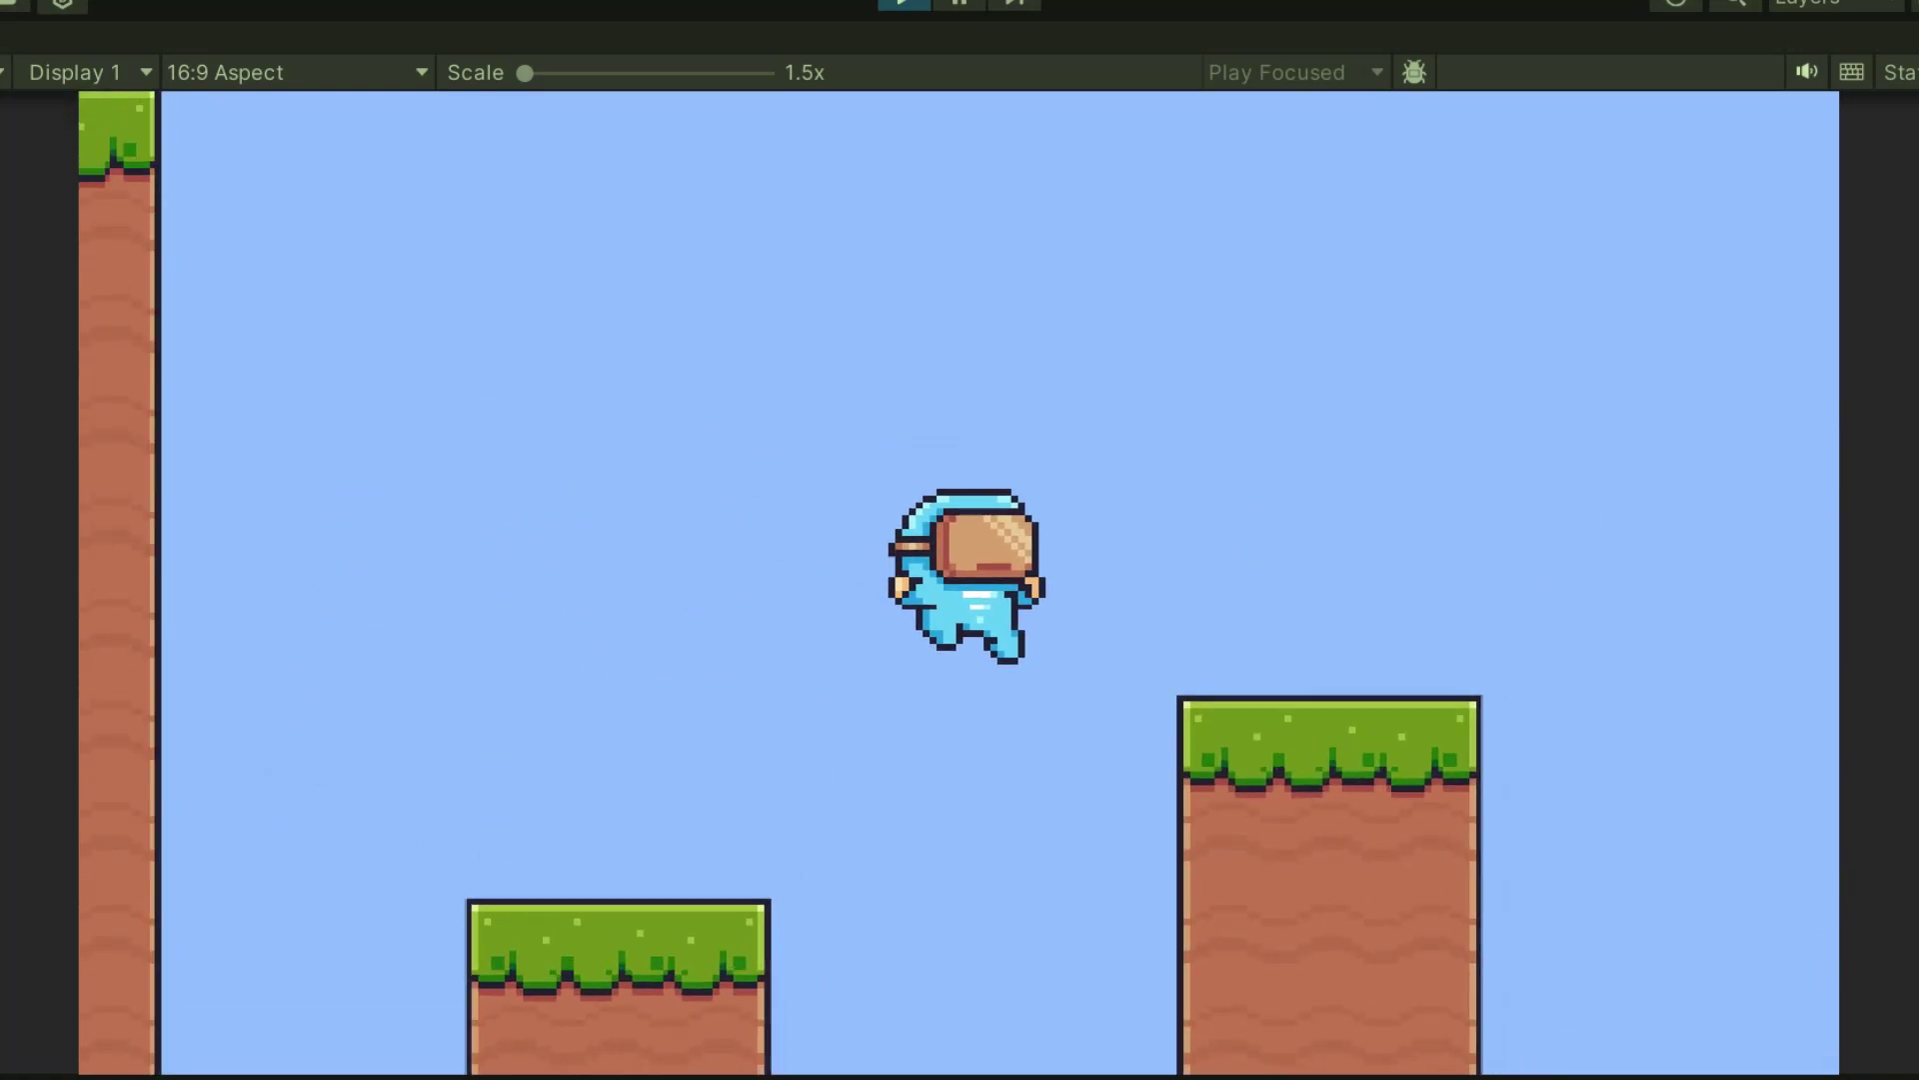
Step: Play-test the level by running and jumping the character across the platforms in both directions
key(space)
key(space)
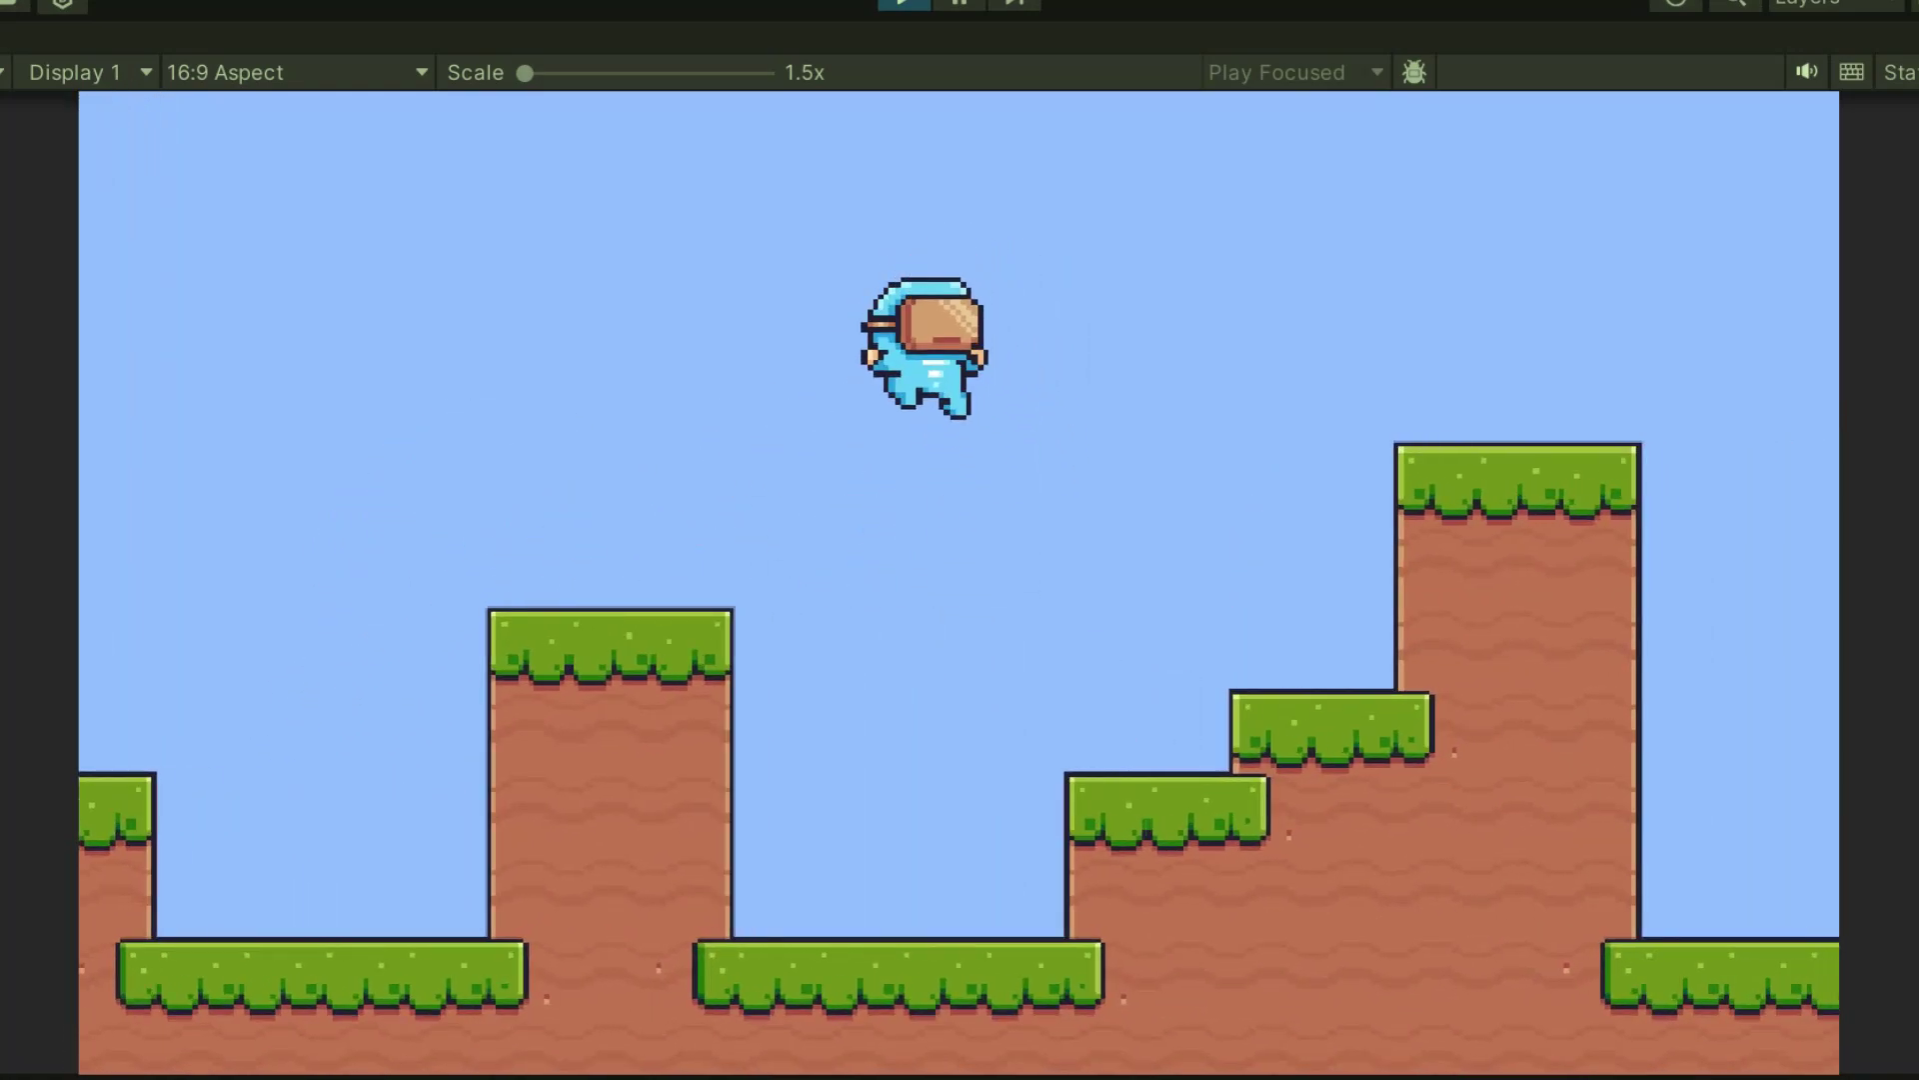
key(space)
key(space)
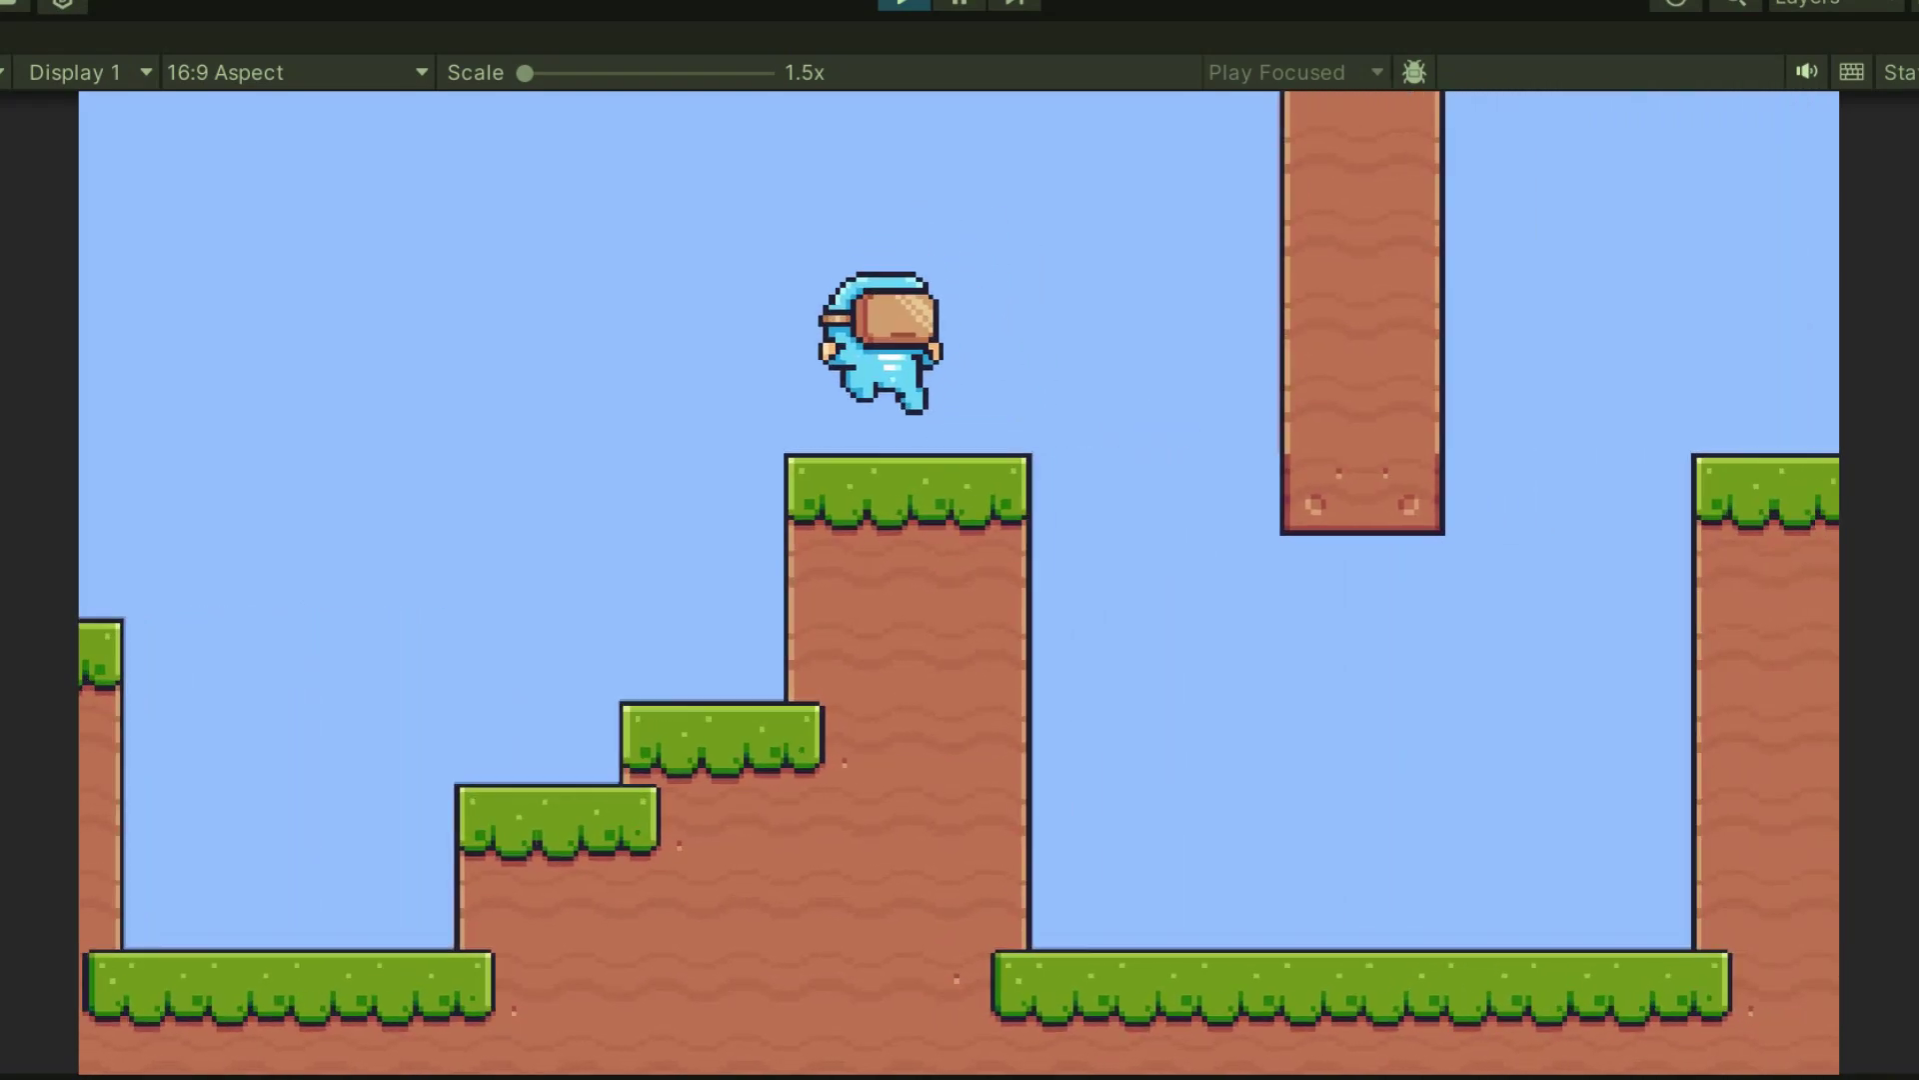
key(d)
key(d)
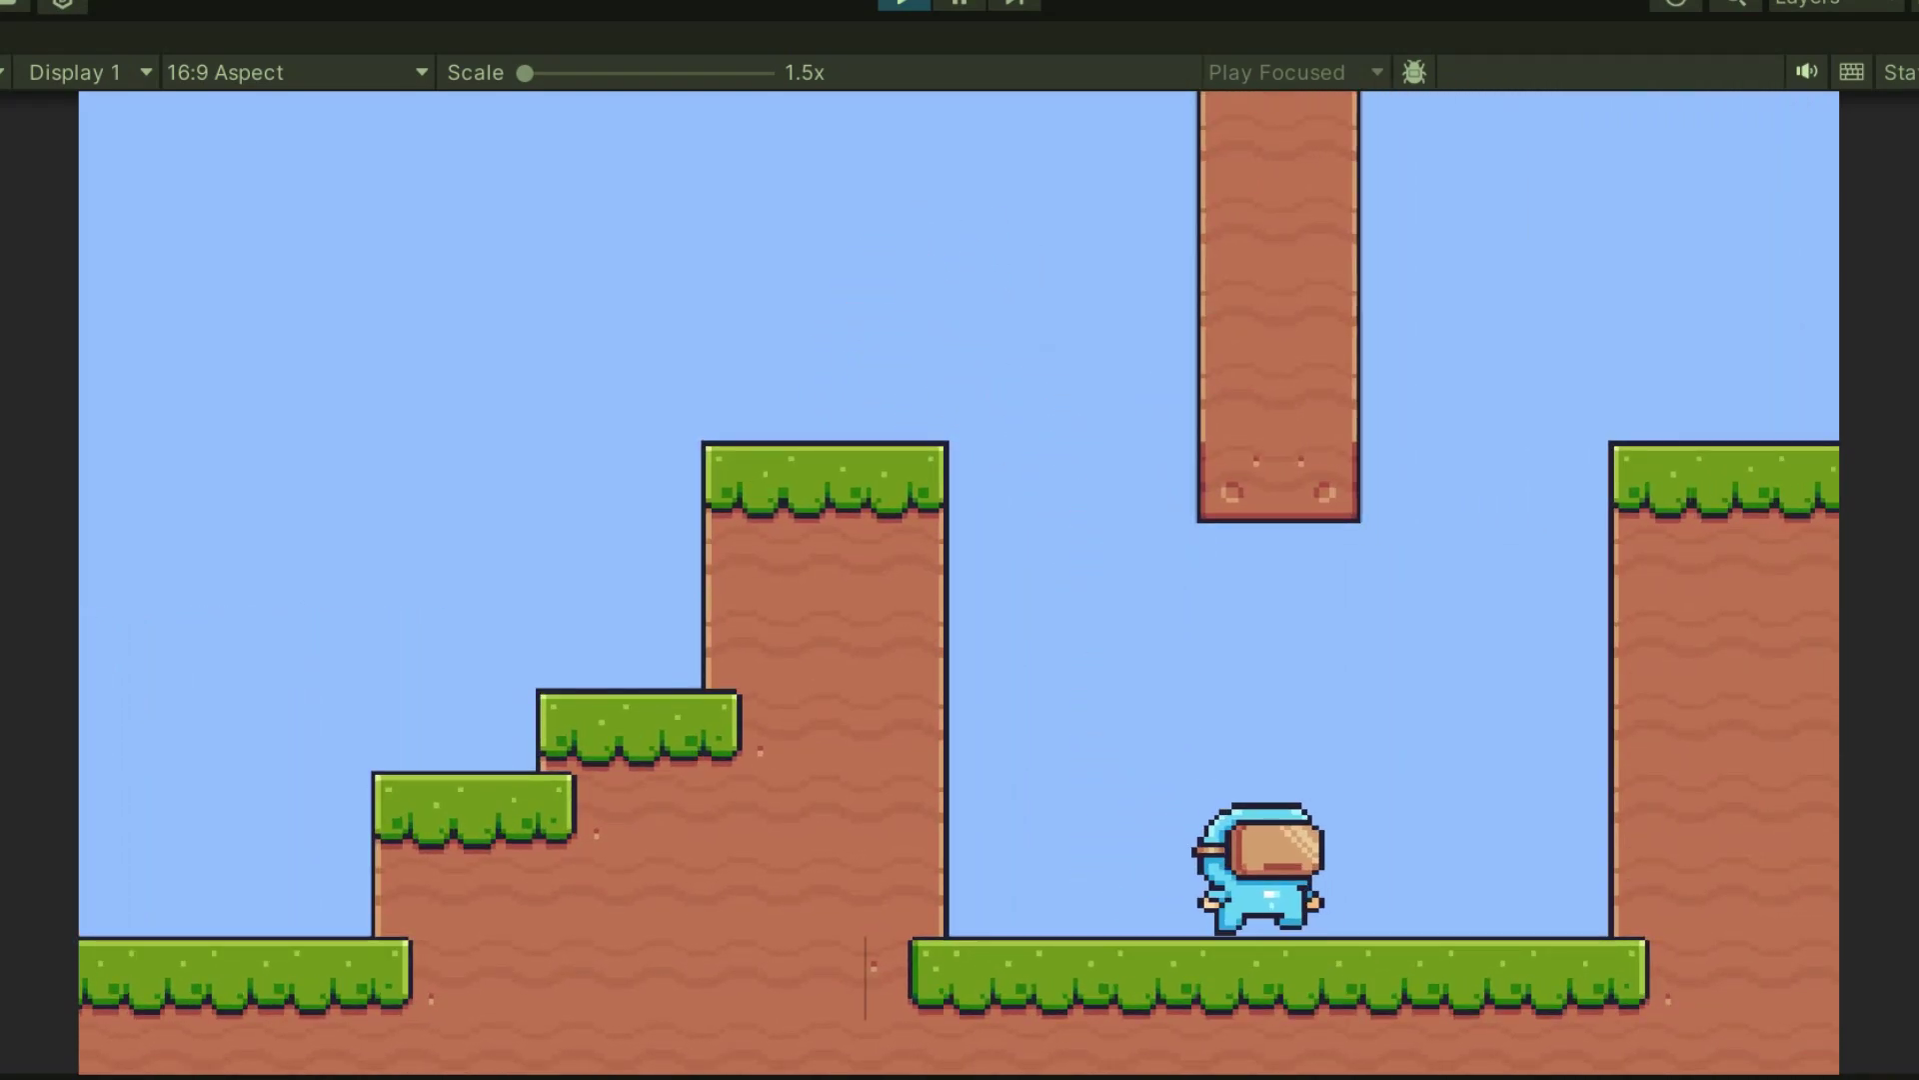
key(space)
key(space)
key(space)
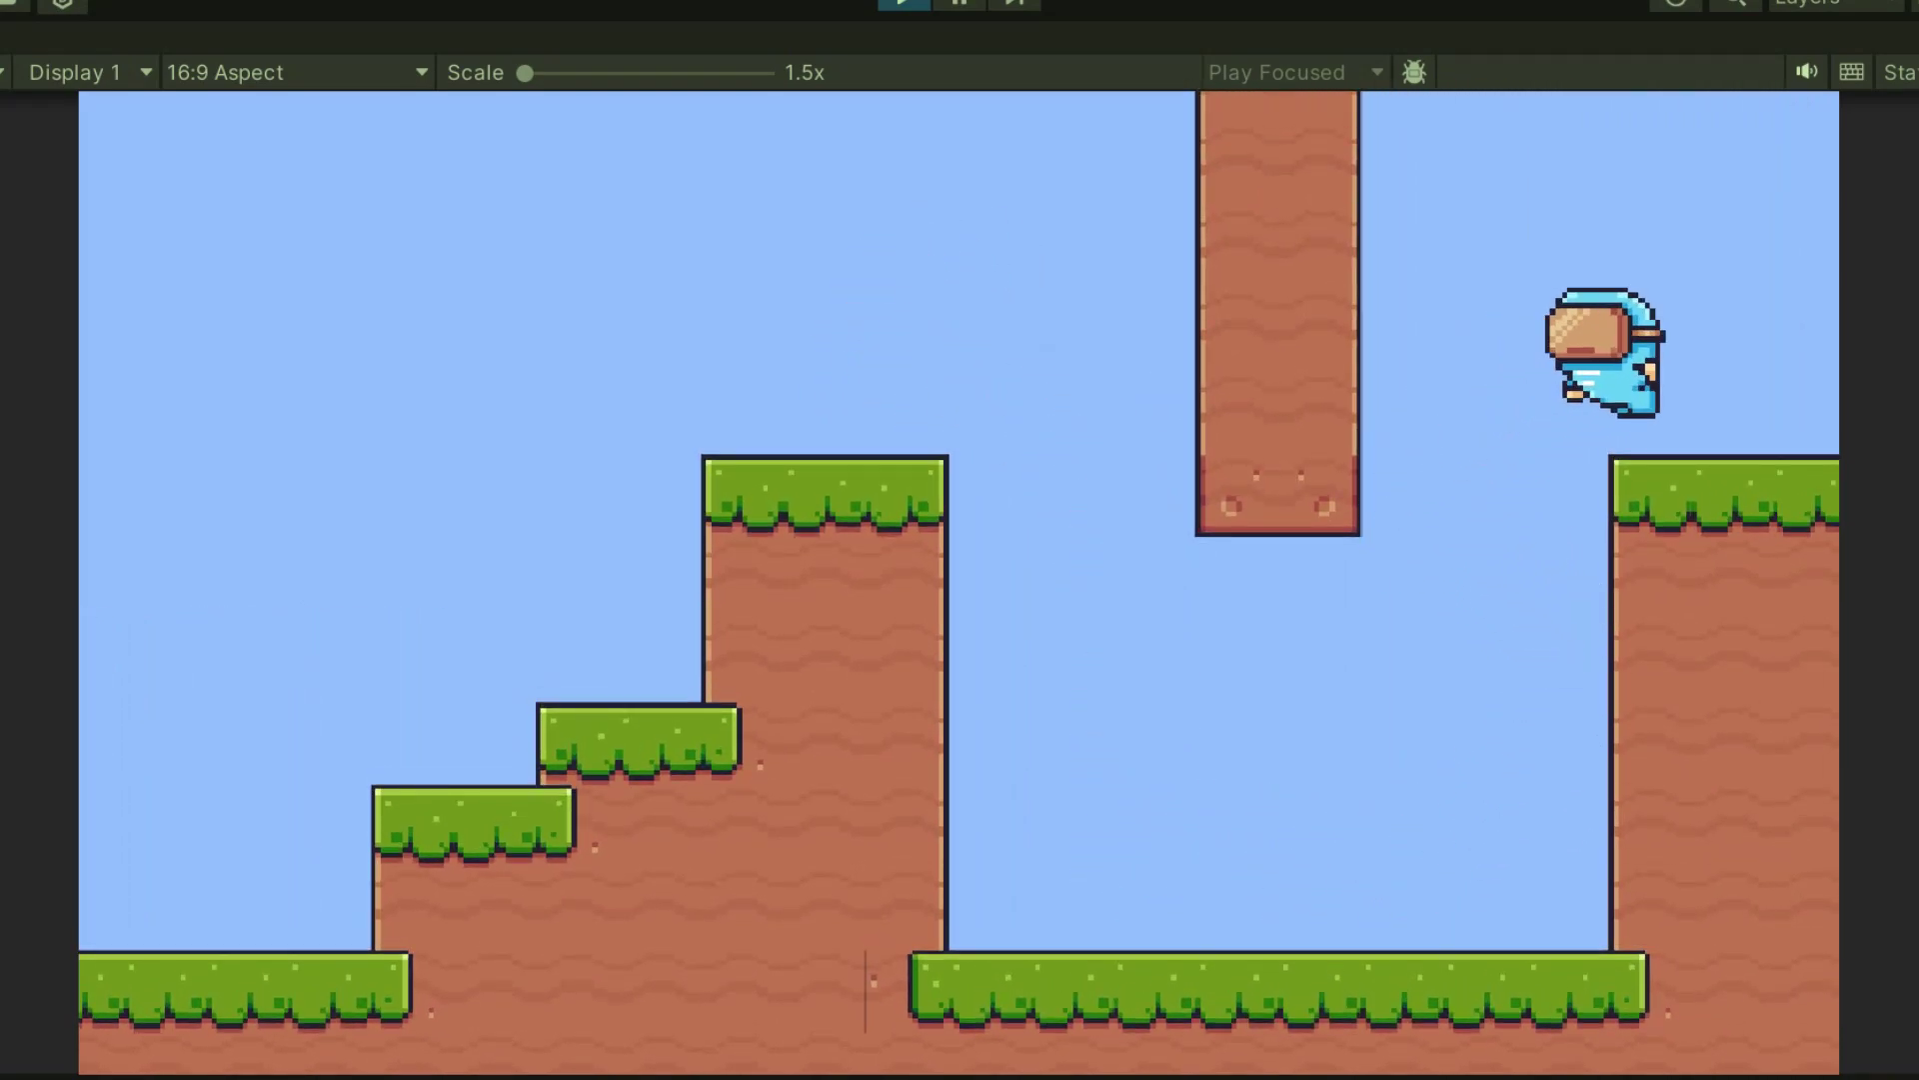
key(a)
key(d)
key(a)
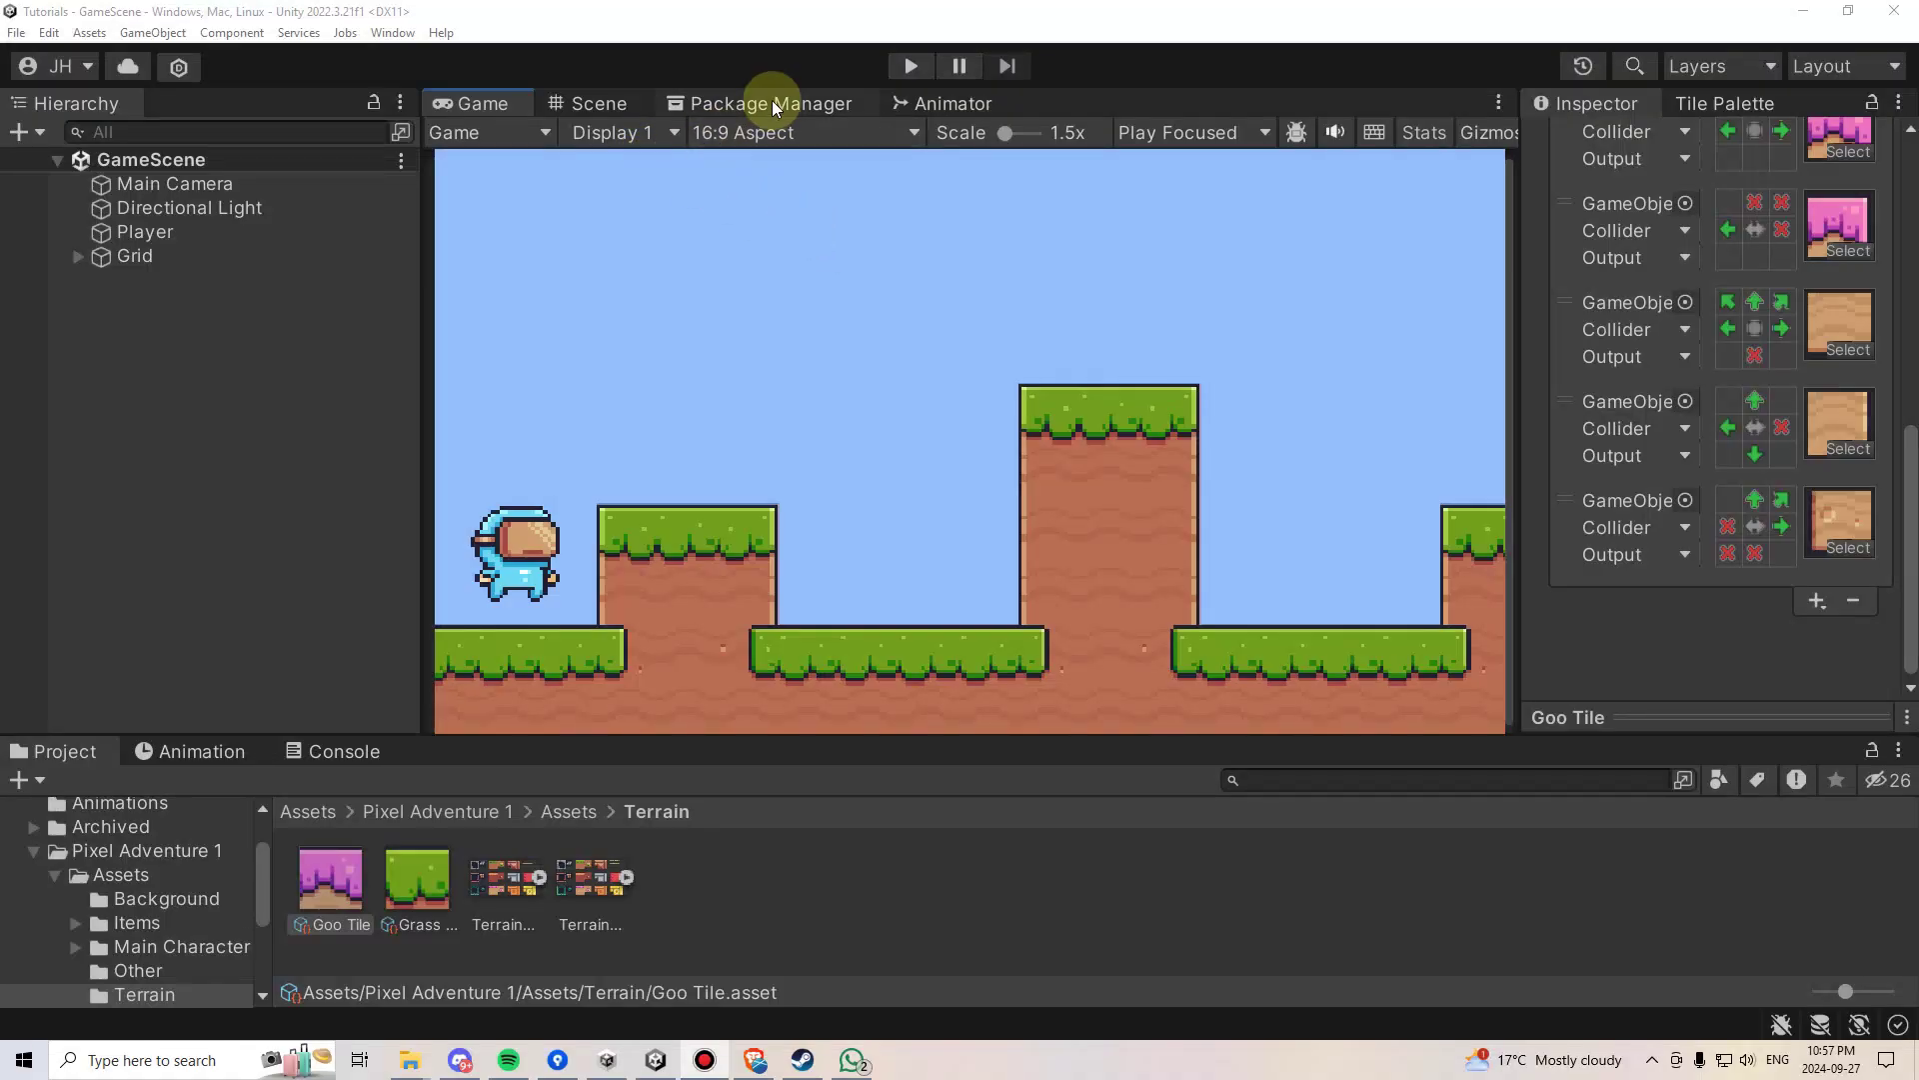
Step: Install the Cinemachine package, version 2.9.7, from the Unity Registry through Package Manager
click(395, 32)
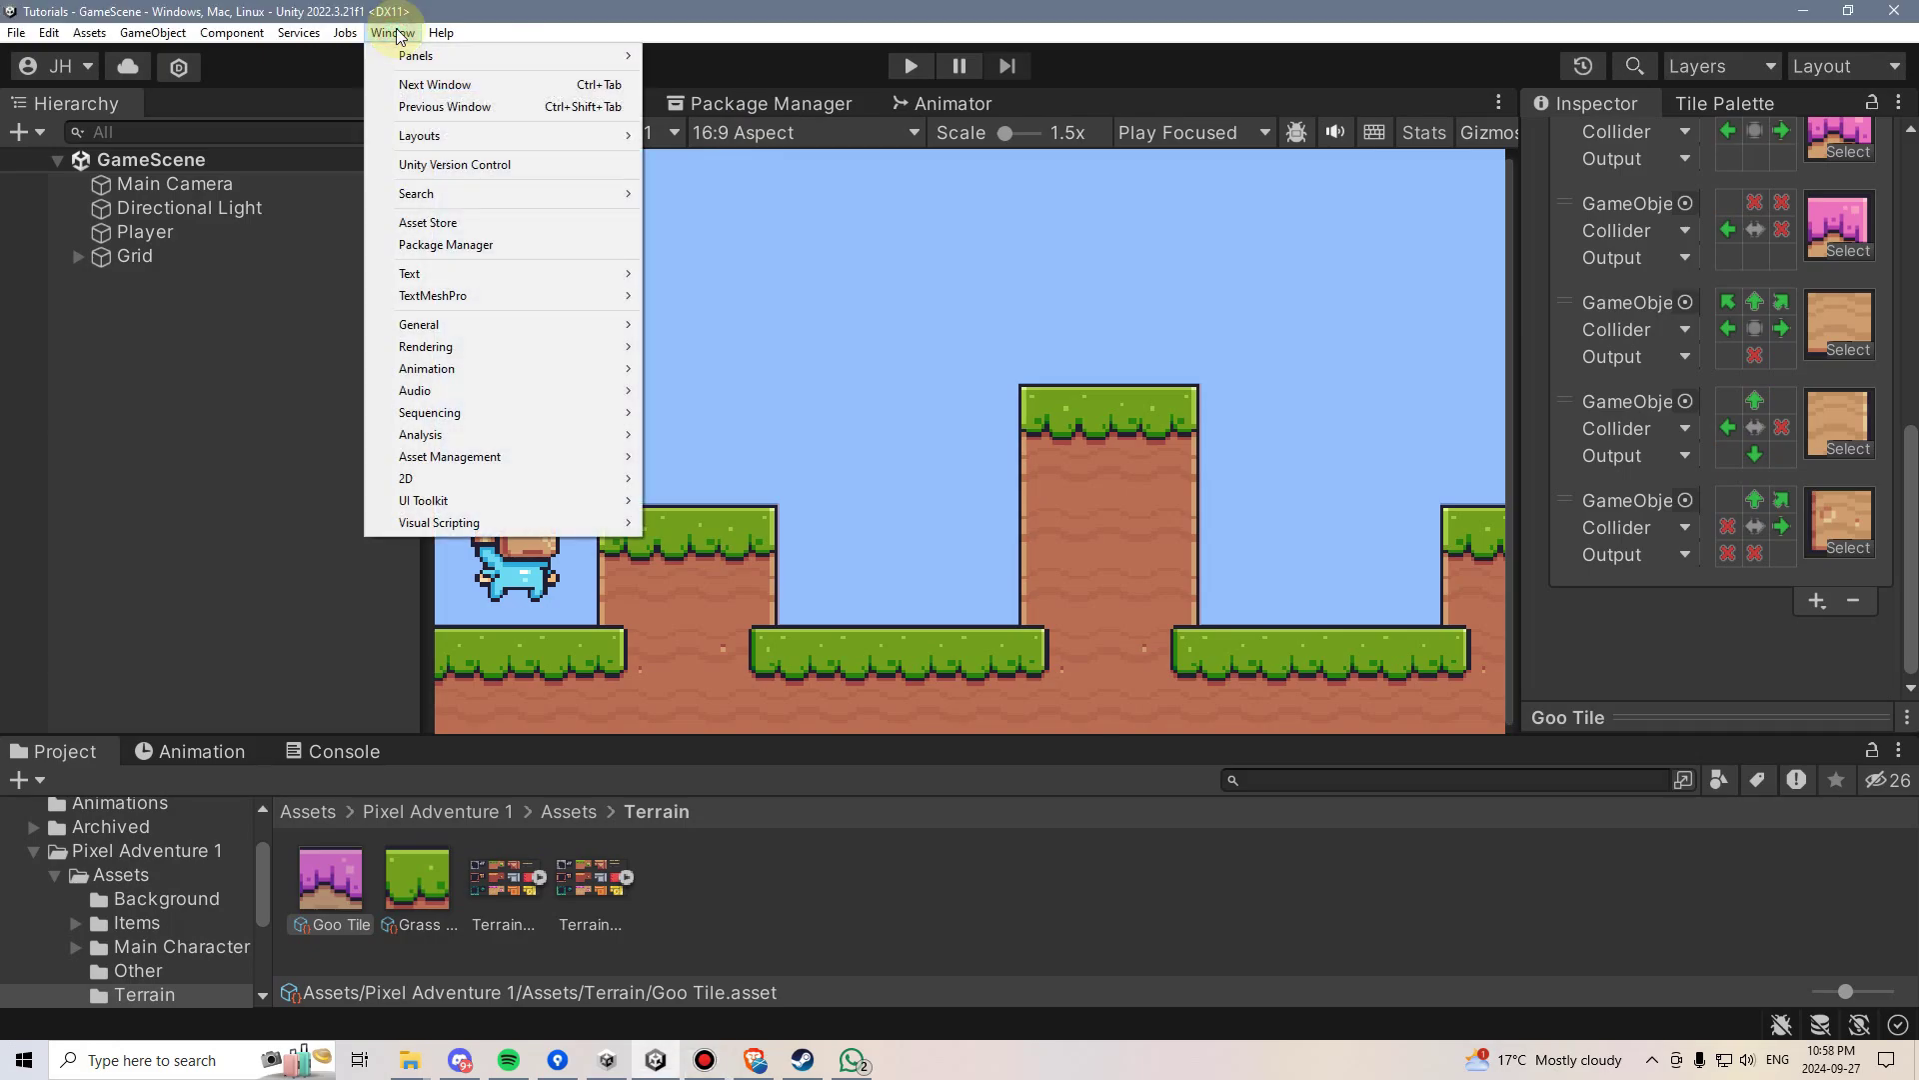
click(445, 244)
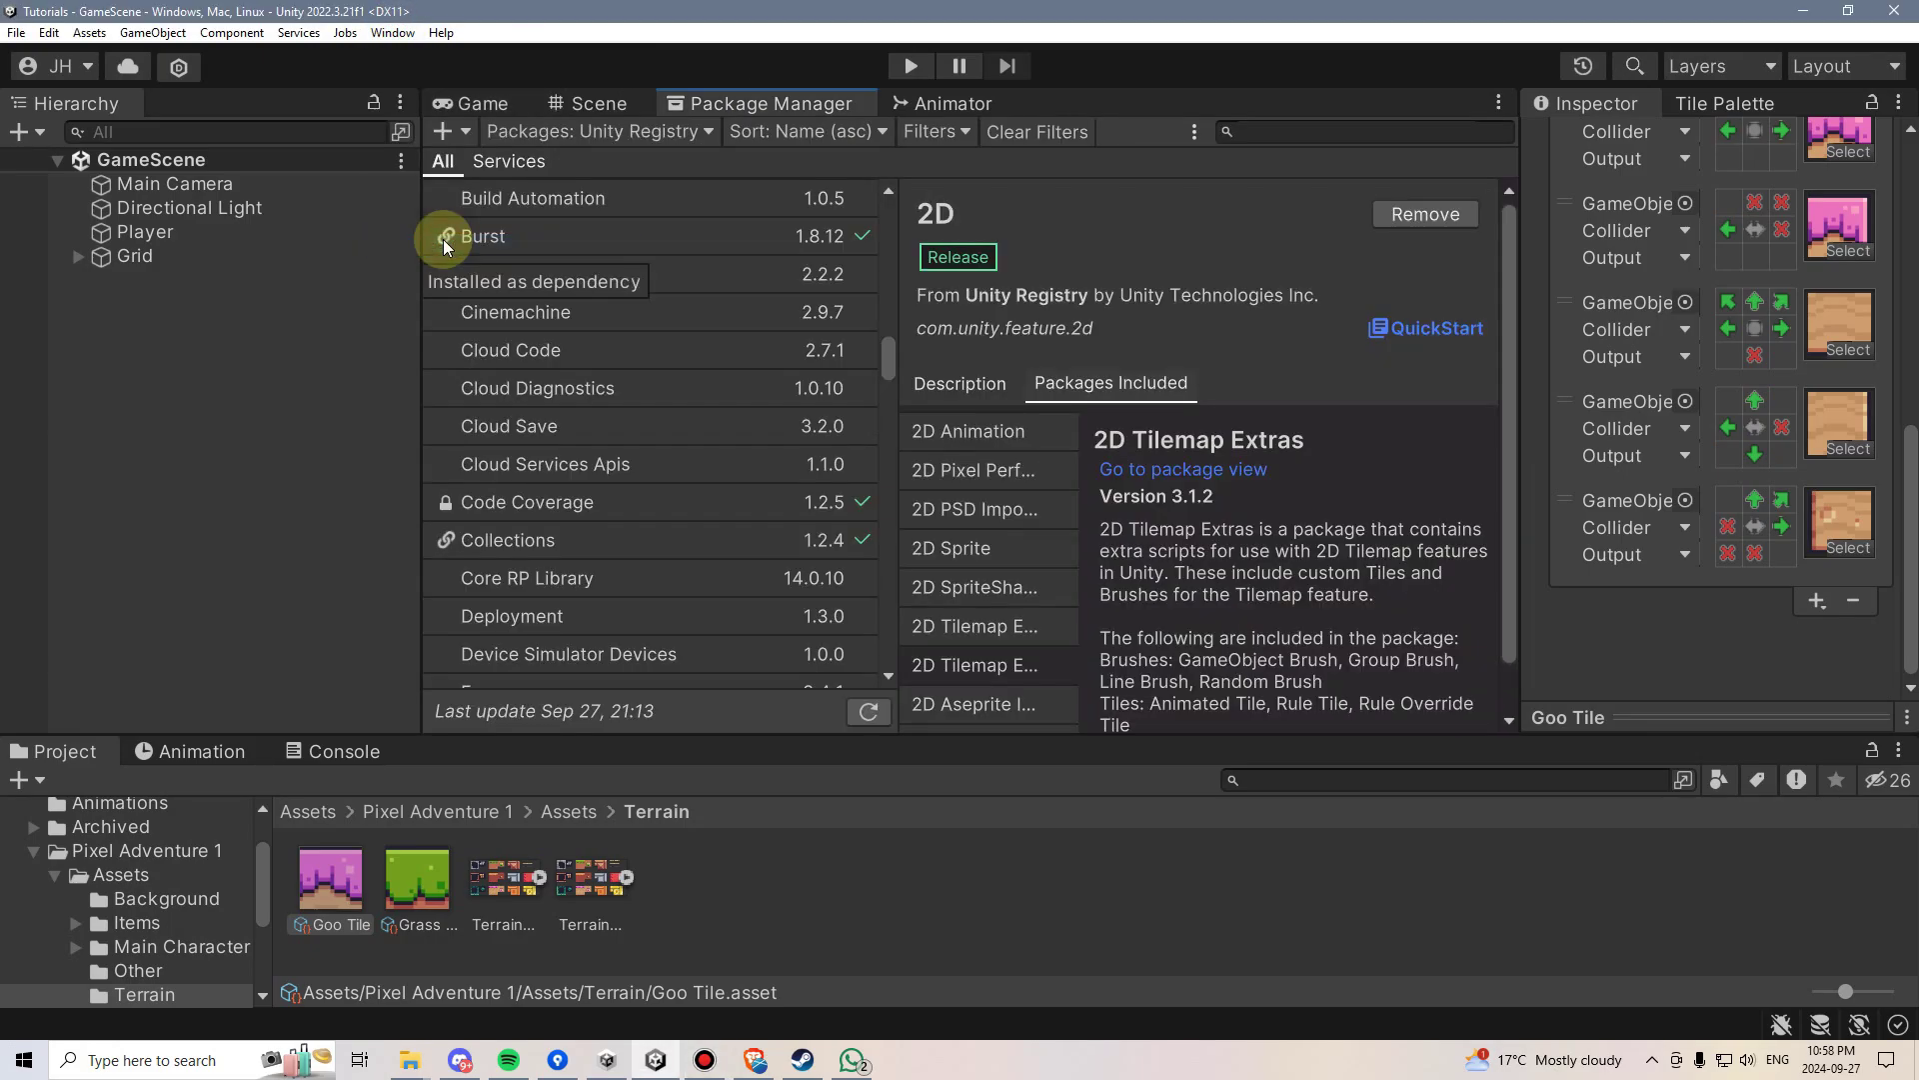
drag(889, 365, 893, 370)
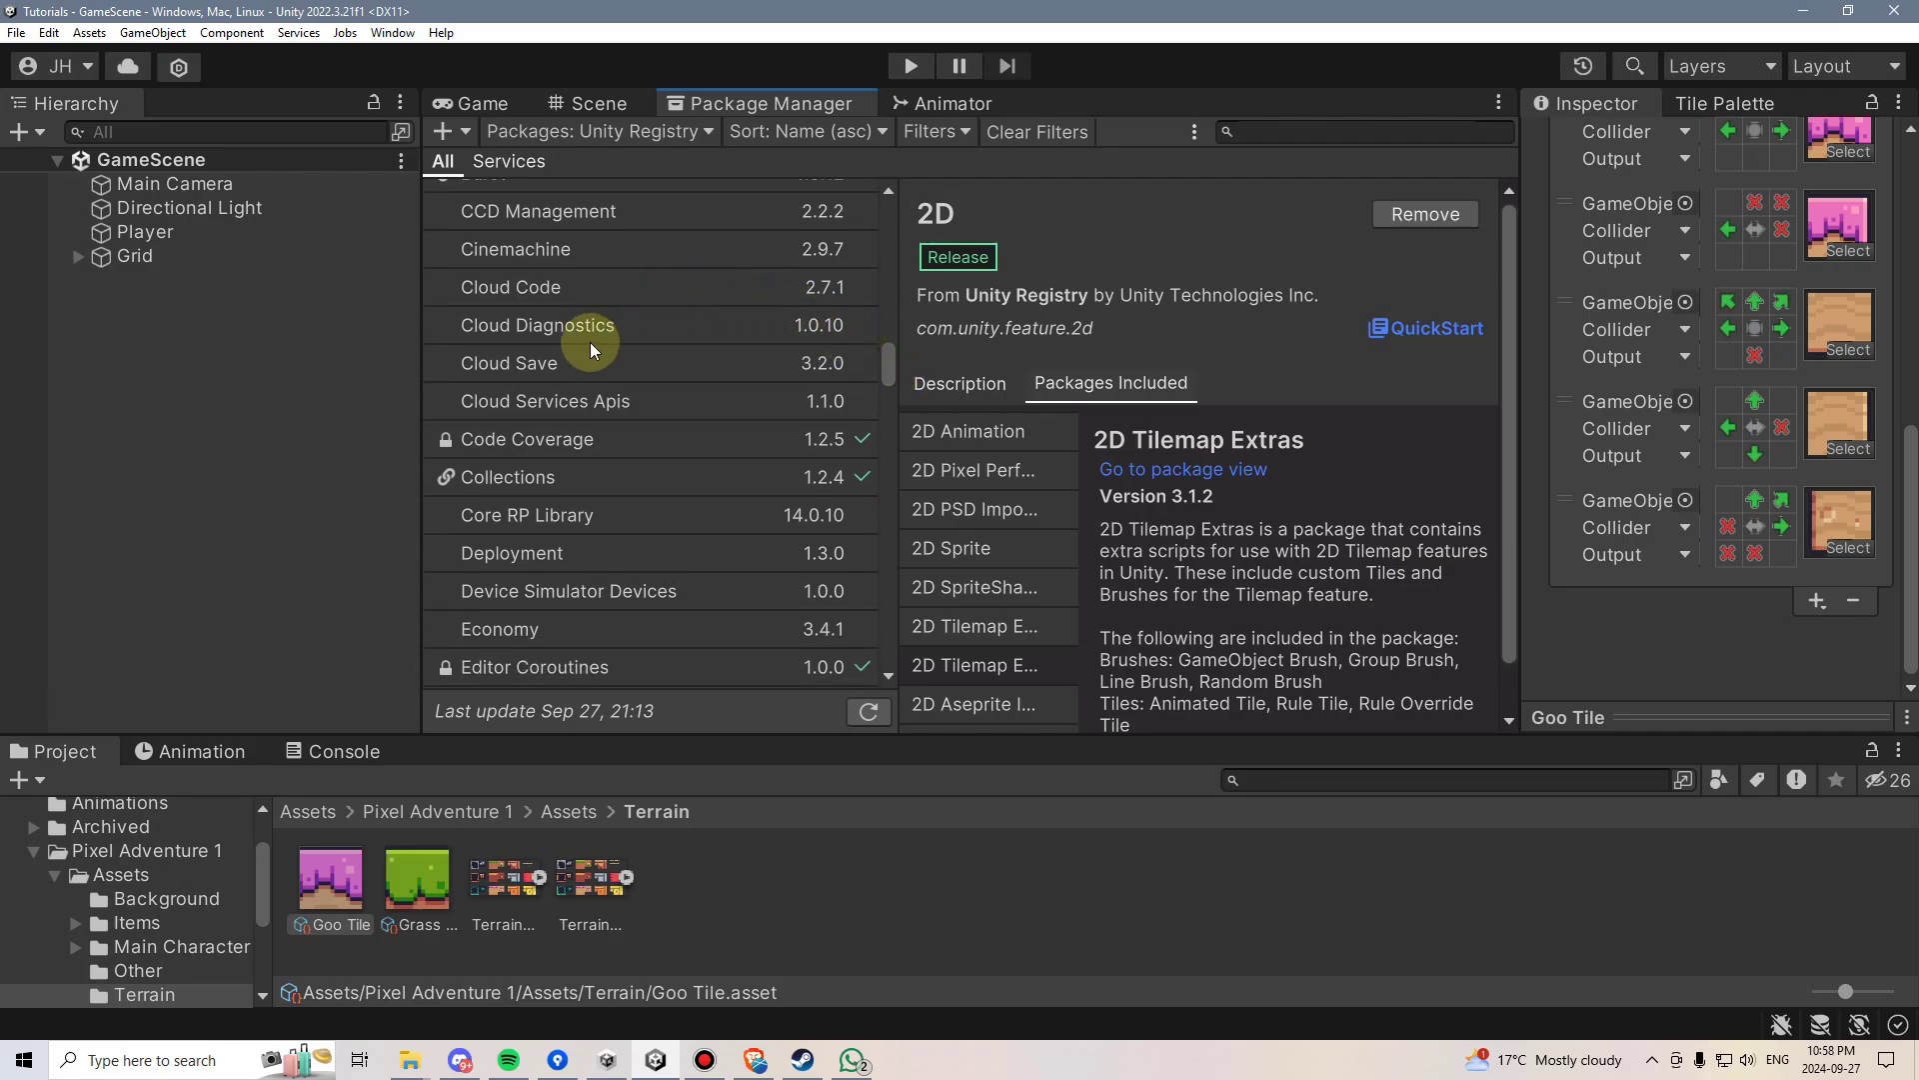
click(588, 247)
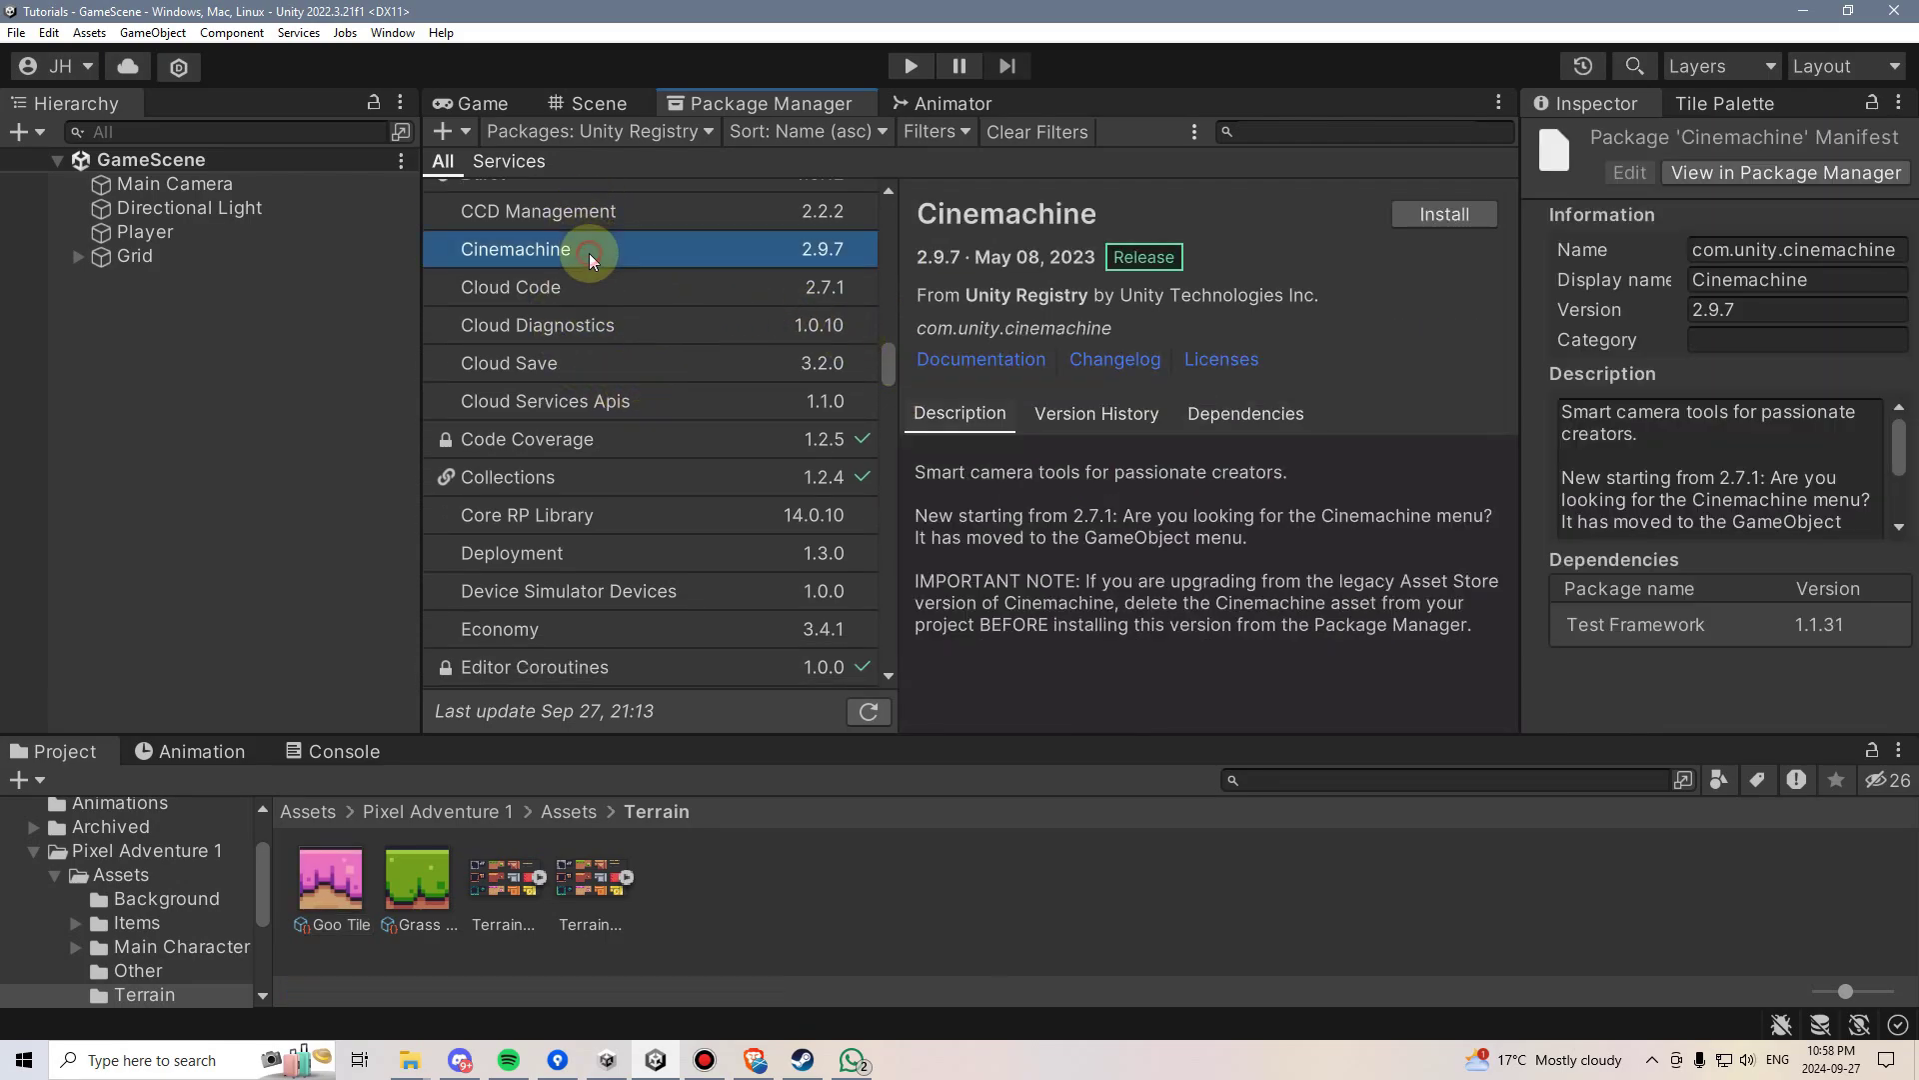
scroll(609, 310, up, 3)
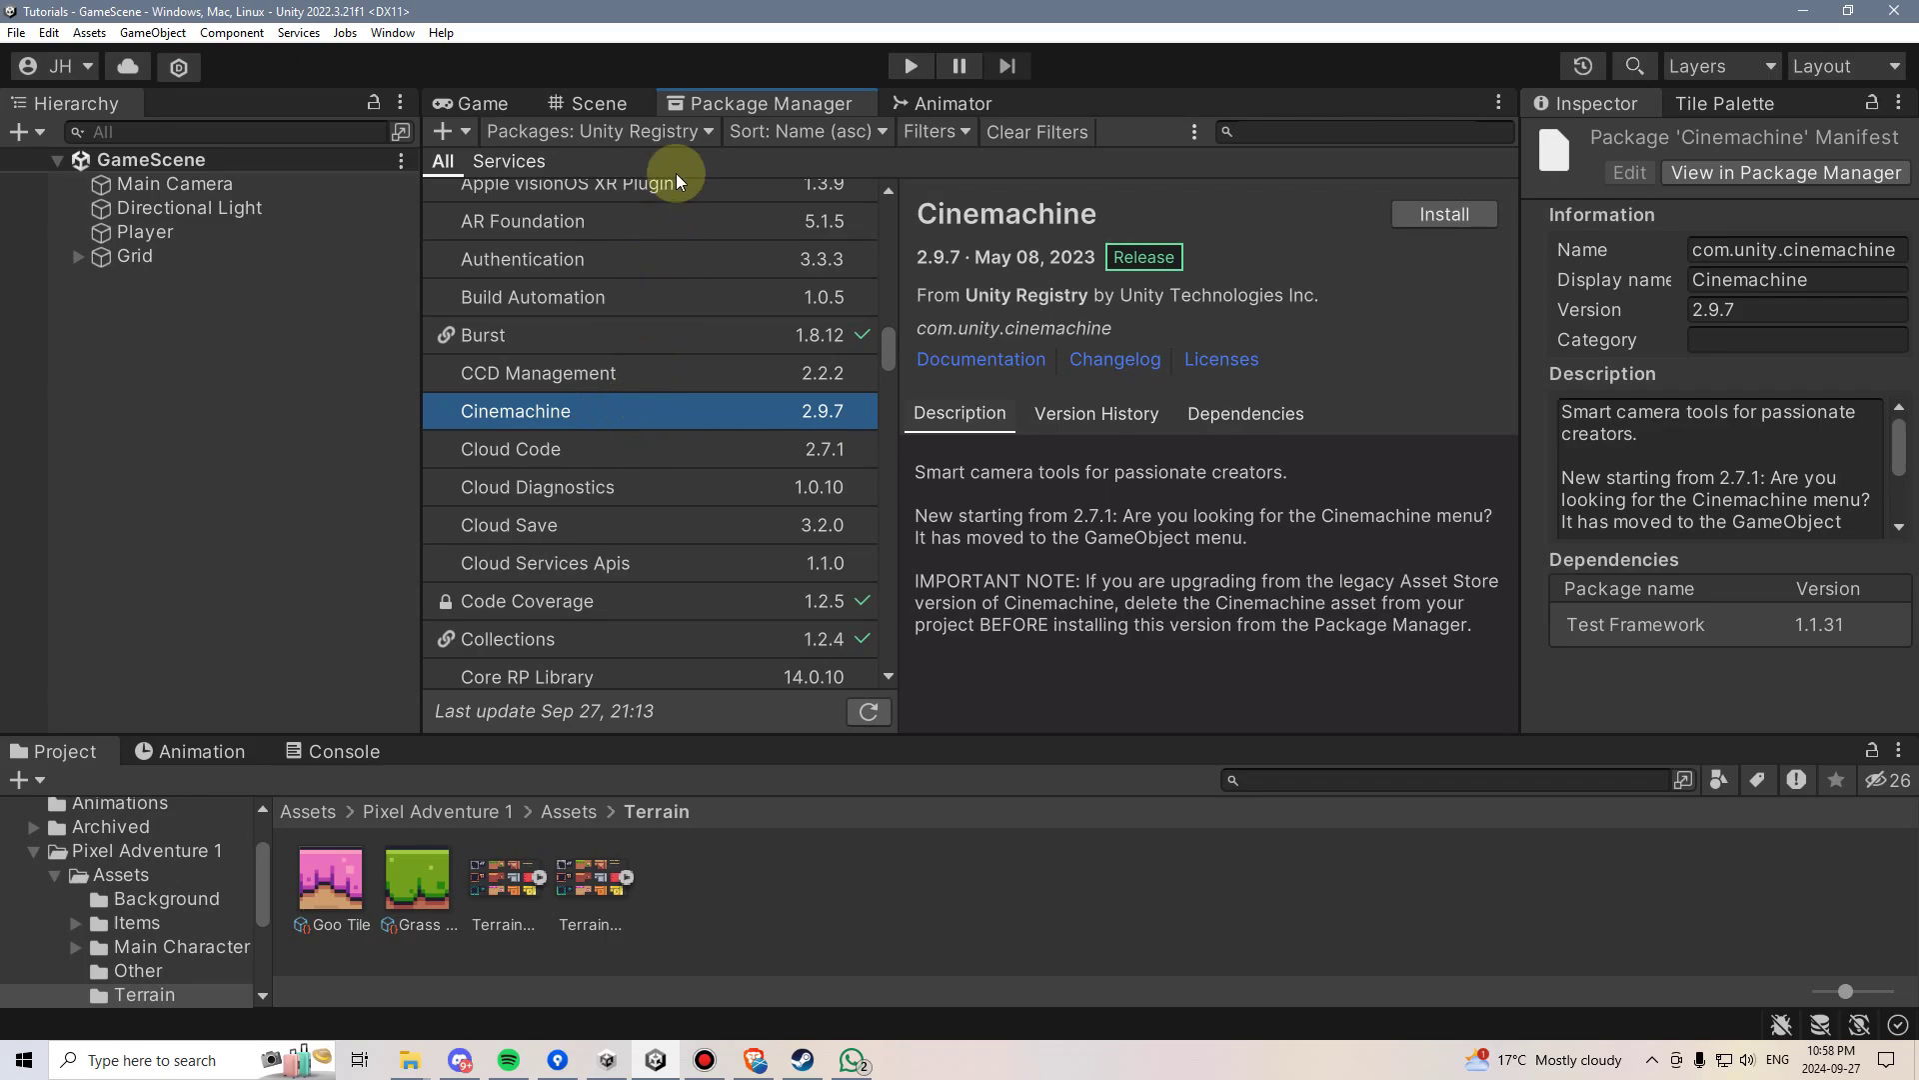
click(573, 131)
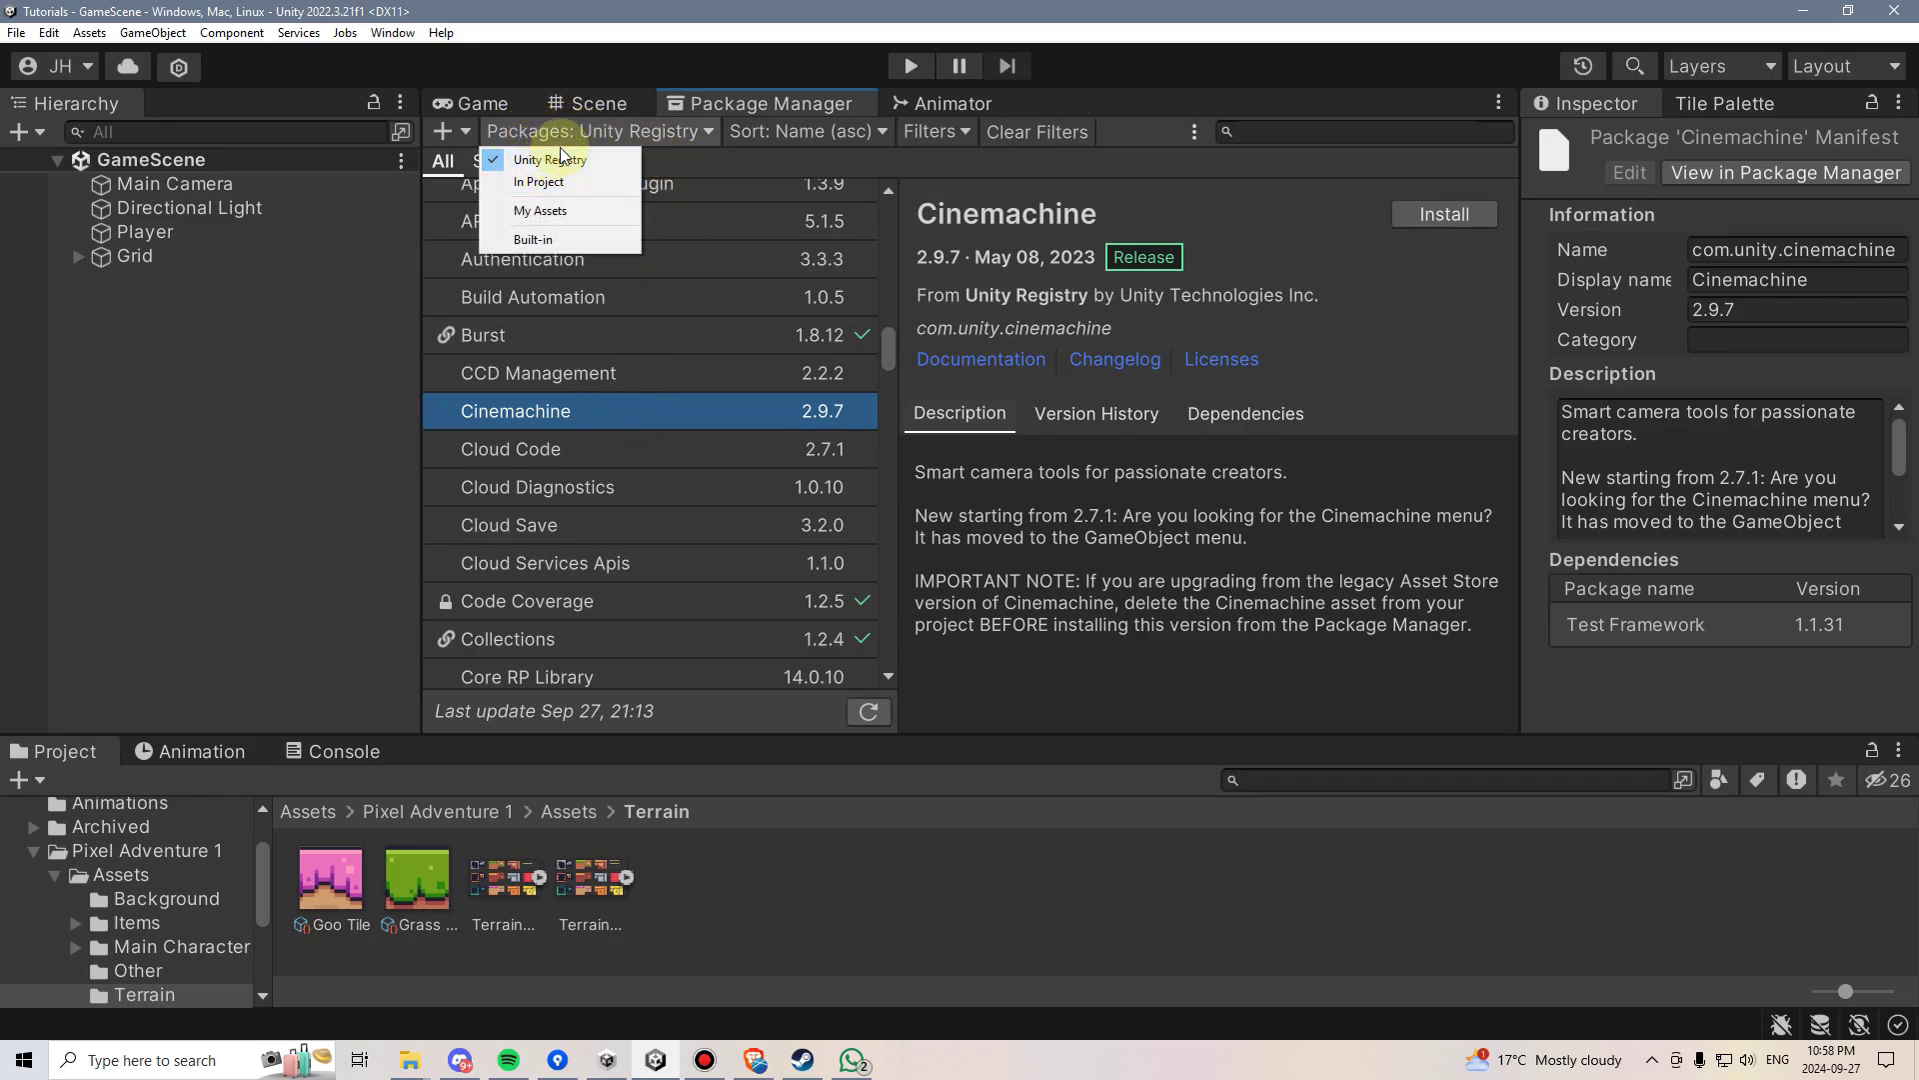
click(573, 422)
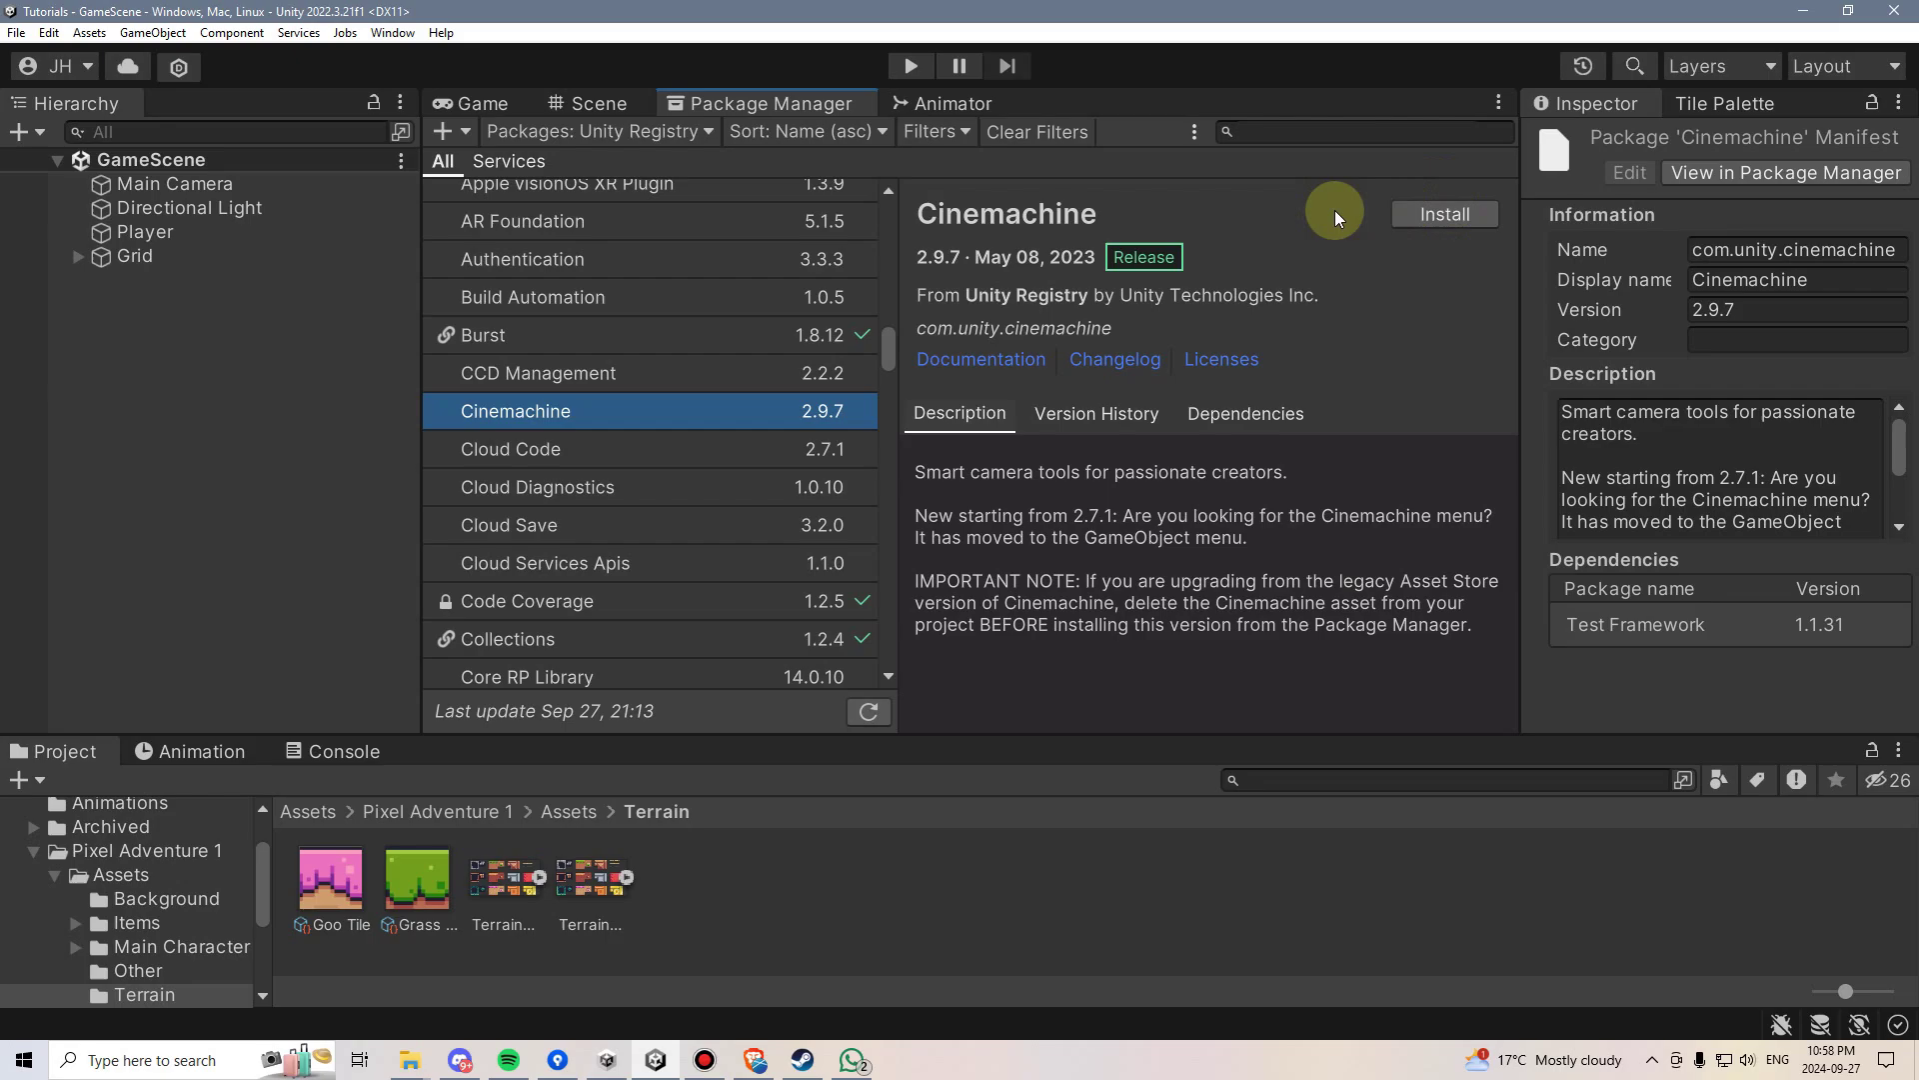
click(1437, 214)
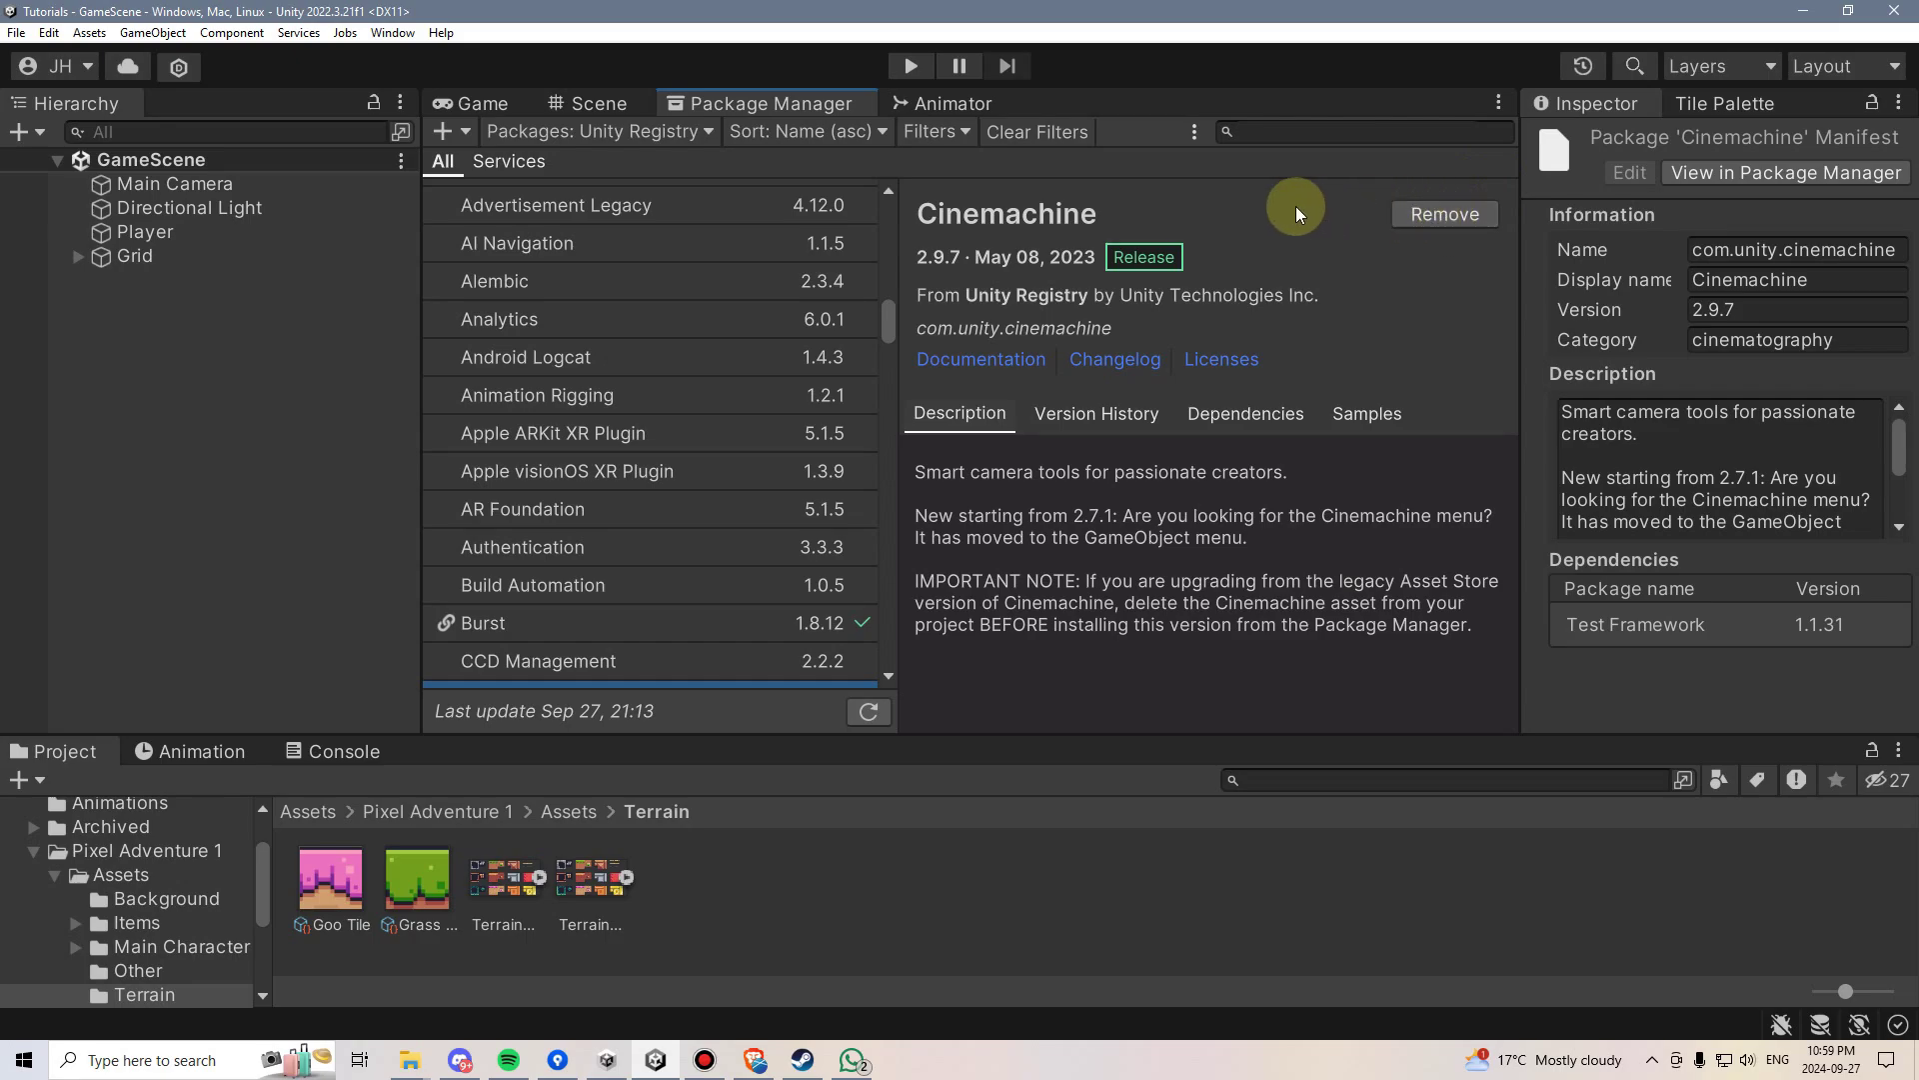
Step: Add a CinemachineBrain component to the Main Camera with the Game view showing
click(483, 103)
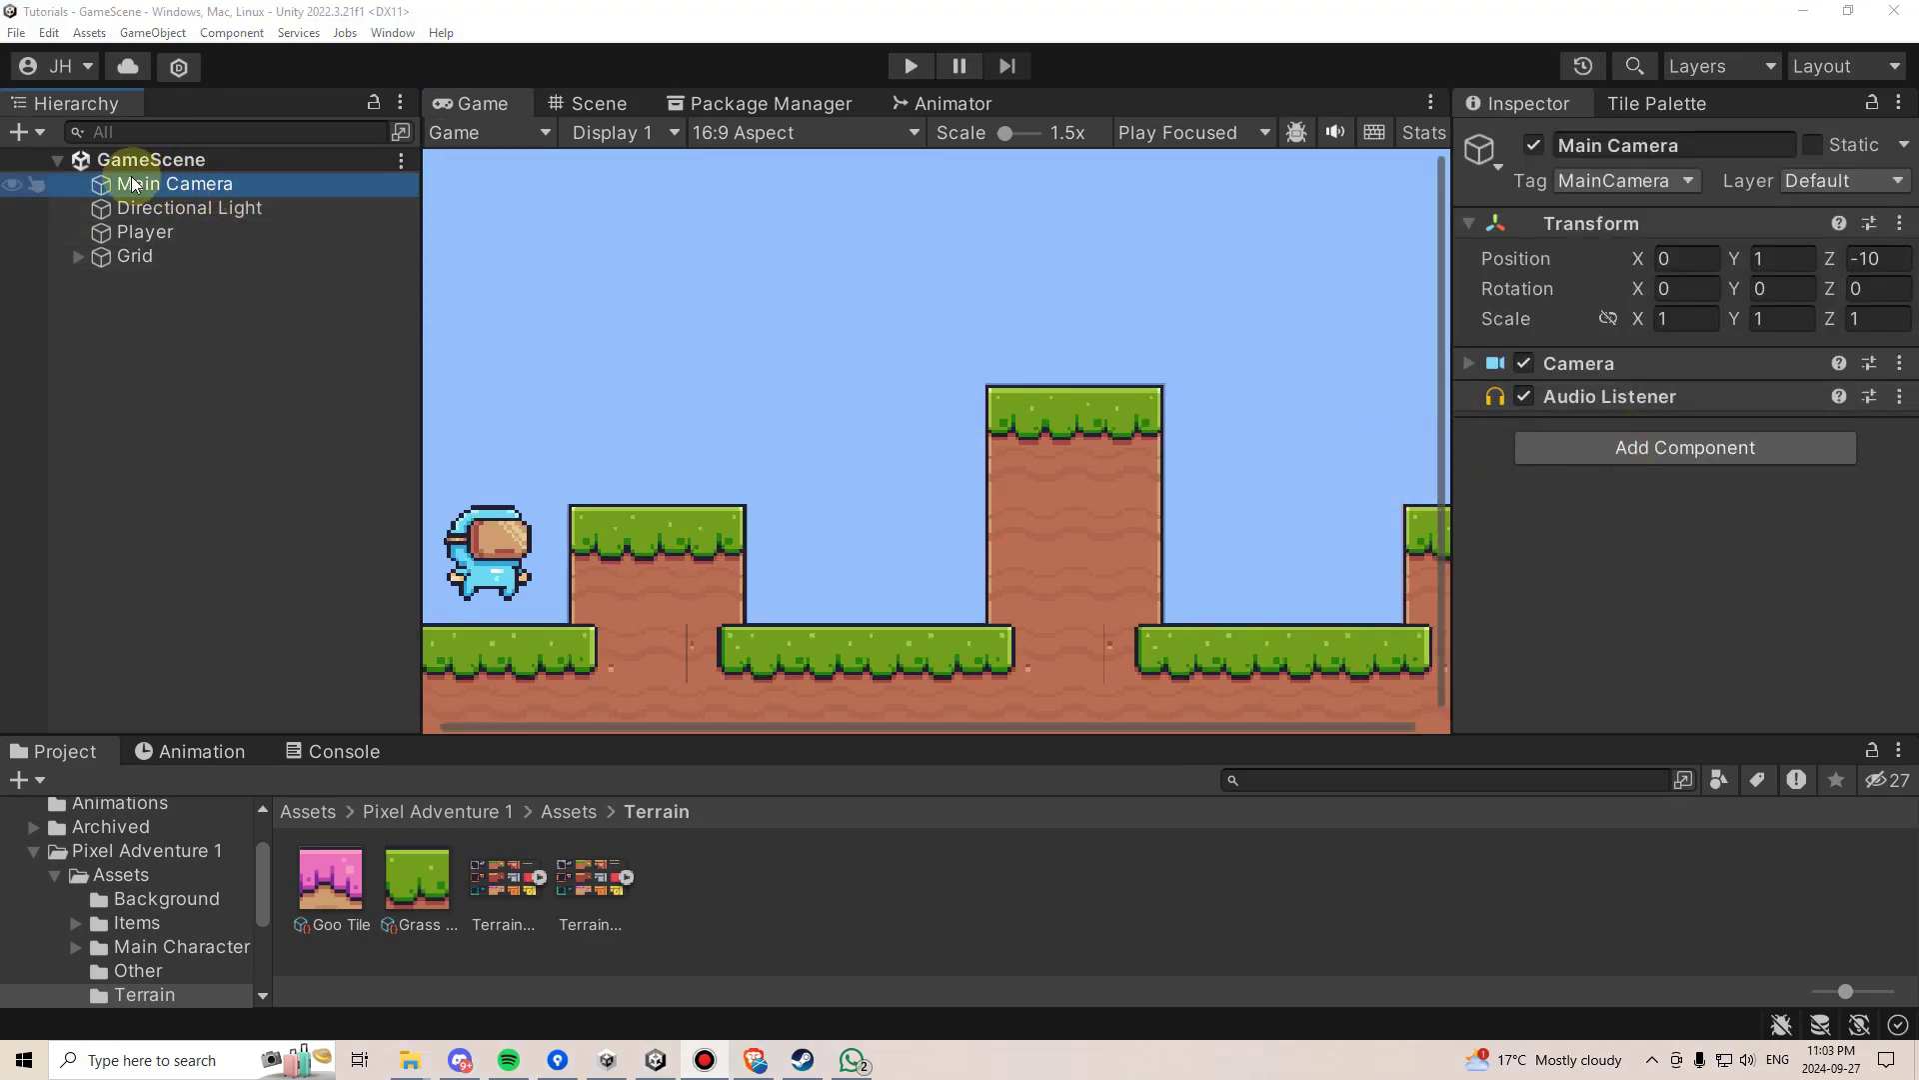
click(1670, 444)
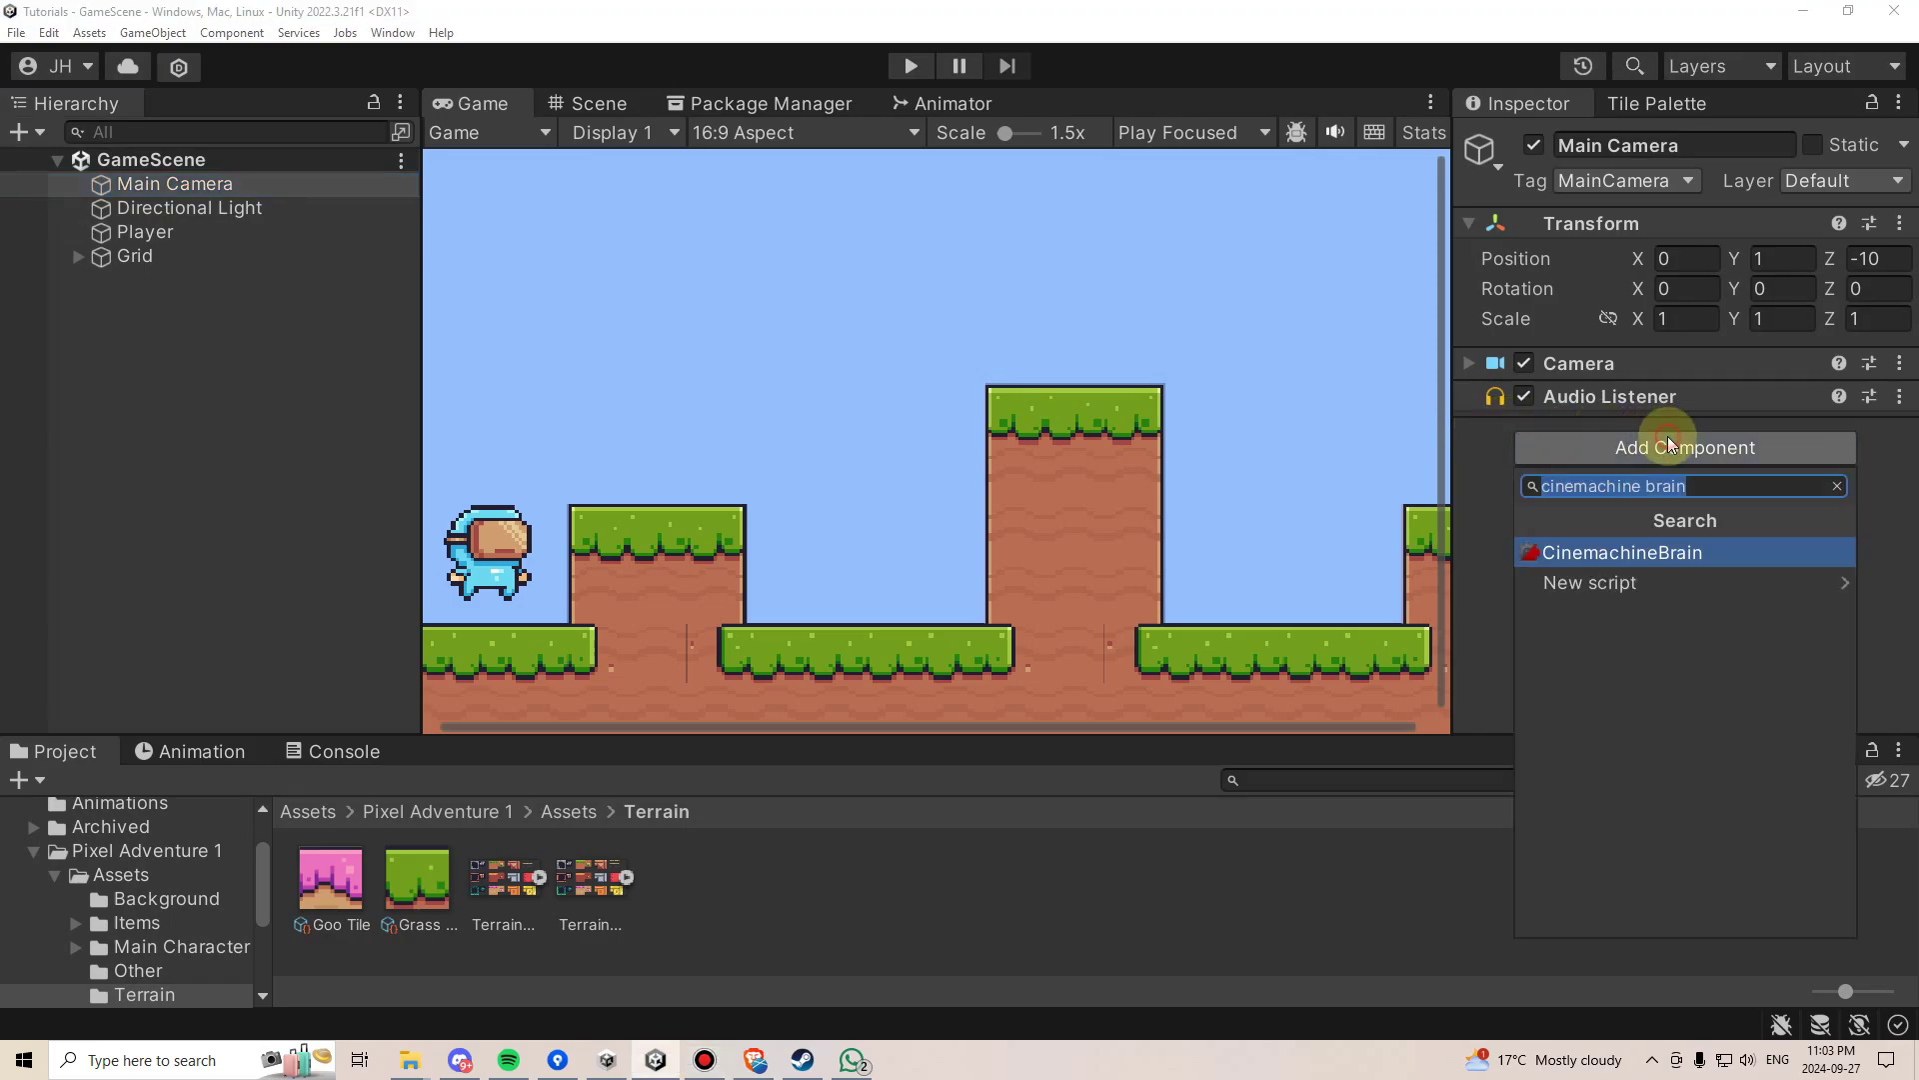
click(1669, 556)
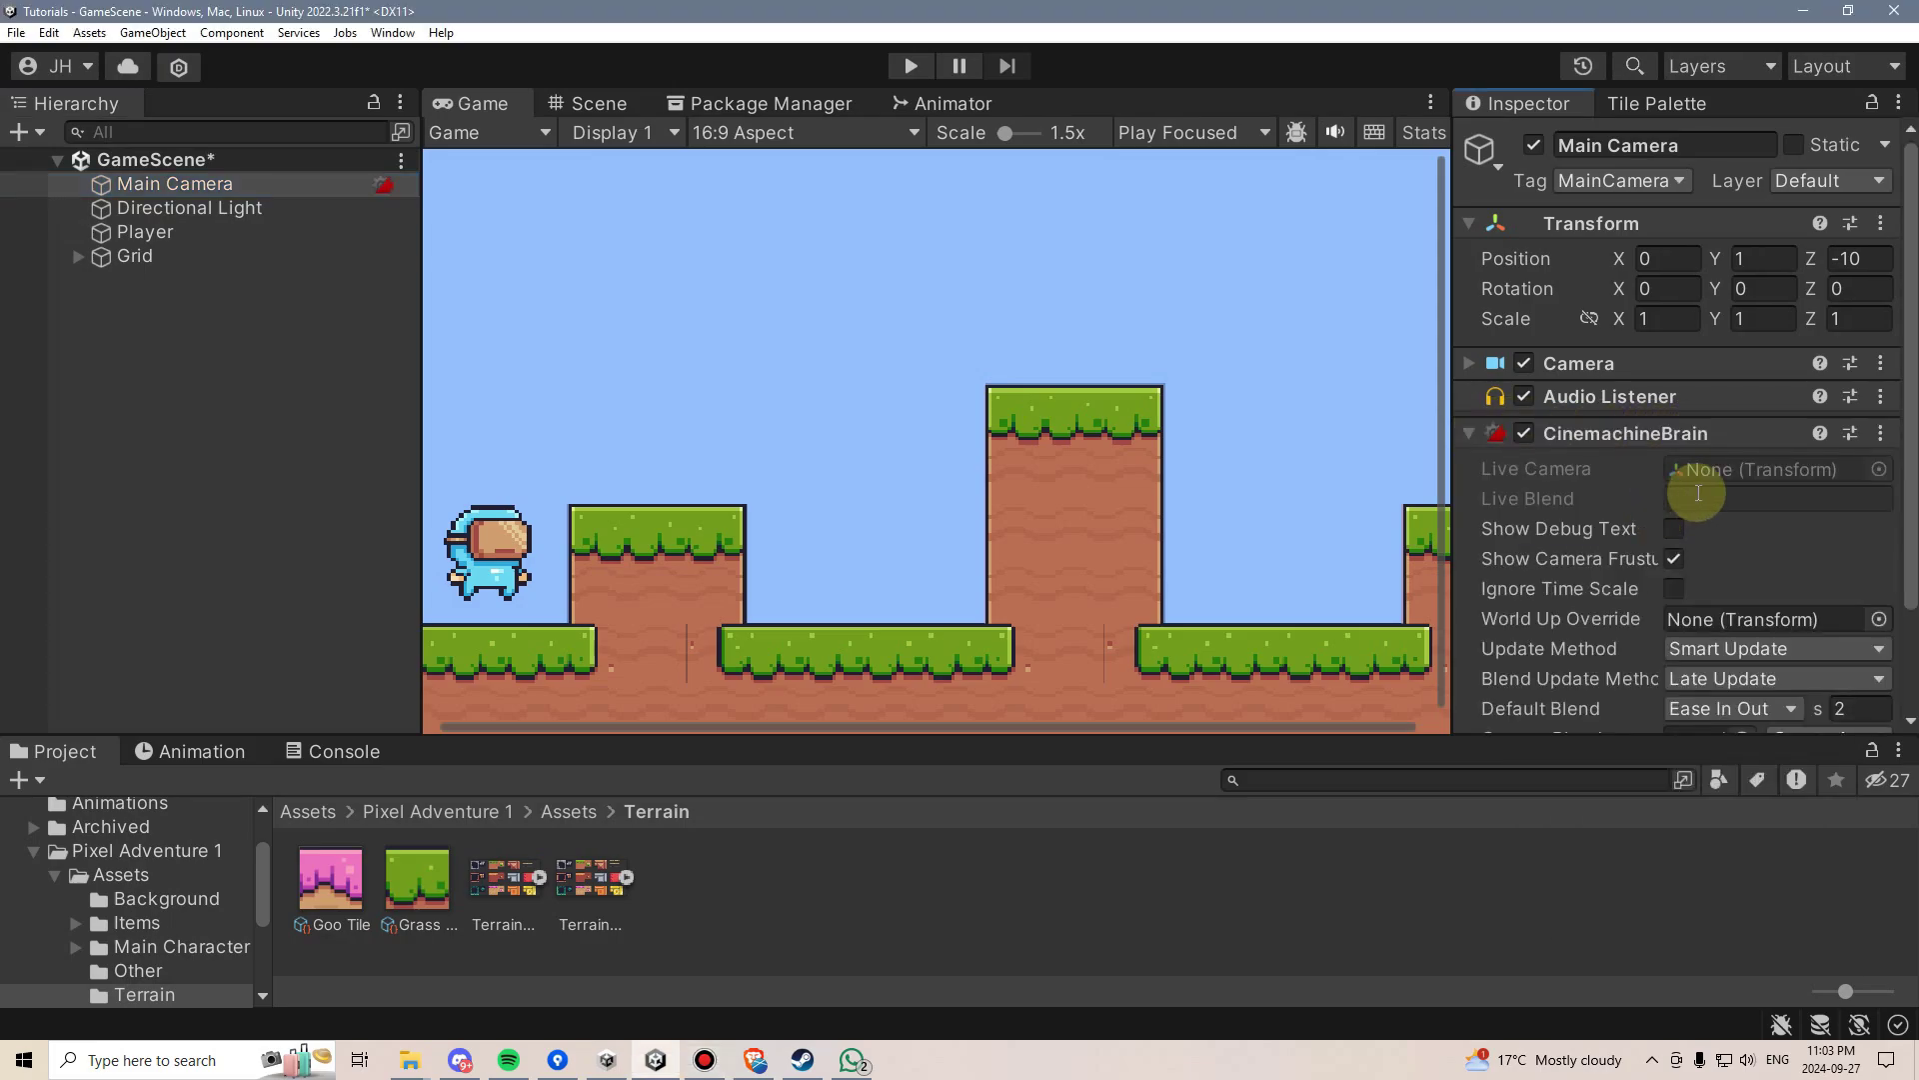
scroll(1609, 540, down, 2)
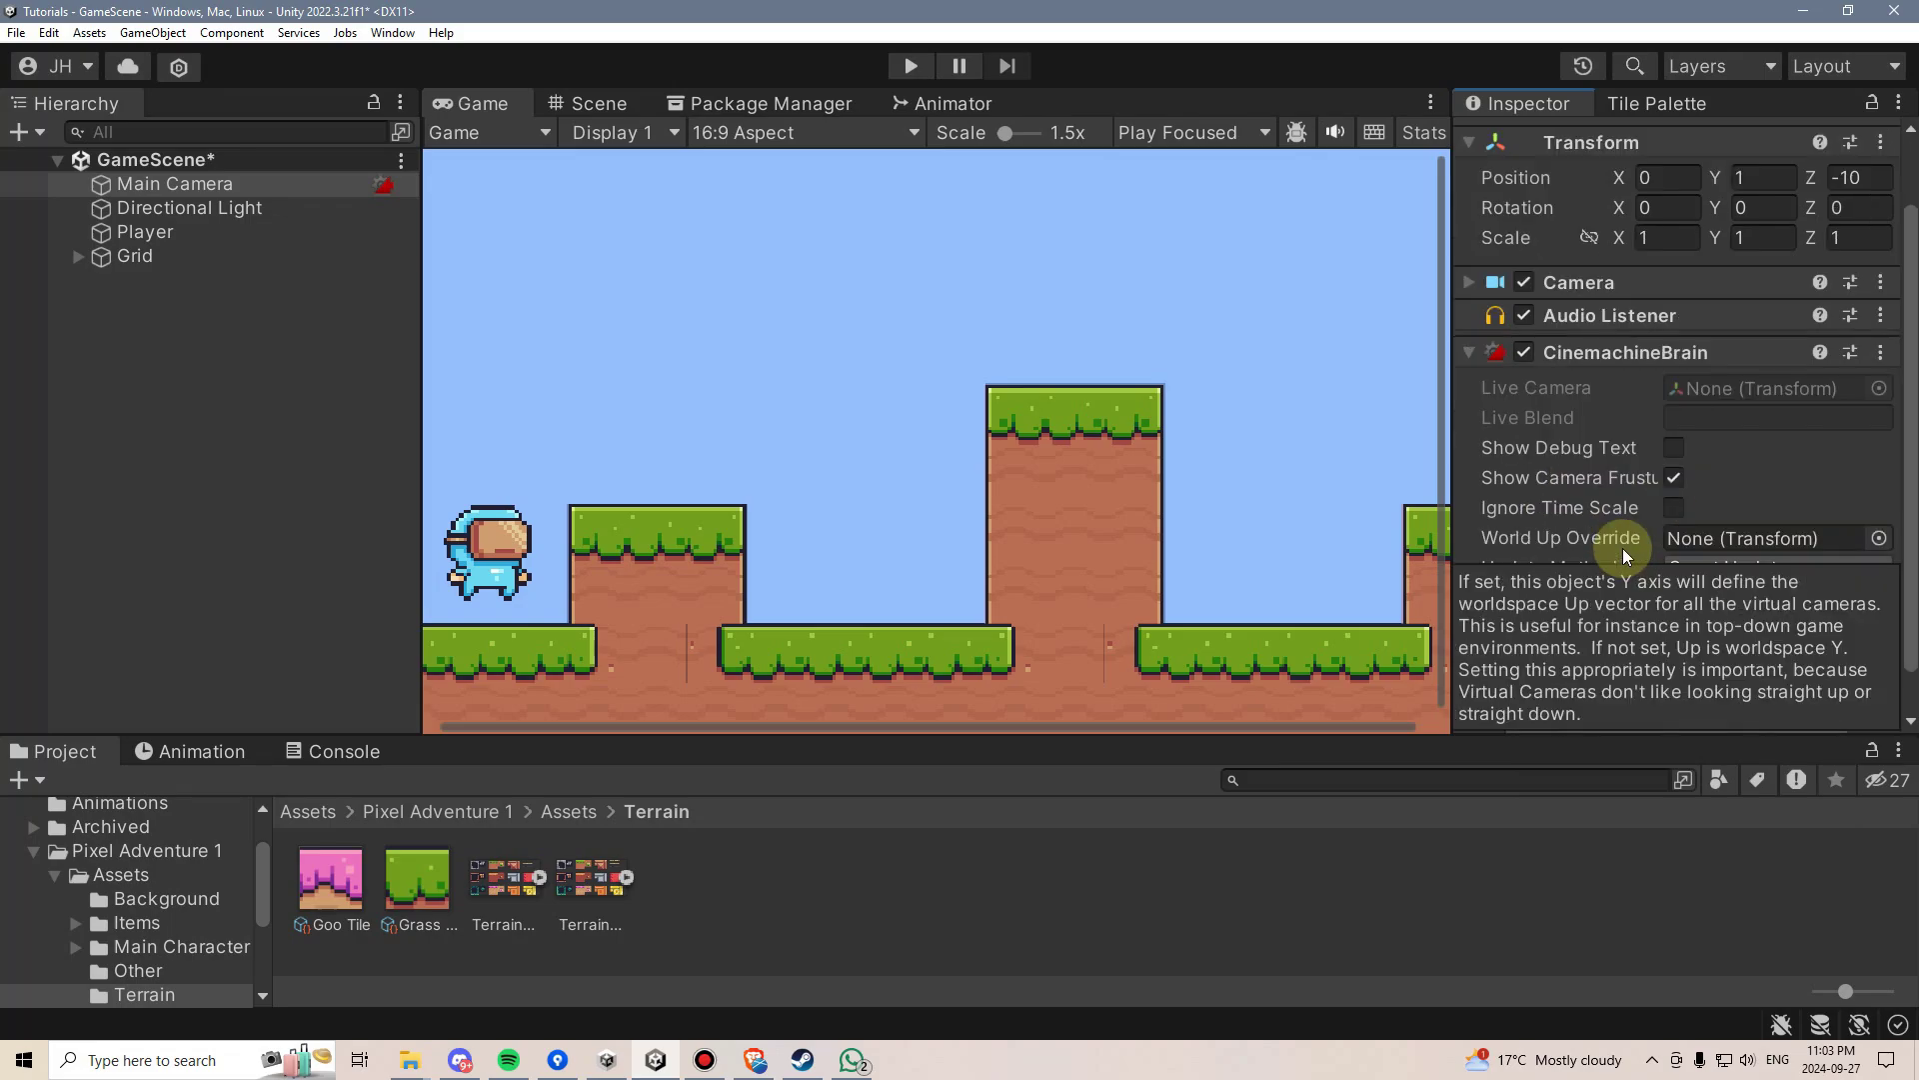
Step: Create a Cinemachine Virtual Camera in the scene hierarchy, keeping the name Virtual Camera
right_click(188, 329)
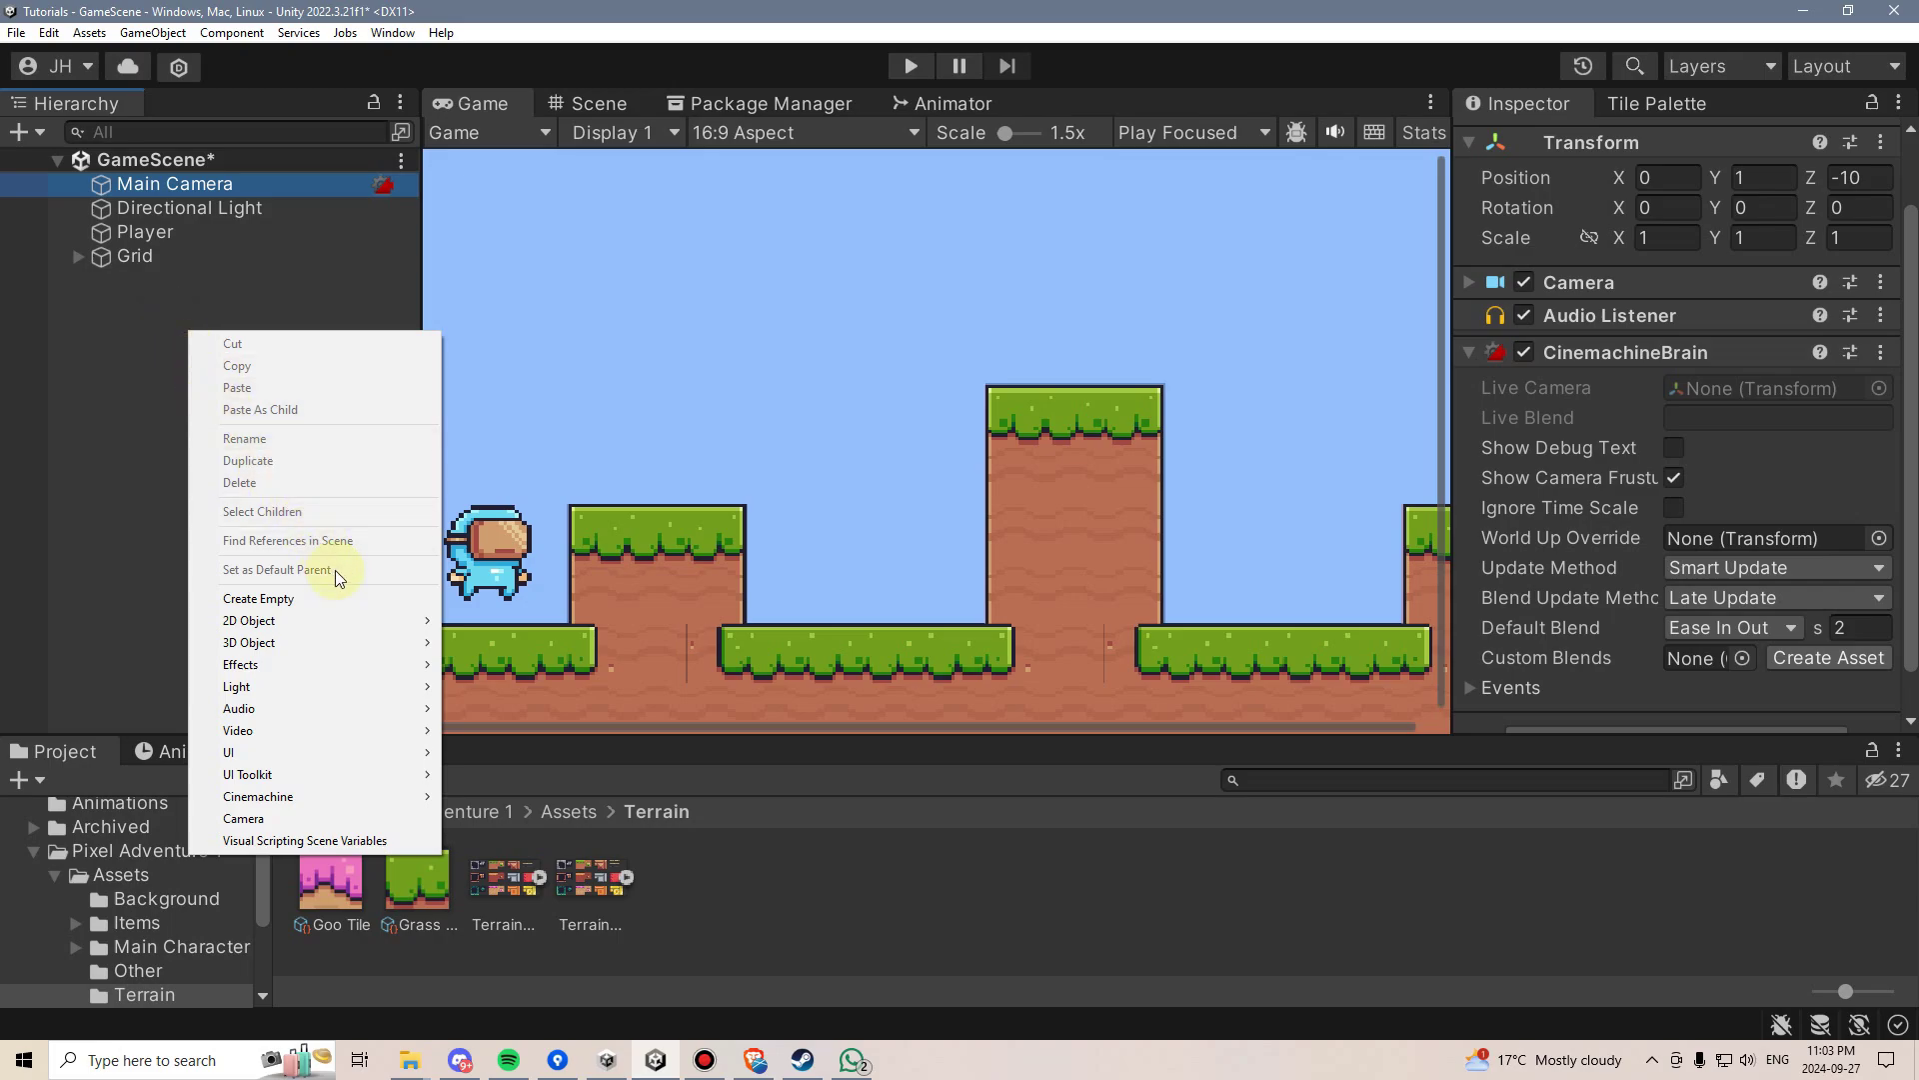
mouse_move(330, 794)
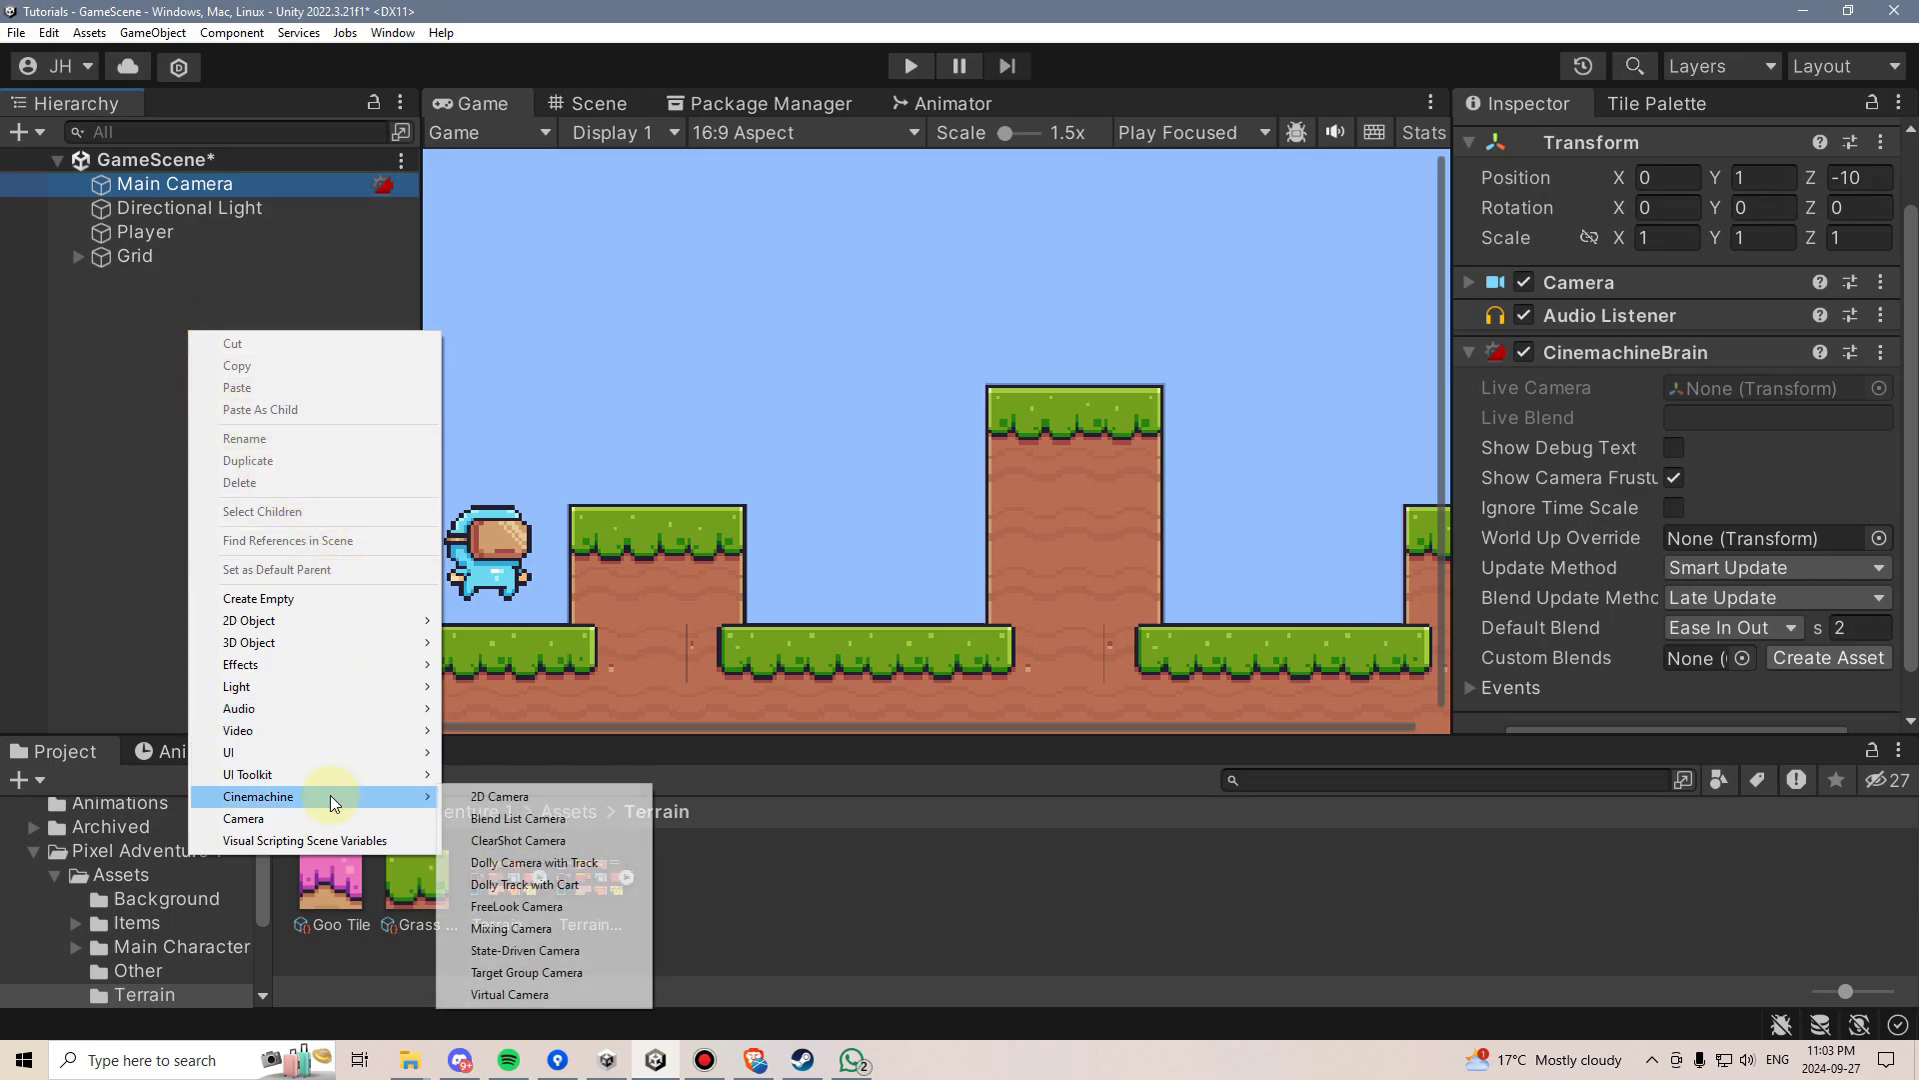
click(600, 993)
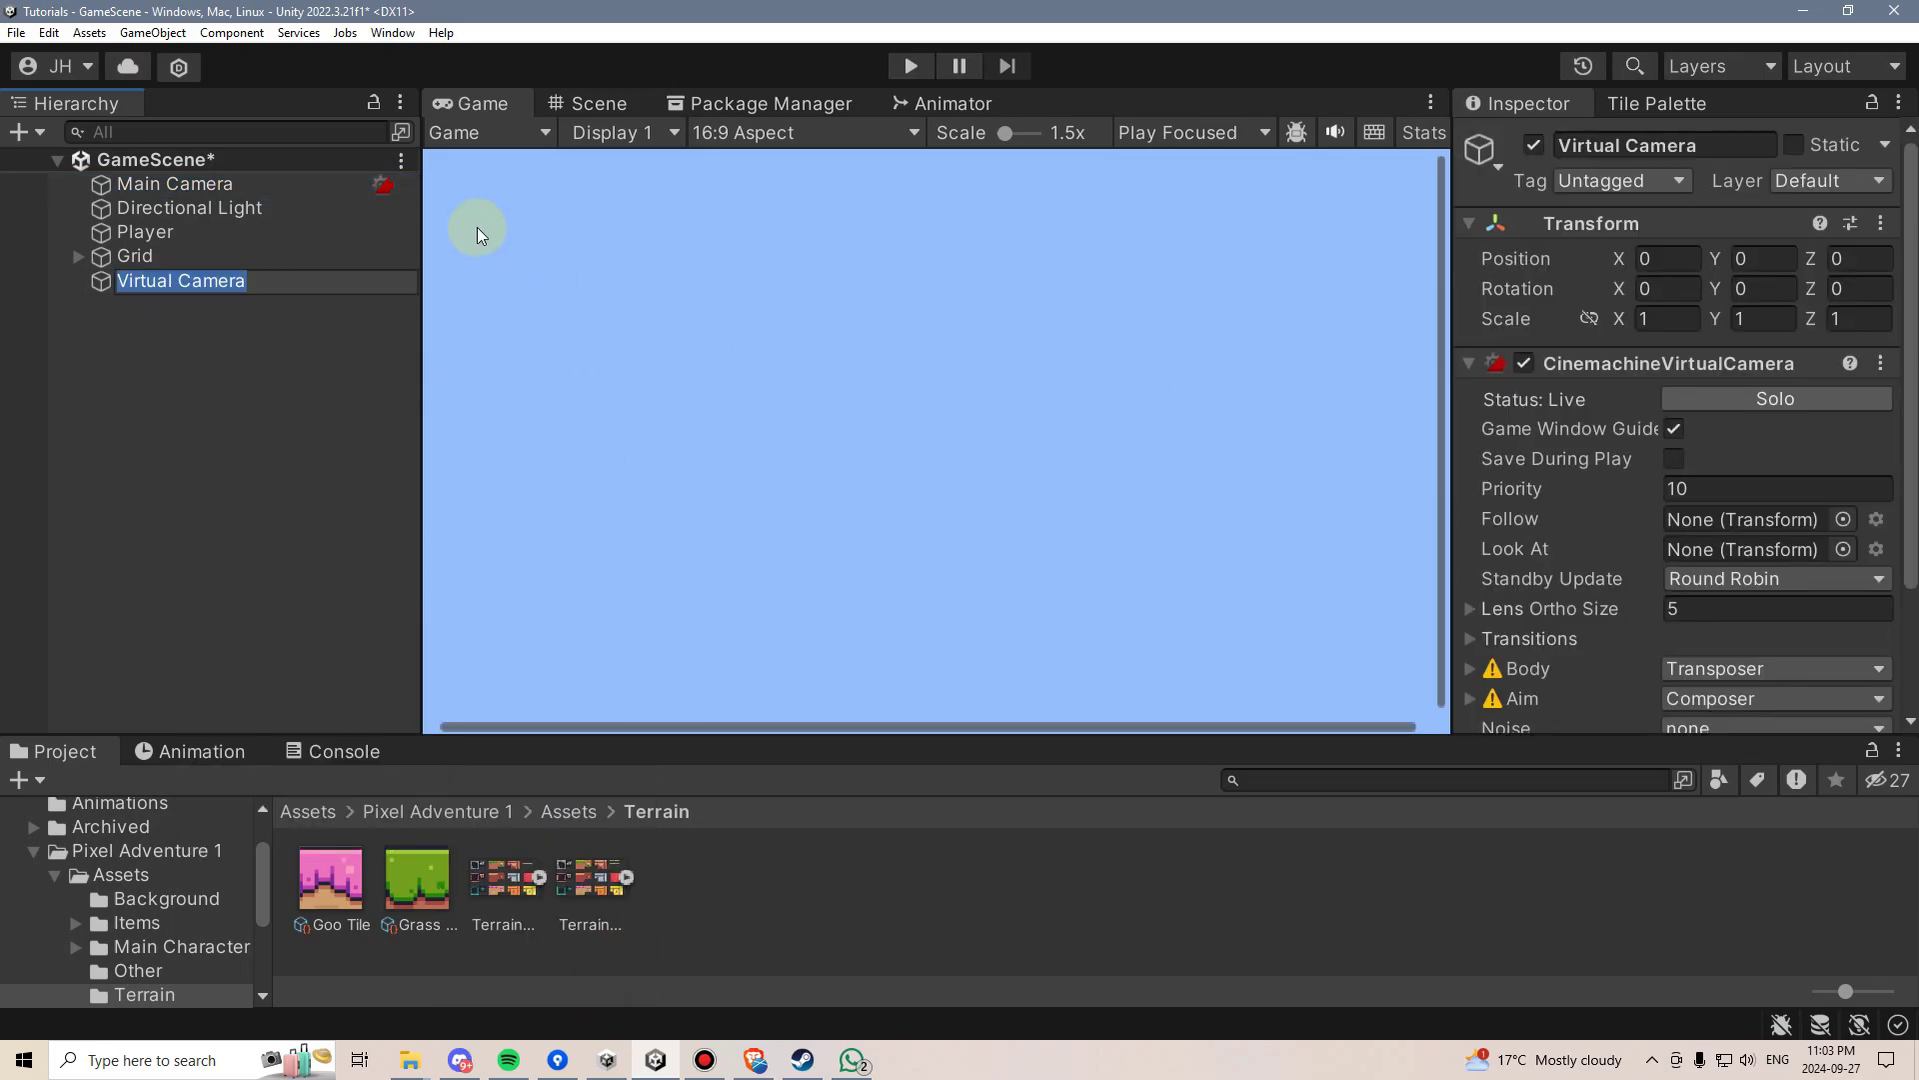
key(Return)
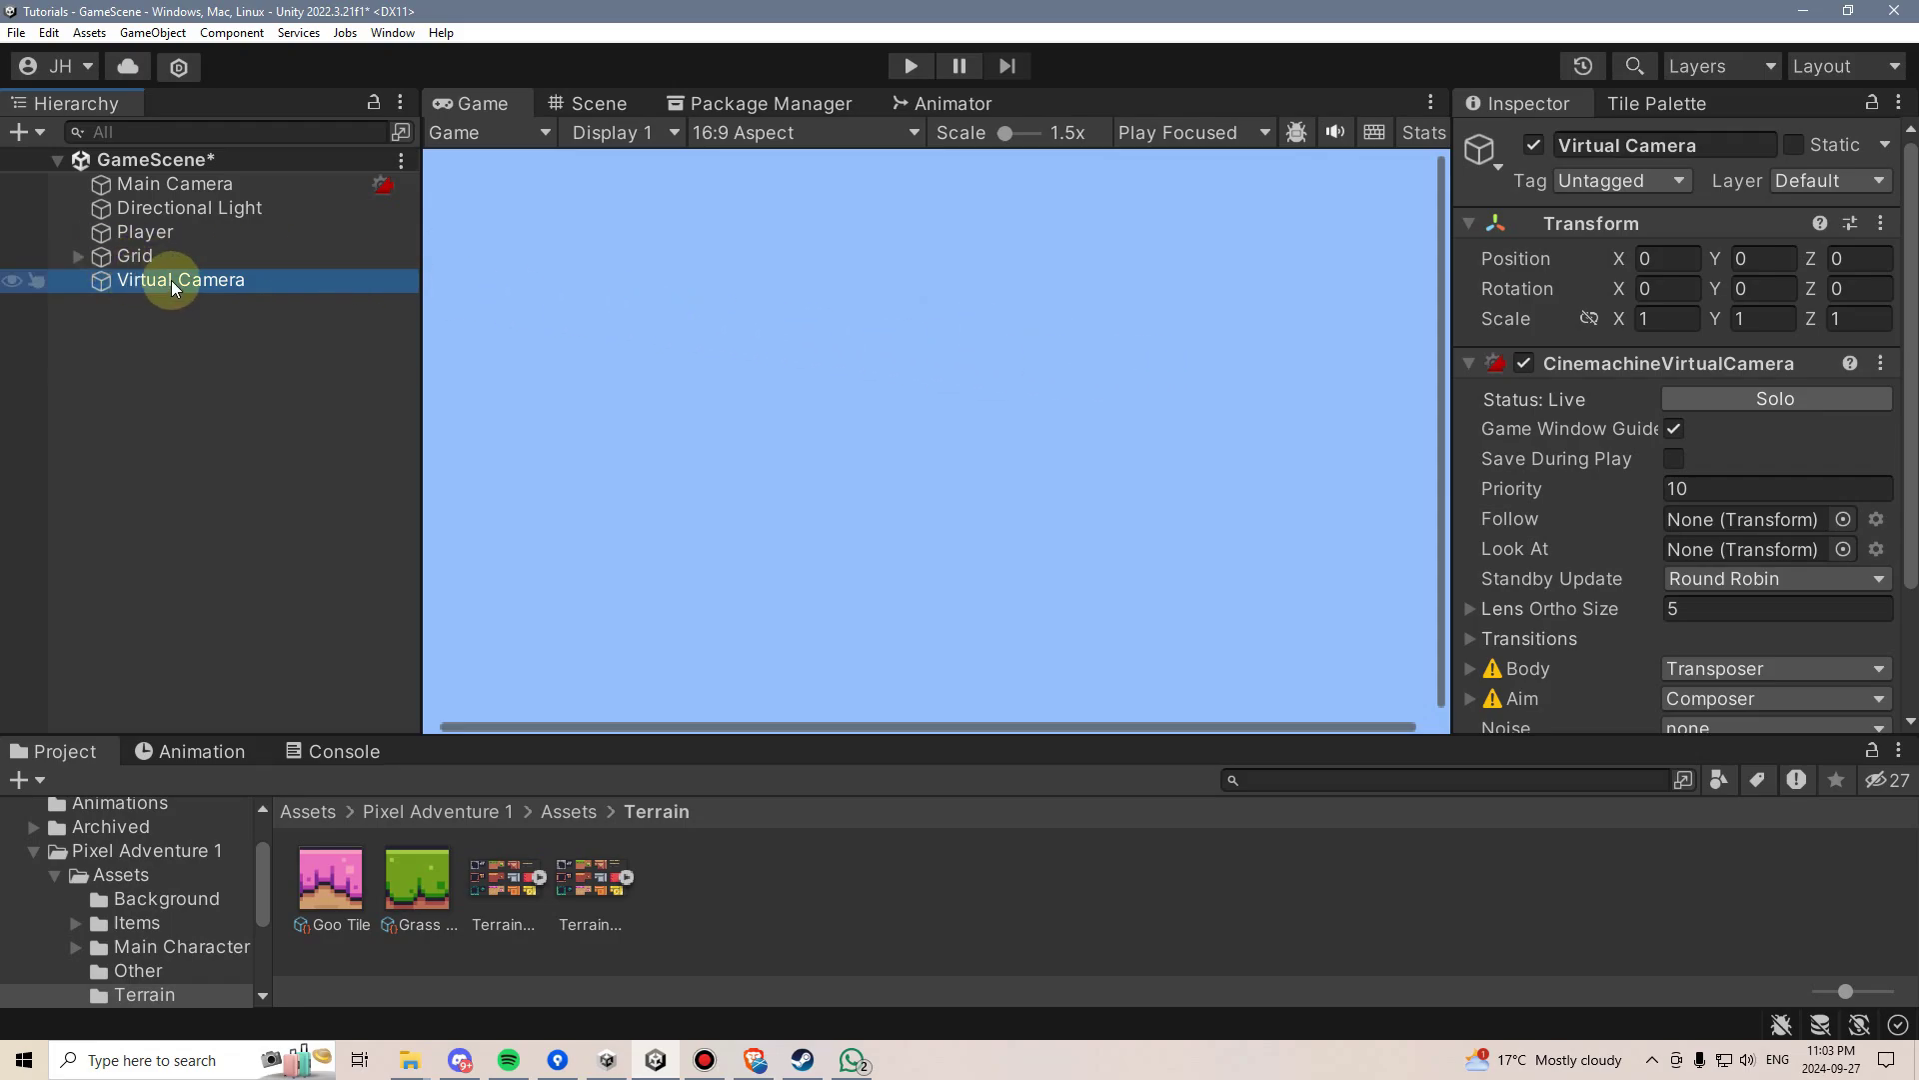
Step: Assign Player as the virtual camera's Follow and Look At targets and set Aim to Do nothing
drag(170, 232, 1774, 519)
drag(180, 231, 1787, 536)
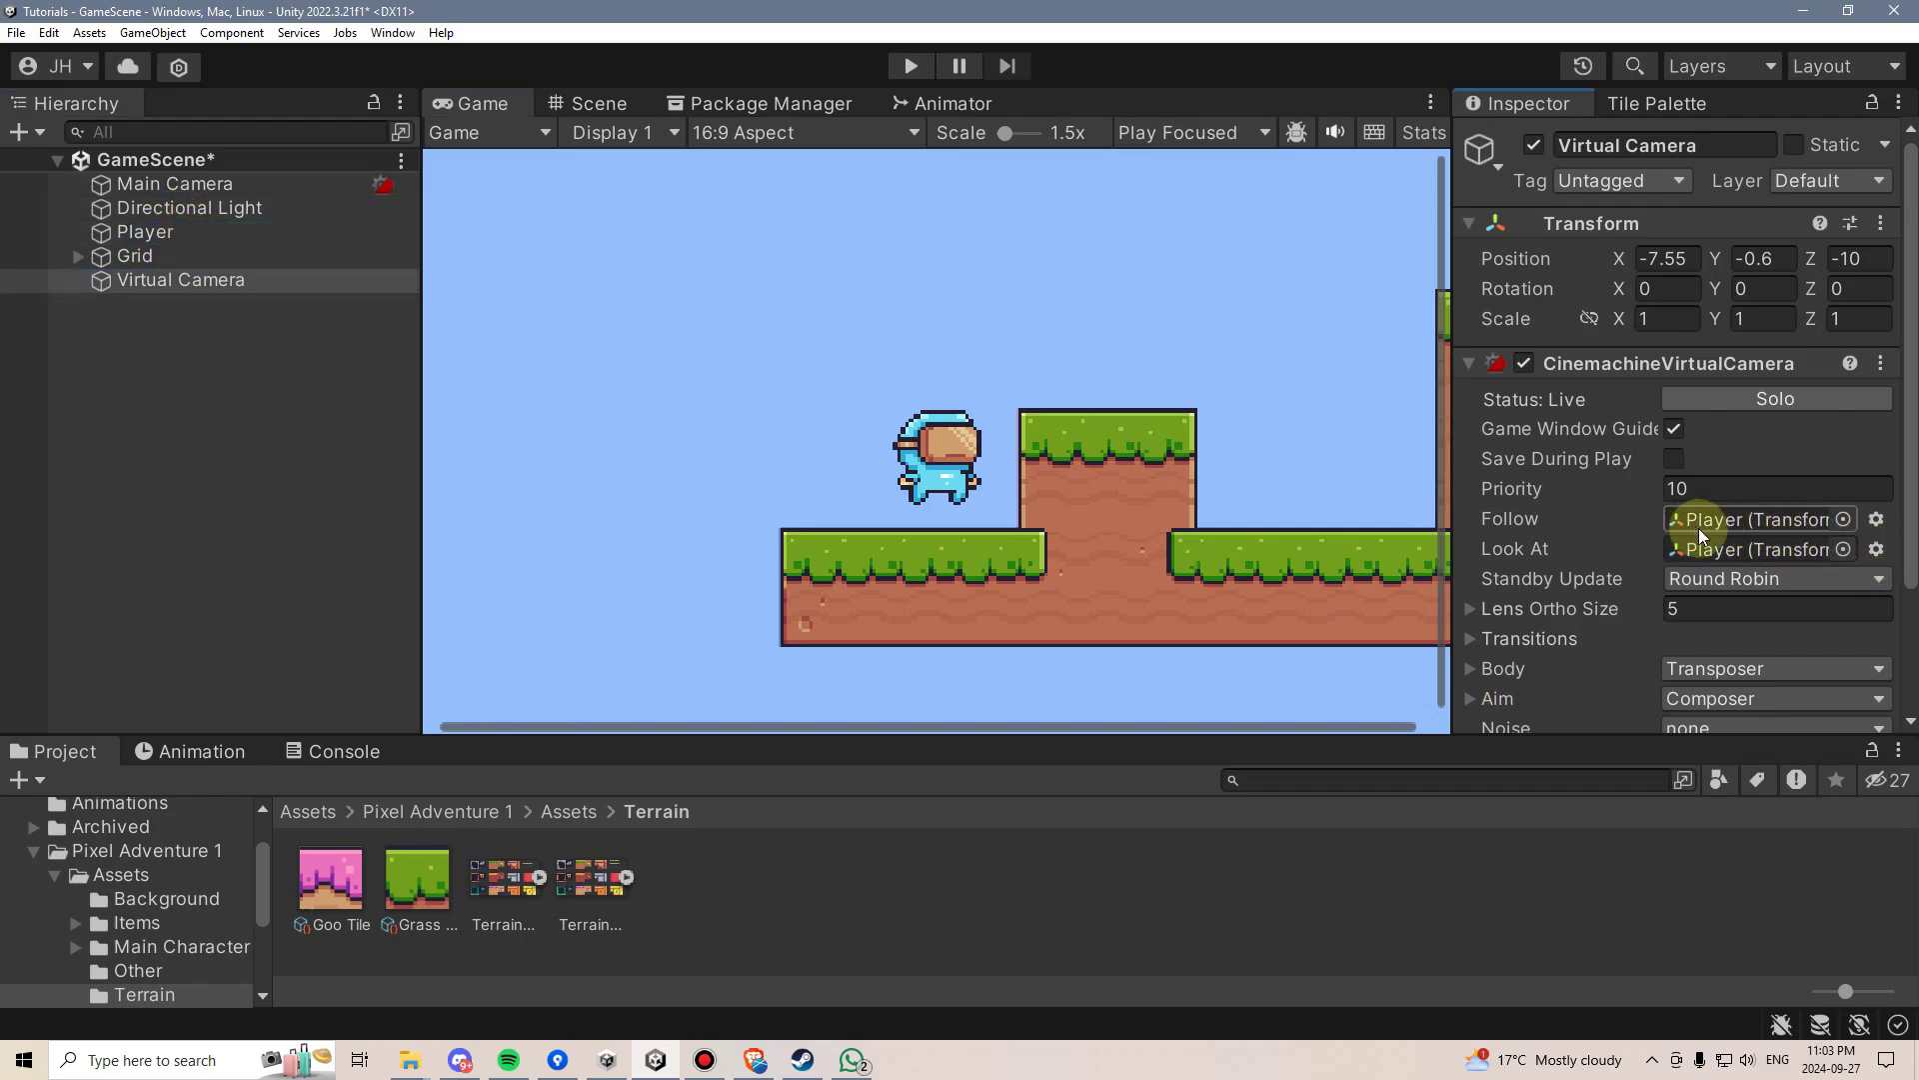
scroll(1642, 520, down, 2)
click(1695, 618)
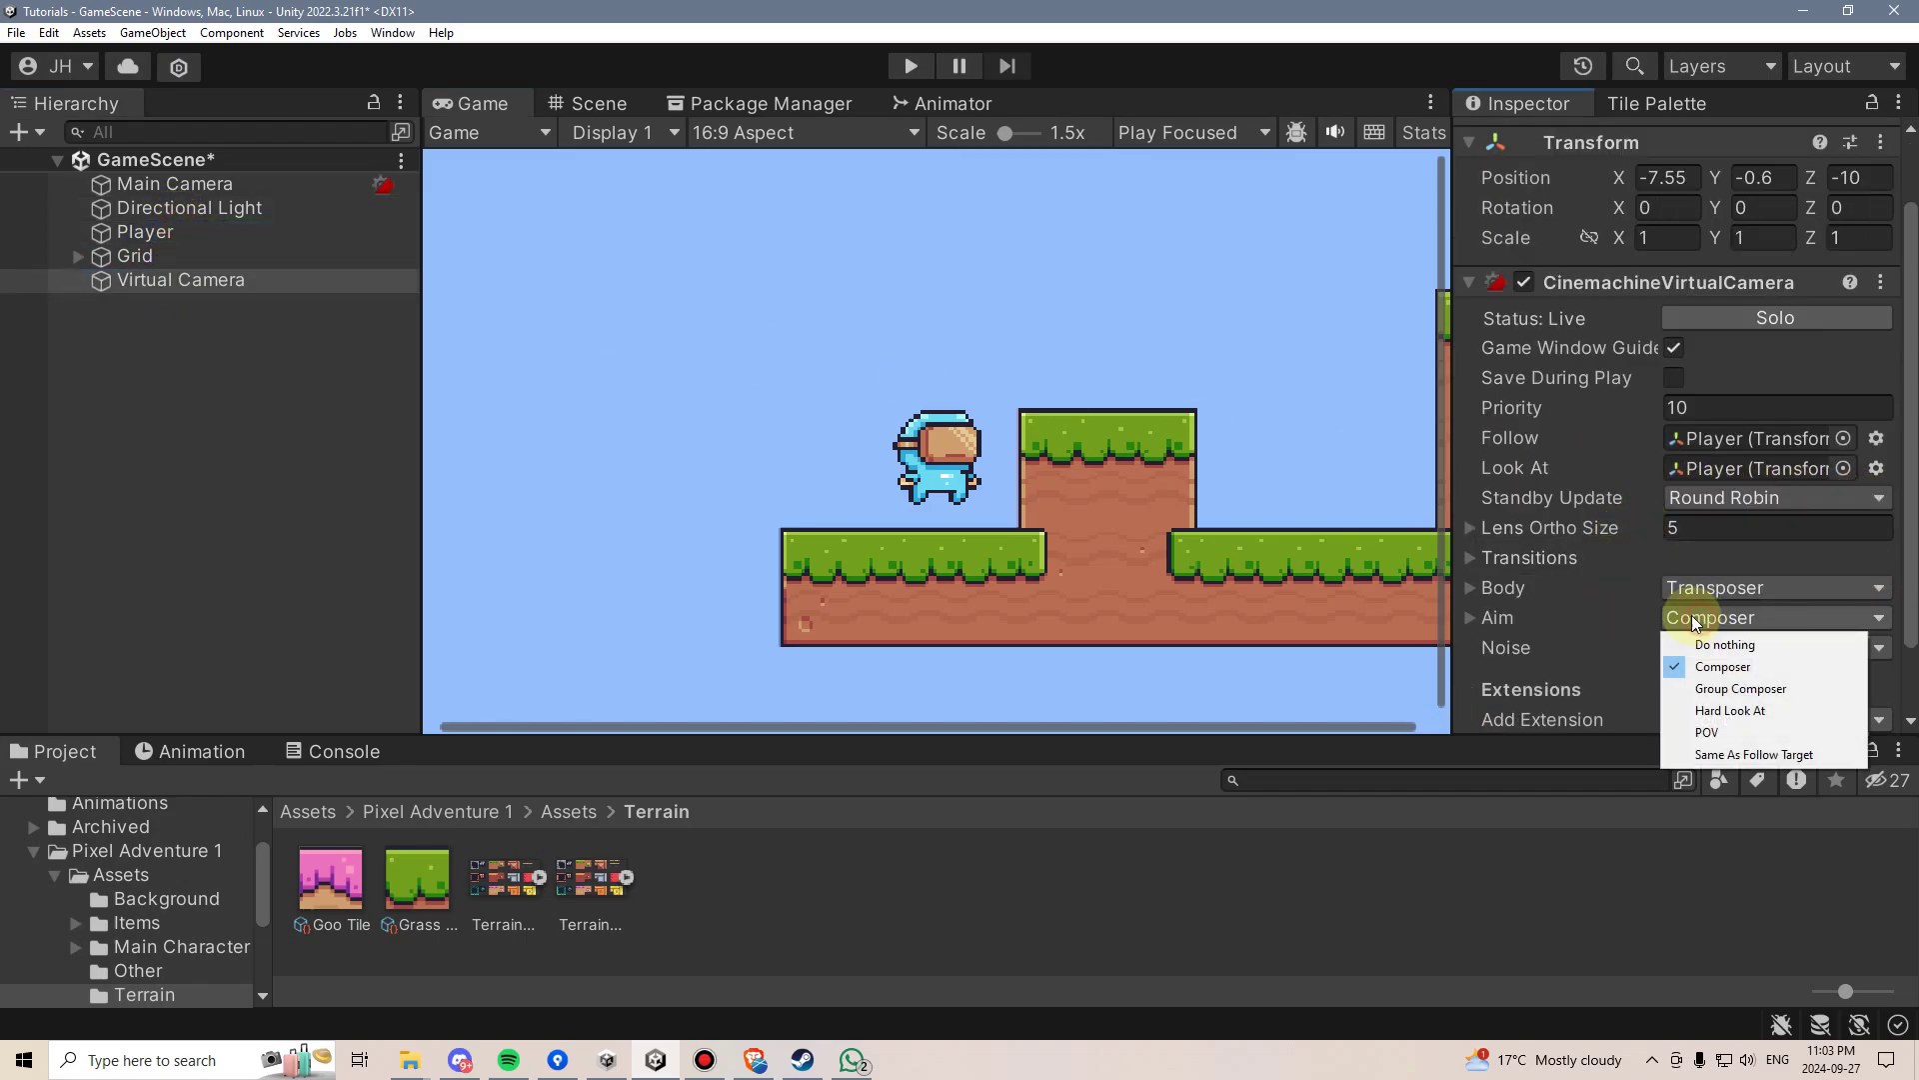
click(1707, 643)
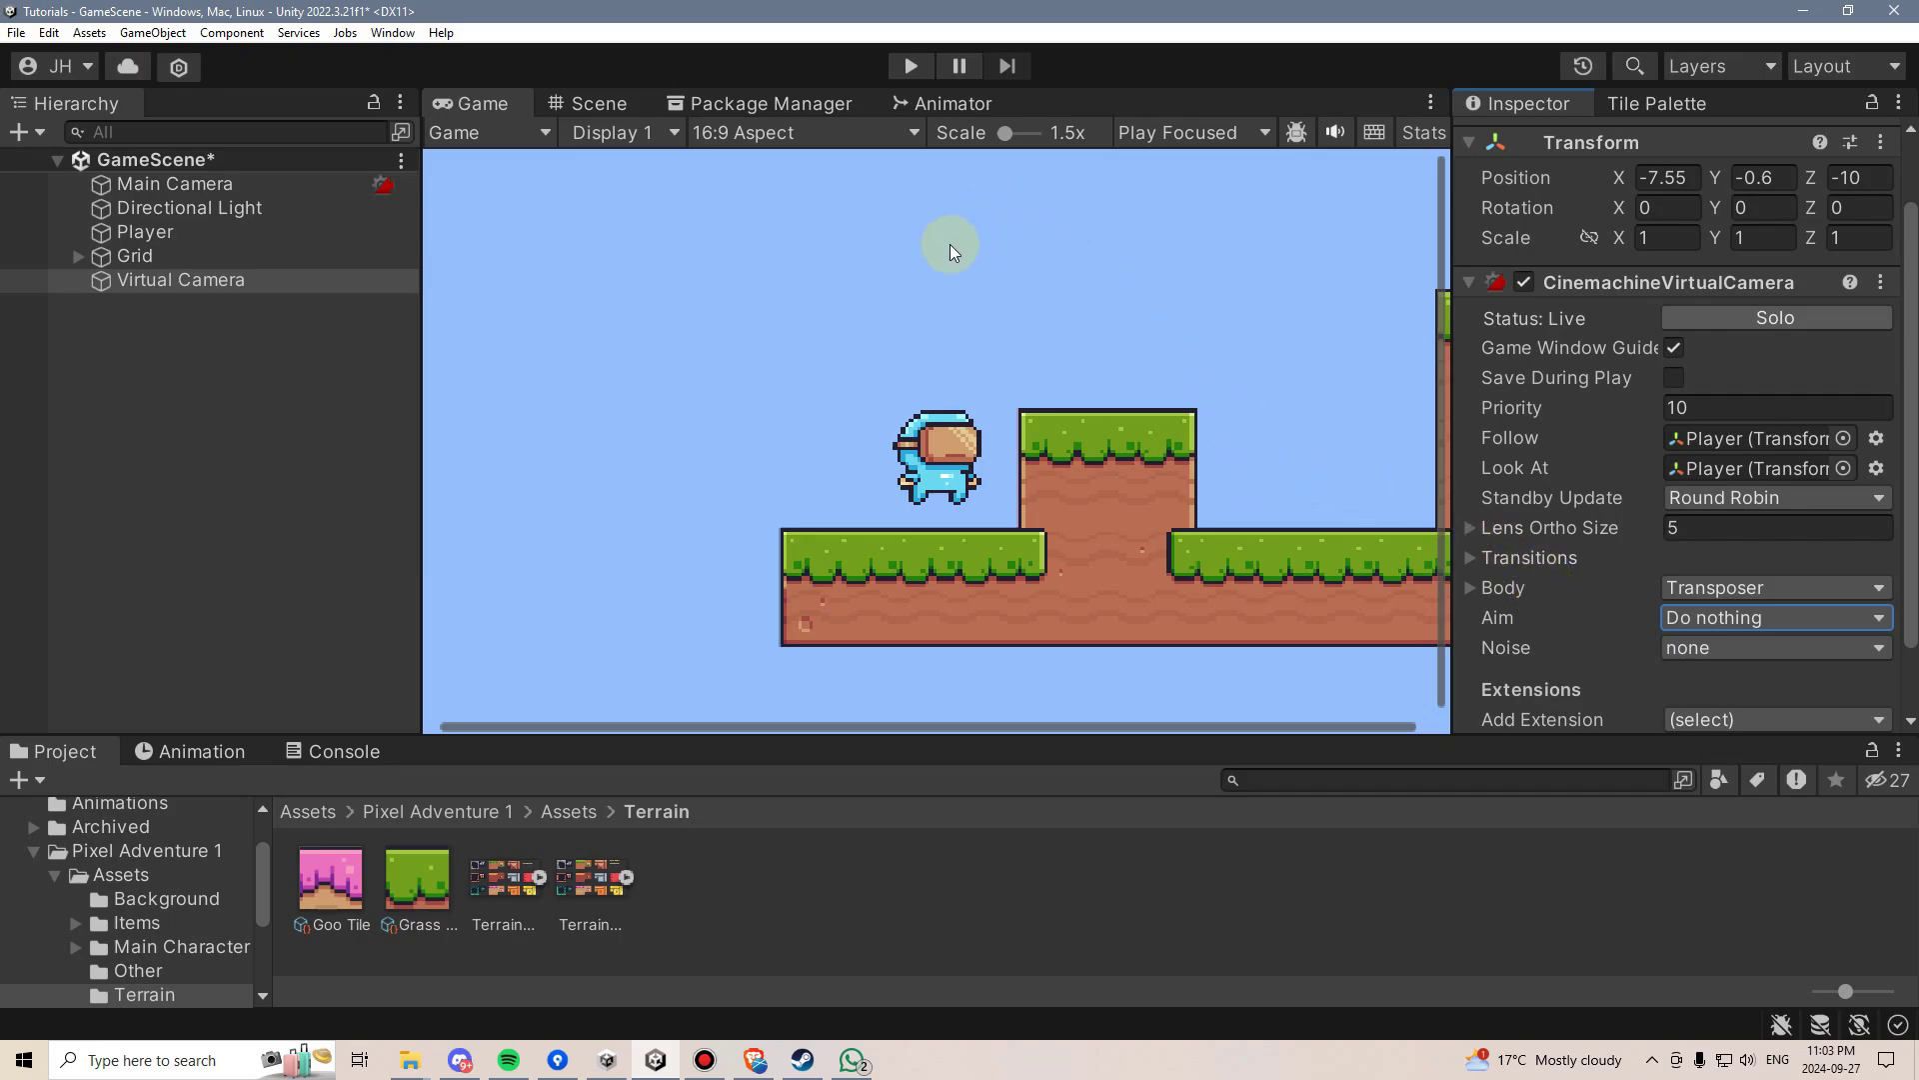
Step: Play-test the scene, moving and jumping the player to check how the camera follows, and stop the game
click(909, 65)
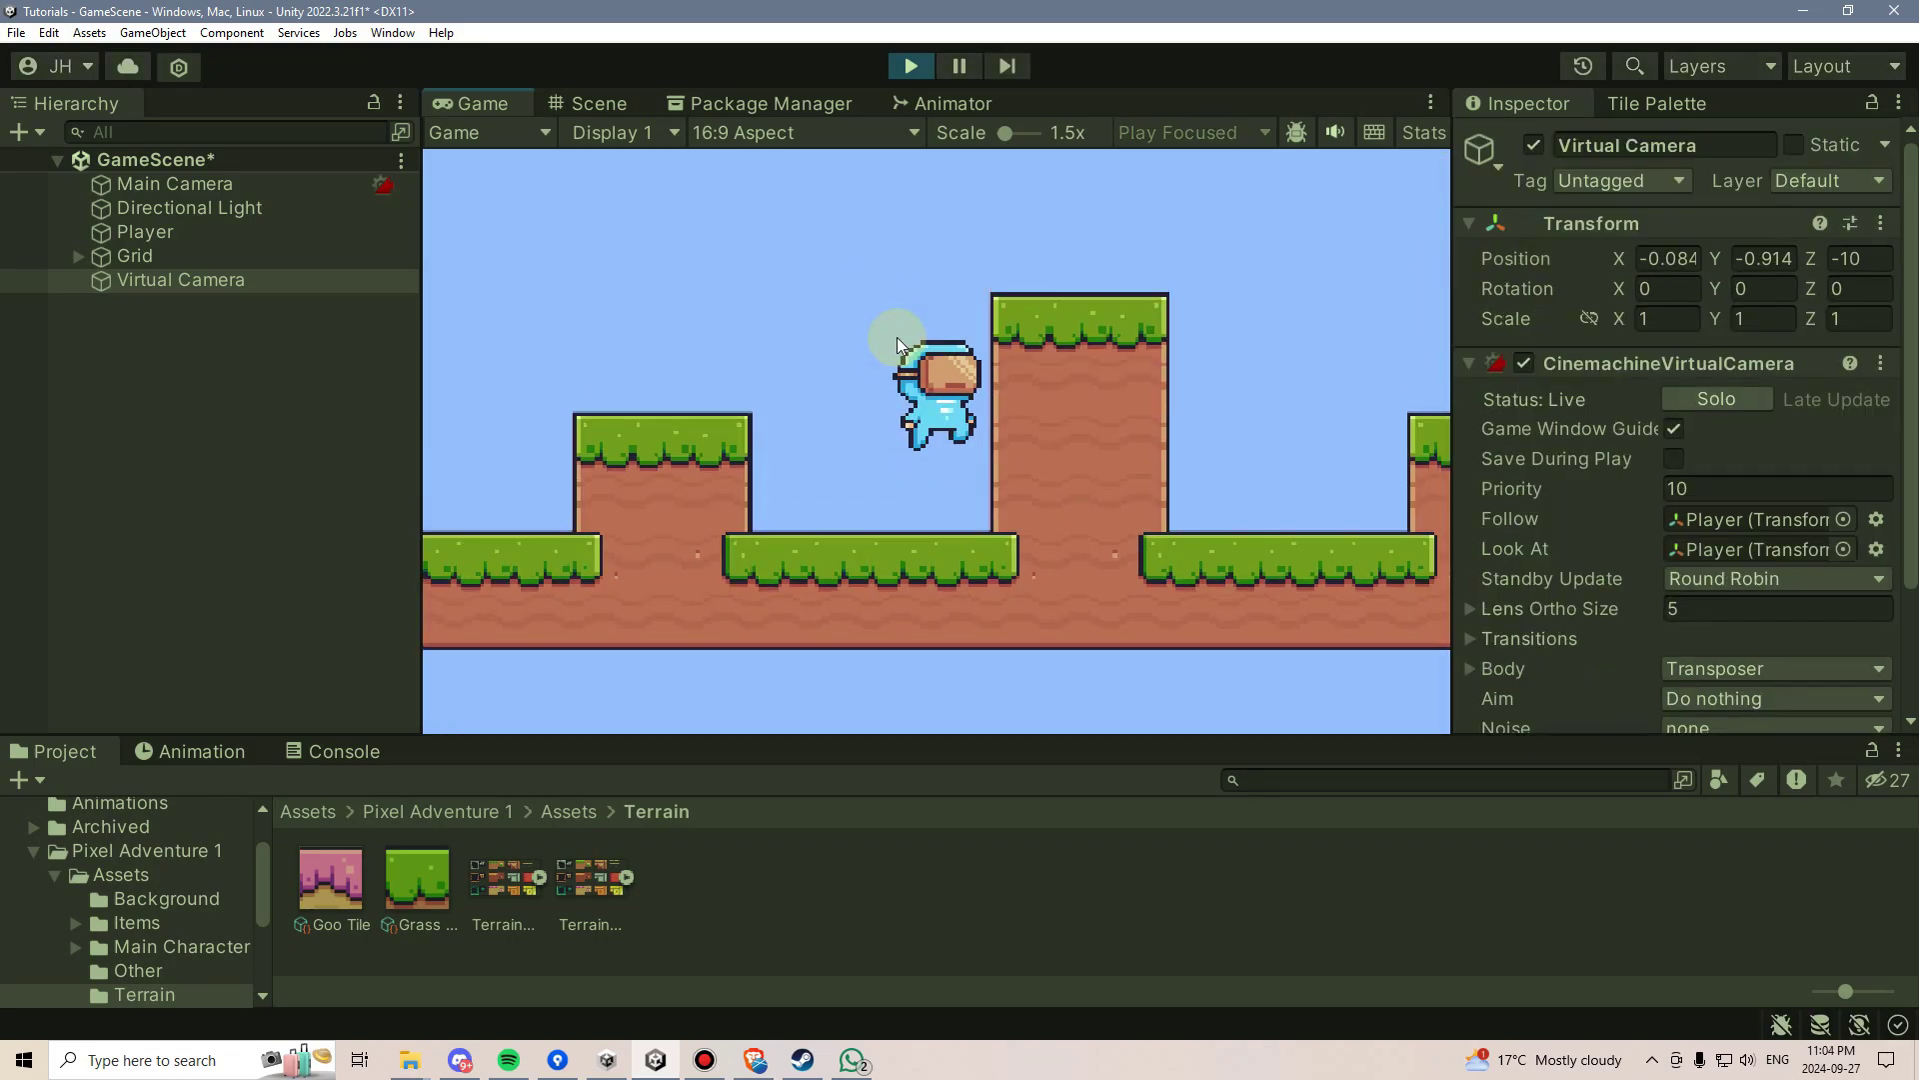
key(space)
key(d)
key(a)
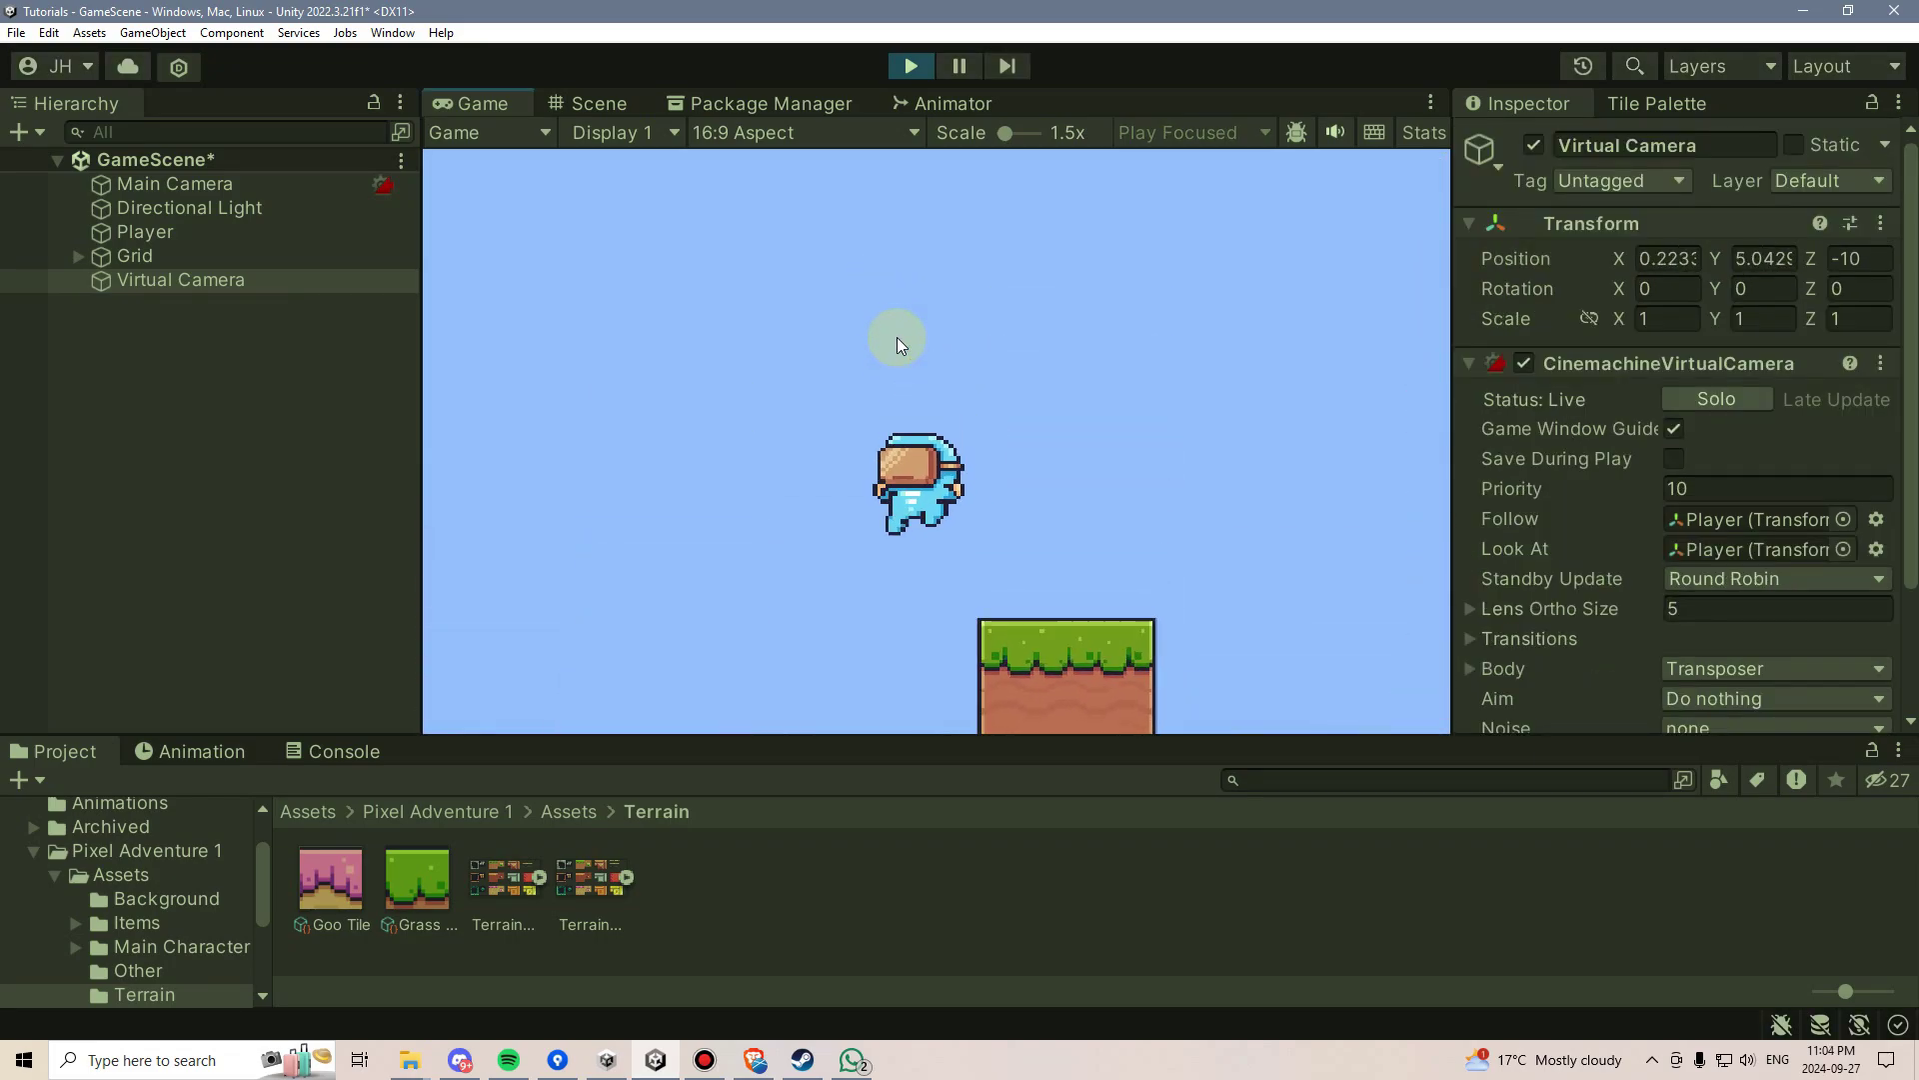
key(space)
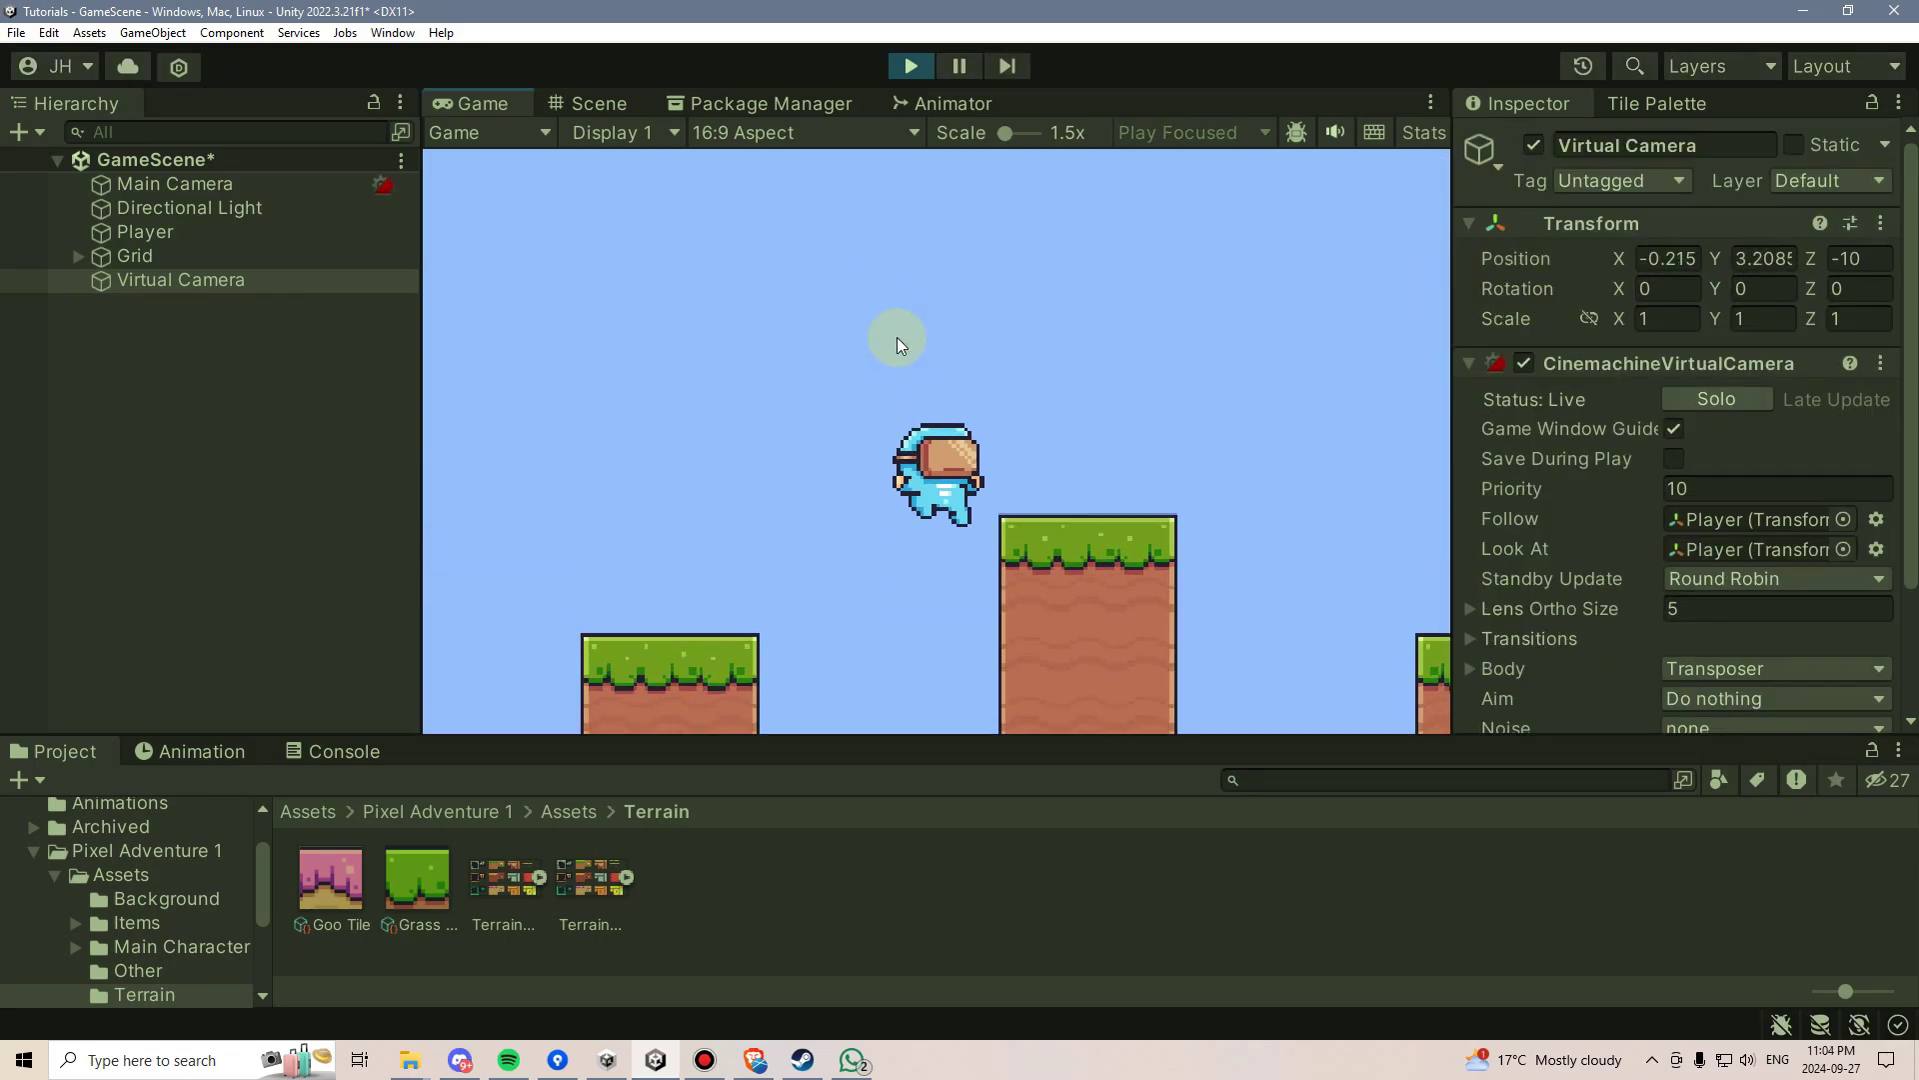
key(space)
key(space)
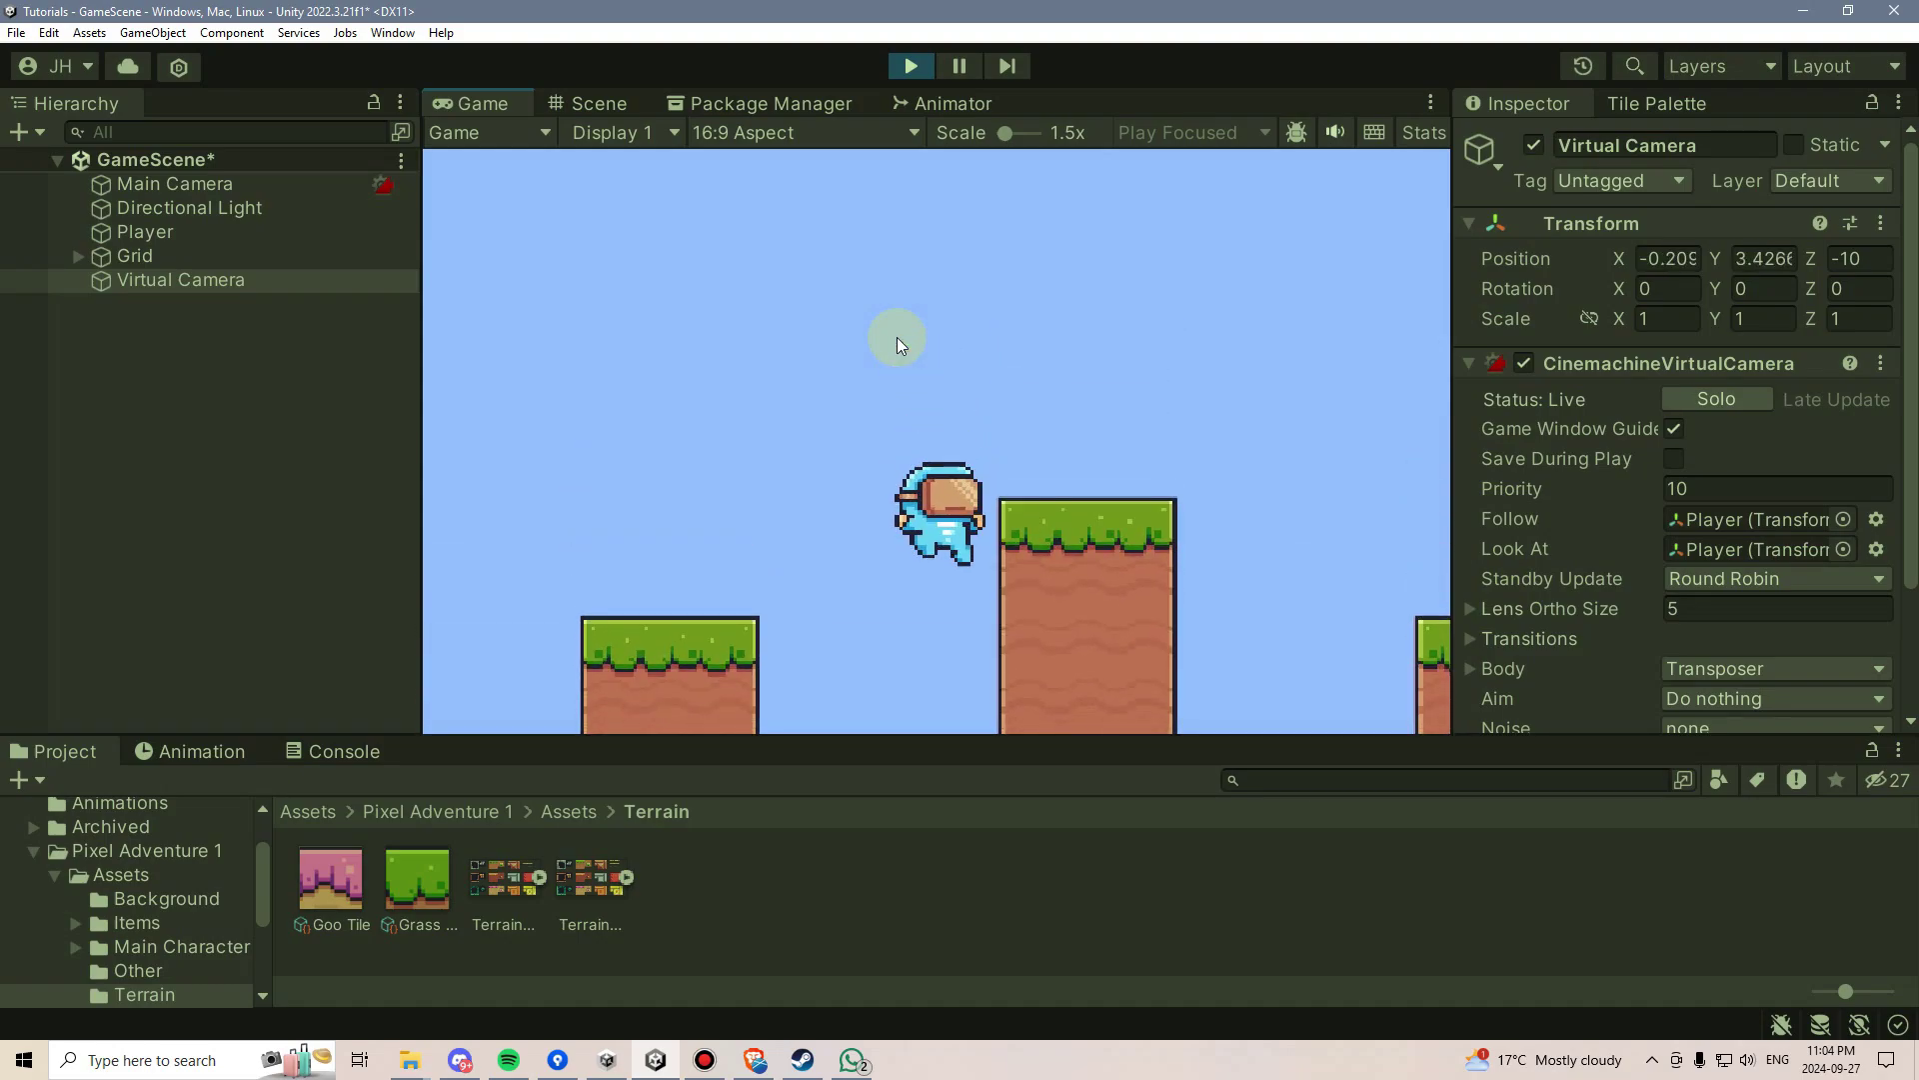
key(space)
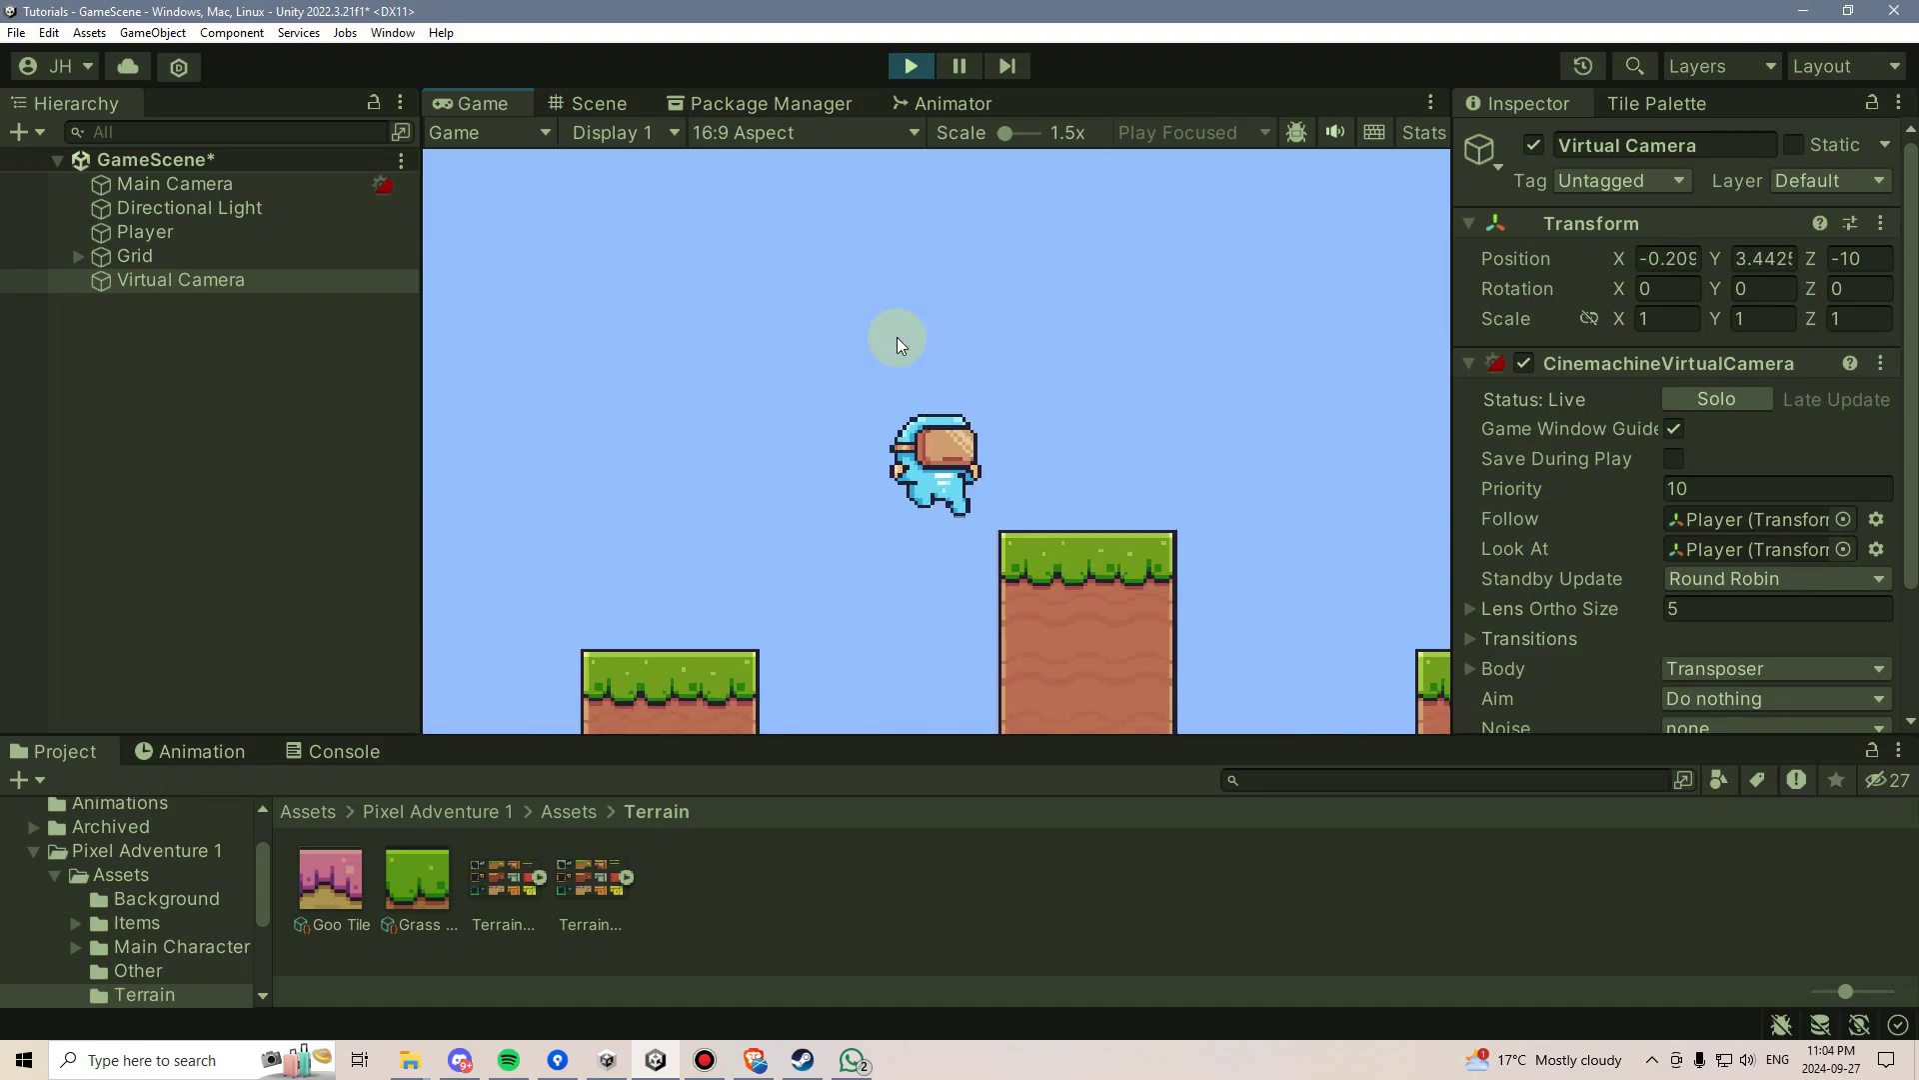
key(space)
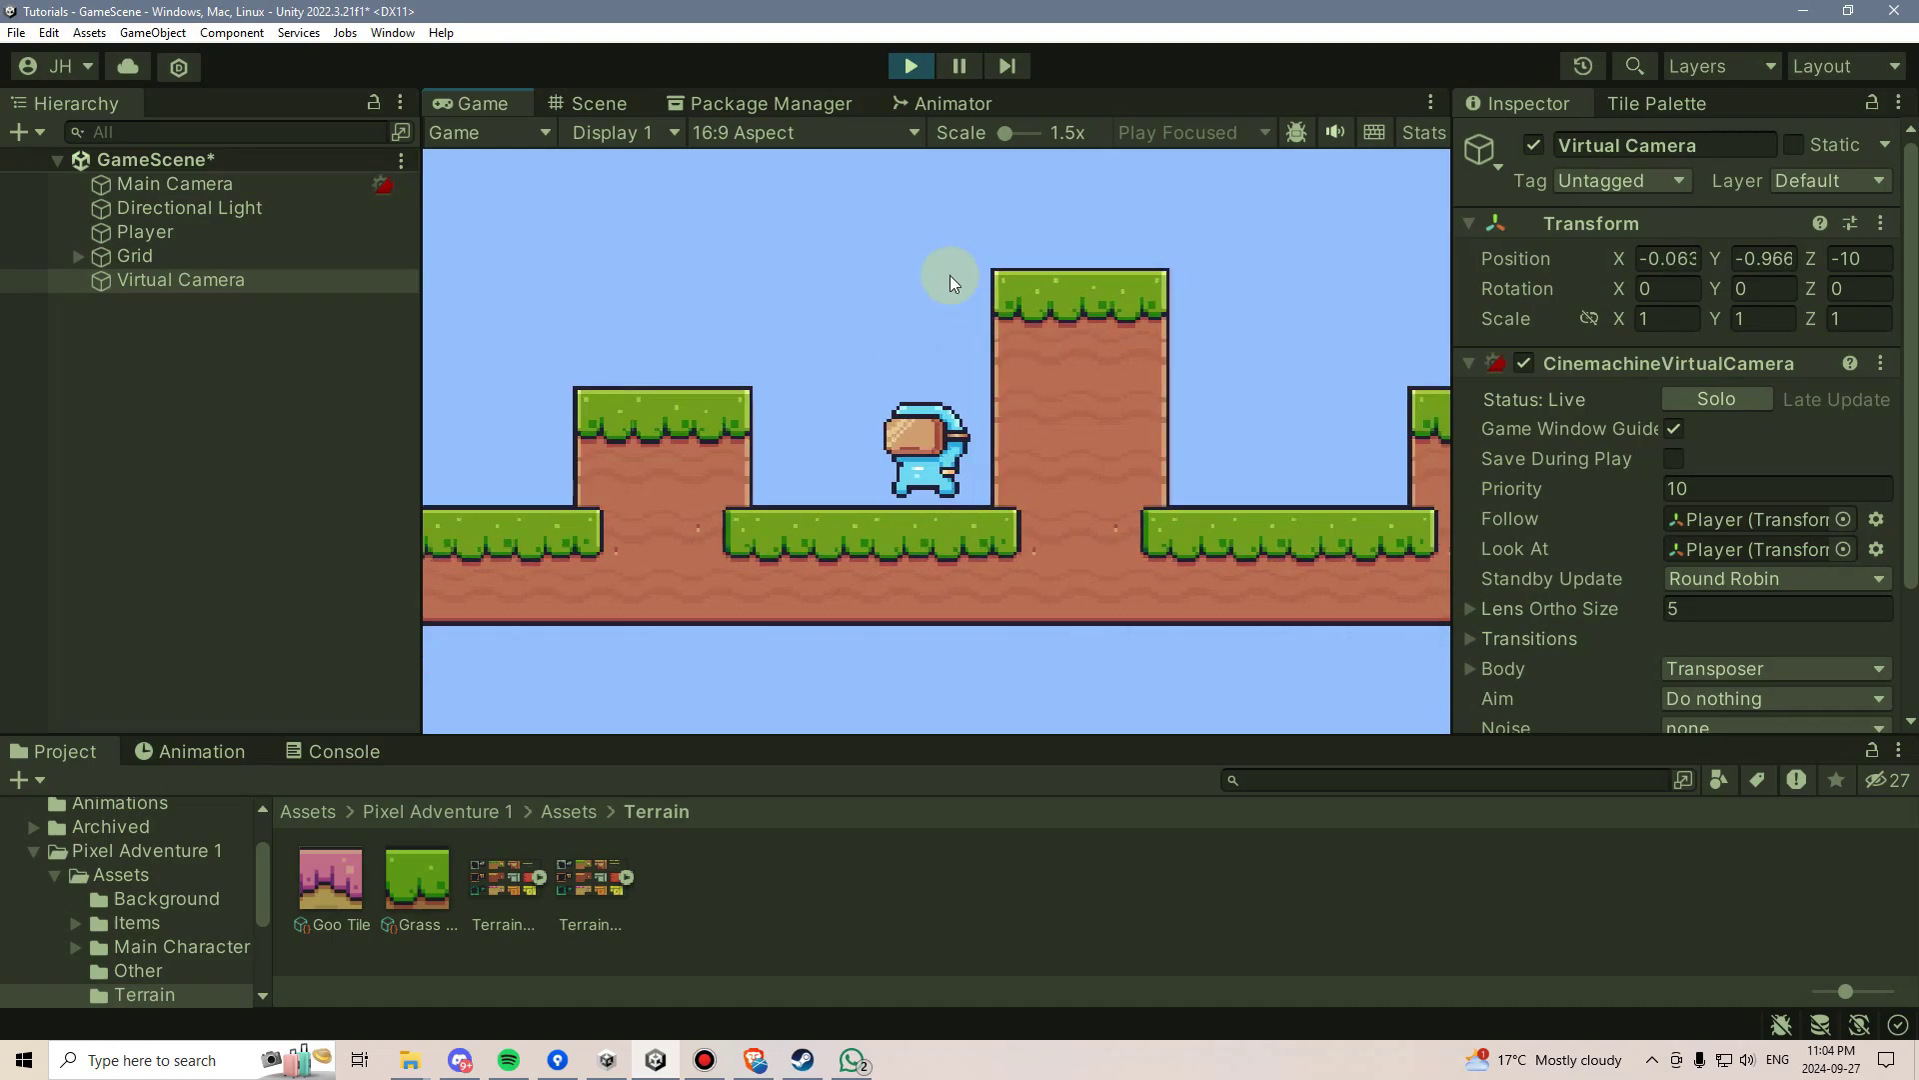
click(916, 63)
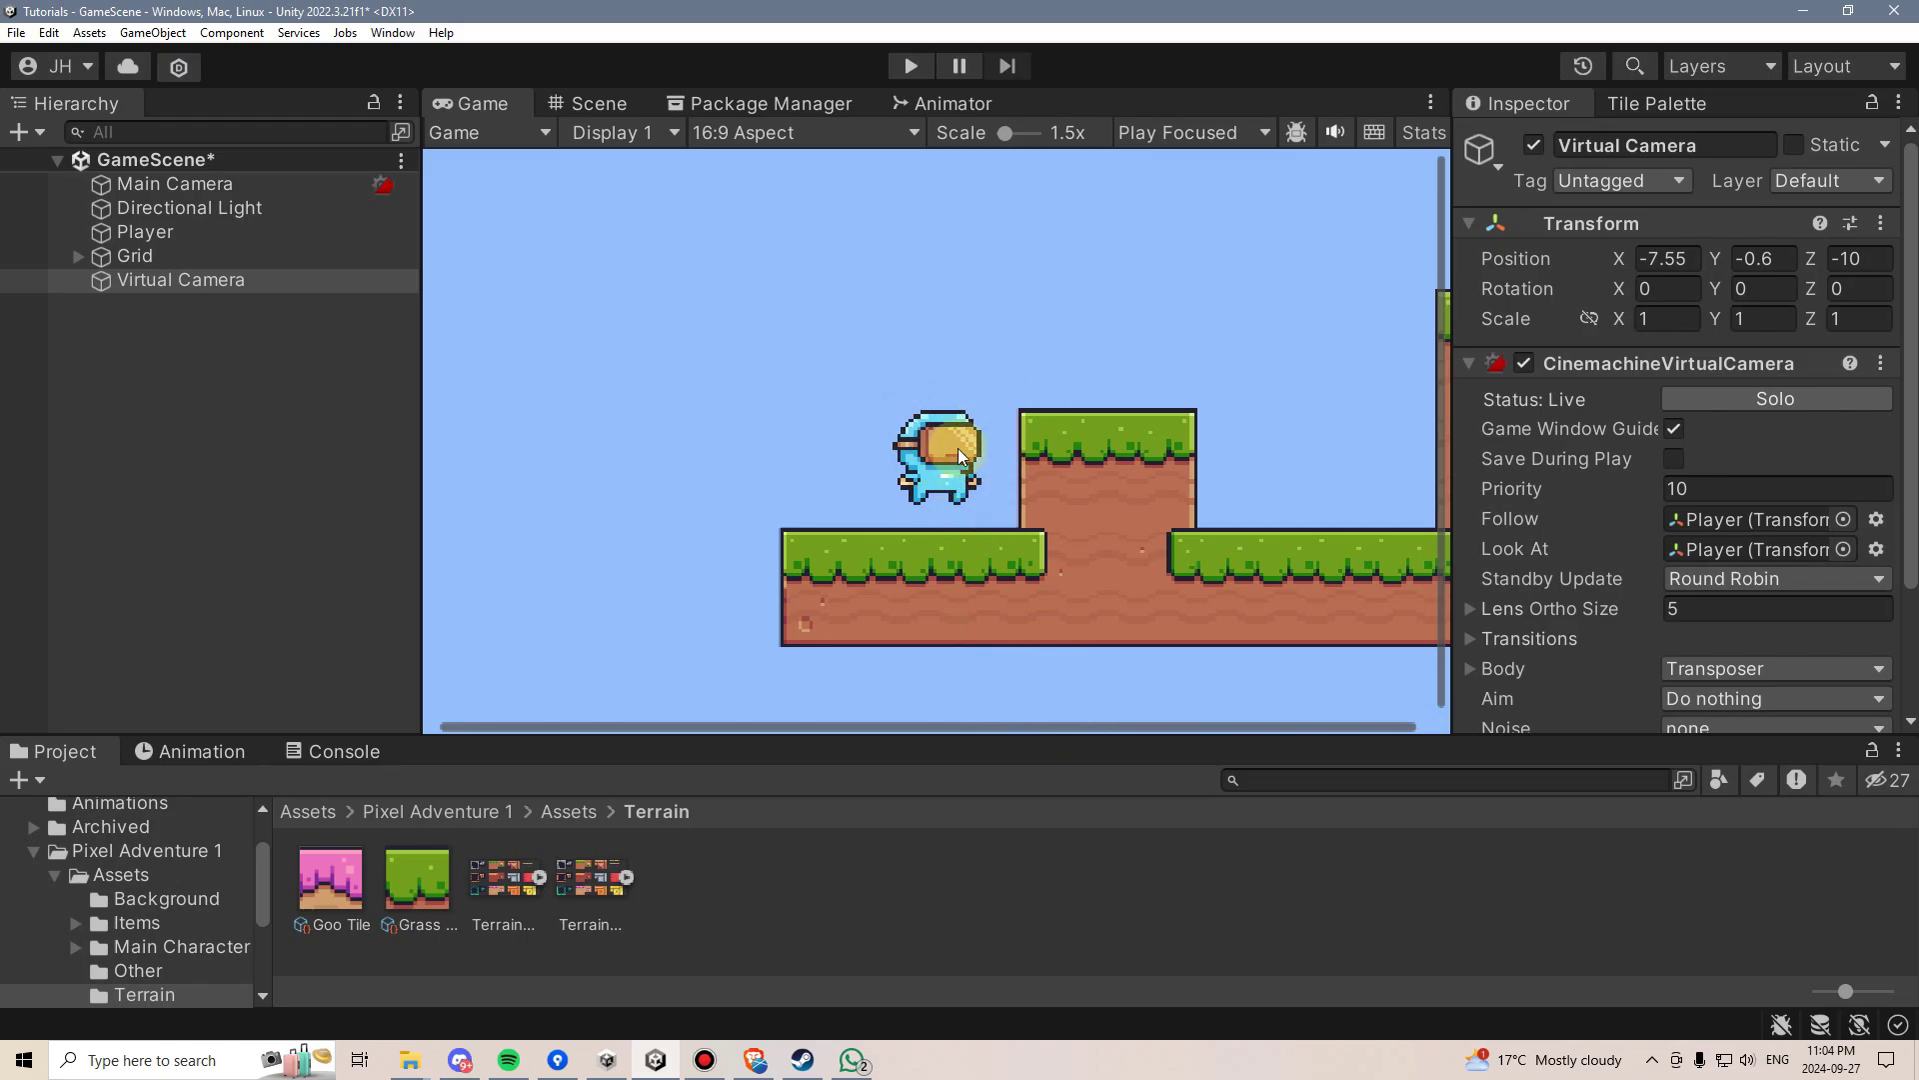
Step: Open the Player's PlayerMovement script in Visual Studio Code and go to the definition of ClampMovement
click(300, 236)
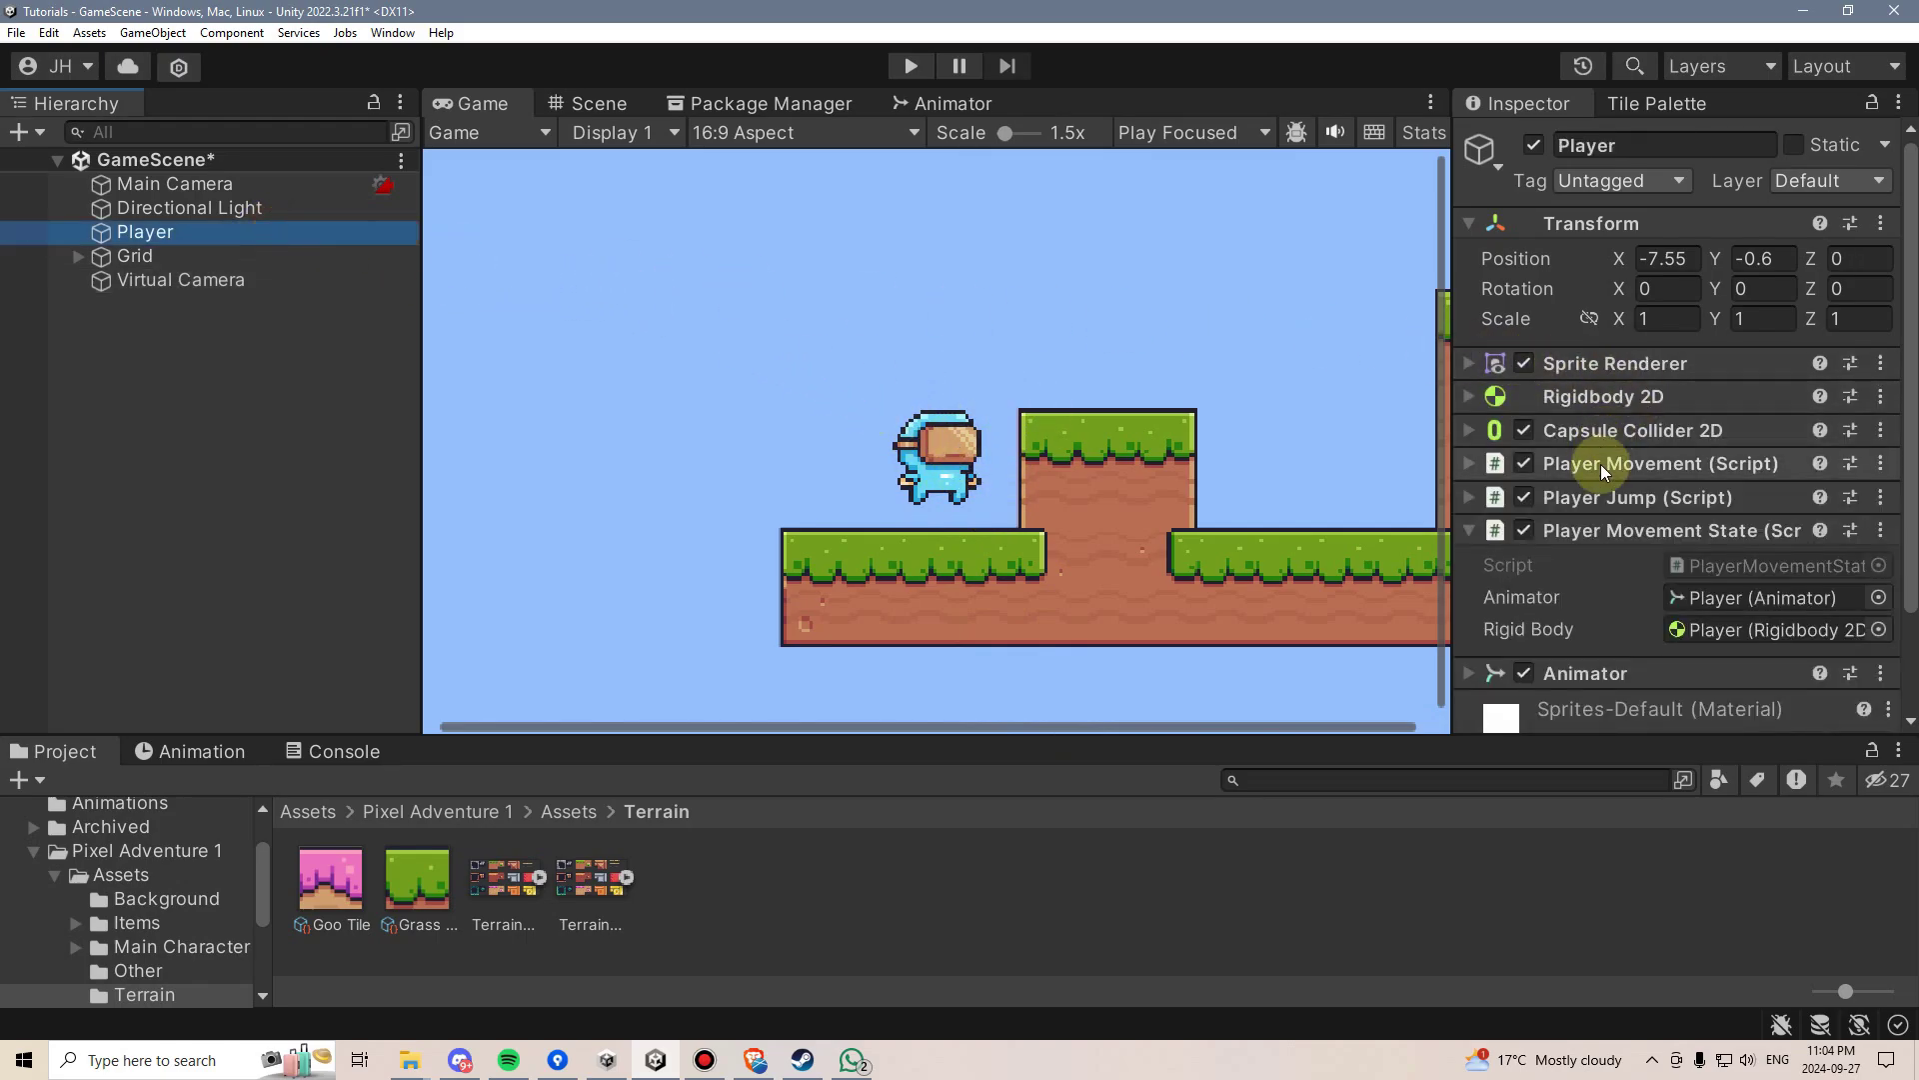
click(1474, 462)
double_click(1727, 499)
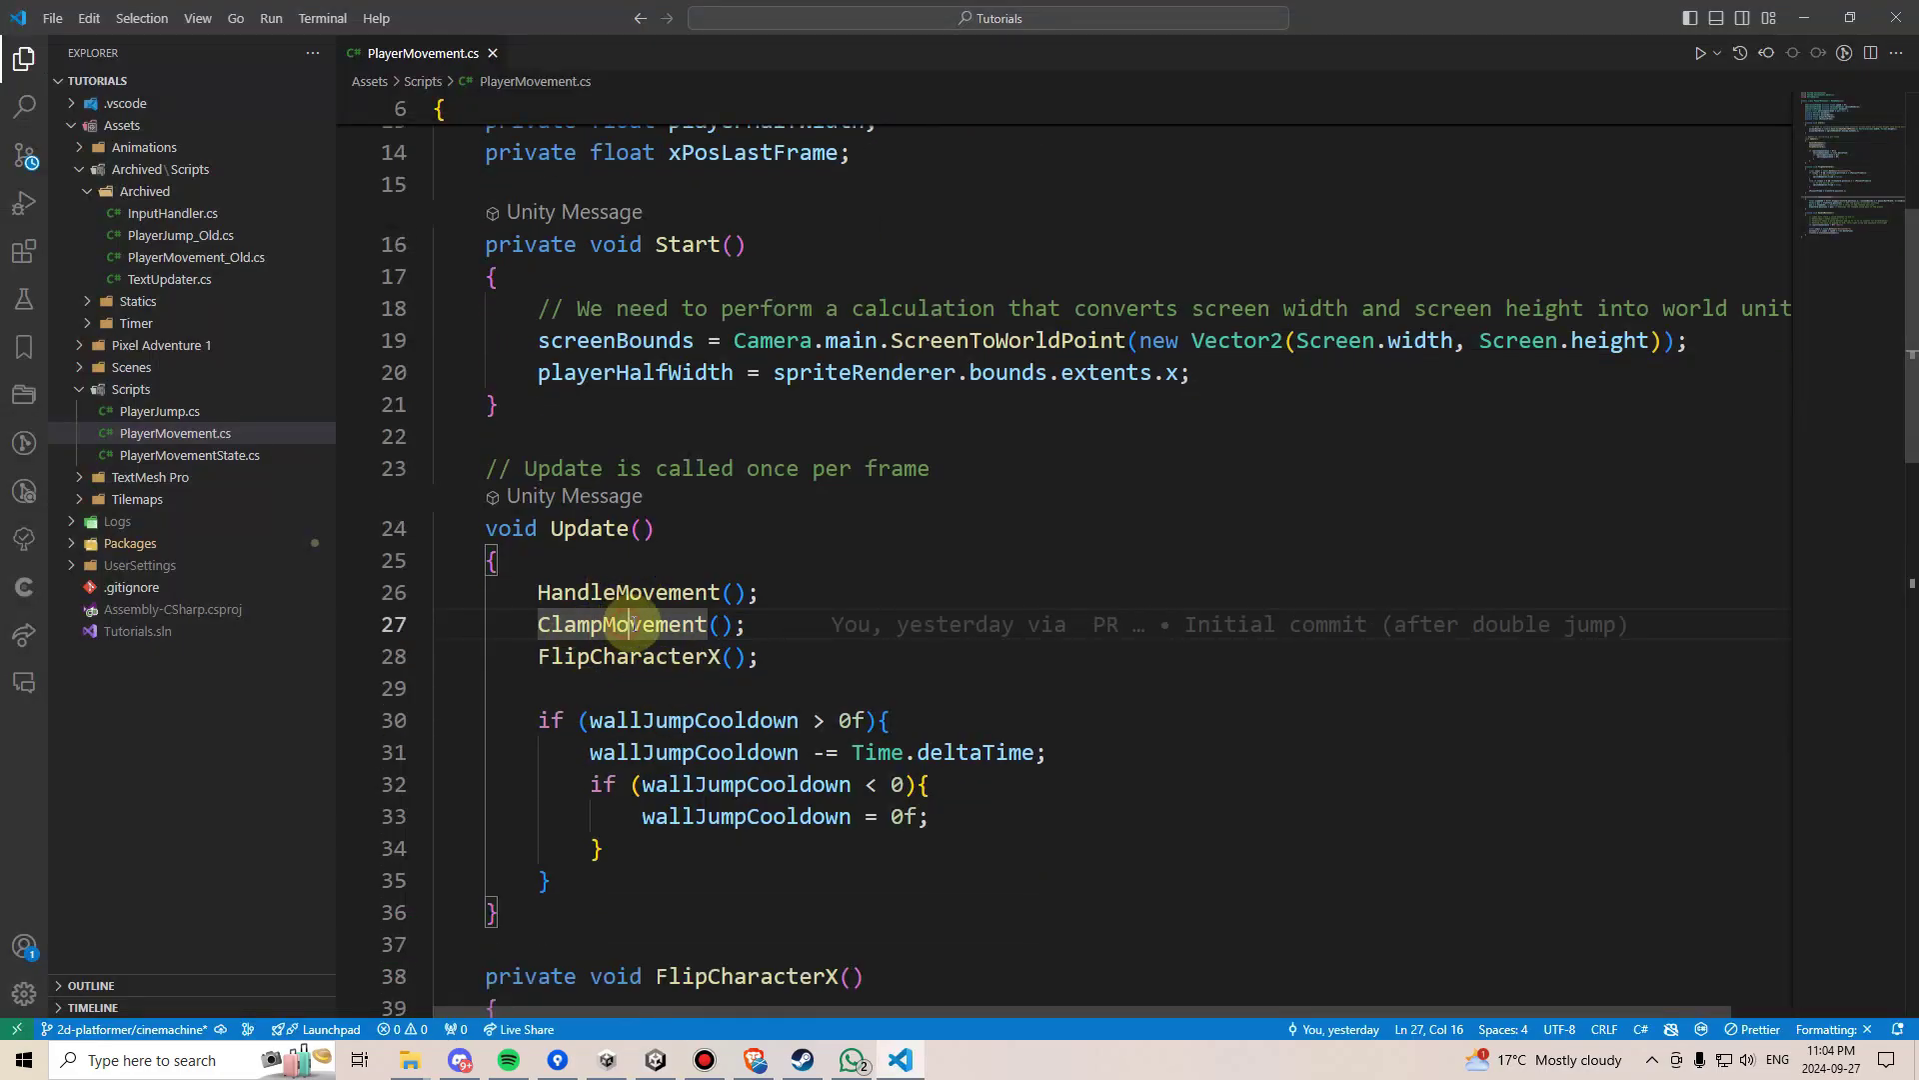
click(628, 624)
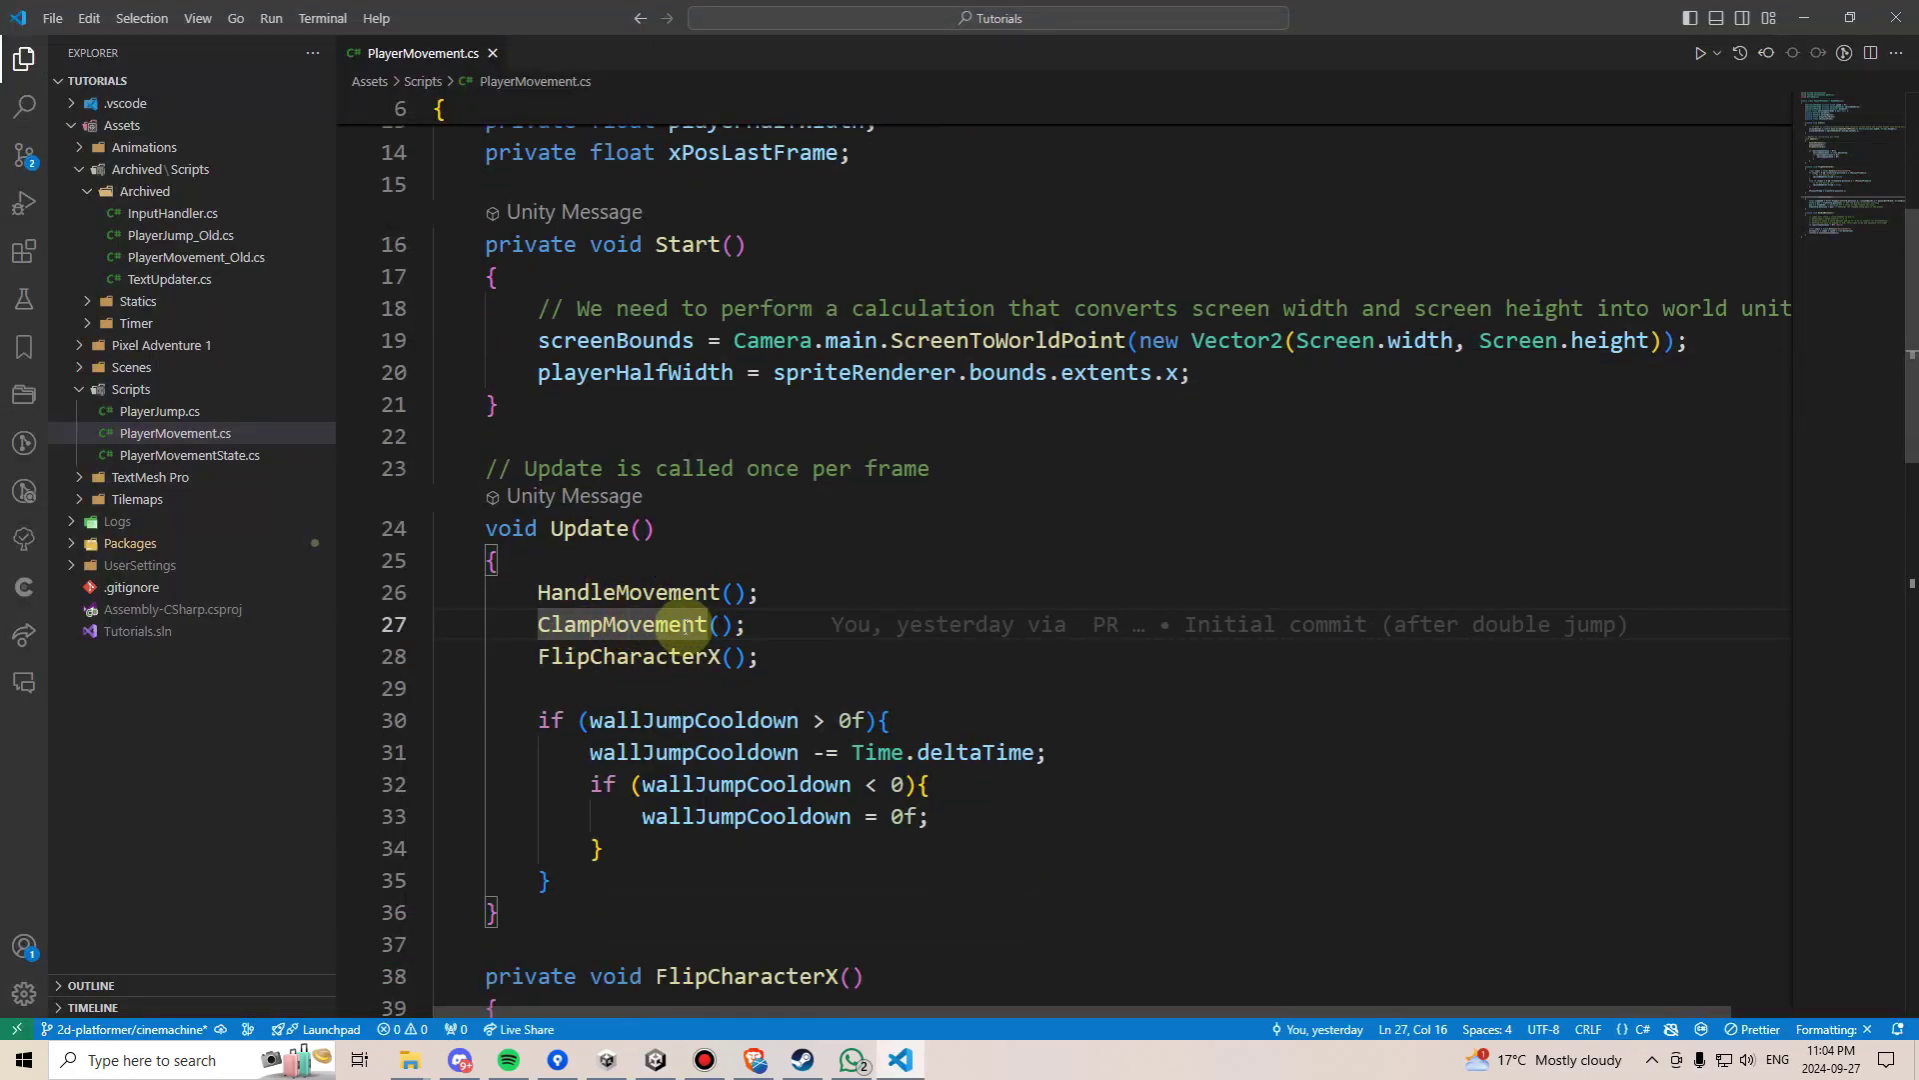
key(F12)
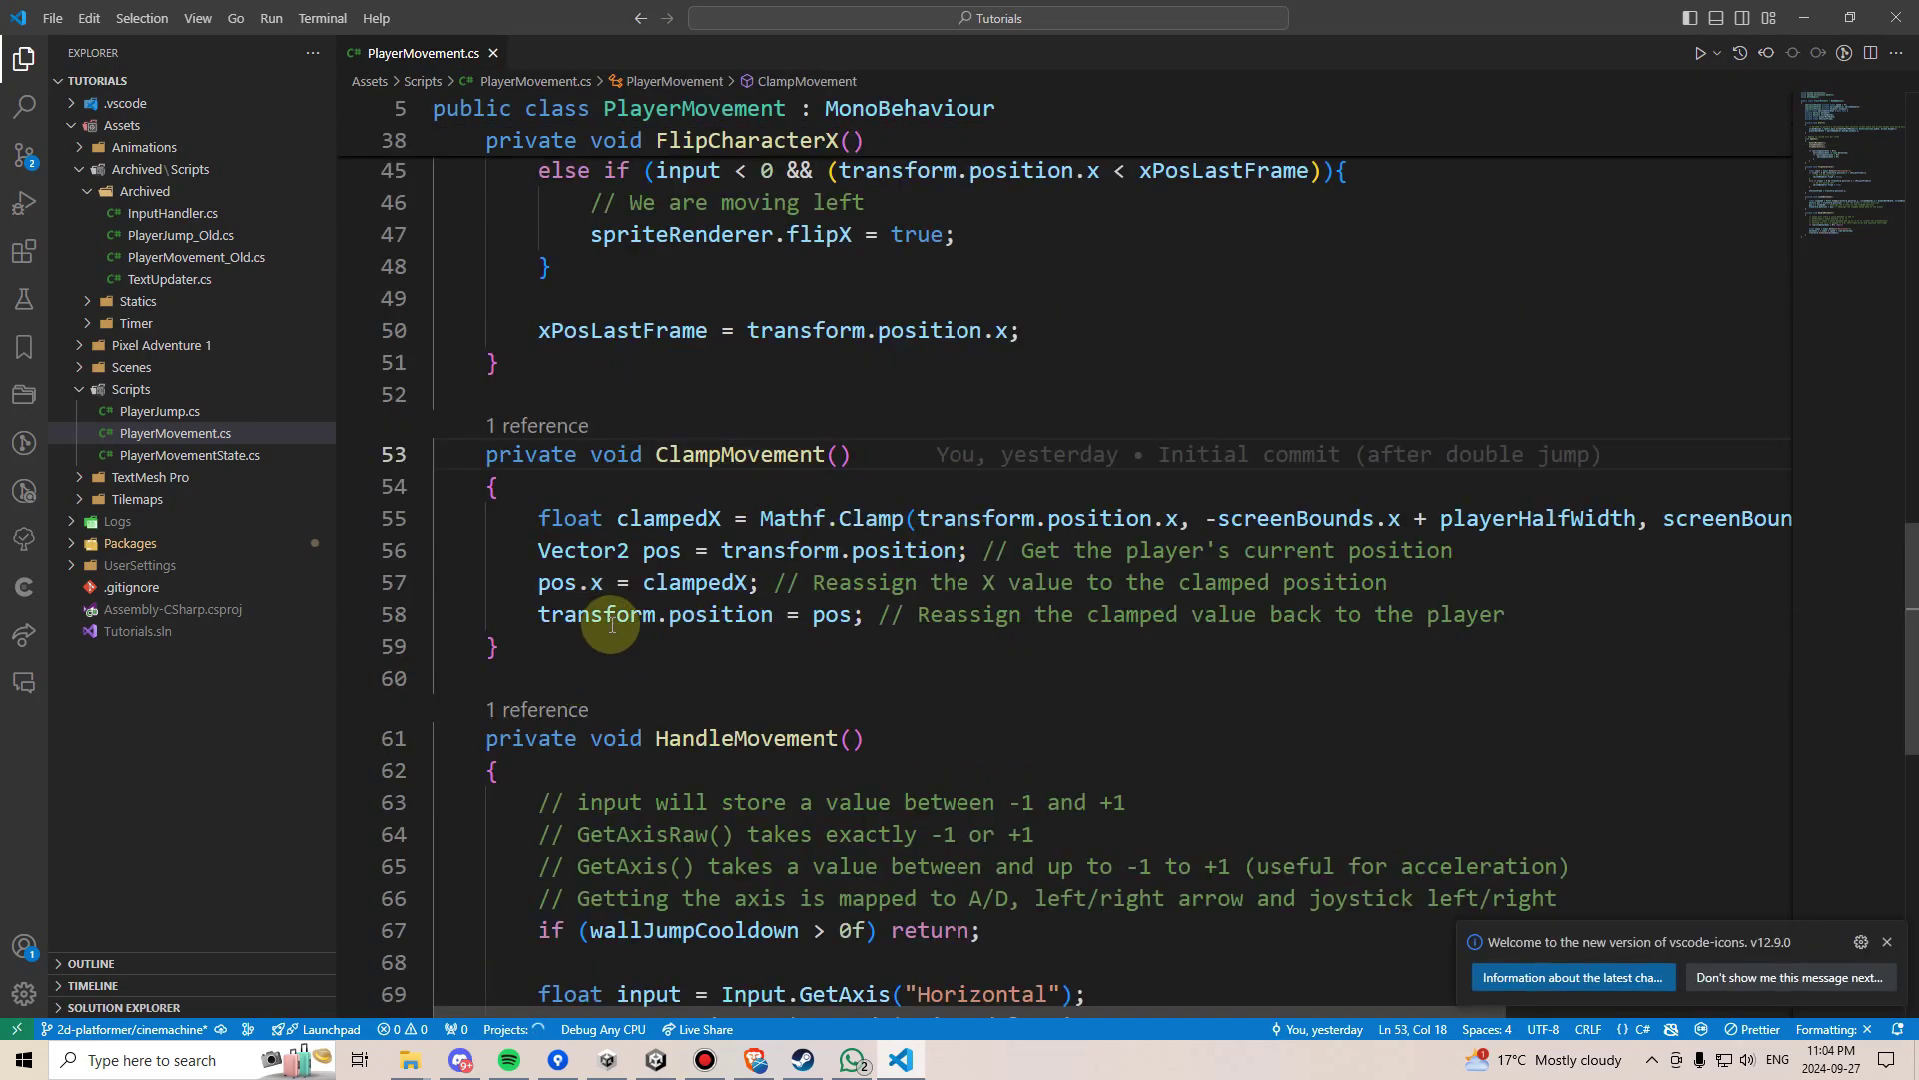
Step: Comment out the ClampMovement() call in the Update method of PlayerMovement.cs and save the script
click(1823, 134)
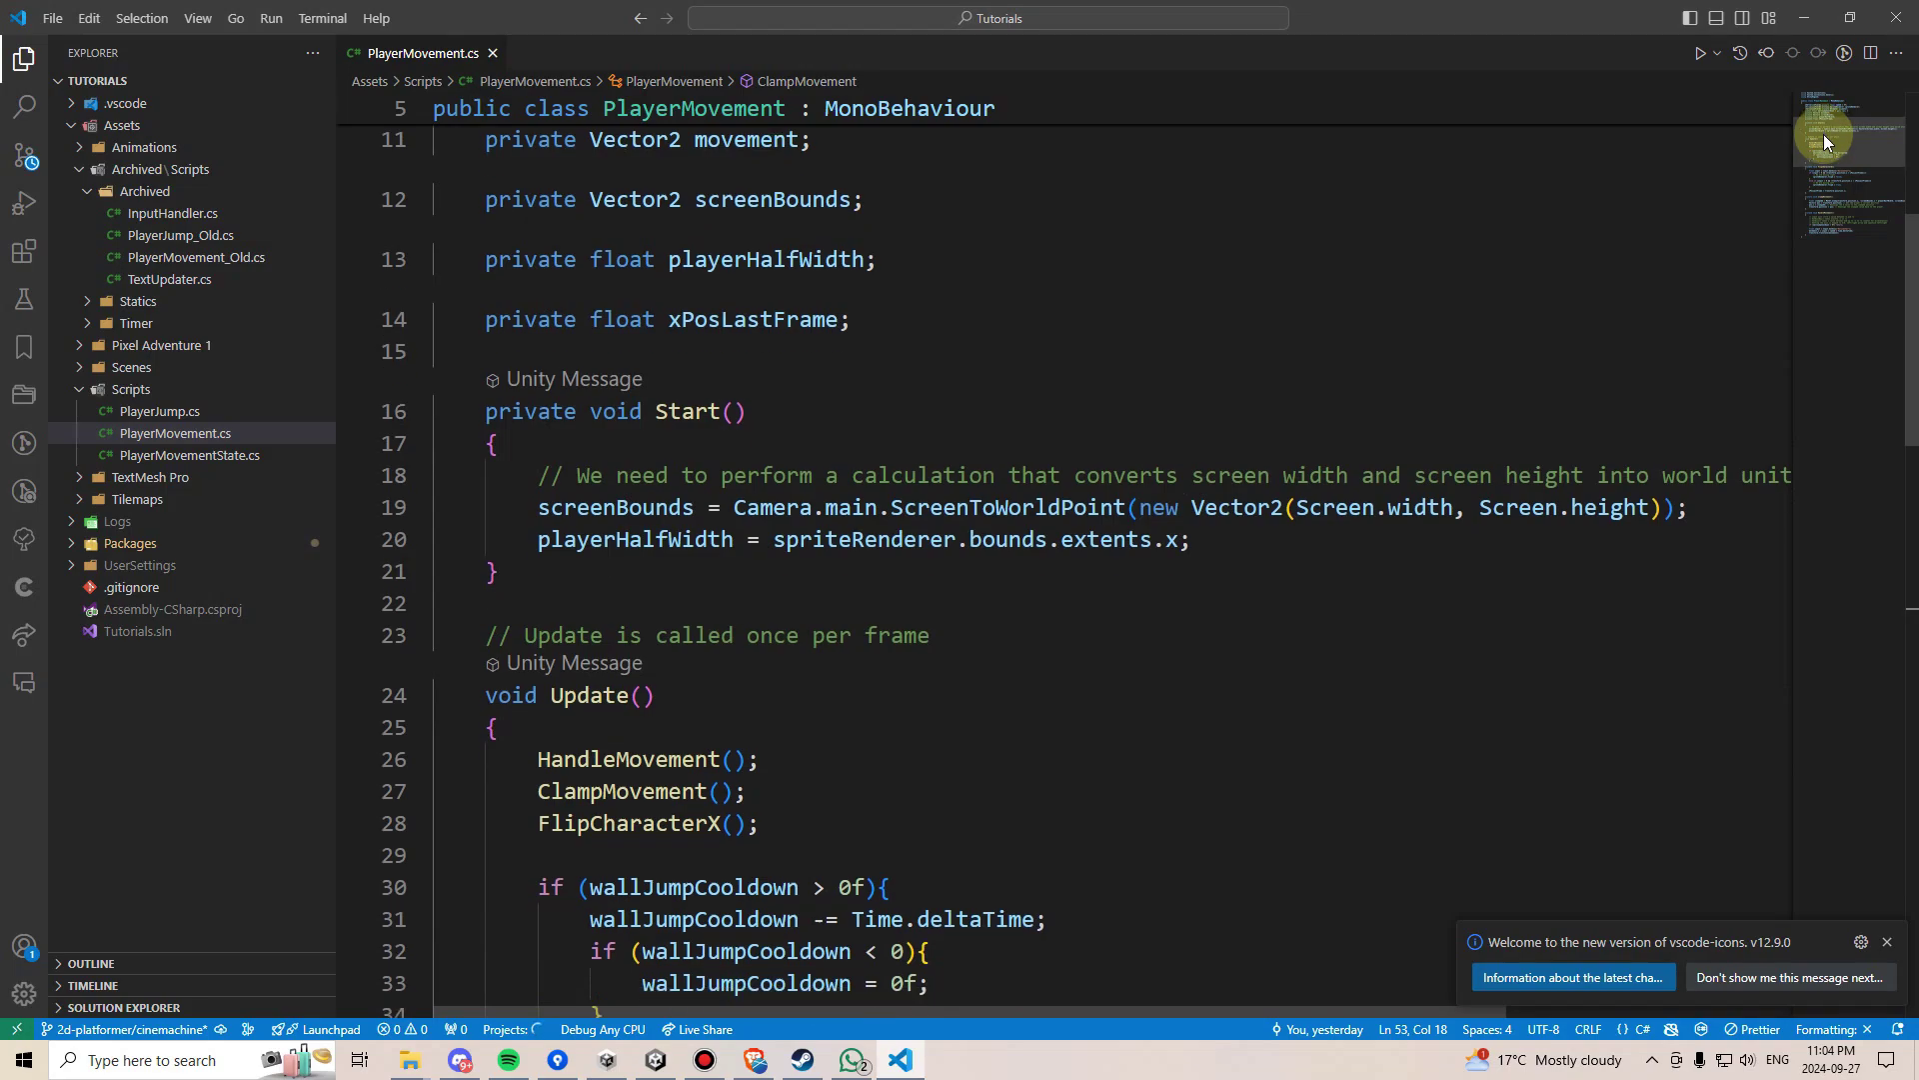
click(537, 672)
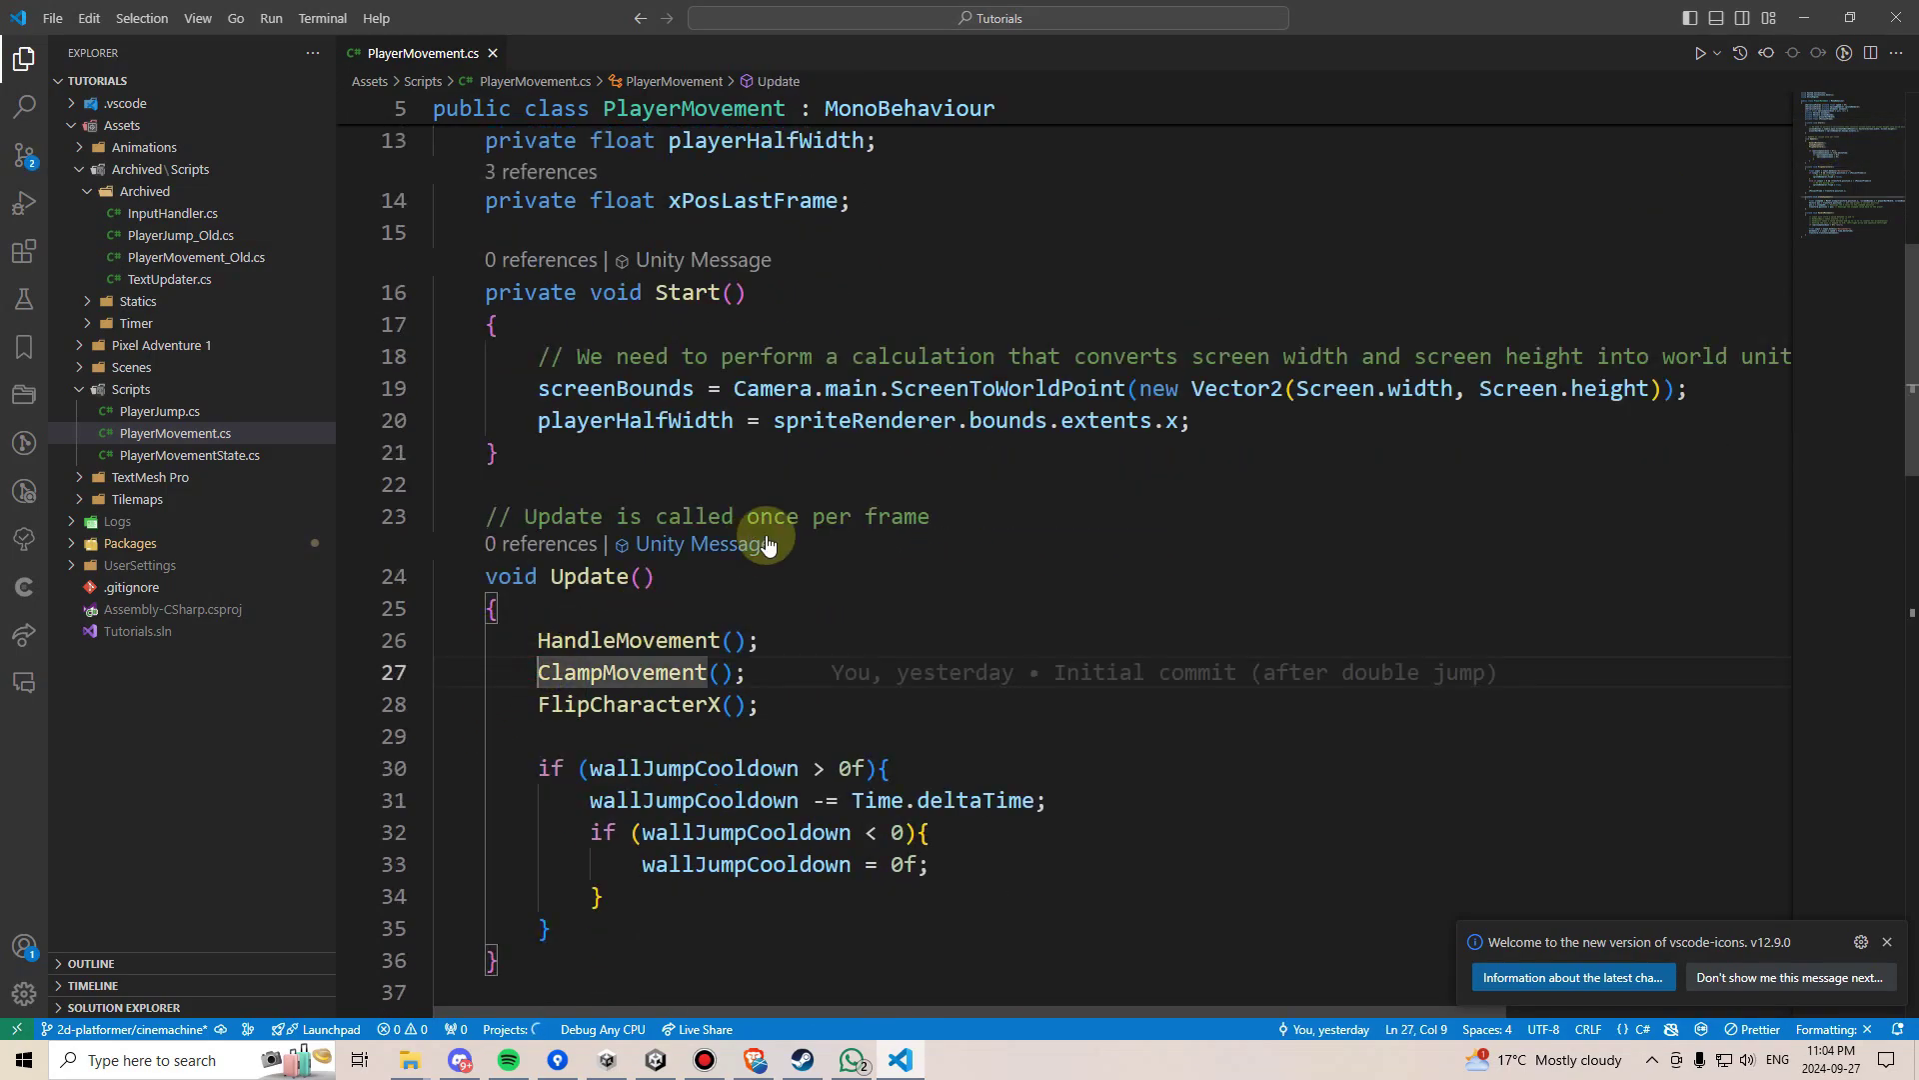
text(//)
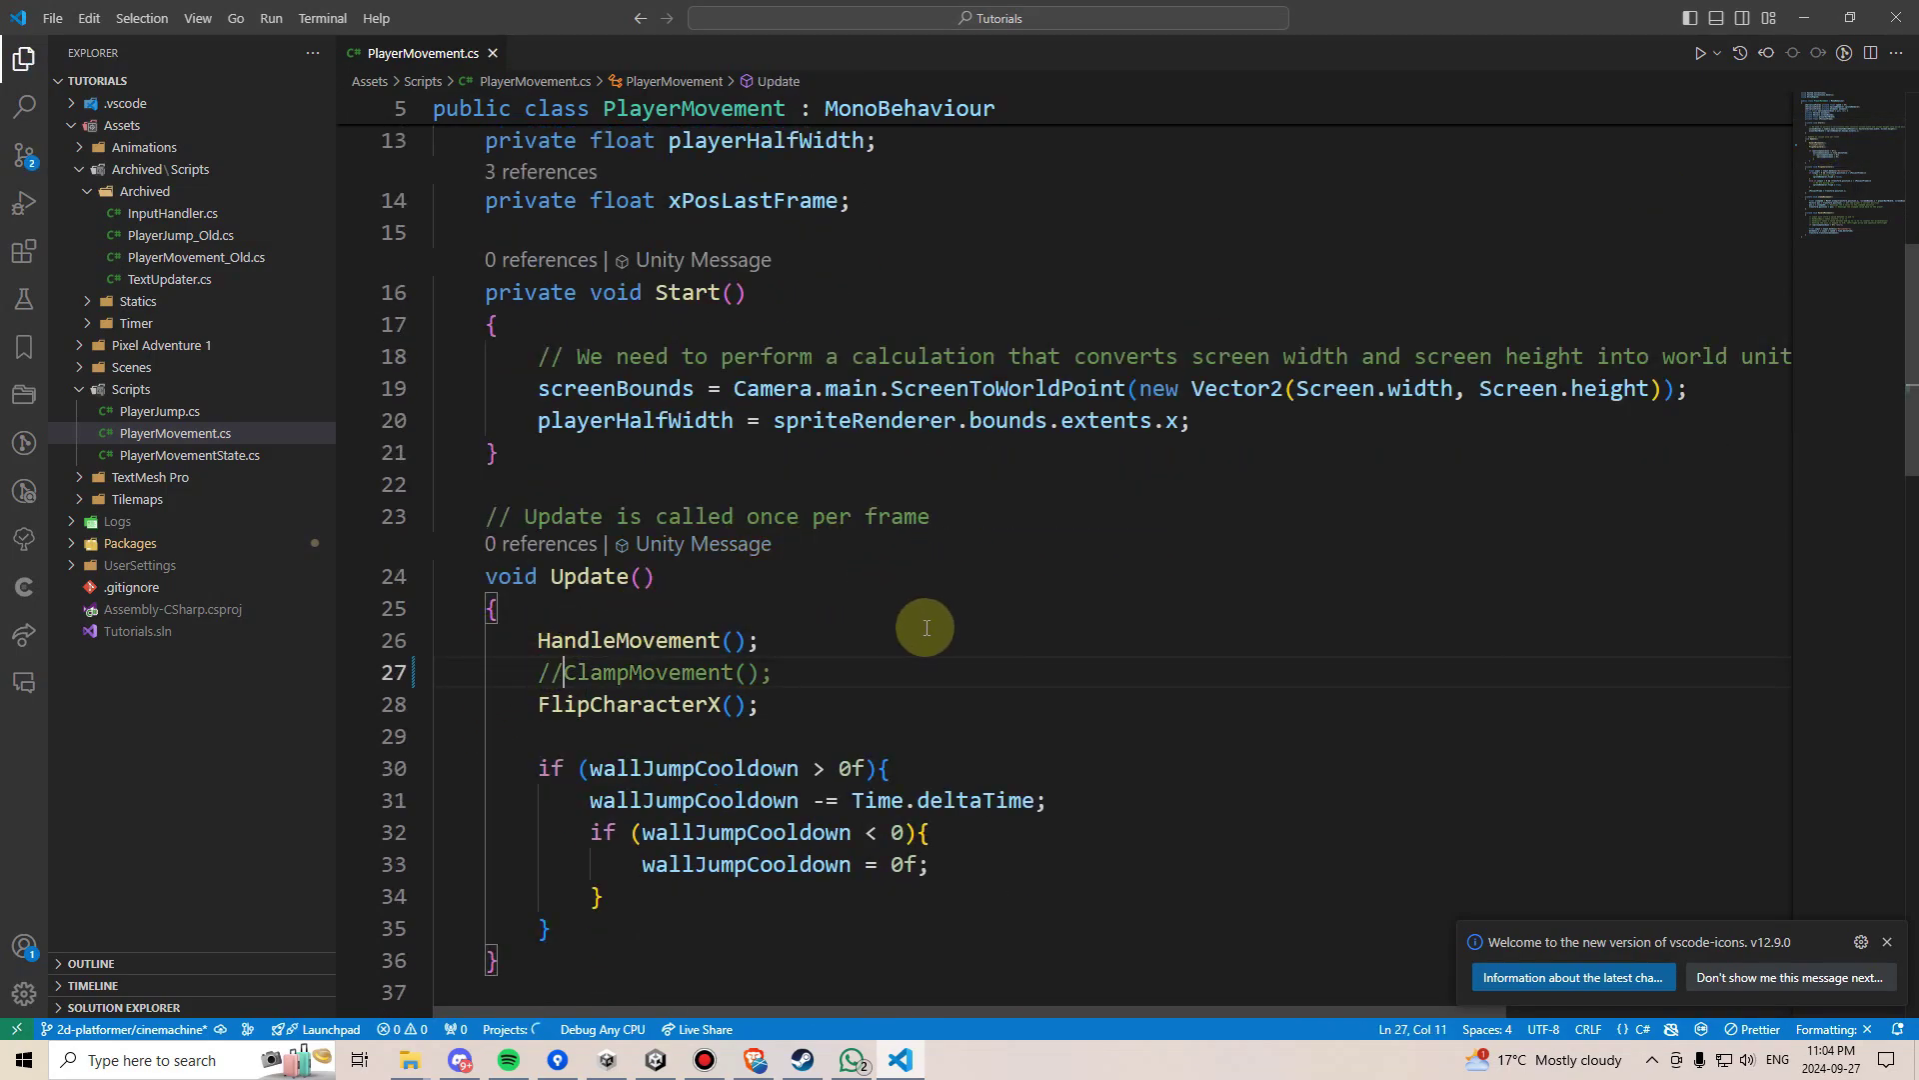
key(ctrl+s)
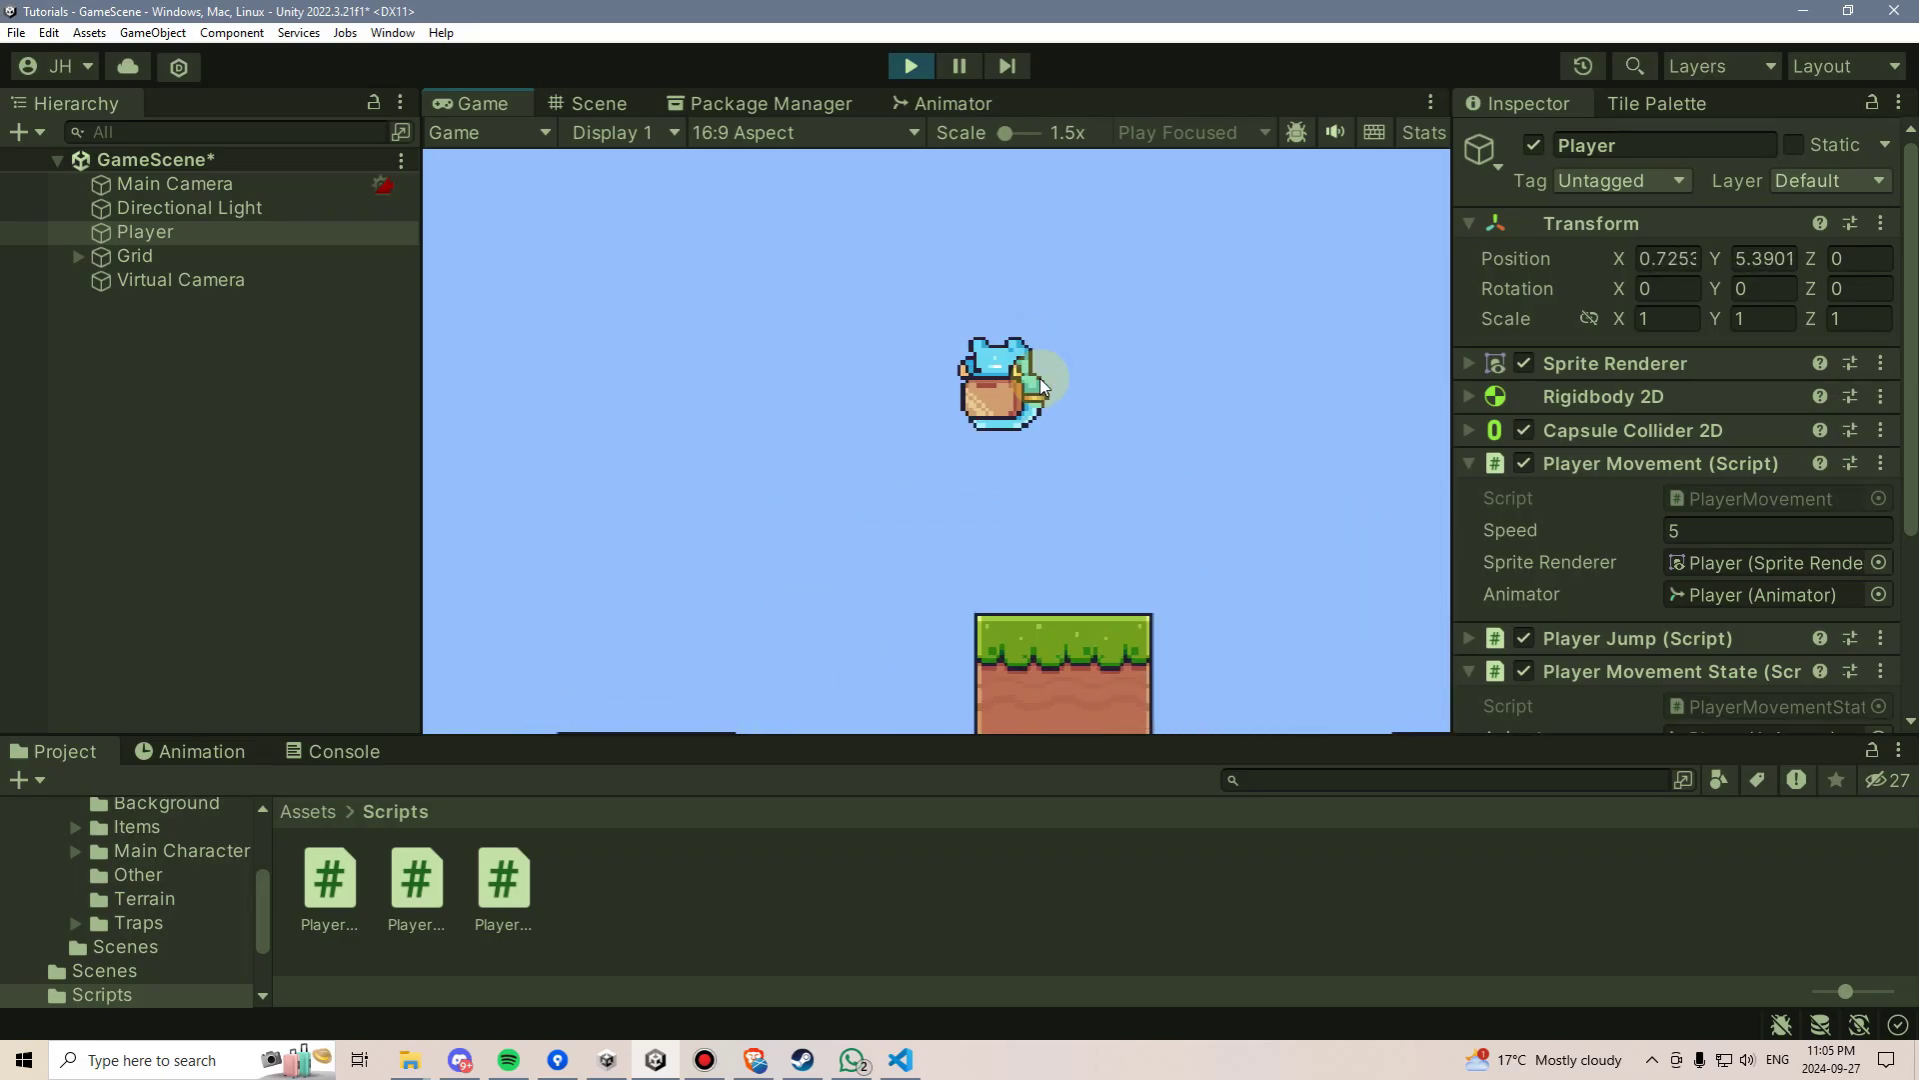
Step: Play-test the scene in Unity, running and jumping the player across the platforms to check the unclamped movement and camera follow
key(a)
key(d)
key(space)
key(a)
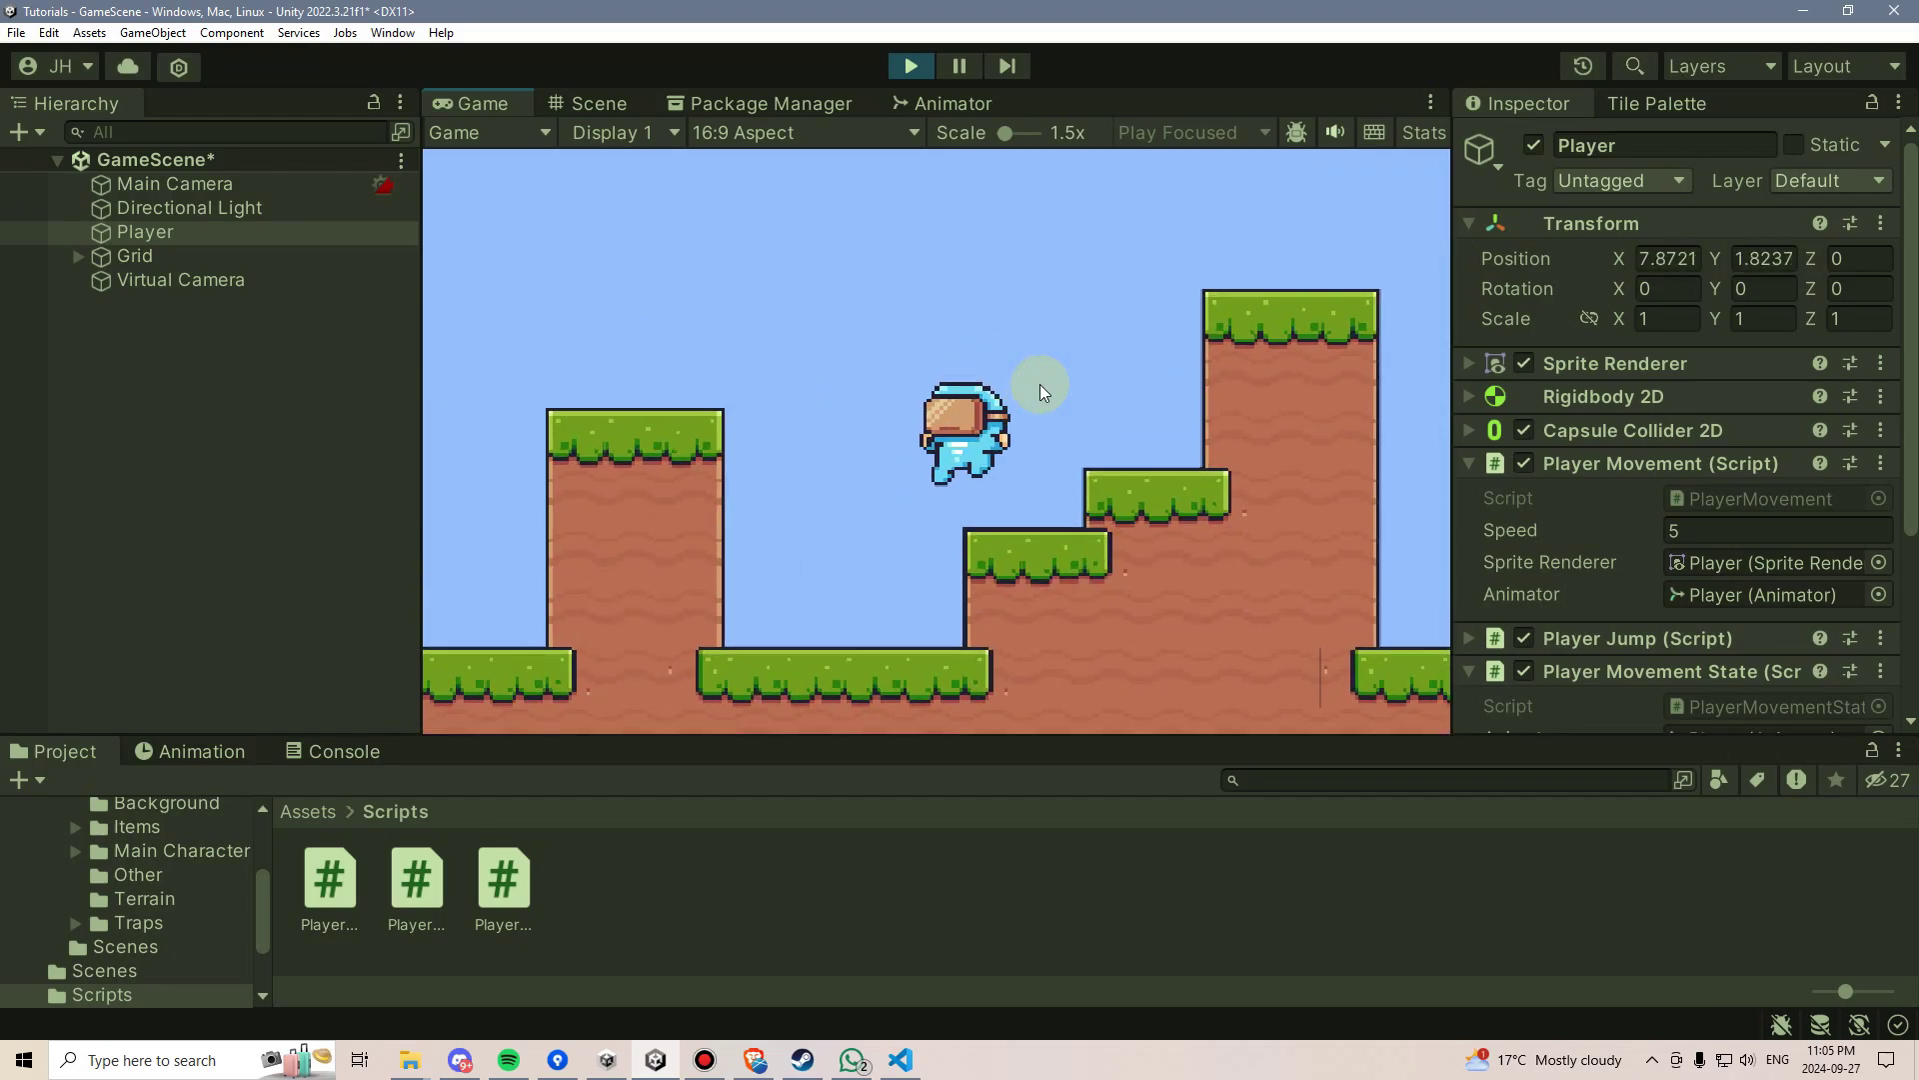
key(d)
key(space)
key(space)
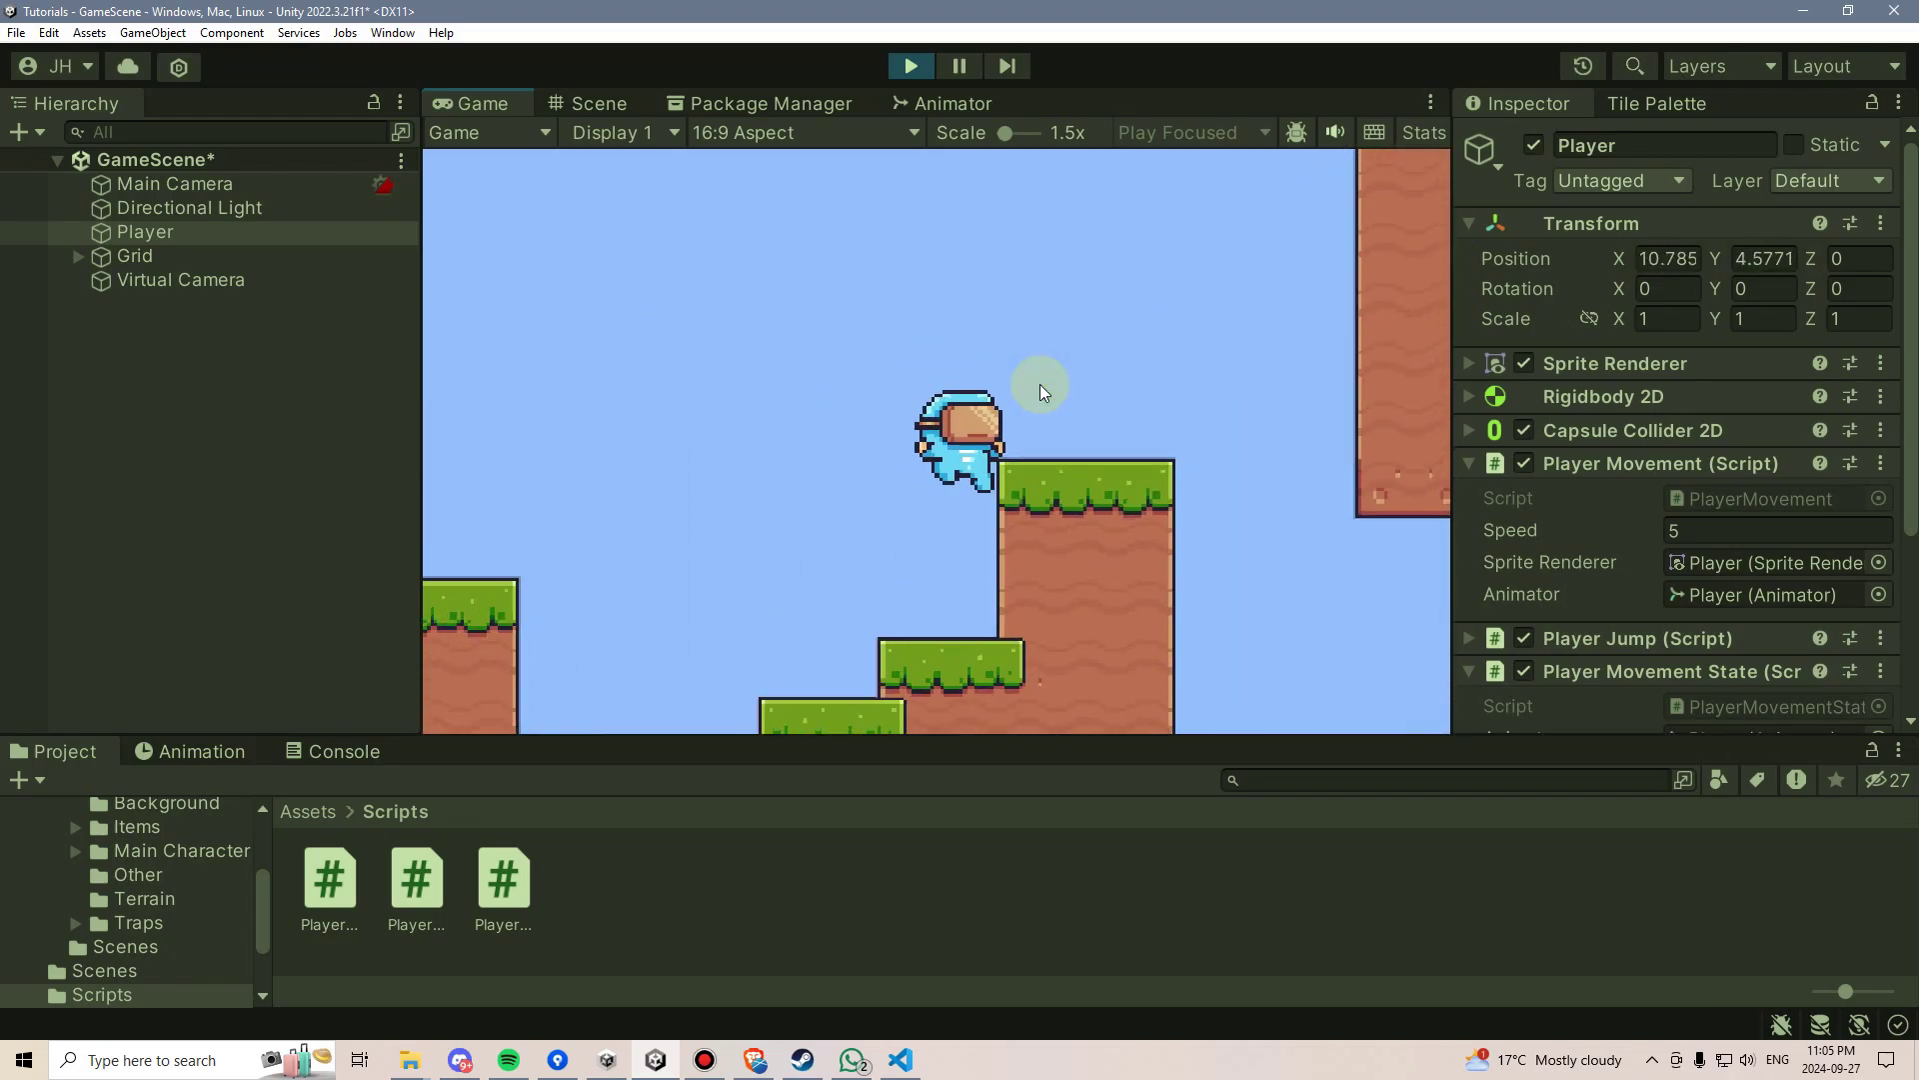
key(Right)
key(space)
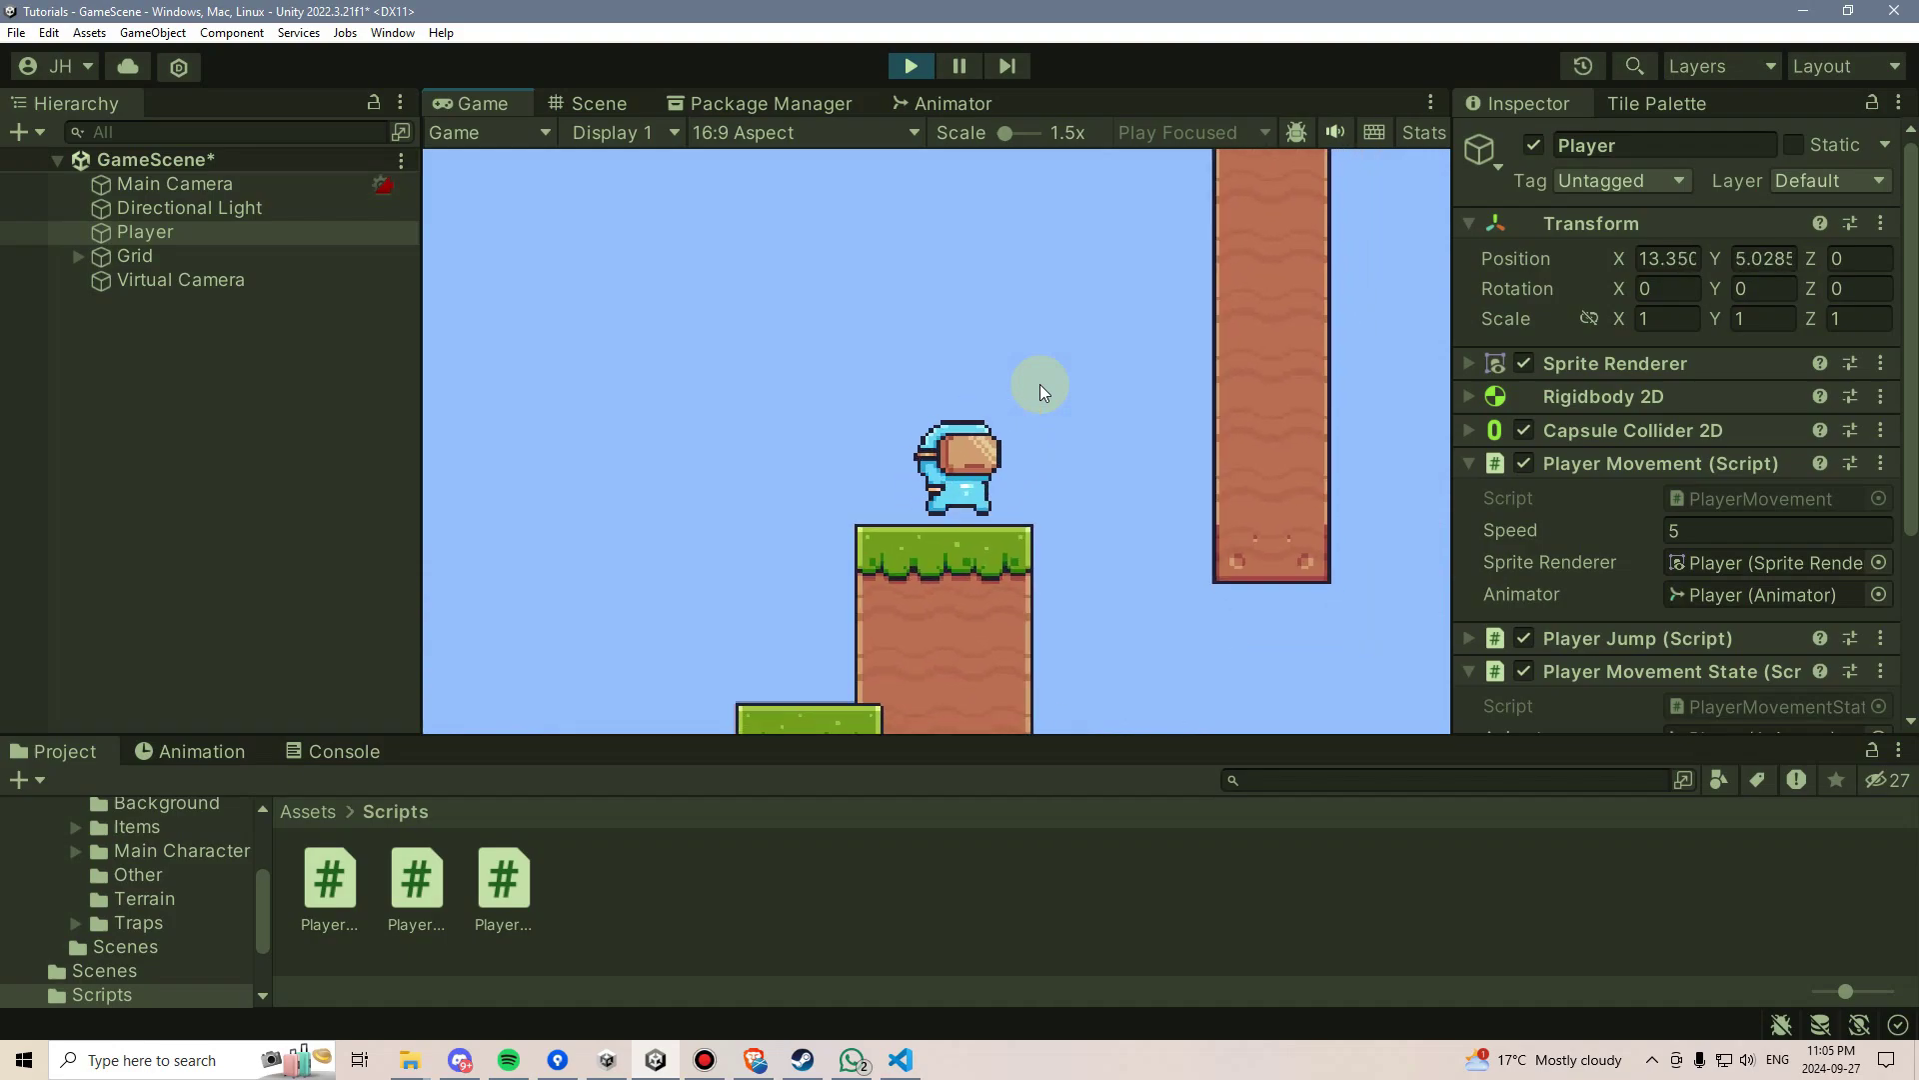
key(Right)
key(space)
key(Left)
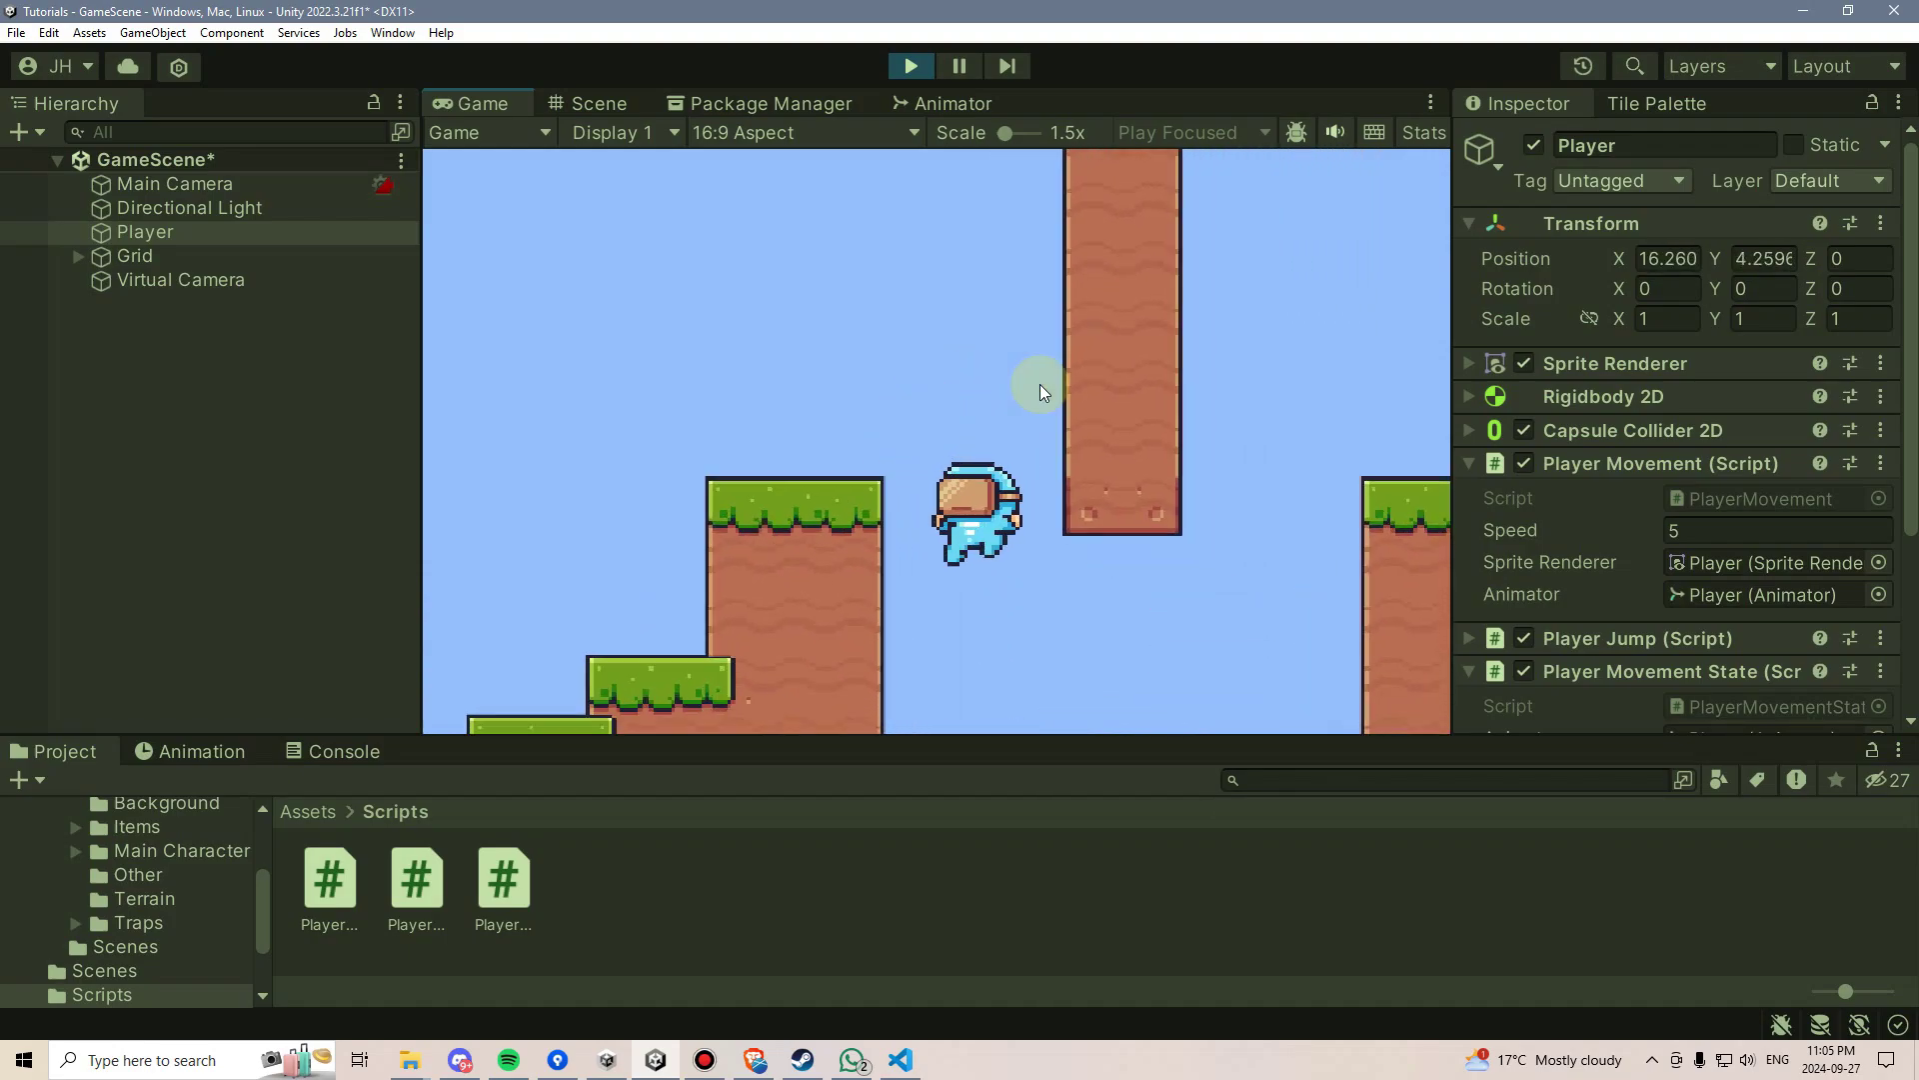
key(Right)
key(space)
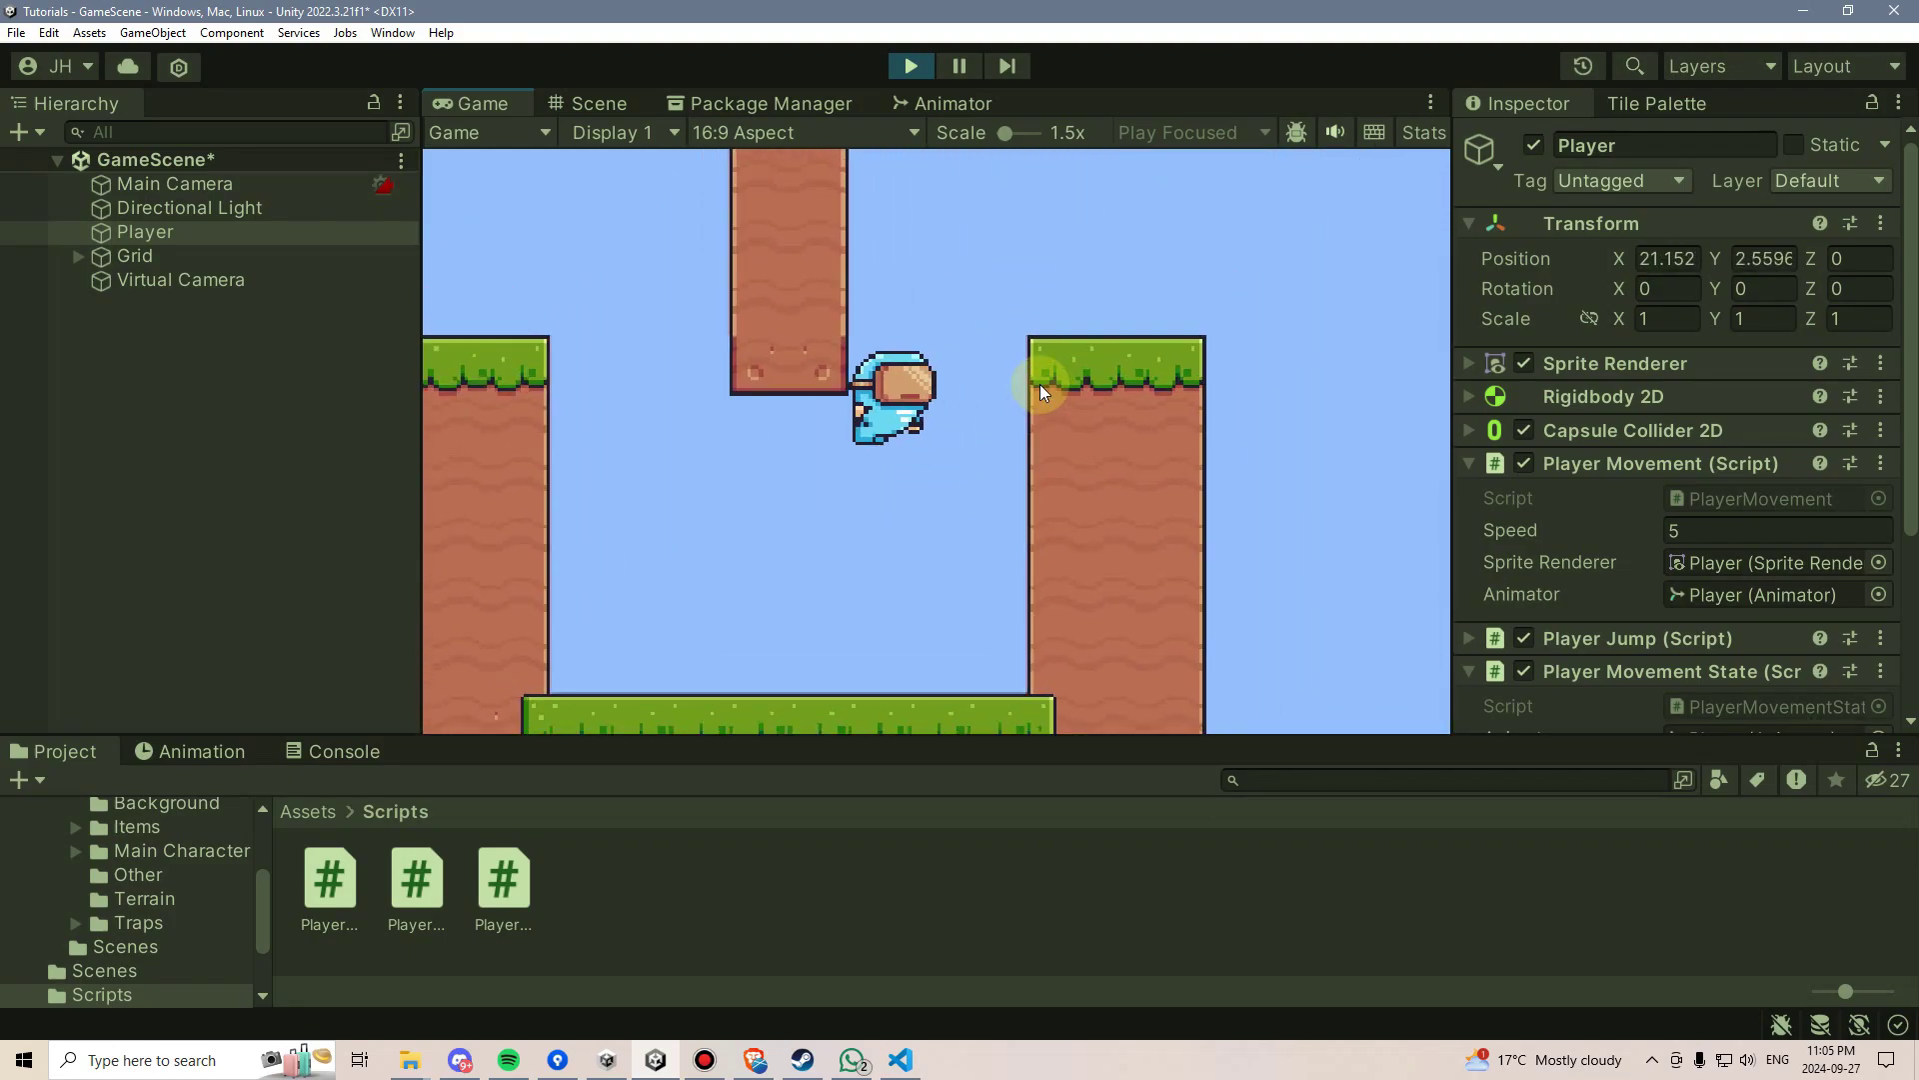
key(Left)
key(Right)
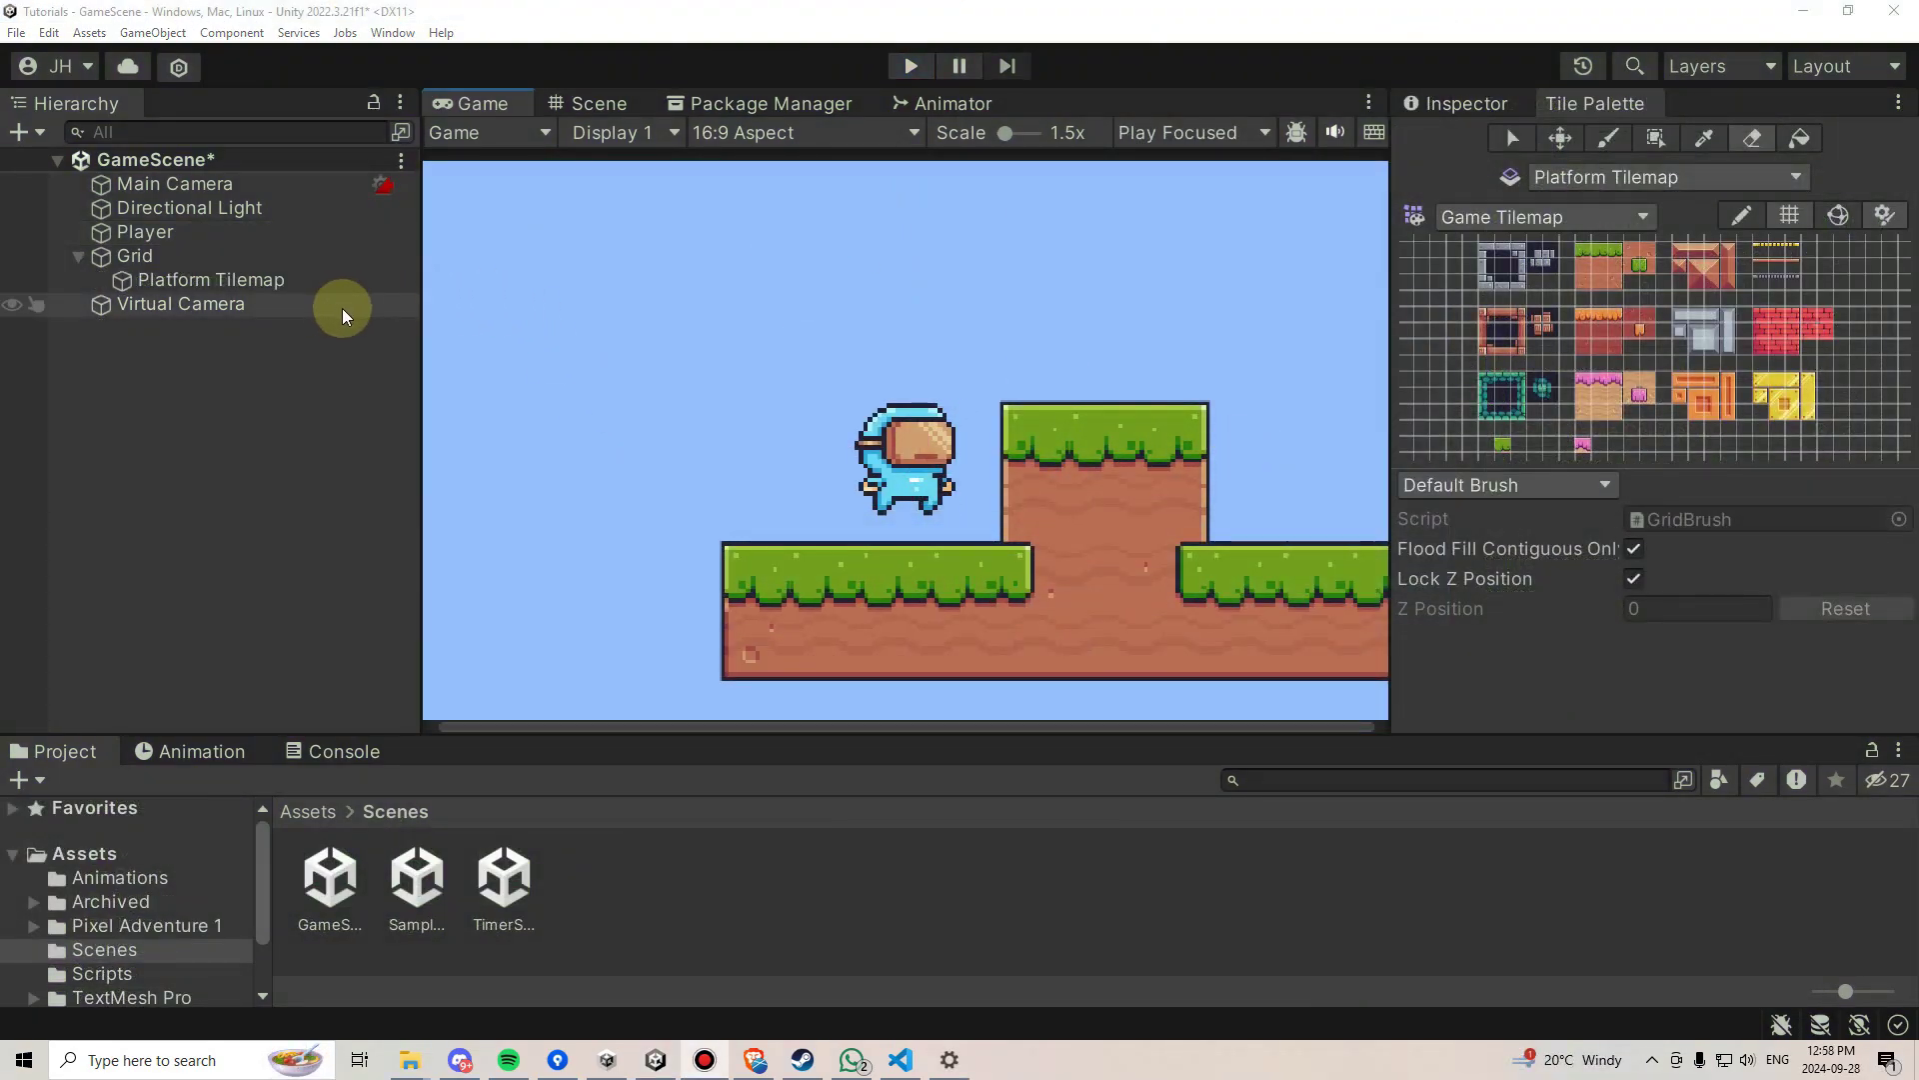
Step: Add the CinemachineConfiner extension to the Virtual Camera with its Confine Mode set to Confine 2D
click(285, 311)
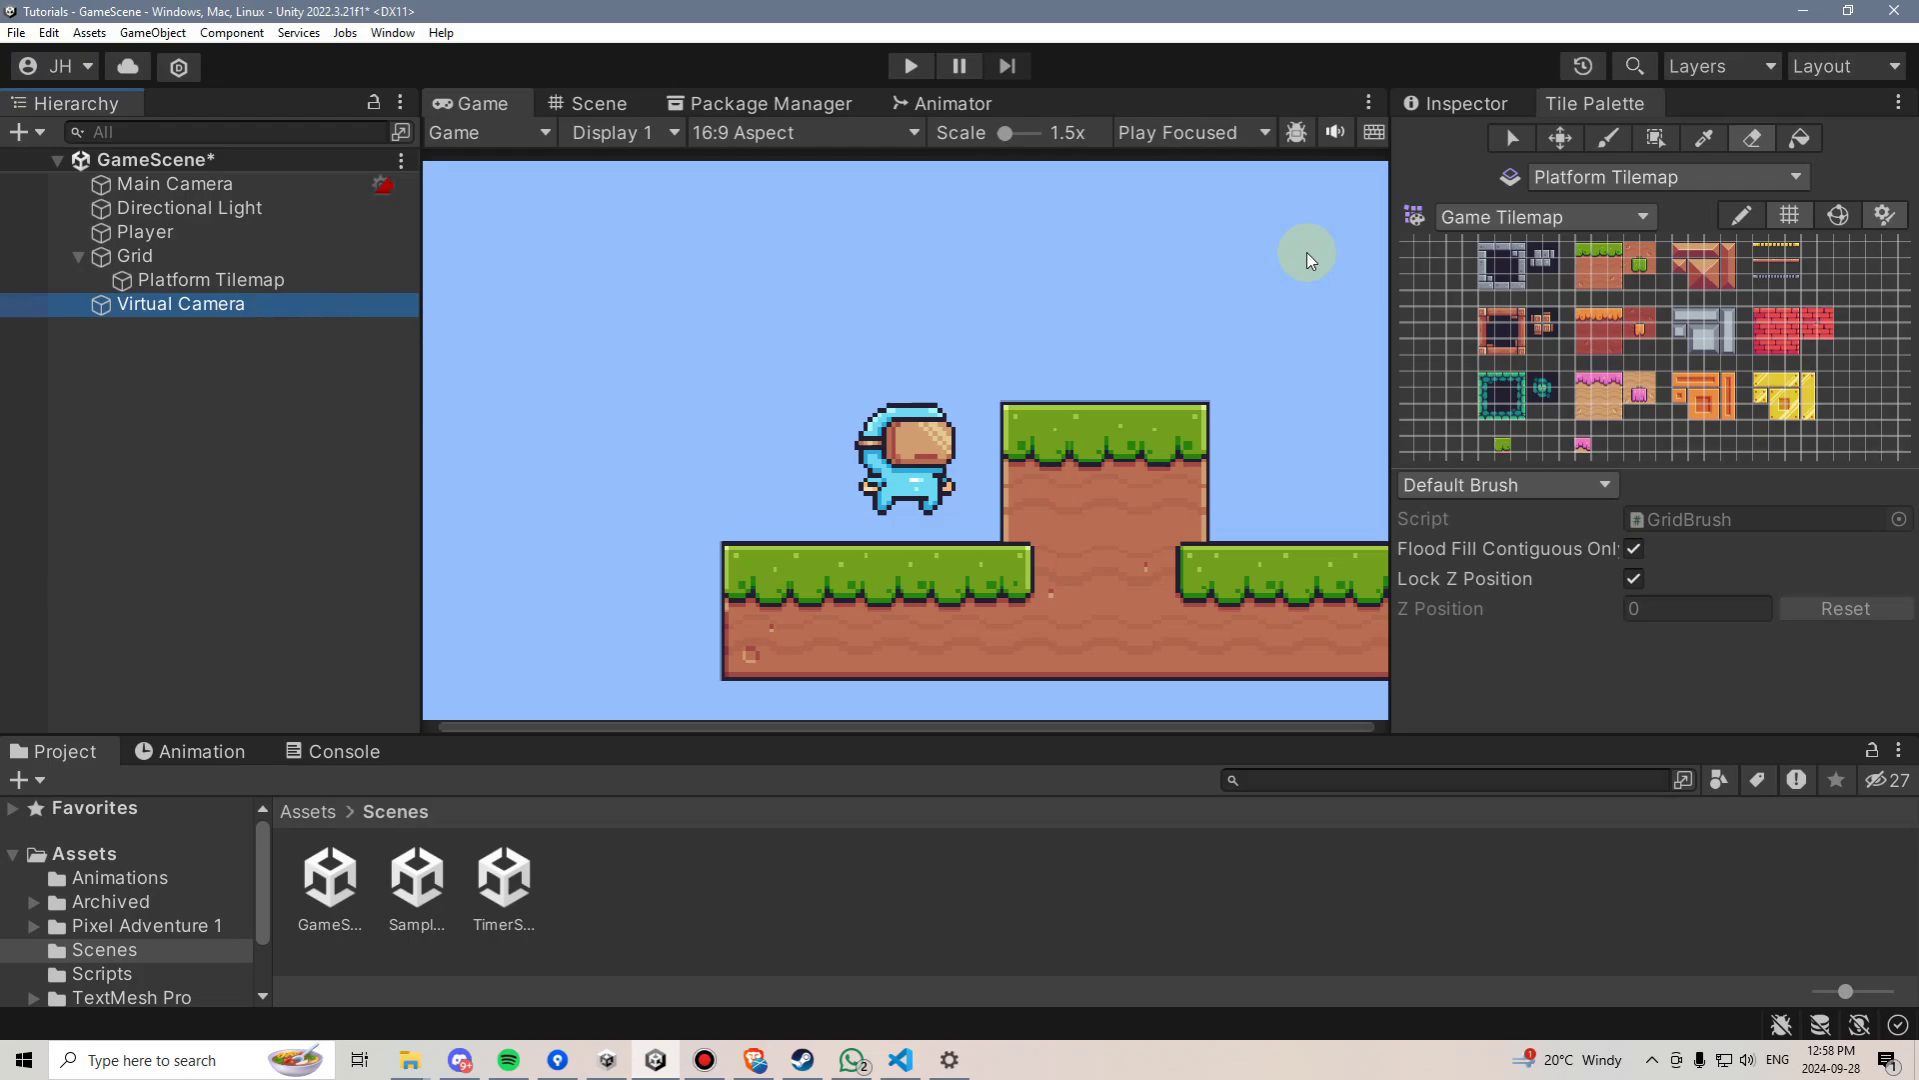
click(1453, 104)
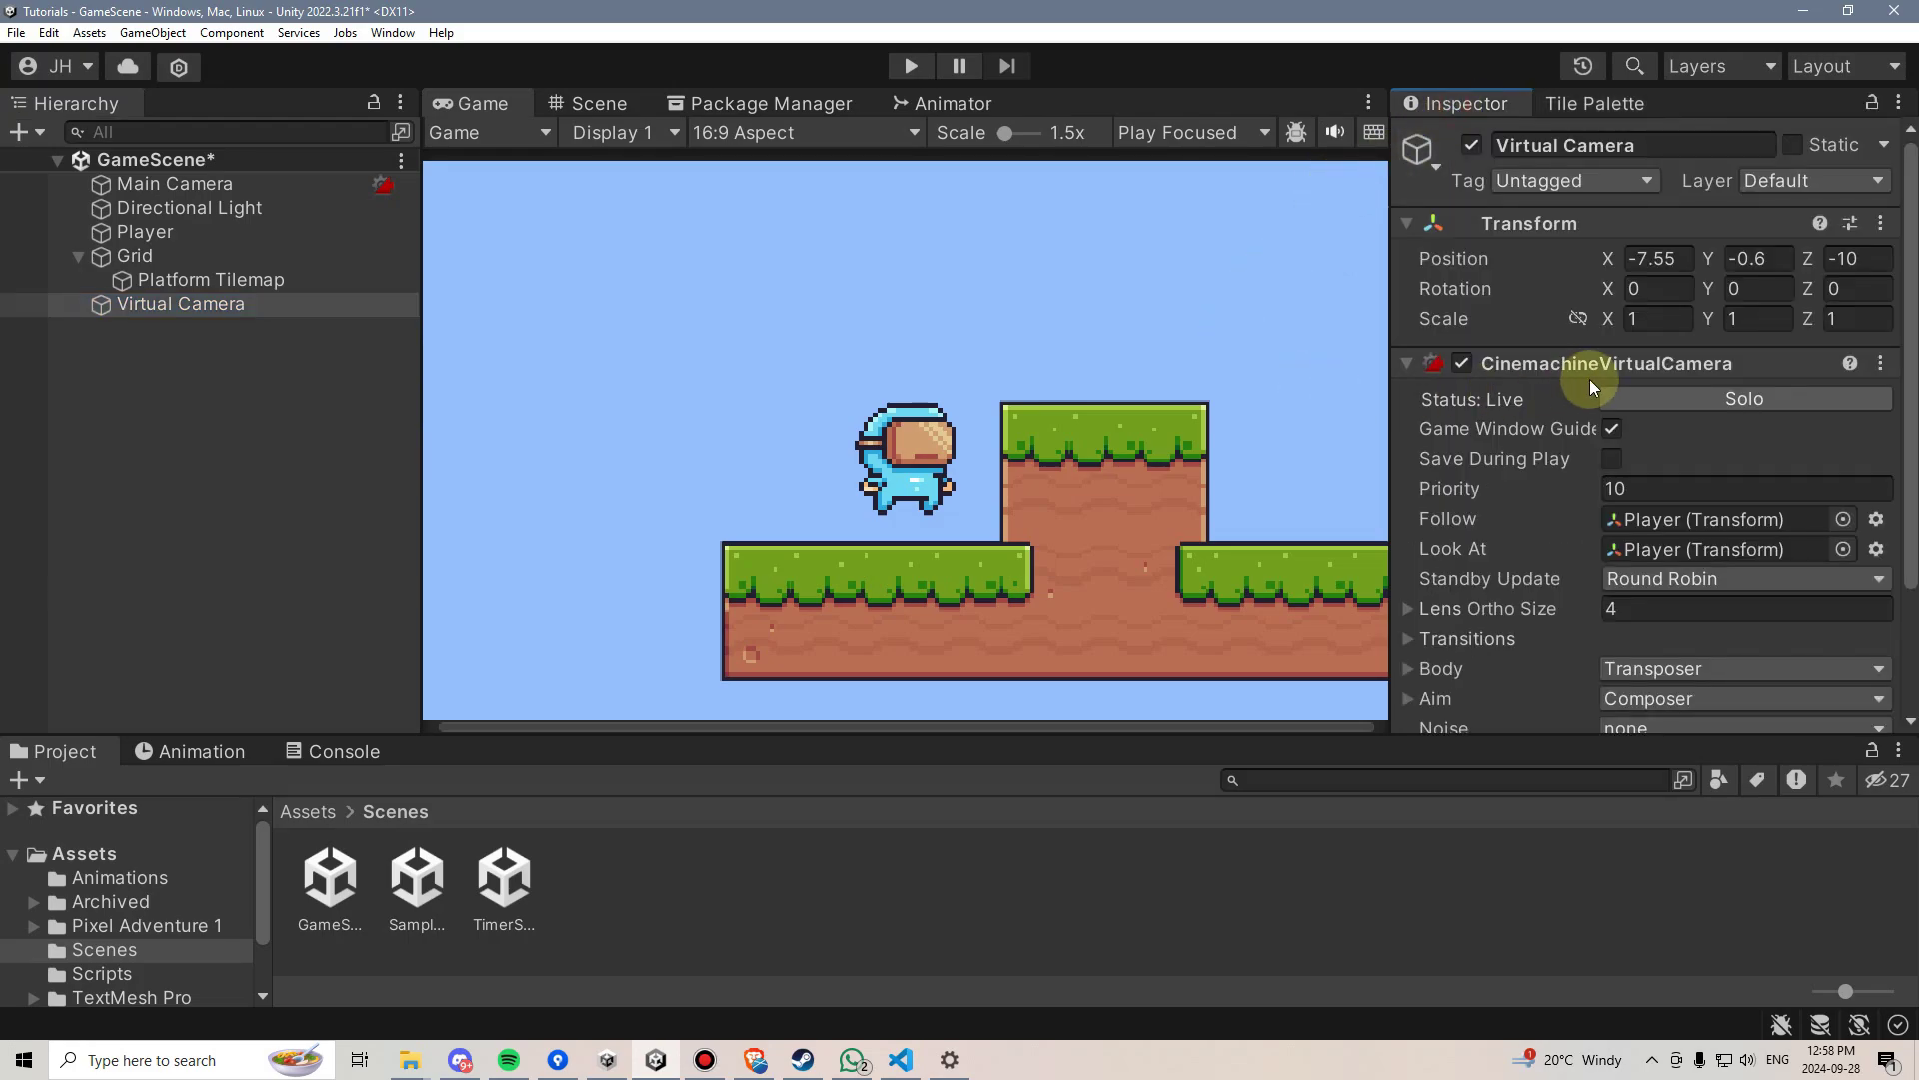
scroll(1555, 404, down, 2)
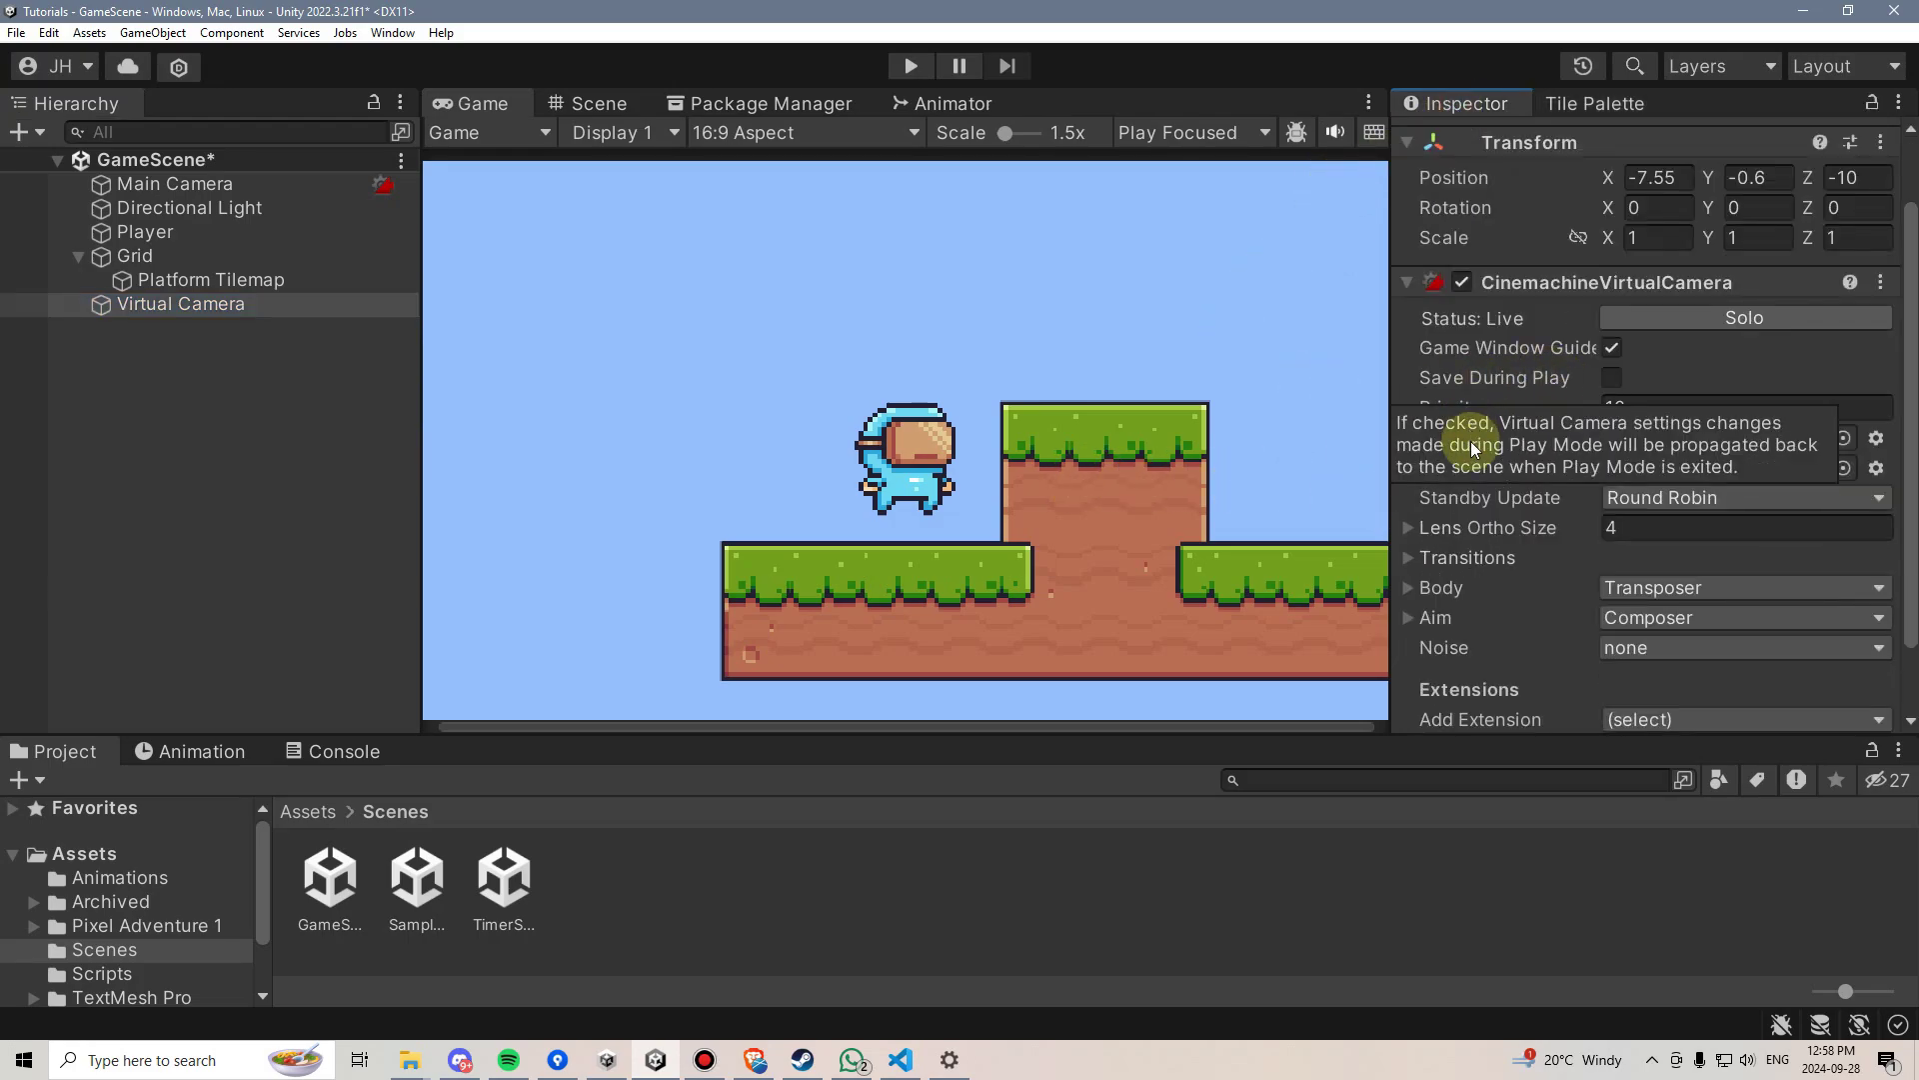
scroll(1479, 448, down, 2)
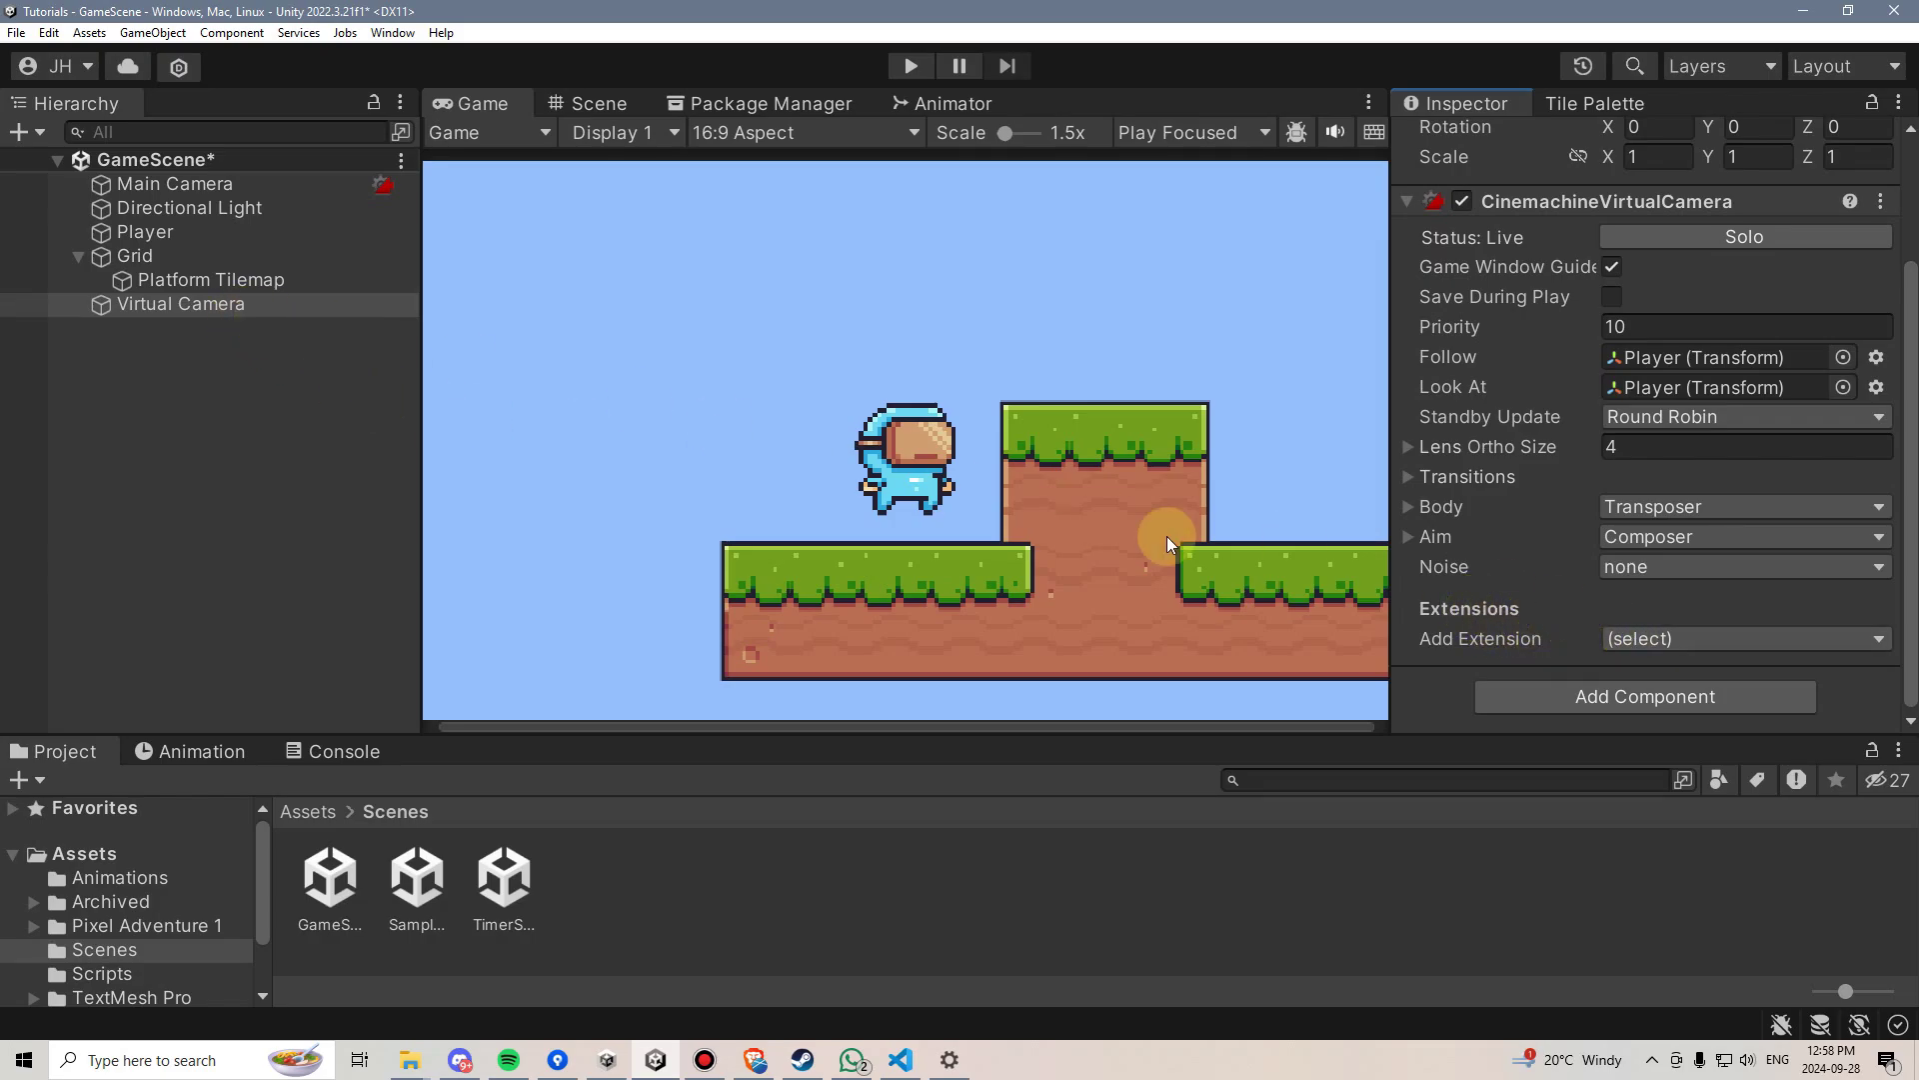
click(1694, 643)
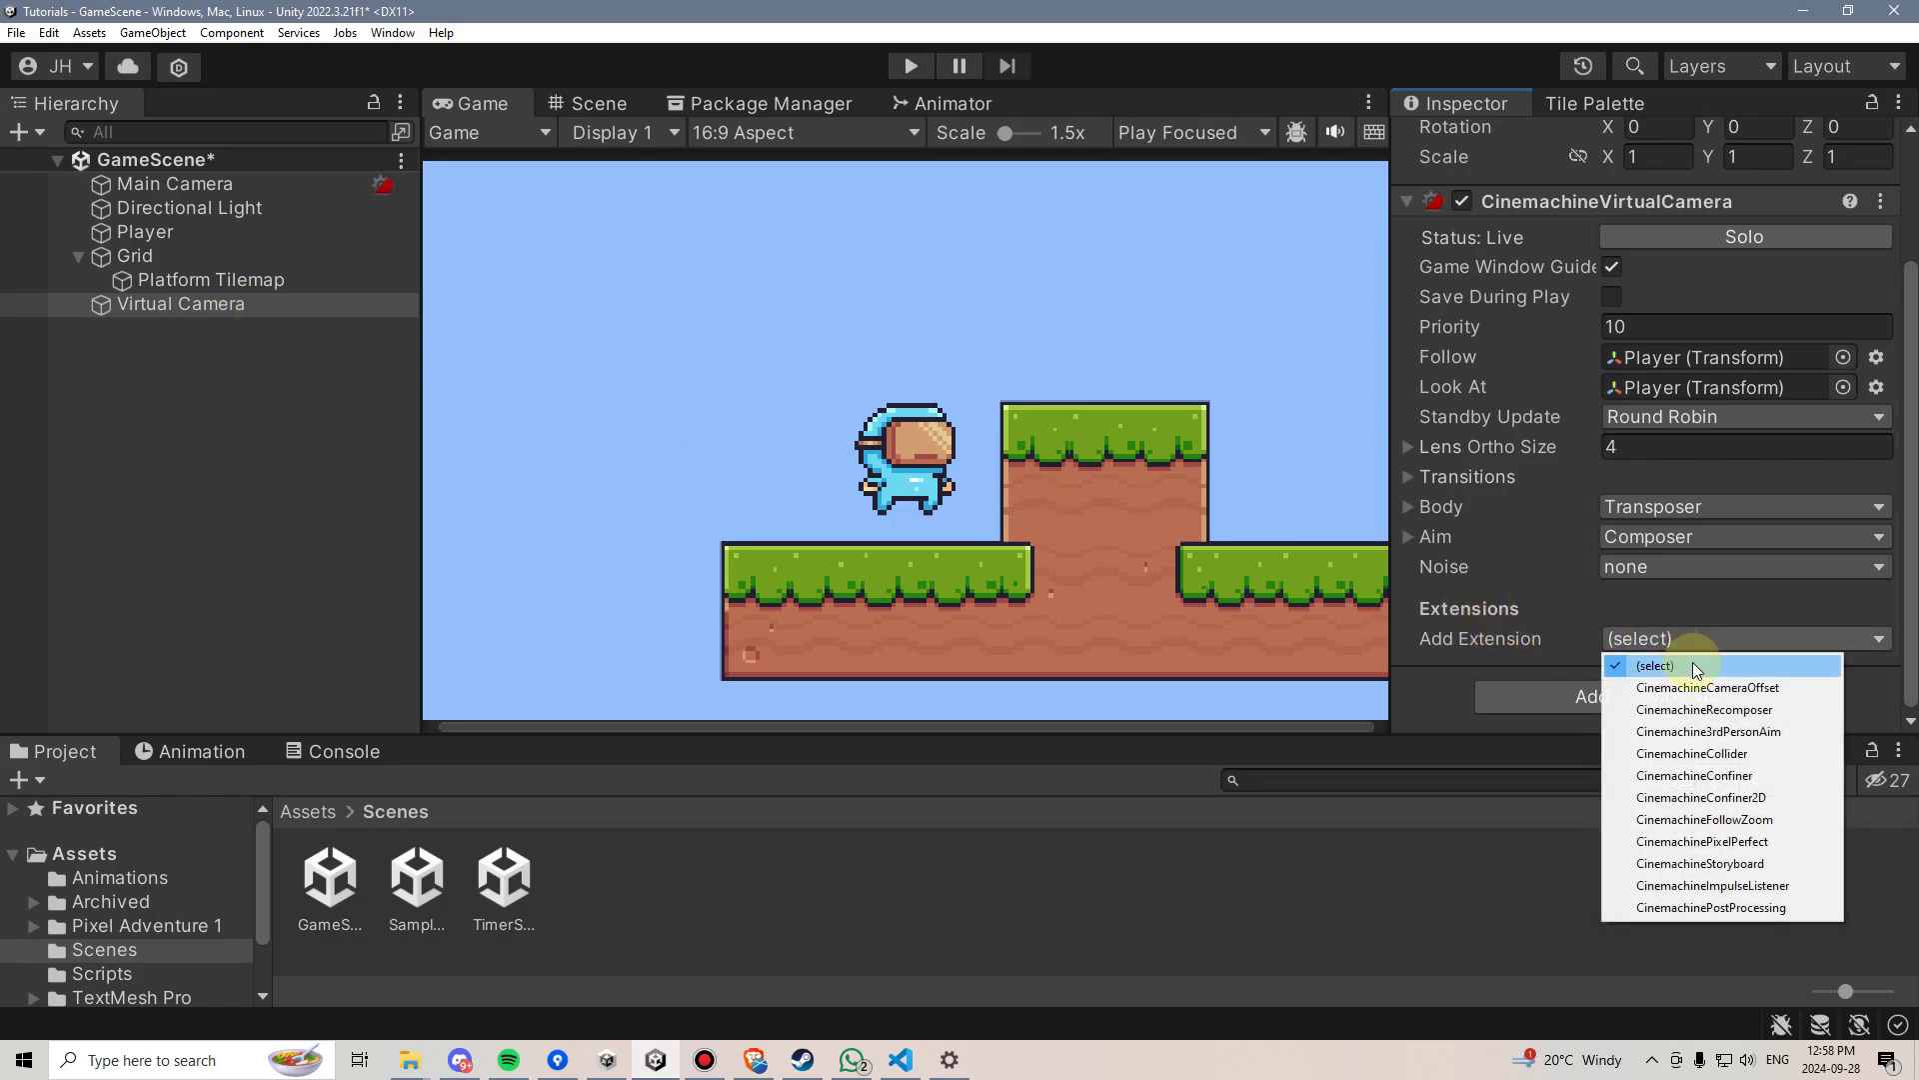
click(1776, 787)
scroll(1694, 584, down, 3)
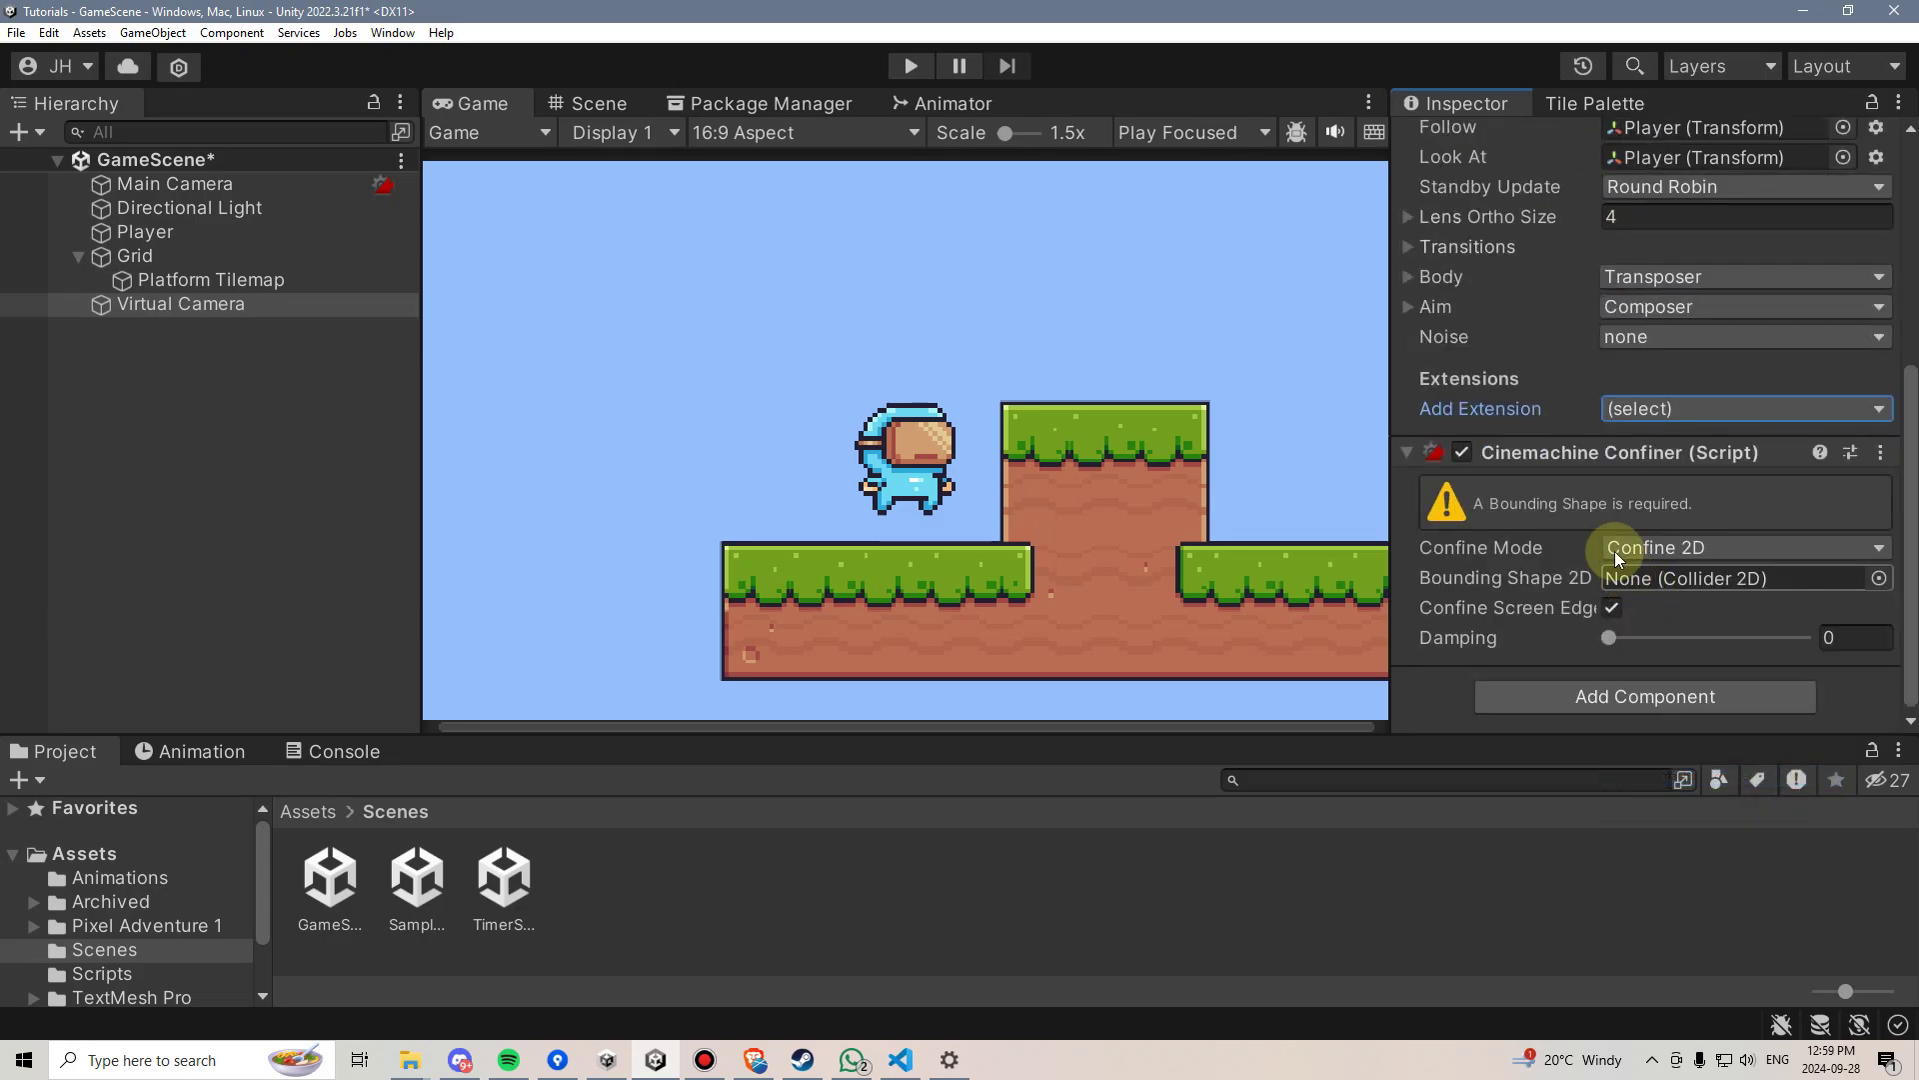
click(1677, 549)
click(1687, 574)
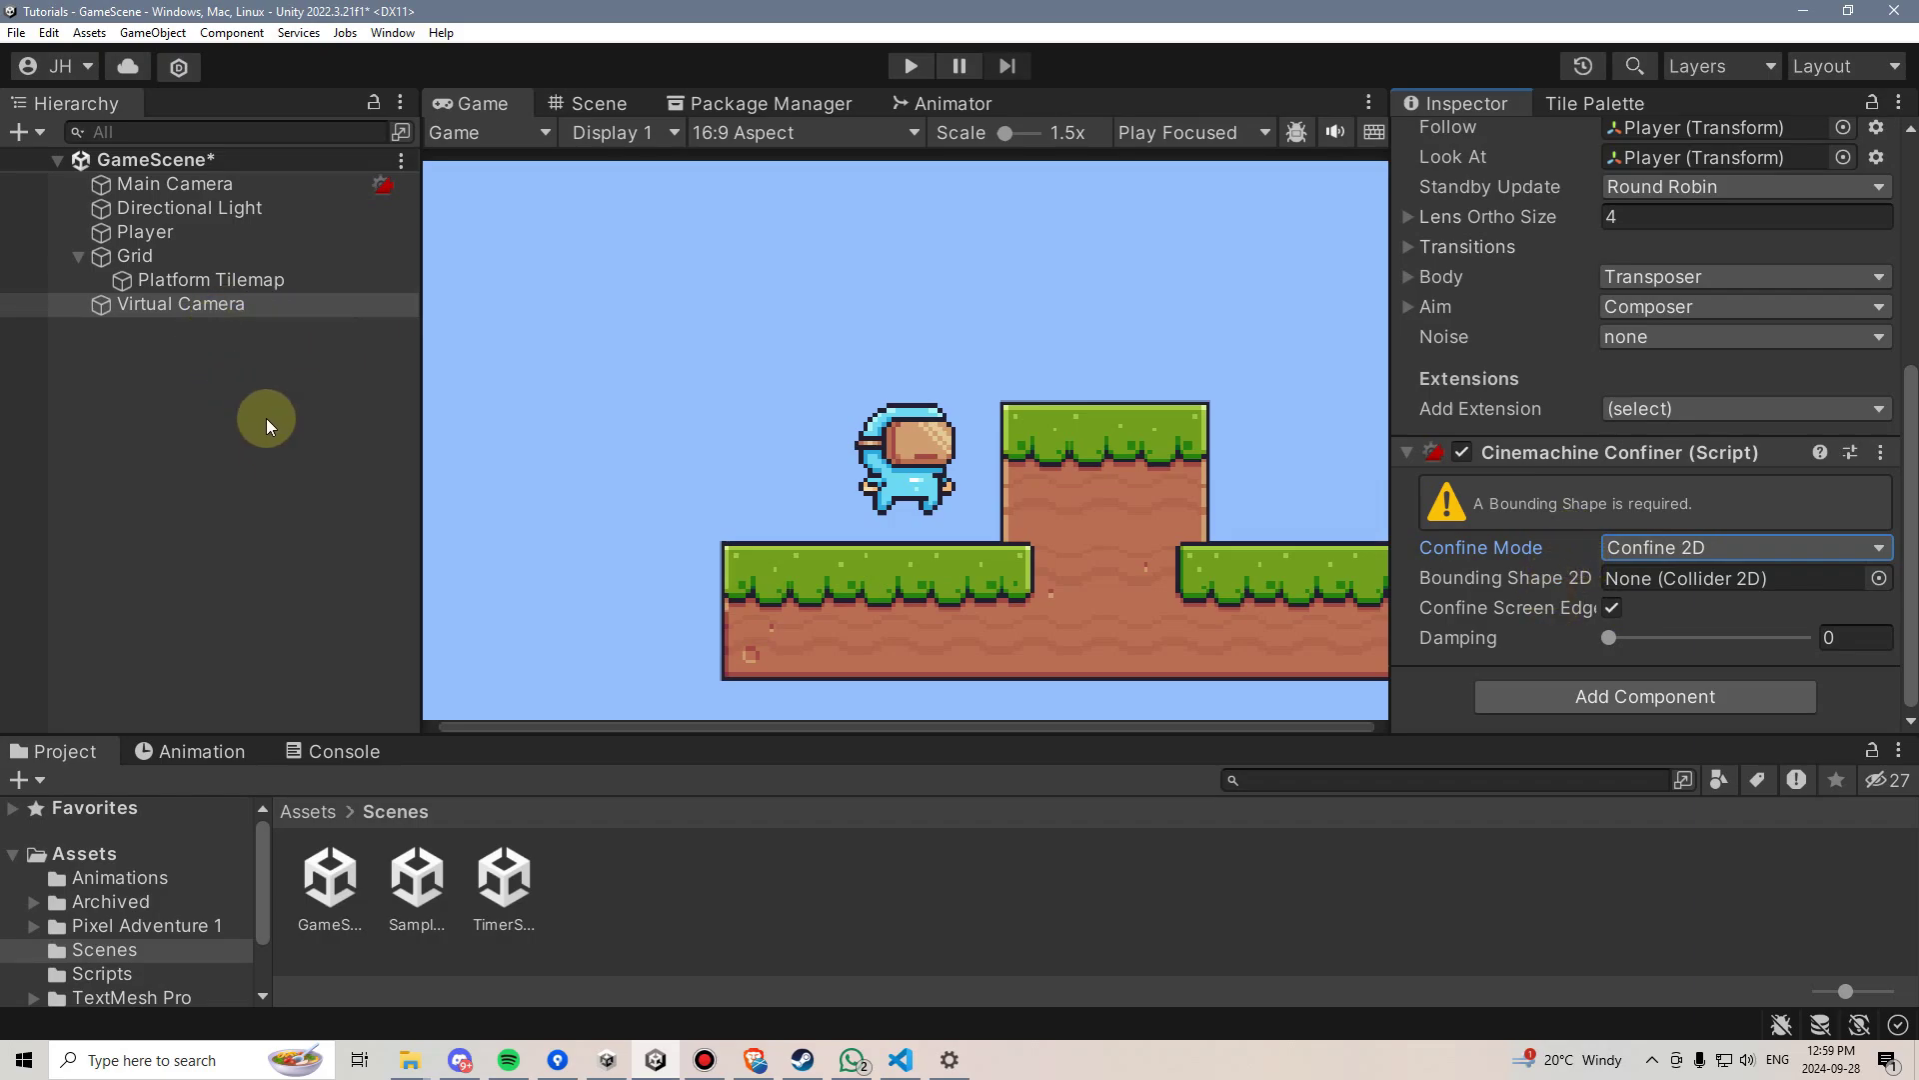
Step: Create an empty game object in the scene hierarchy and name it Camera Boundries
right_click(226, 411)
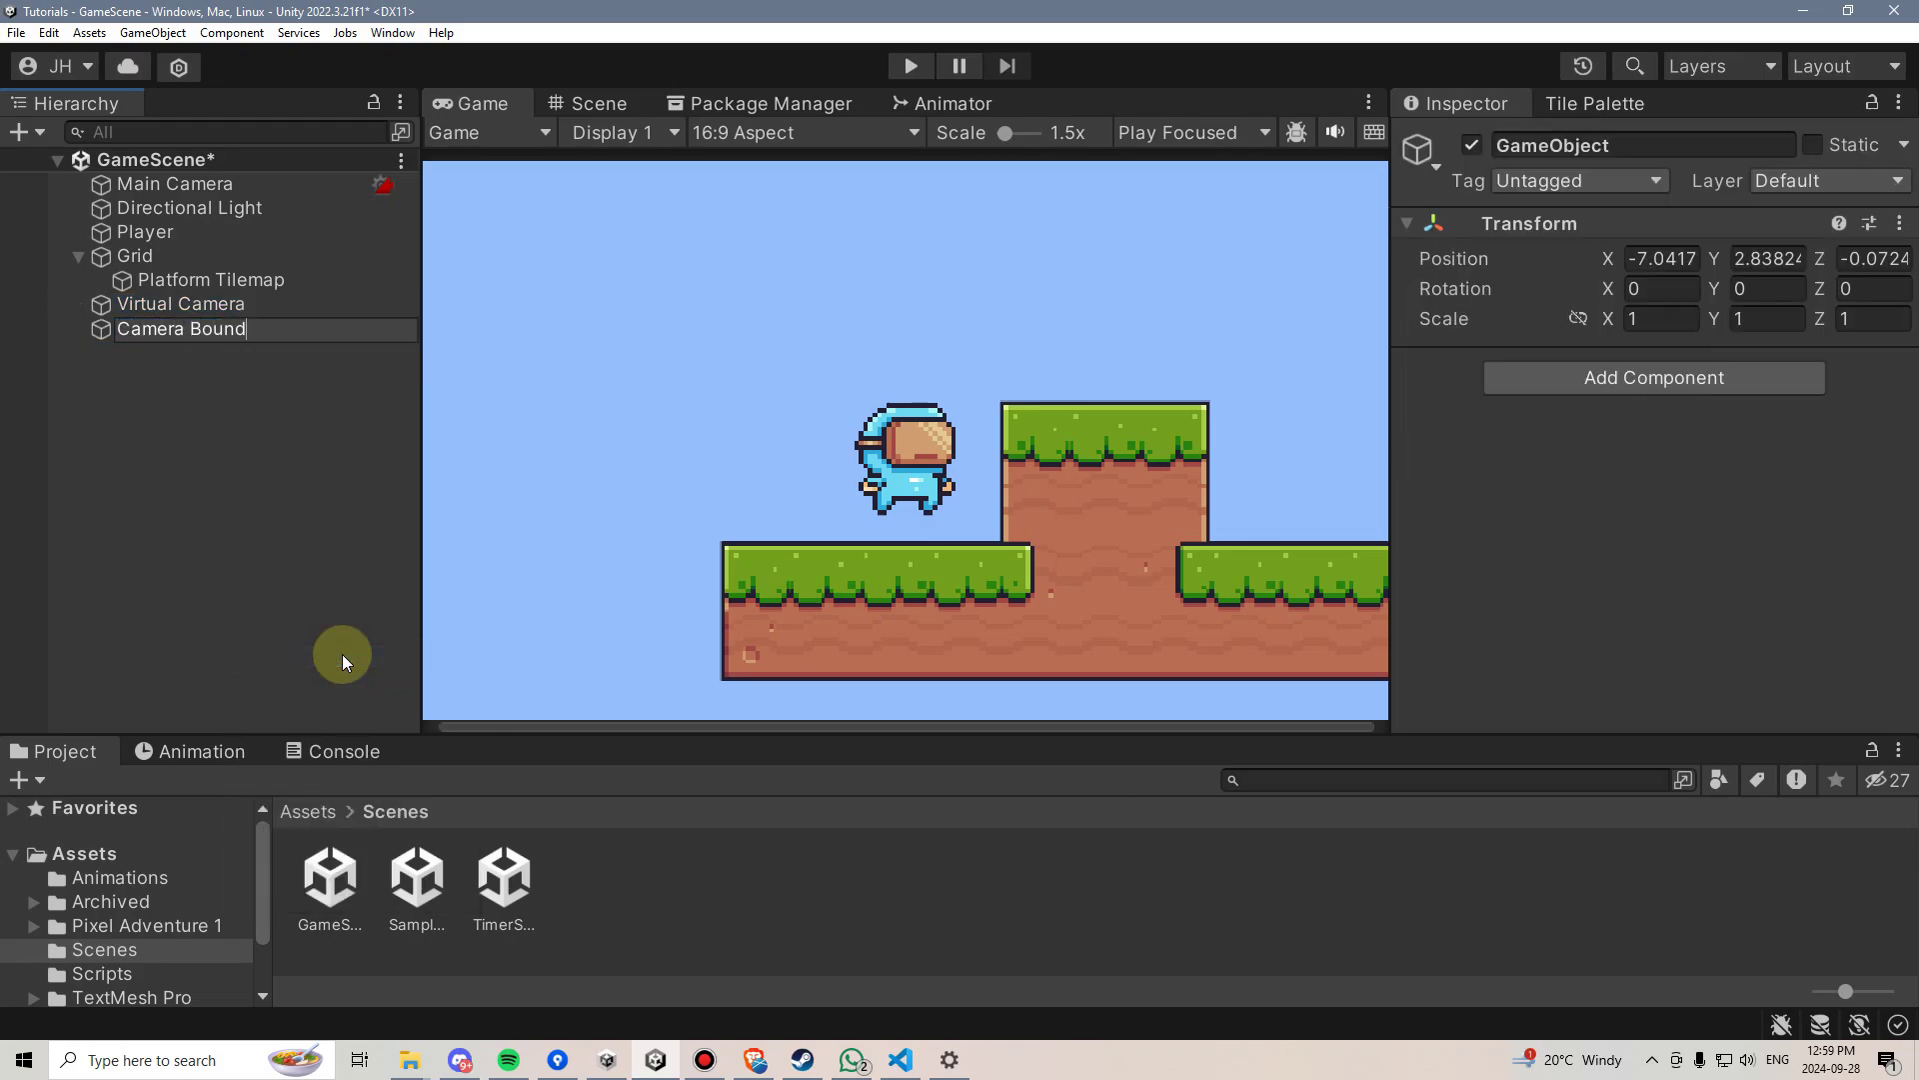
text(es)
key(Return)
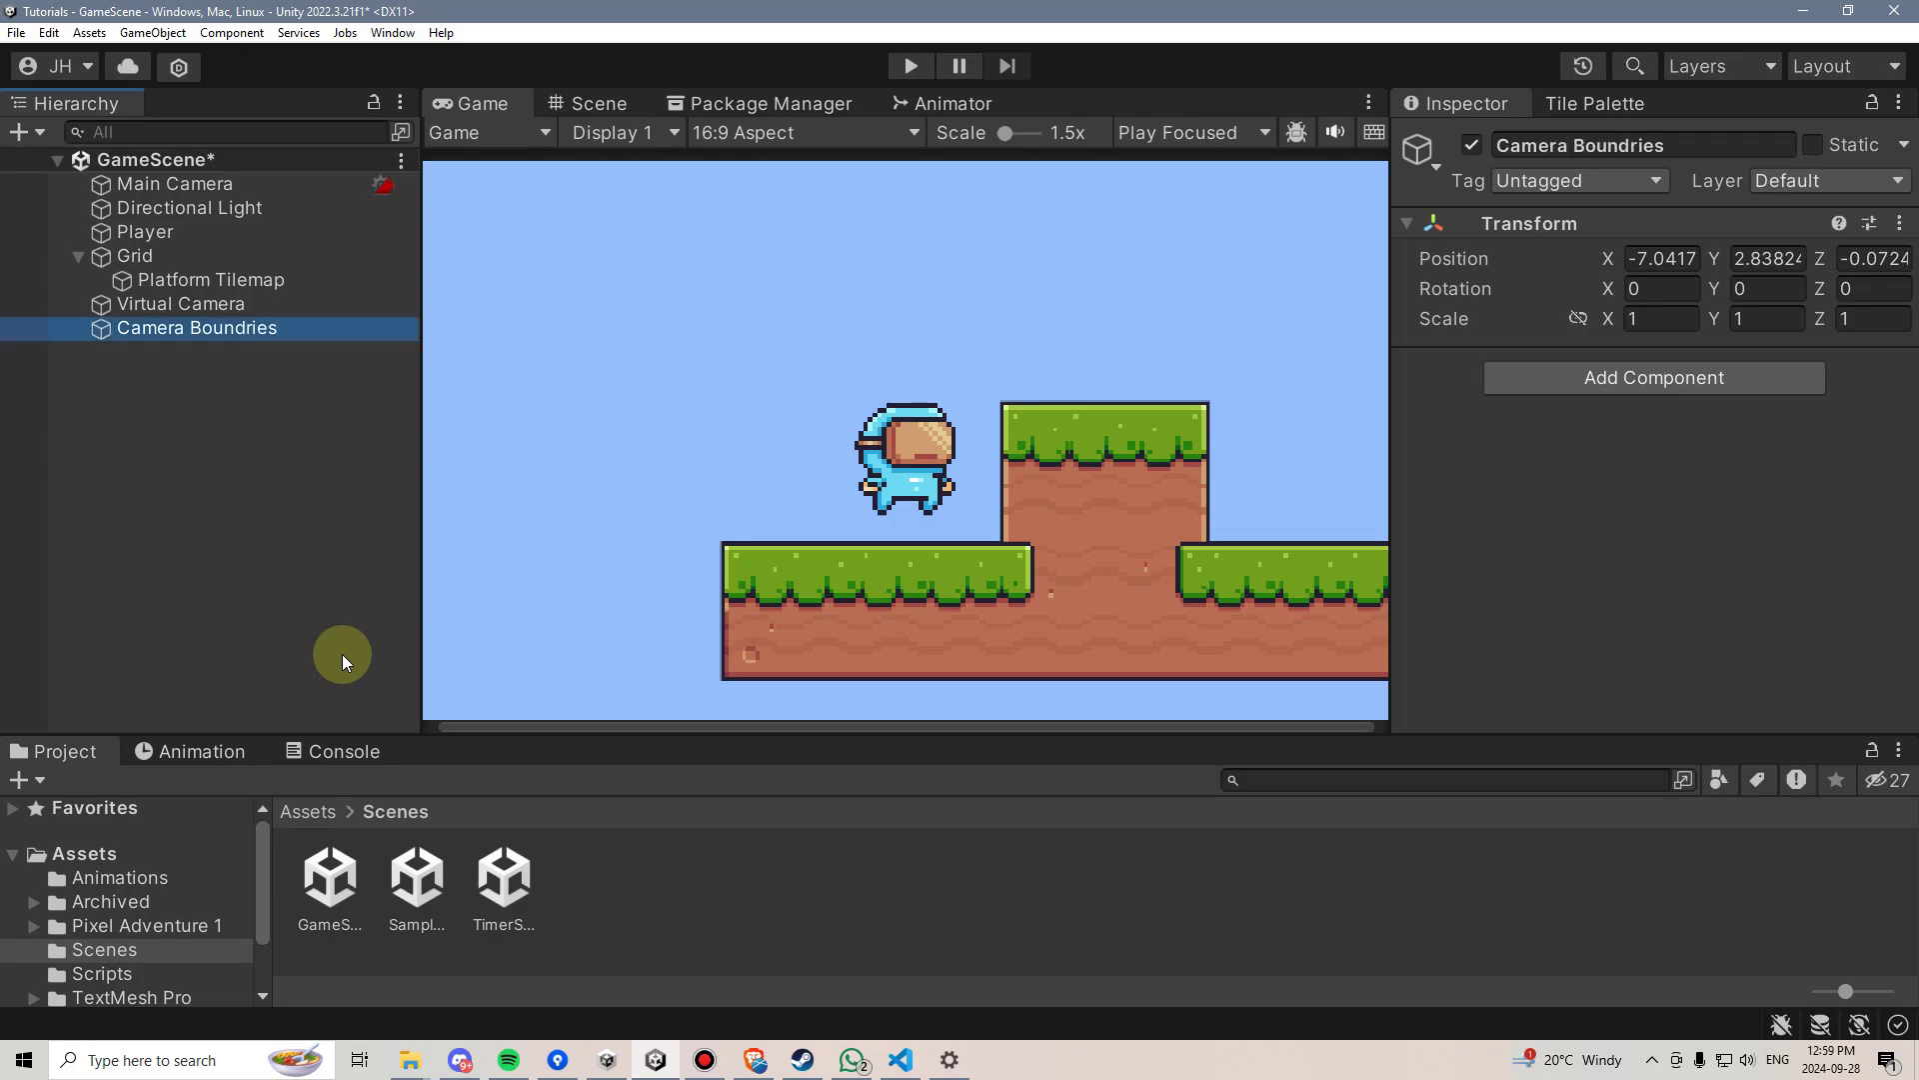
Step: Reset the Camera Boundries transform and add a Polygon Collider 2D with Is Trigger enabled
click(1899, 223)
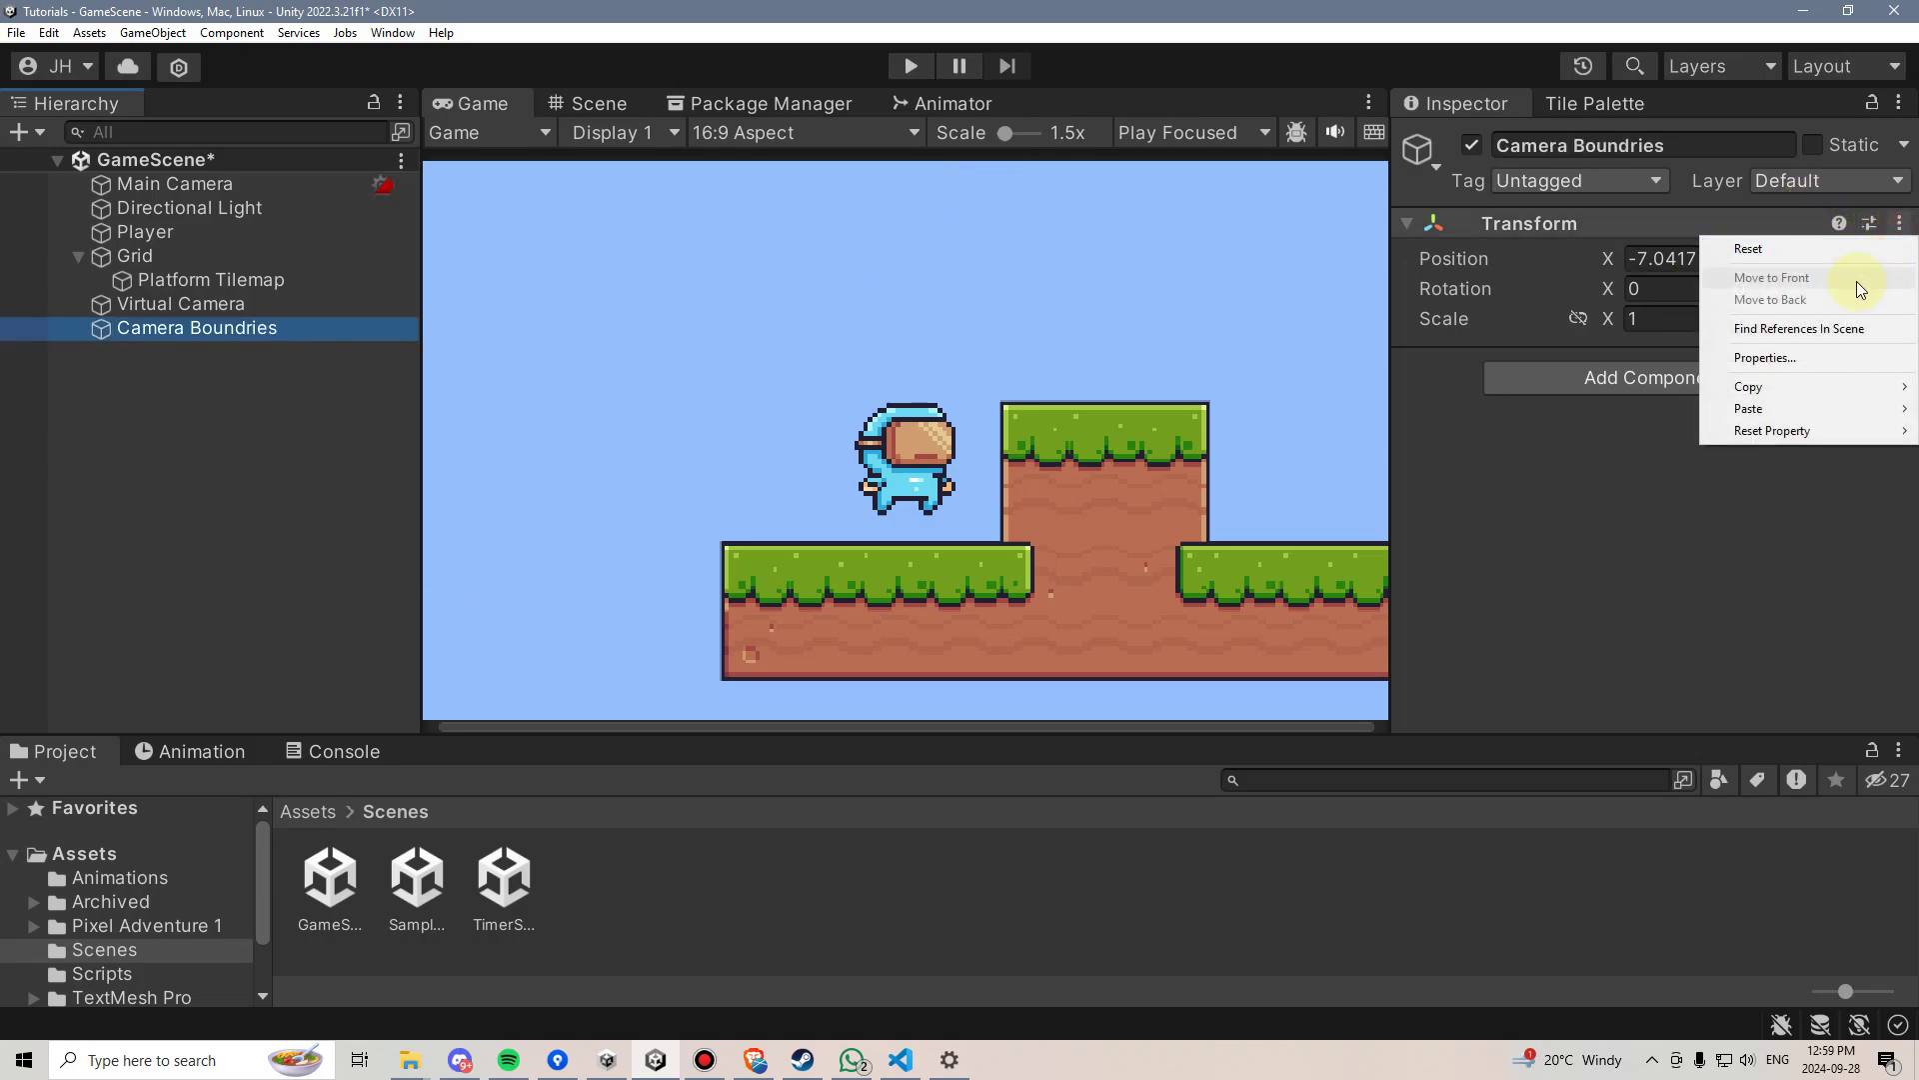
click(1813, 252)
click(1725, 384)
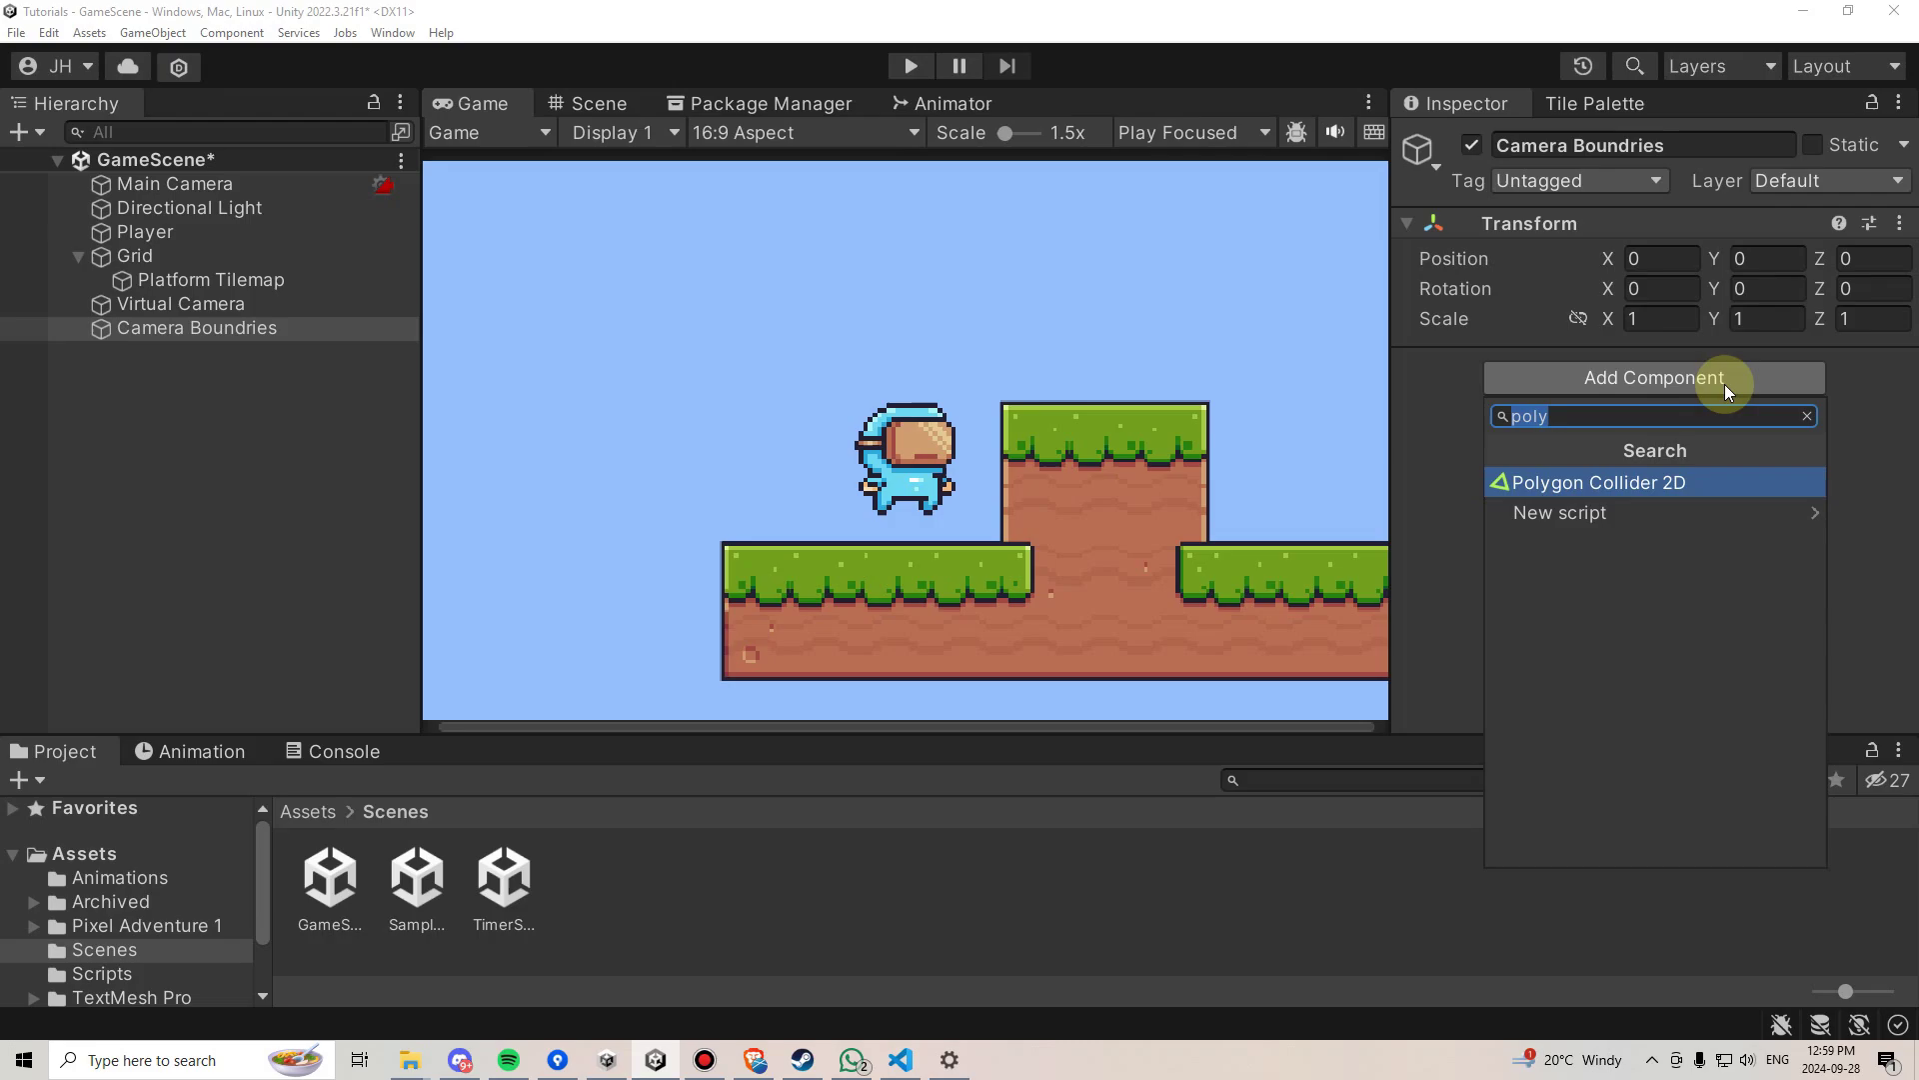
click(1599, 482)
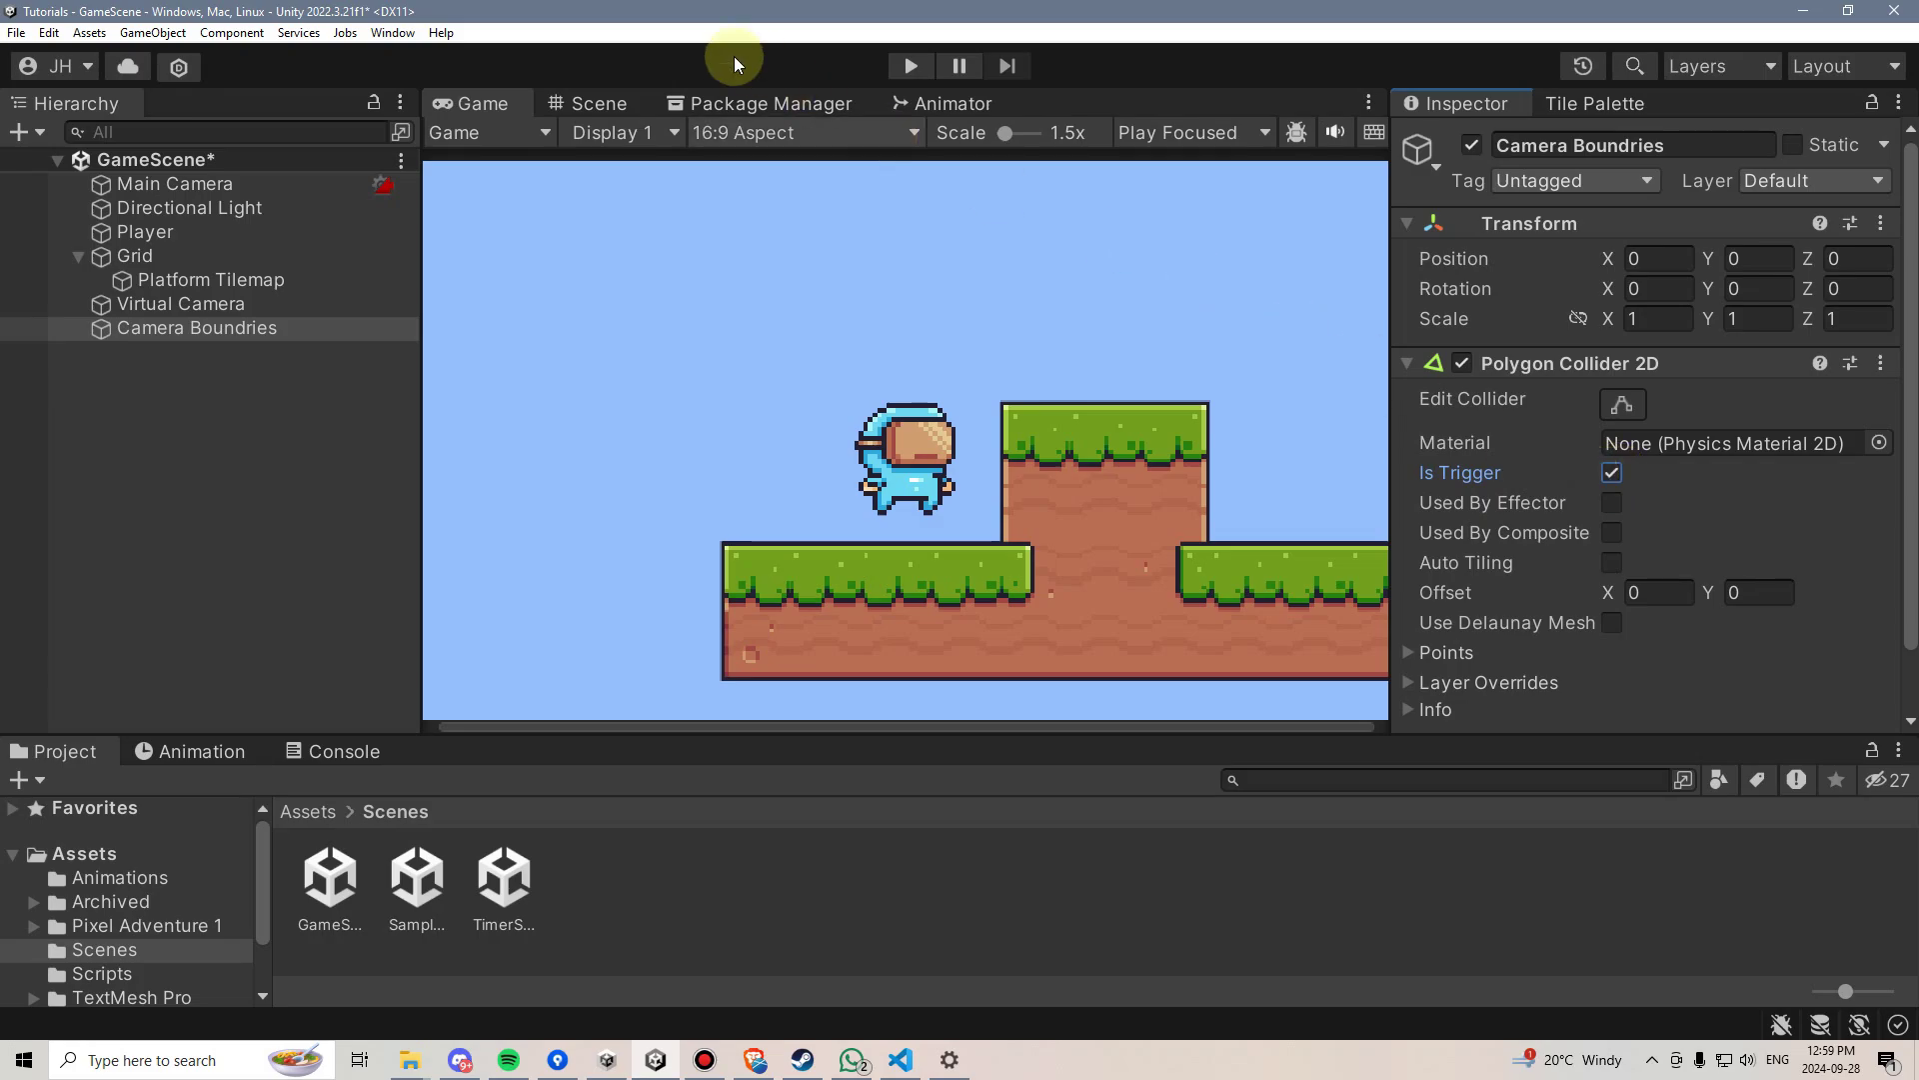
Step: Edit the Camera Boundries collider in the scene, placing its left corners at the level's left edge and stretching its lower-right corner along the ground
click(626, 104)
key(f)
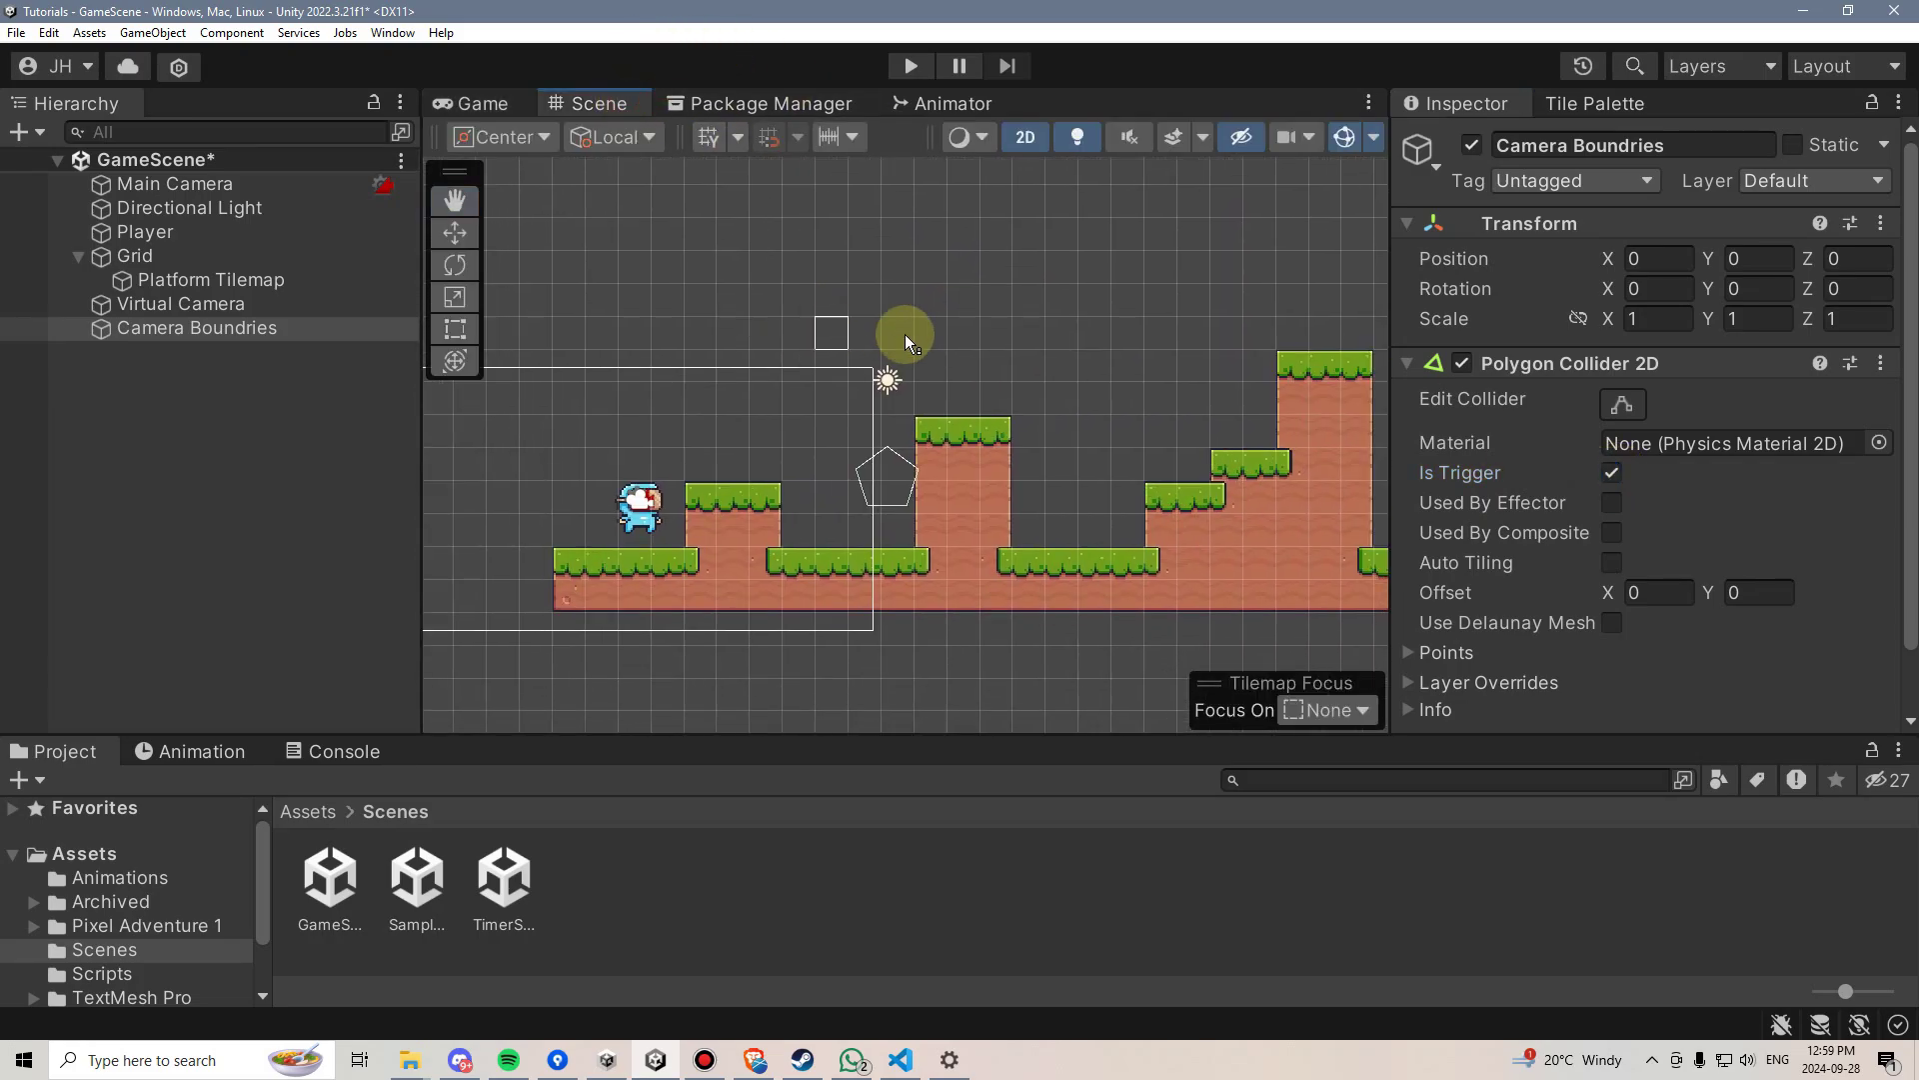
click(1621, 404)
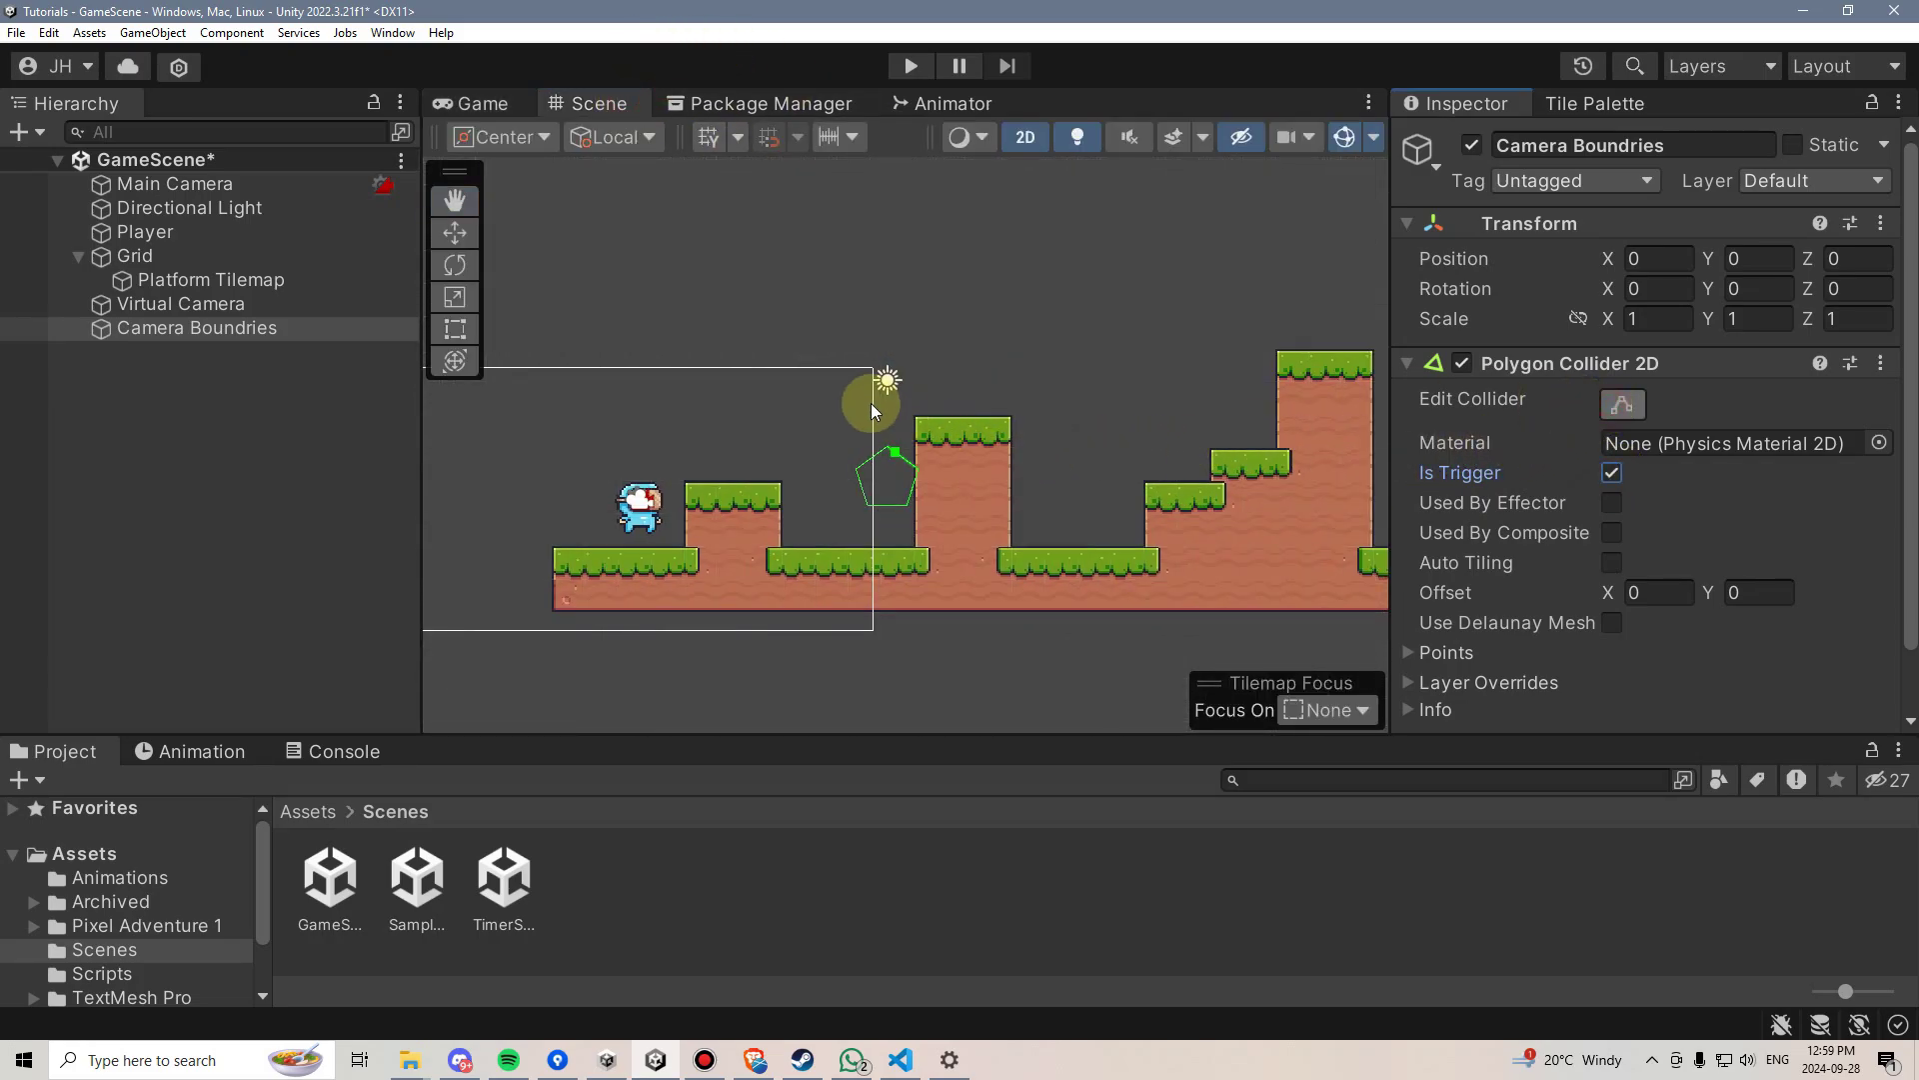
drag(835, 459, 557, 340)
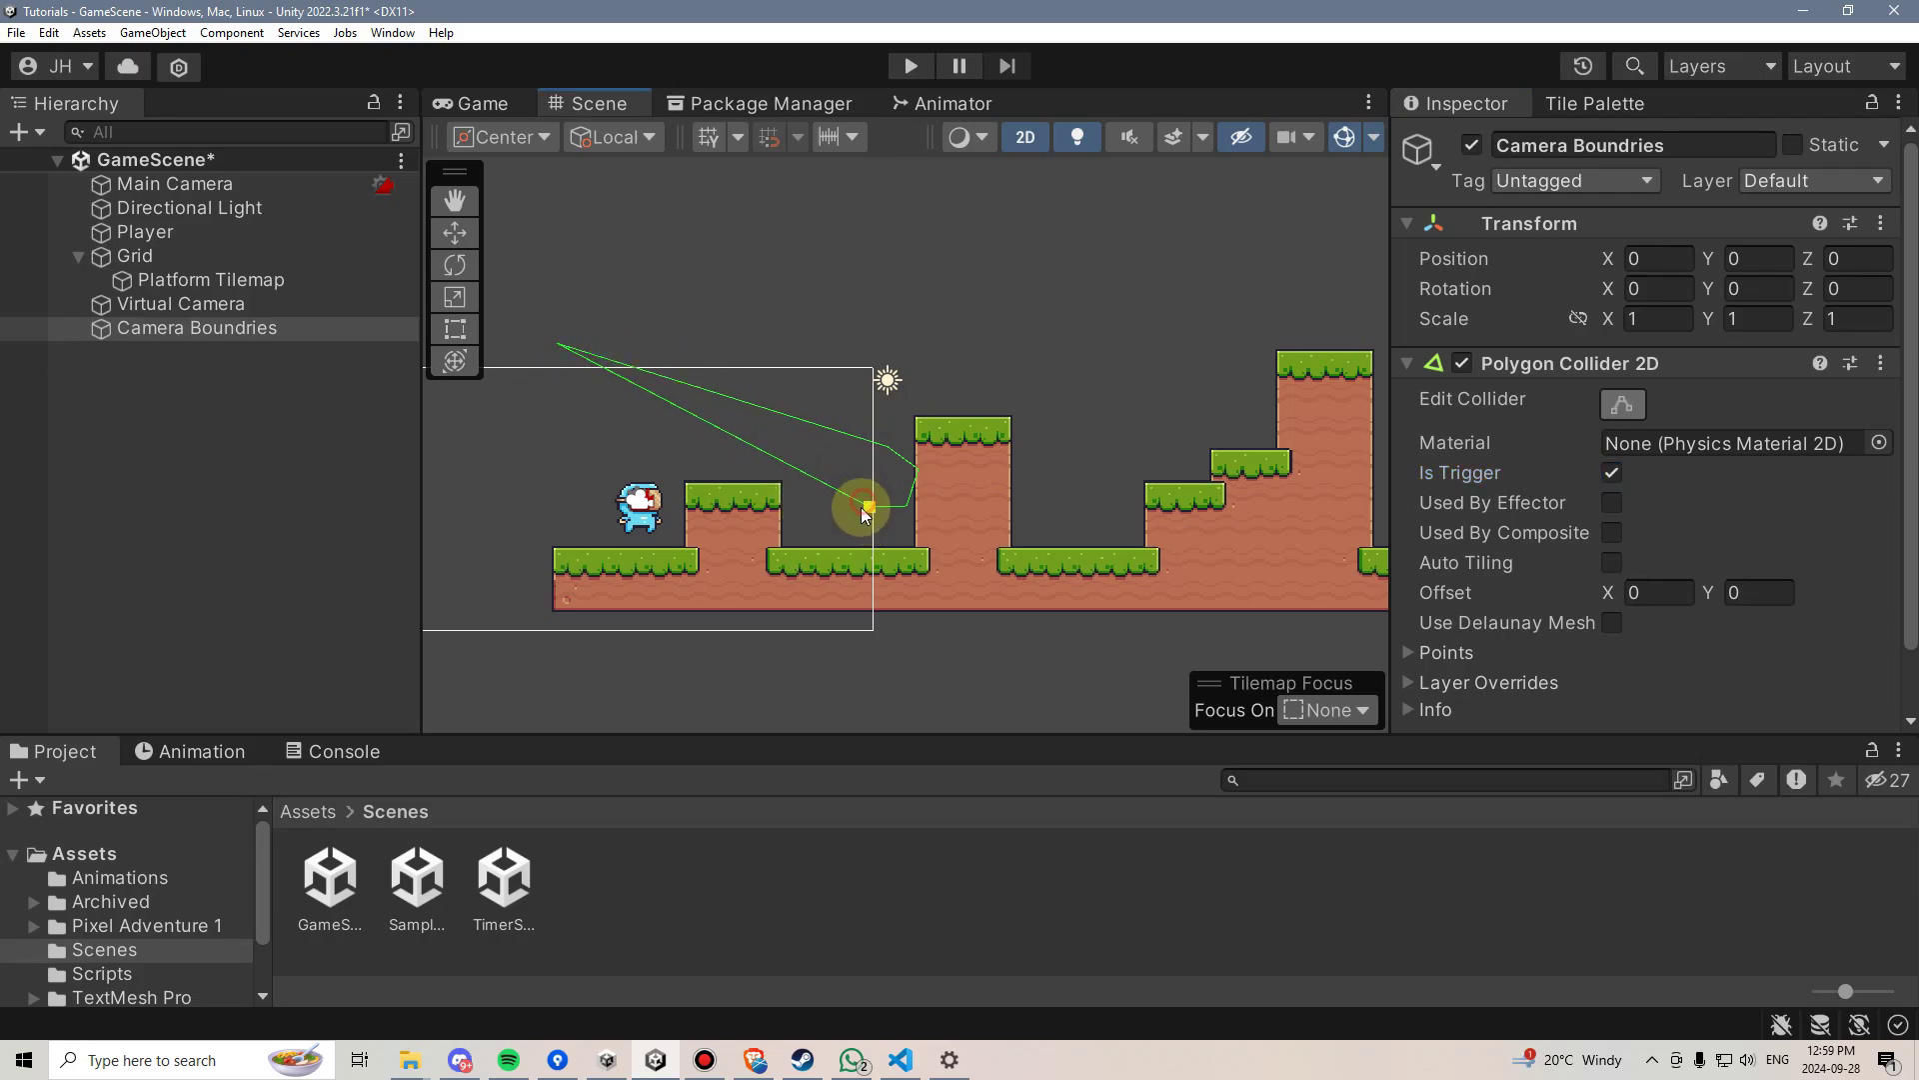
drag(545, 602, 556, 600)
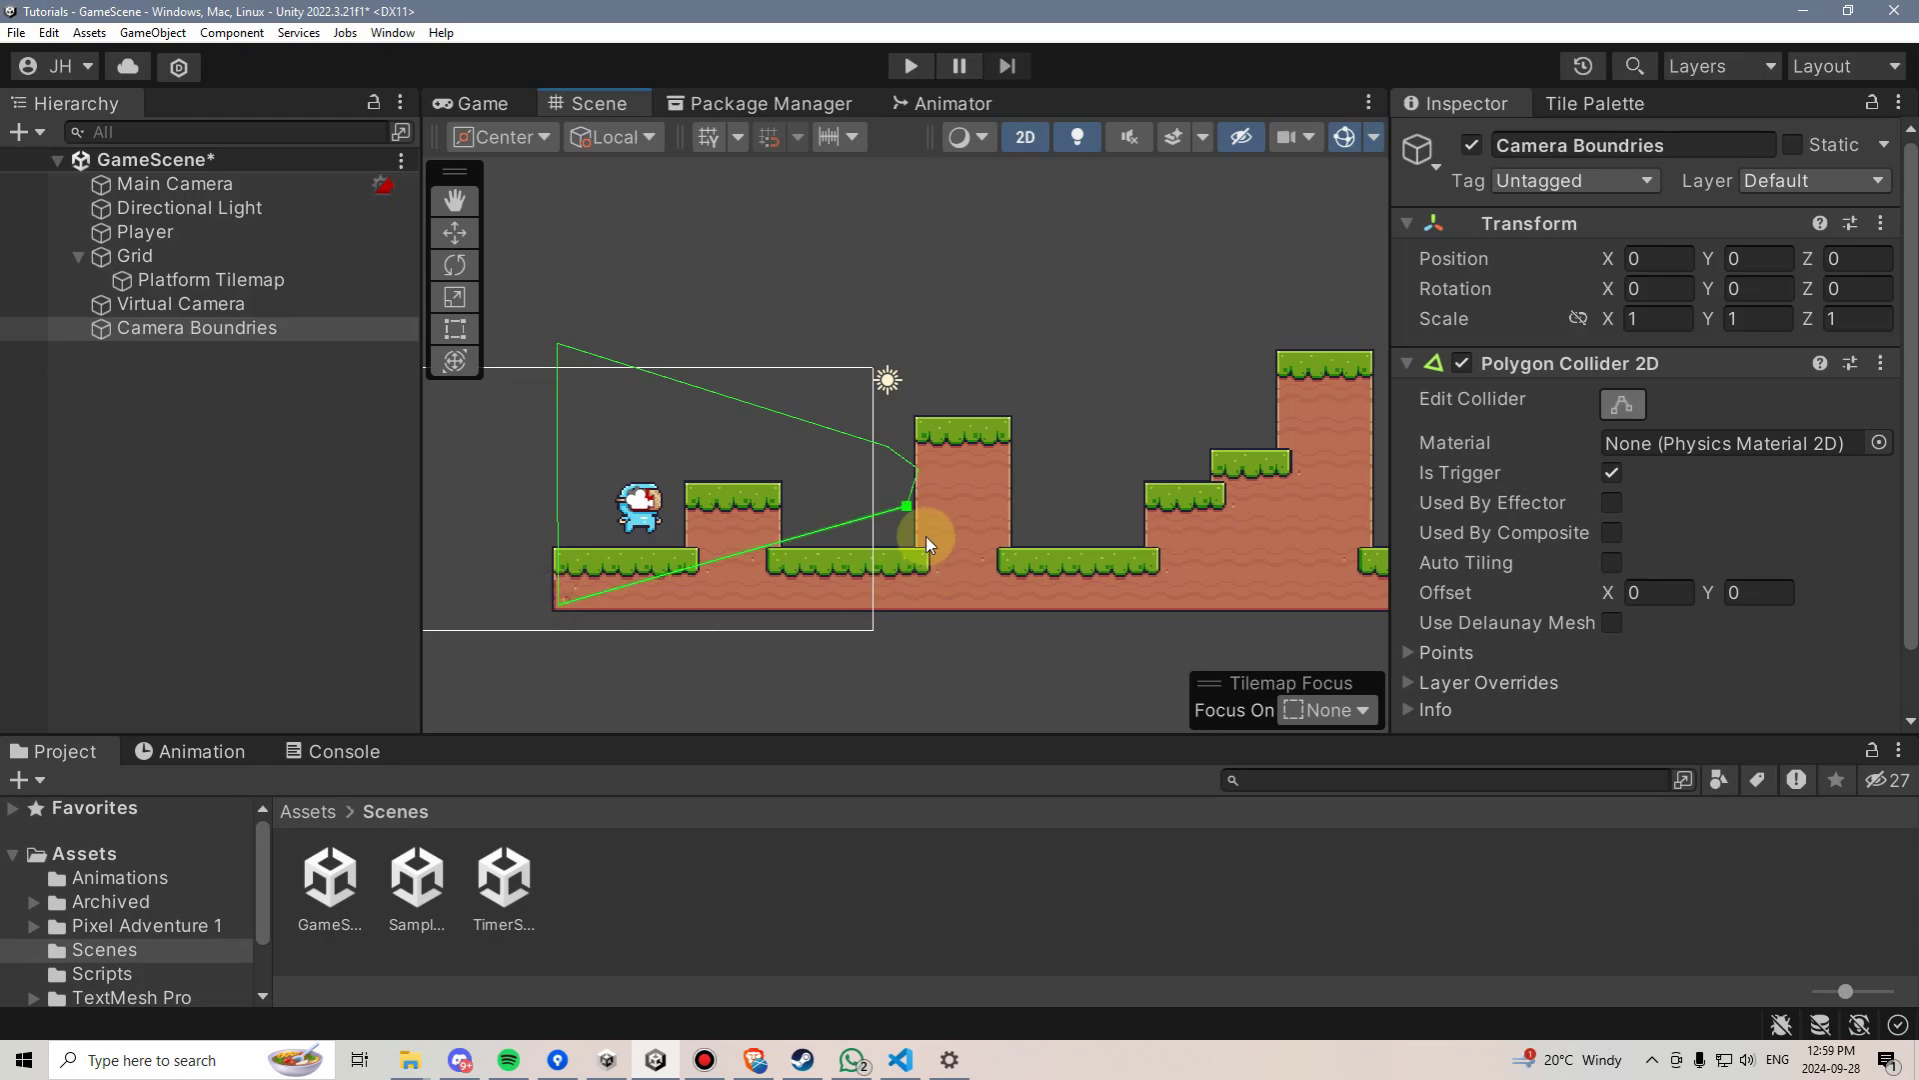
drag(909, 507, 1136, 604)
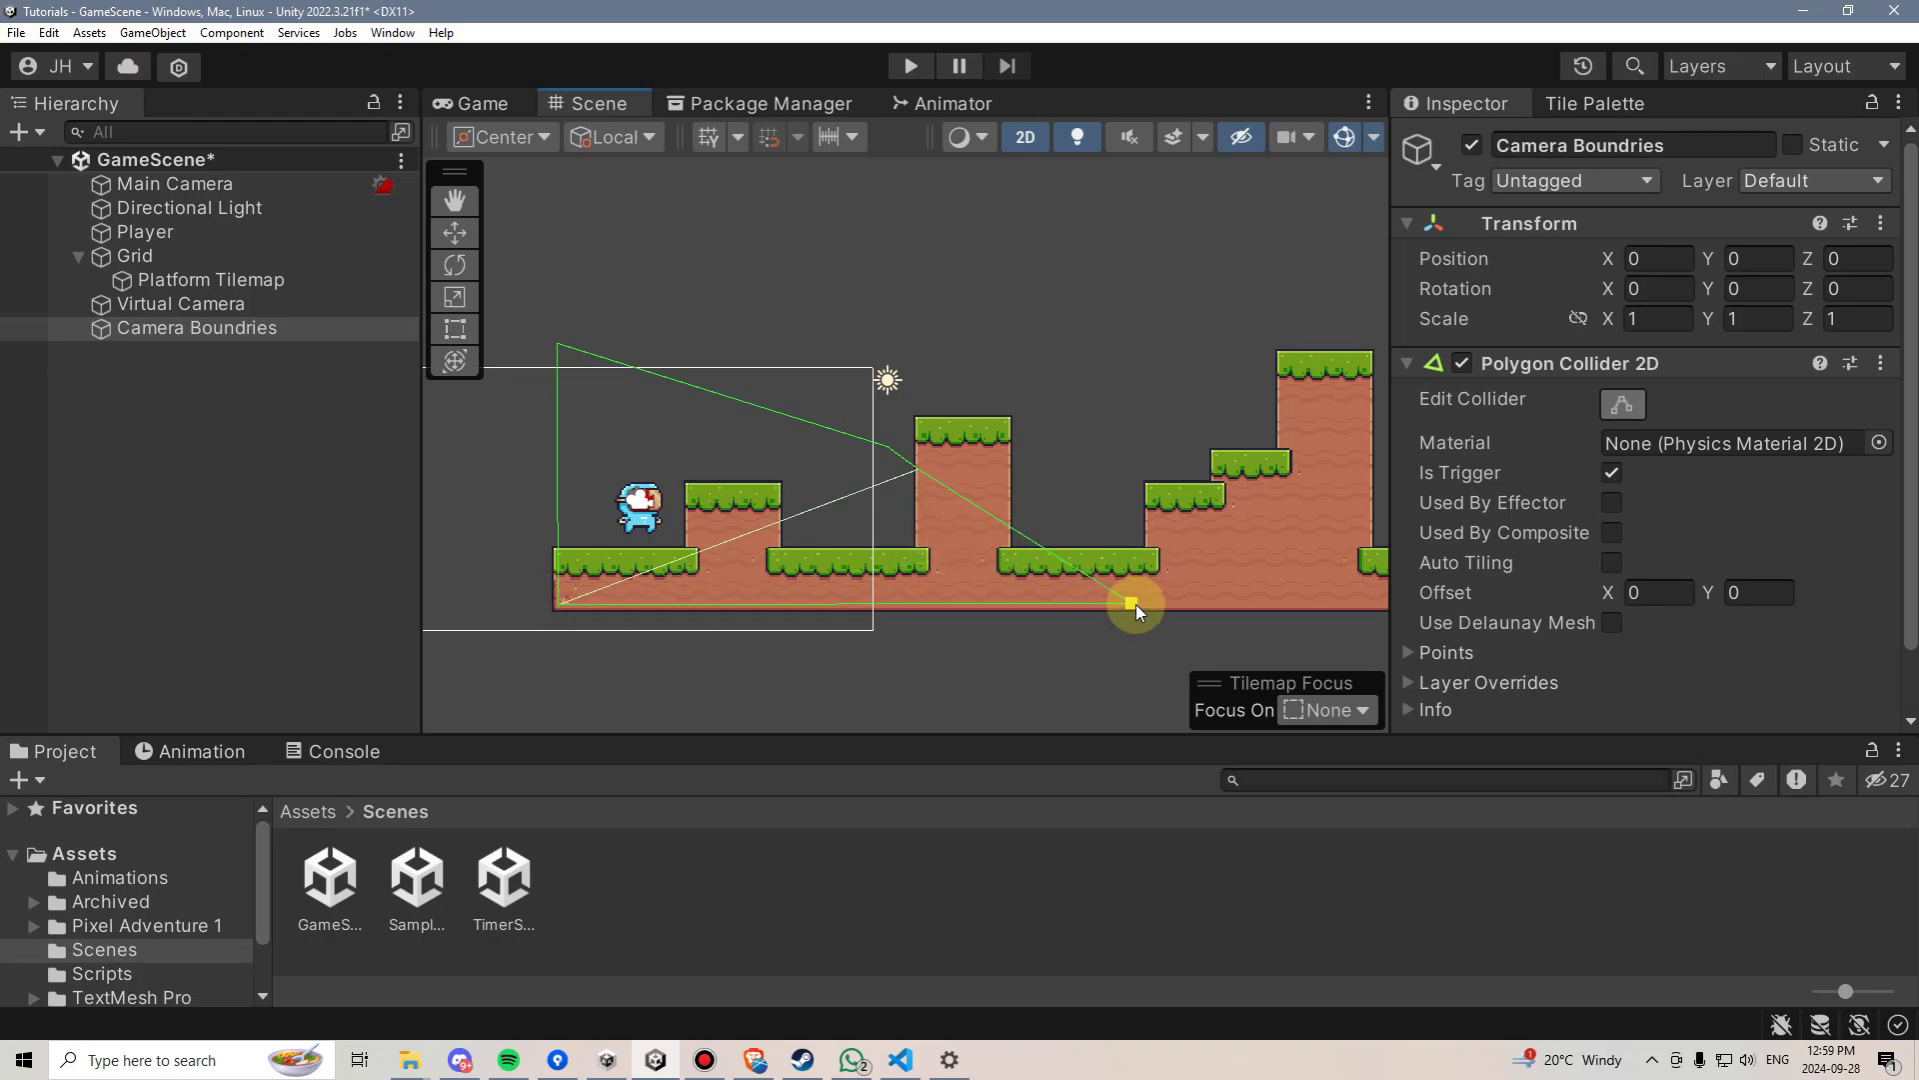
middle_drag(1196, 486, 696, 421)
drag(630, 537, 1230, 541)
Step: Move the collider's remaining points above the platforms to form the upper-right corner and a roughly level top edge, and finish editing the collider
middle_drag(515, 402, 849, 531)
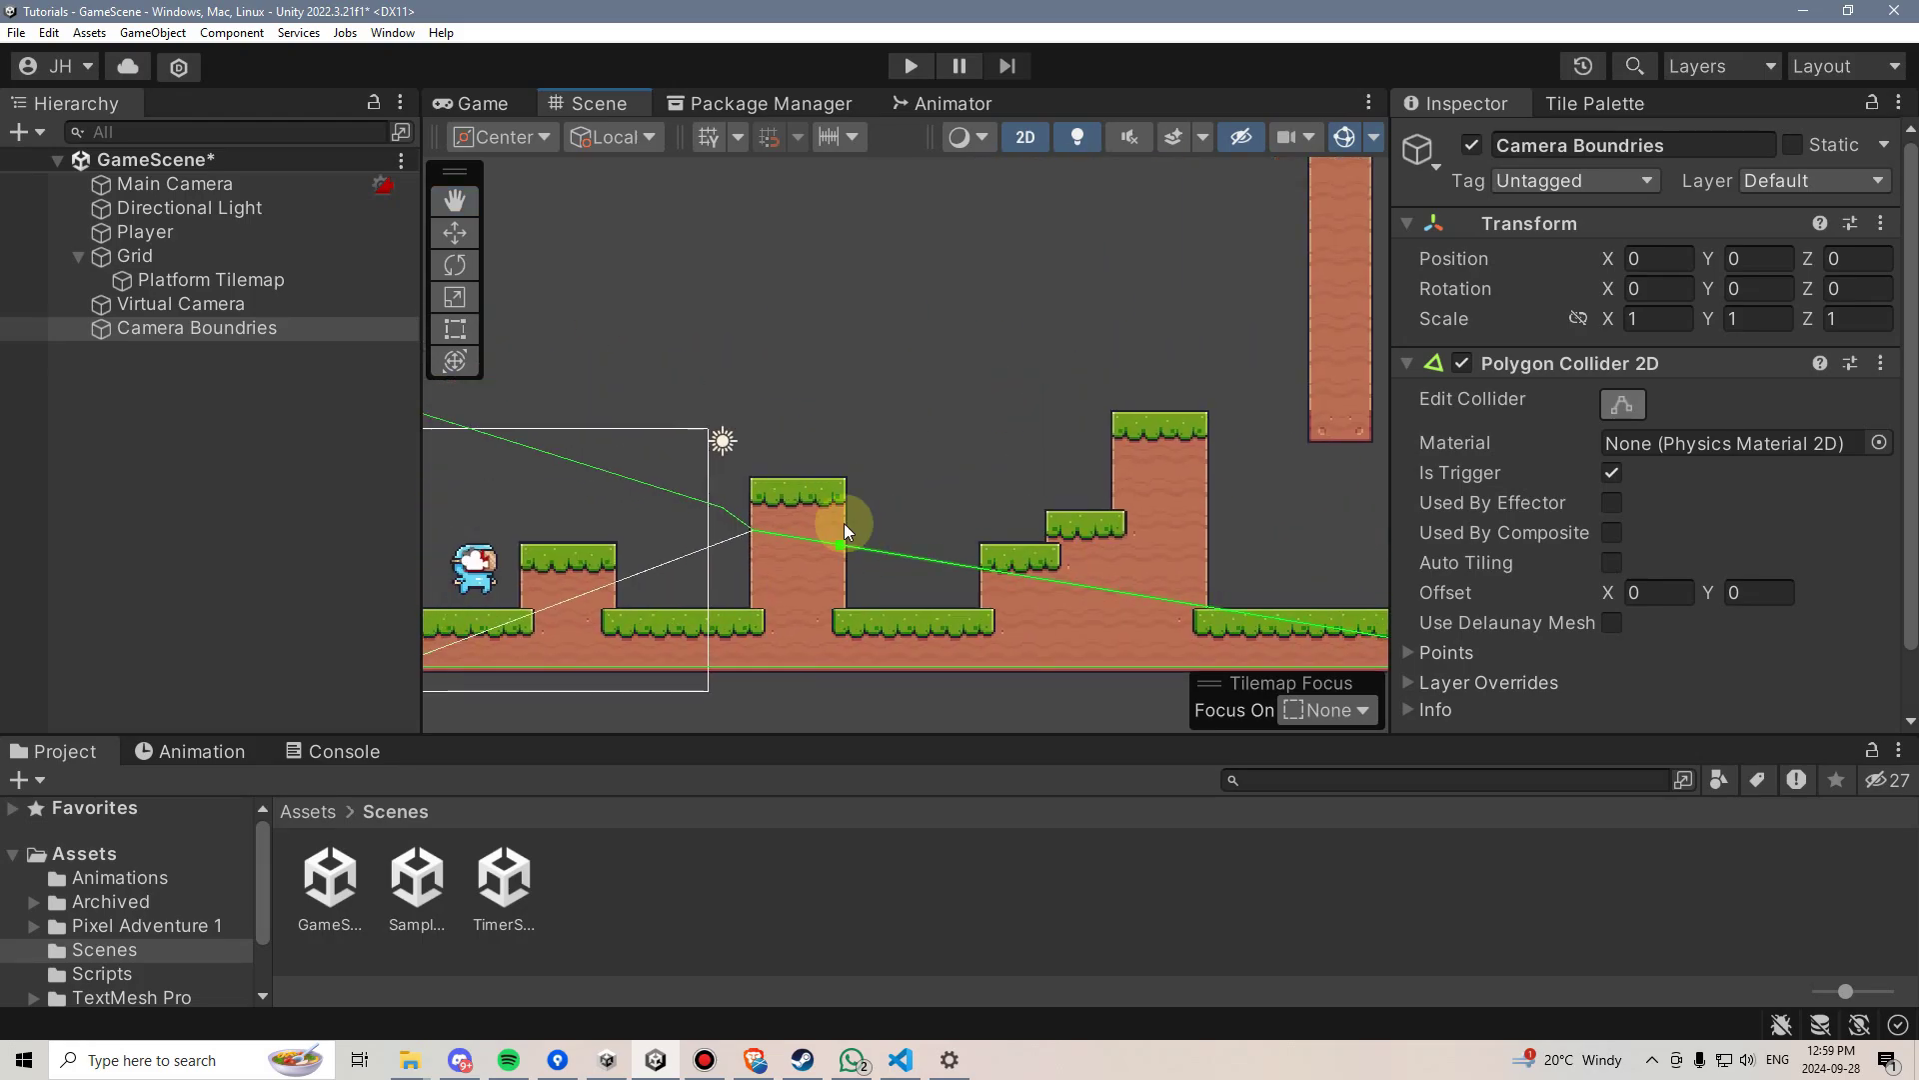
drag(848, 531, 1313, 419)
middle_drag(1312, 420, 931, 456)
drag(932, 456, 1185, 287)
middle_drag(807, 406, 1171, 340)
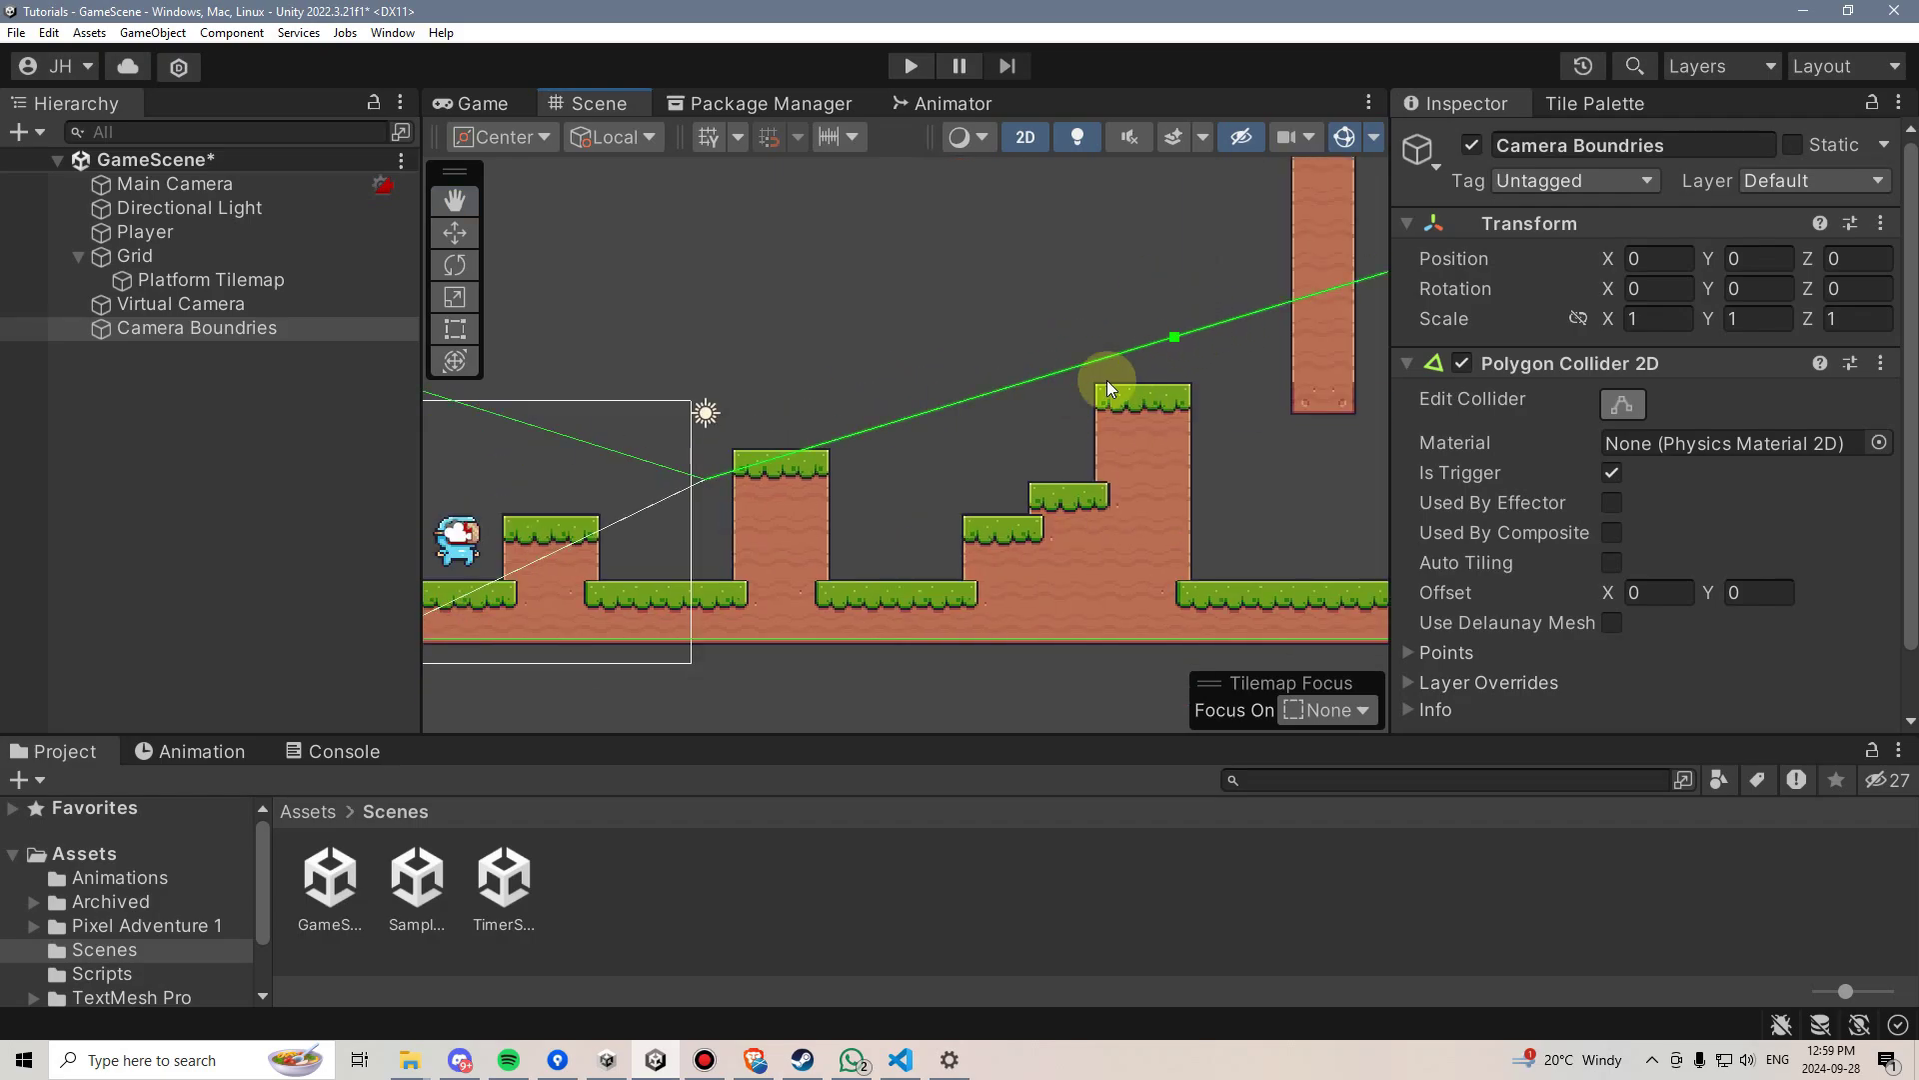
drag(704, 480, 645, 243)
middle_drag(621, 366, 969, 397)
drag(720, 407, 720, 271)
mouse_move(1006, 304)
middle_down()
mouse_move(381, 270)
mouse_move(1031, 302)
middle_up()
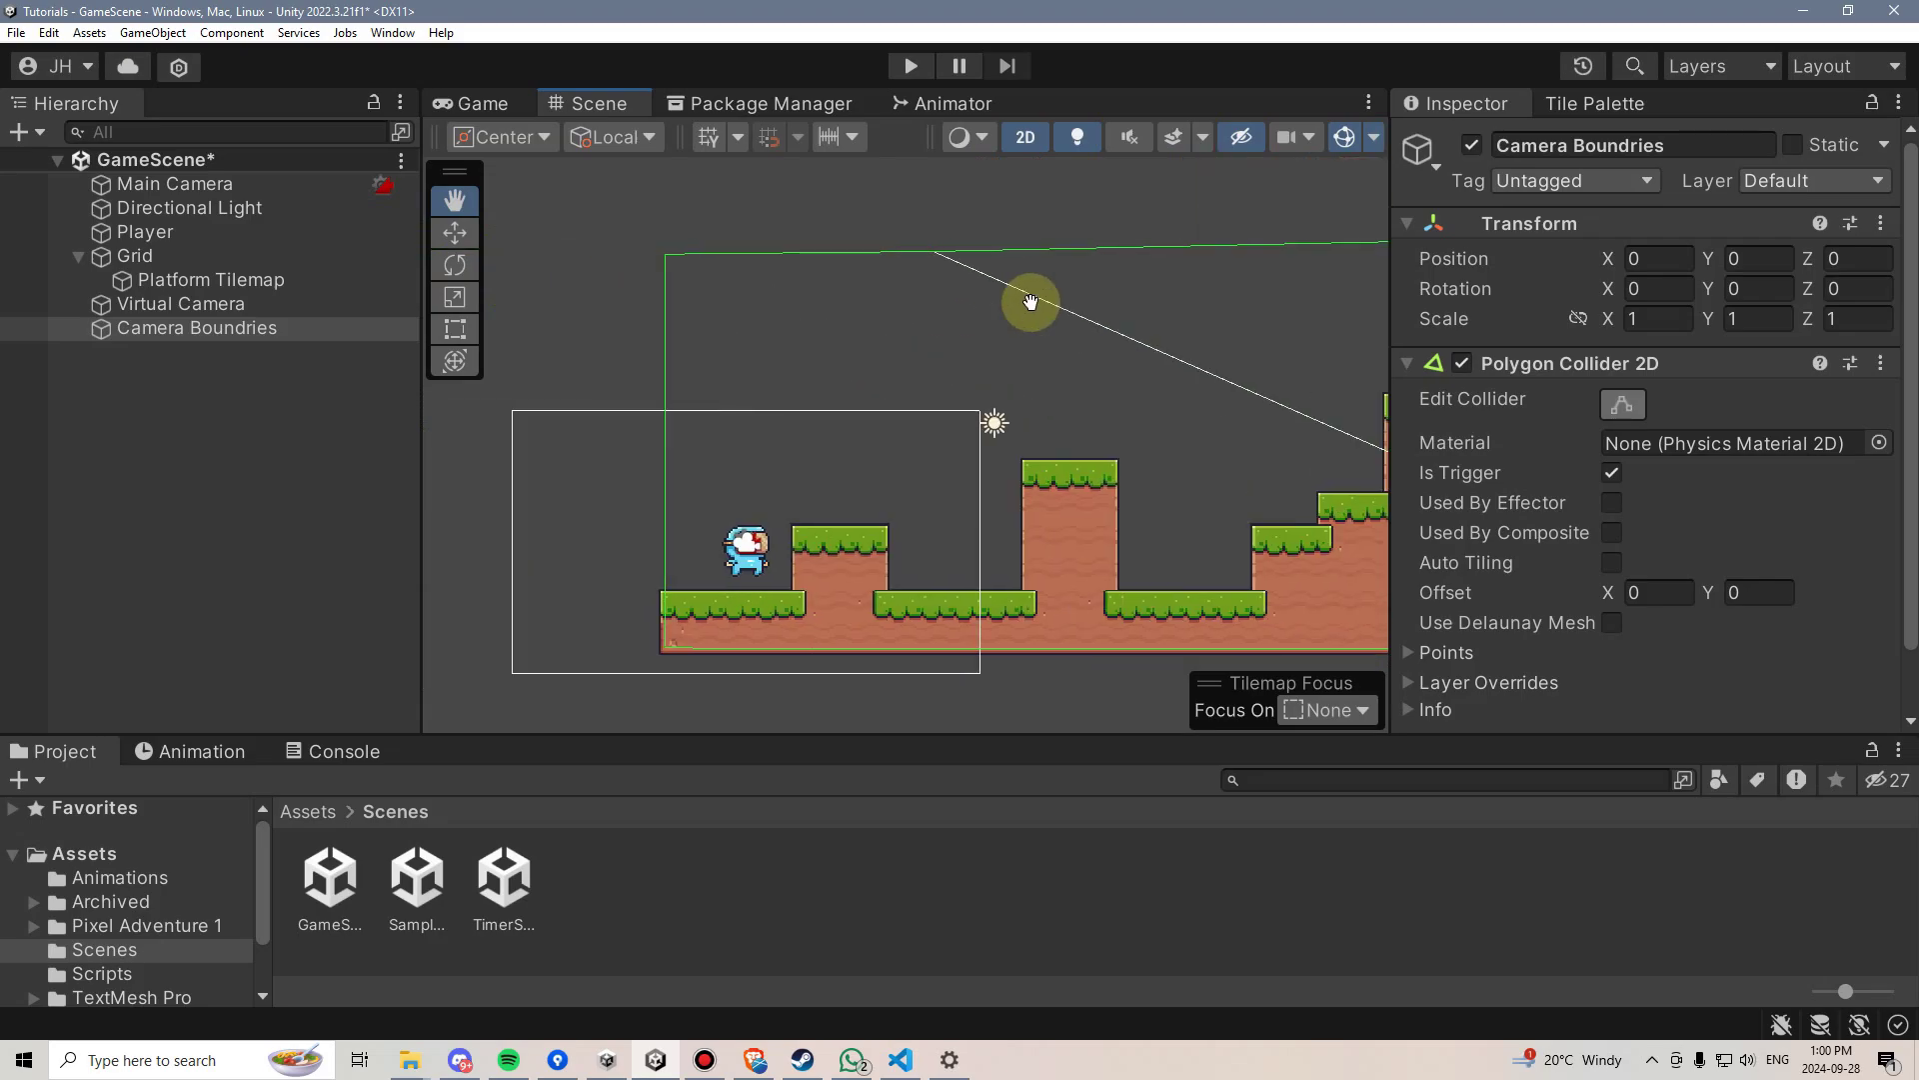
click(1623, 404)
Step: Assign Camera Boundries as the Bounding Shape 2D of the Virtual Camera's confiner and check the framing in the Game view
click(293, 302)
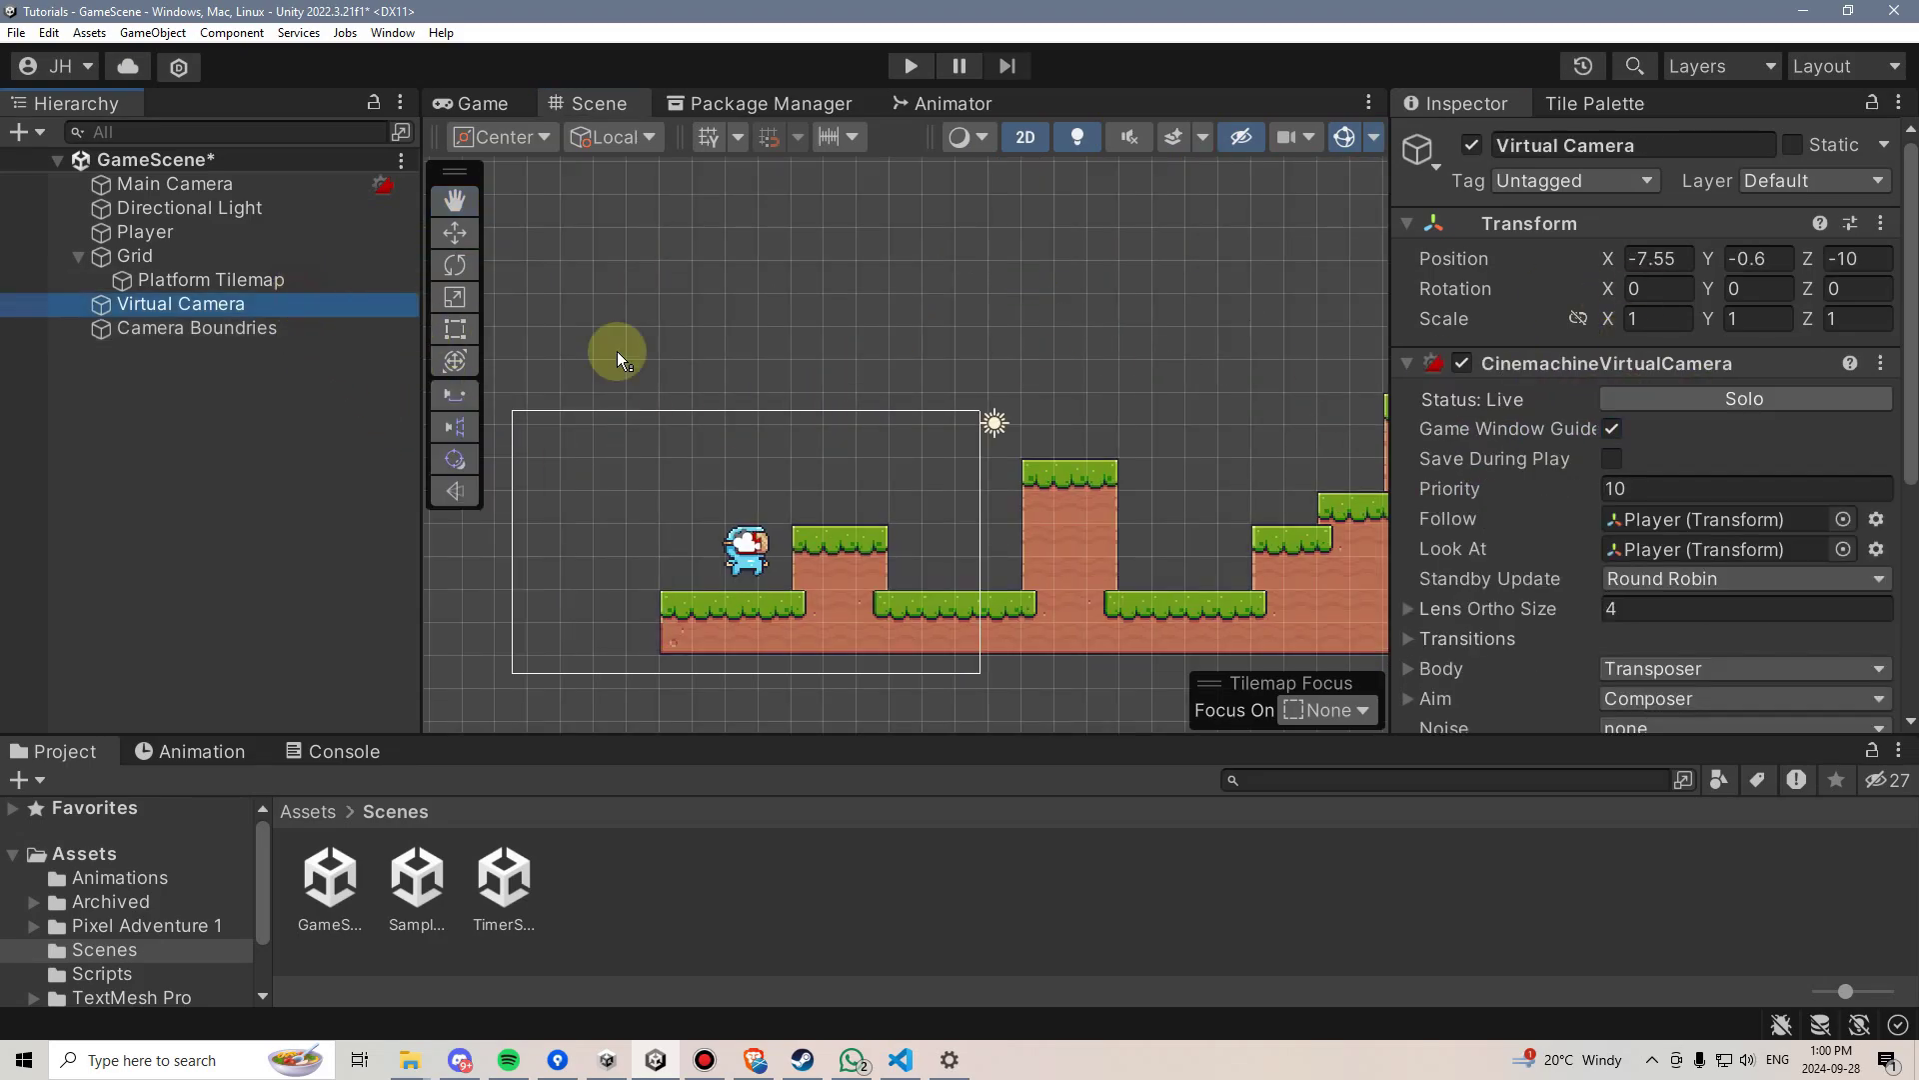
scroll(1649, 560, down, 4)
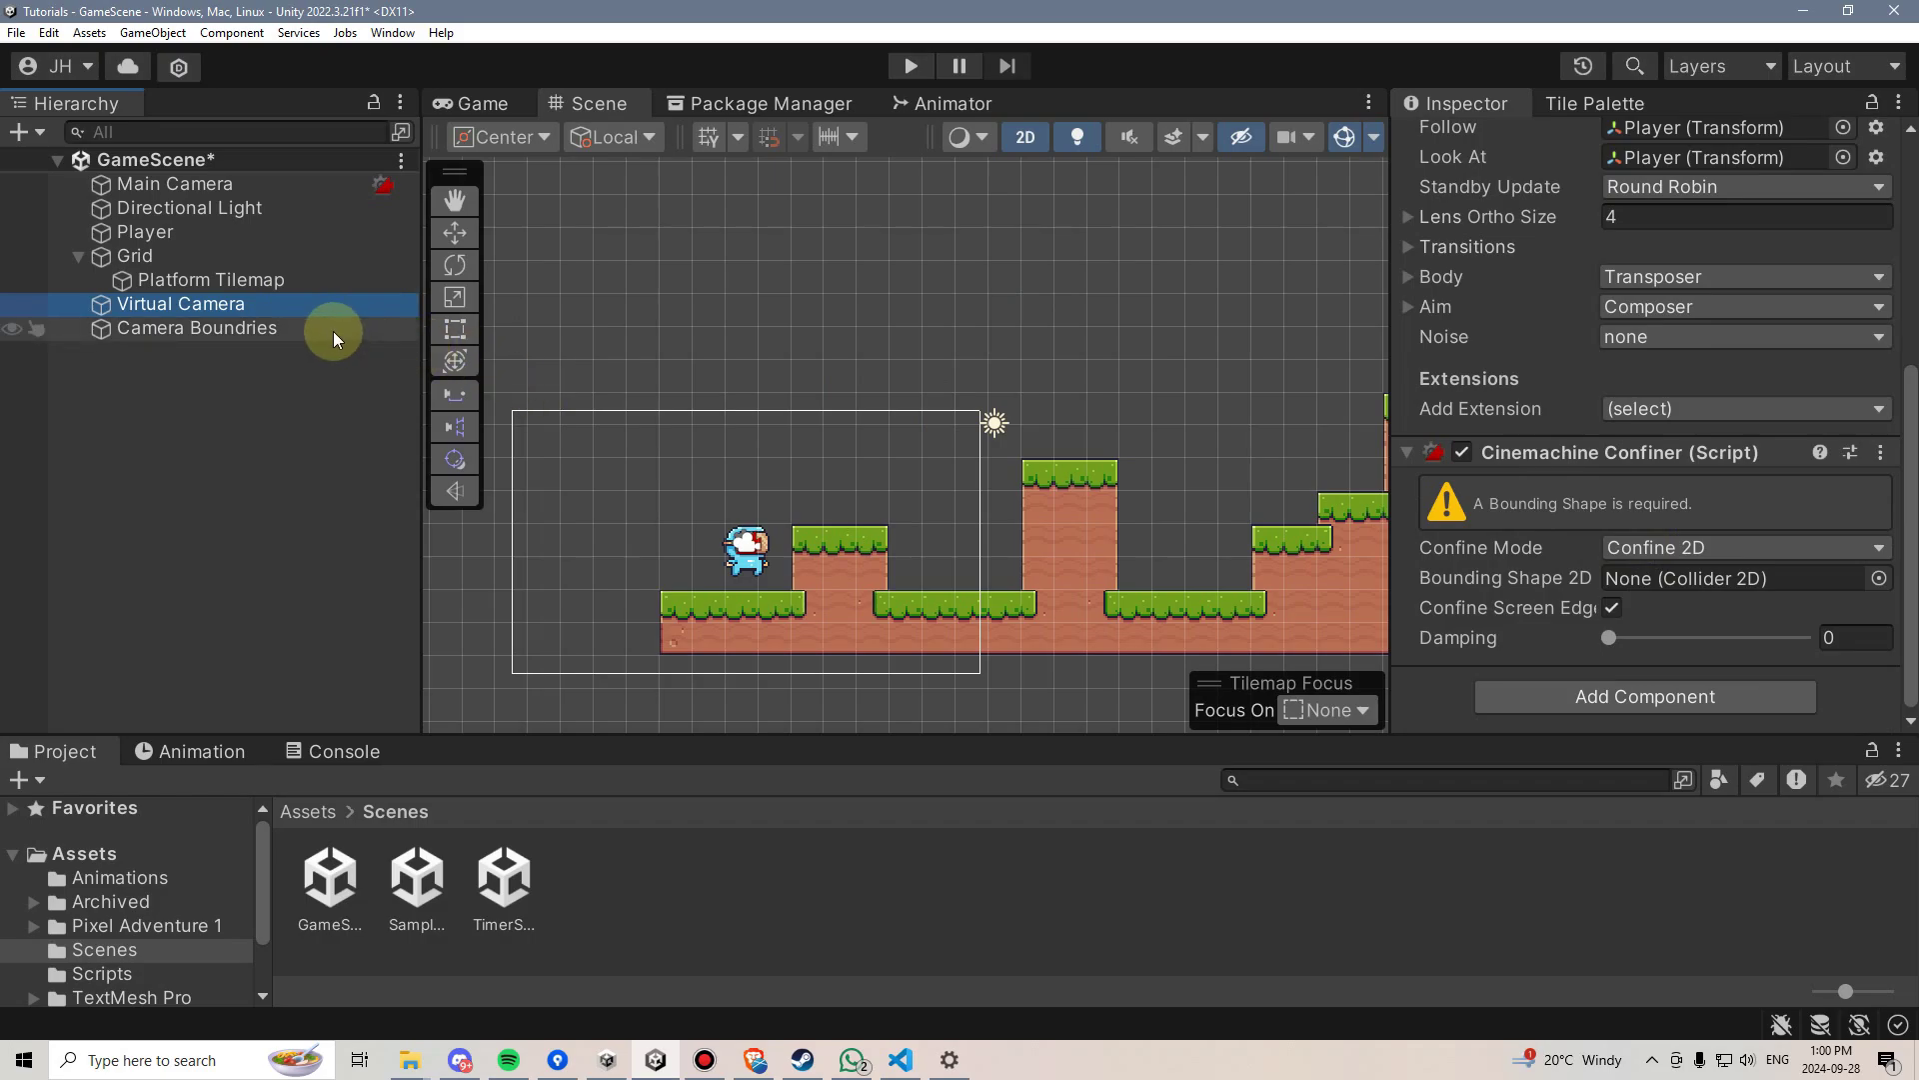
drag(333, 332, 1683, 567)
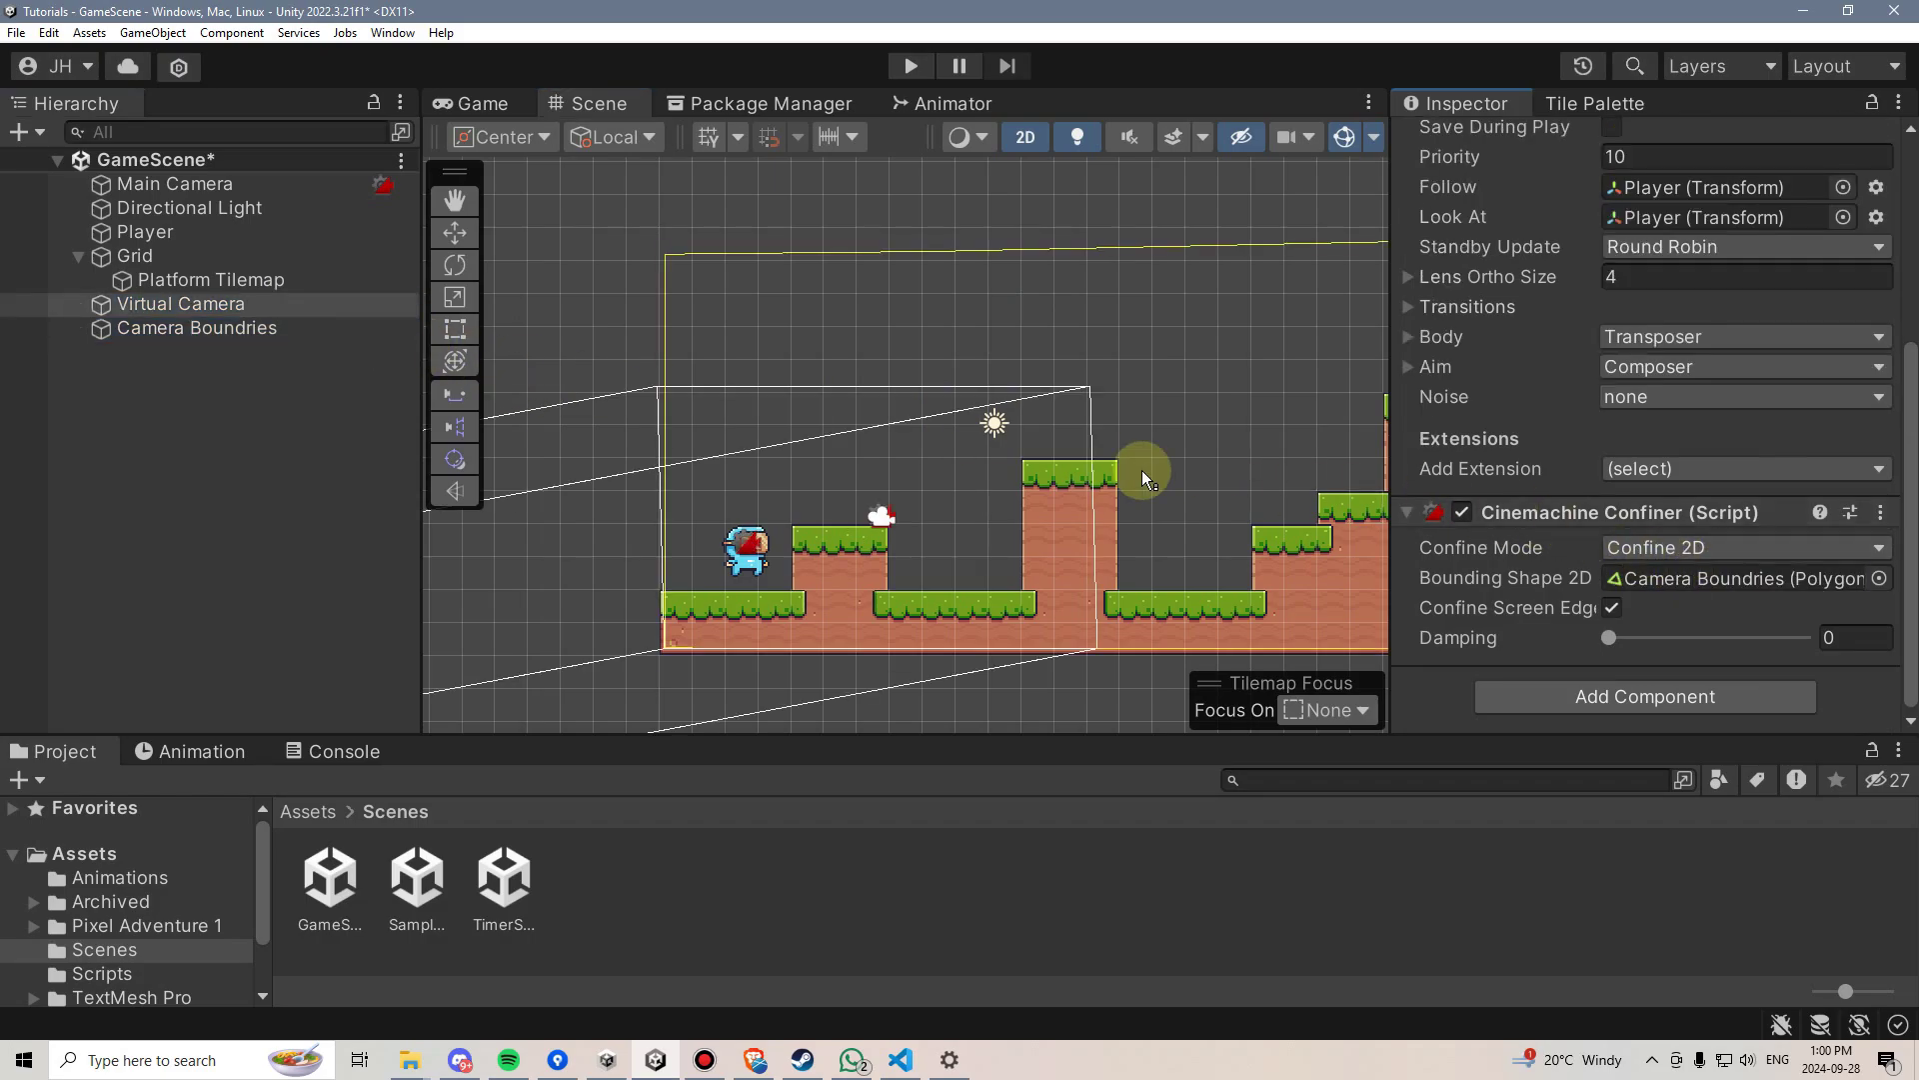
click(470, 104)
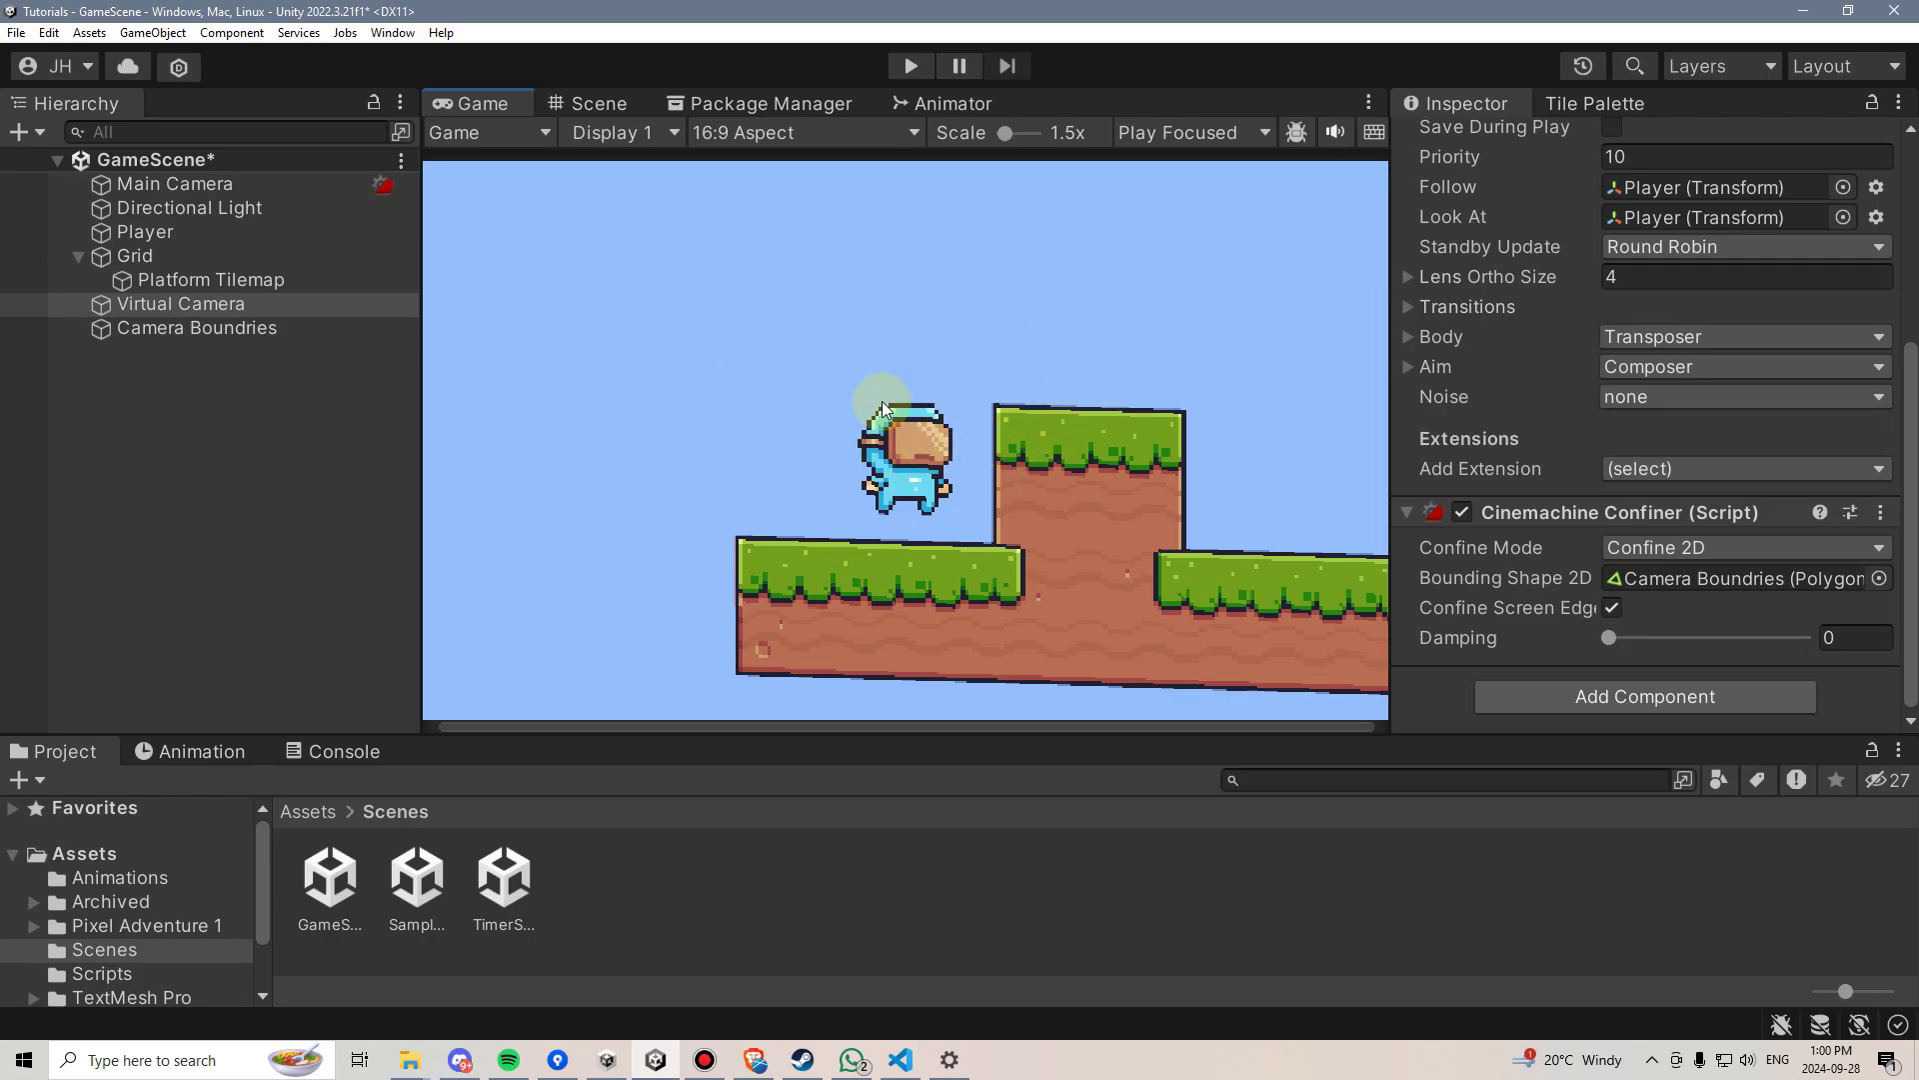
scroll(1550, 542, up, 5)
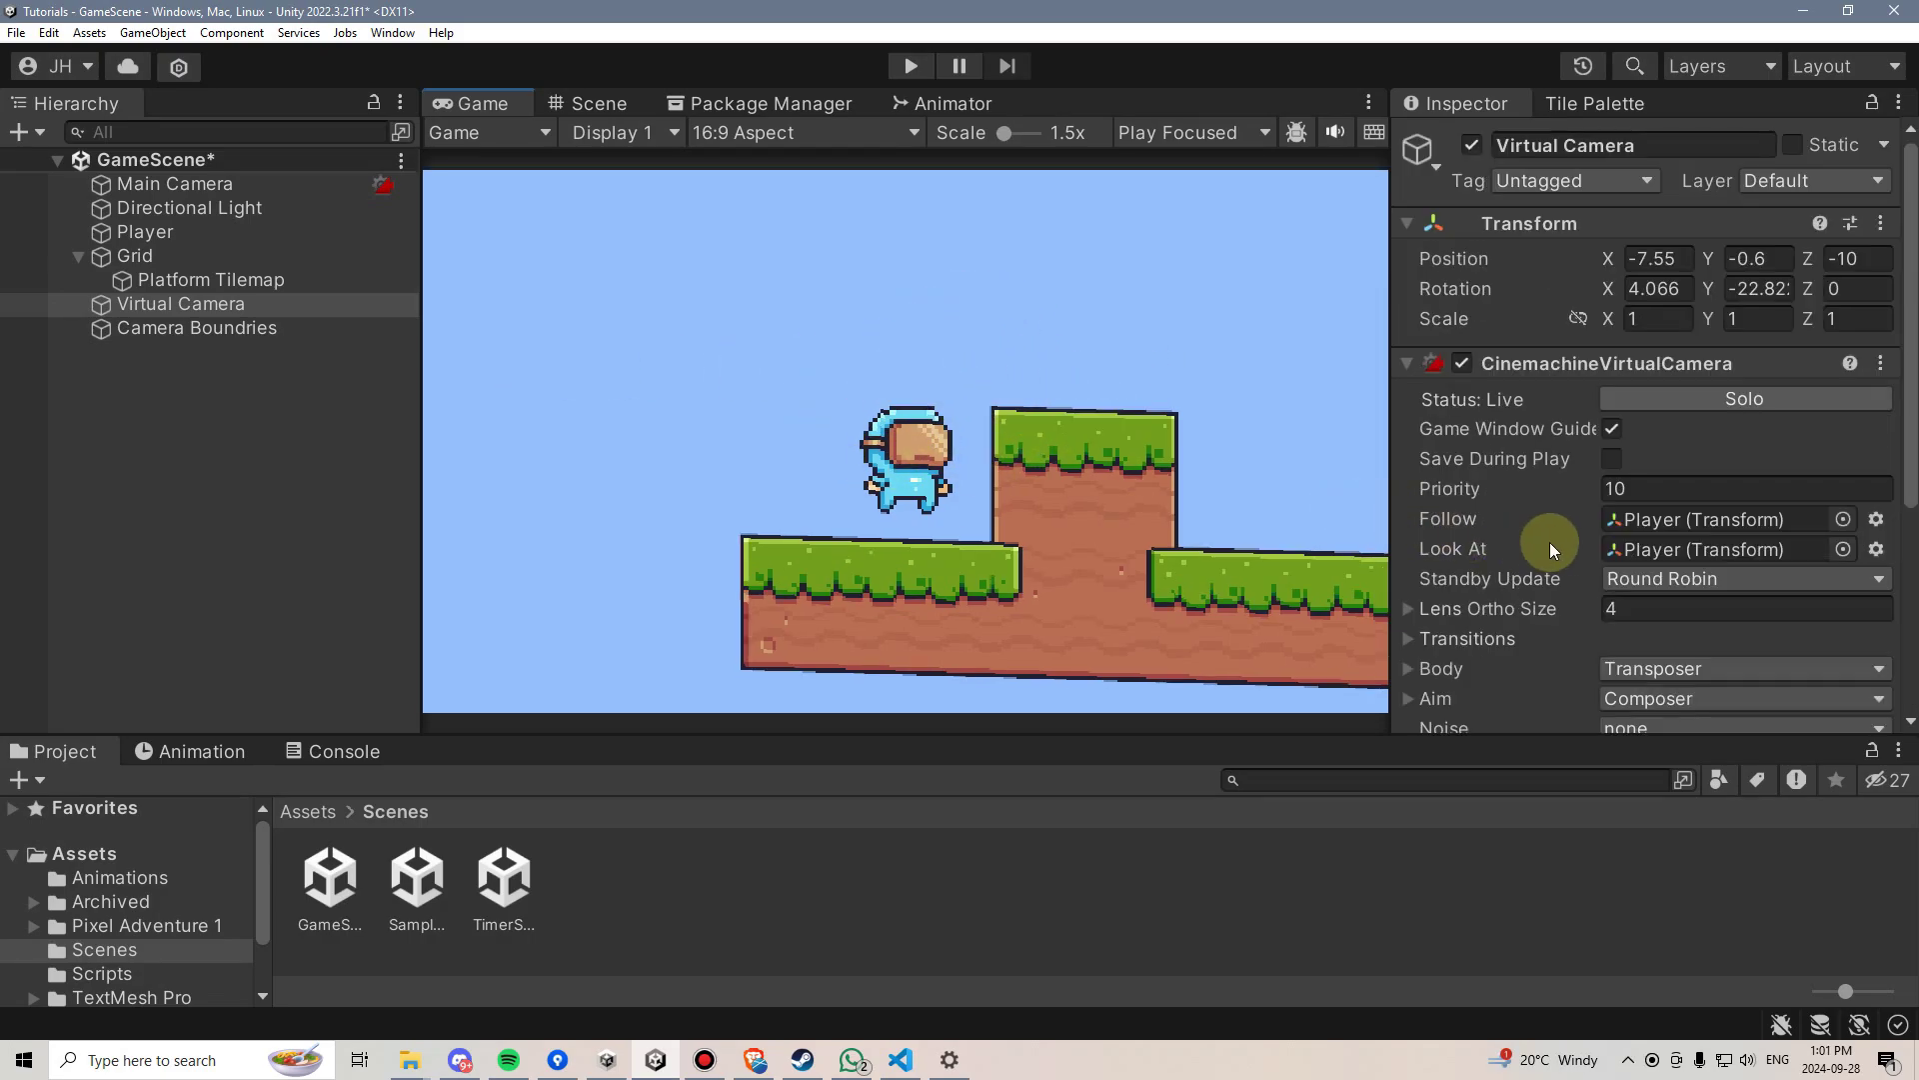
Step: Set the Virtual Camera's Aim to Do nothing and its X and Y rotation to 0
click(1651, 700)
click(1654, 725)
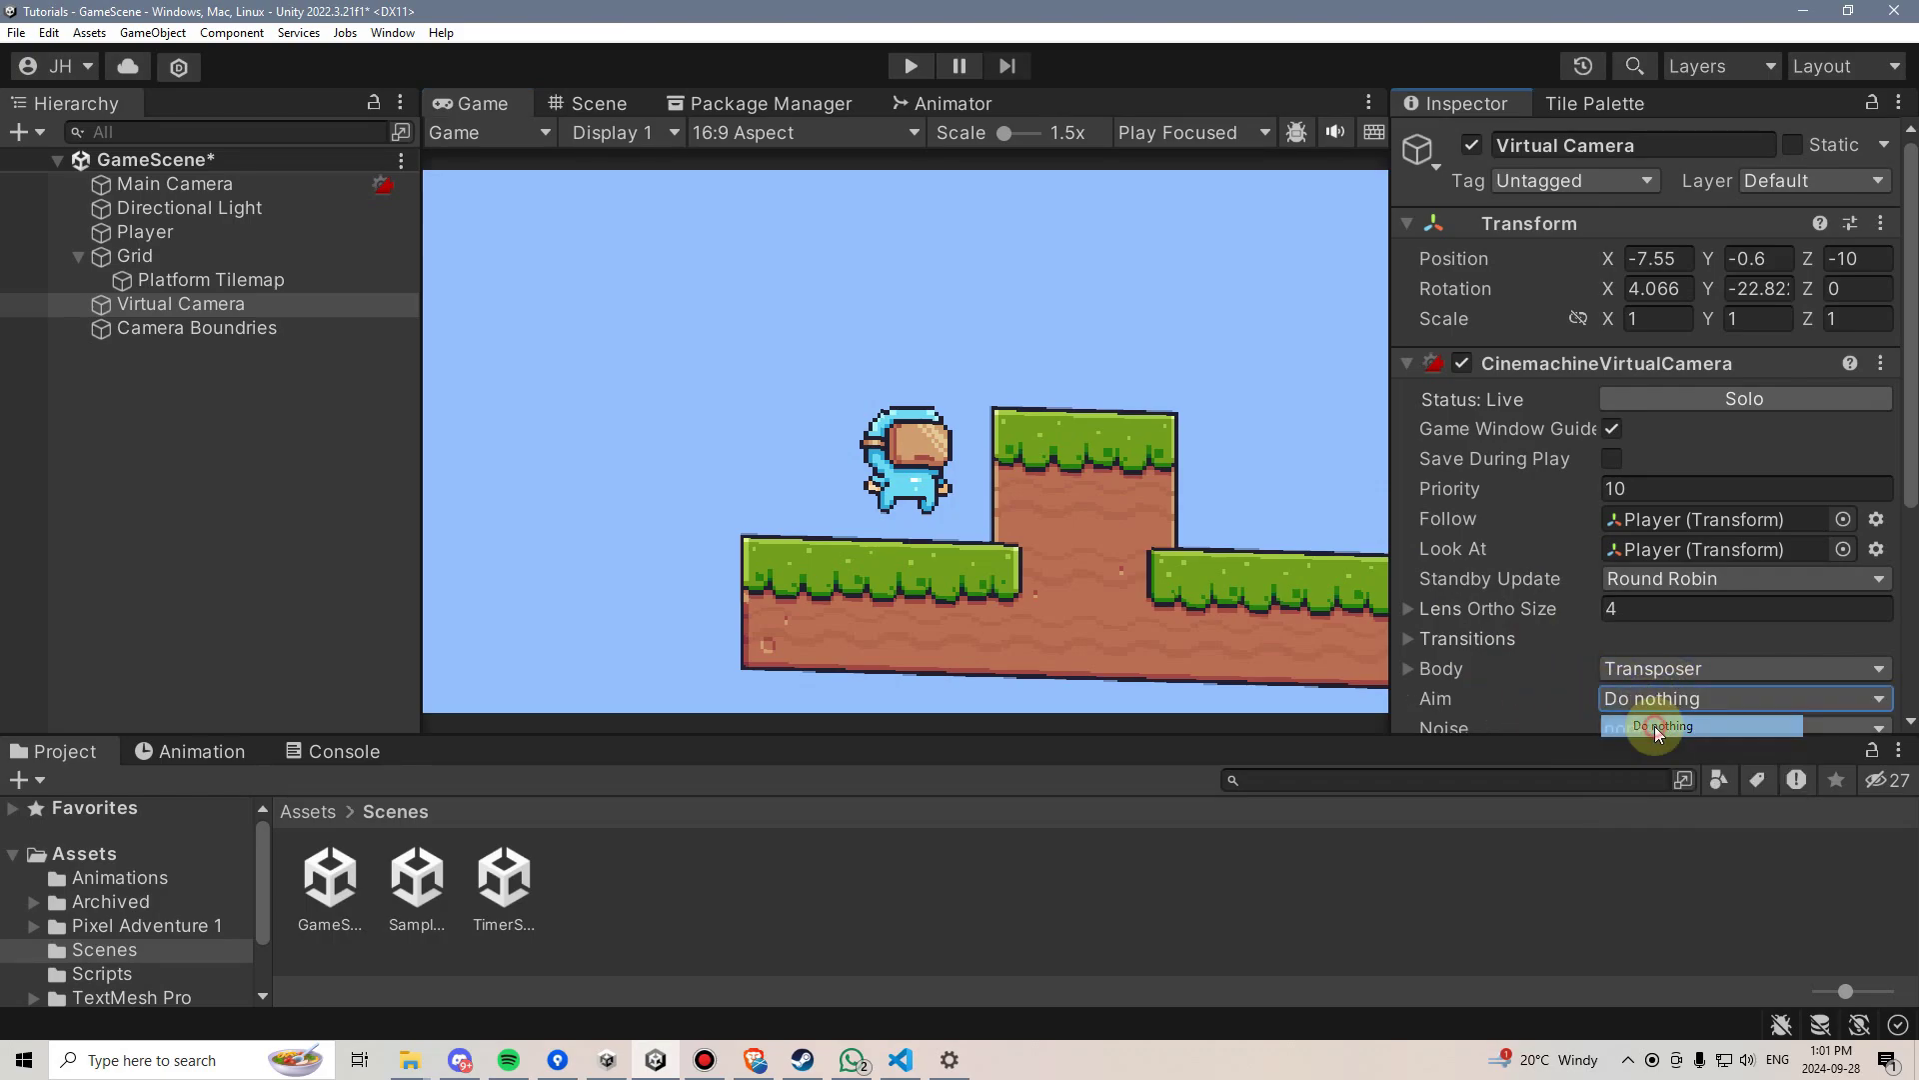
click(1669, 287)
text(0)
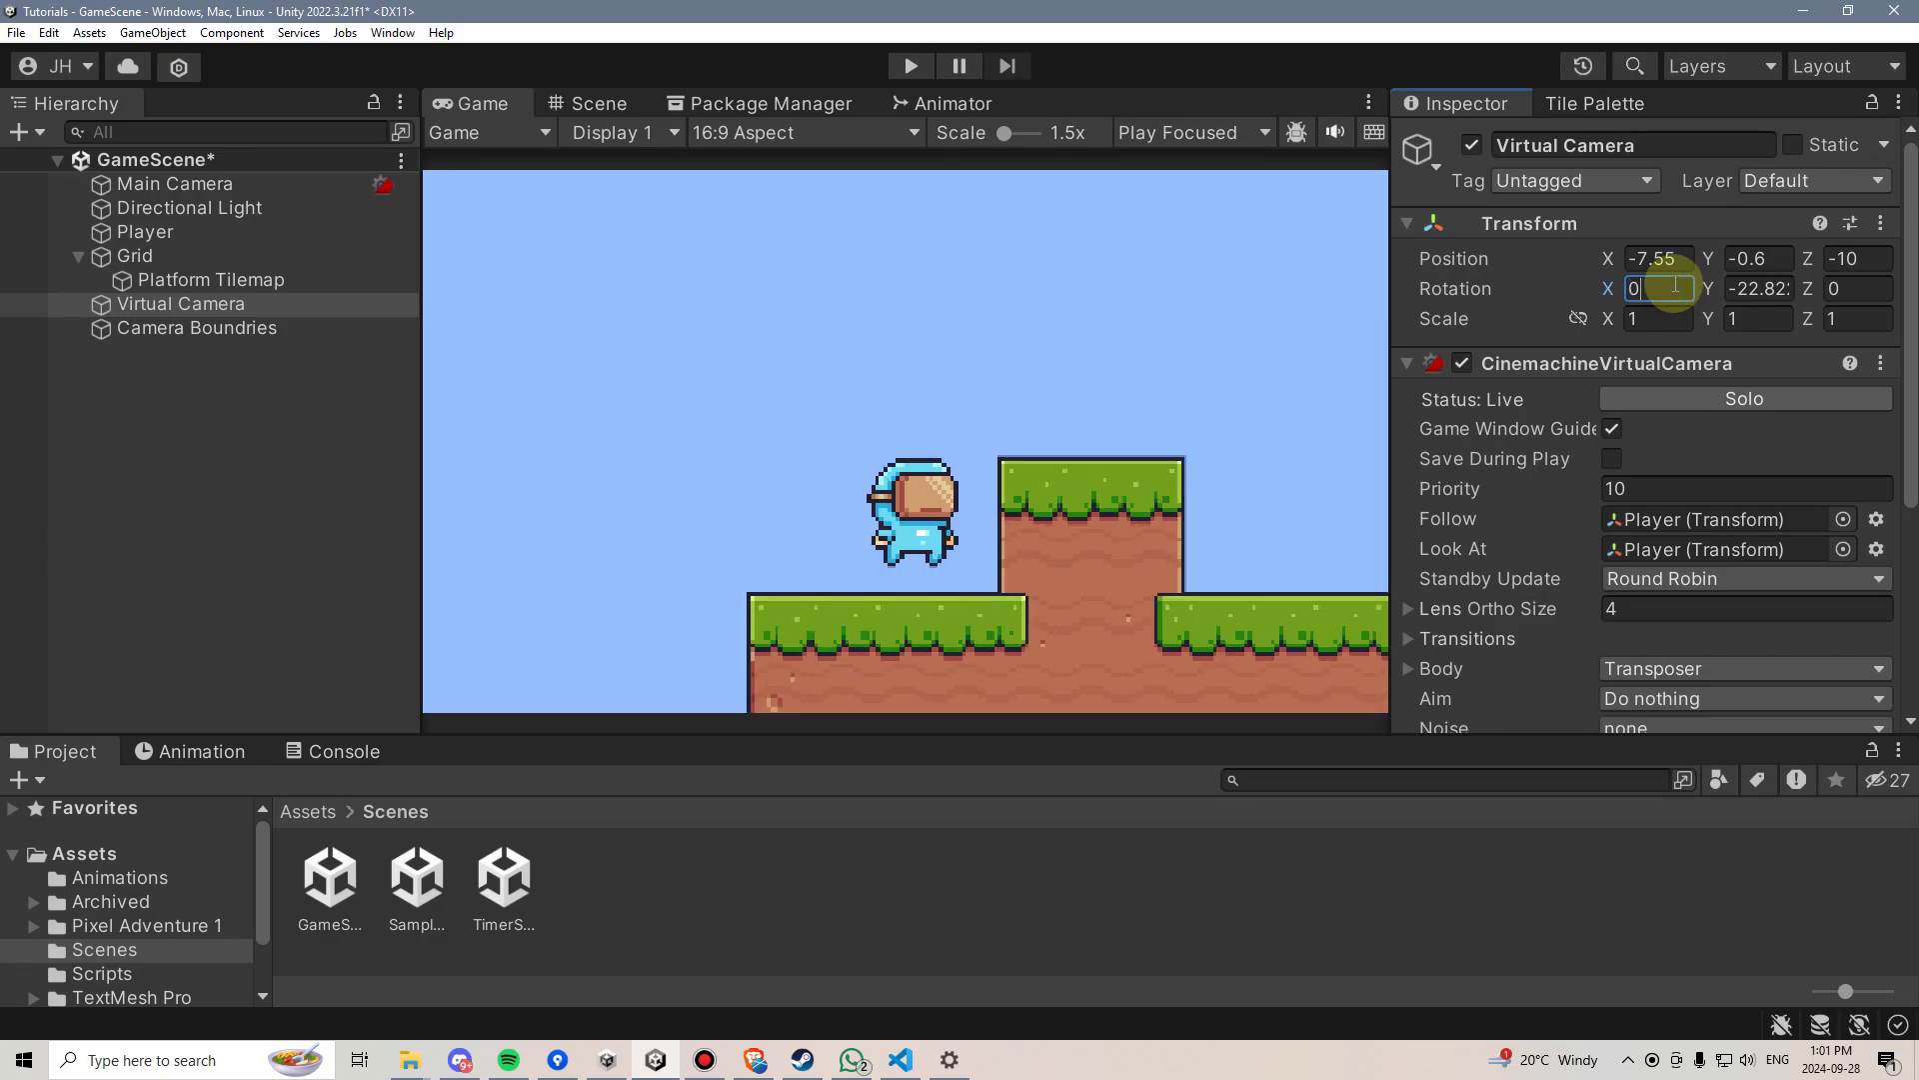
text(0)
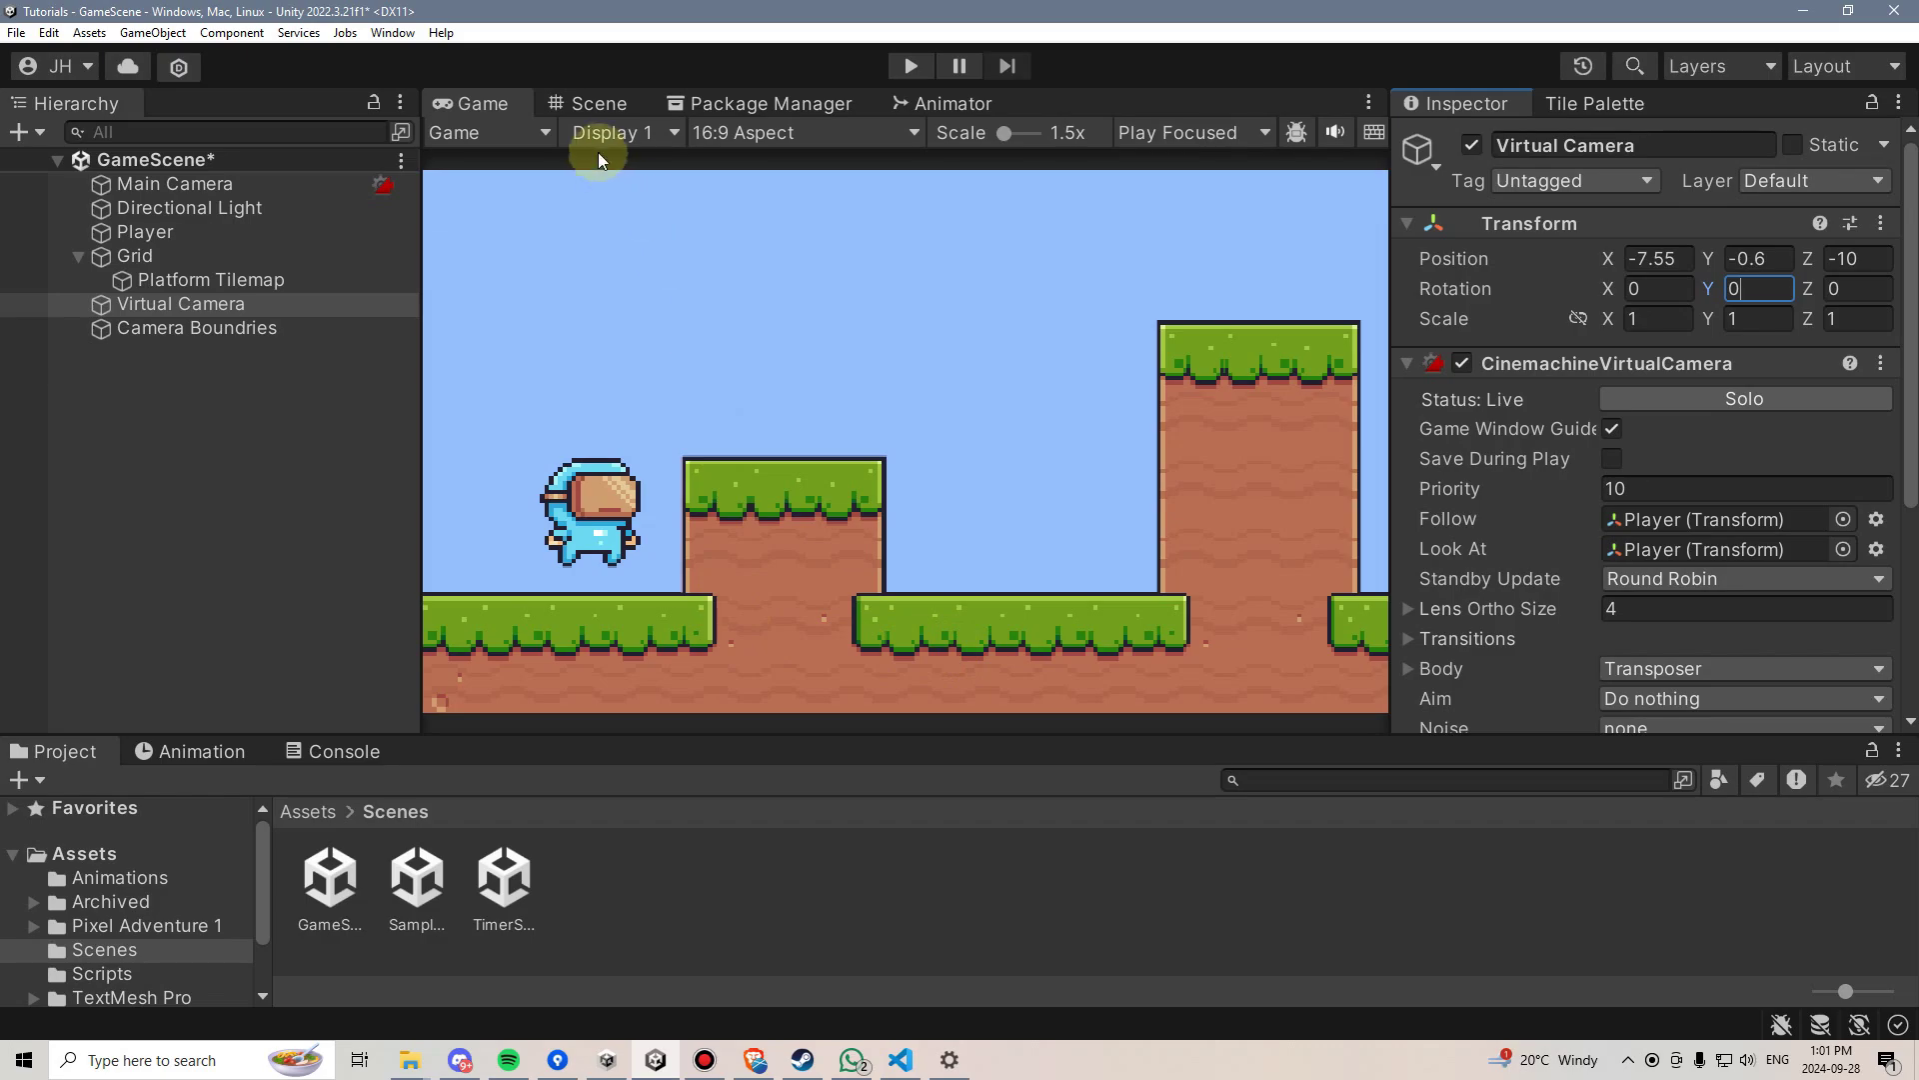
Step: Paint a tall wall of grass-topped terrain tiles on the Platform Tilemap along the level's left edge, extending past the camera boundary
click(605, 104)
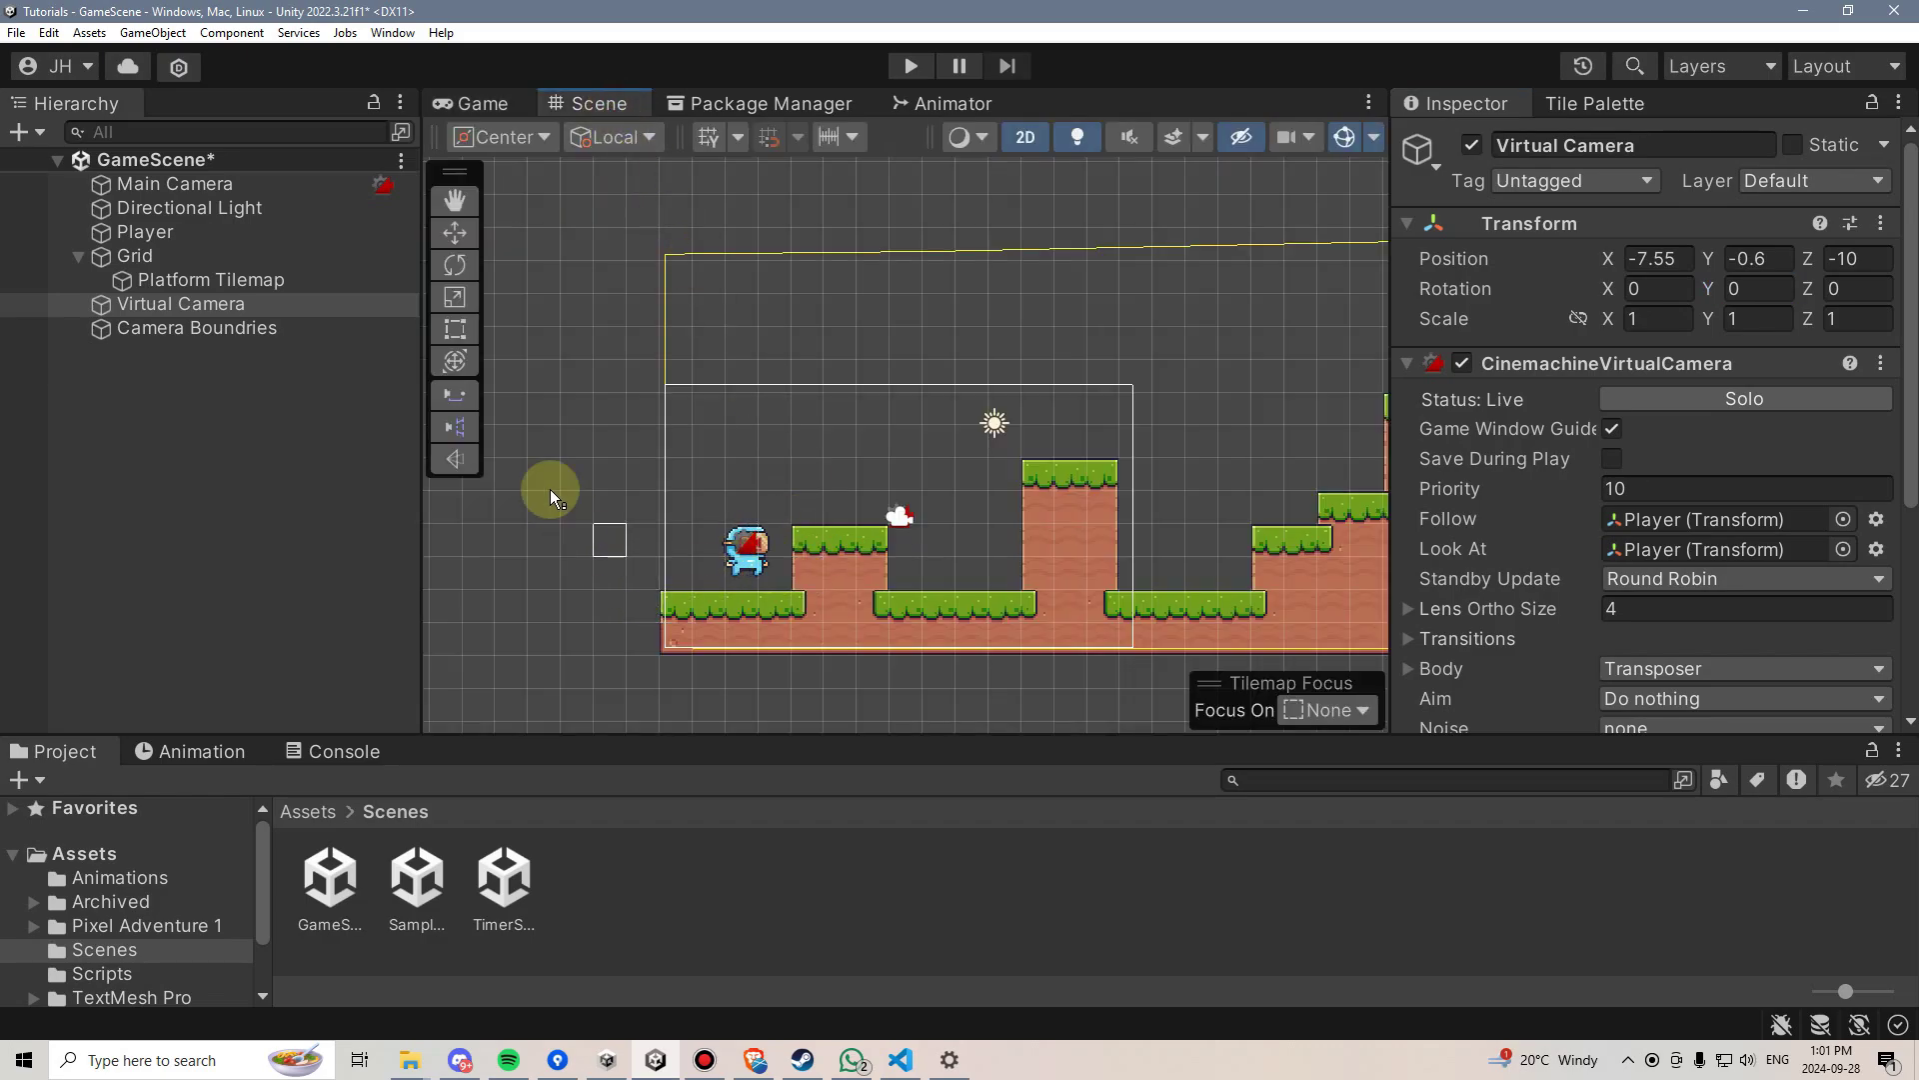
click(1567, 105)
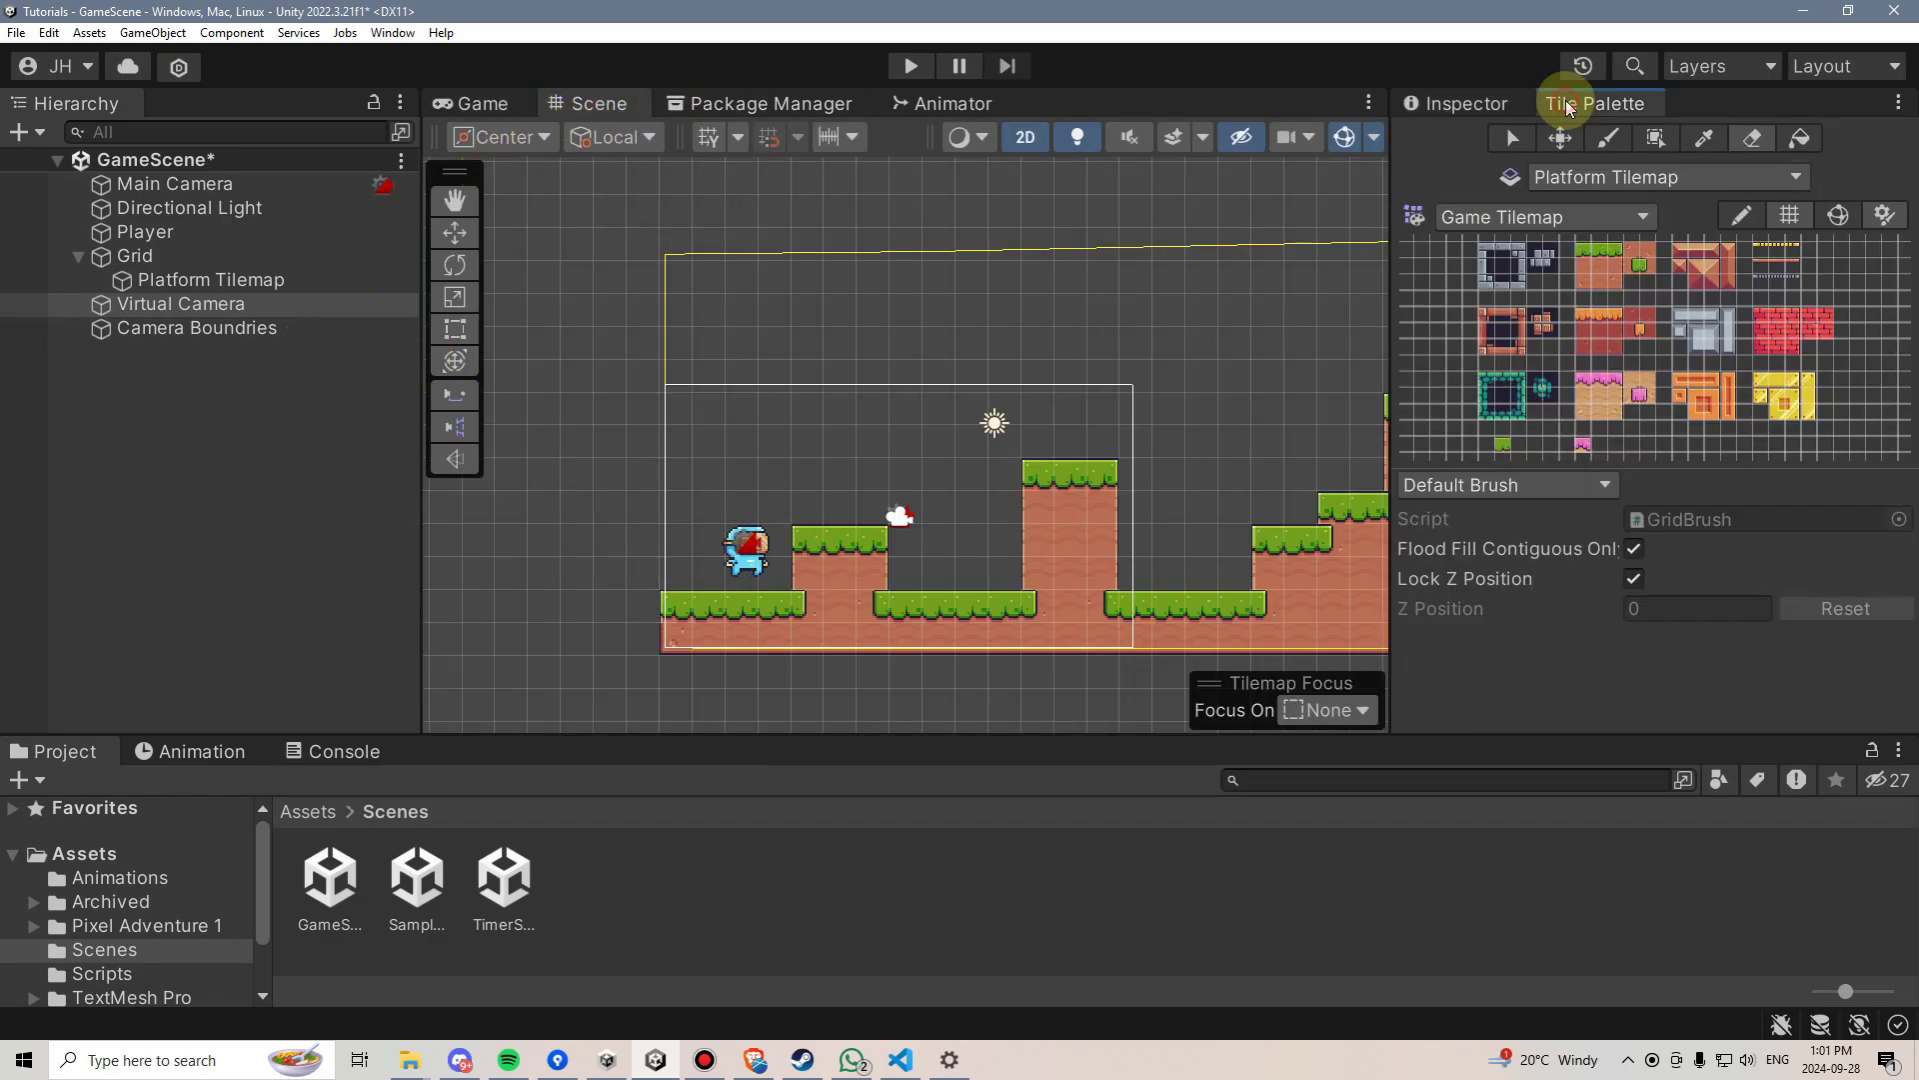
click(1503, 445)
drag(670, 604, 653, 309)
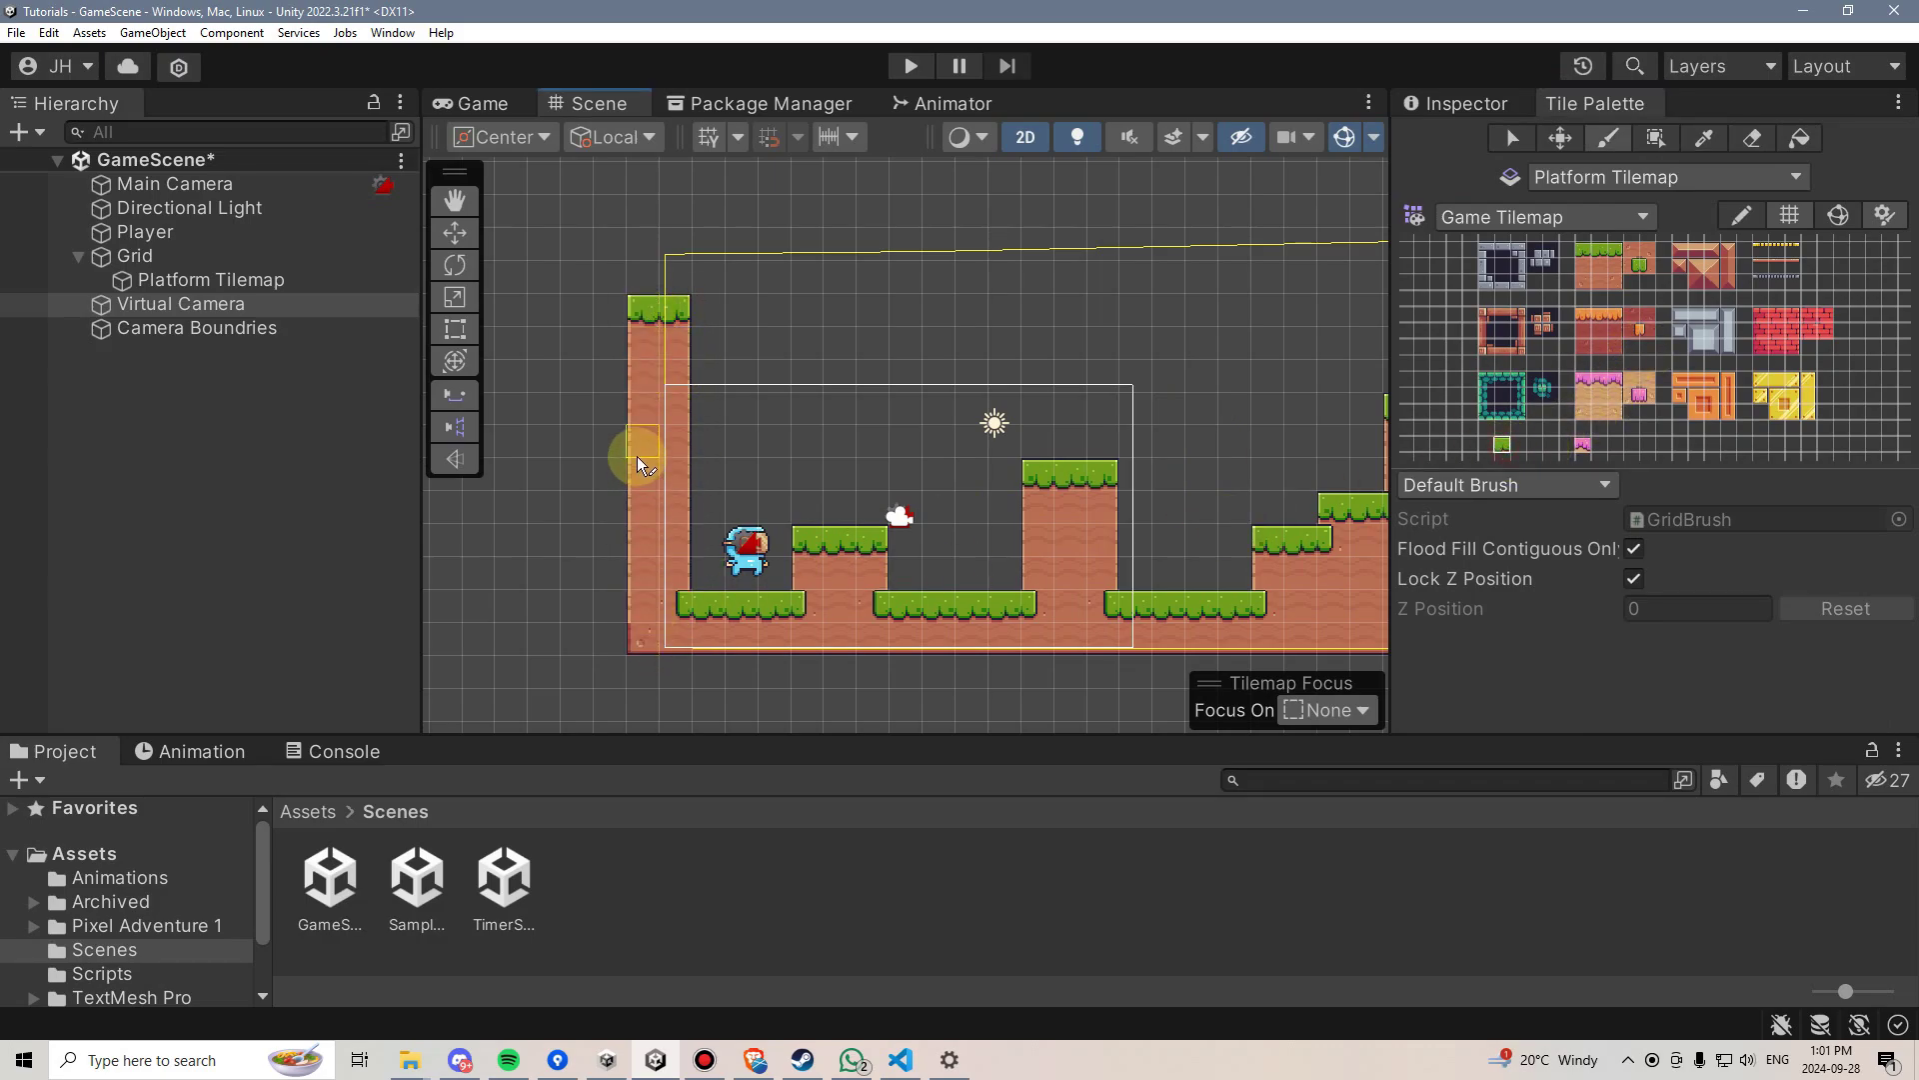
drag(622, 522, 622, 350)
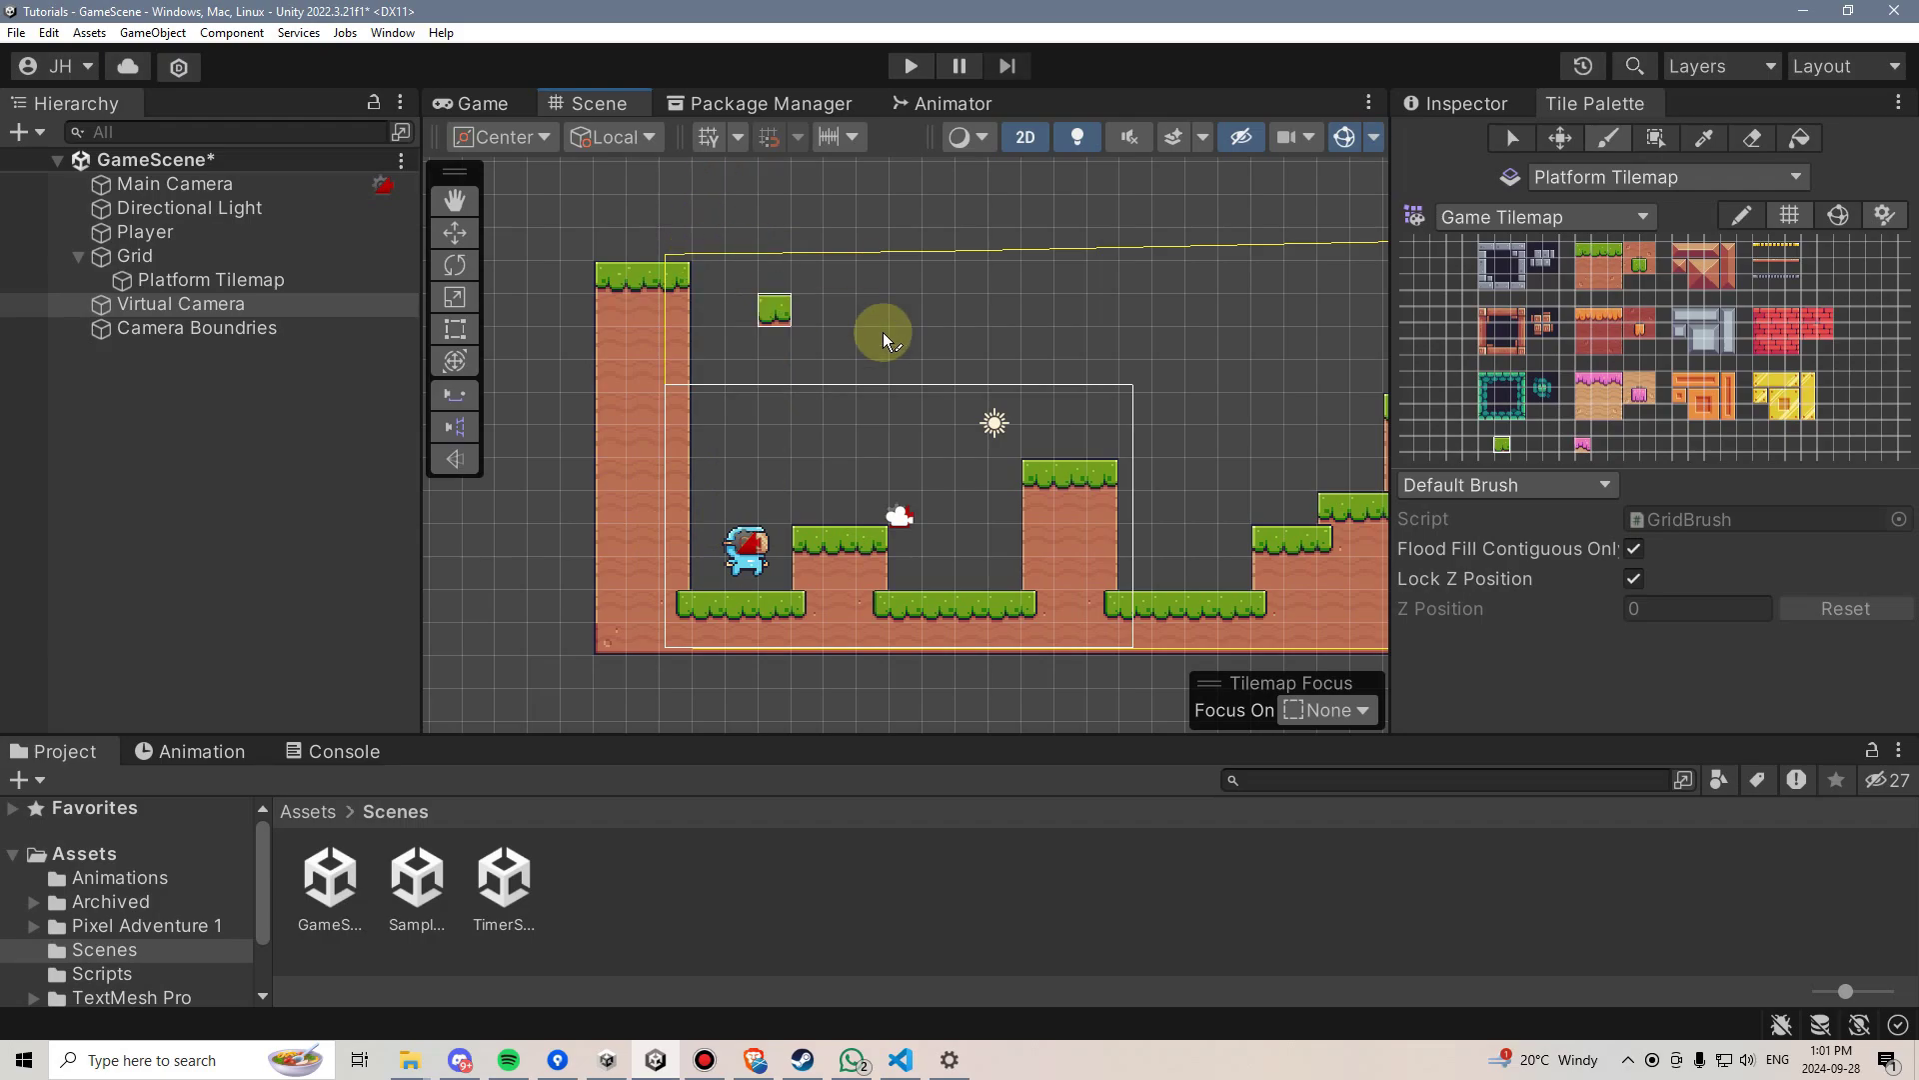
Step: Paint a matching tall terrain wall at the level's right end and erase the stray tiles beside it
middle_drag(1094, 362, 586, 381)
middle_drag(1073, 318, 699, 386)
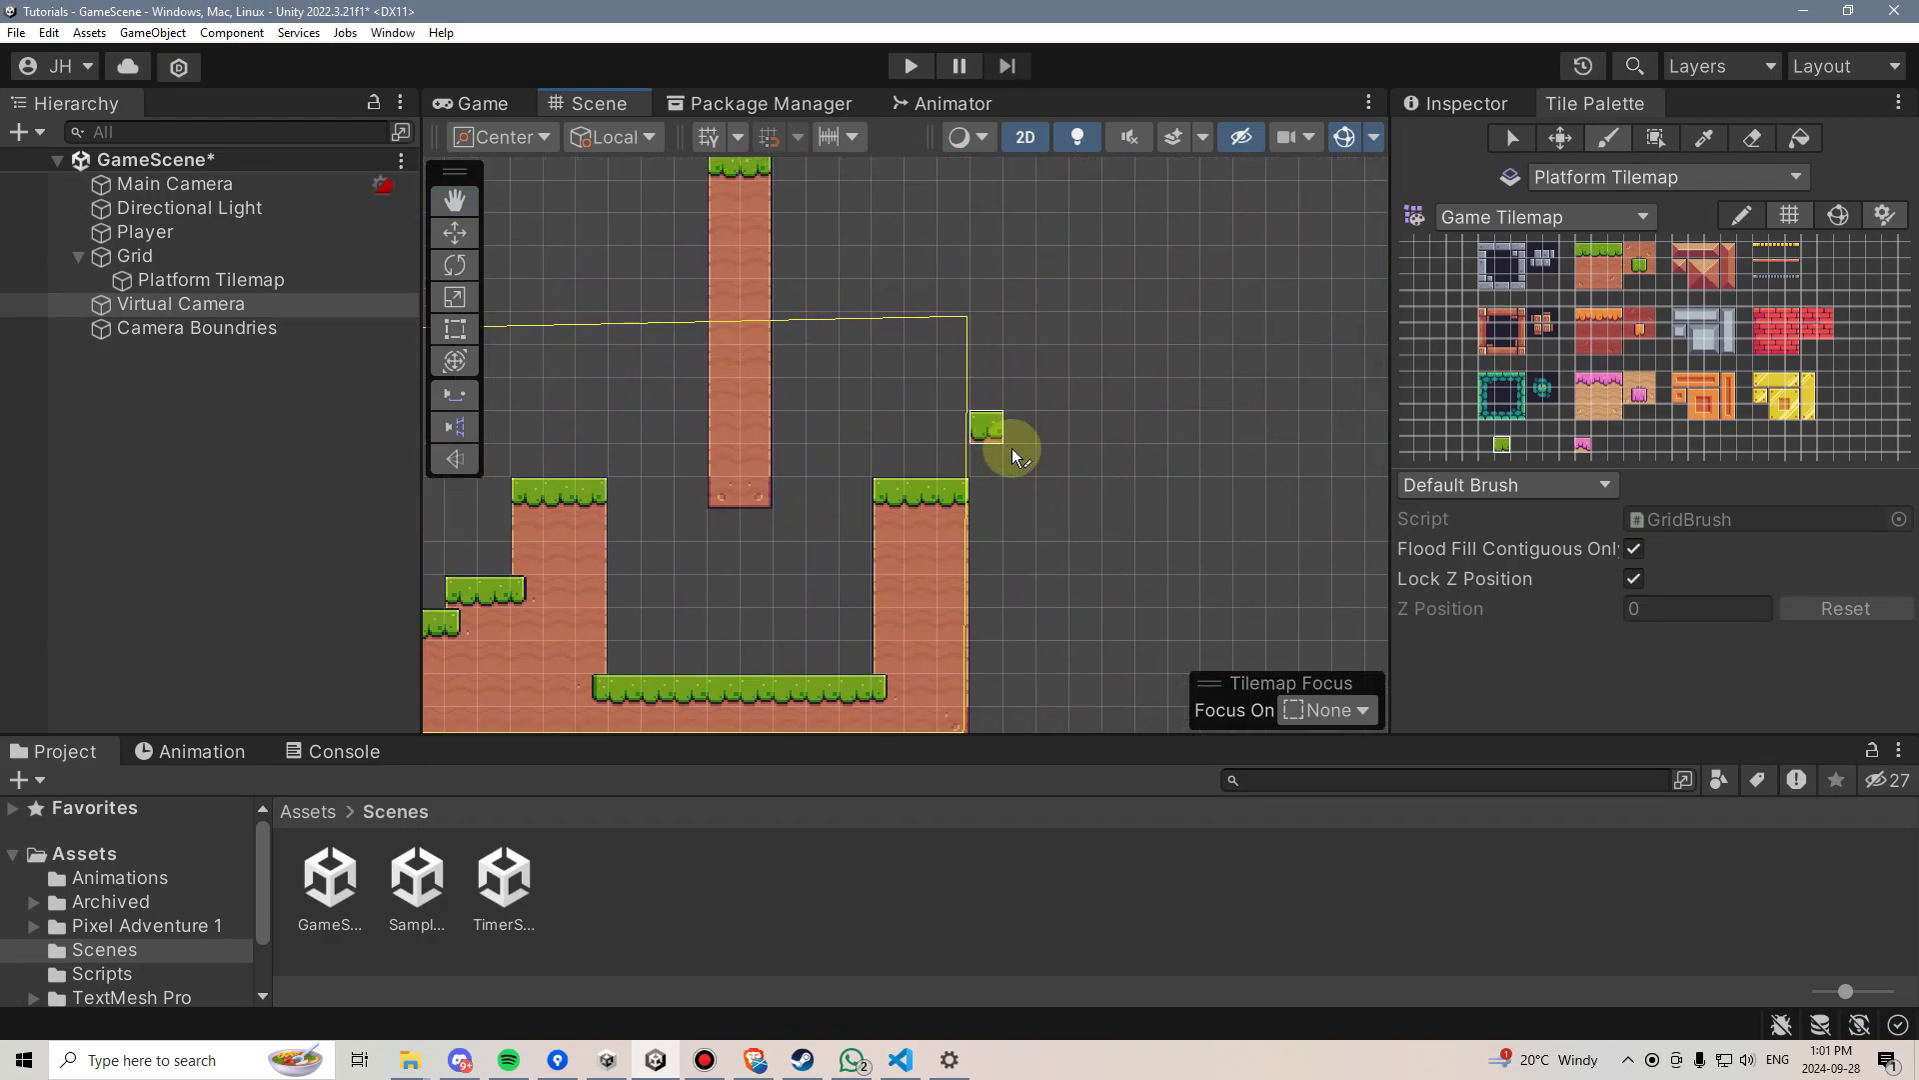
mouse_move(976, 463)
mouse_down()
mouse_move(989, 257)
mouse_move(1012, 667)
mouse_up()
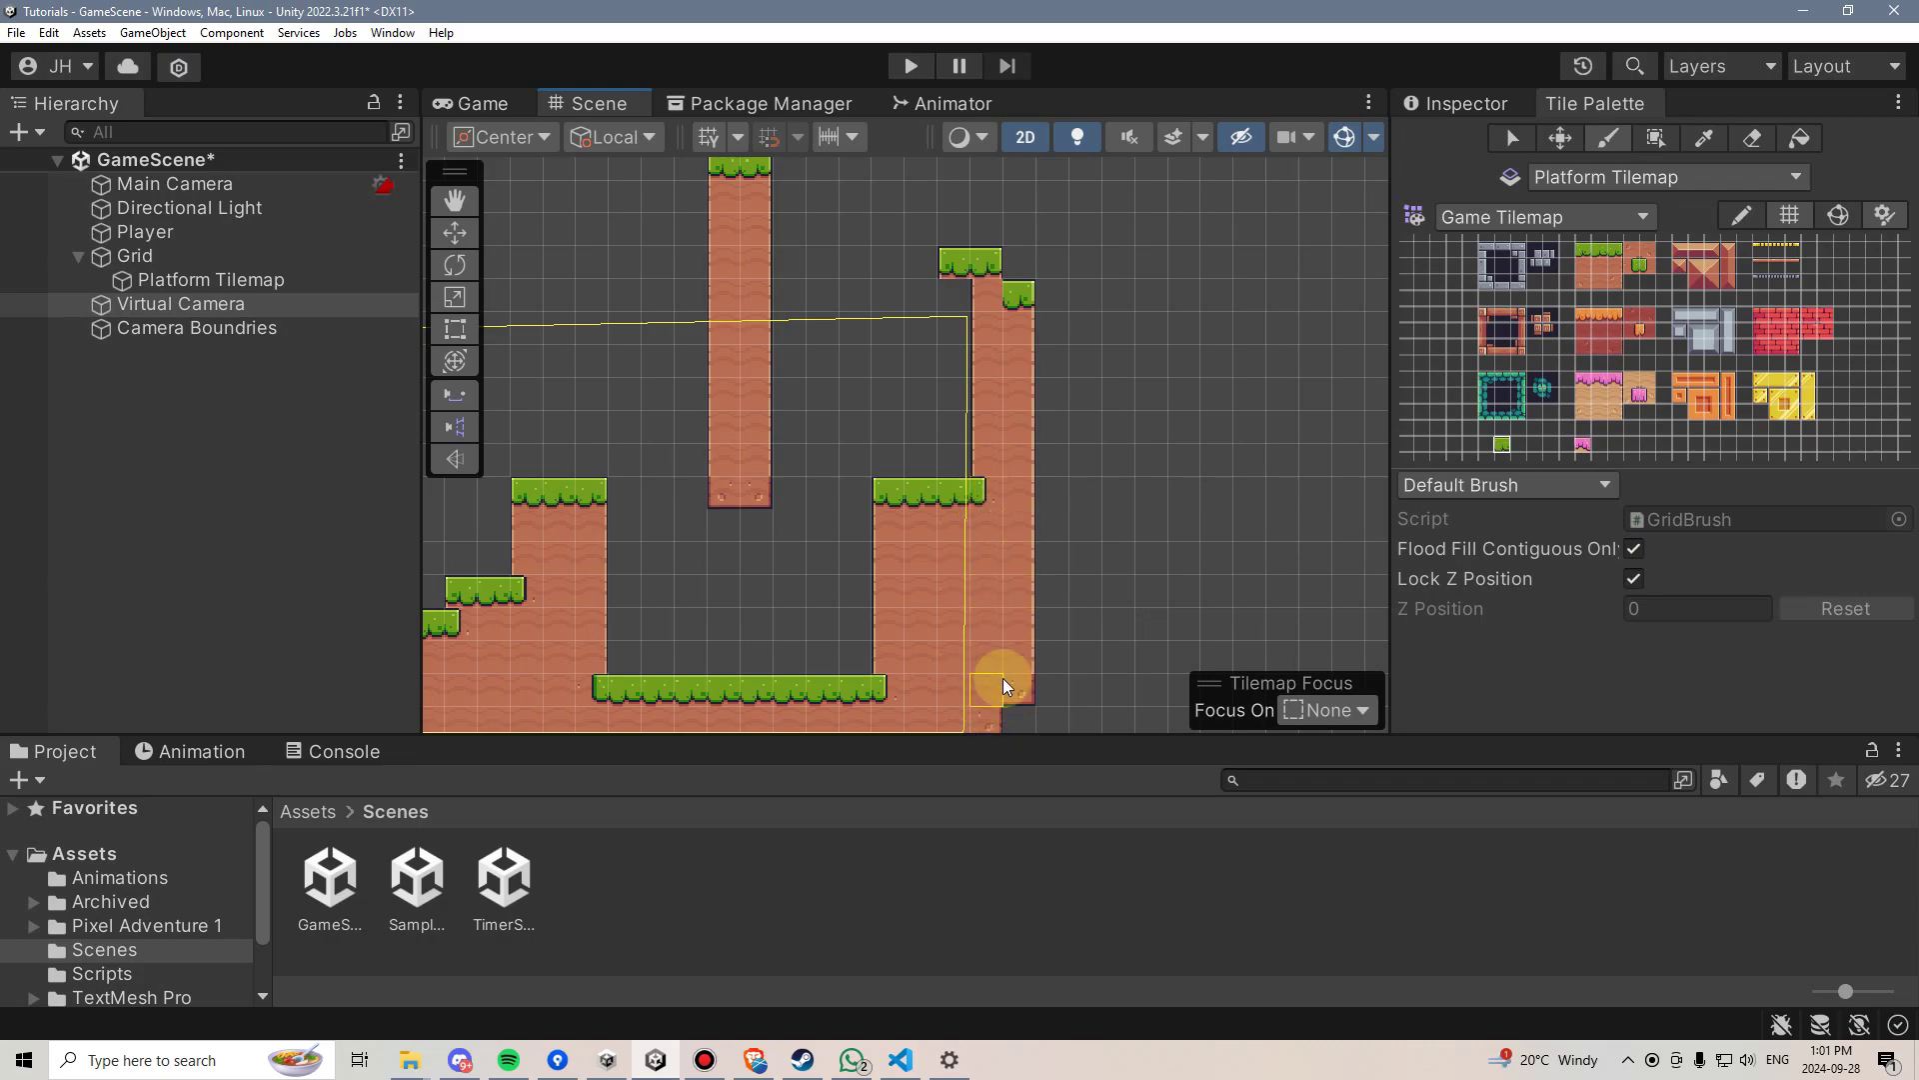
mouse_move(1002, 248)
mouse_down()
mouse_move(1011, 174)
mouse_move(981, 231)
mouse_up()
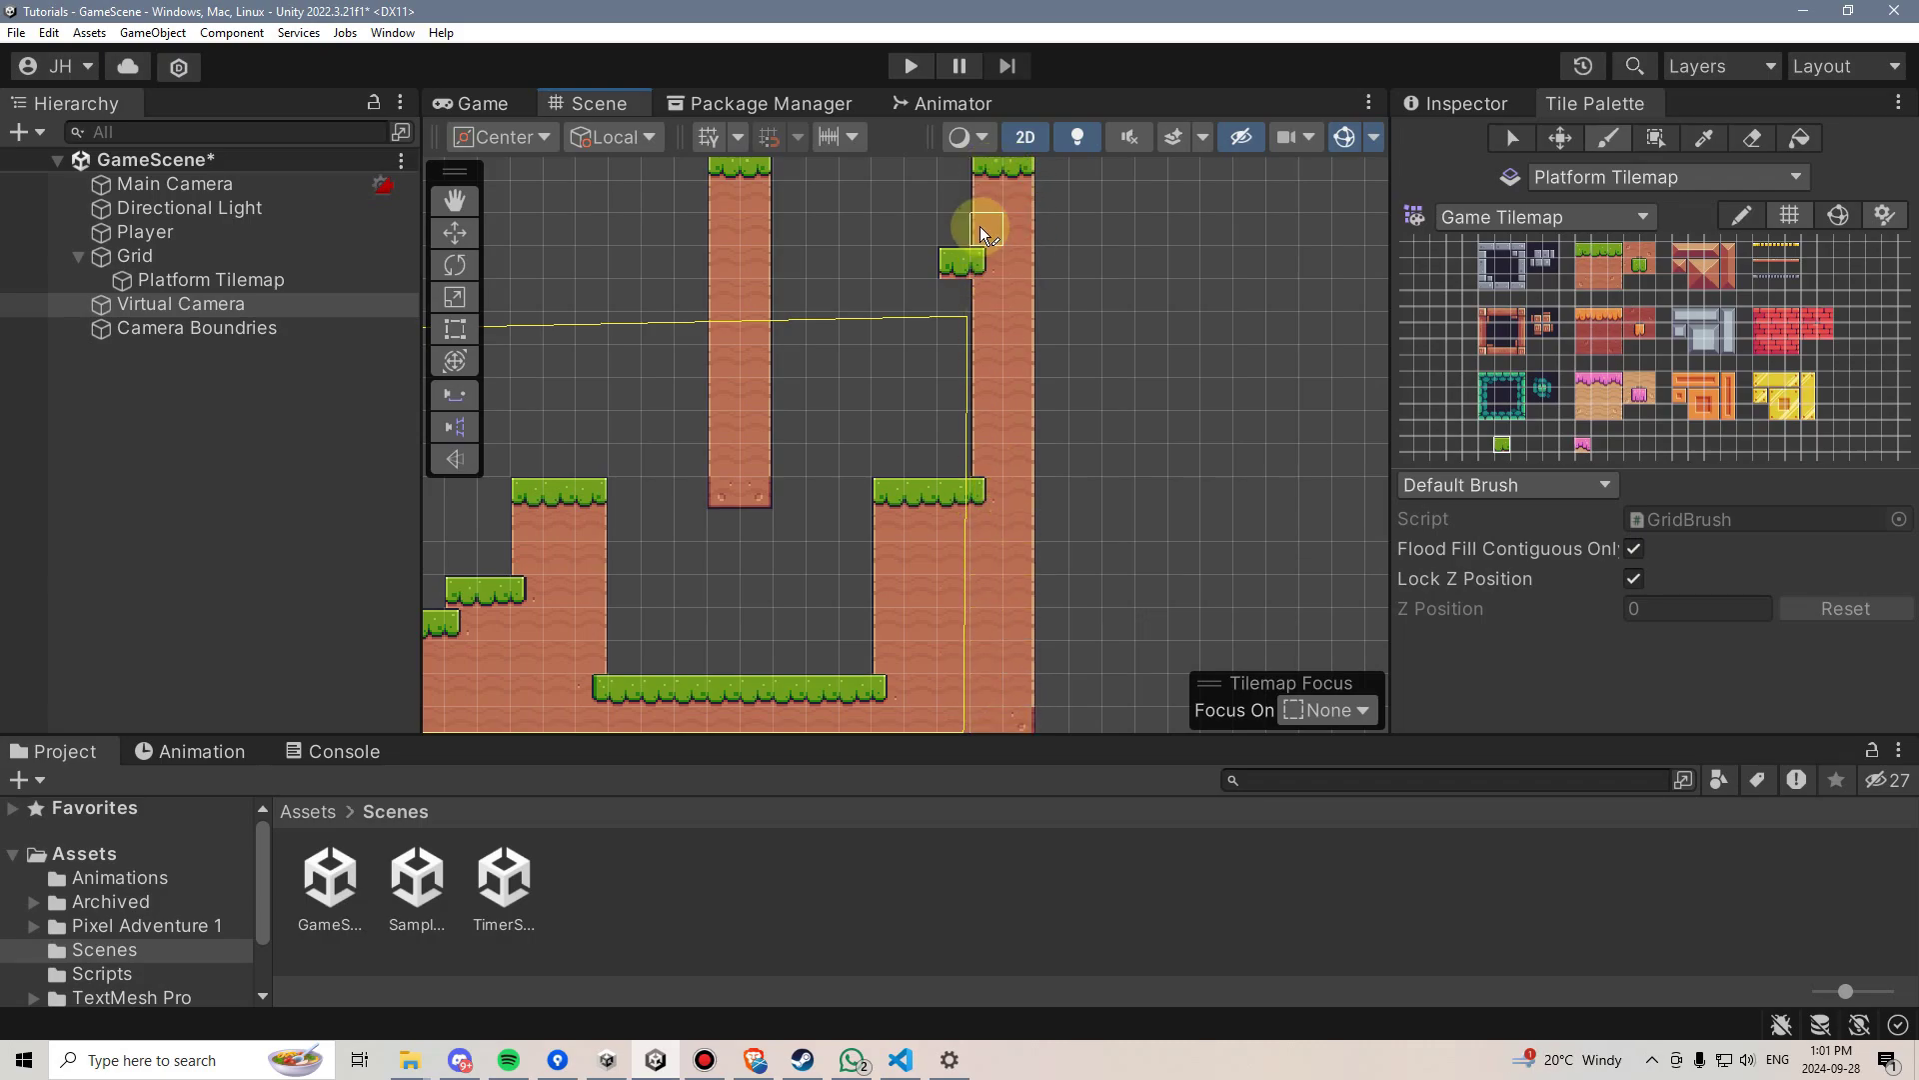
shift+click(961, 257)
Step: Play the scene, running and jumping the player across the level to test the camera's following and confinement
middle_drag(848, 320, 836, 273)
middle_drag(750, 436, 1365, 479)
click(909, 66)
key(space)
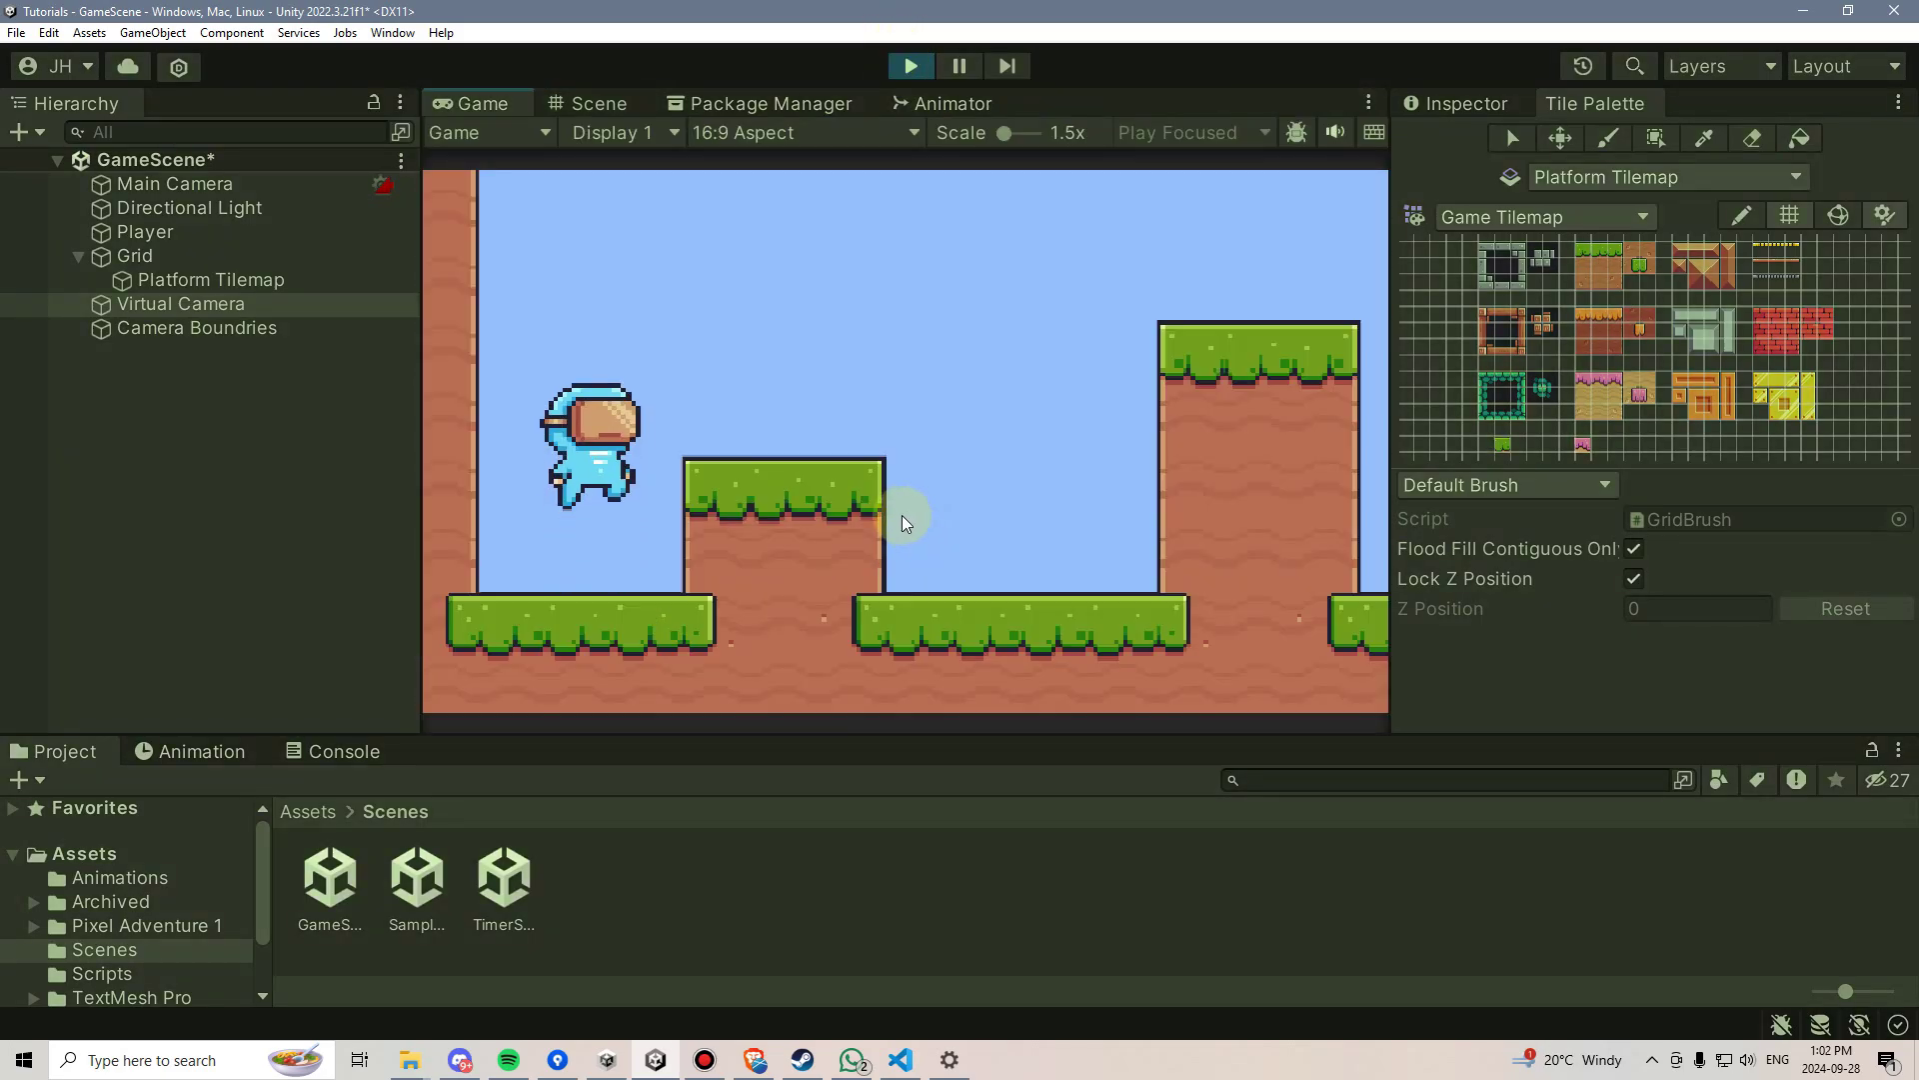
key(d)
key(space)
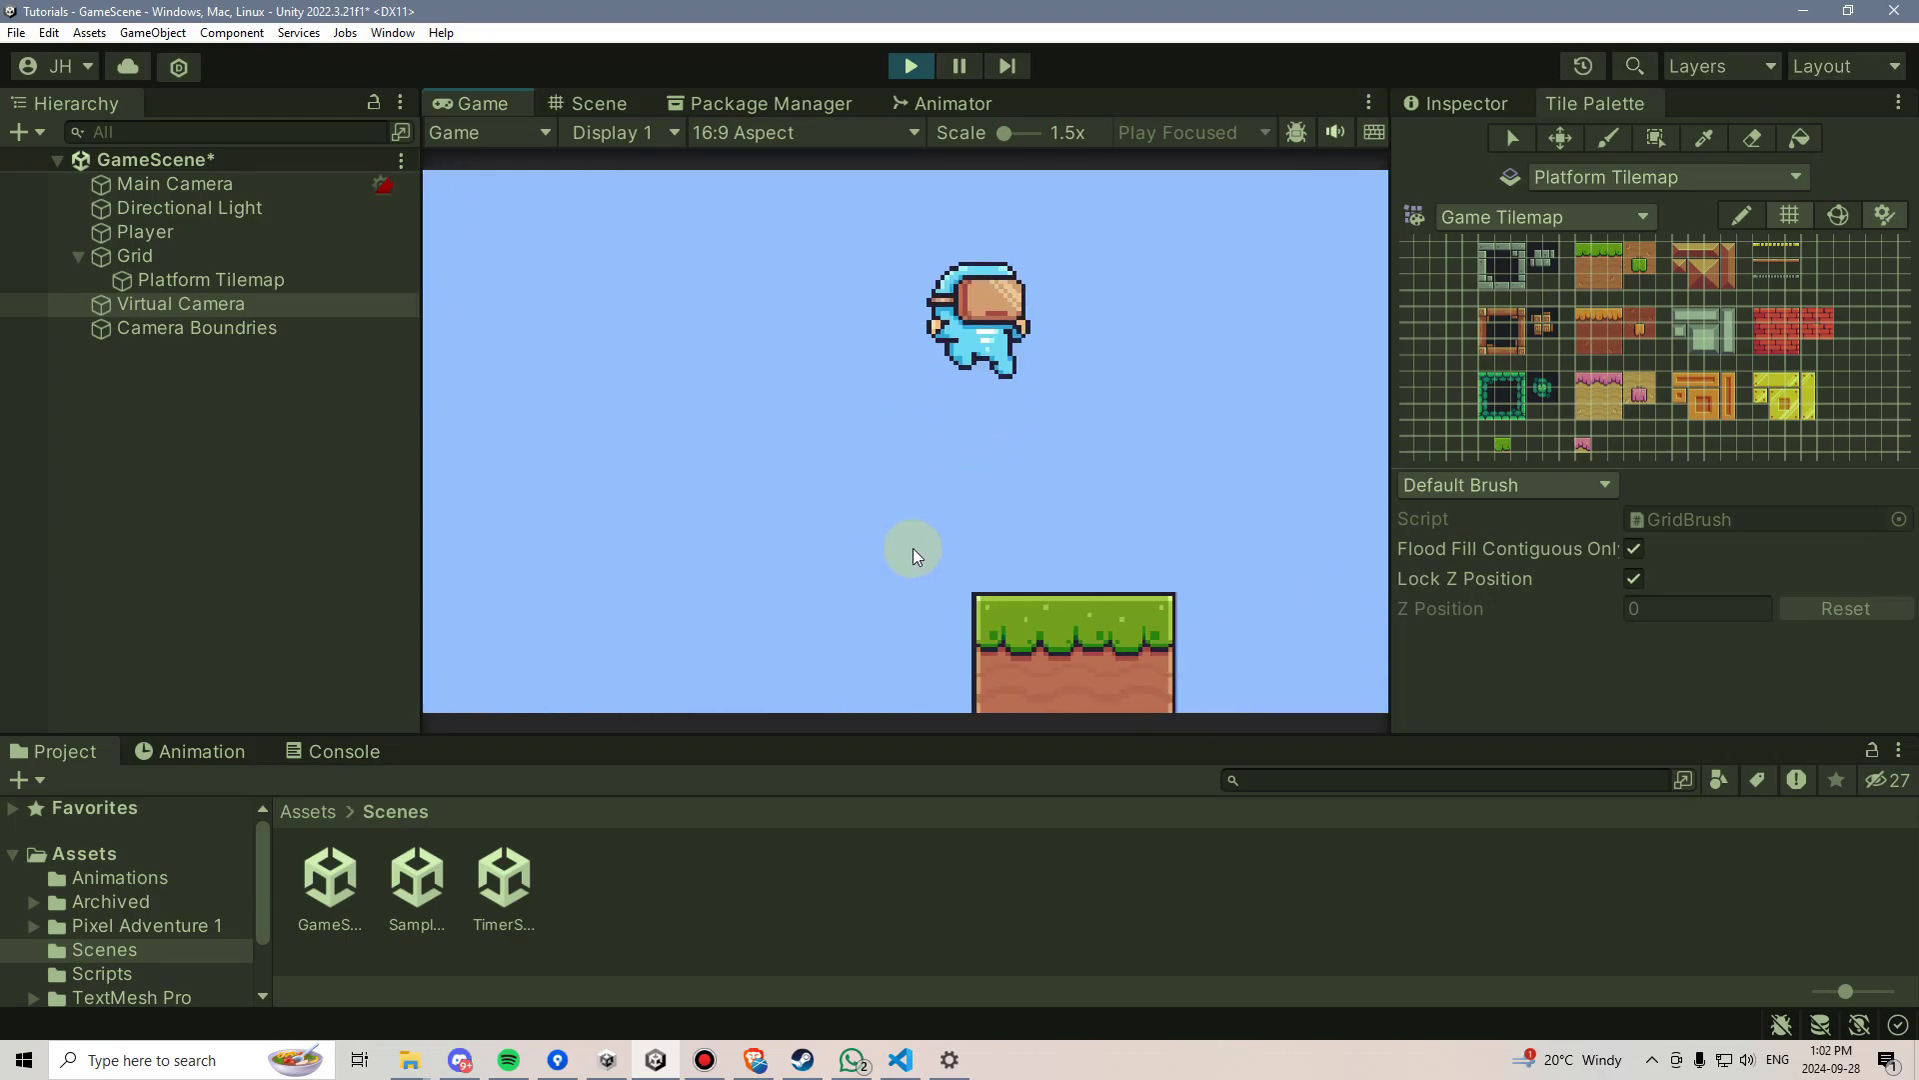
key(space)
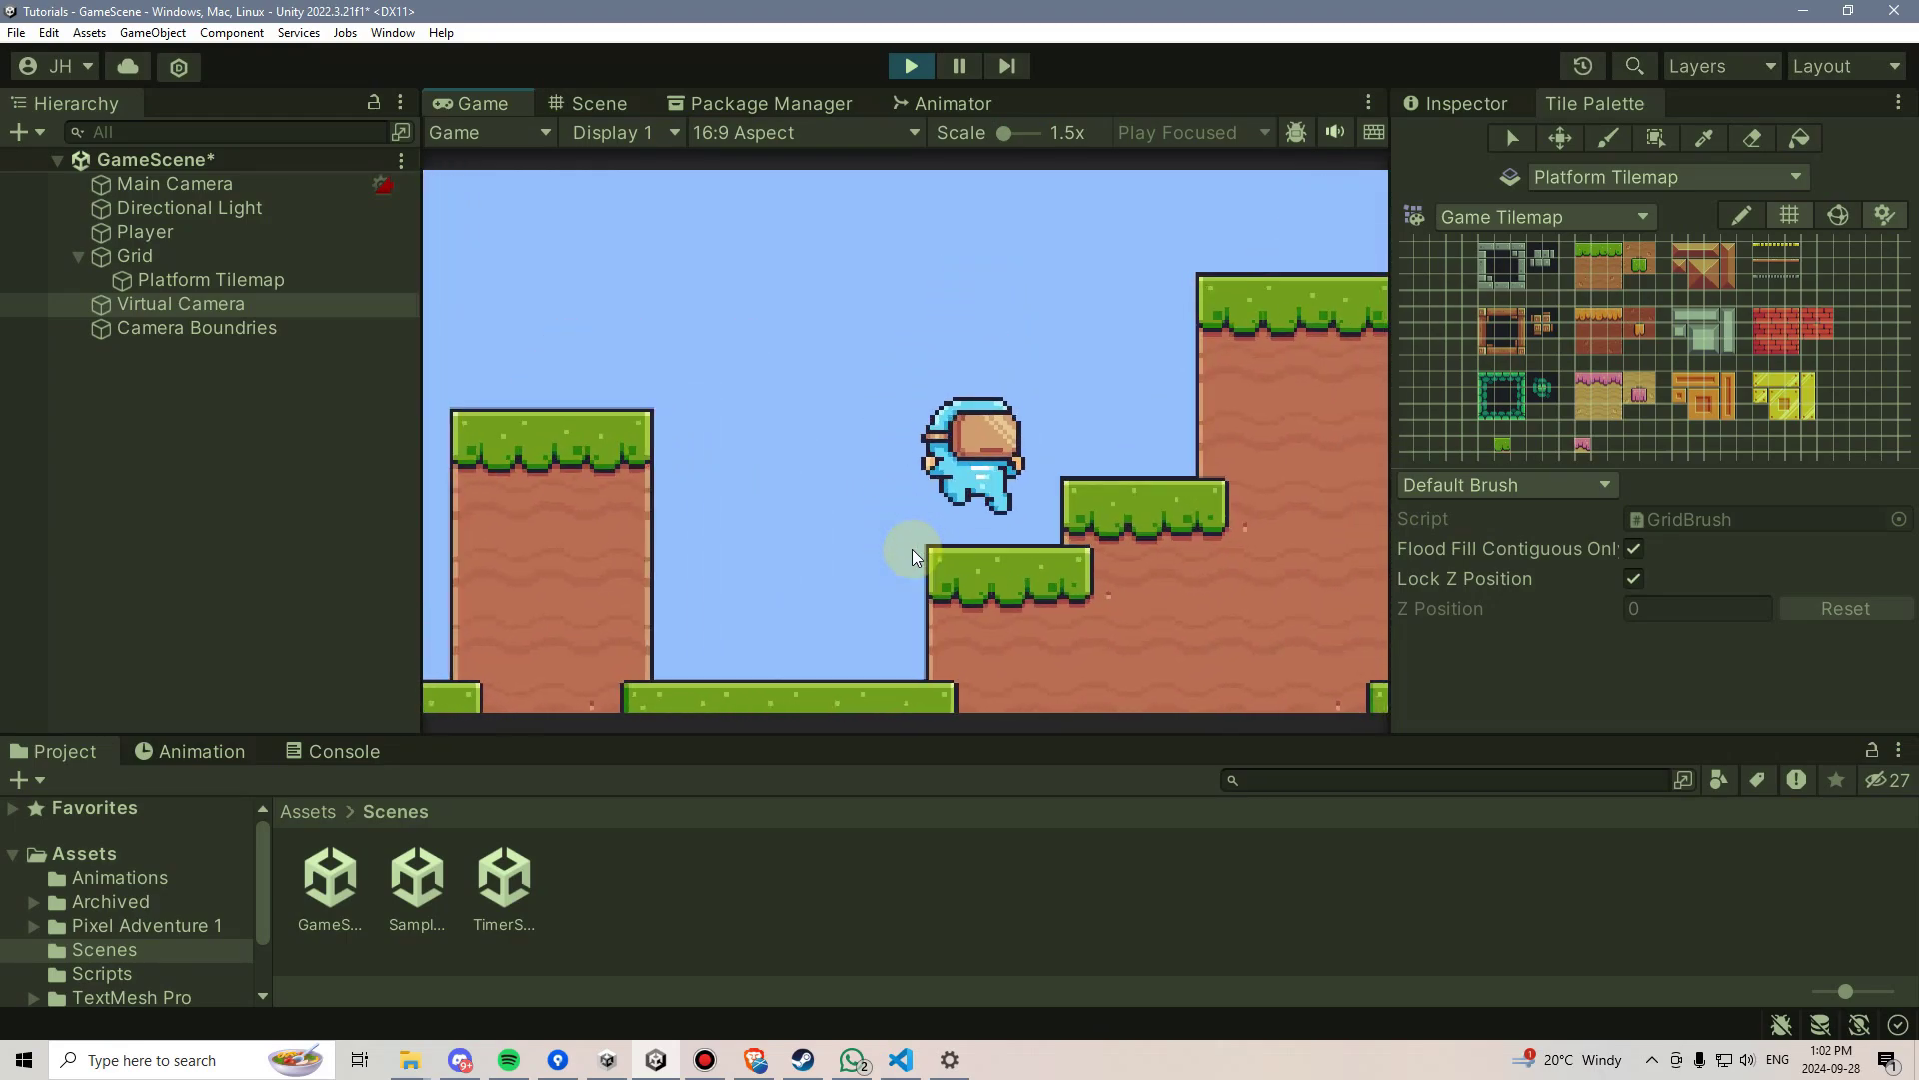
key(space)
key(space)
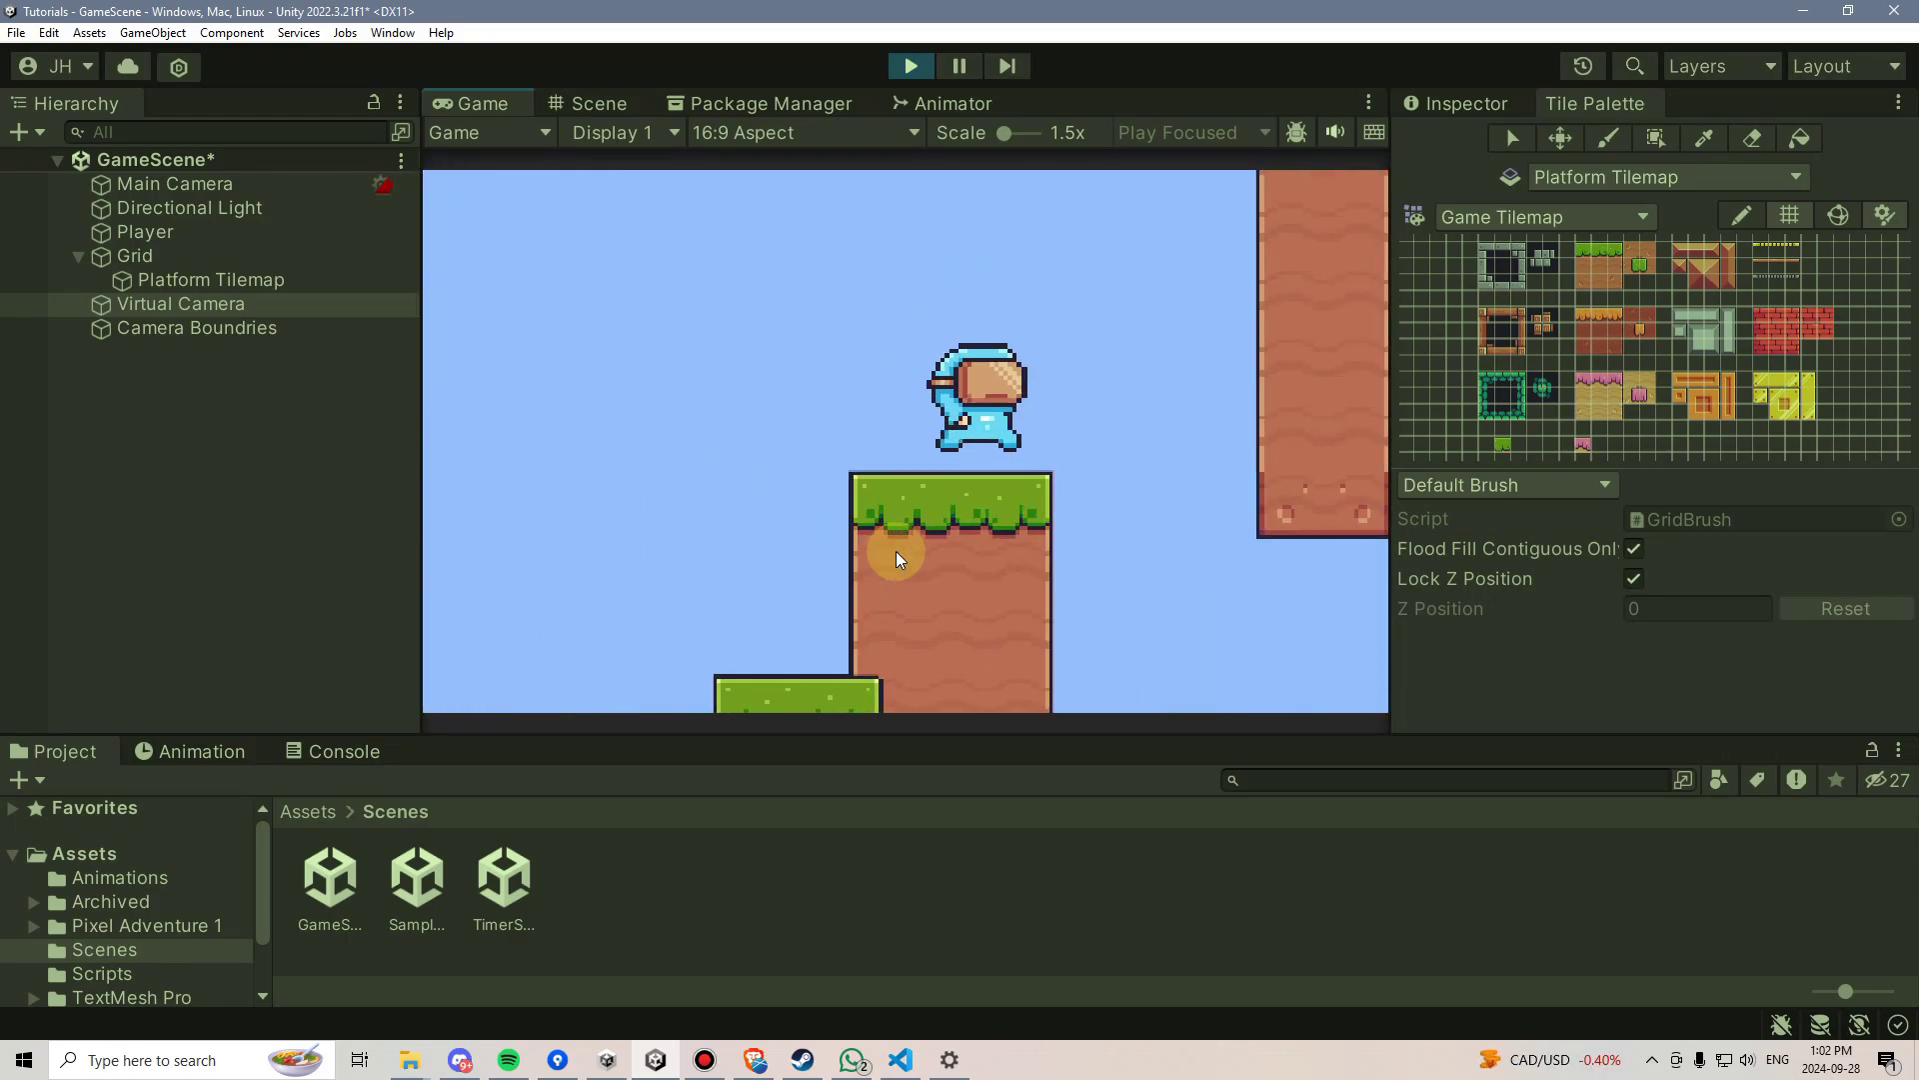
key(space)
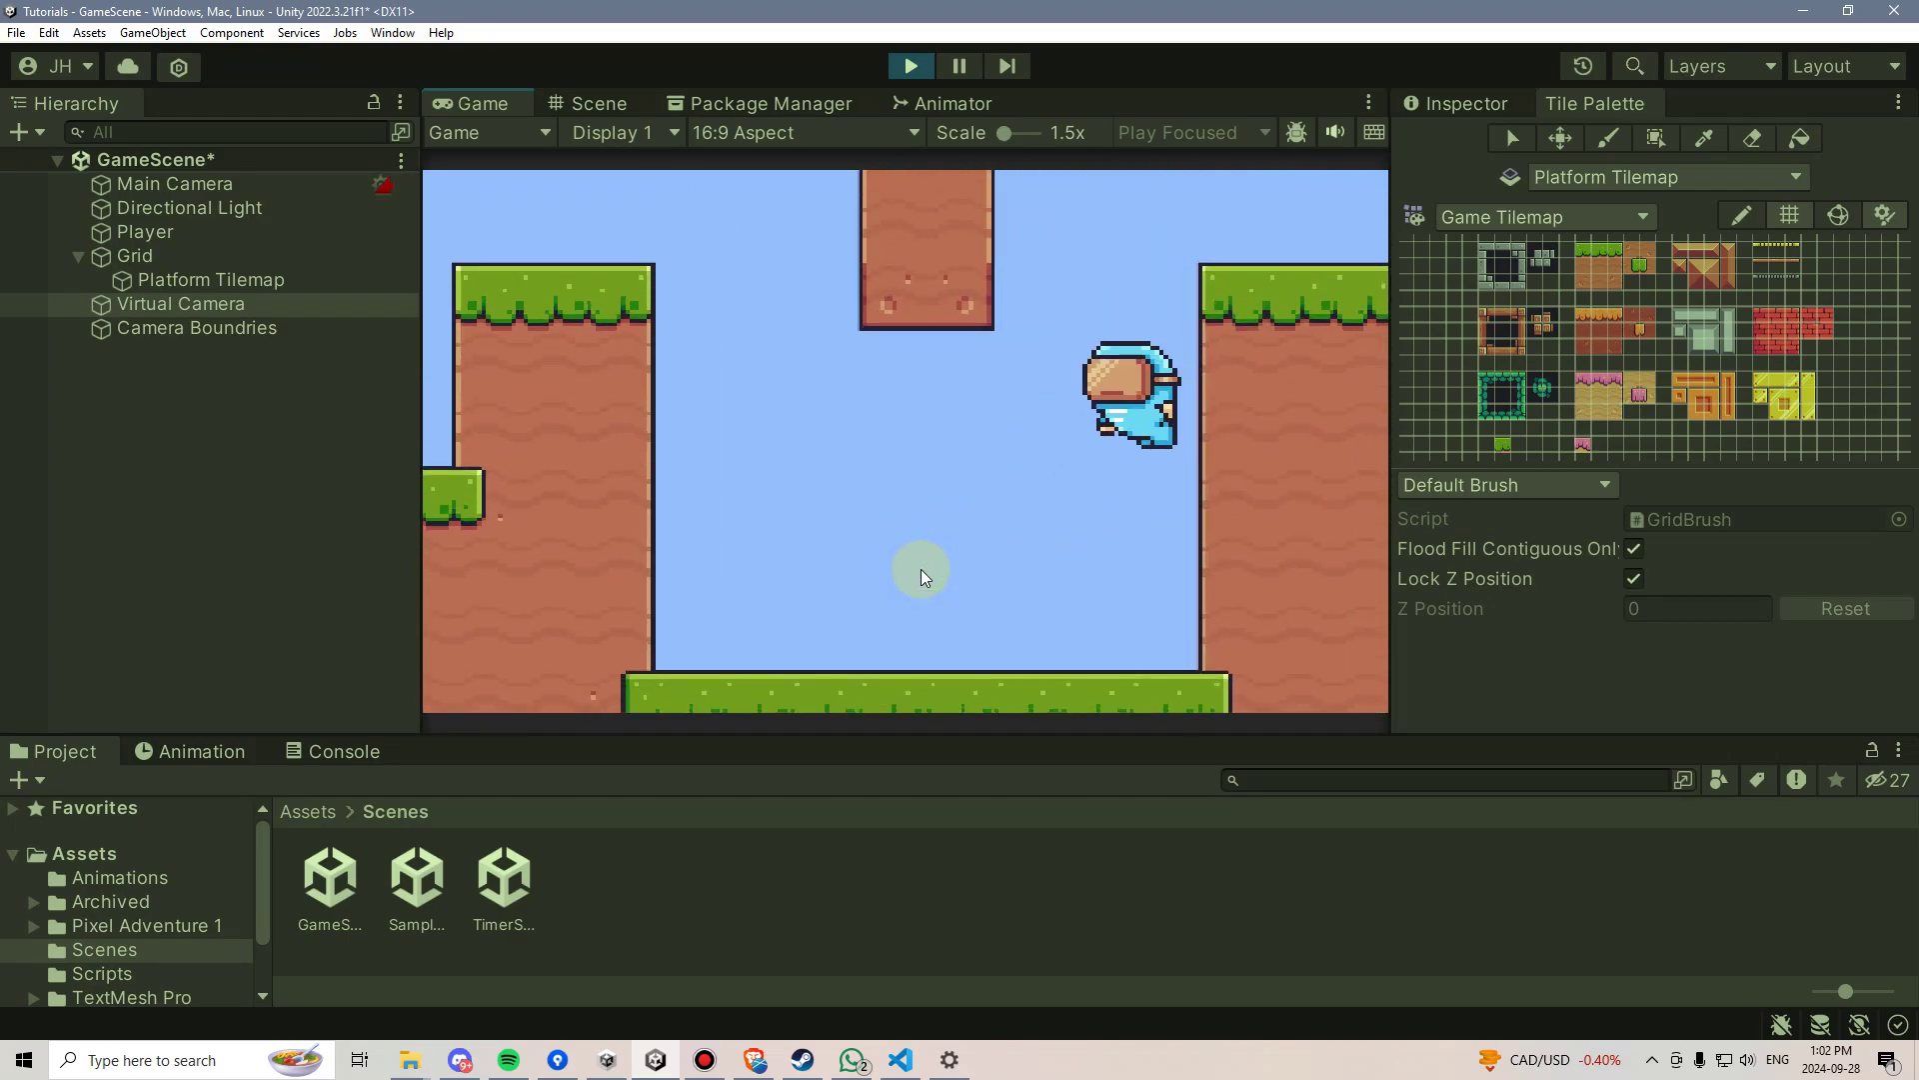
key(space)
key(space)
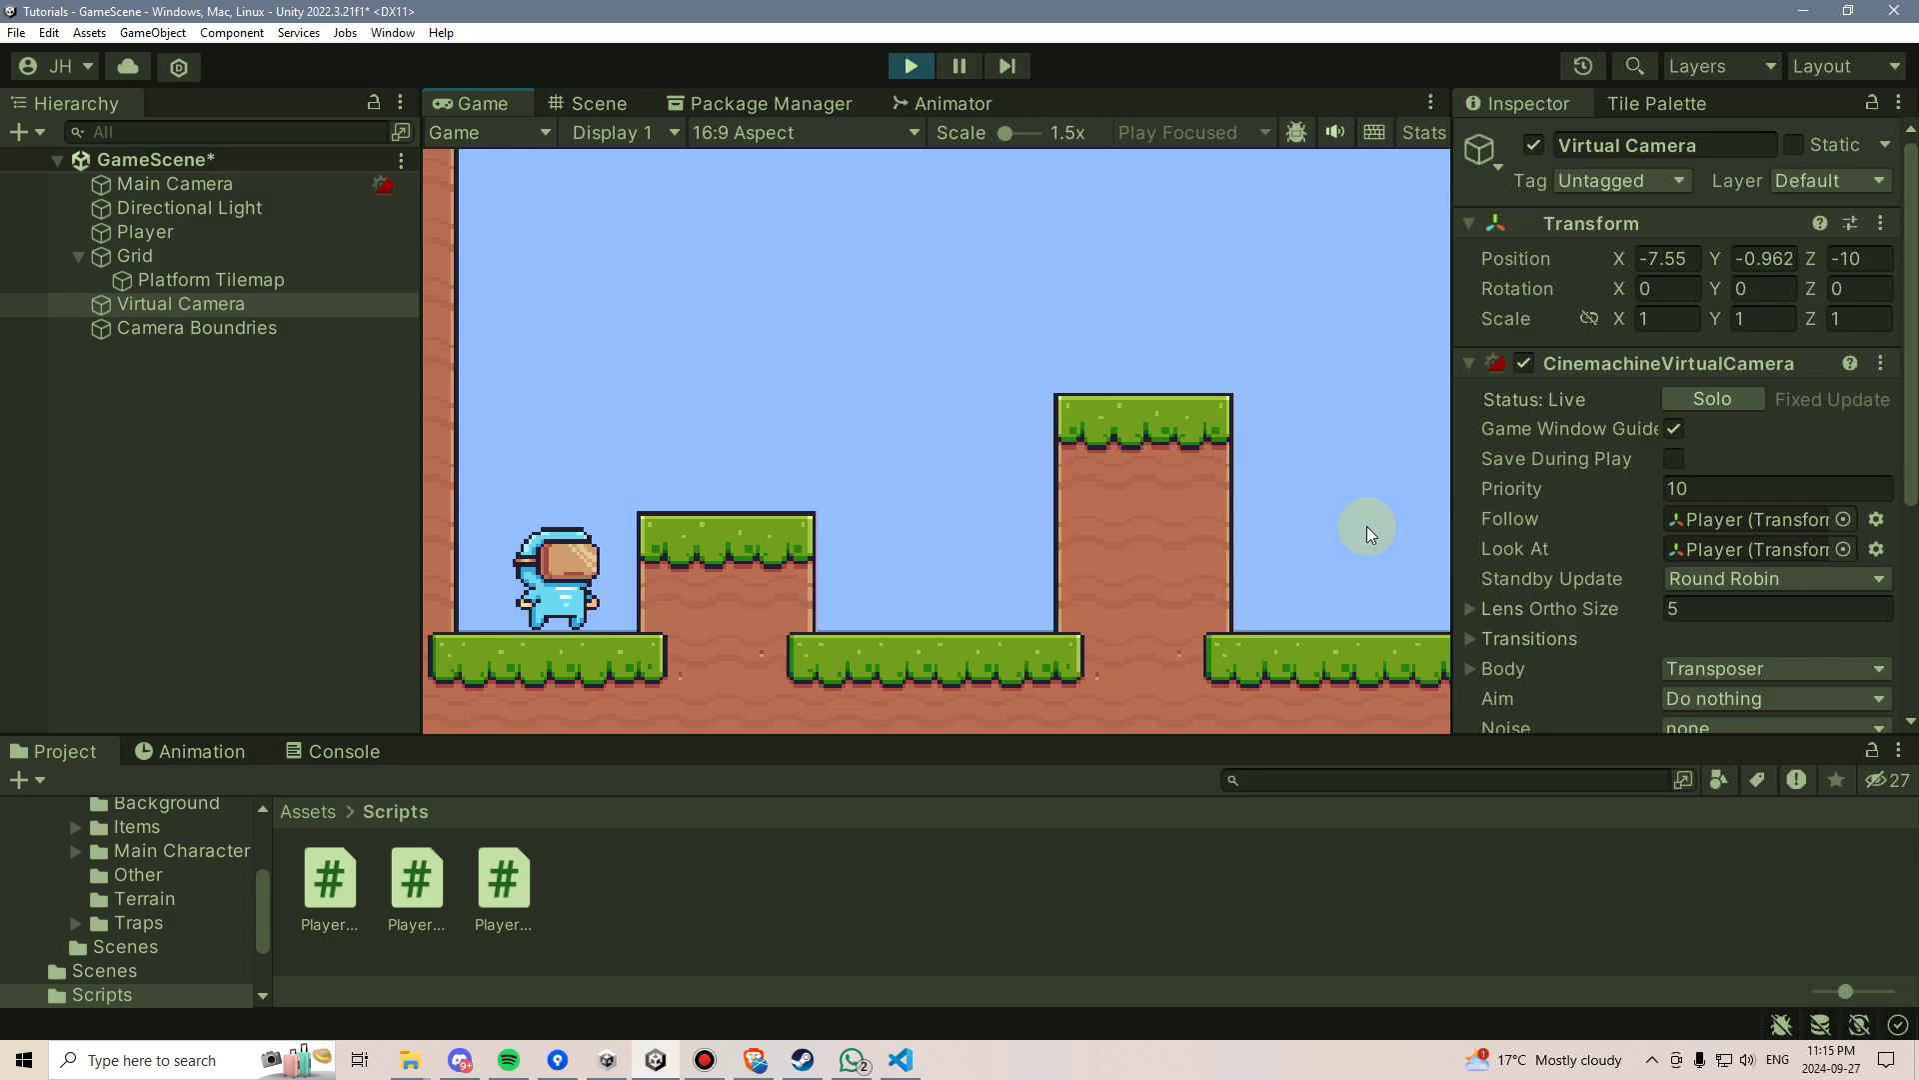
key(space)
key(Right)
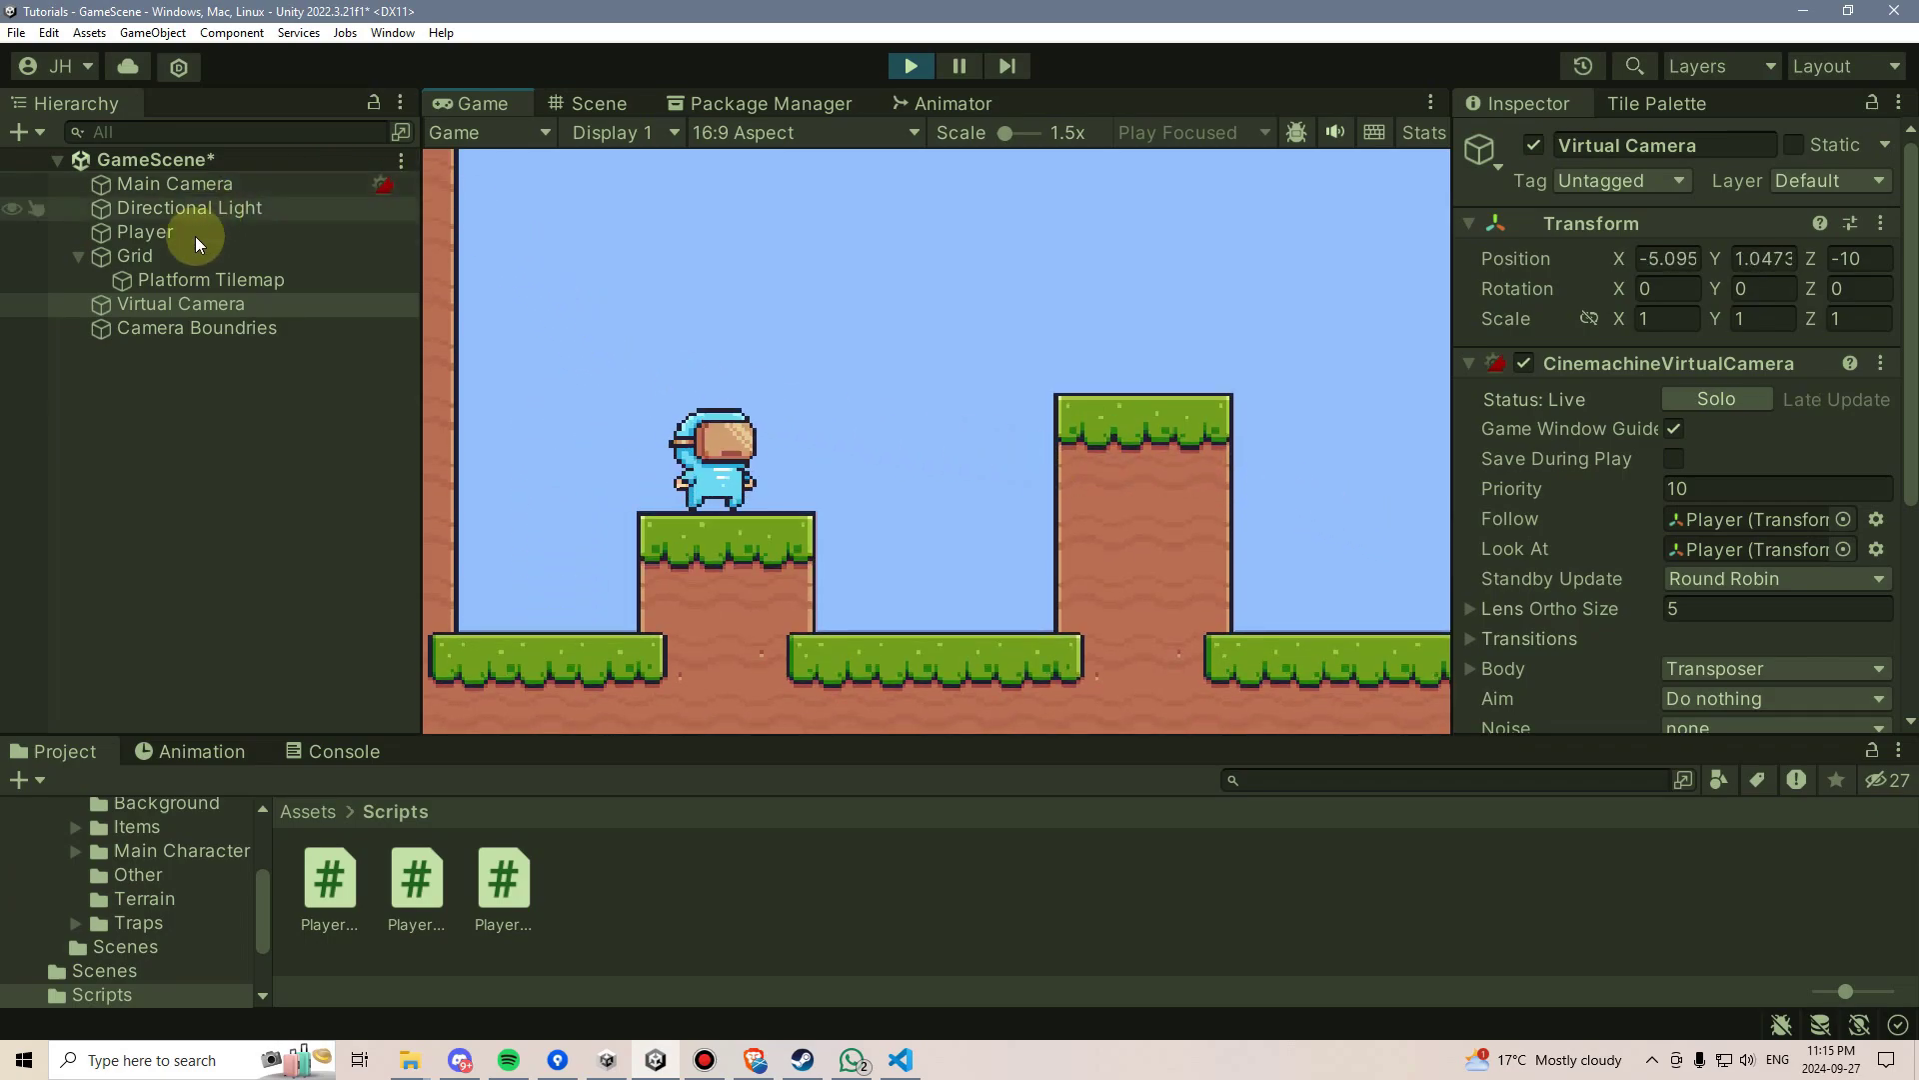
Step: Change the Virtual Camera's Body to Framing Transposer and bring up its lookahead and damping settings
click(212, 300)
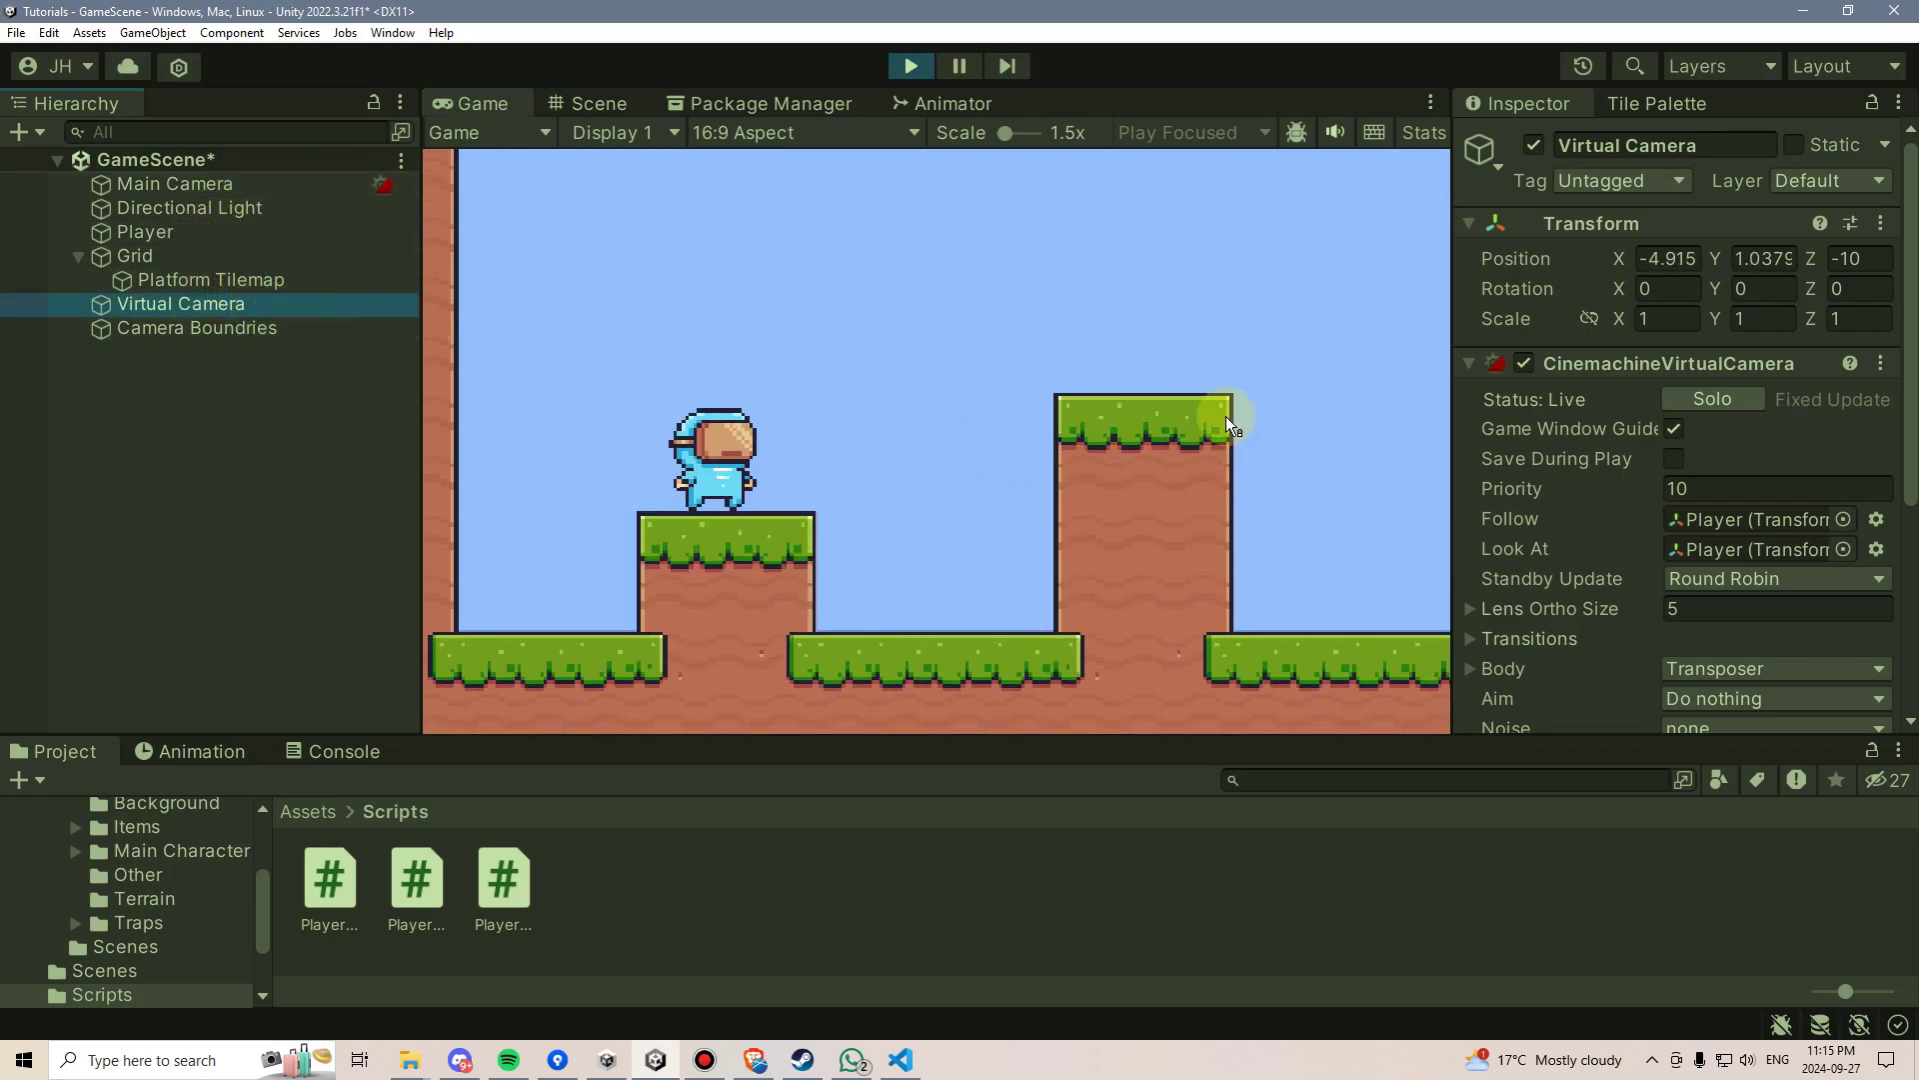
scroll(1591, 544, down, 3)
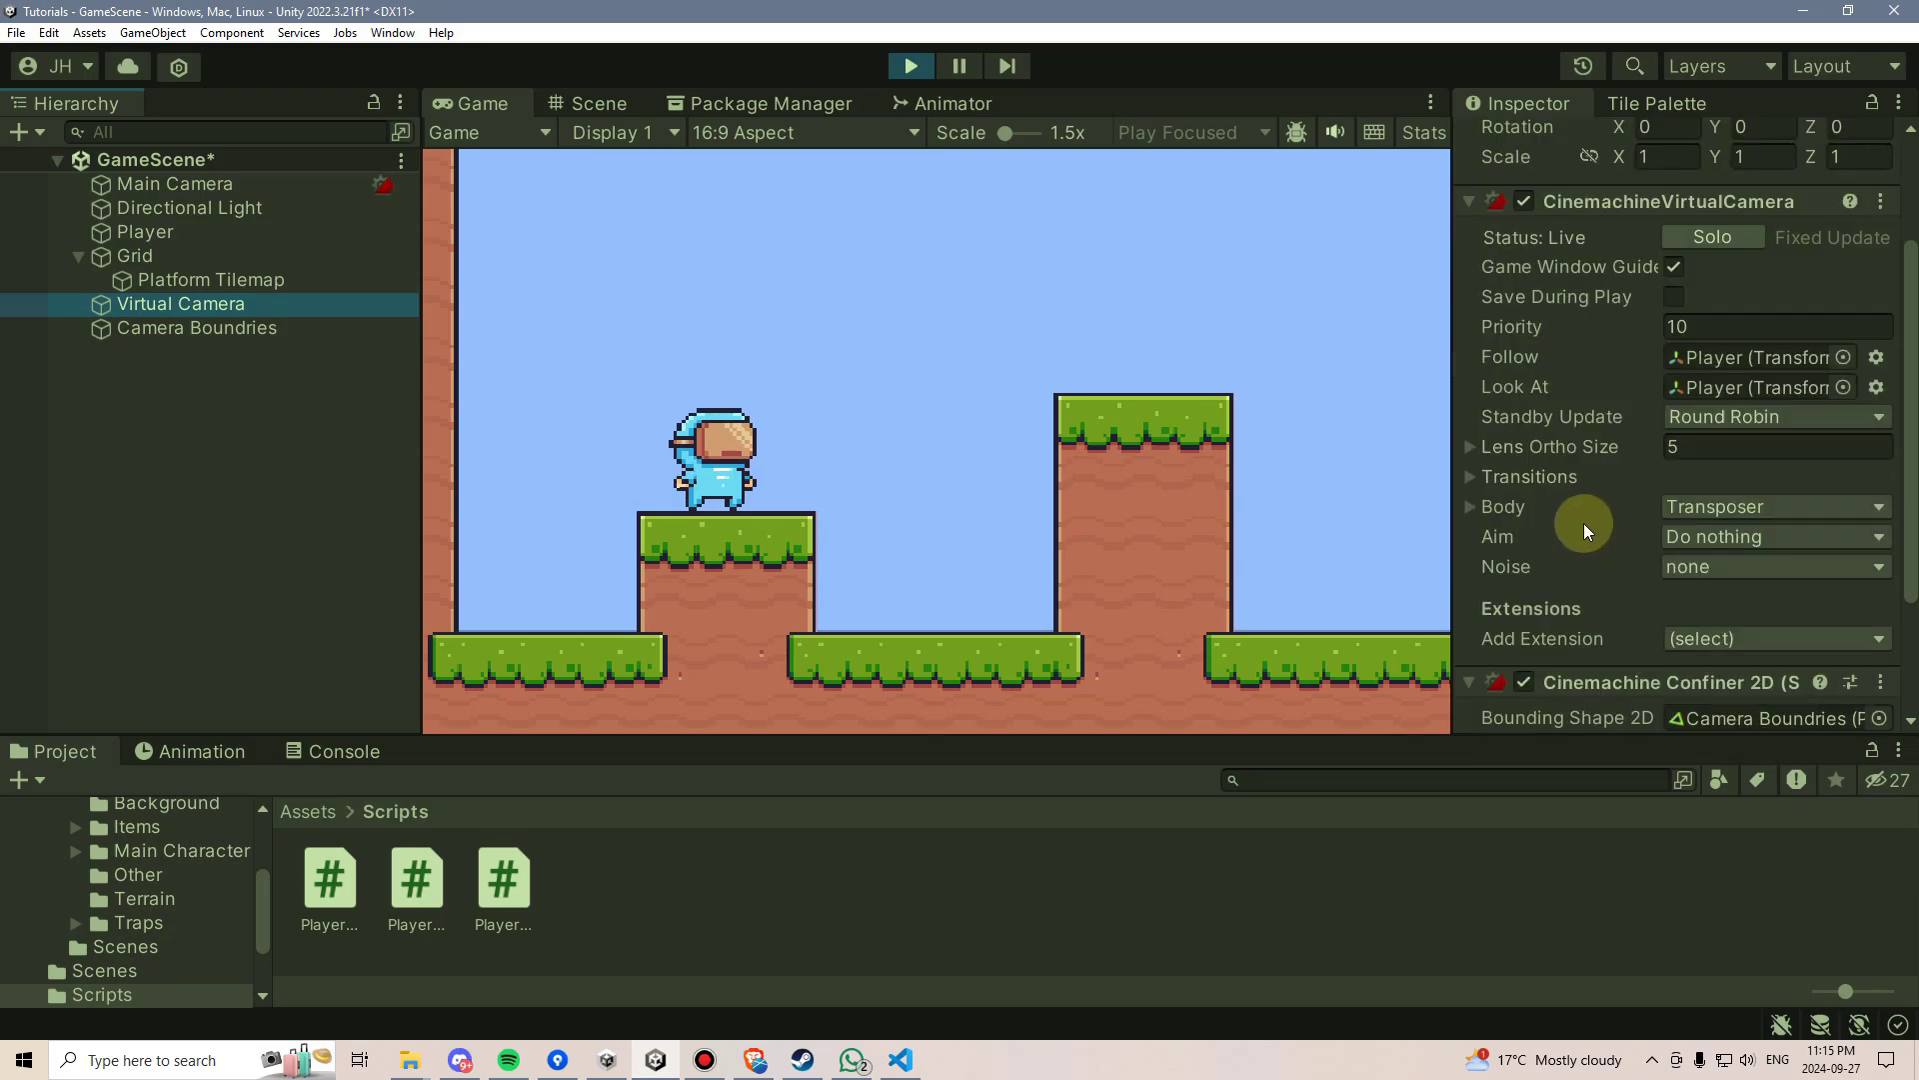
click(1723, 508)
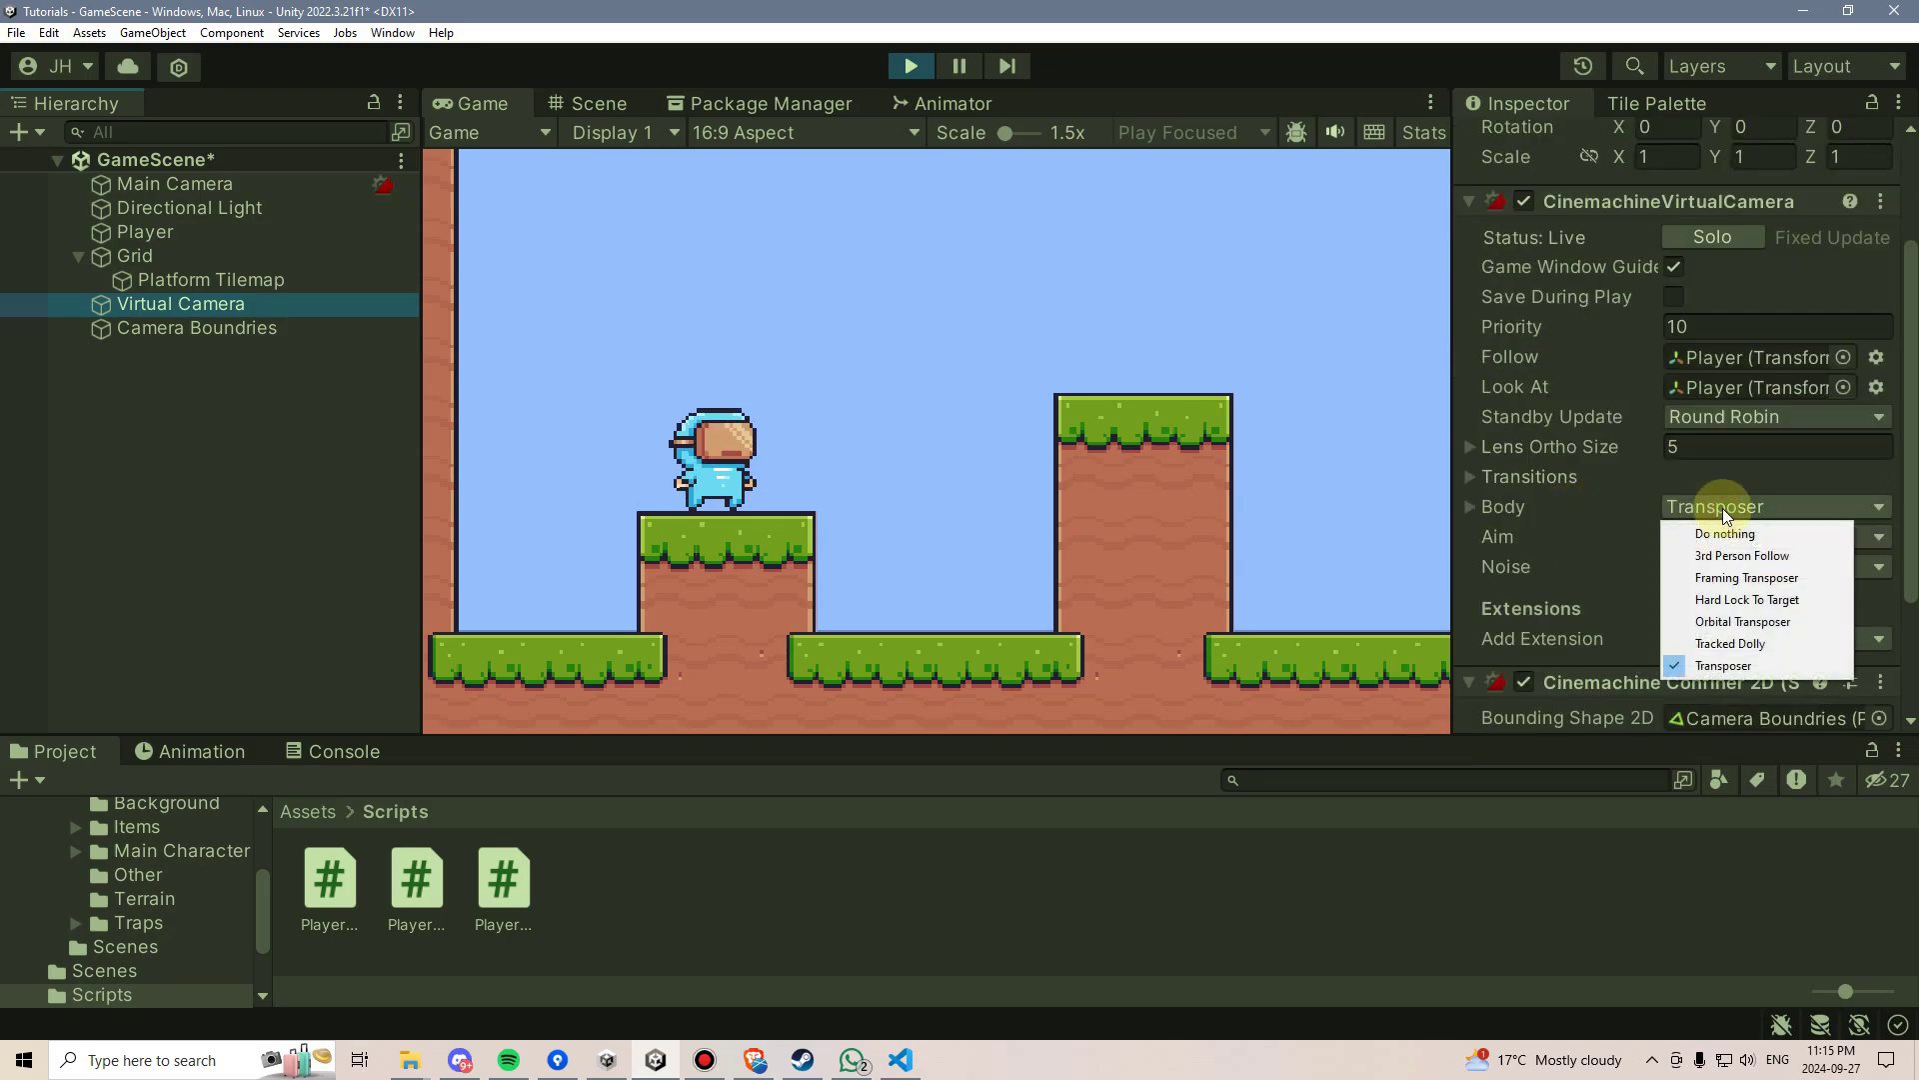
click(1746, 571)
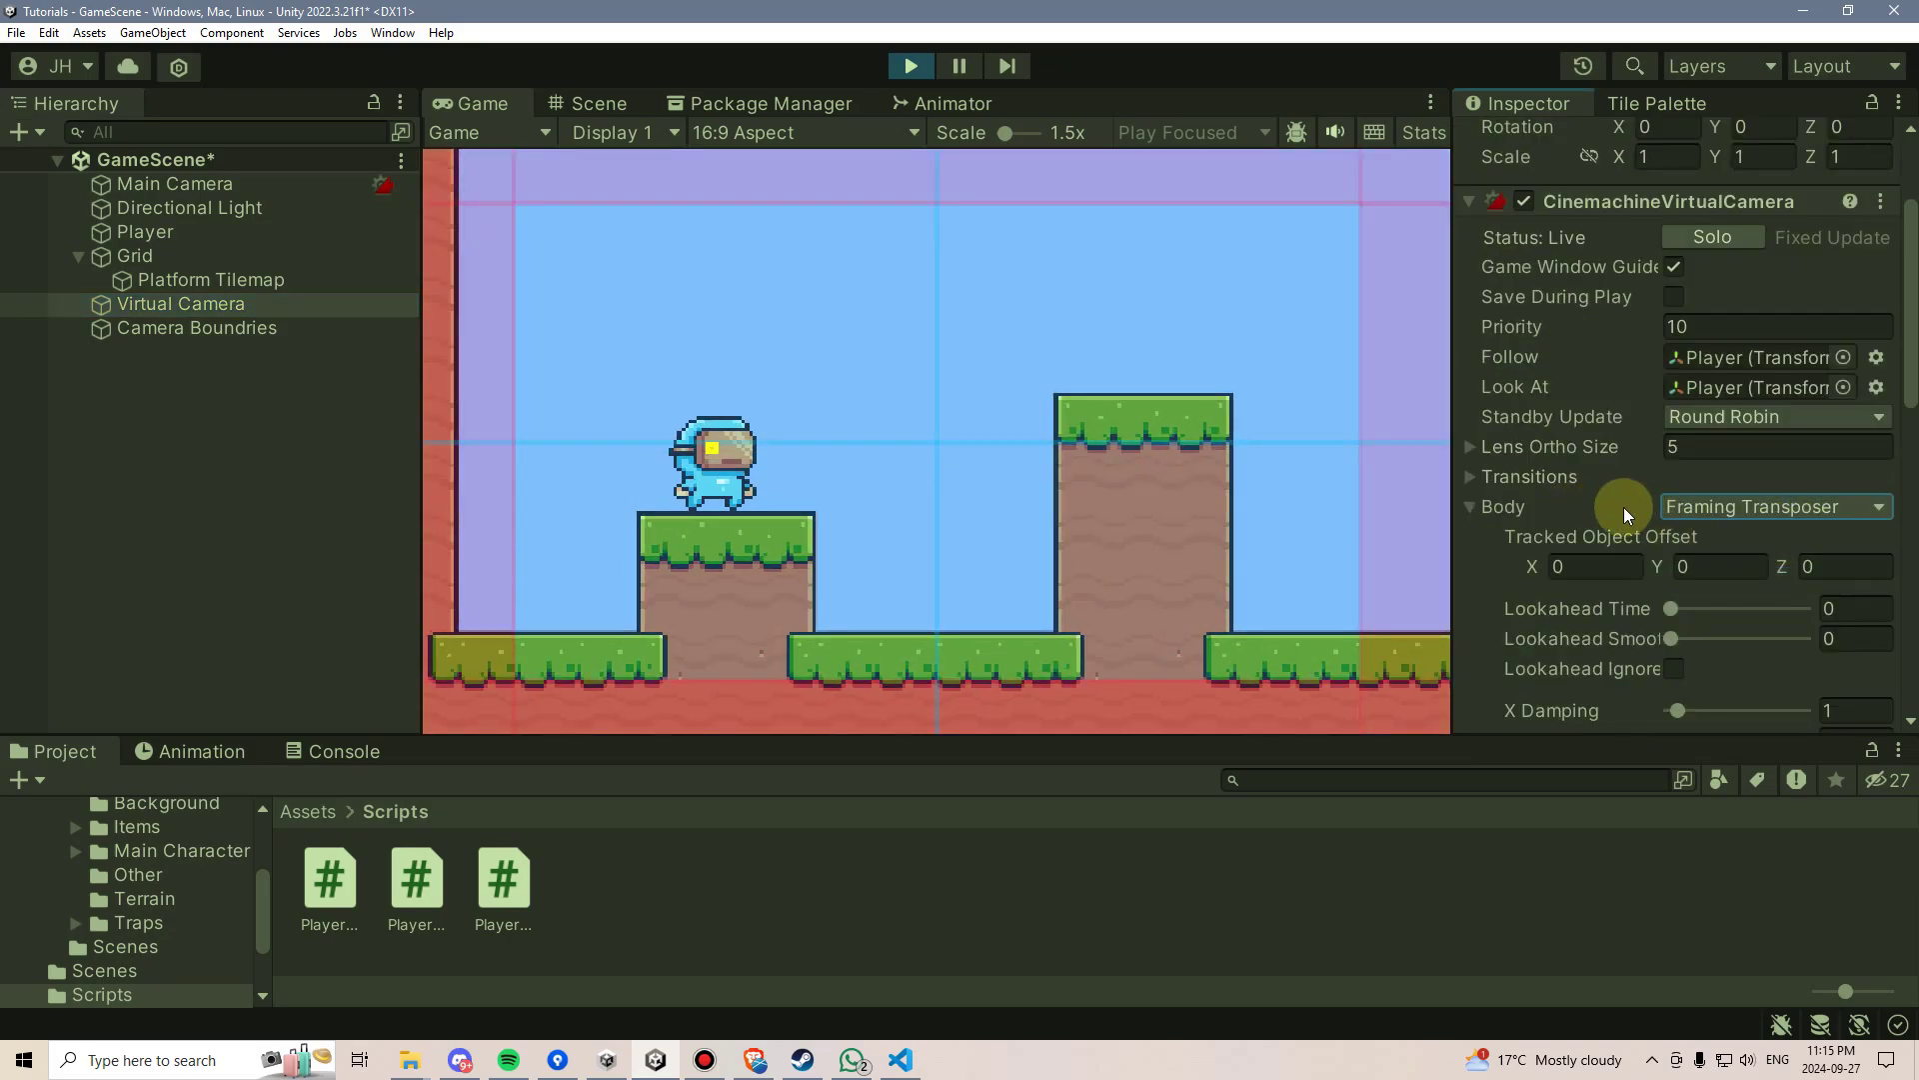
scroll(1624, 515, down, 3)
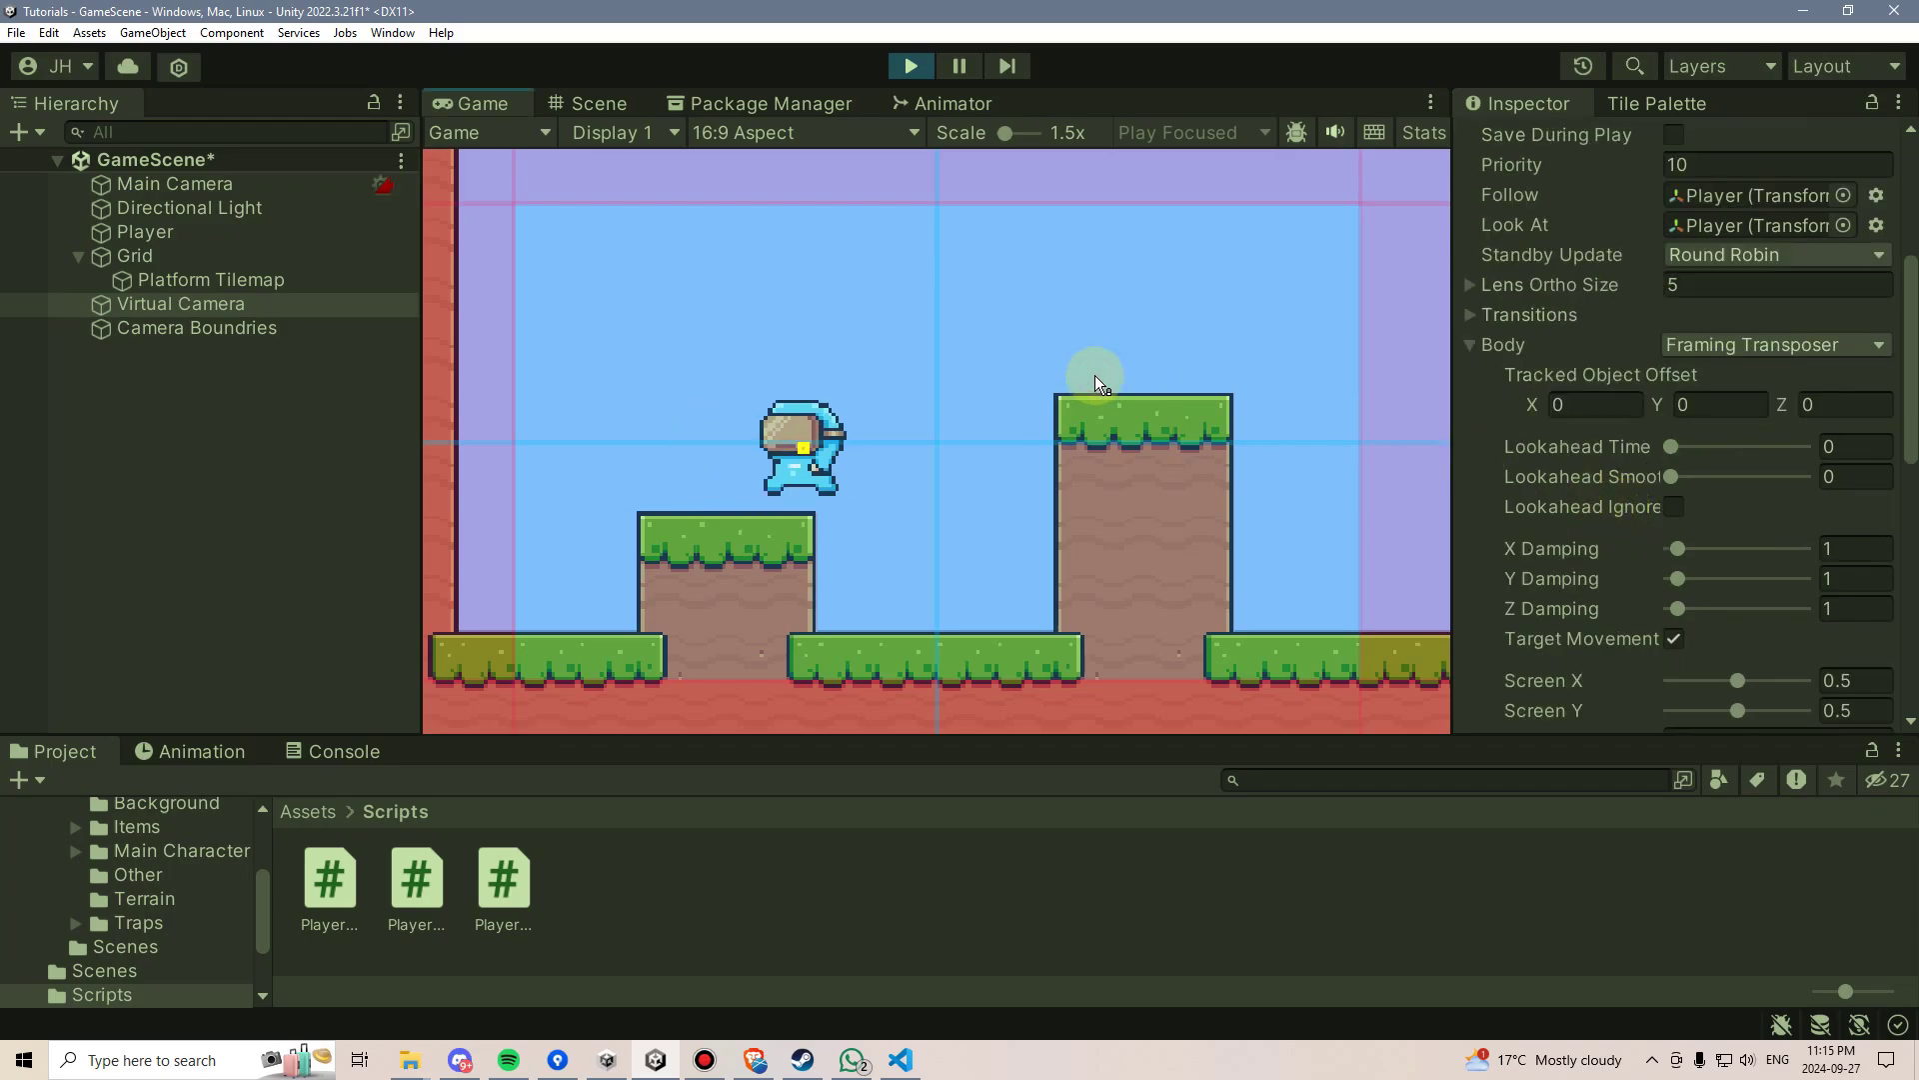
Step: Move and jump the player between the first platforms to examine how the tracking point and framing guides behave
key(d)
key(space)
key(a)
key(d)
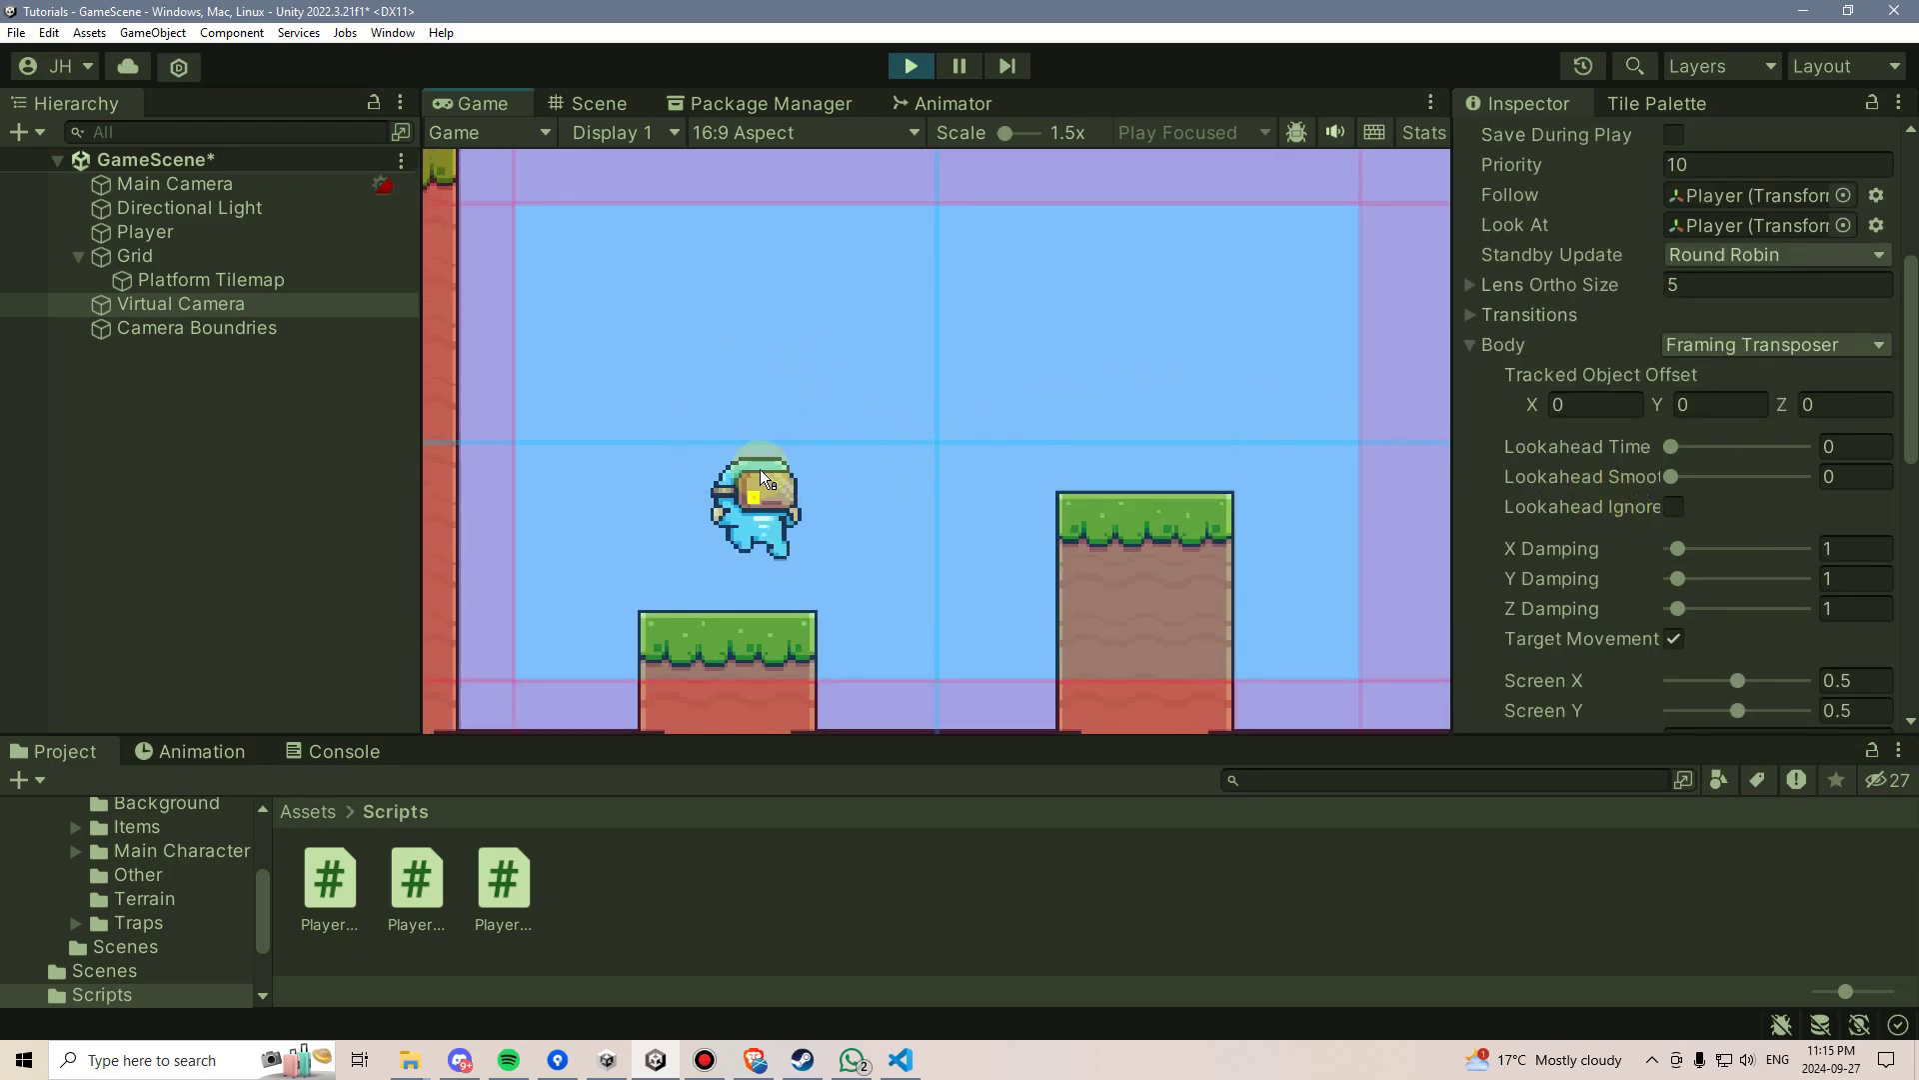
key(a)
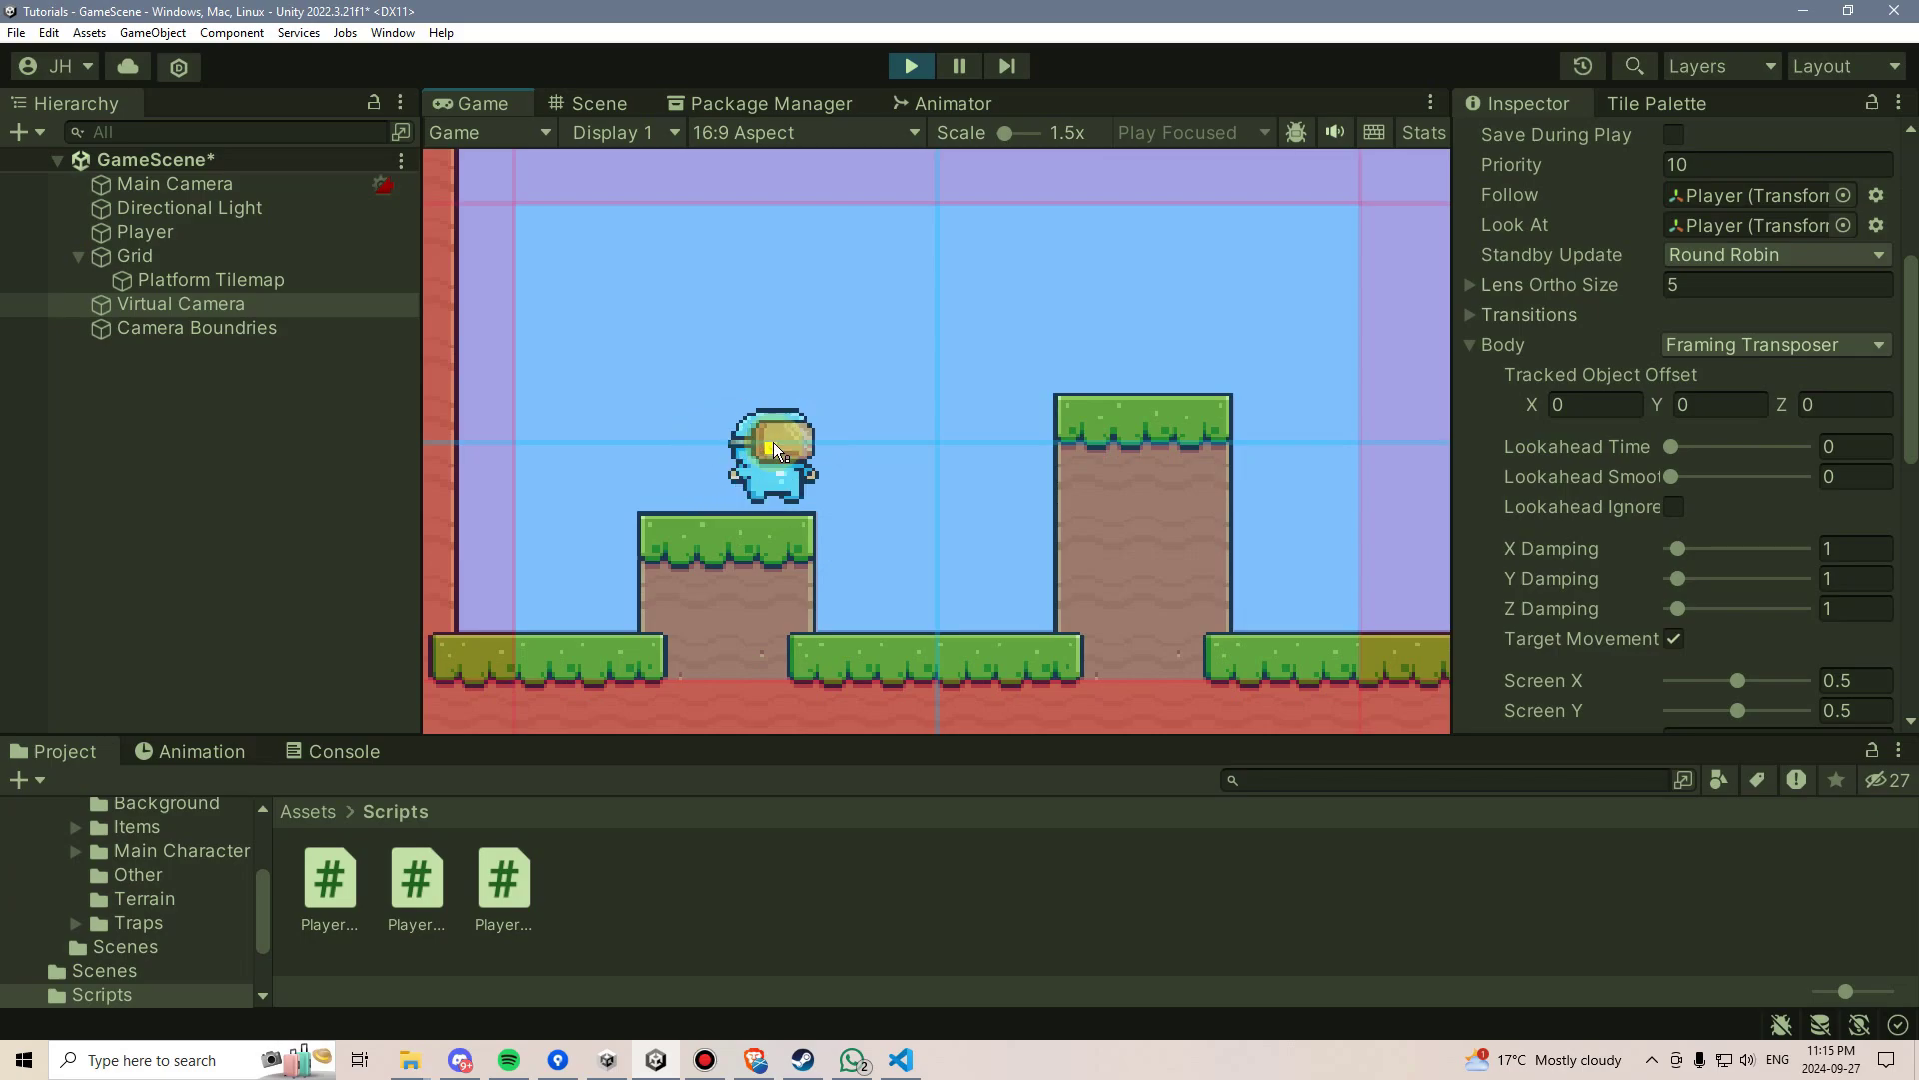
key(d)
key(space)
key(space)
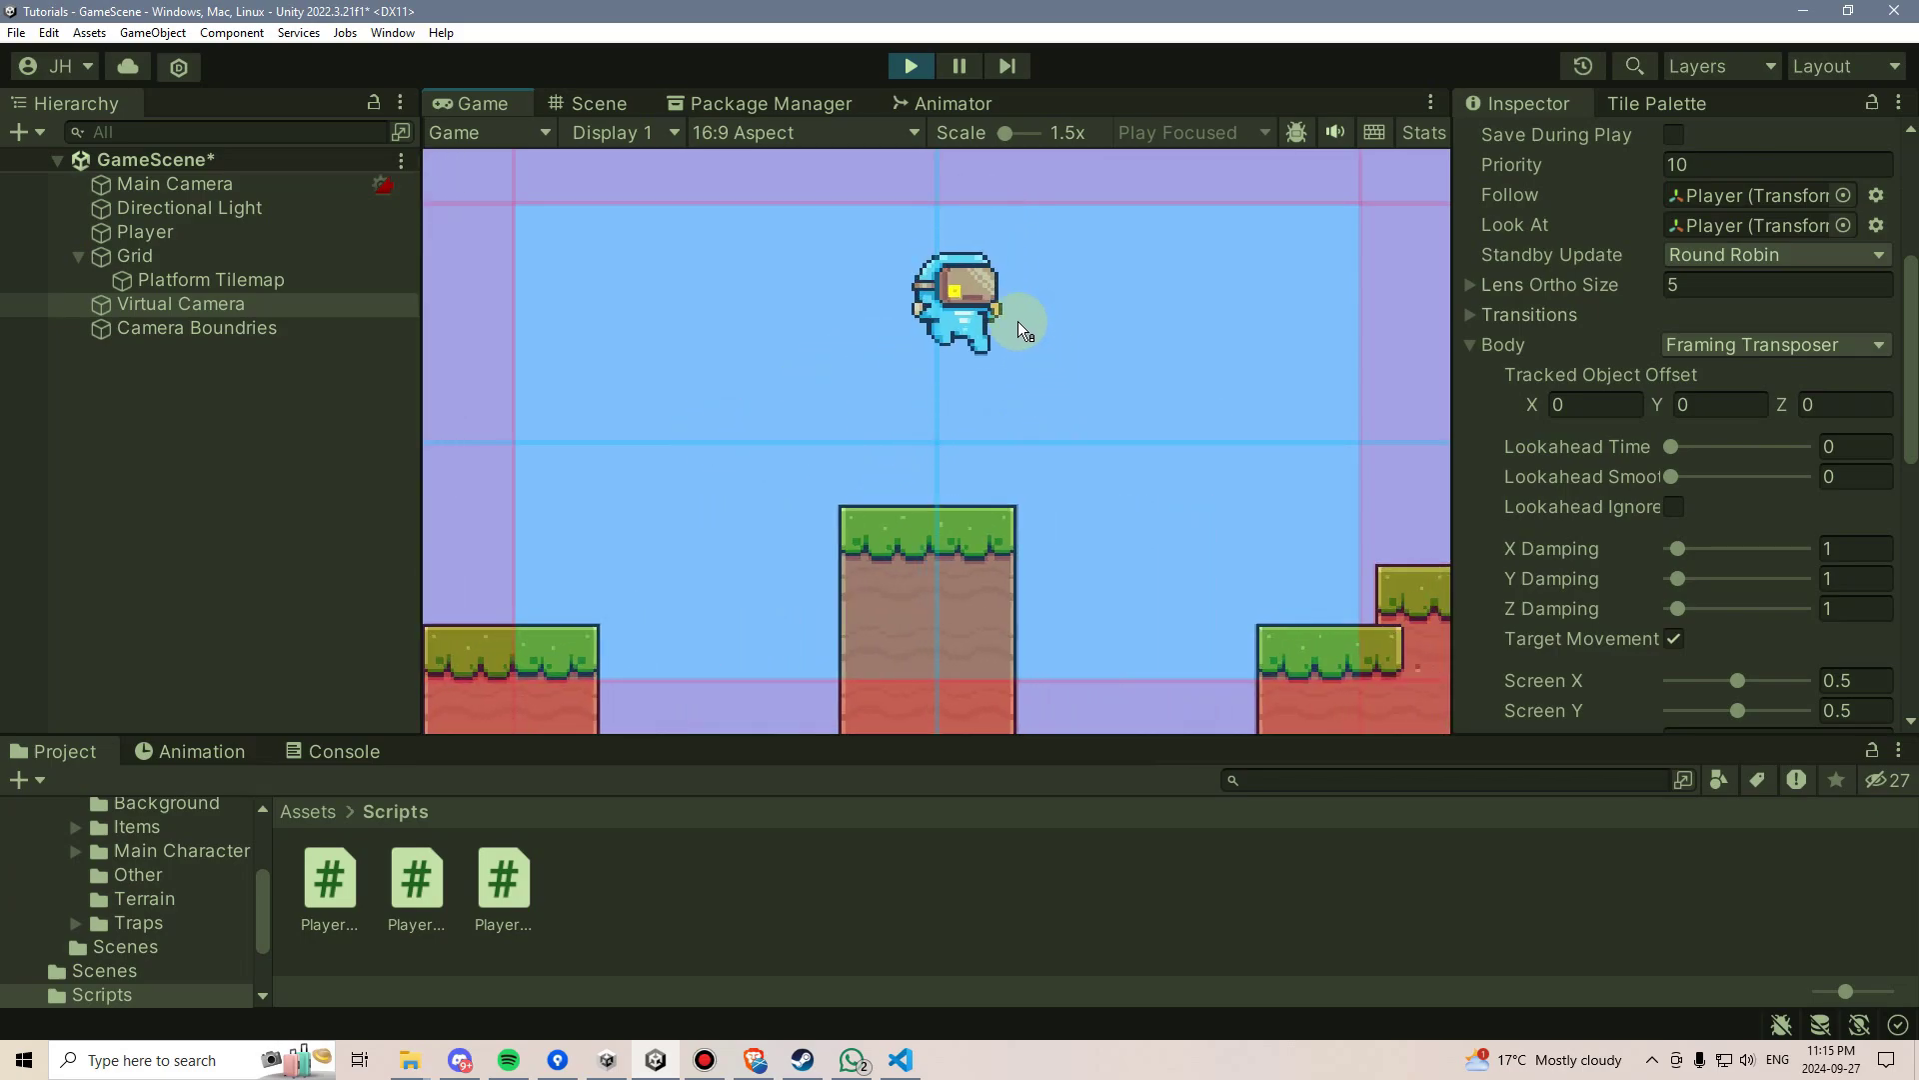
key(a)
key(d)
key(a)
key(d)
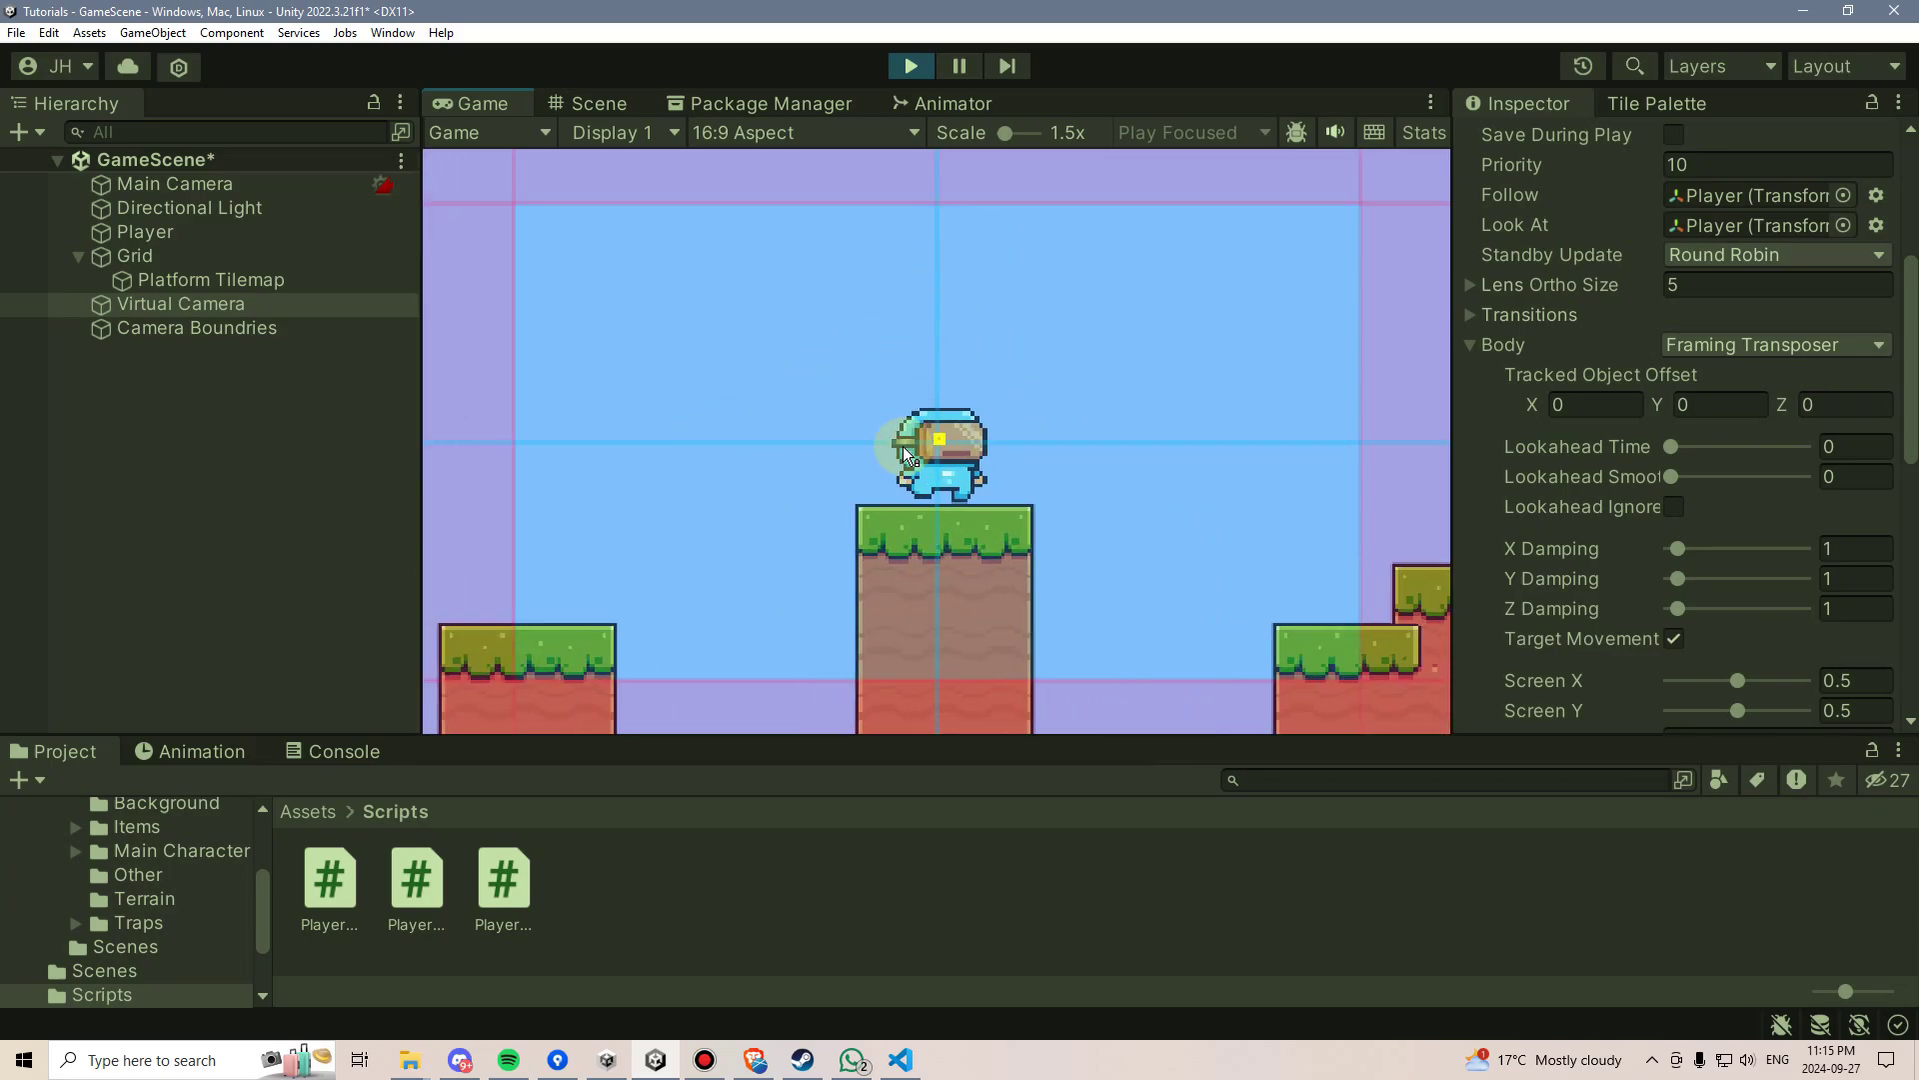
key(Right)
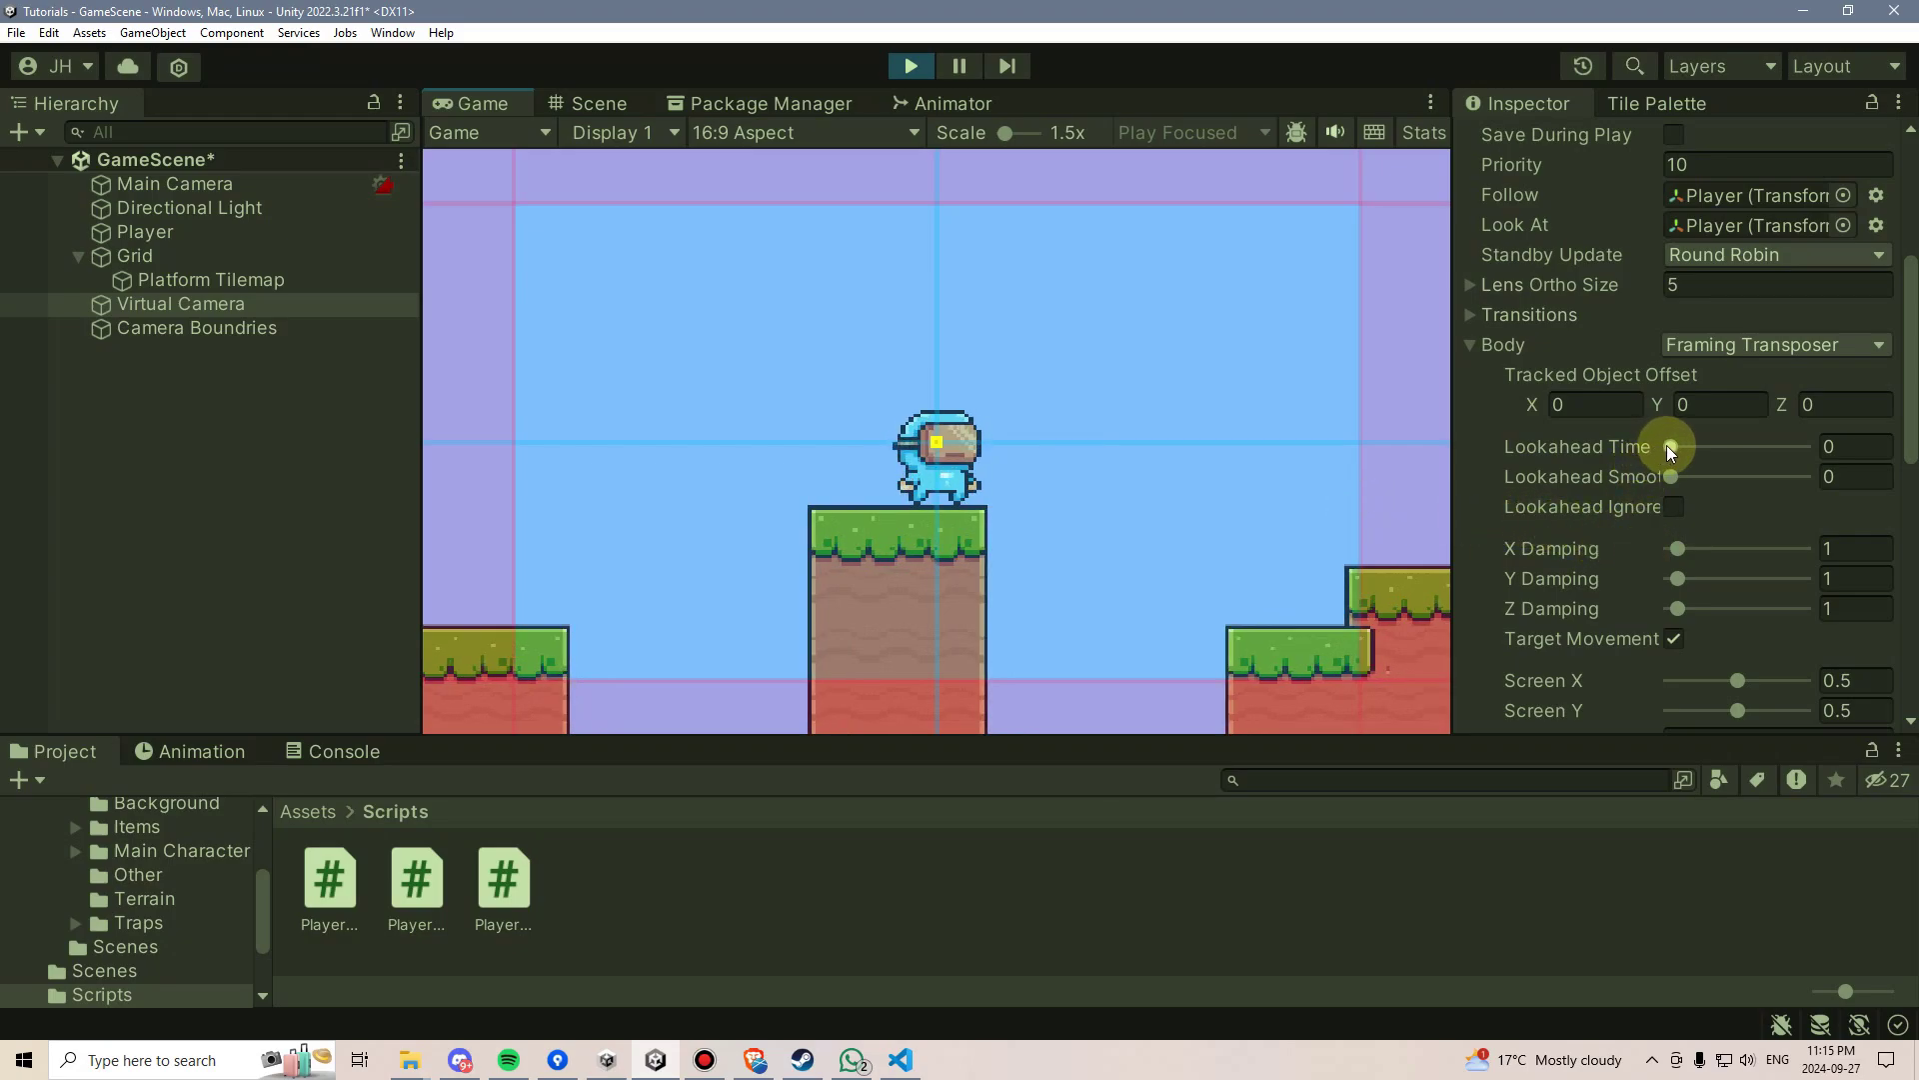
Step: Set the Lookahead Time to 0.49 and test it by jumping the player back and forth between platforms
drag(1671, 450, 1737, 442)
click(1157, 437)
key(d)
key(space)
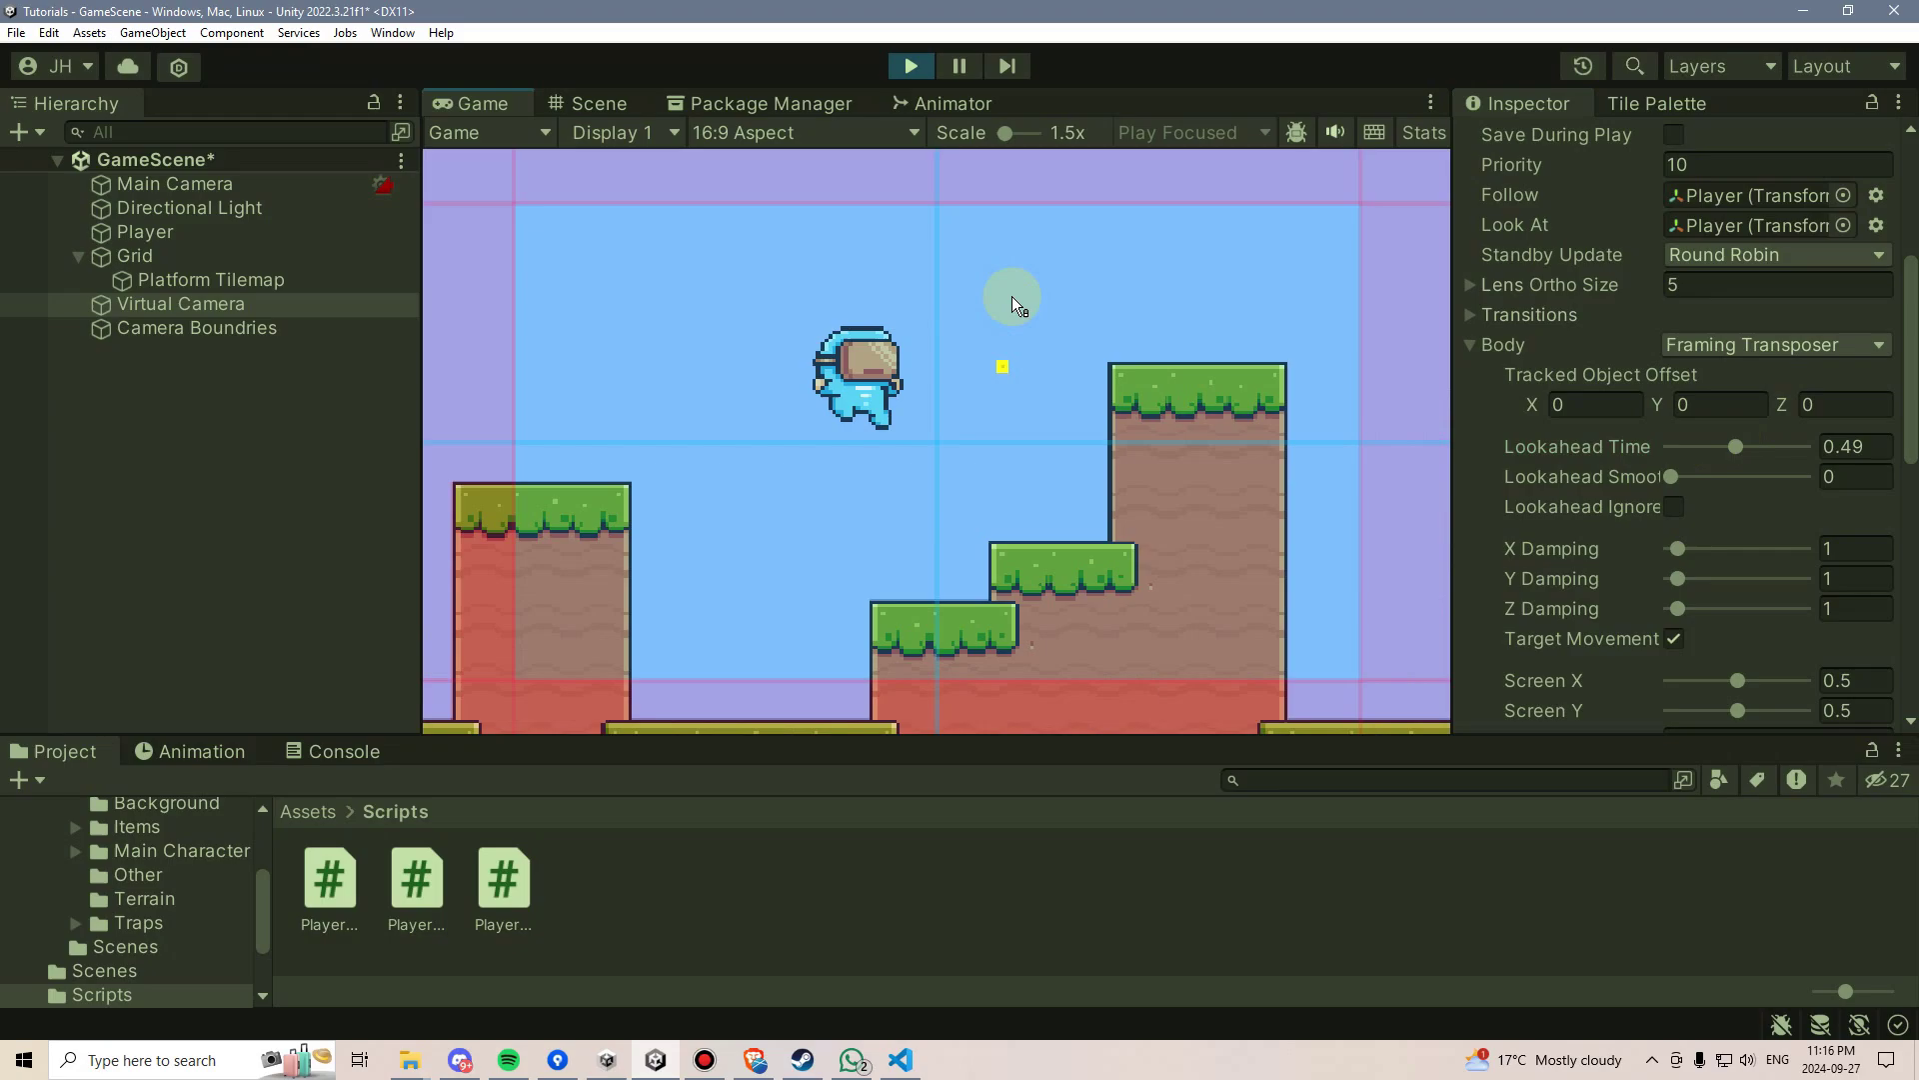
key(Left)
key(space)
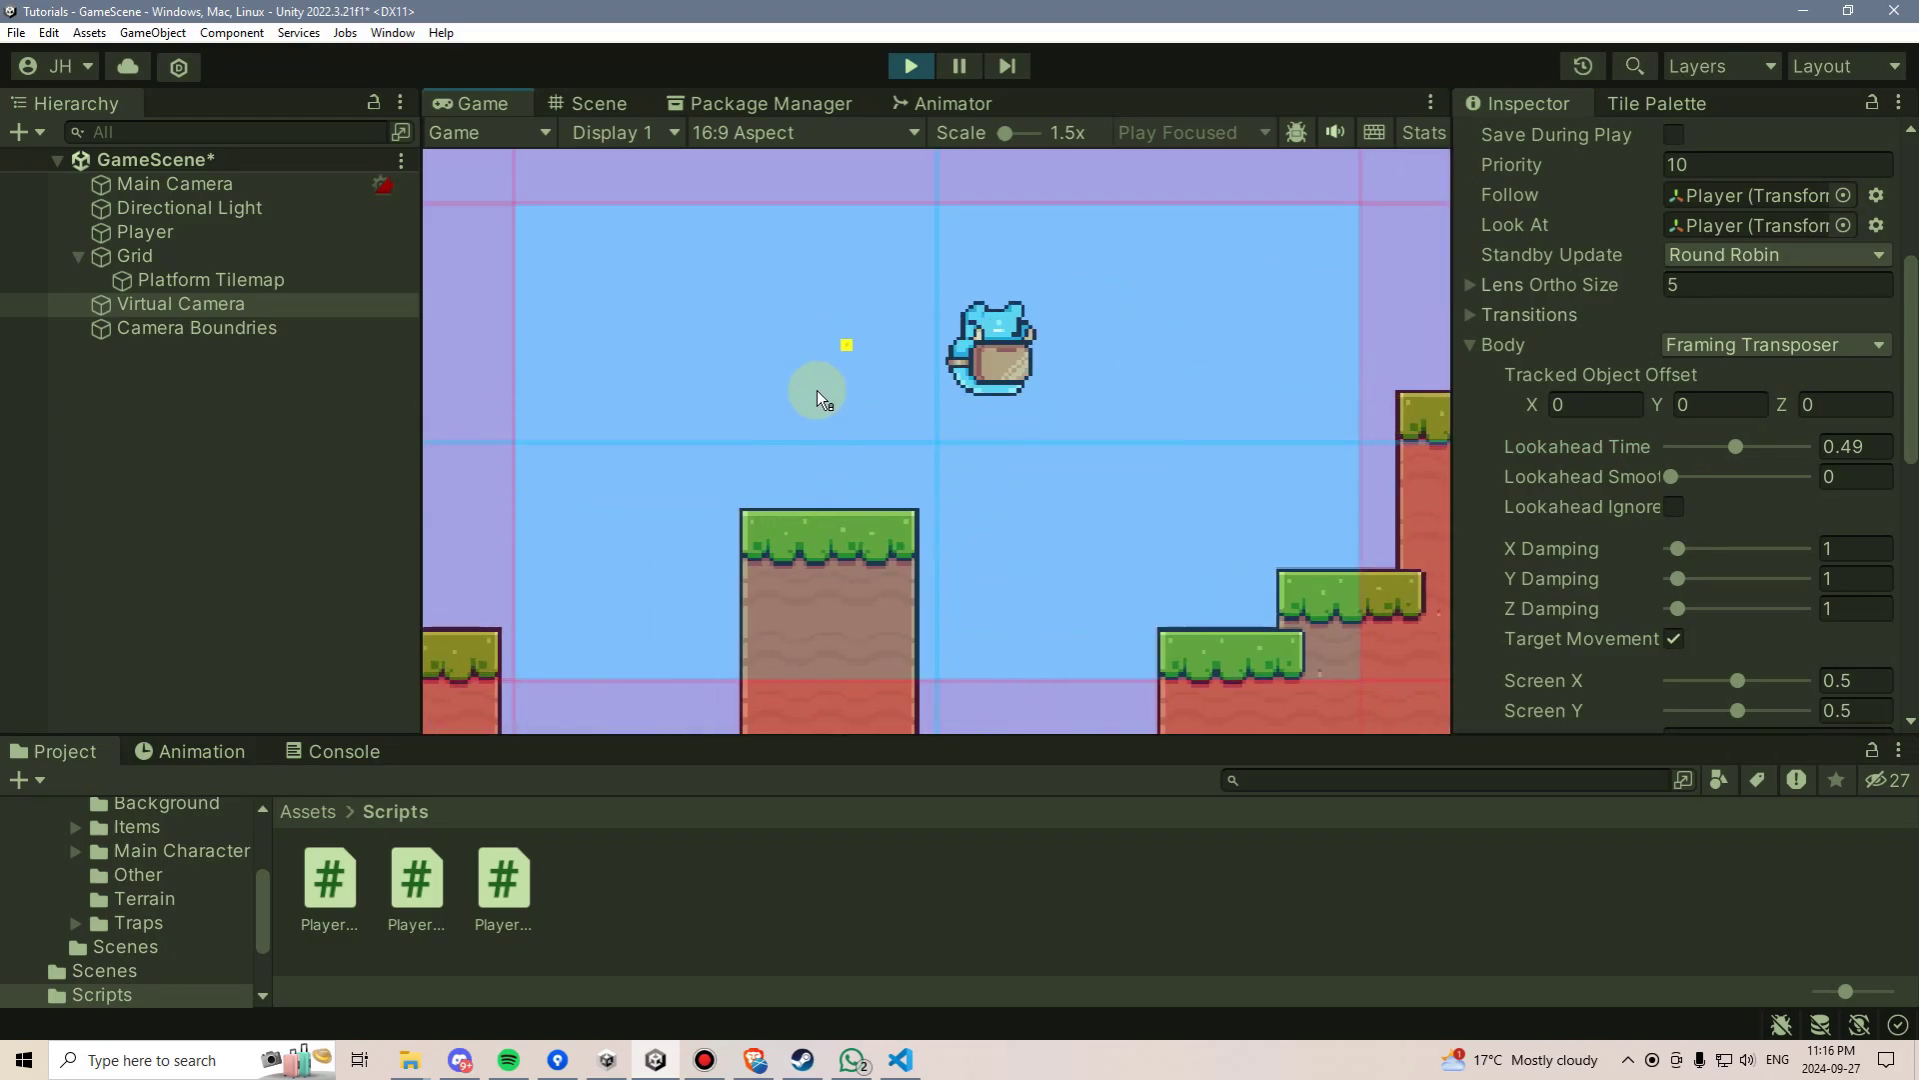
key(Right)
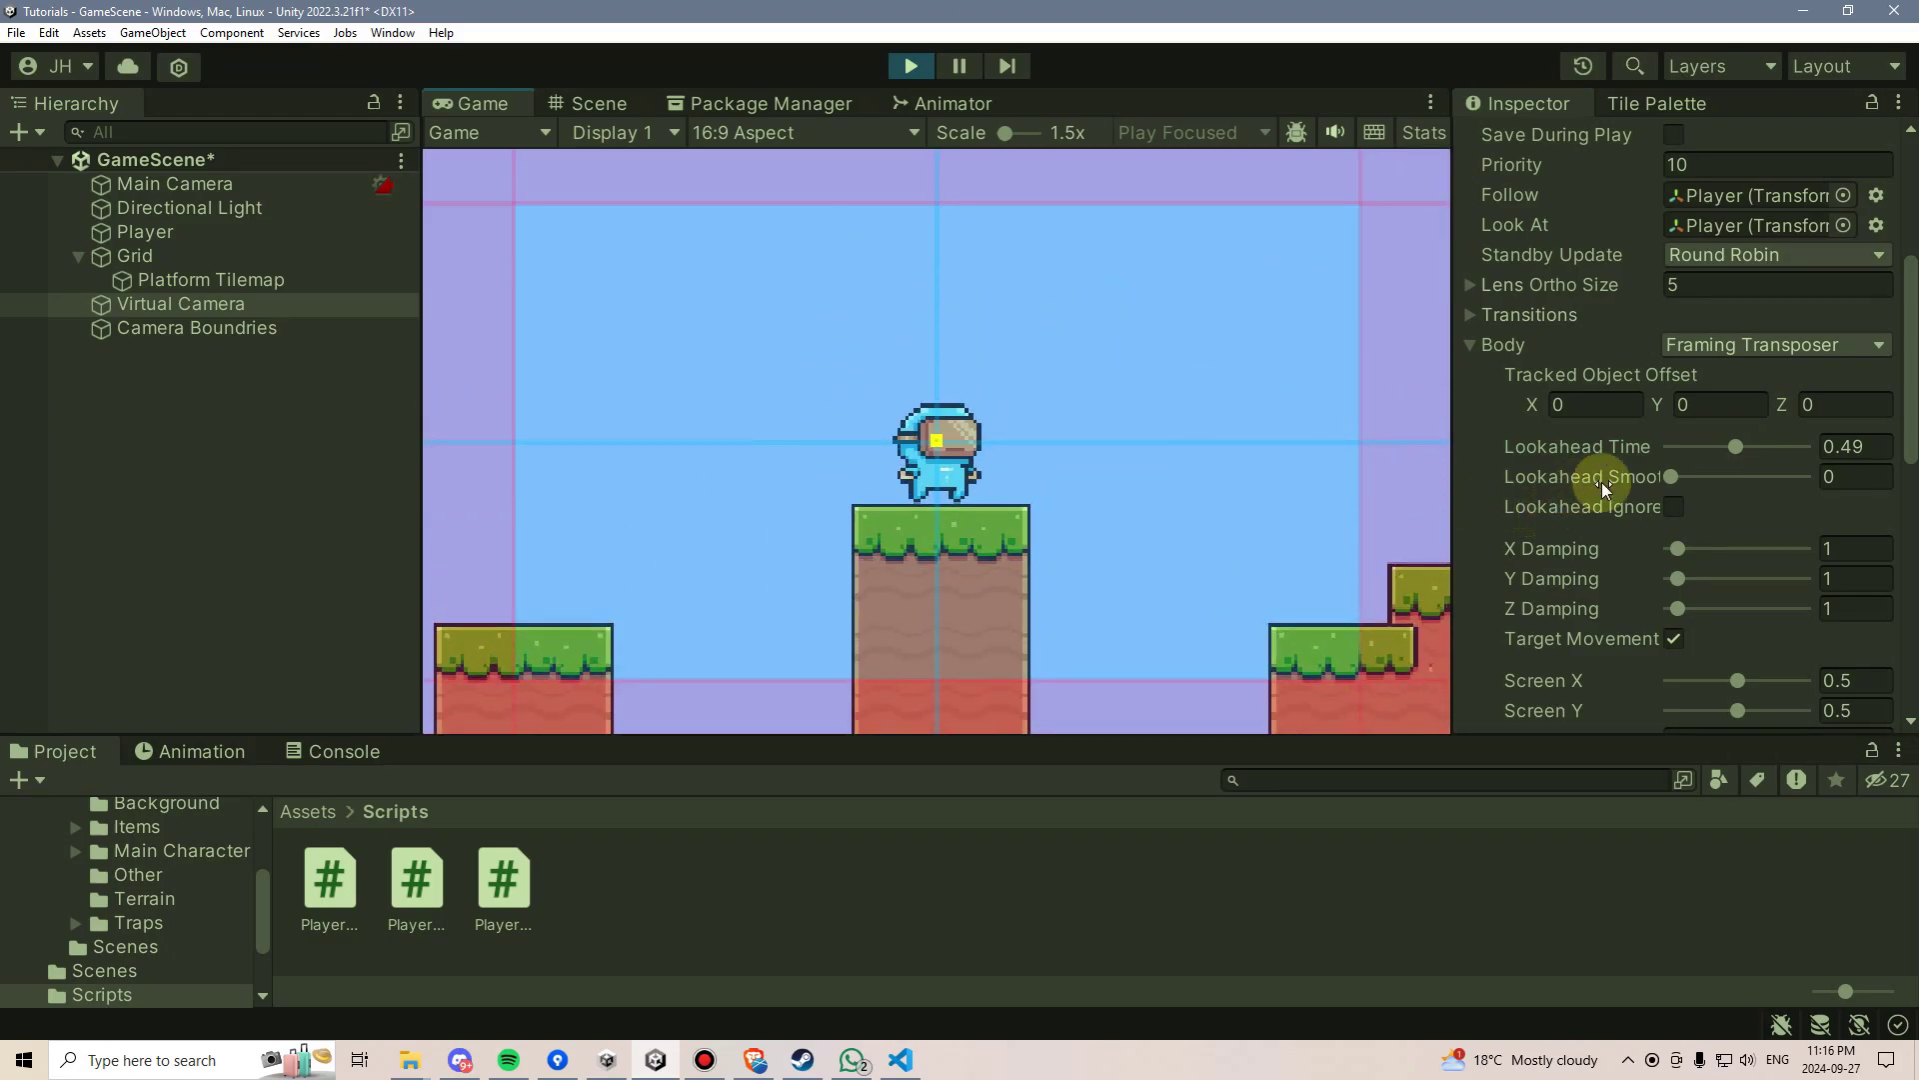
Step: Set the Lookahead Smoothing to 7.6 and test the camera motion with the player moving in both directions
drag(1670, 476, 1704, 477)
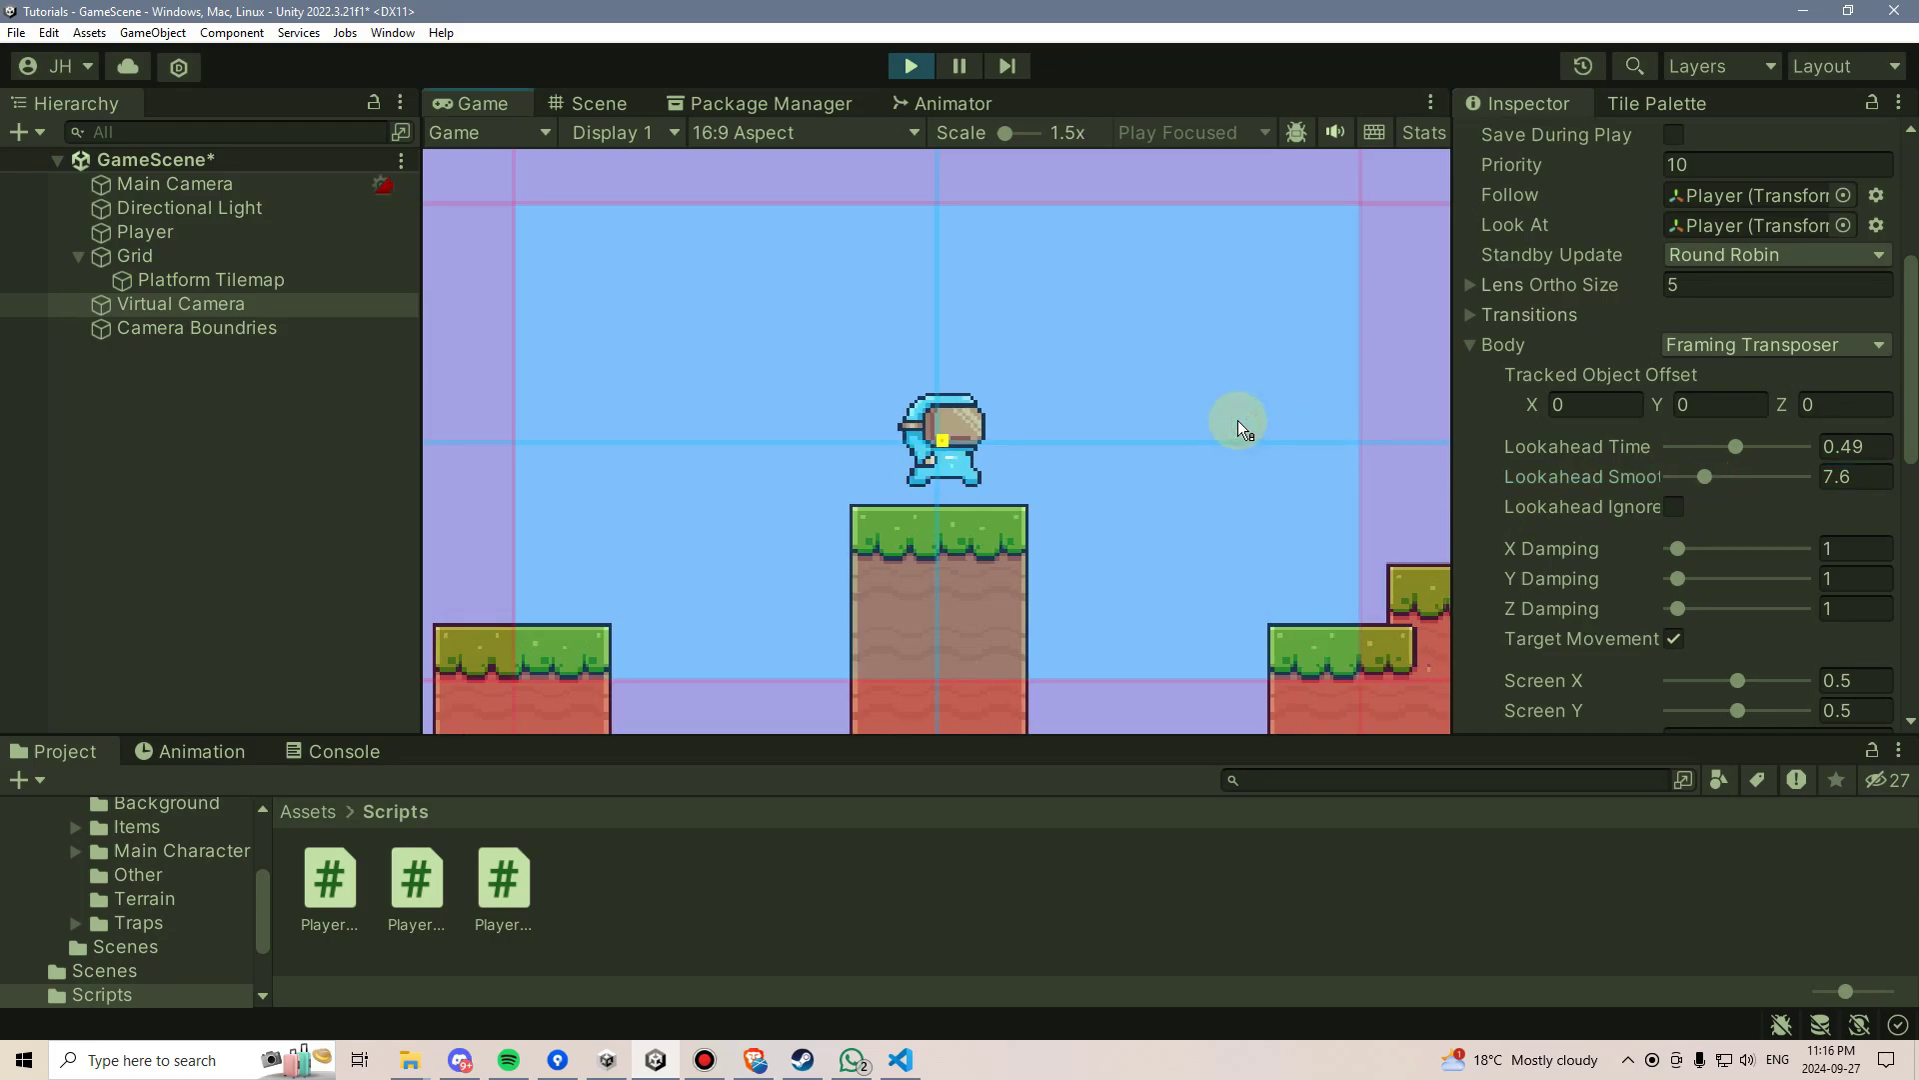
key(Right)
key(space)
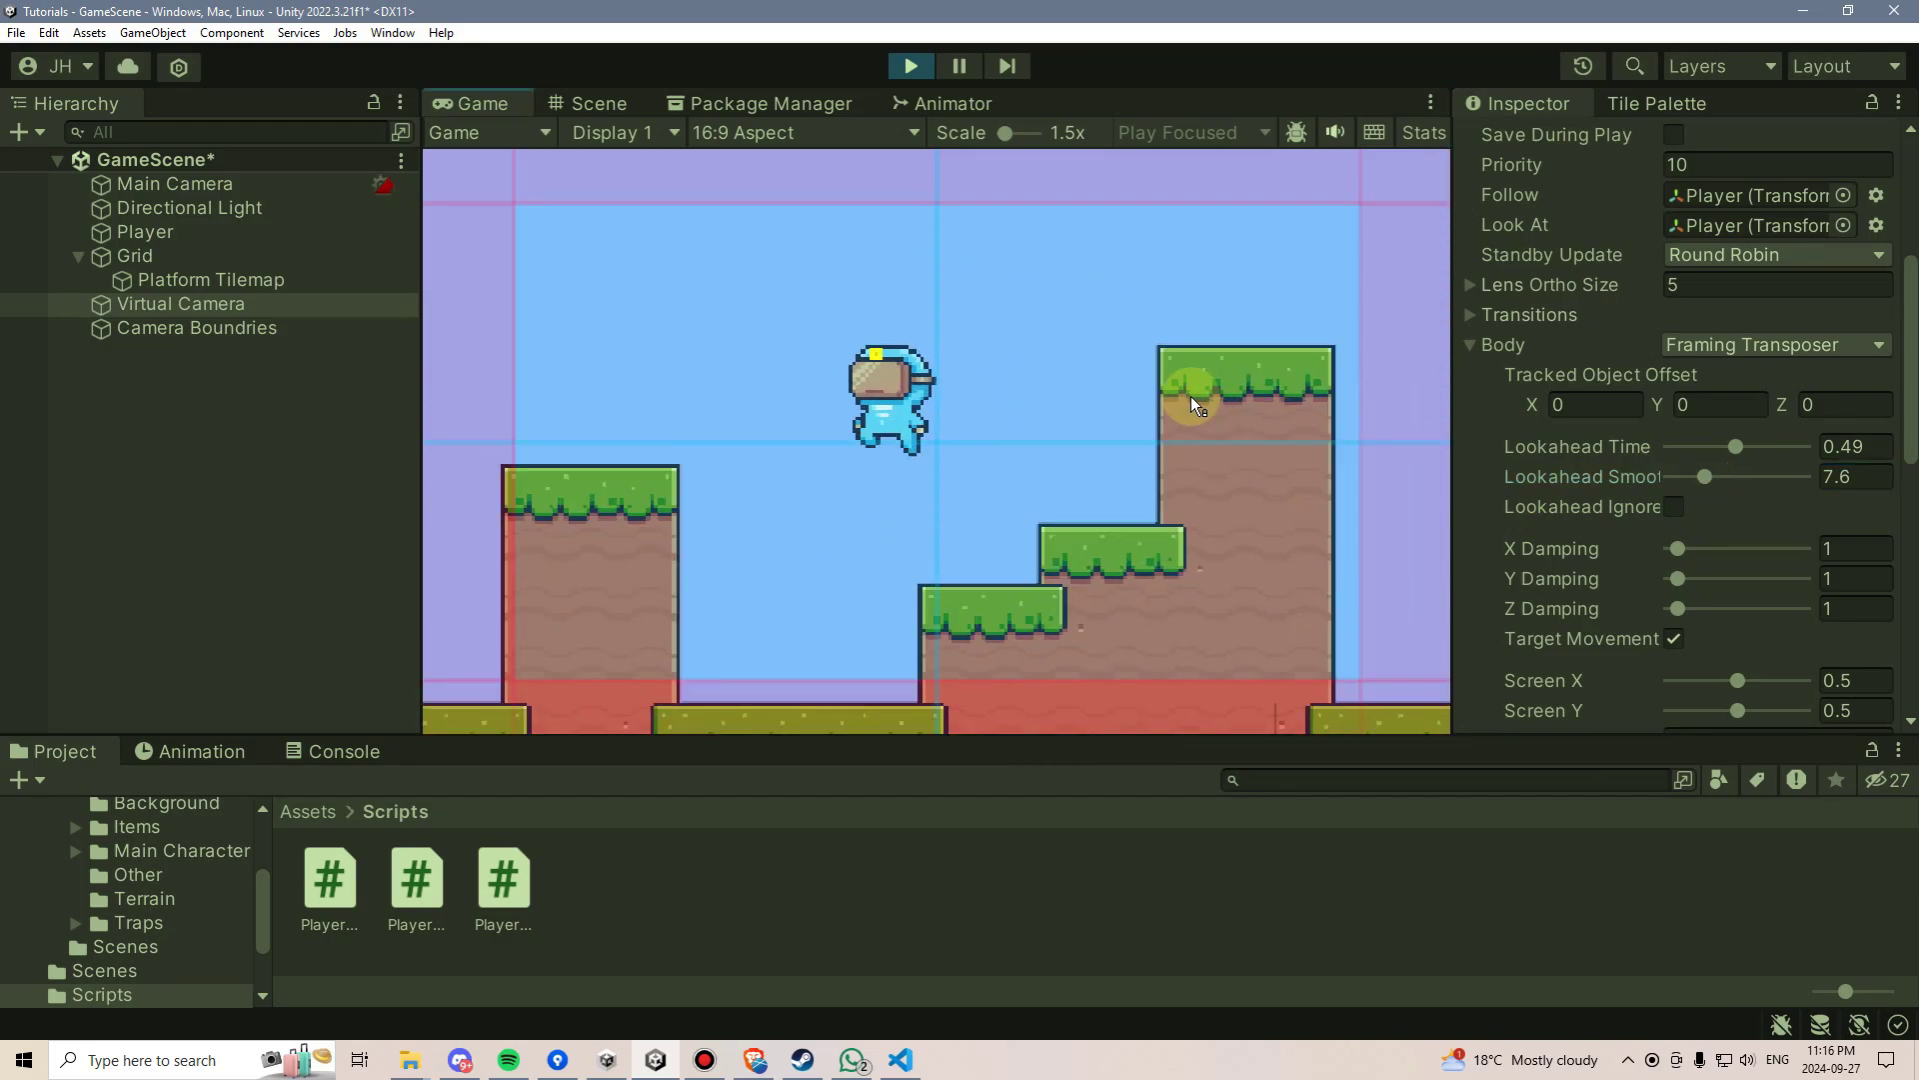
key(Left)
key(space)
key(Right)
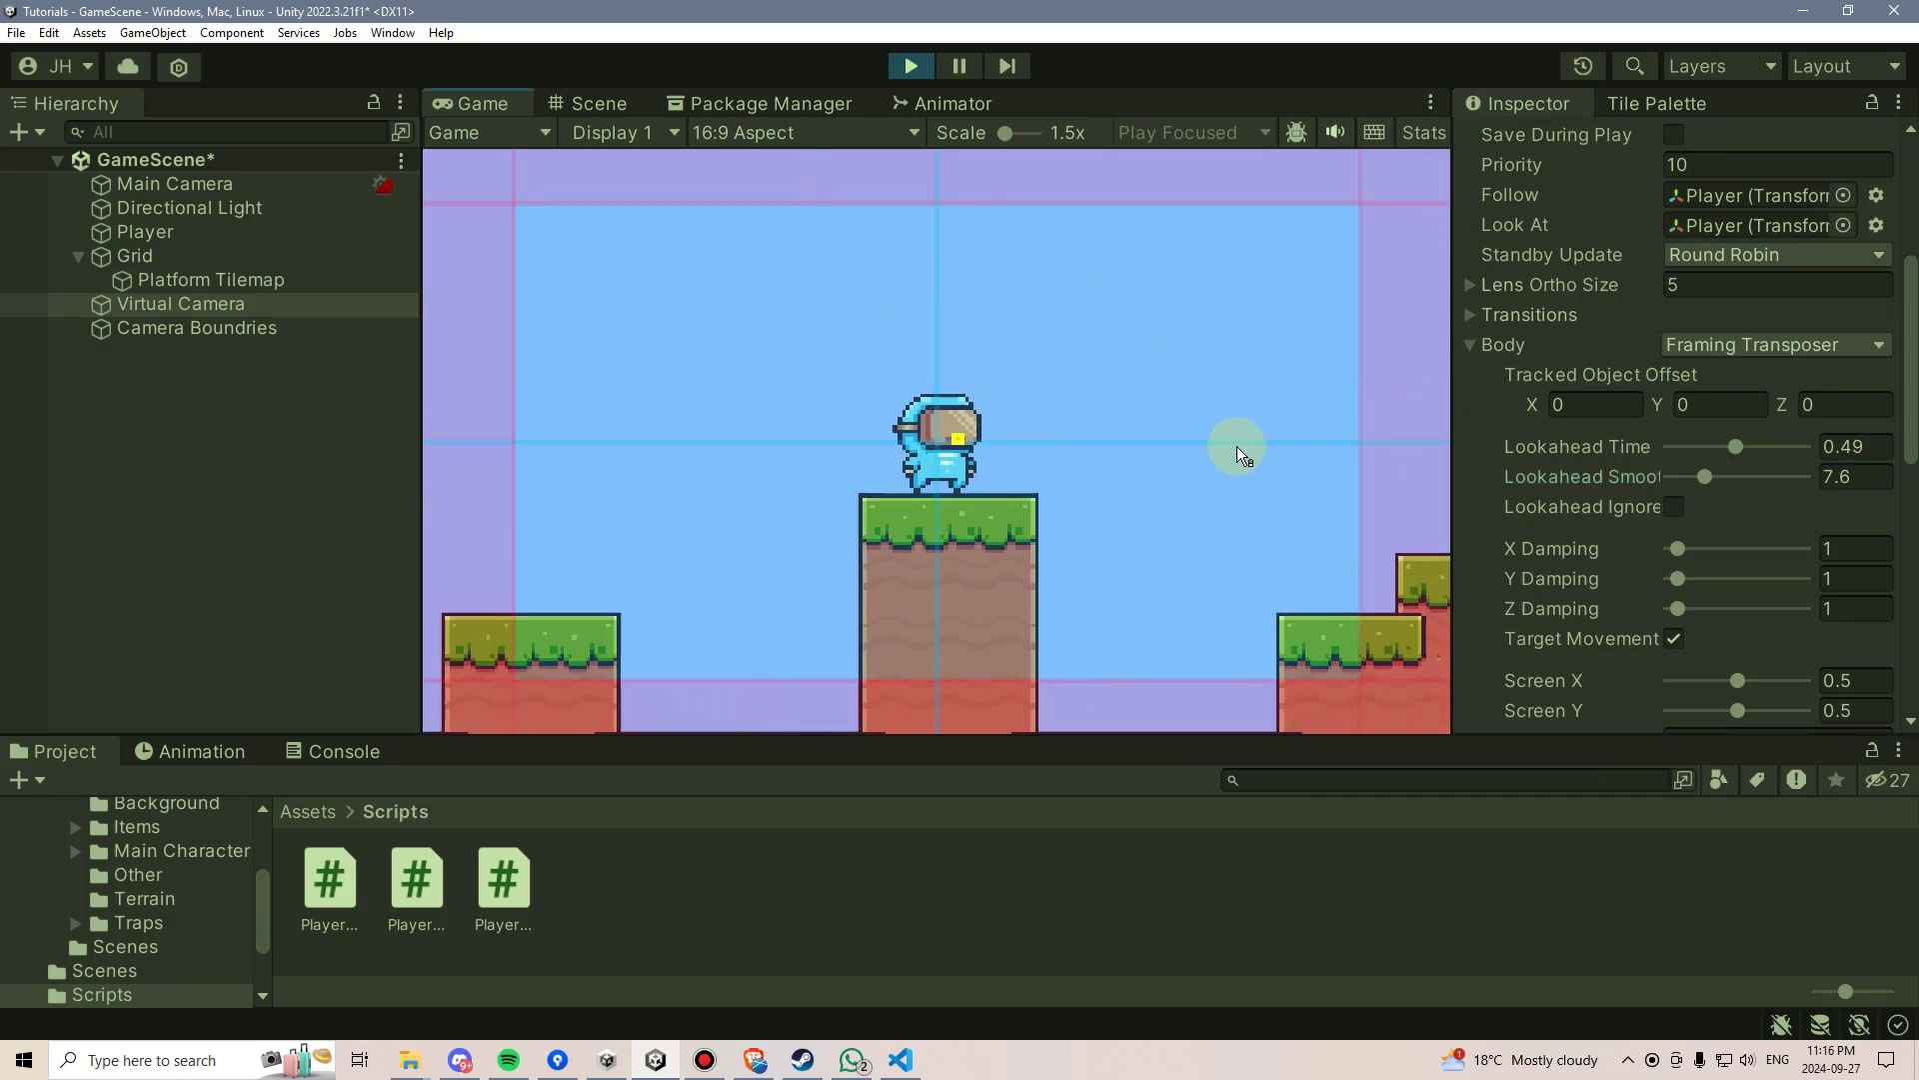
Step: Set the Framing Transposer's Dead Zone Width to 0.42 and Dead Zone Height to 0.46
scroll(1649, 590, down, 4)
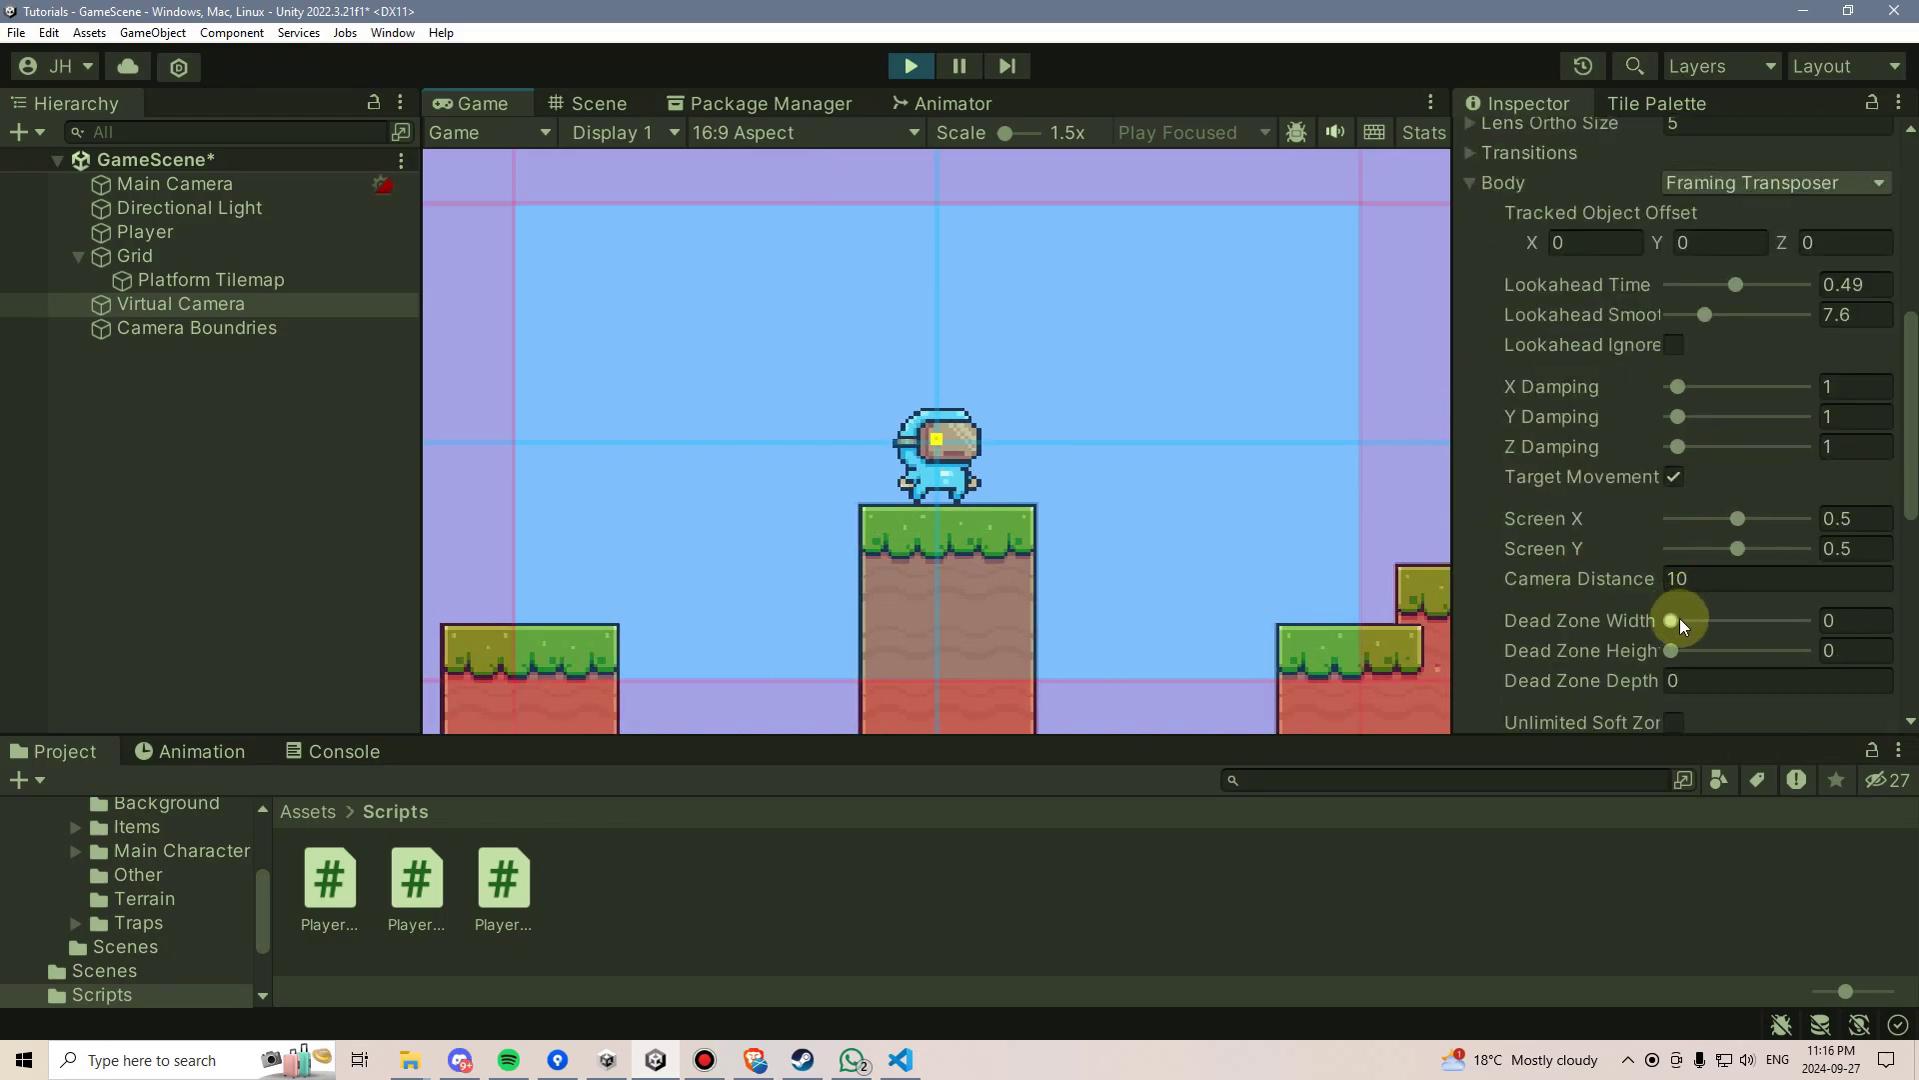
drag(1681, 625, 1698, 656)
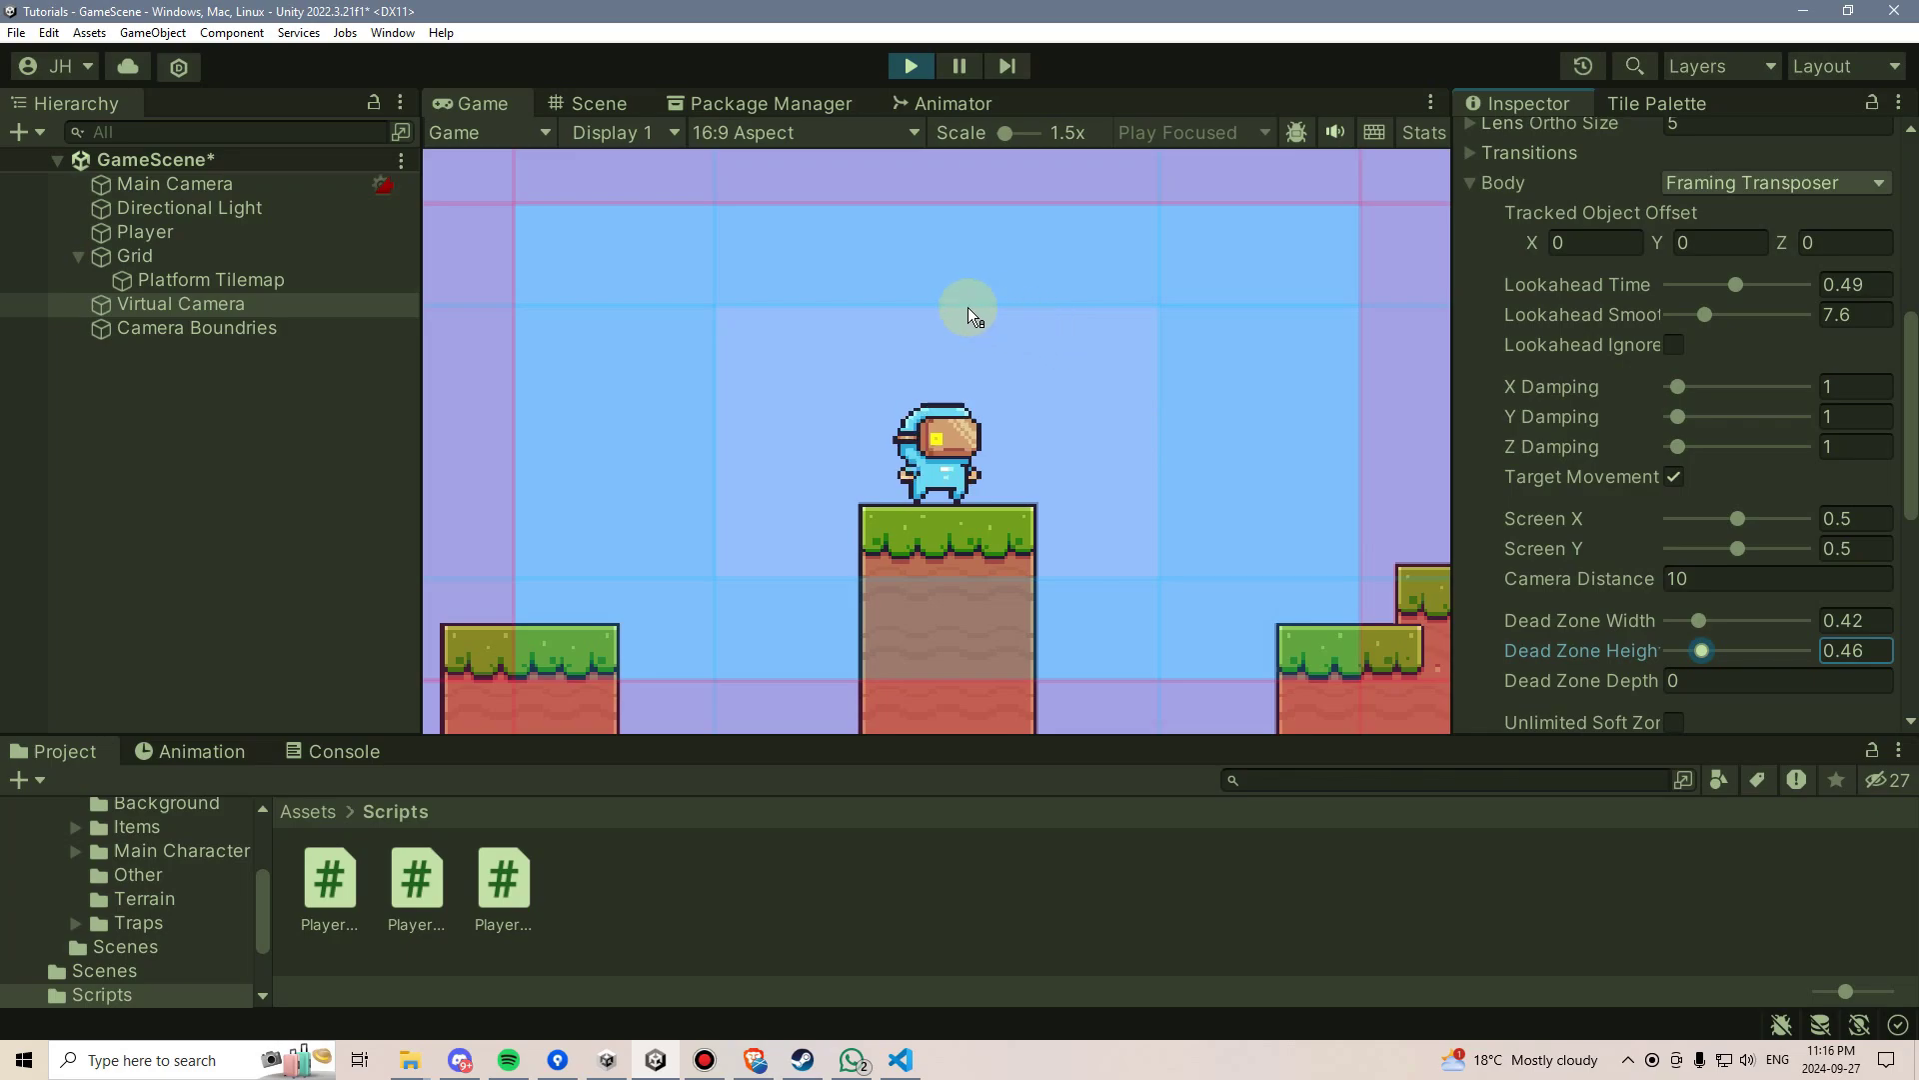
Step: Set the Dead Zone Width to 0.66 and Dead Zone Height to 0.62, and test them by jumping the player between the platforms
drag(1698, 620, 1715, 655)
click(1177, 493)
key(space)
key(d)
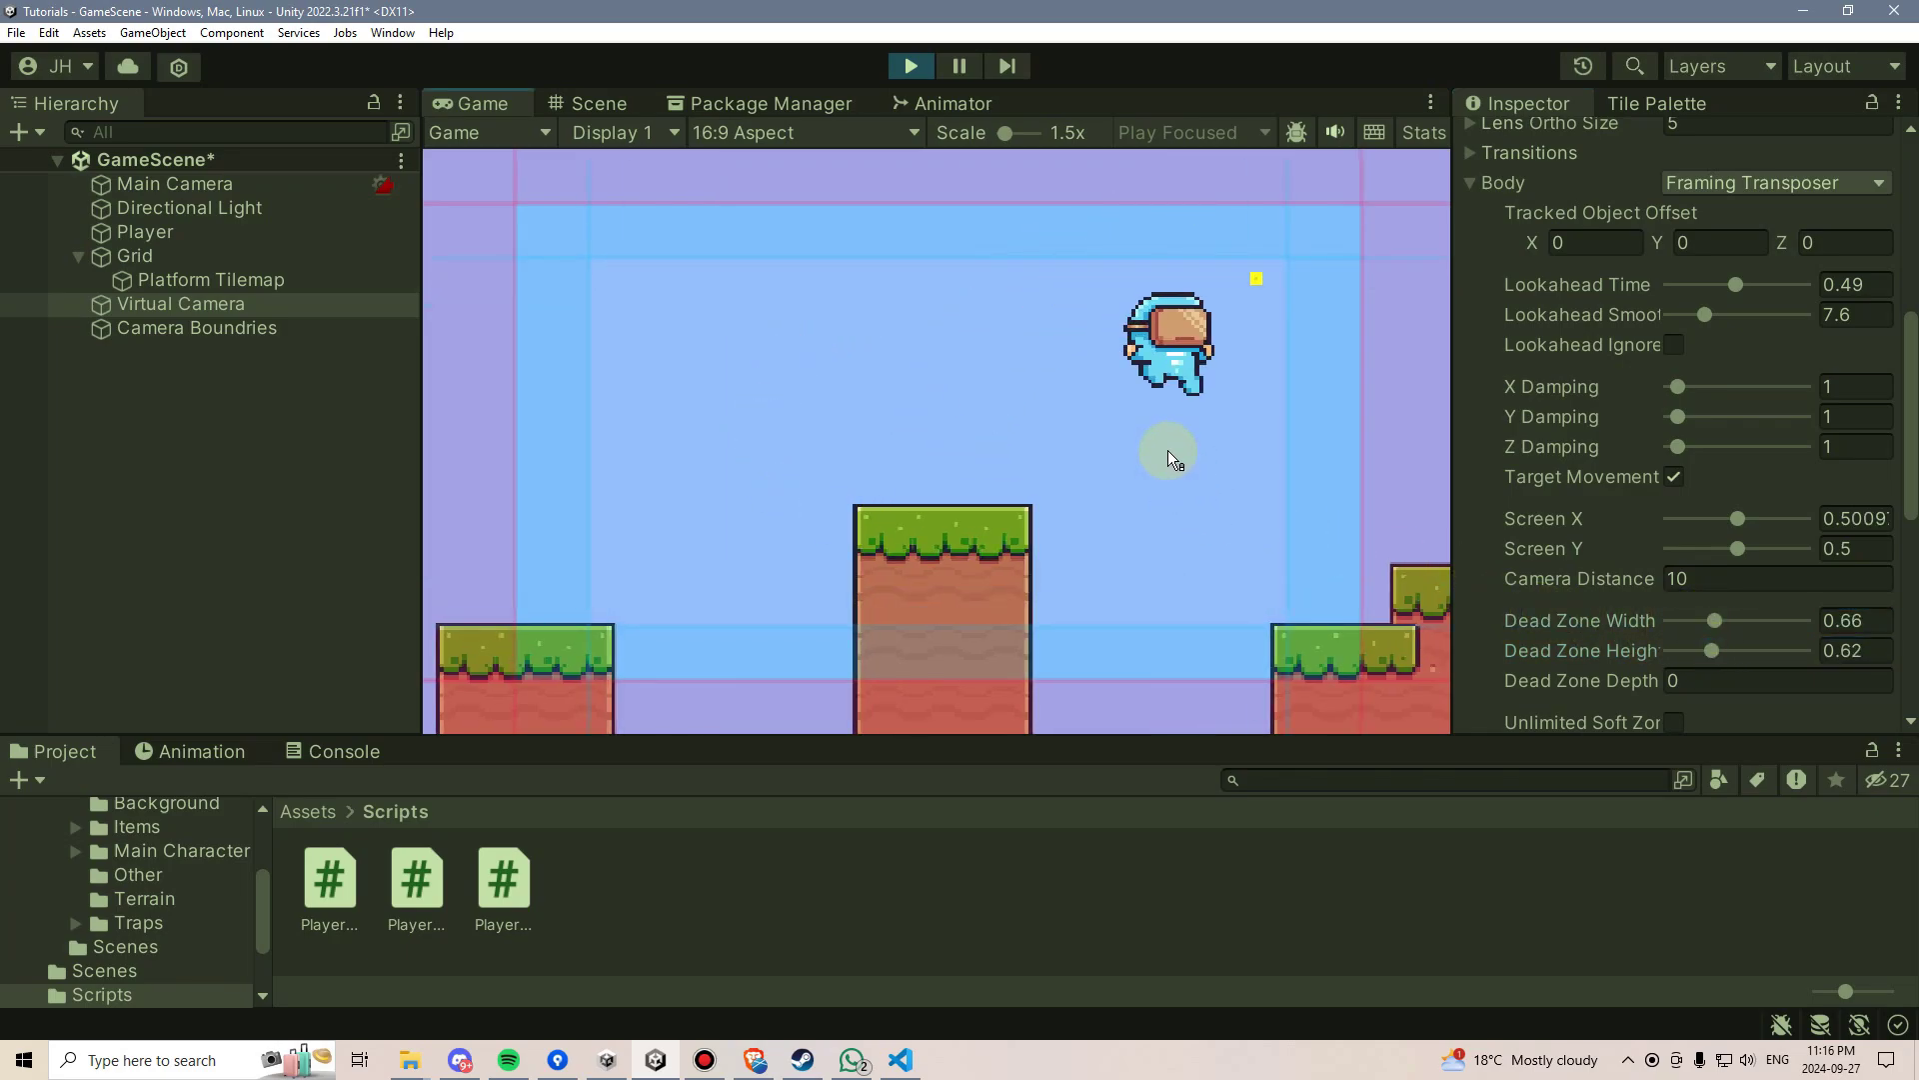
key(a)
key(space)
key(space)
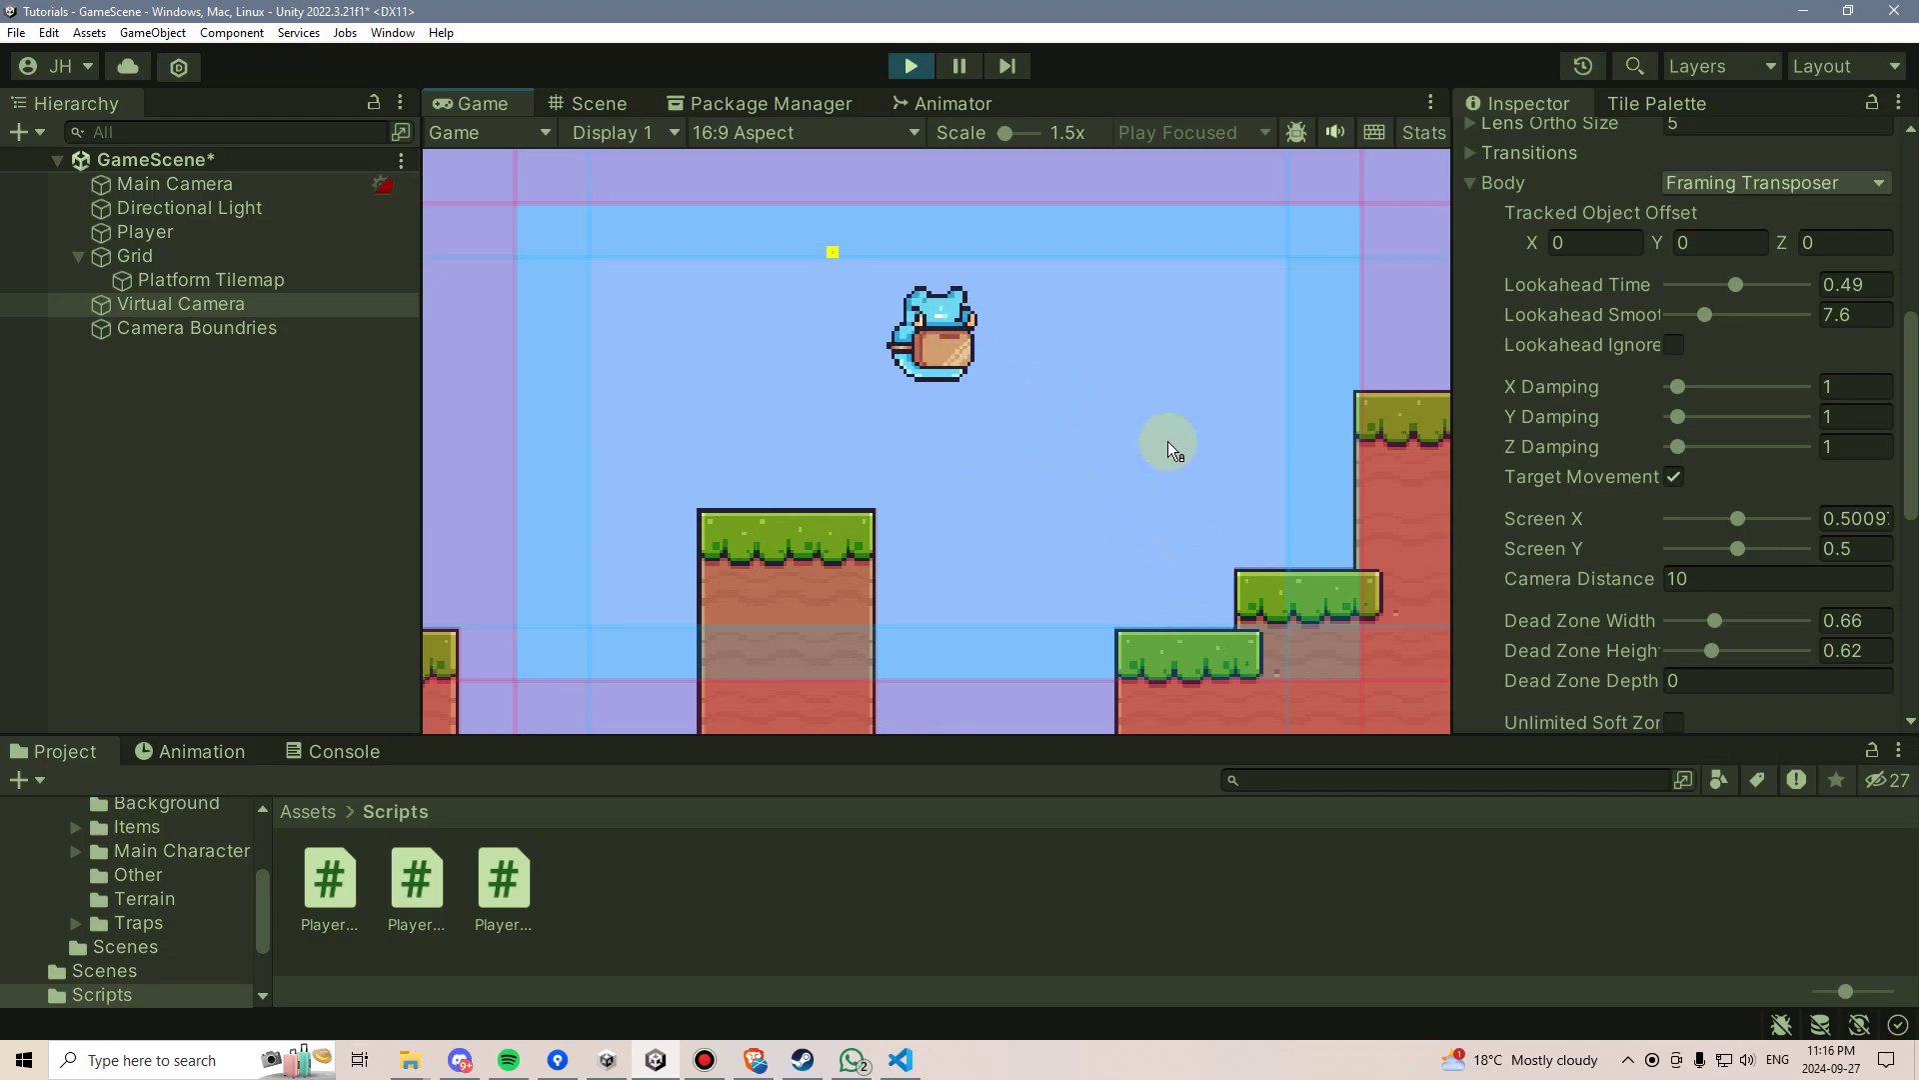
key(d)
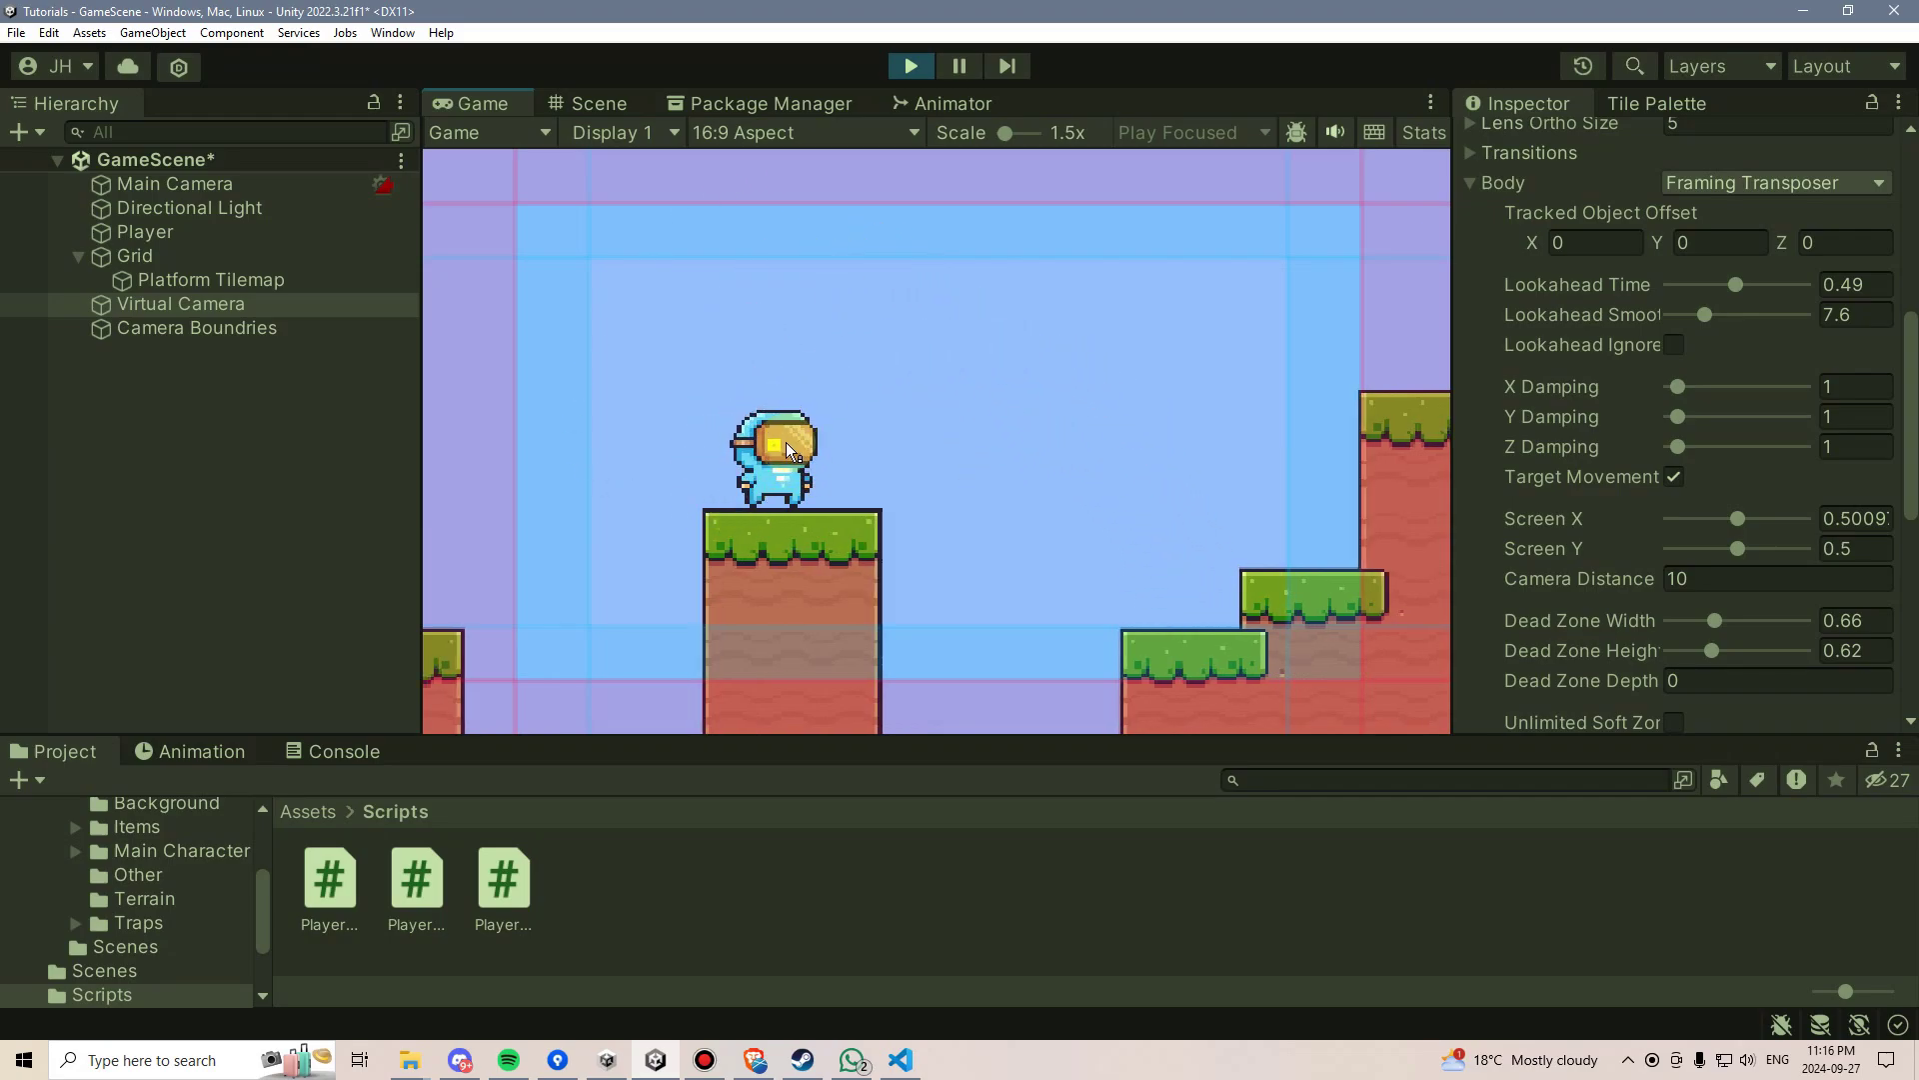
key(d)
key(space)
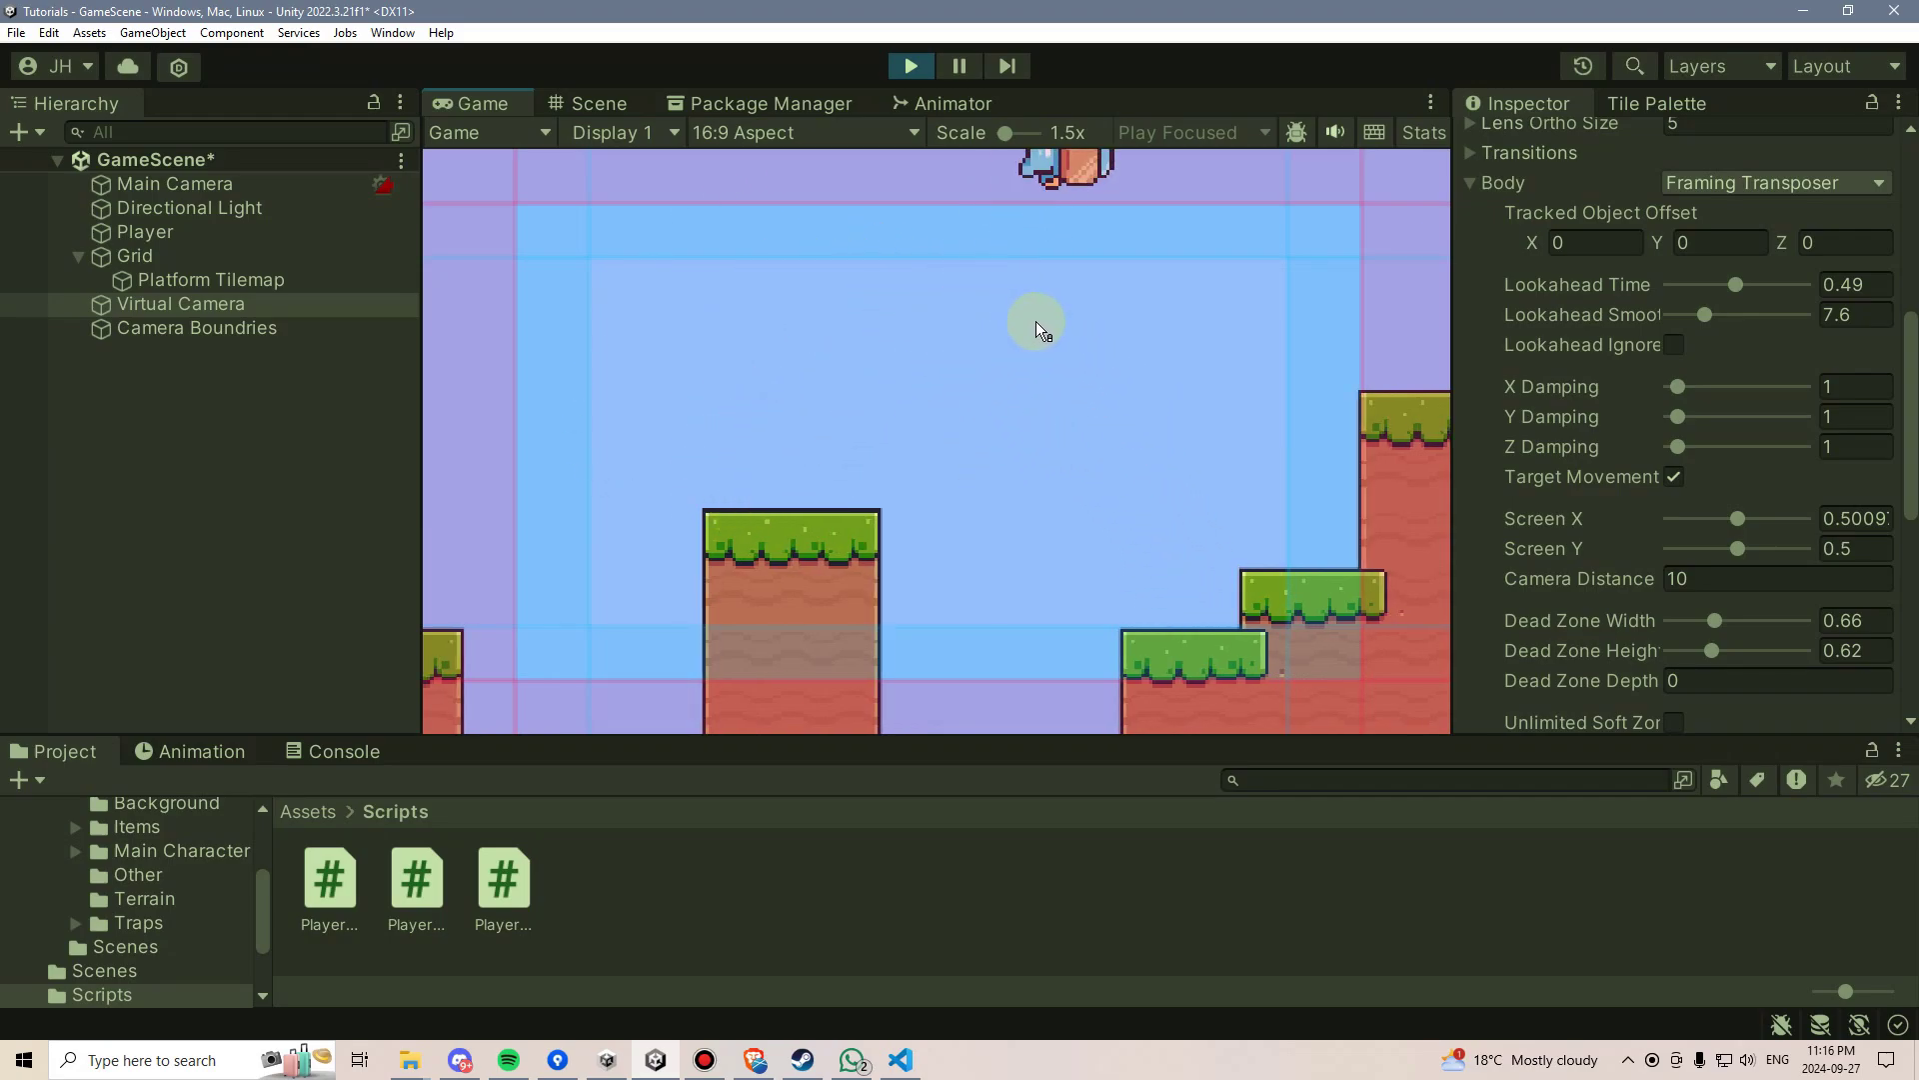
key(space)
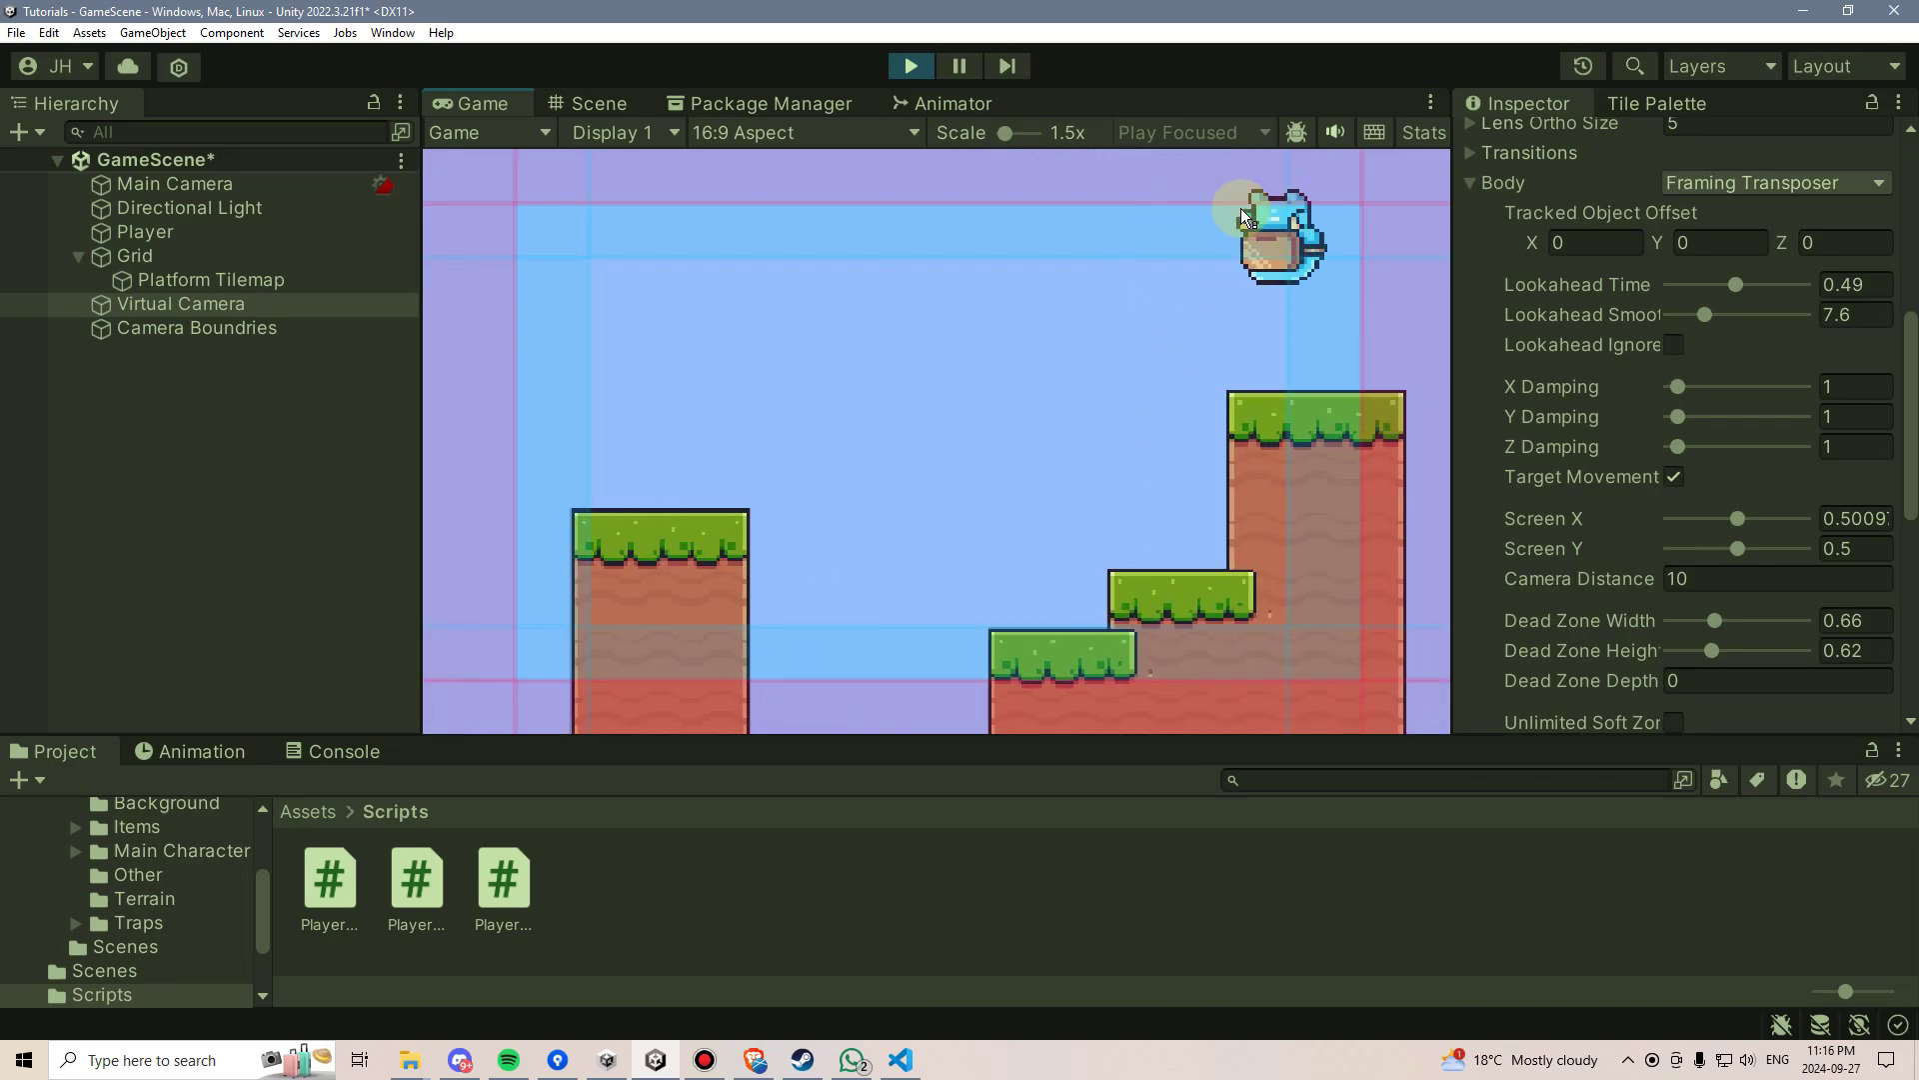
key(a)
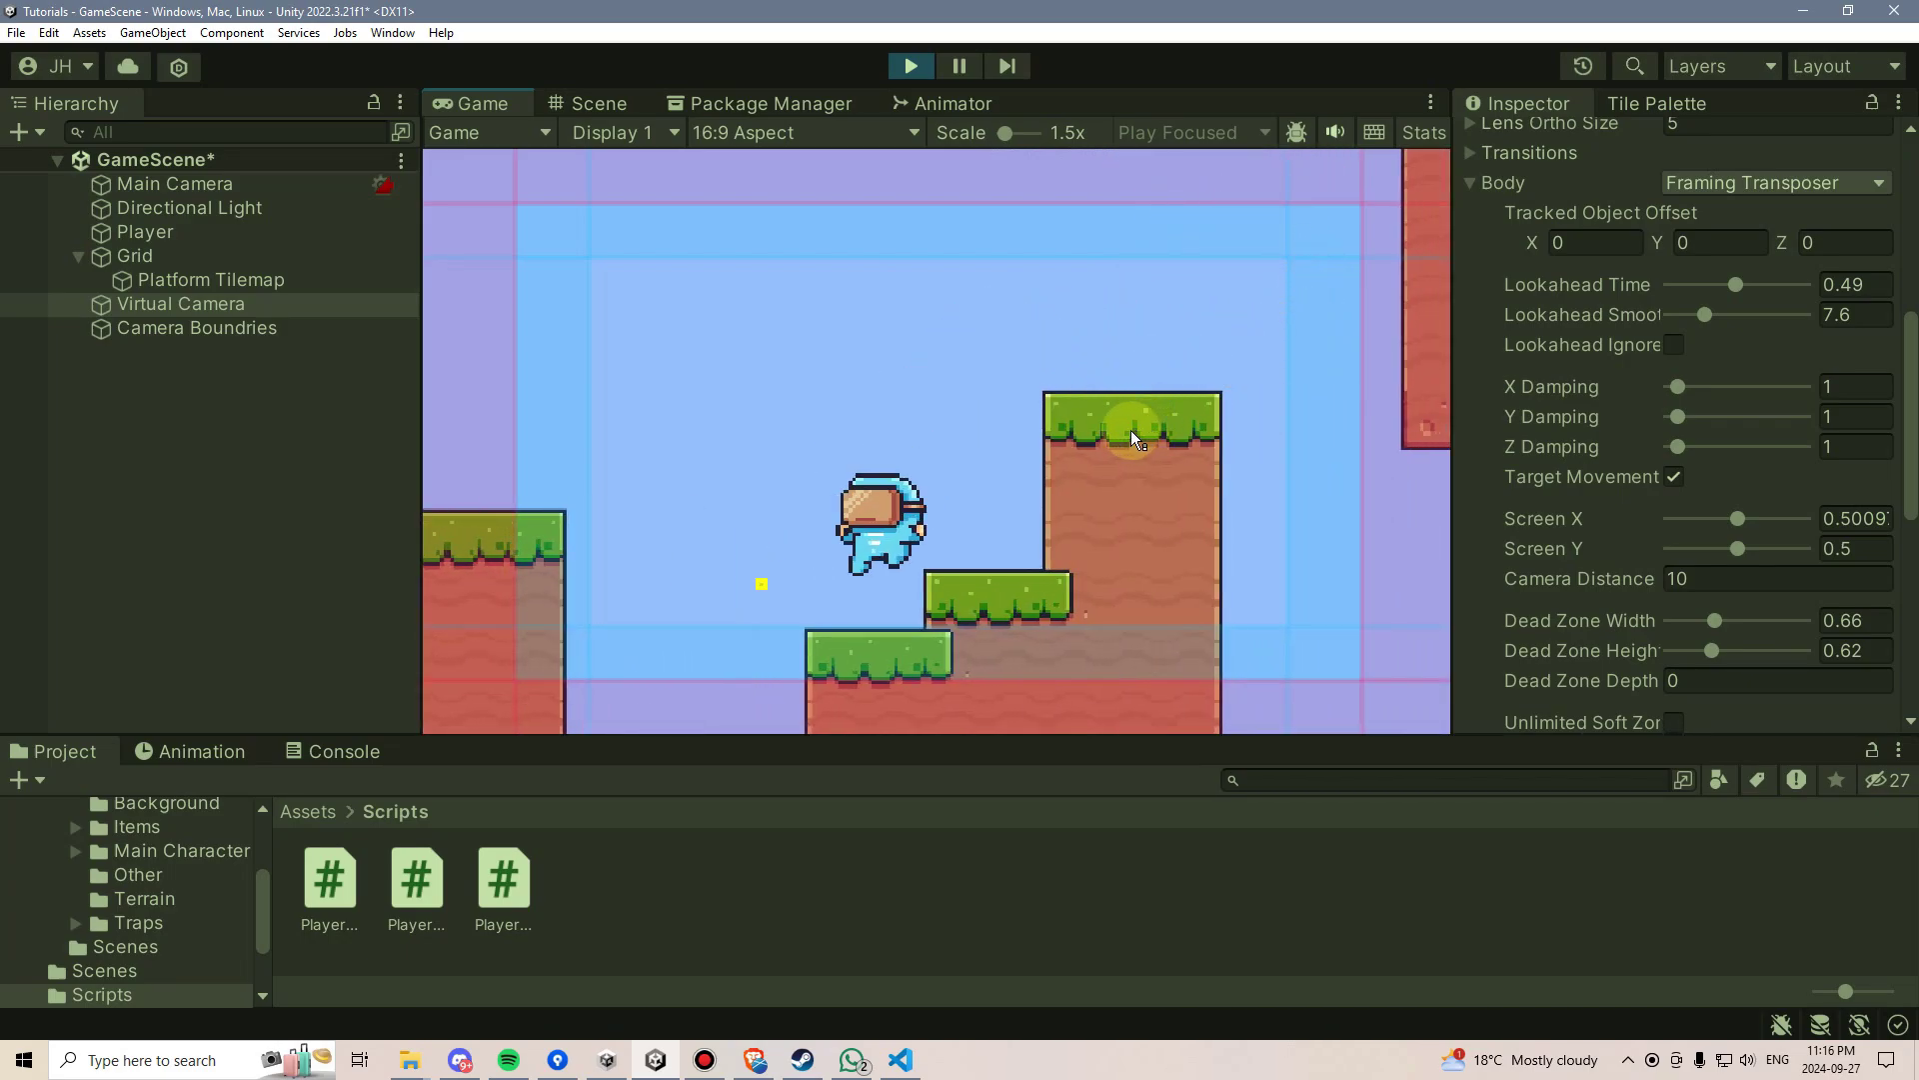
key(space)
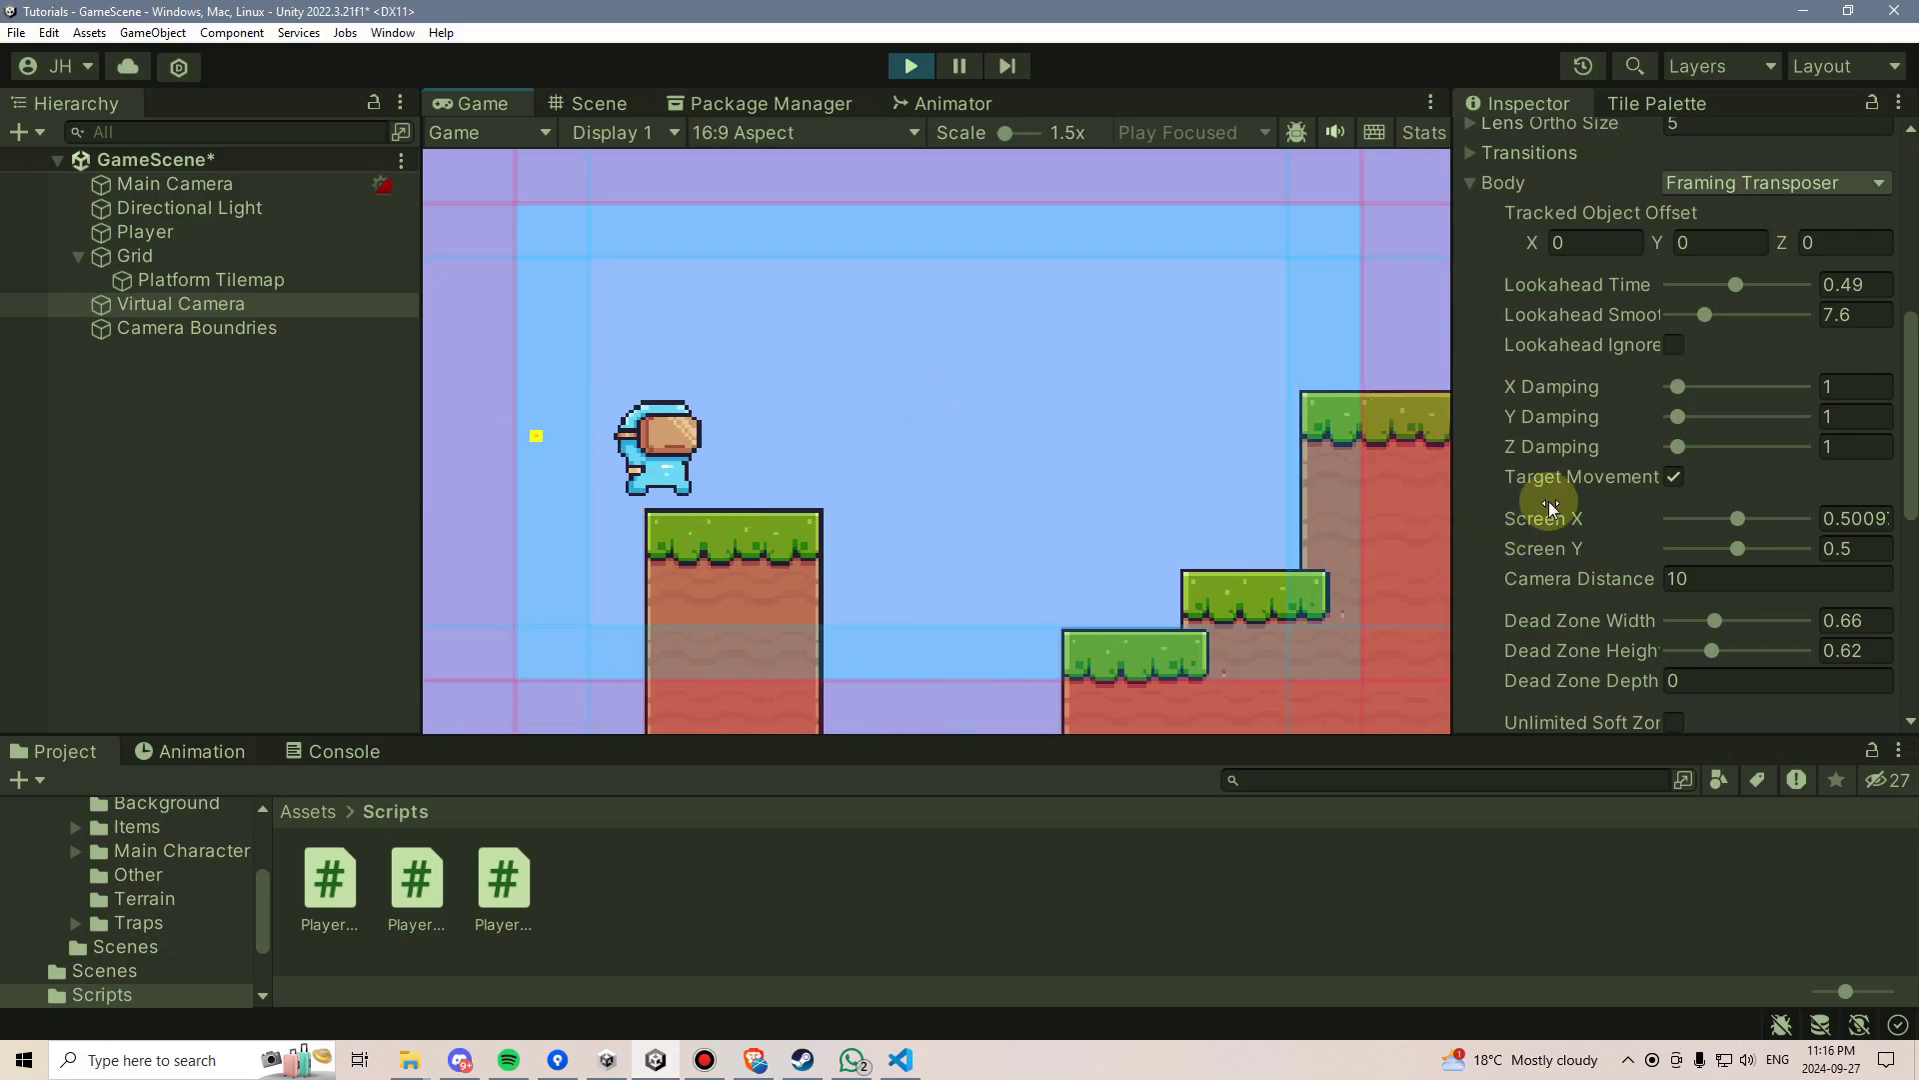
Step: Set Screen X to 0.71, and try a Tracked Object Offset Z of 0.53 before resetting it to 0
drag(1780, 528, 1752, 528)
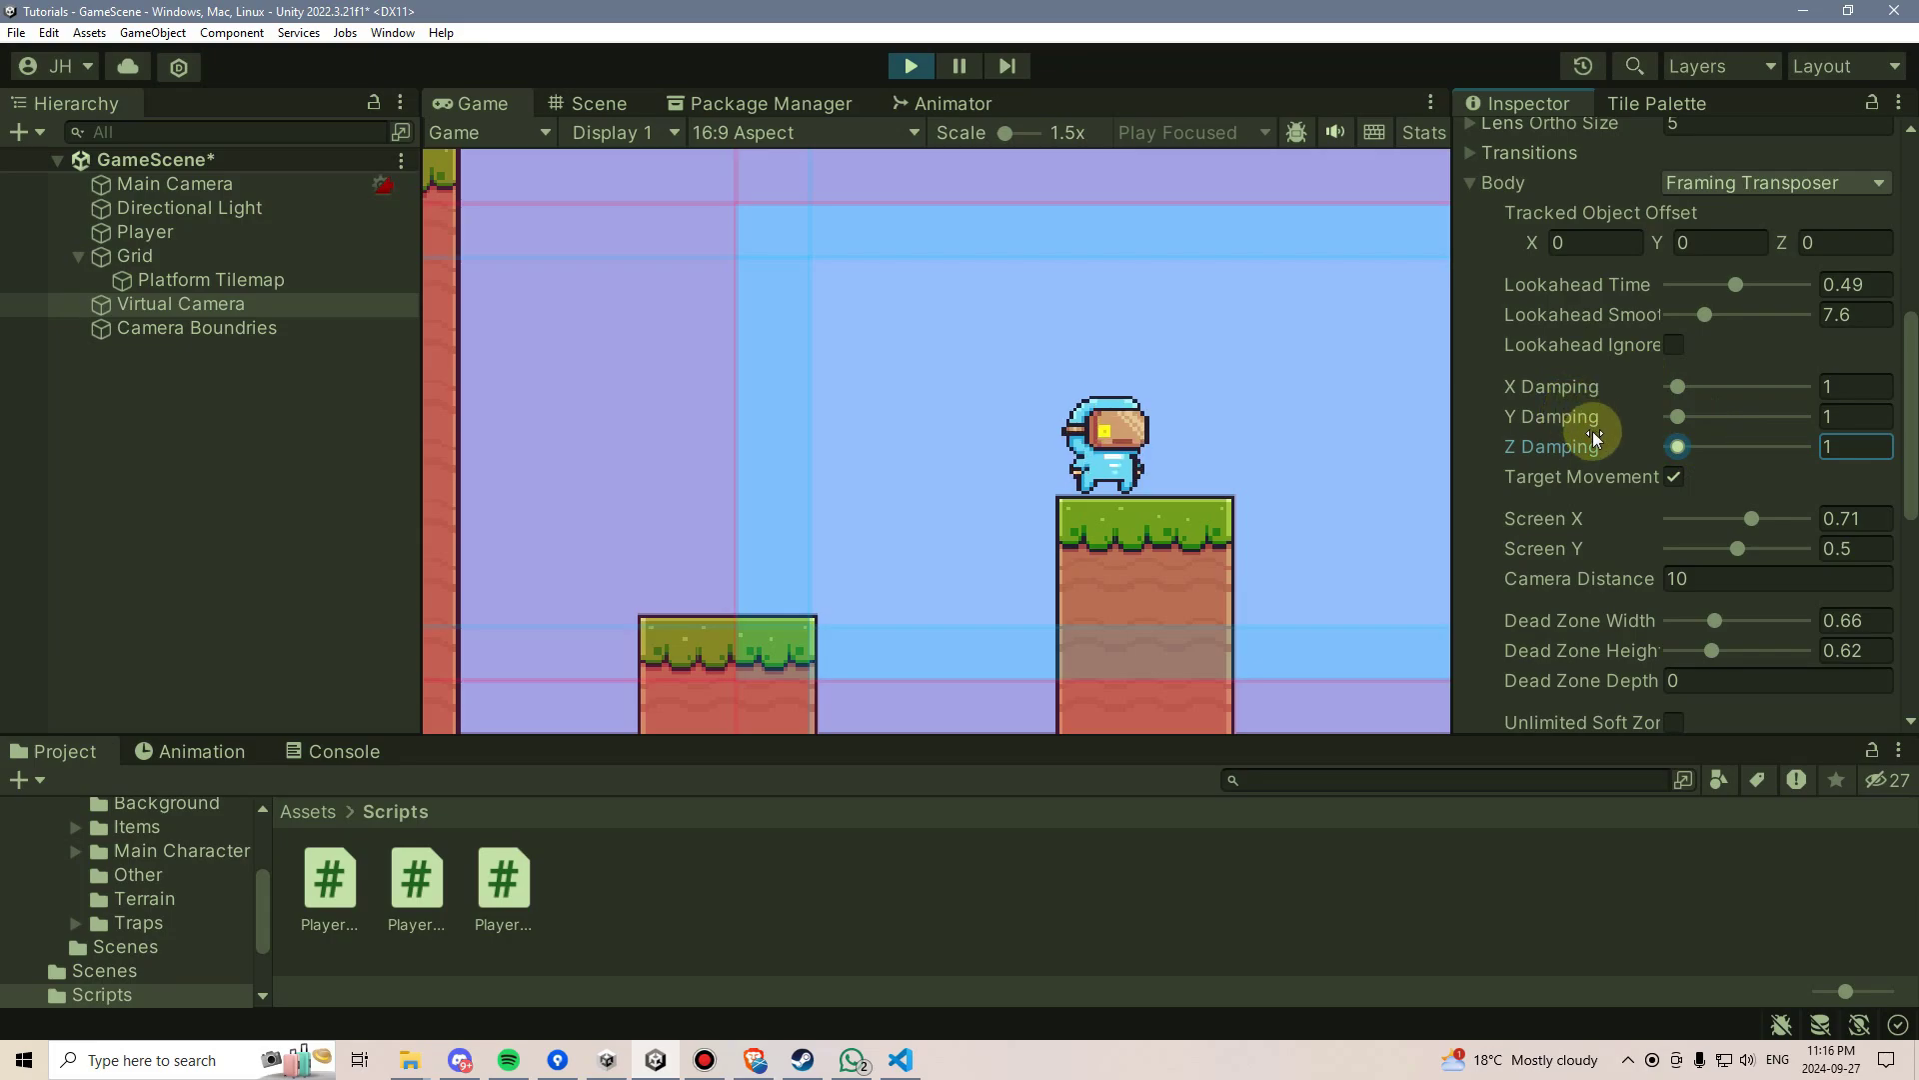
scroll(1599, 449, up, 5)
scroll(1620, 515, down, 2)
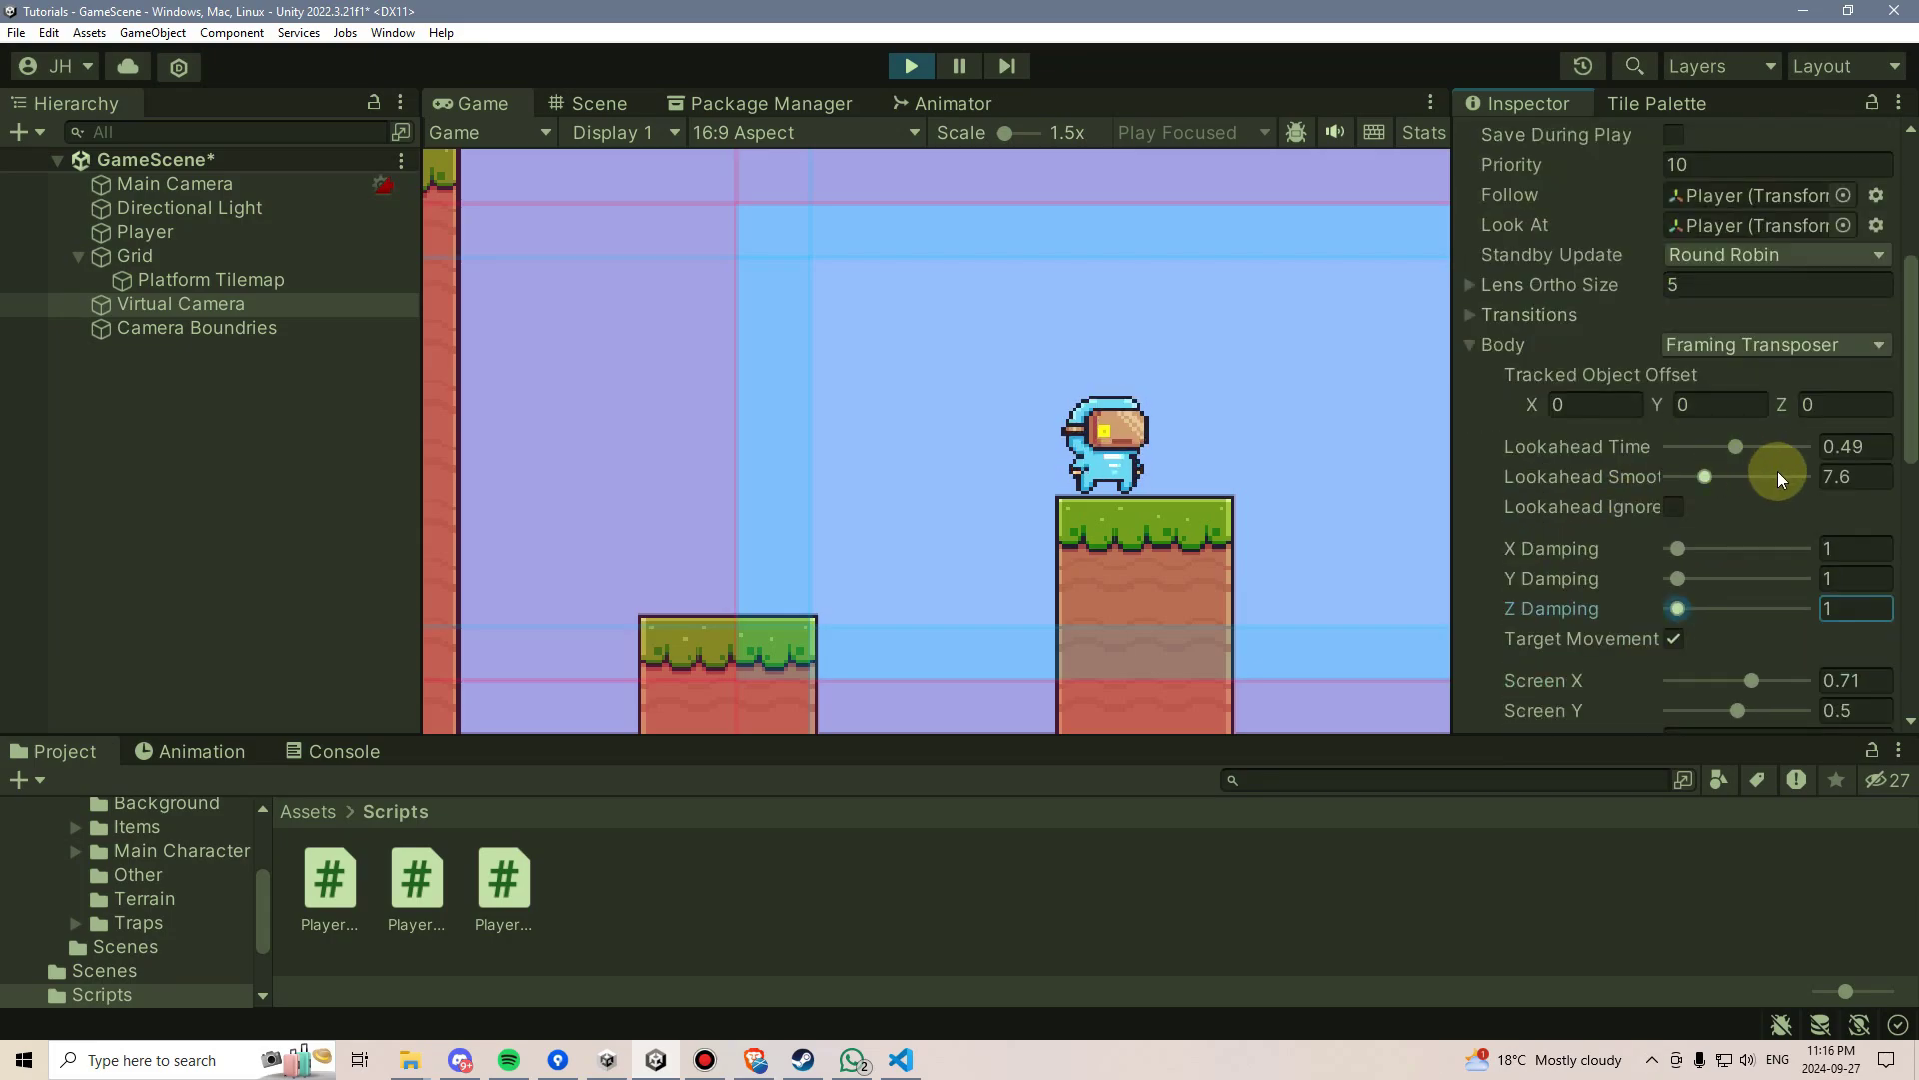
drag(1790, 403, 1799, 415)
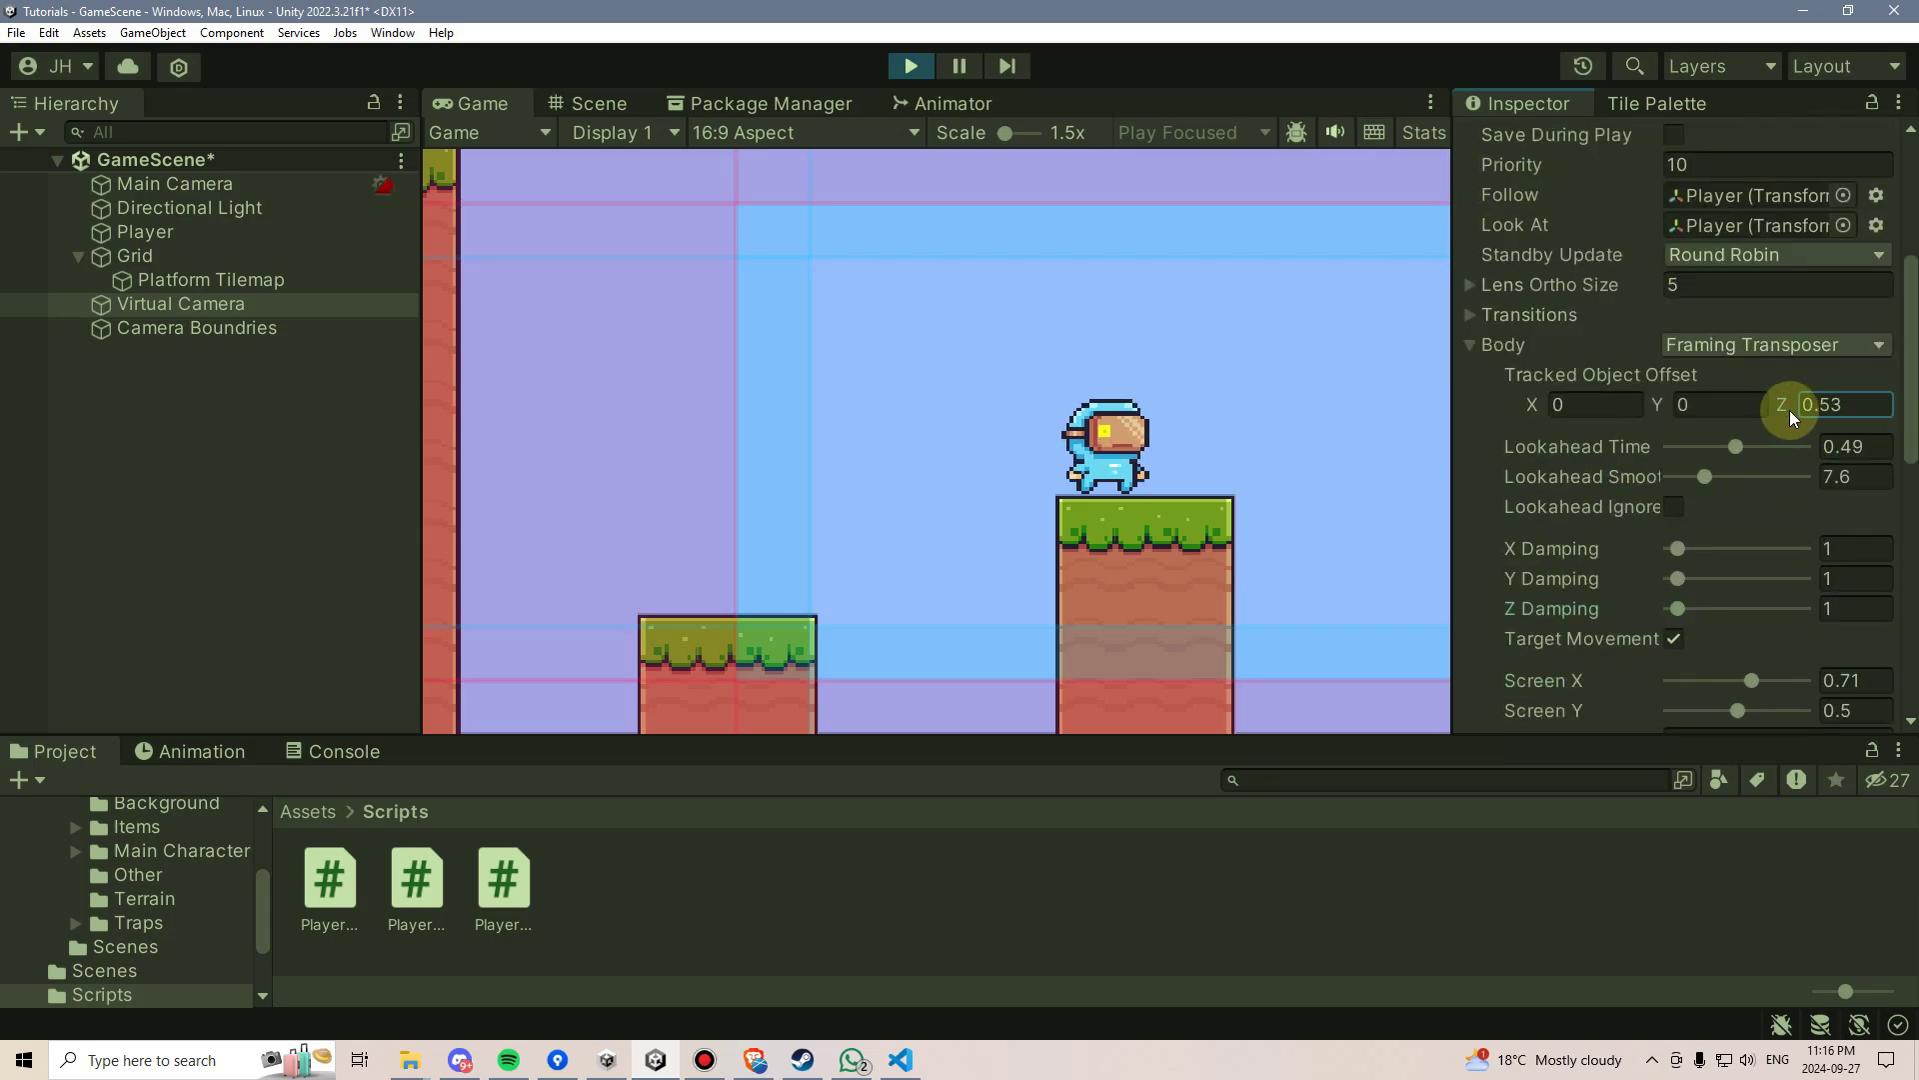
text(0)
scroll(1565, 528, down, 6)
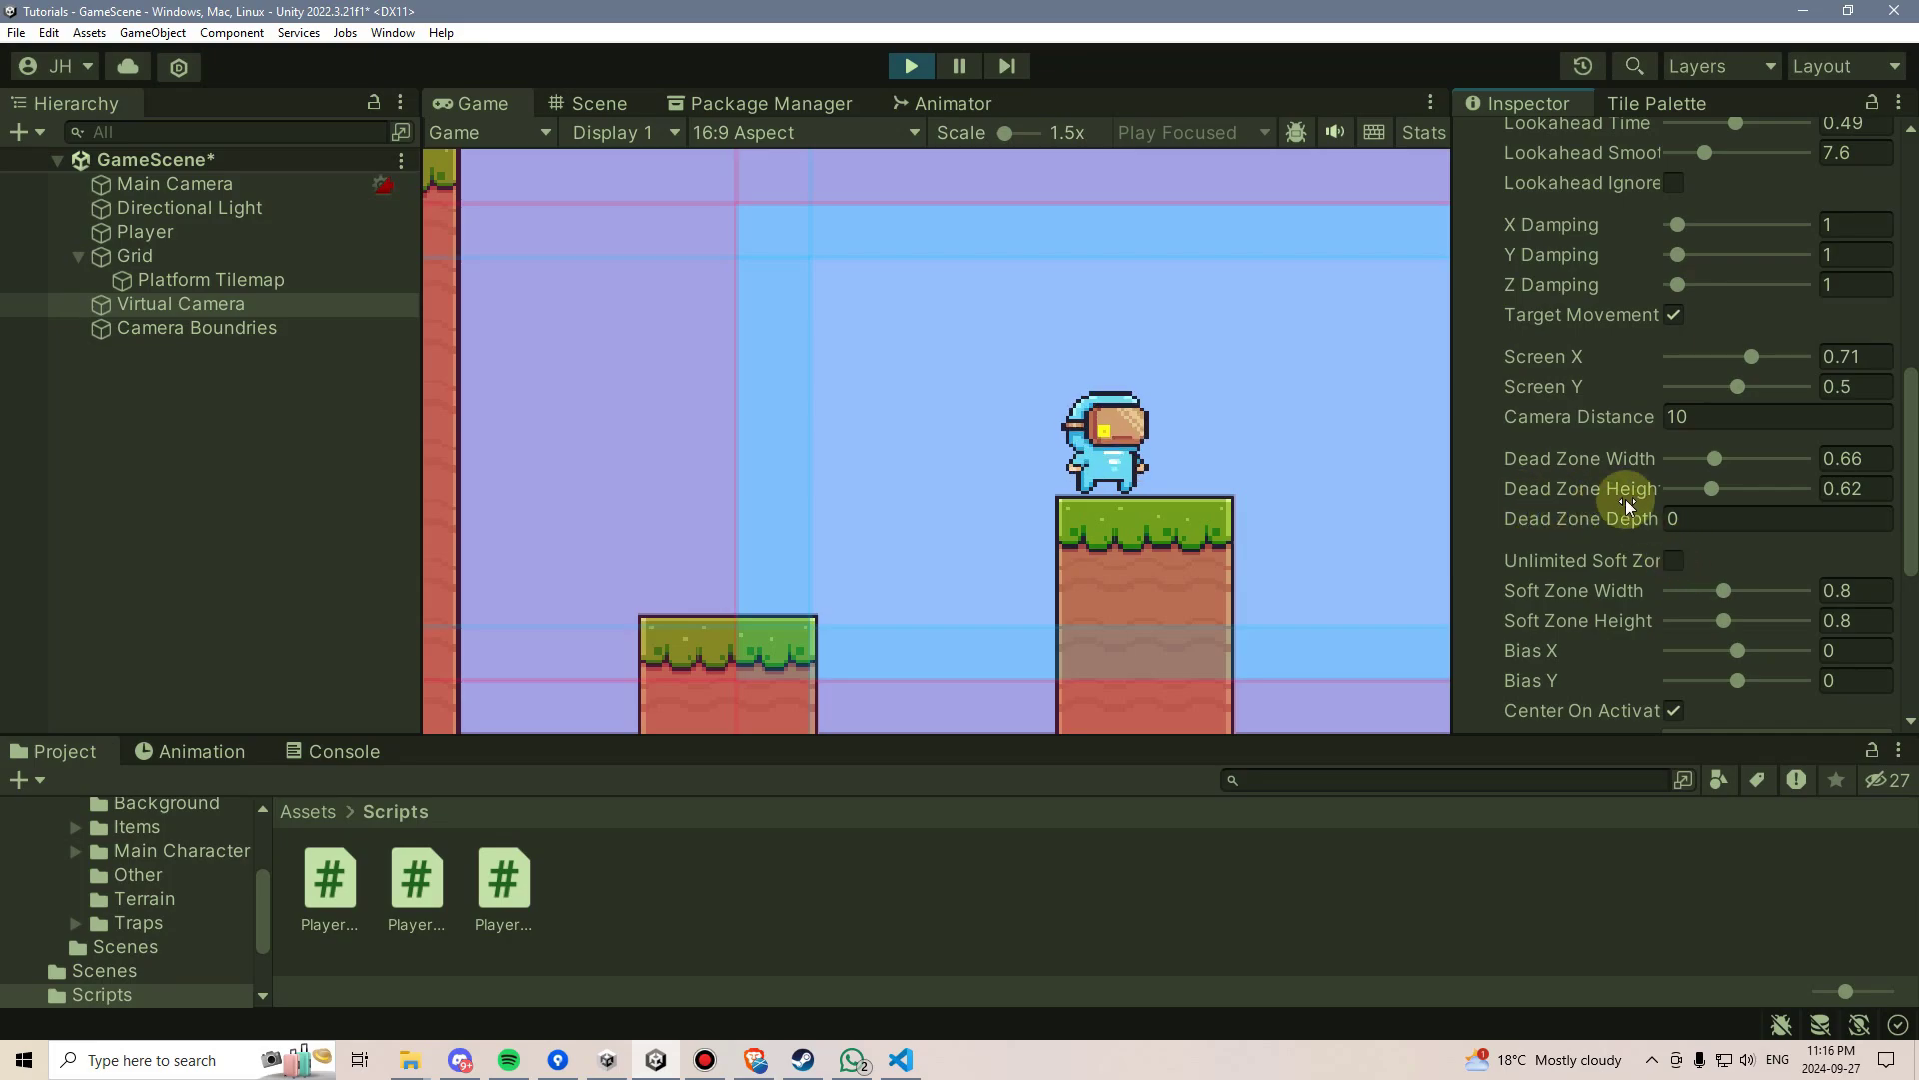
Step: Jump the player in both directions between the platforms to examine how the camera behaves with the shifted framing zone
click(1285, 433)
key(space)
key(space)
key(d)
key(a)
key(space)
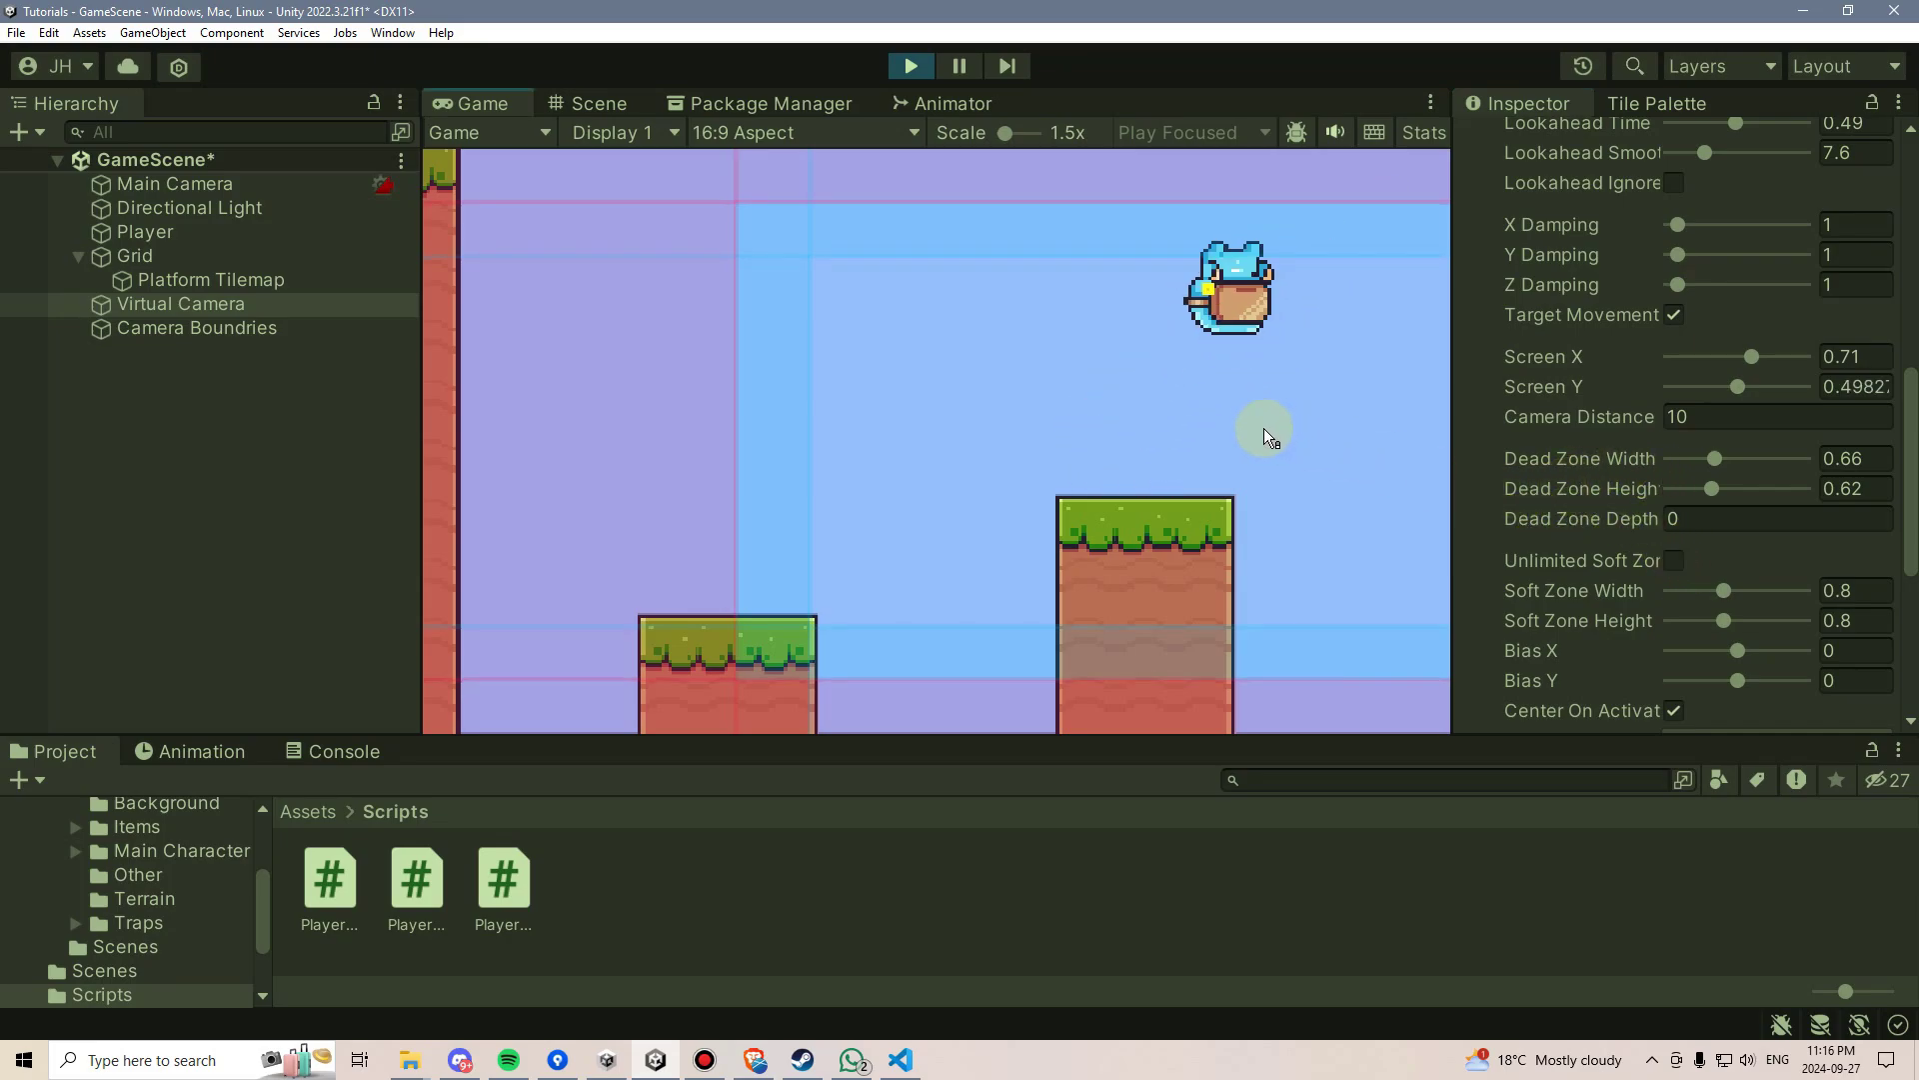
key(space)
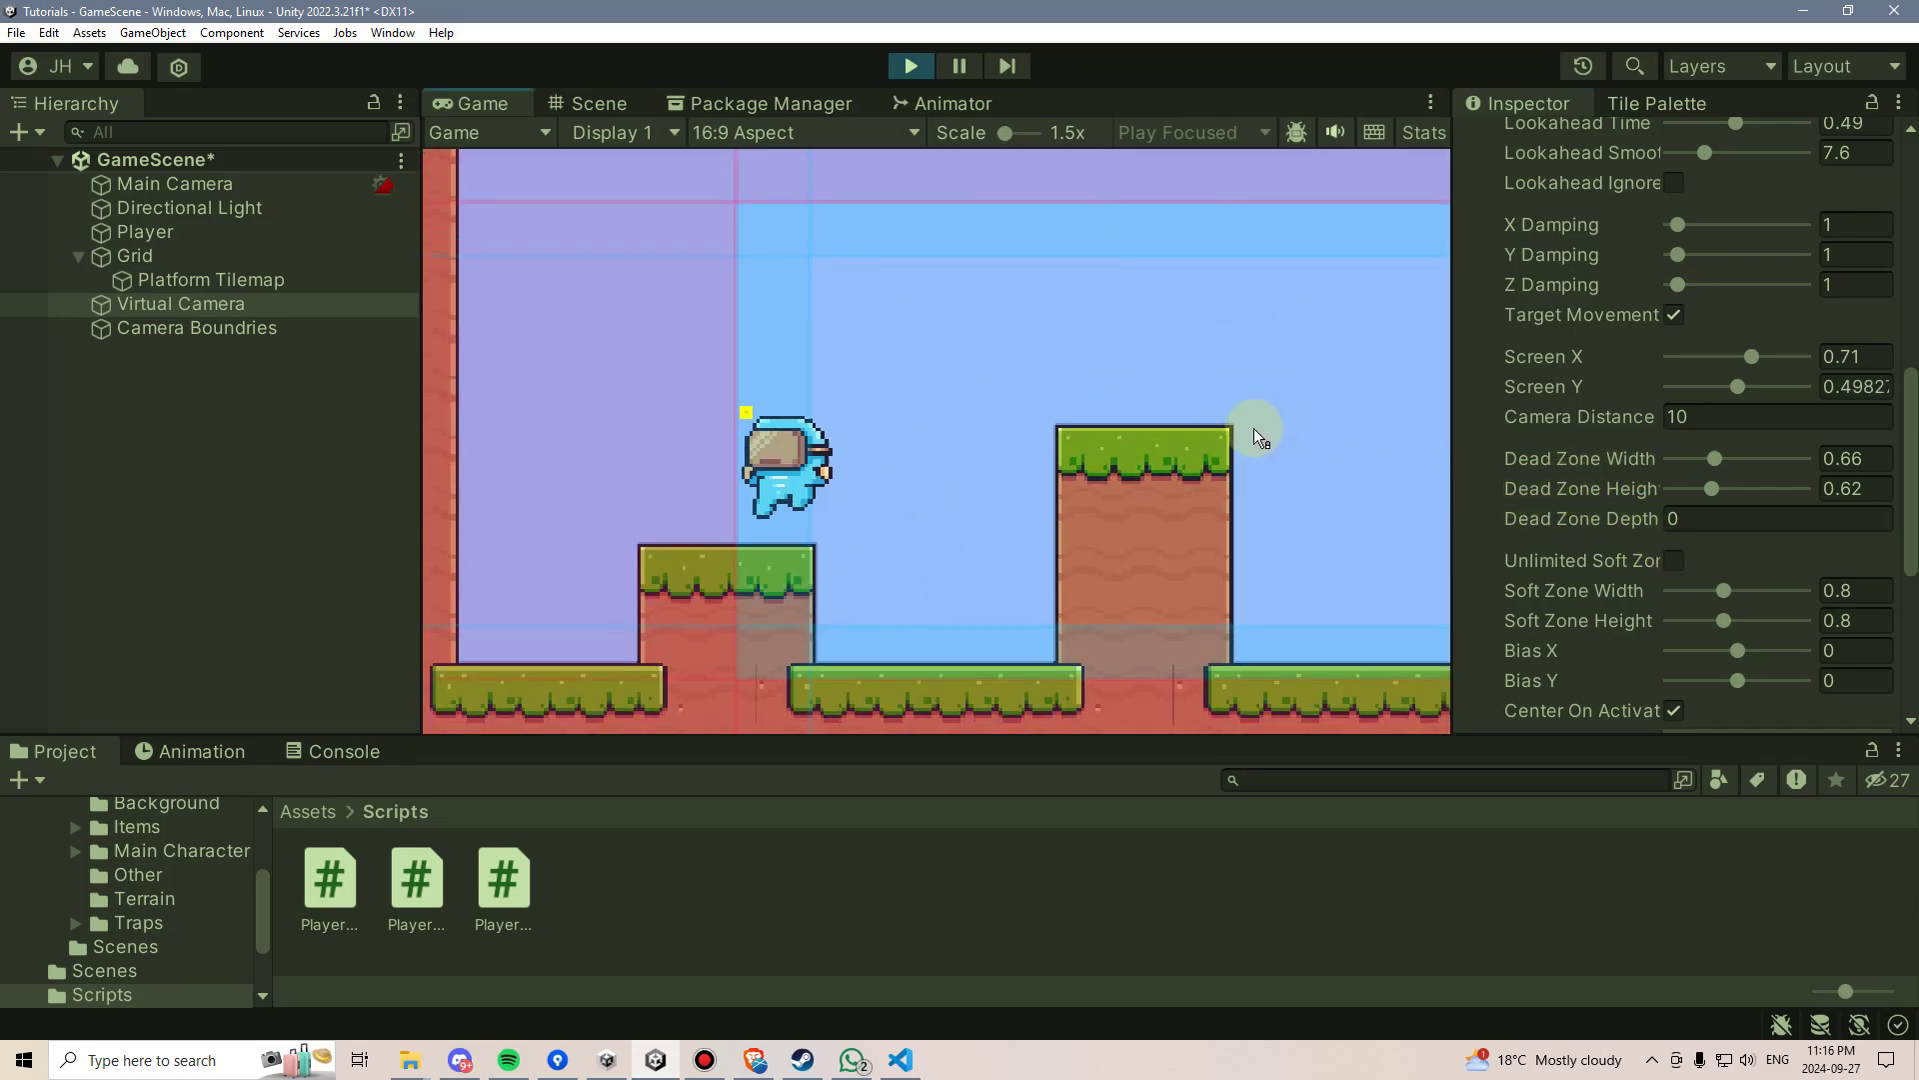
key(d)
key(space)
key(space)
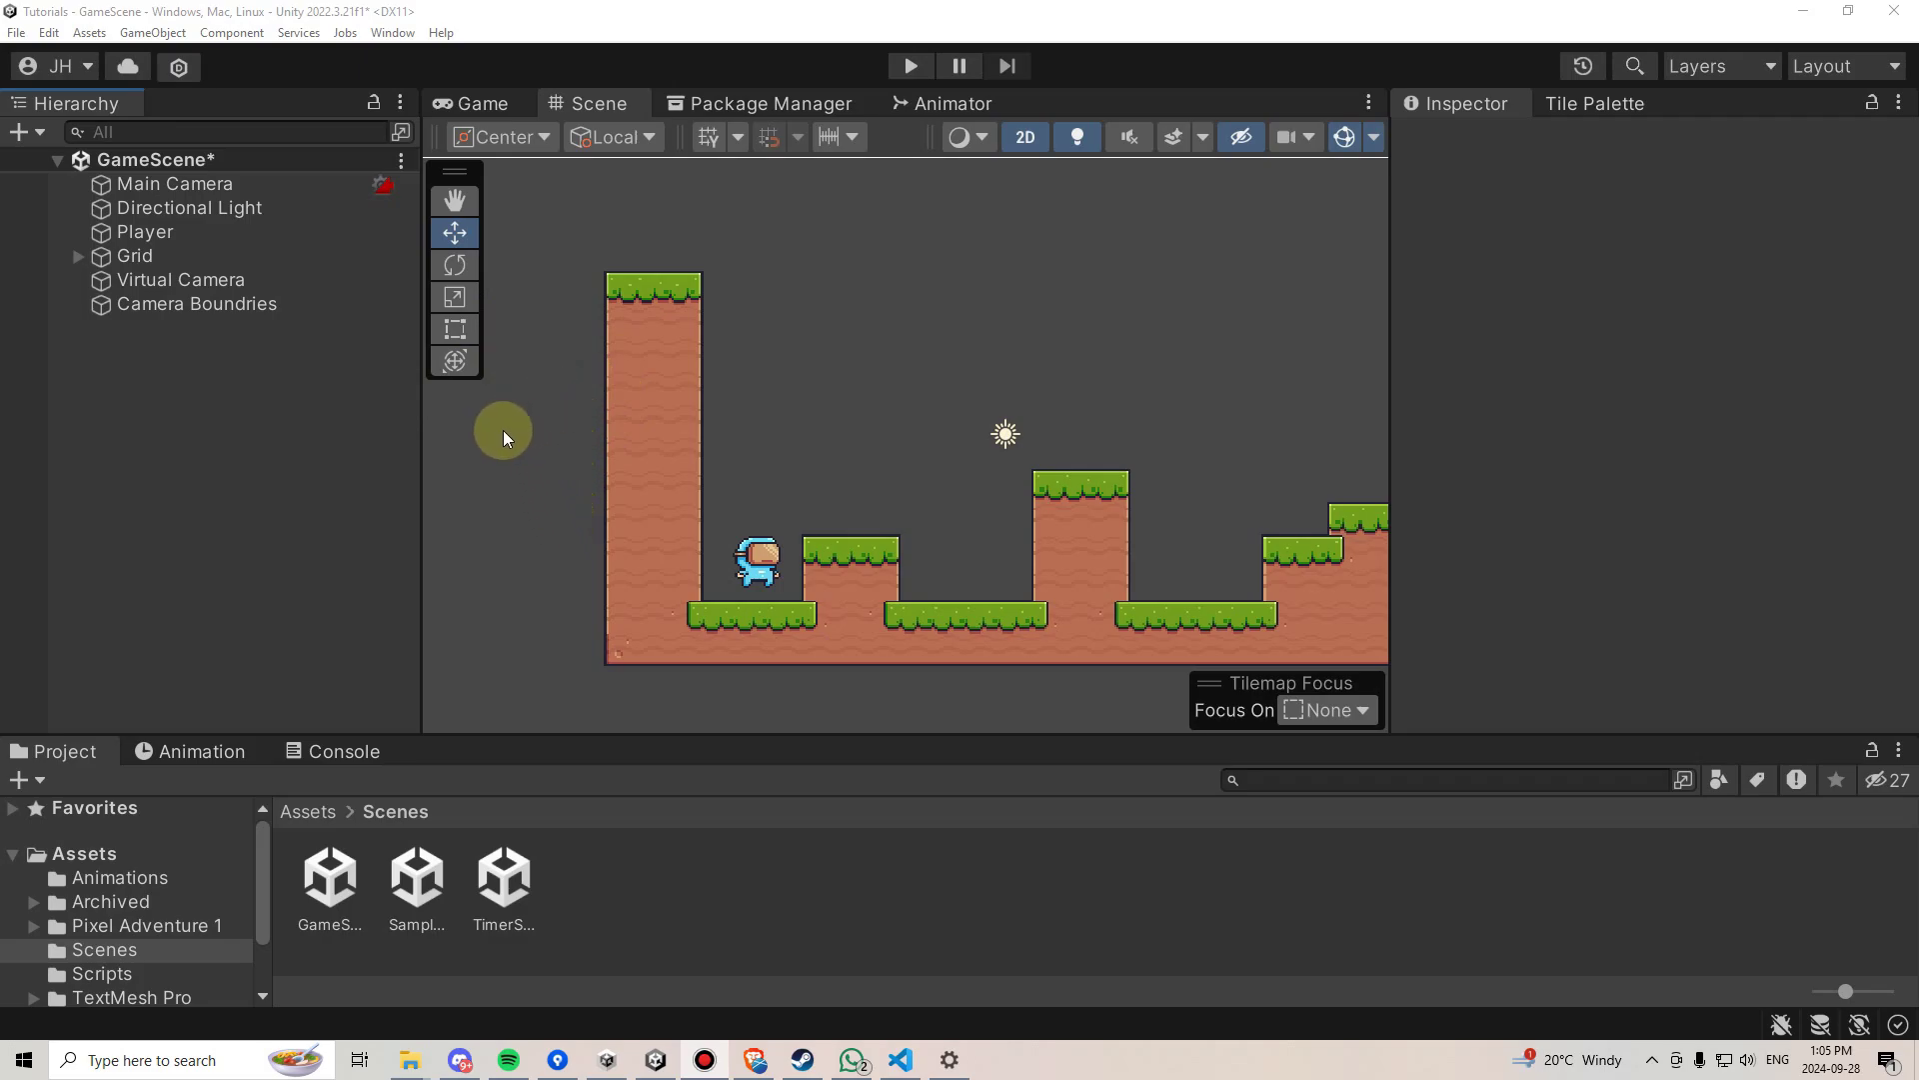
Step: Delete the existing Virtual Camera and add a Cinemachine State-Driven Camera to the scene, keeping its default name
click(256, 281)
key(Delete)
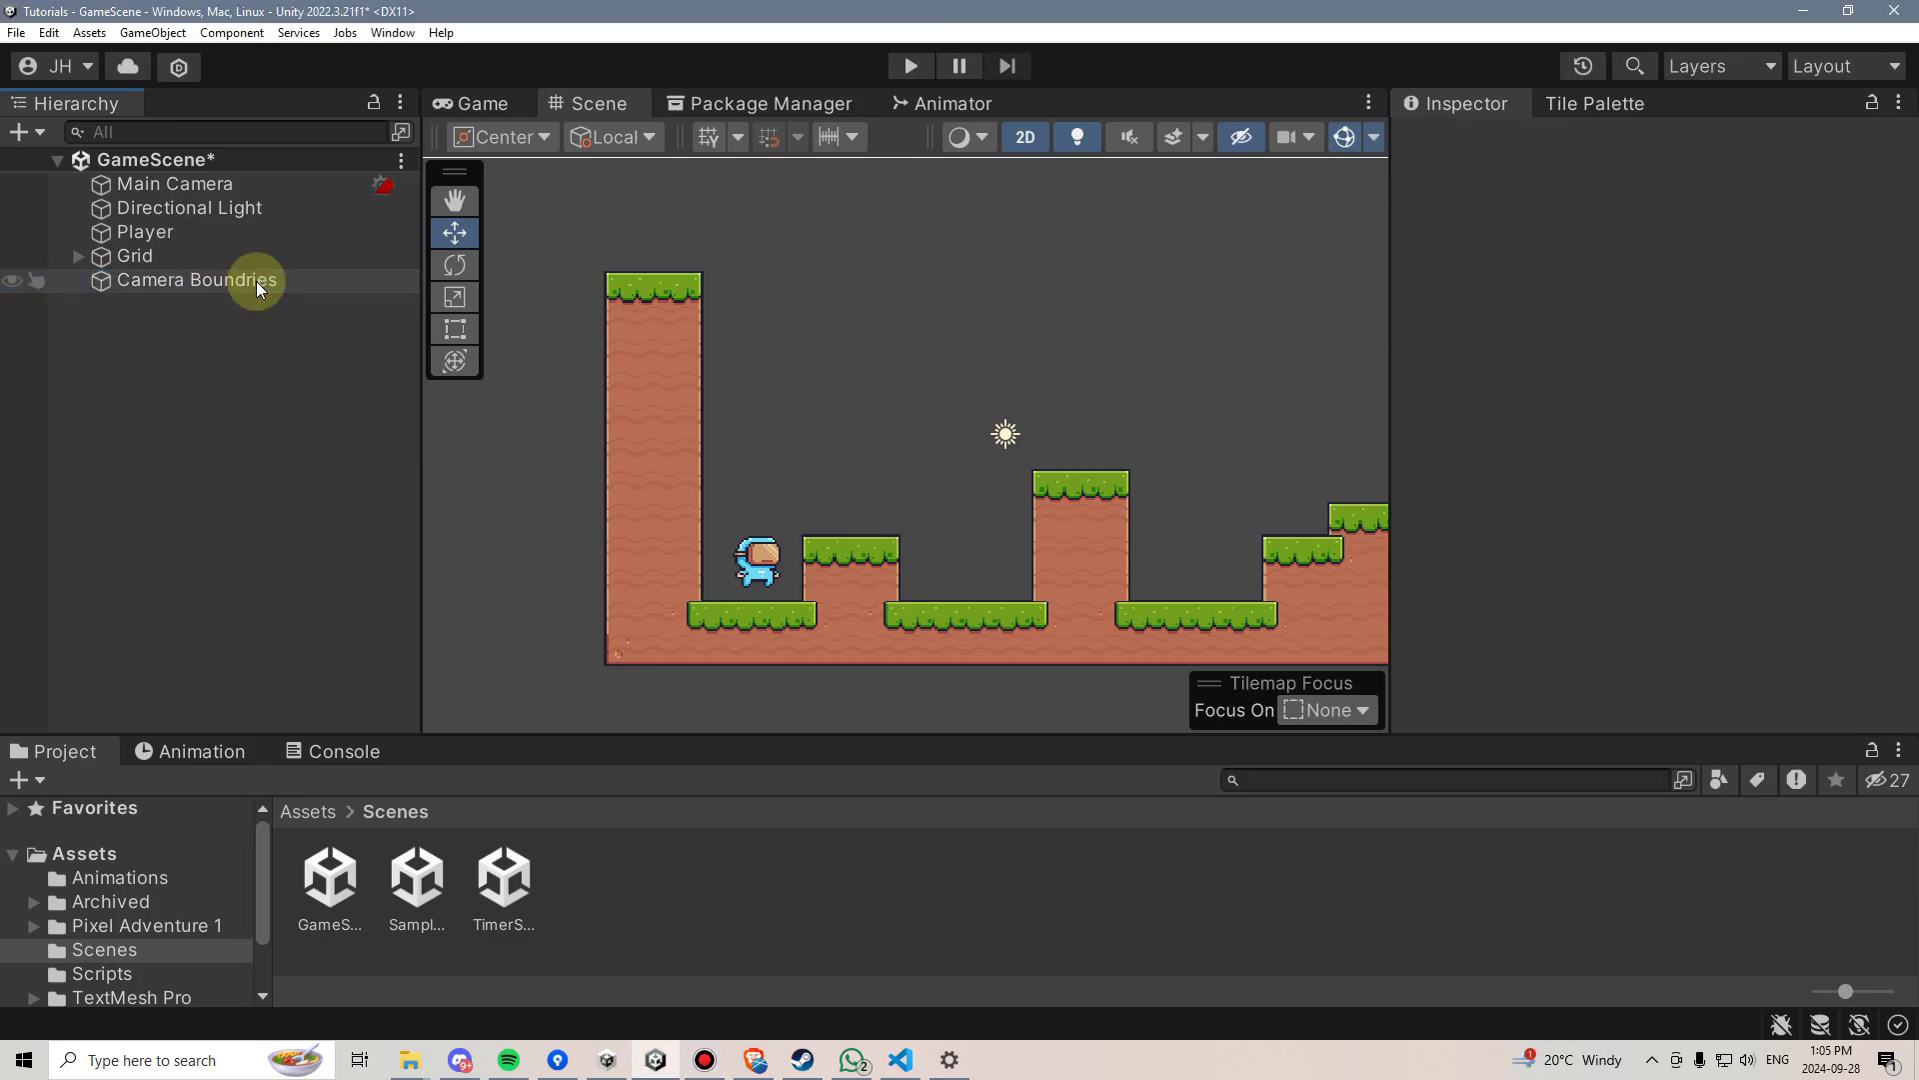
right_click(212, 390)
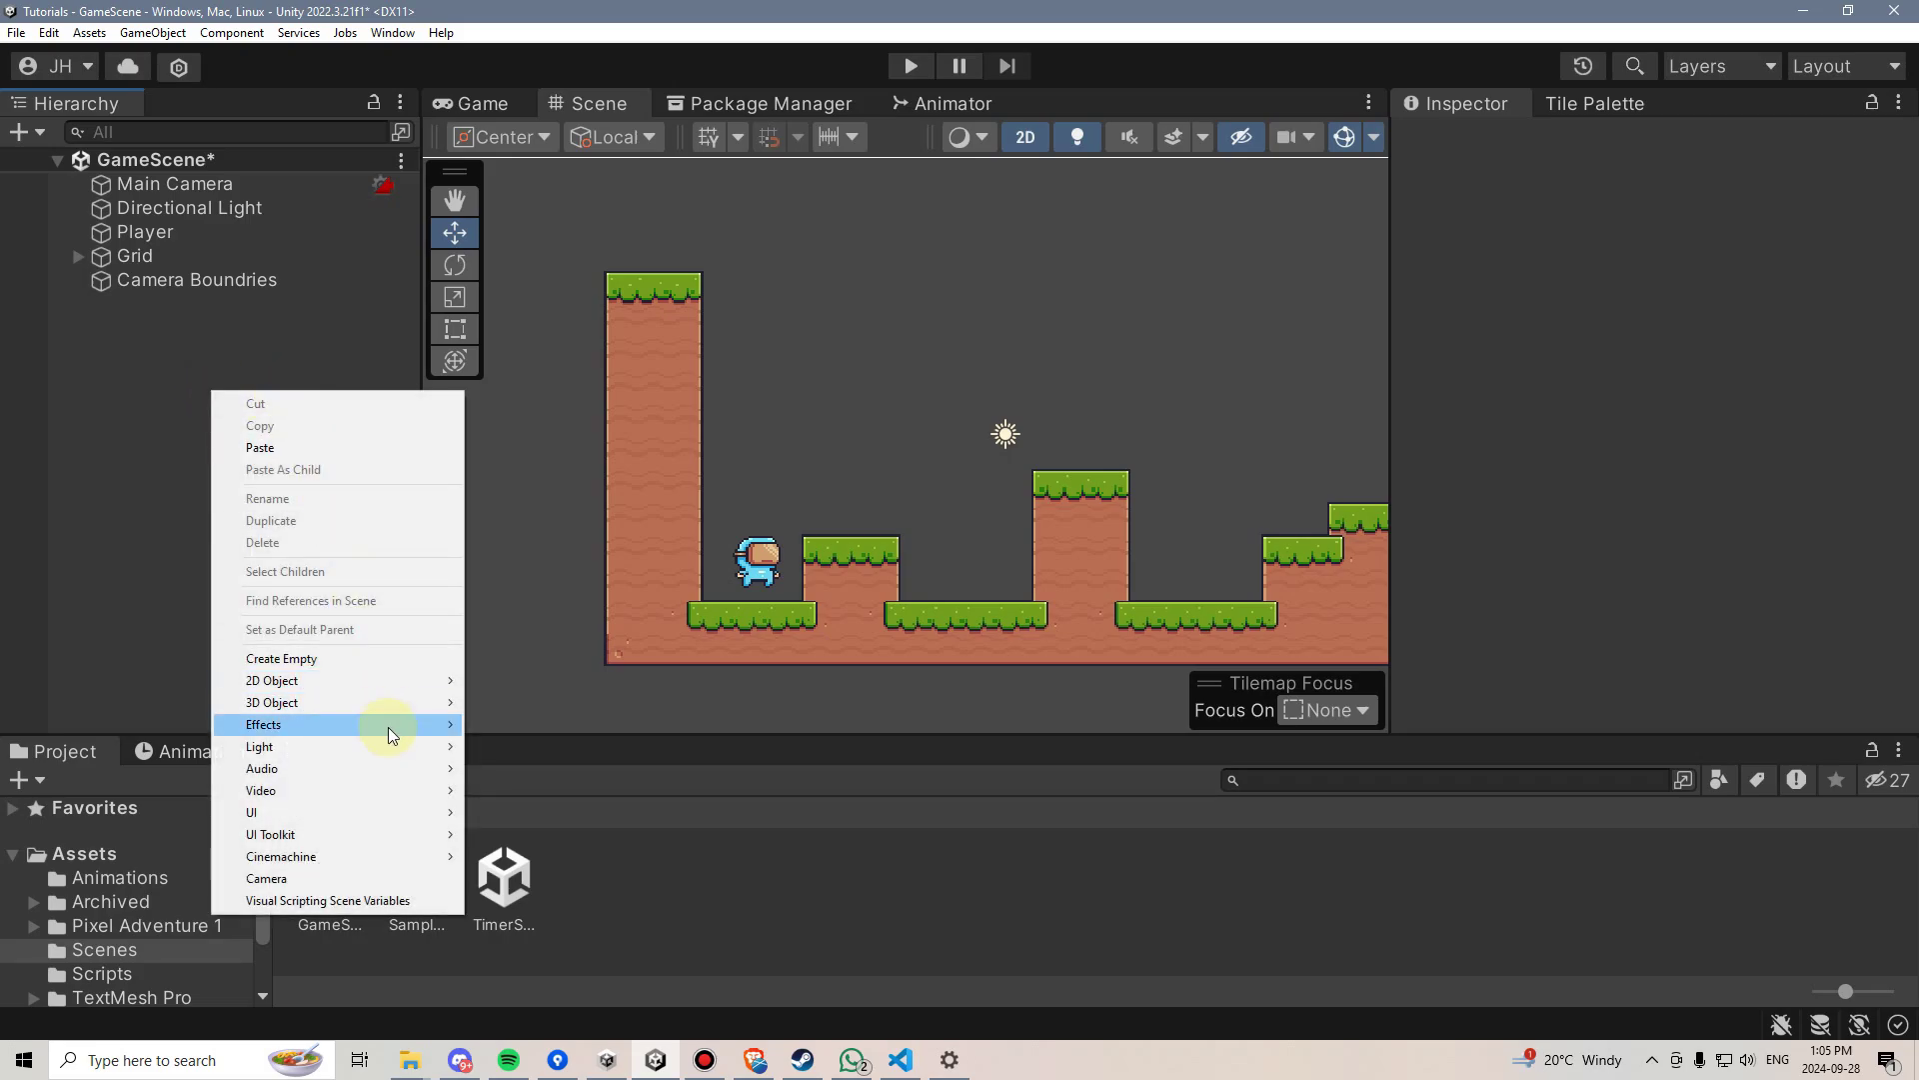
mouse_move(392, 853)
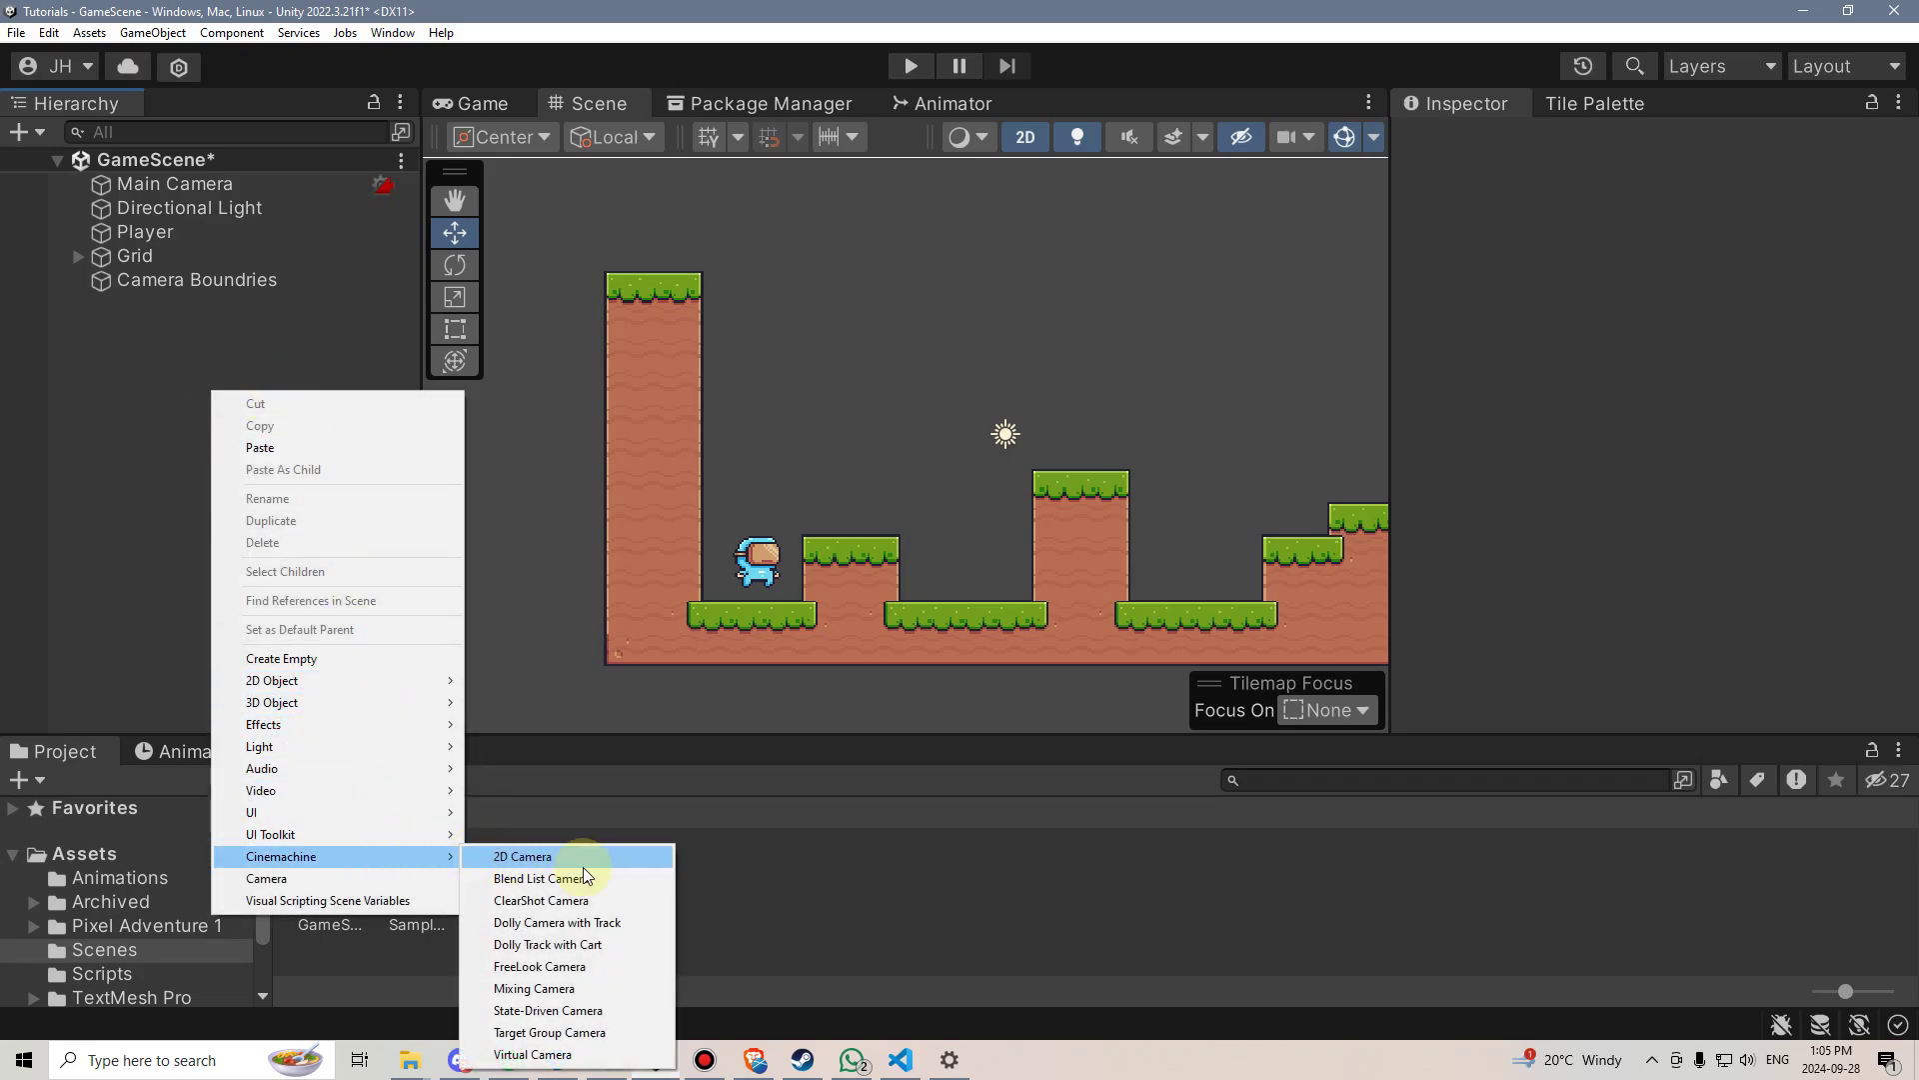
click(561, 1010)
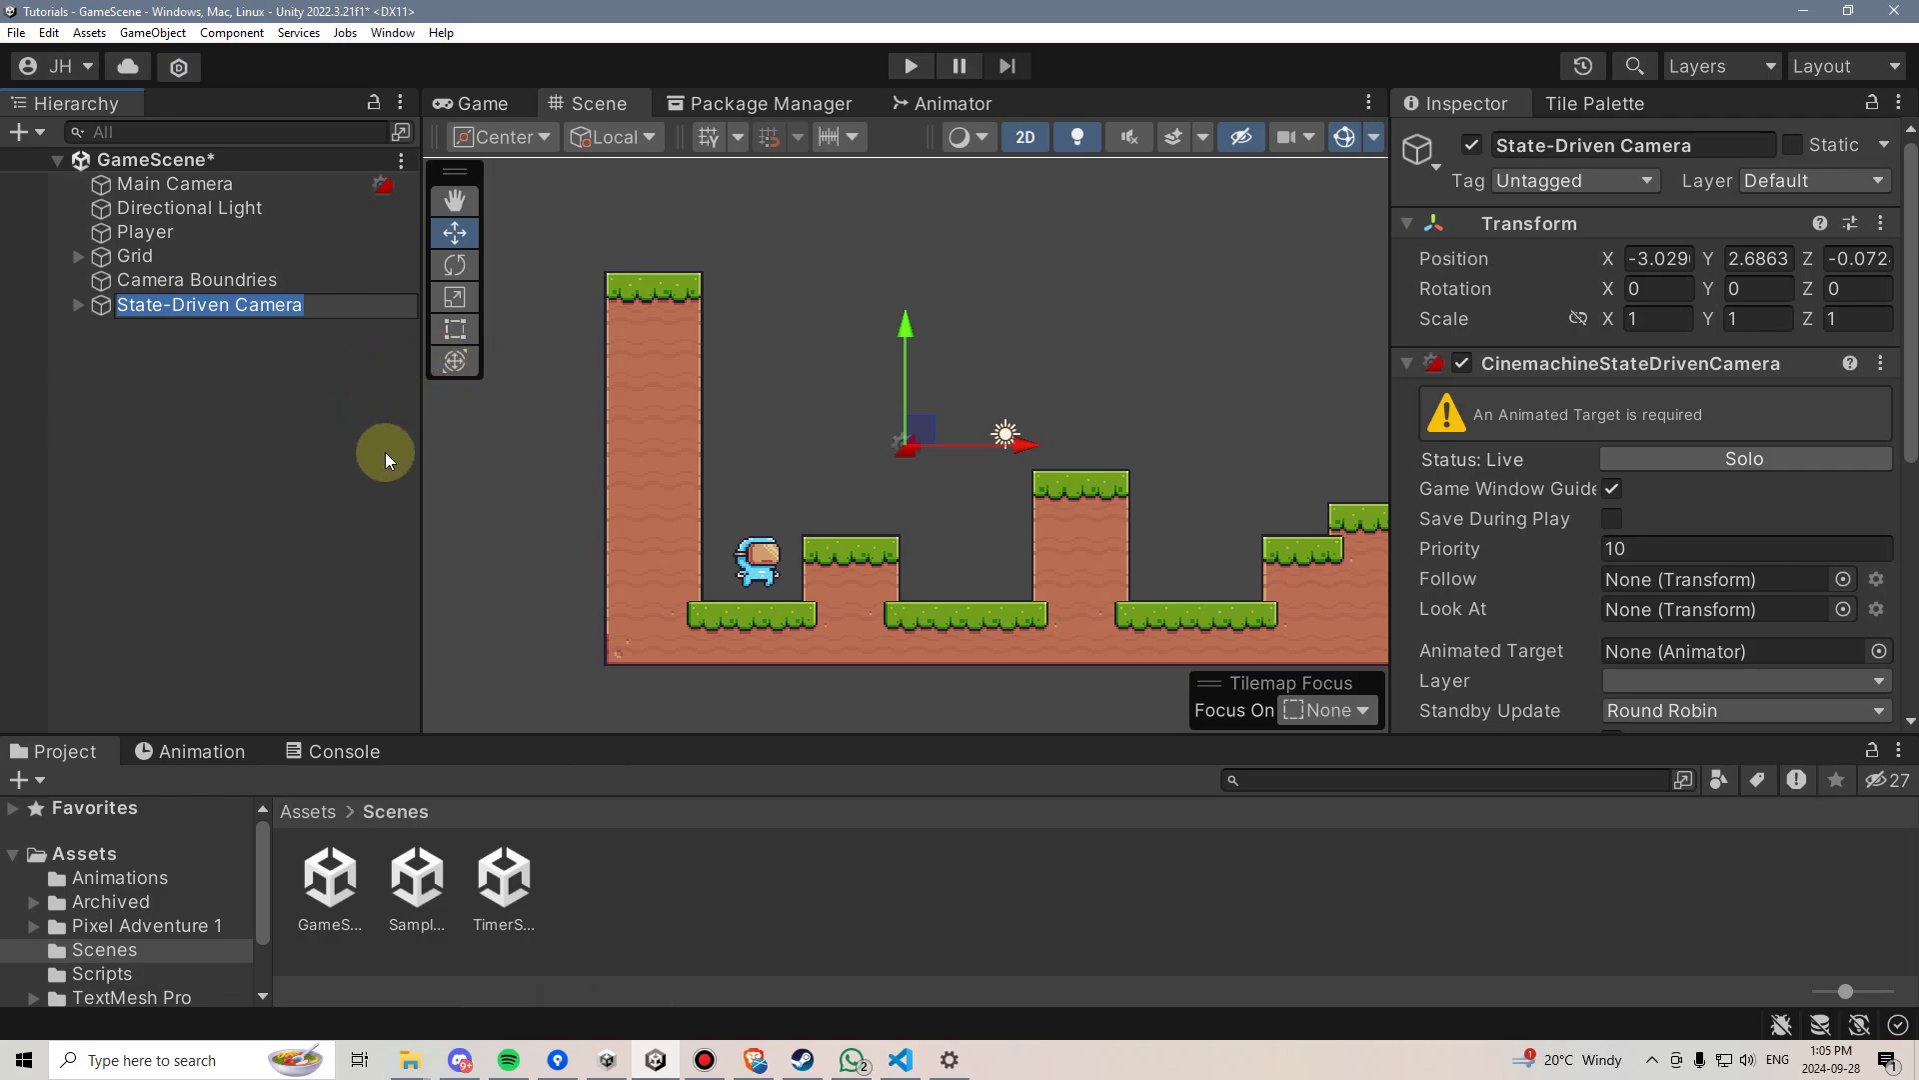
key(Return)
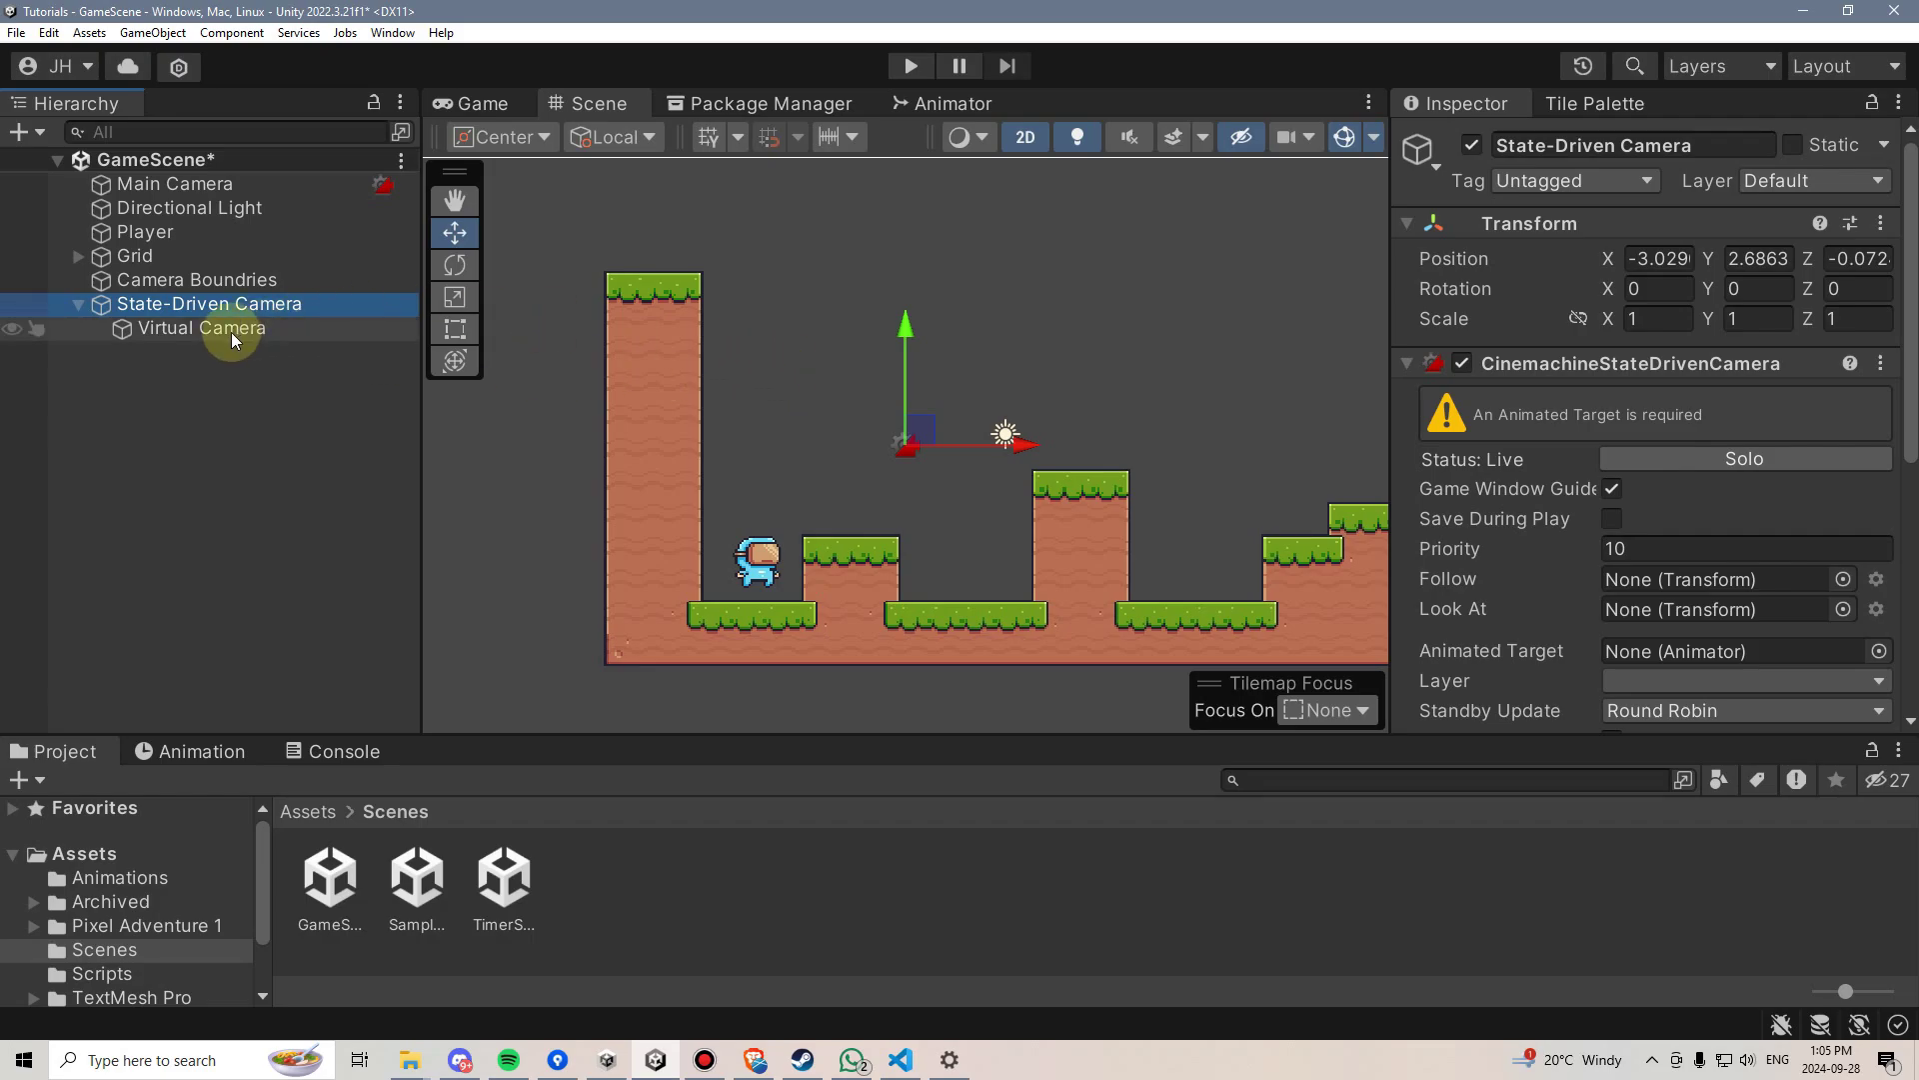
Step: Assign the Player as both the Follow target and the Animated Target of the State-Driven Camera
drag(250, 231, 1640, 574)
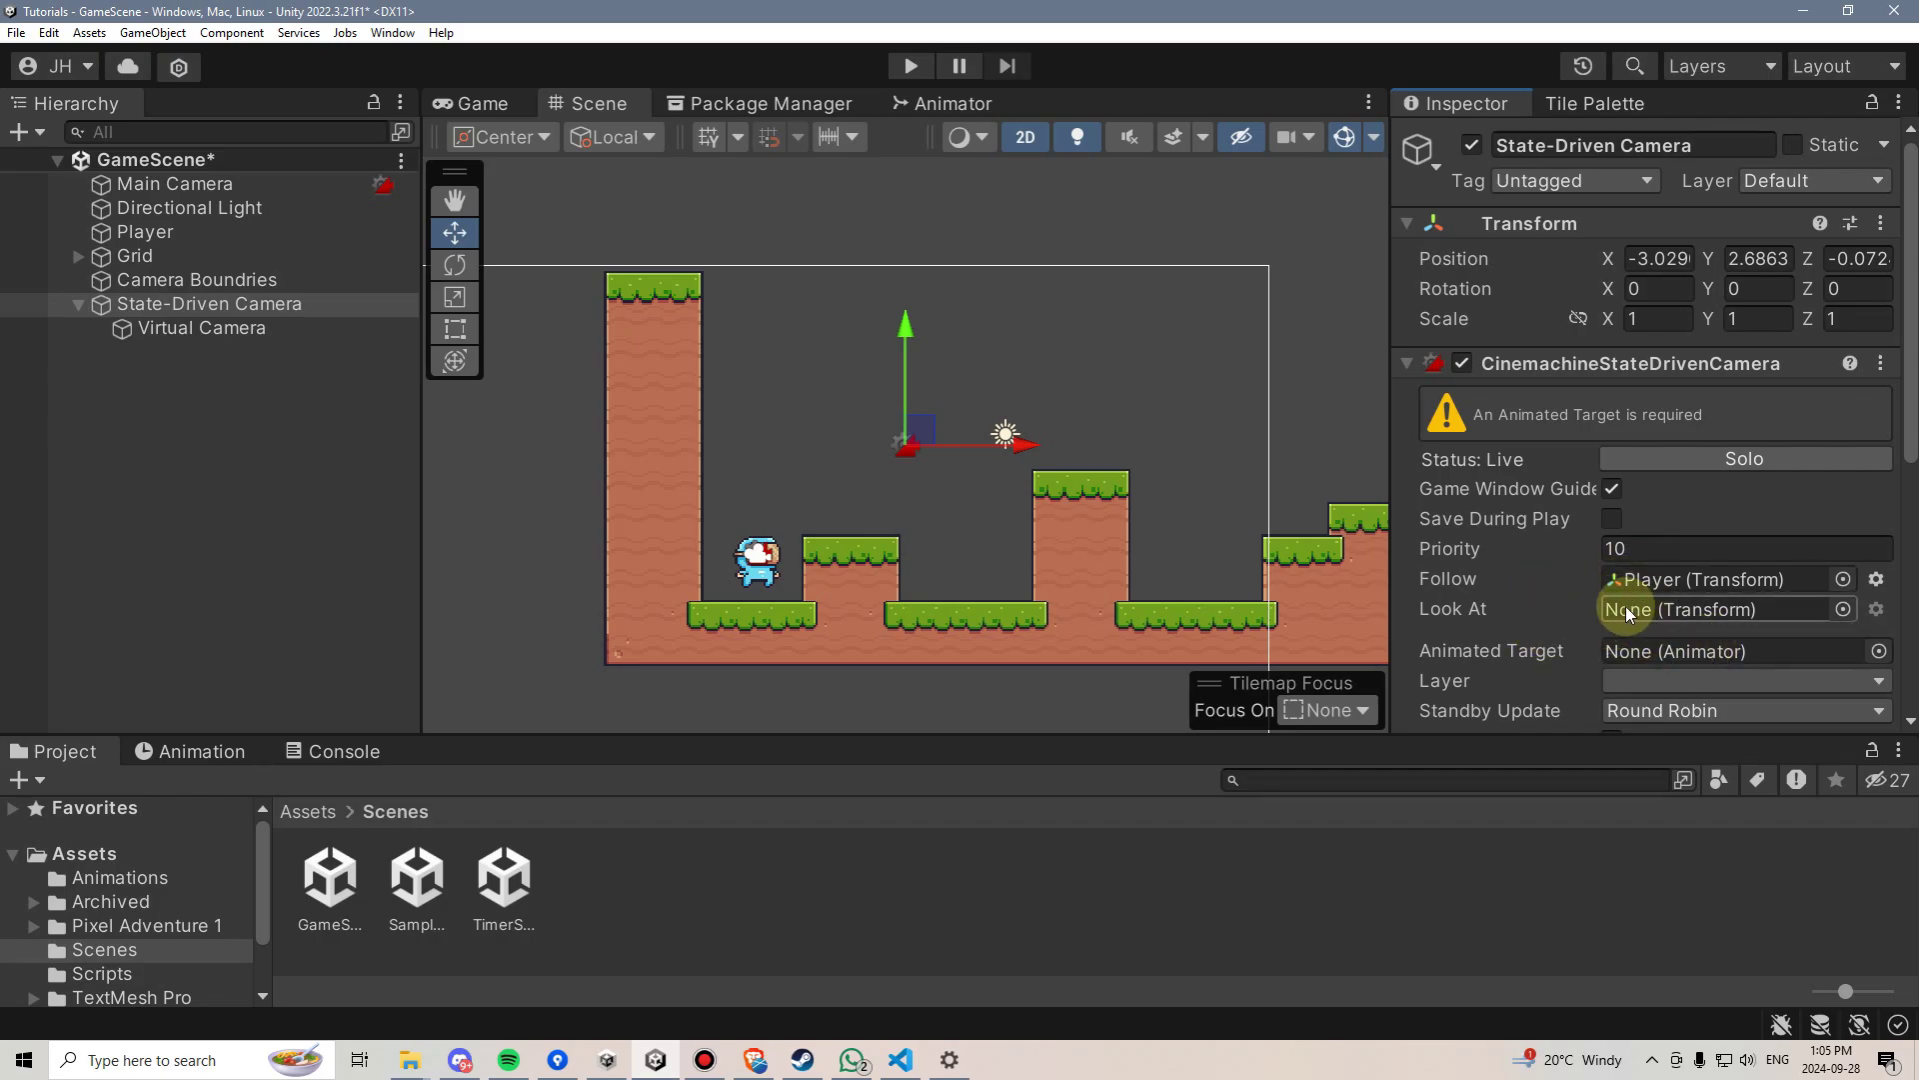
scroll(1598, 609, down, 2)
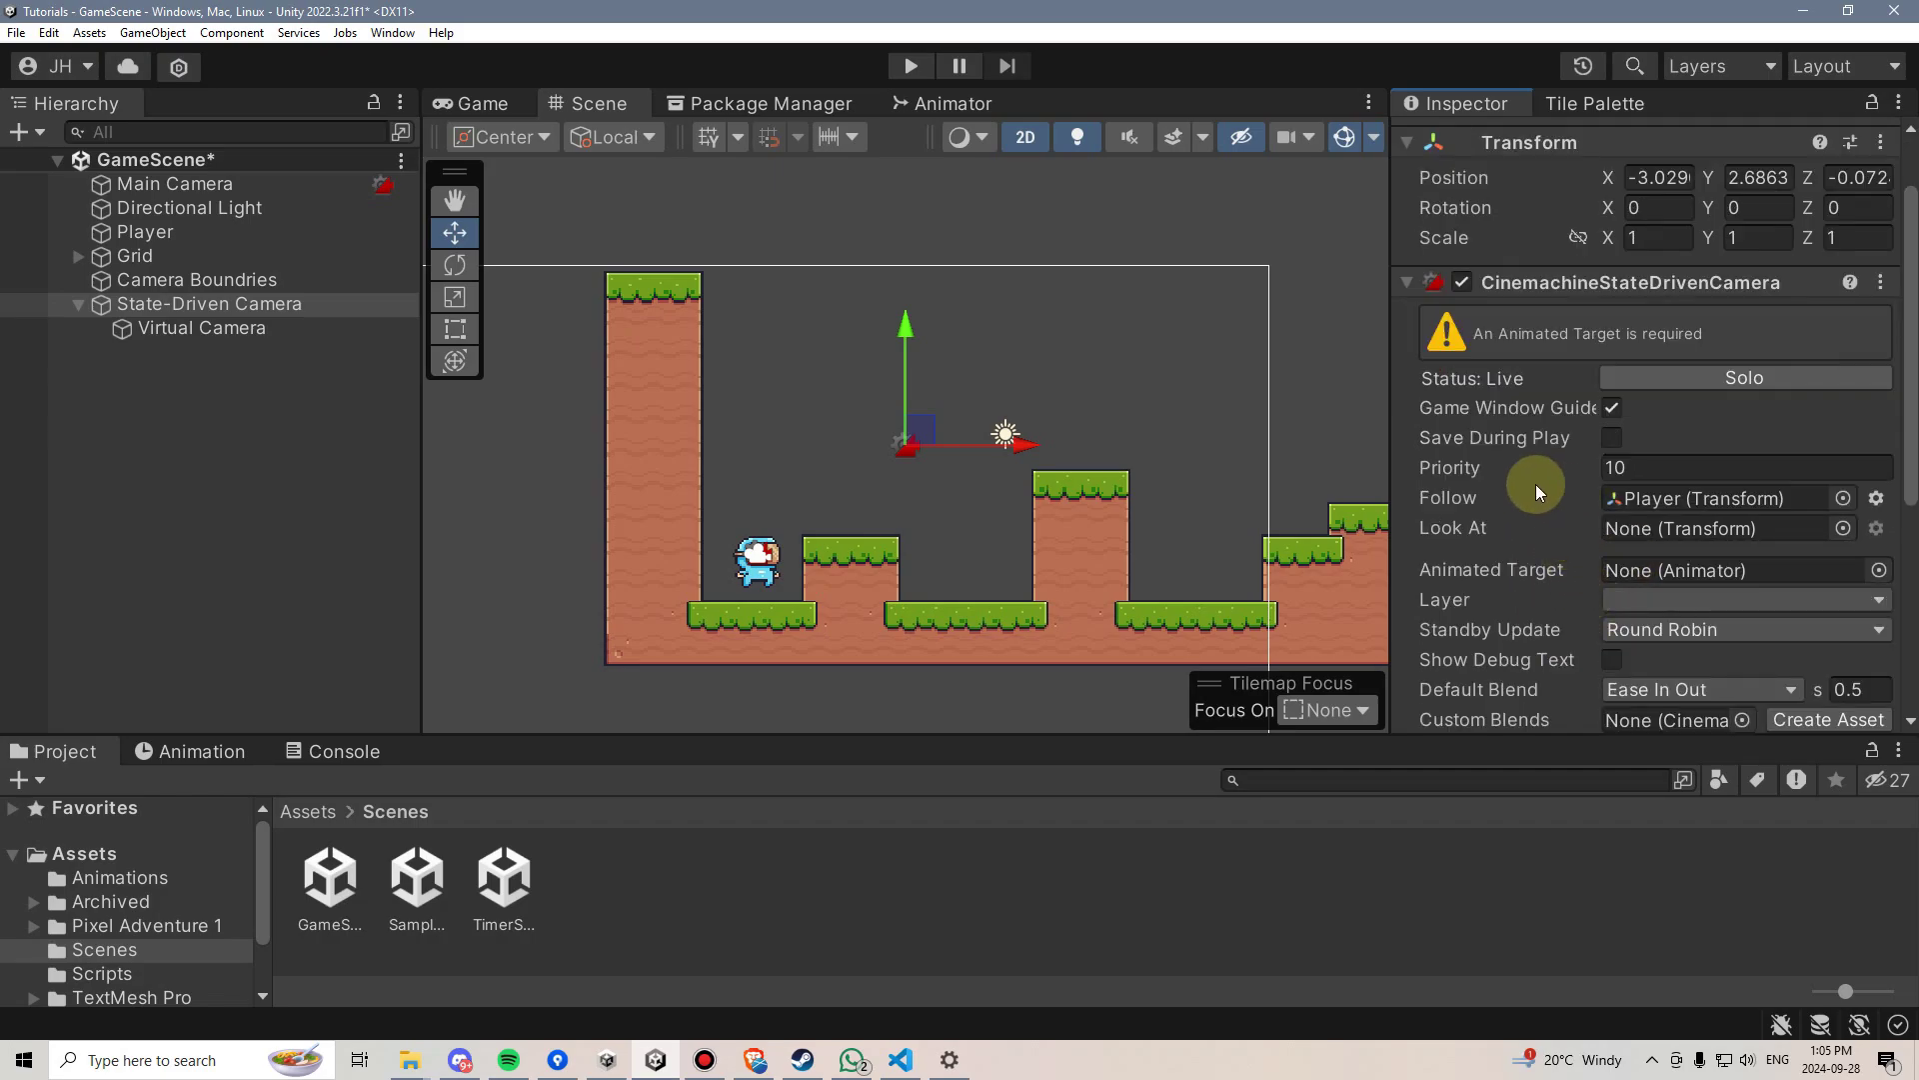
scroll(1537, 506, down, 2)
drag(250, 231, 1653, 480)
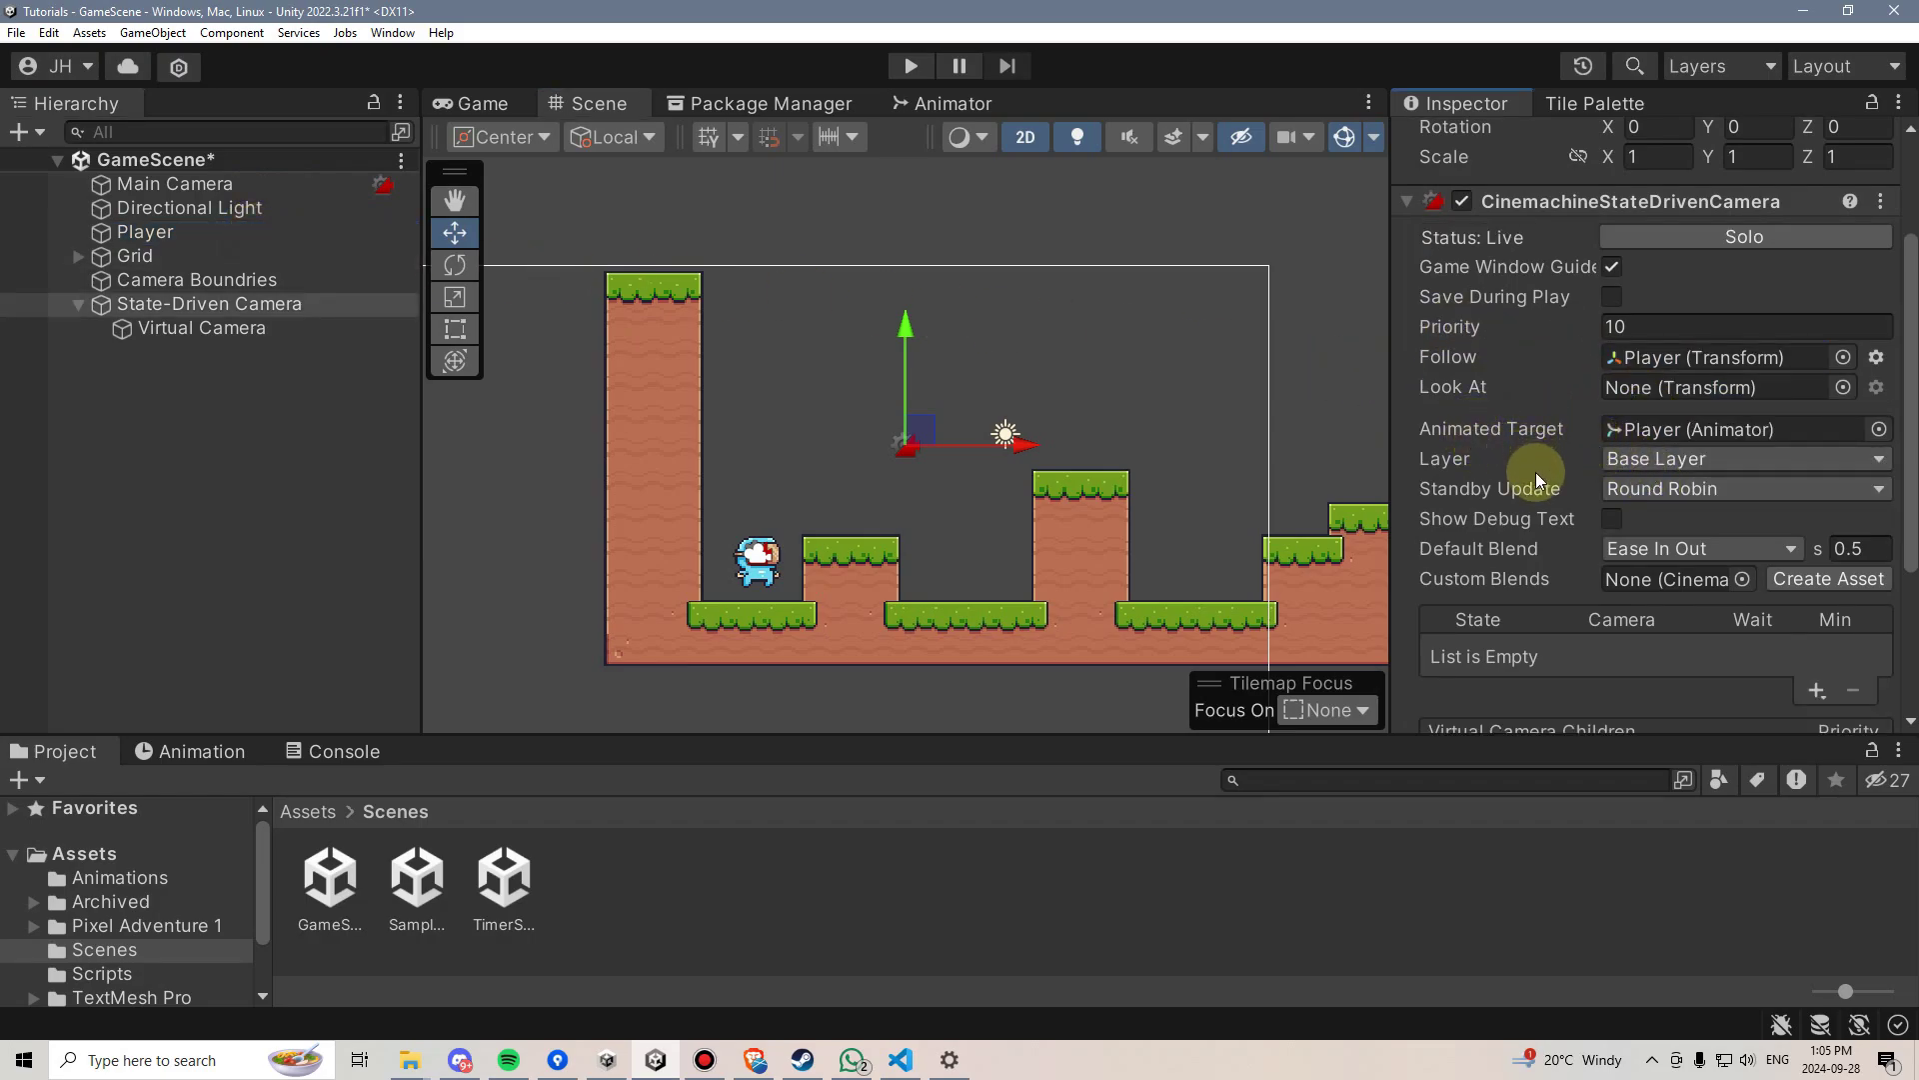
Step: Add a CinemachineConfiner extension to the State-Driven Camera and assign Camera Boundries as its Bounding Shape 2D
scroll(1535, 471, down, 6)
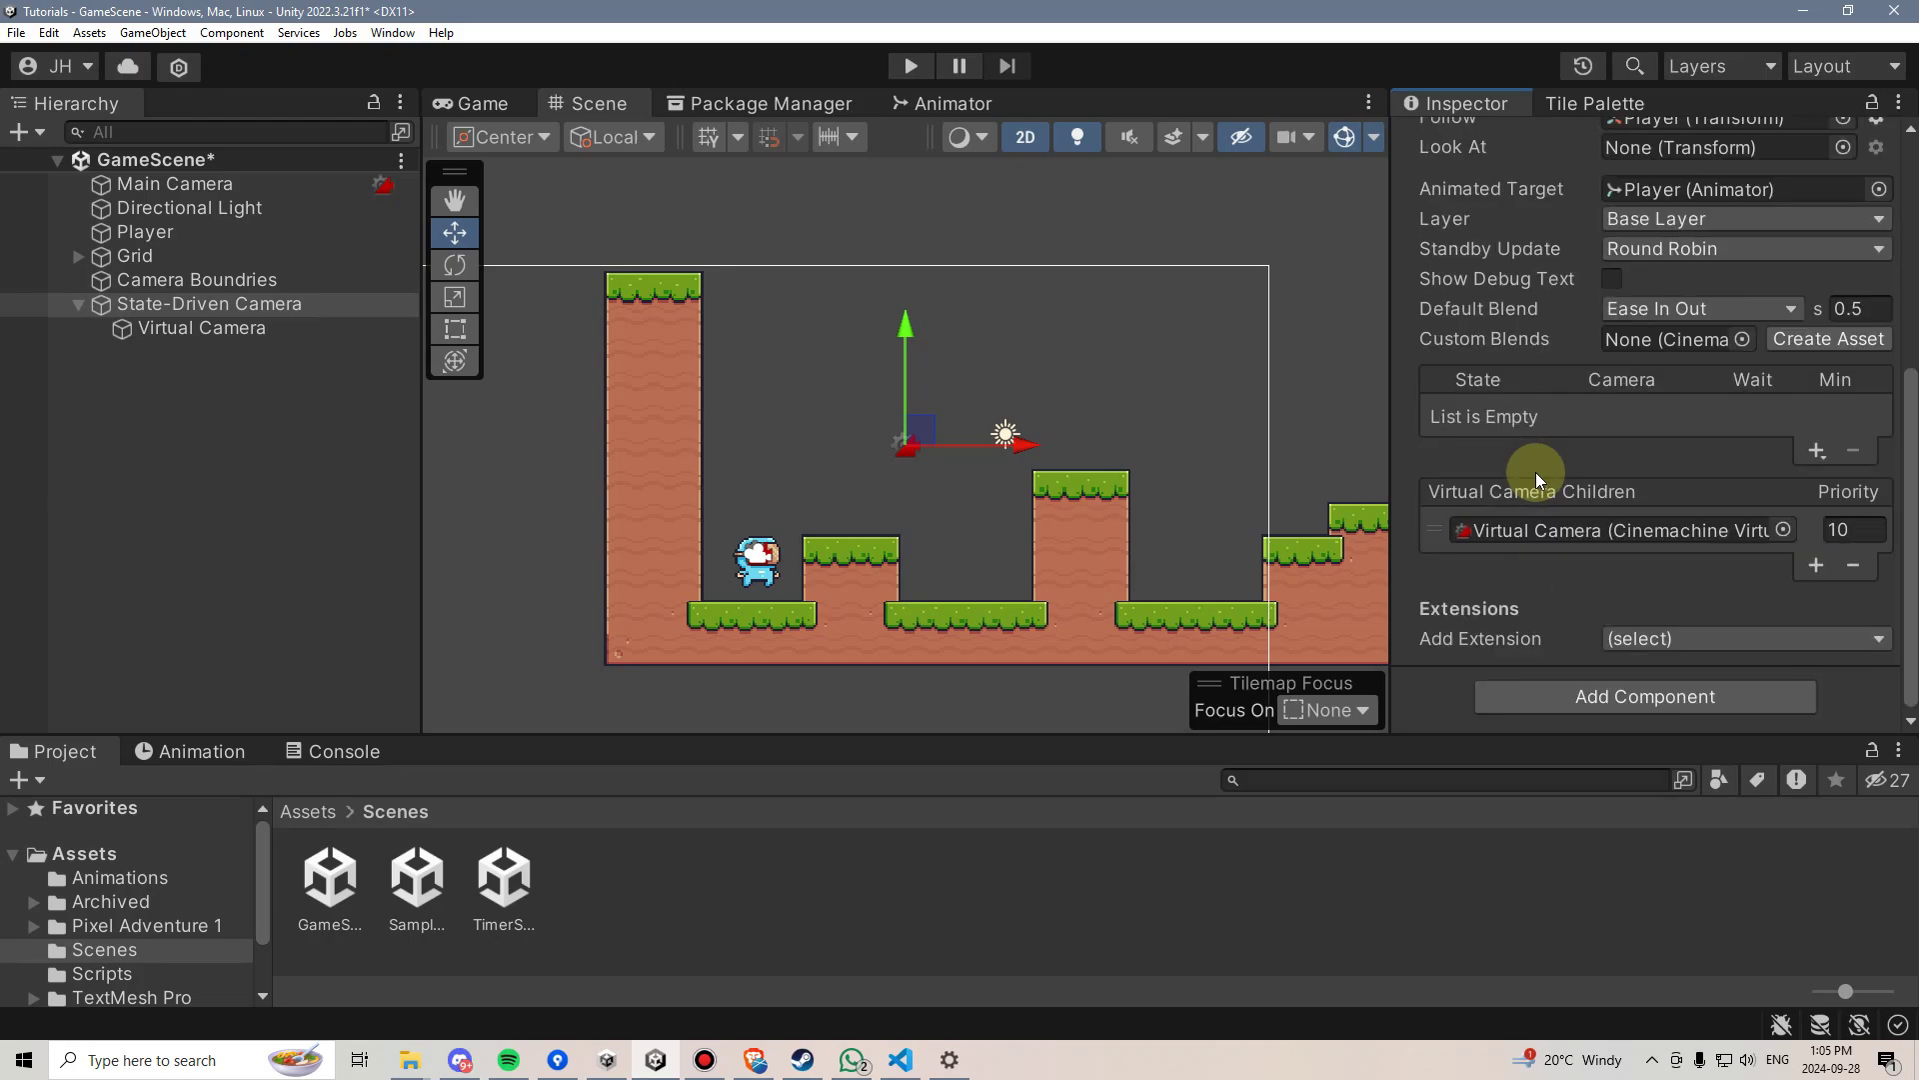
click(1661, 640)
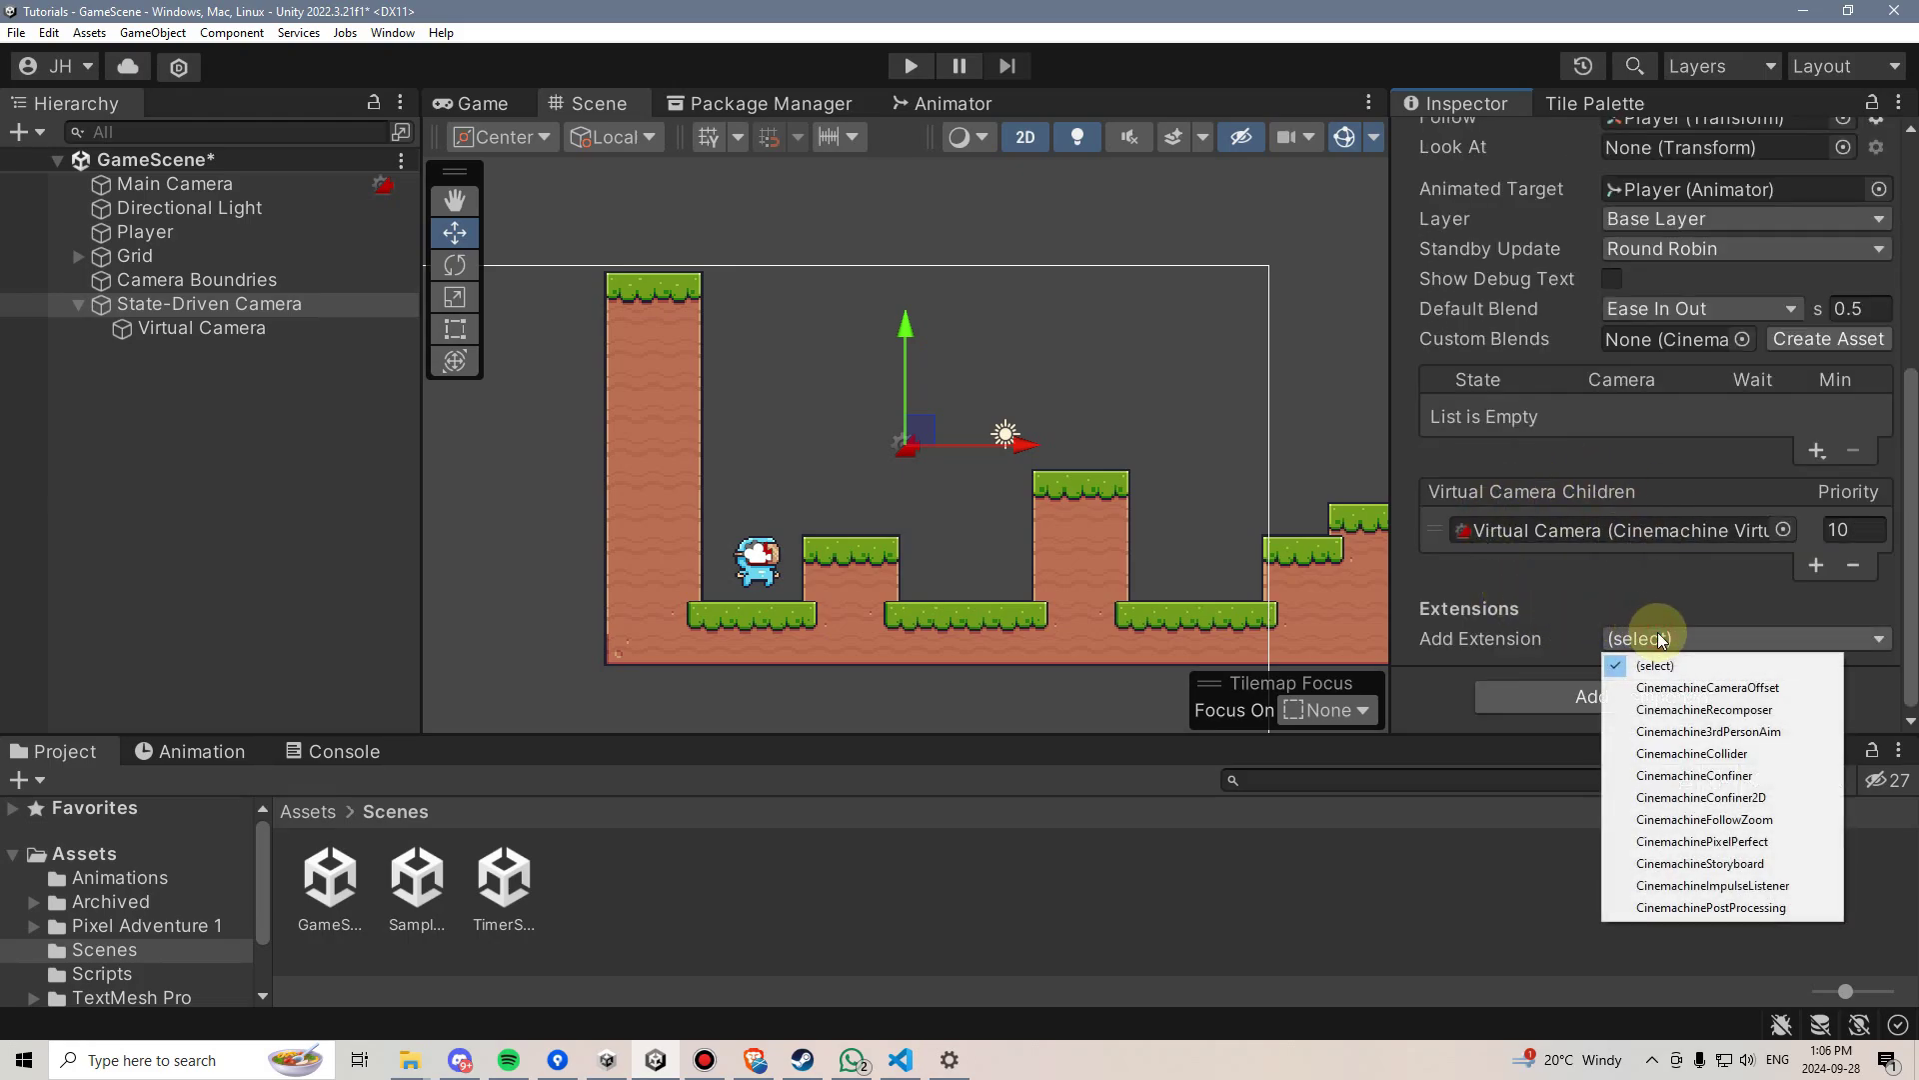
click(1693, 775)
scroll(1574, 645, down, 4)
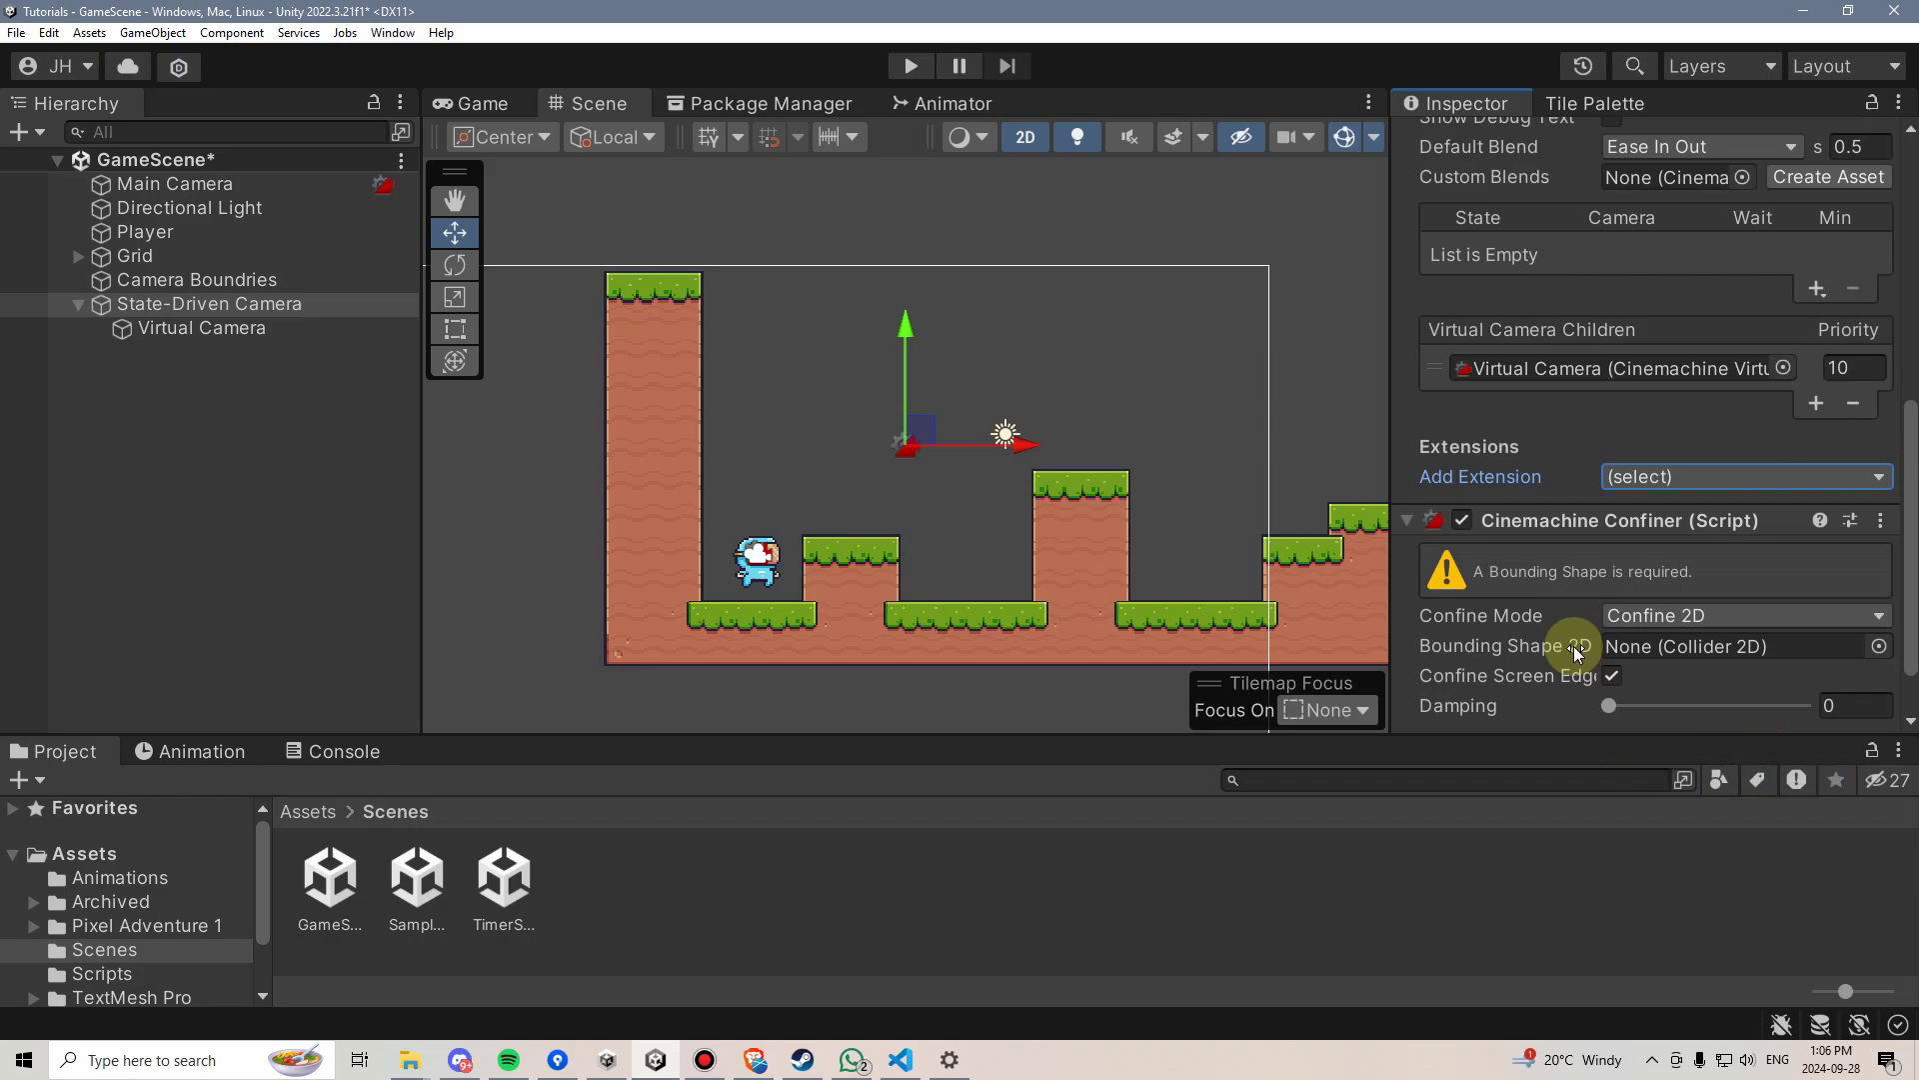
scroll(1574, 645, down, 2)
drag(207, 280, 1734, 585)
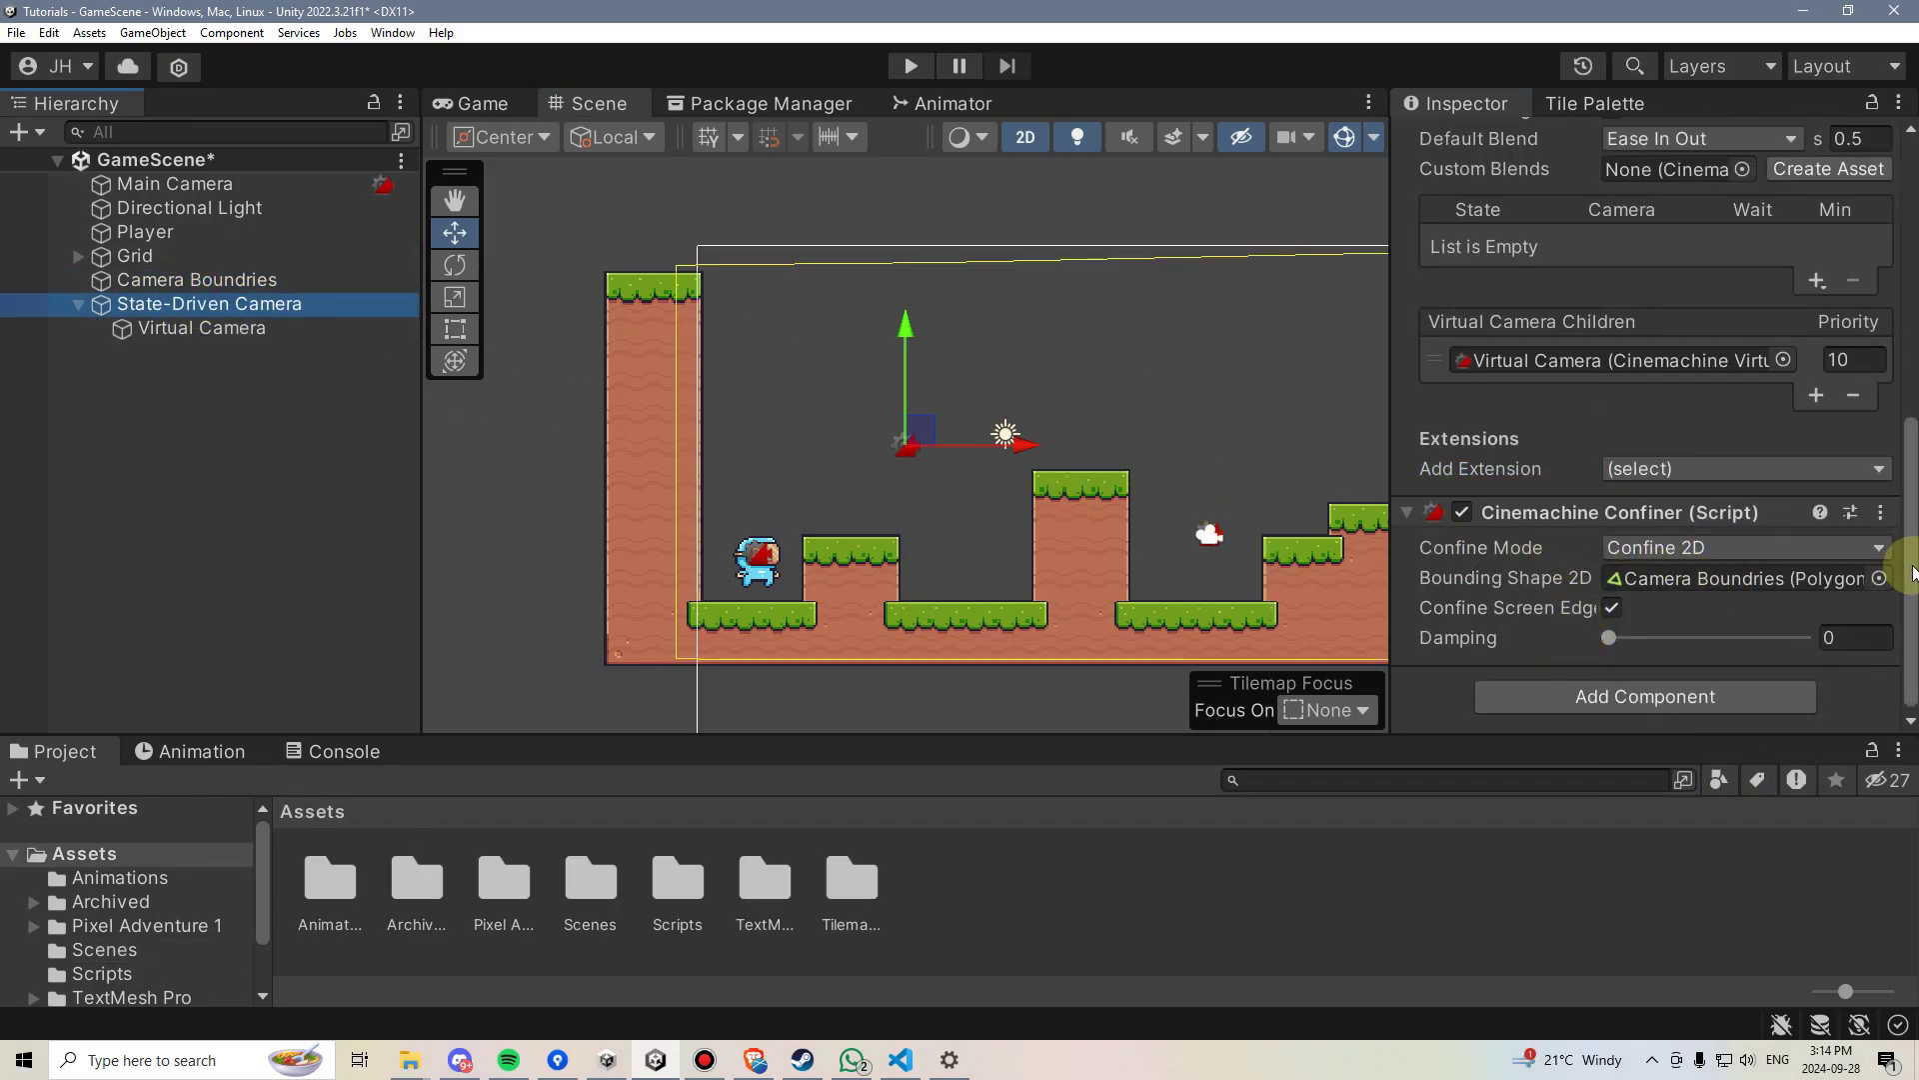
Step: Create a Custom Blends asset for the State-Driven Camera, saved as State-Driven Camera Blends.asset in the Assets folder
drag(1912, 567, 1909, 396)
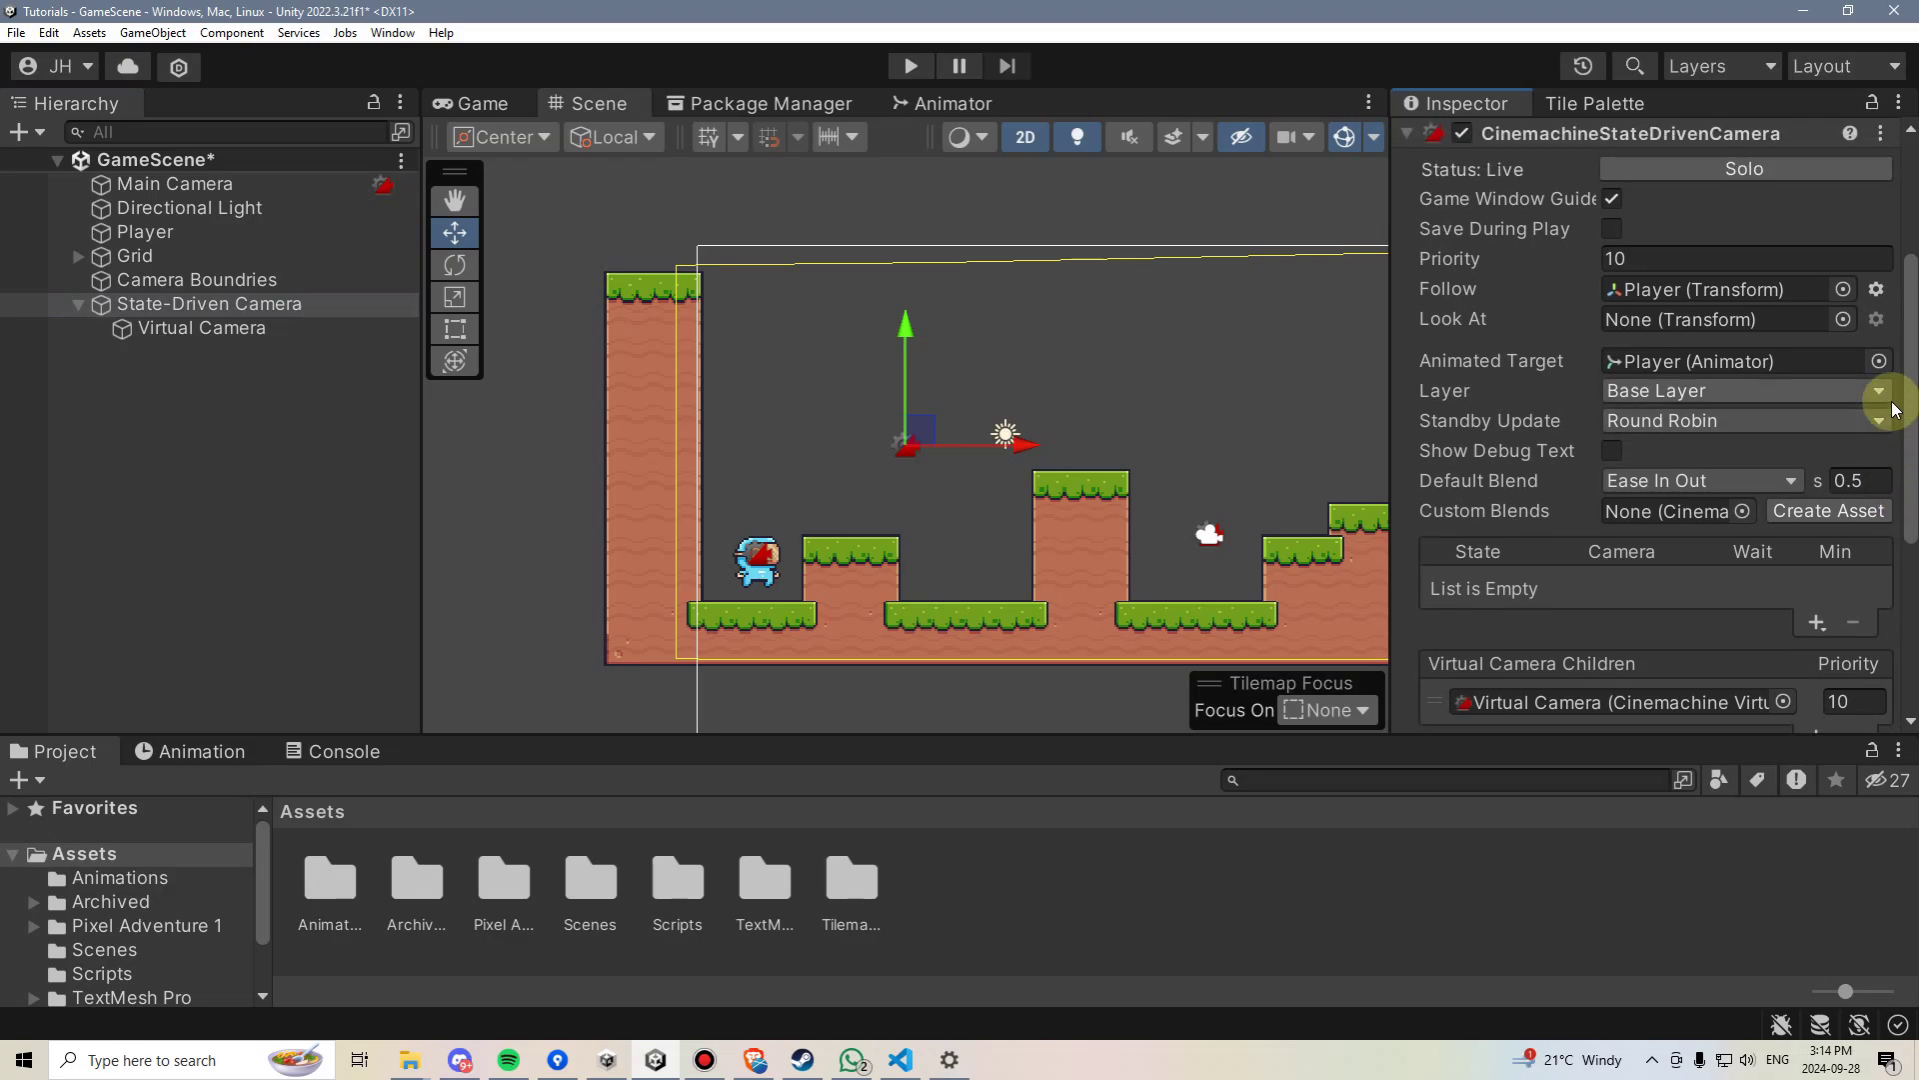
click(1829, 511)
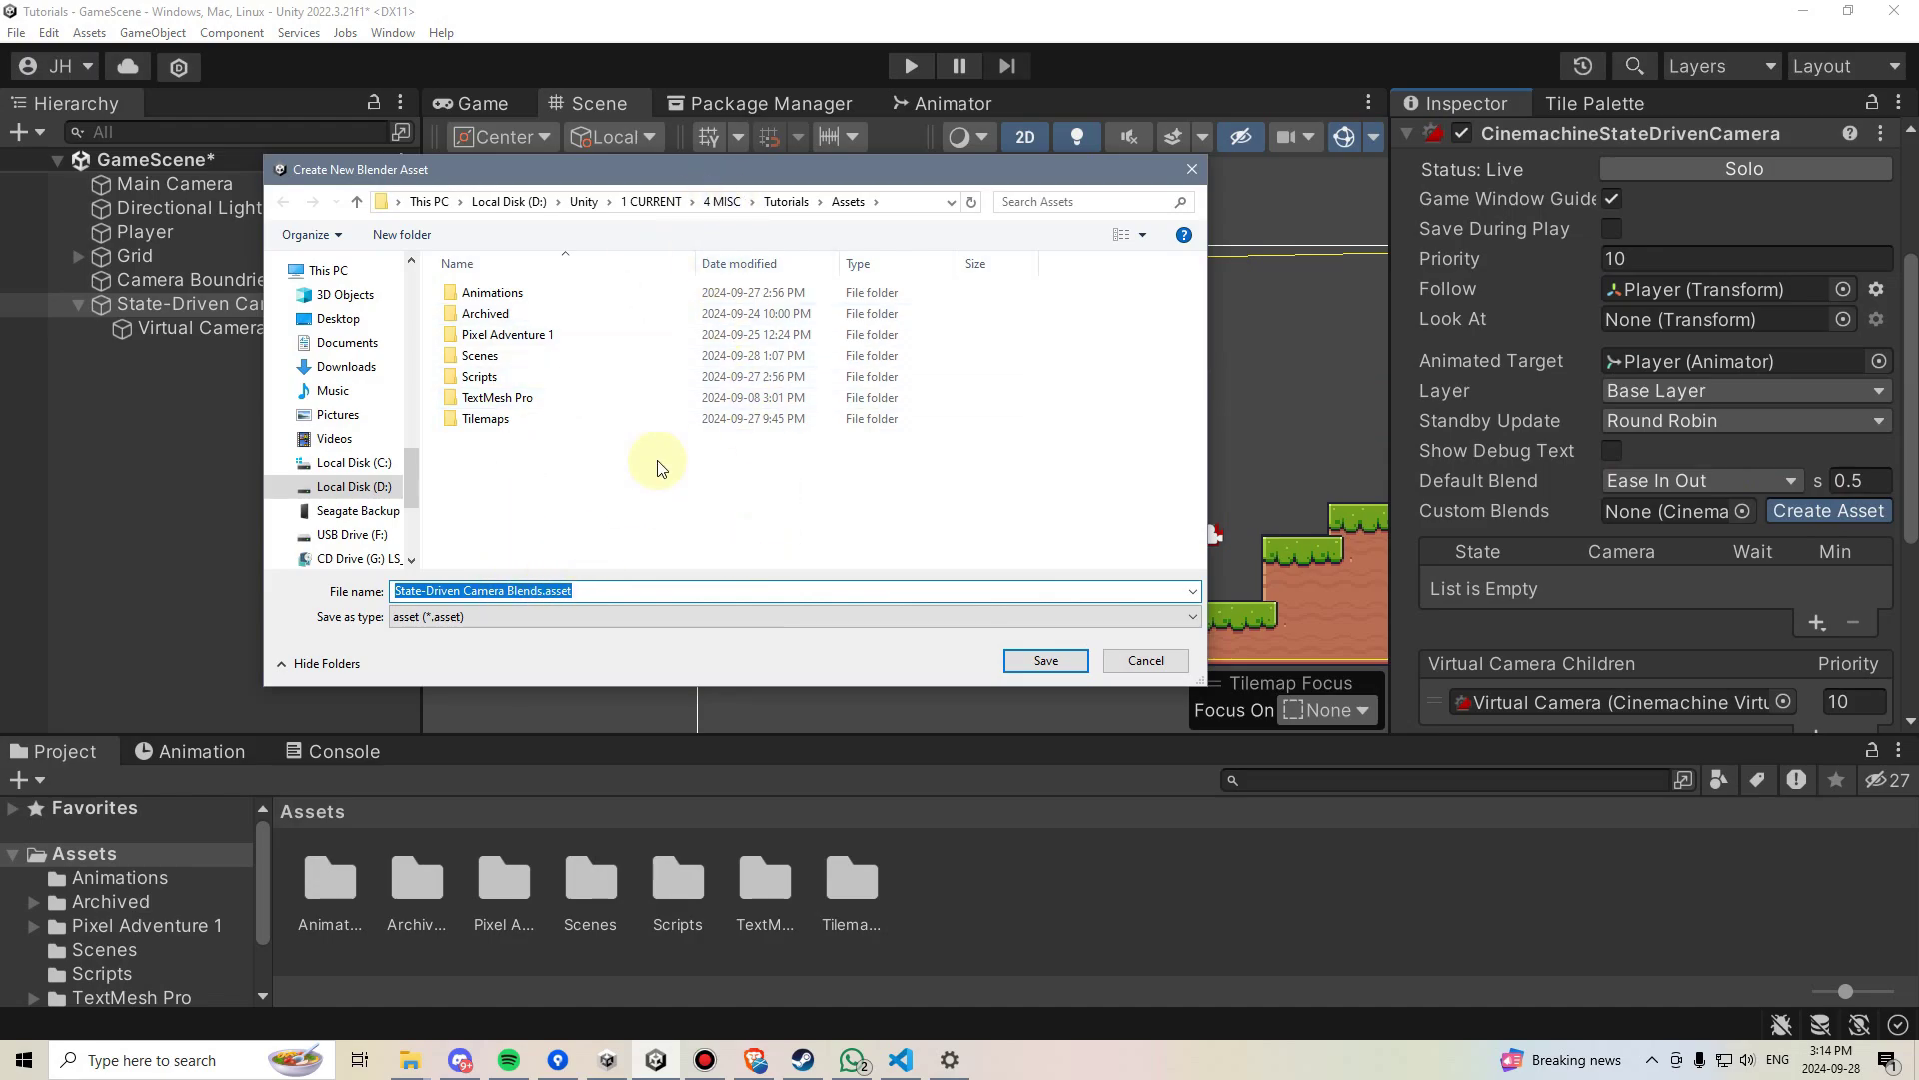
click(1036, 661)
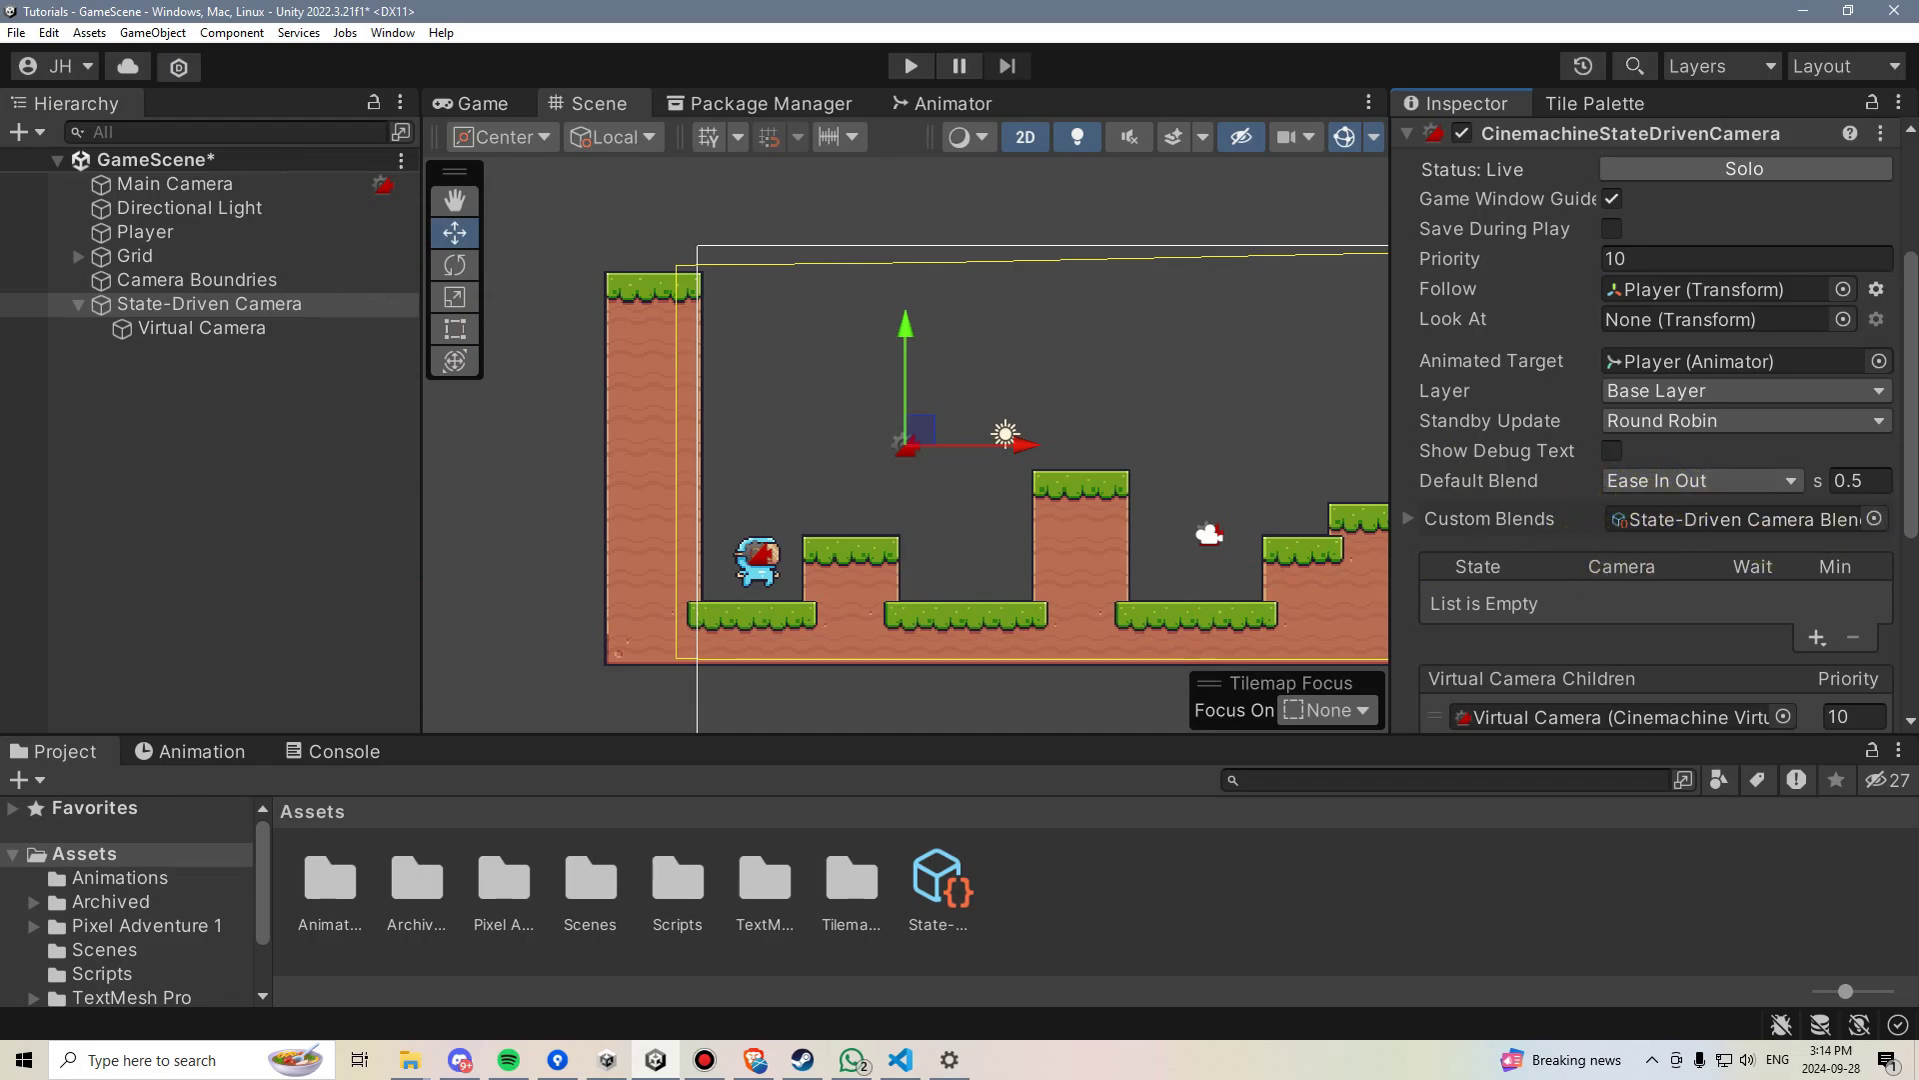
Step: Add a new entry to the State-Driven Camera's state list
scroll(1909, 486, down, 3)
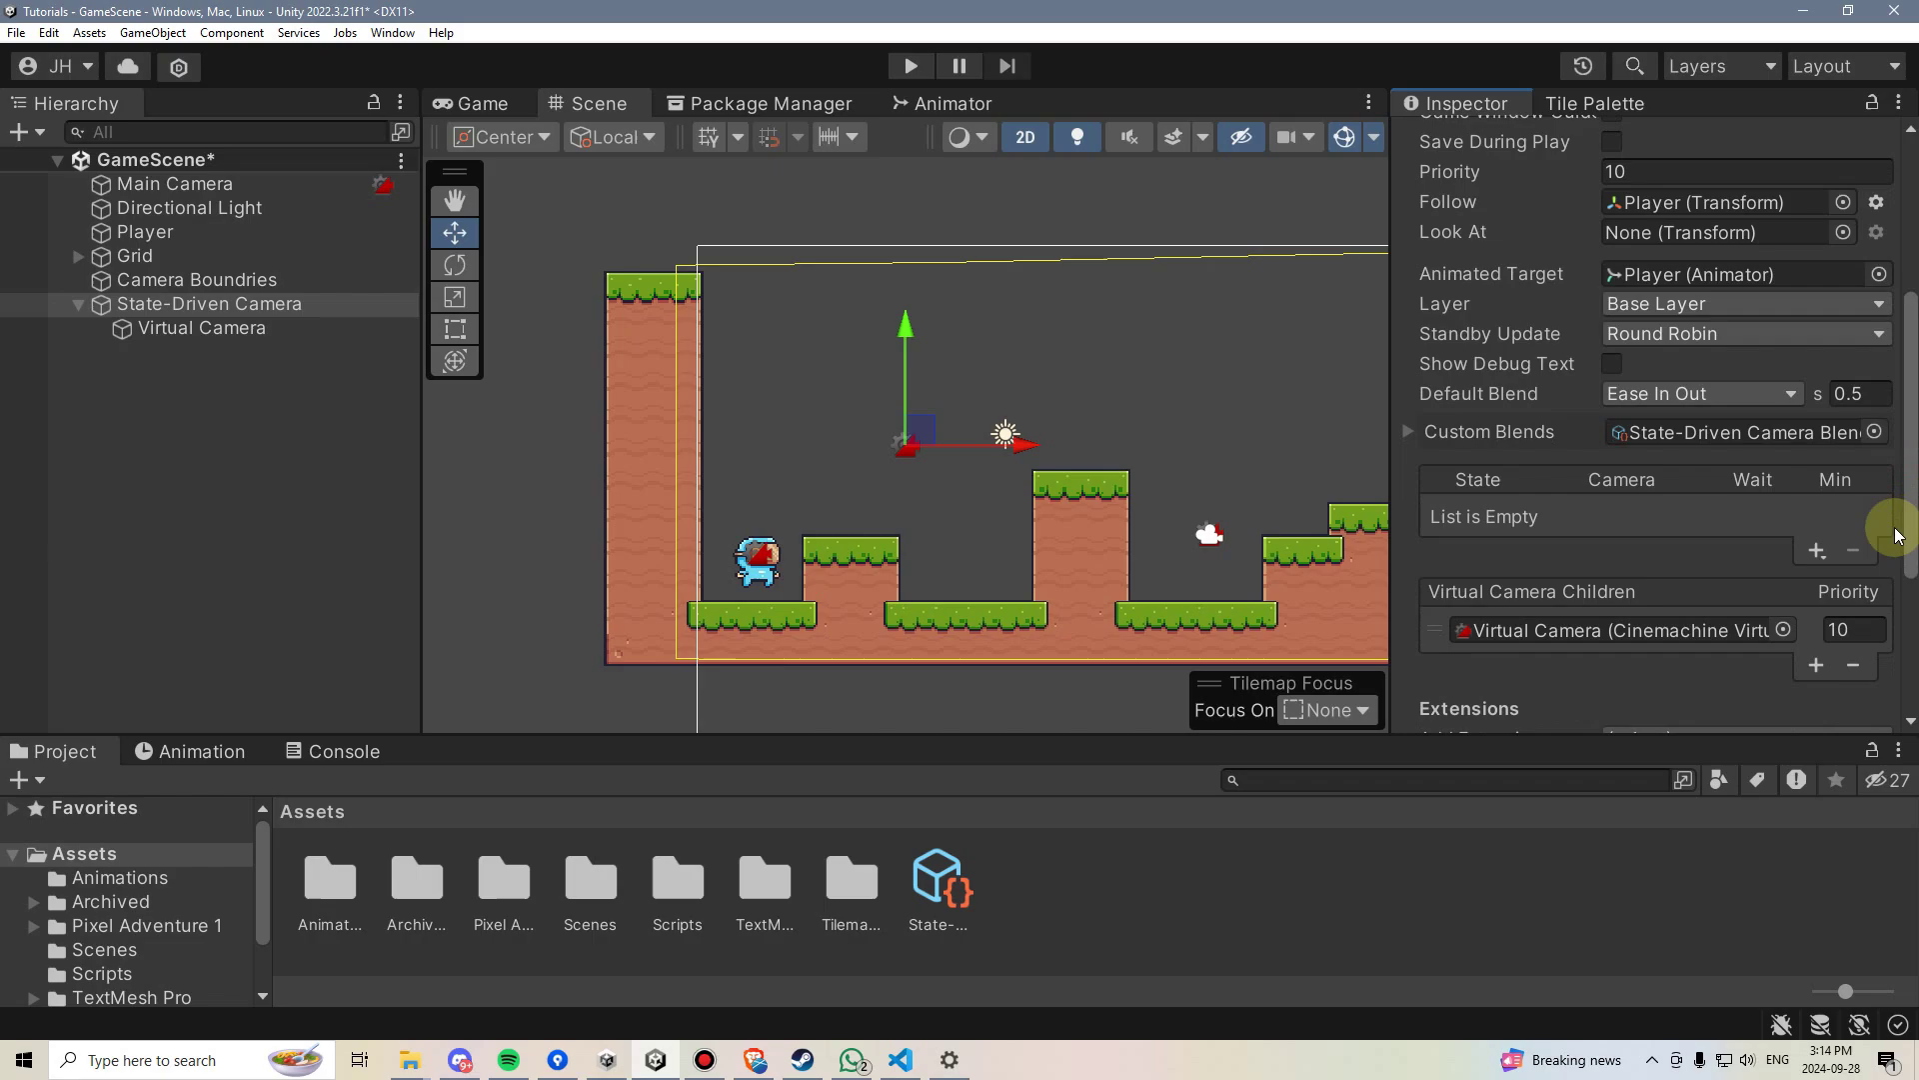
click(1816, 553)
click(1785, 556)
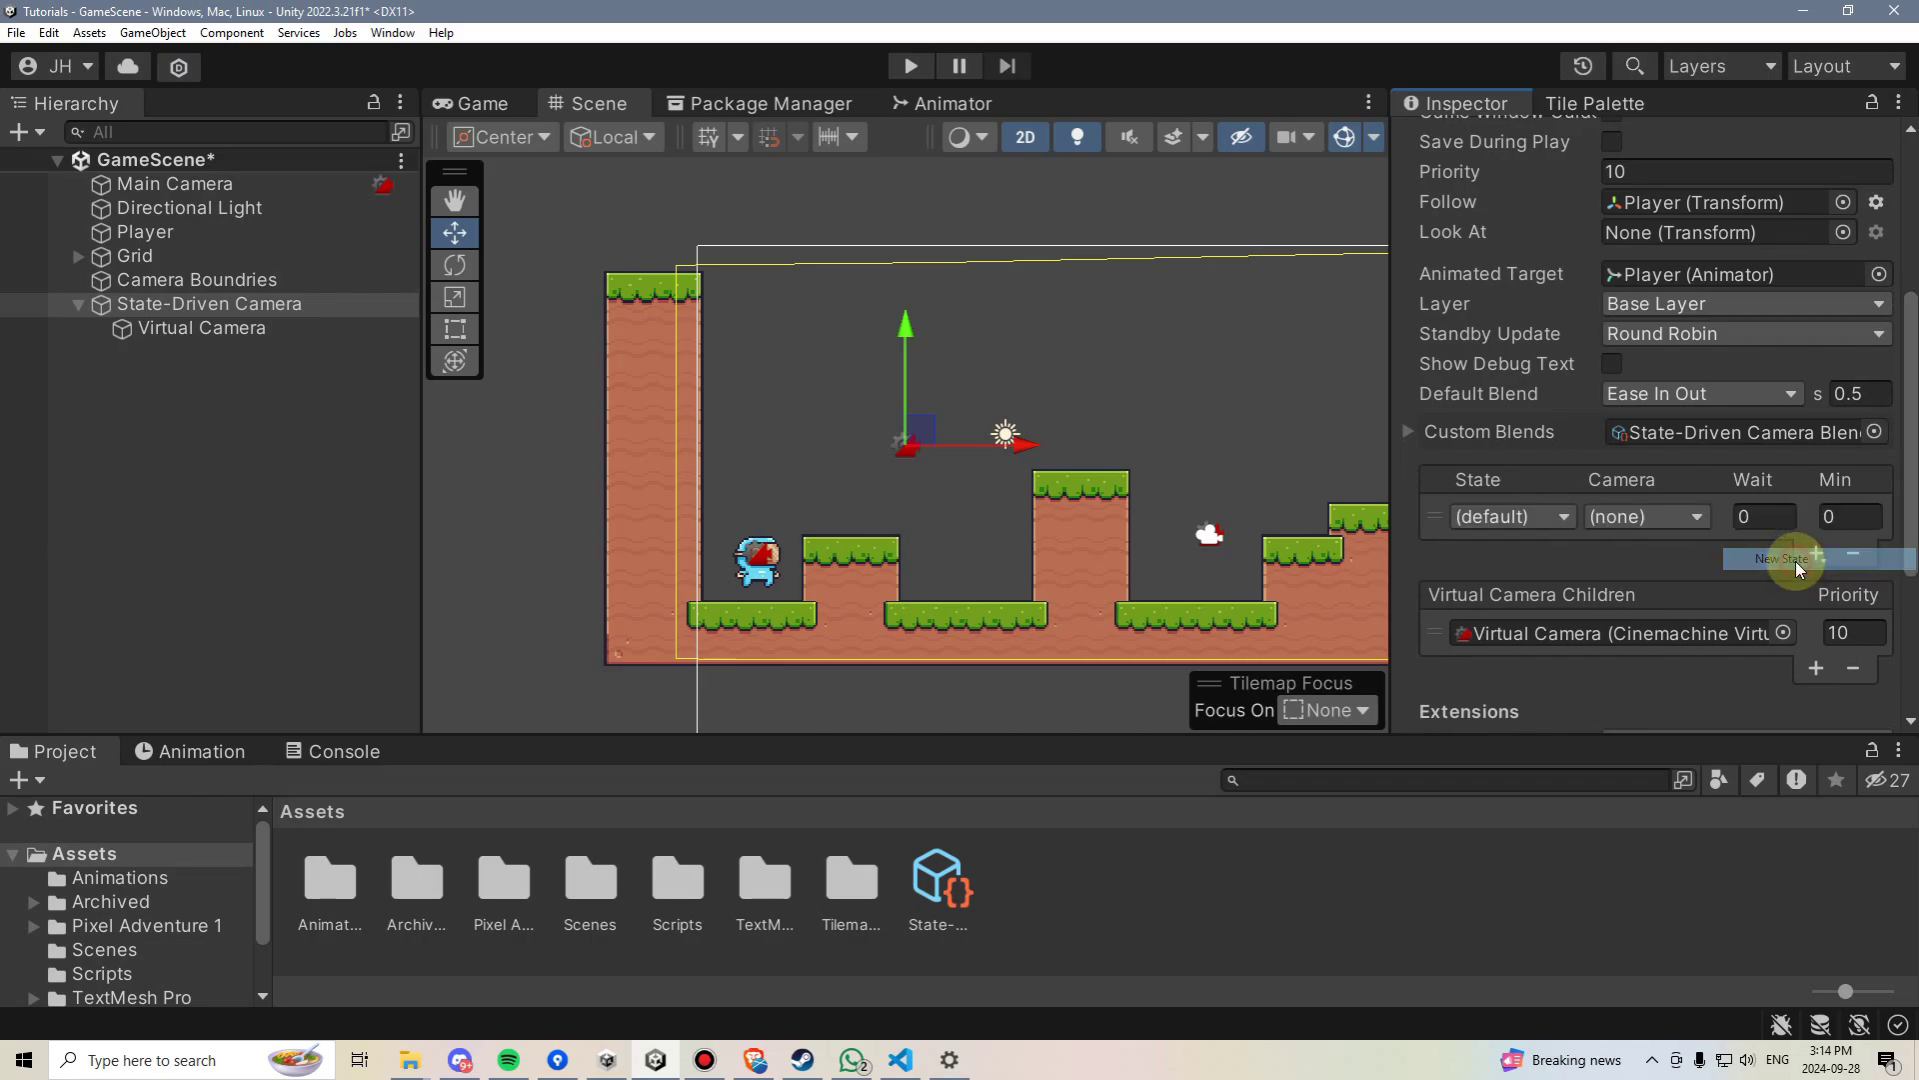
Step: Compare the new entry's available states with the animation states in the Player's Animator, and return to the State-Driven Camera
click(1533, 520)
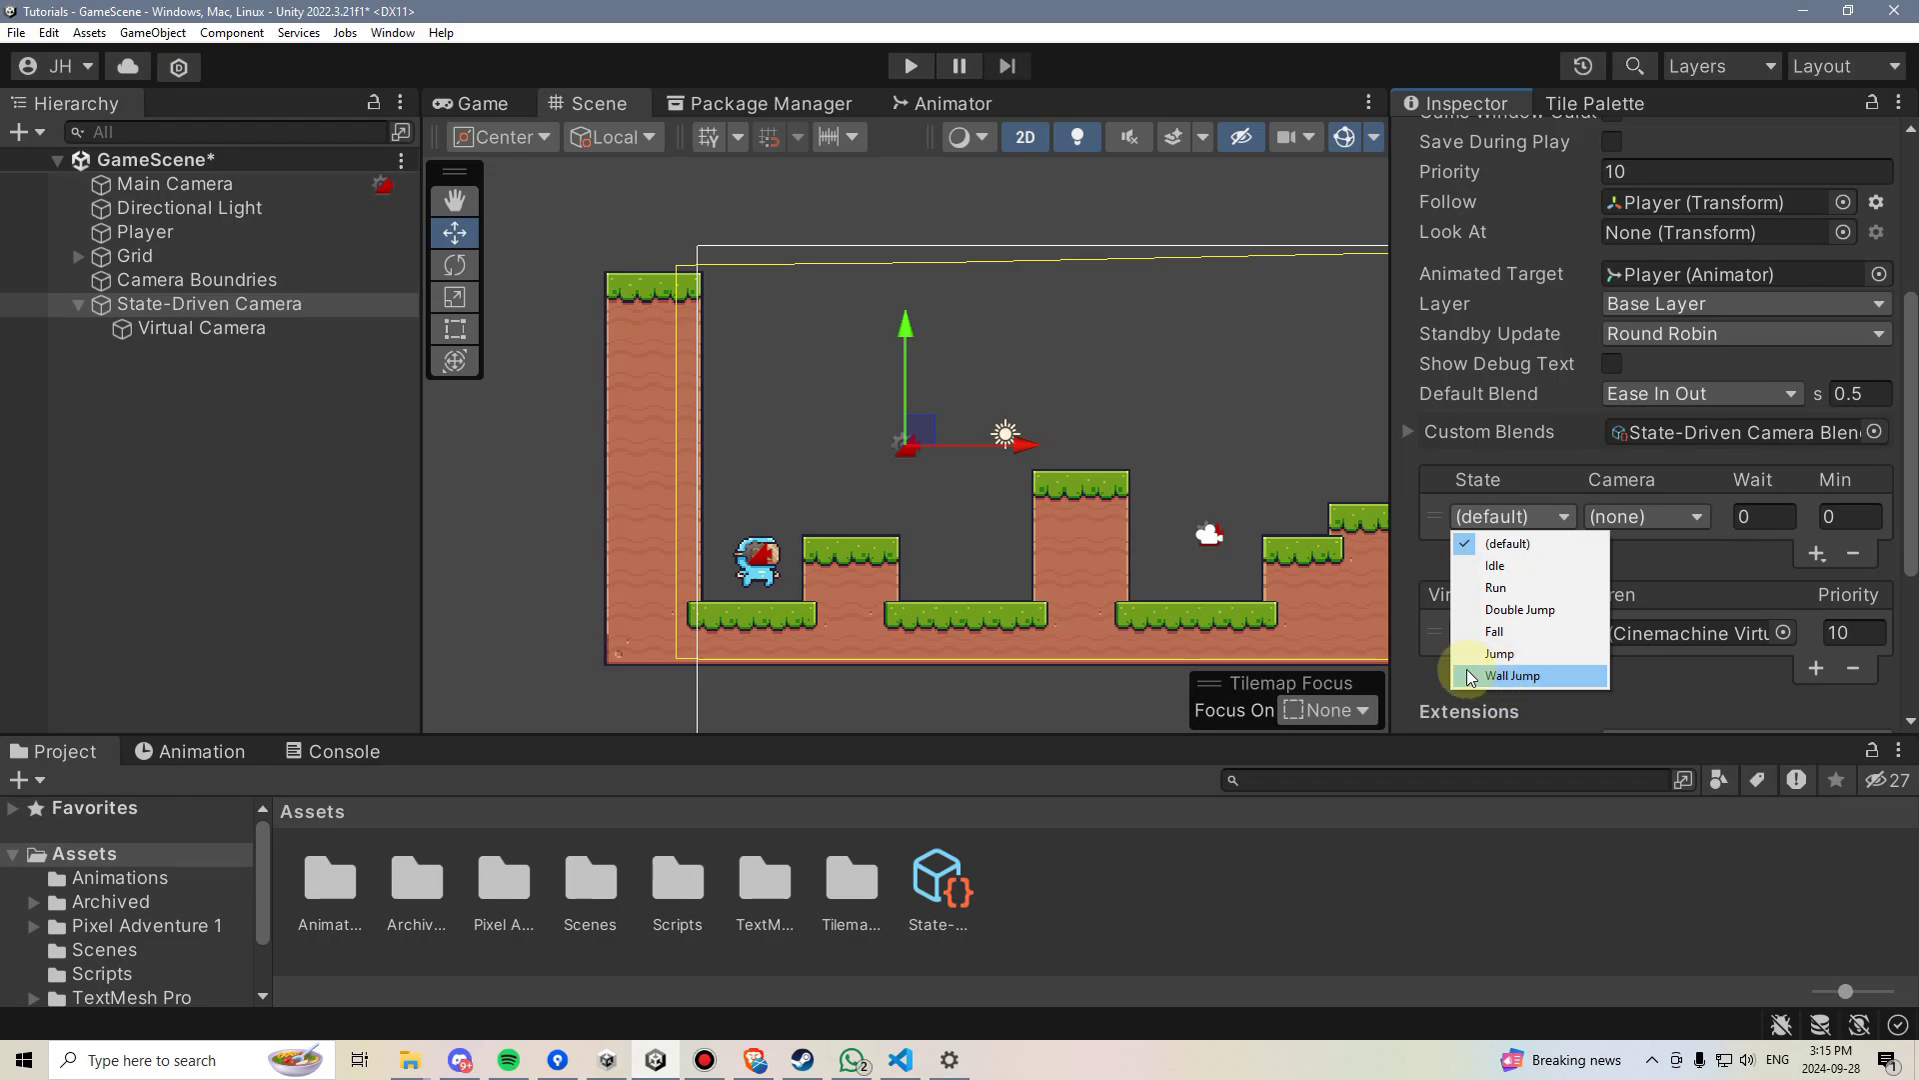
click(150, 233)
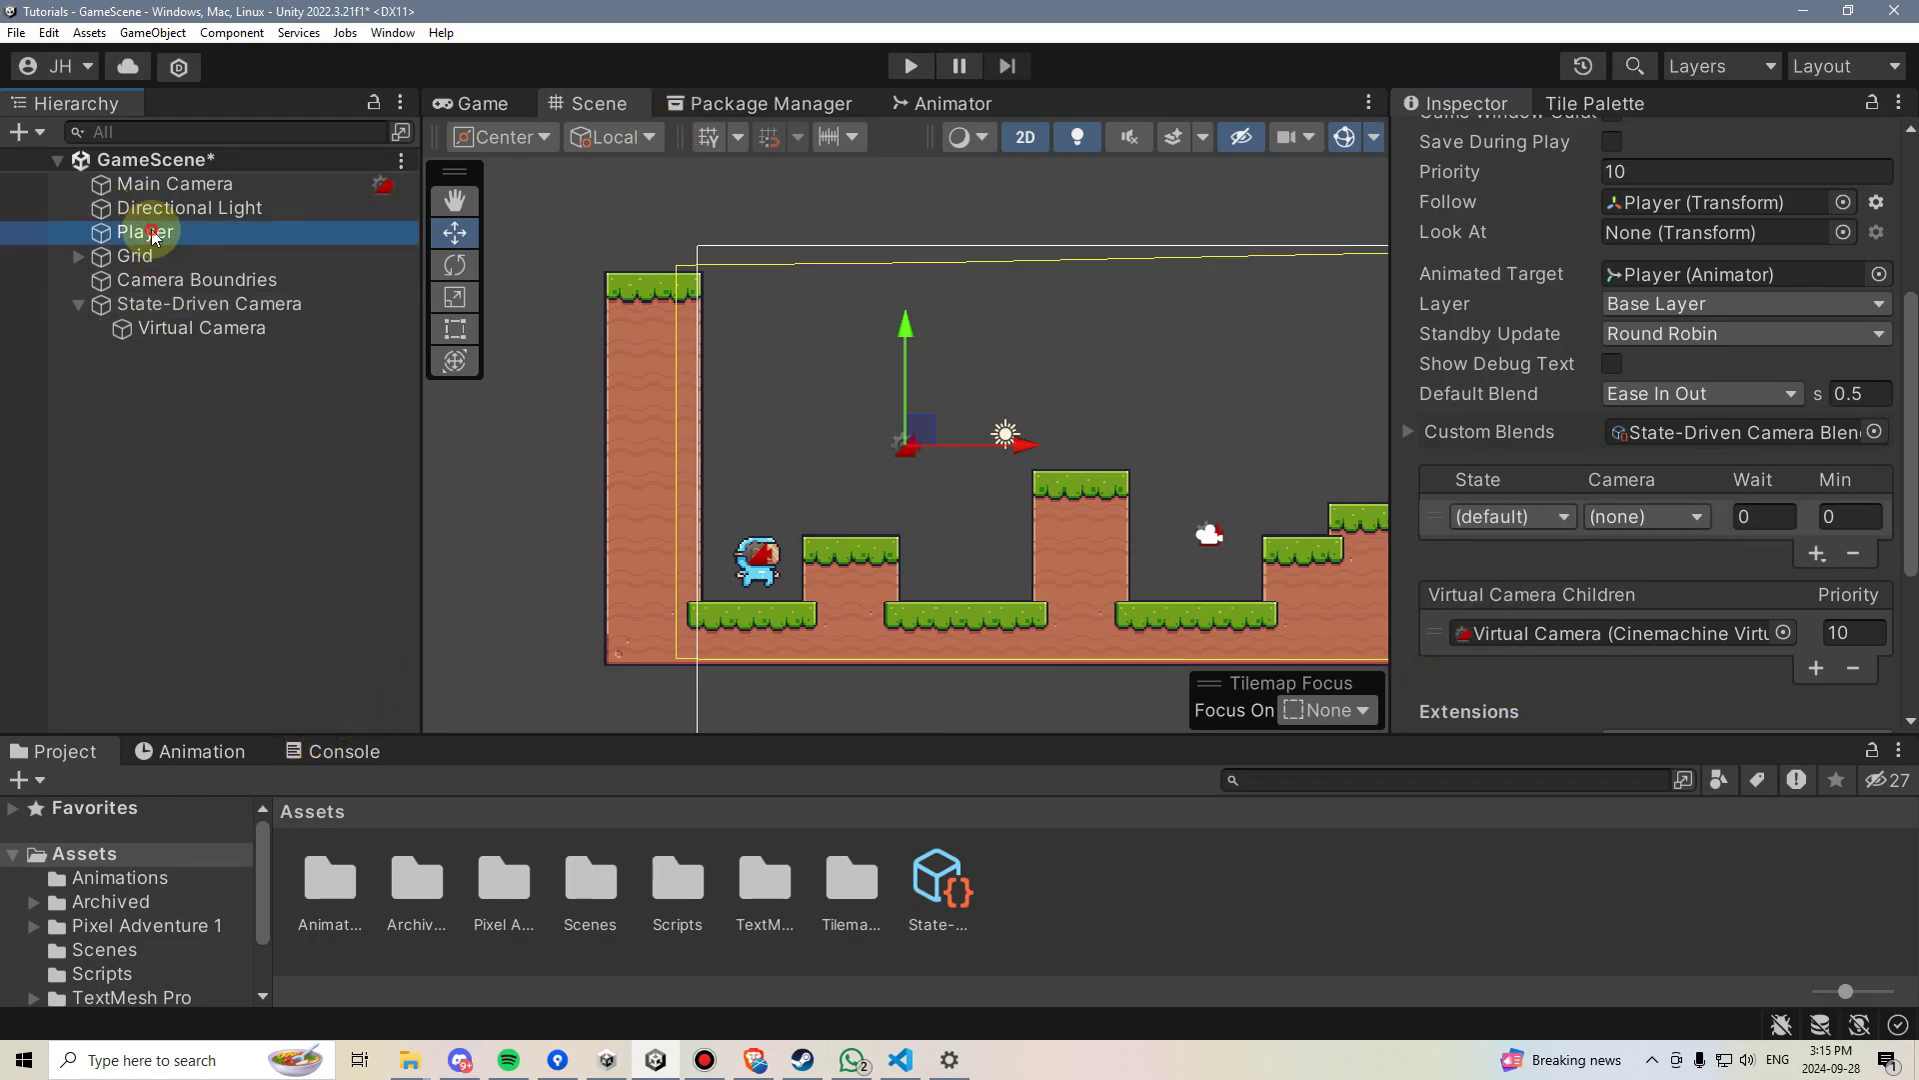
click(924, 102)
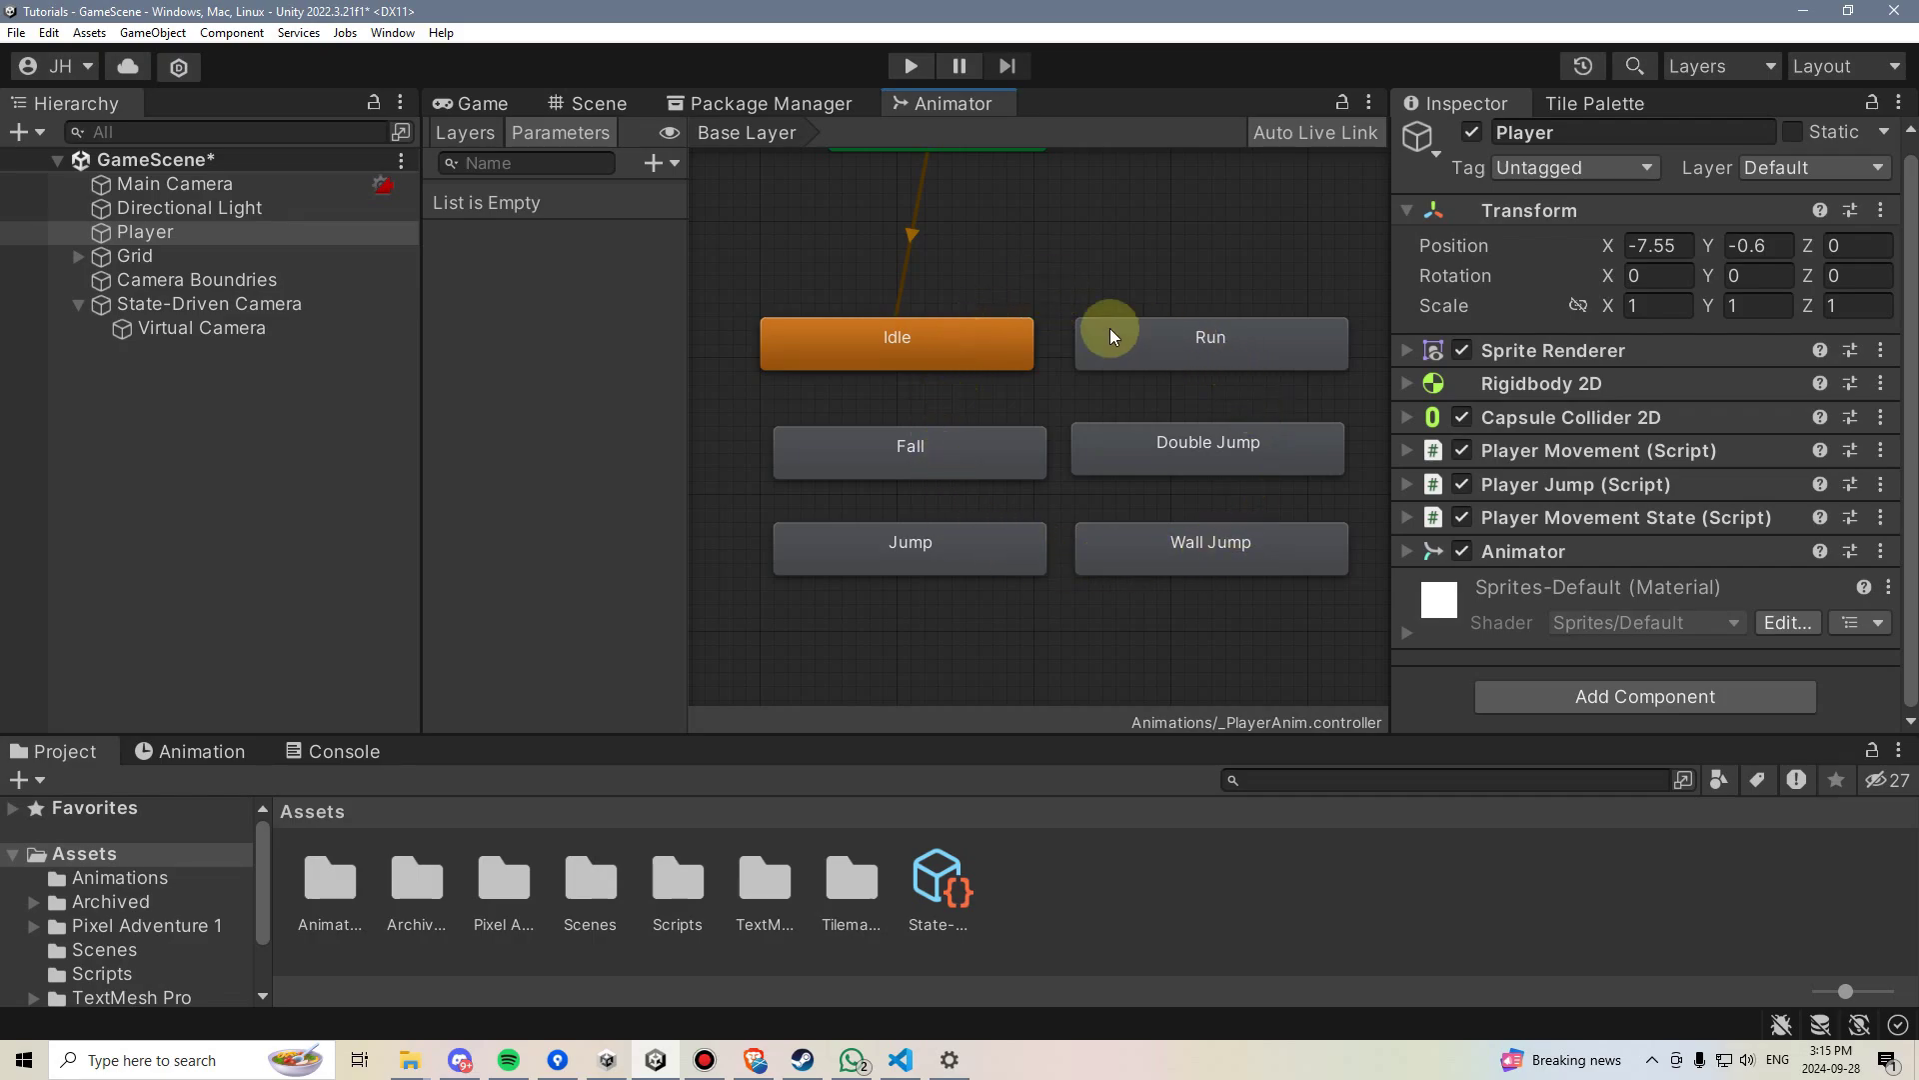
click(224, 305)
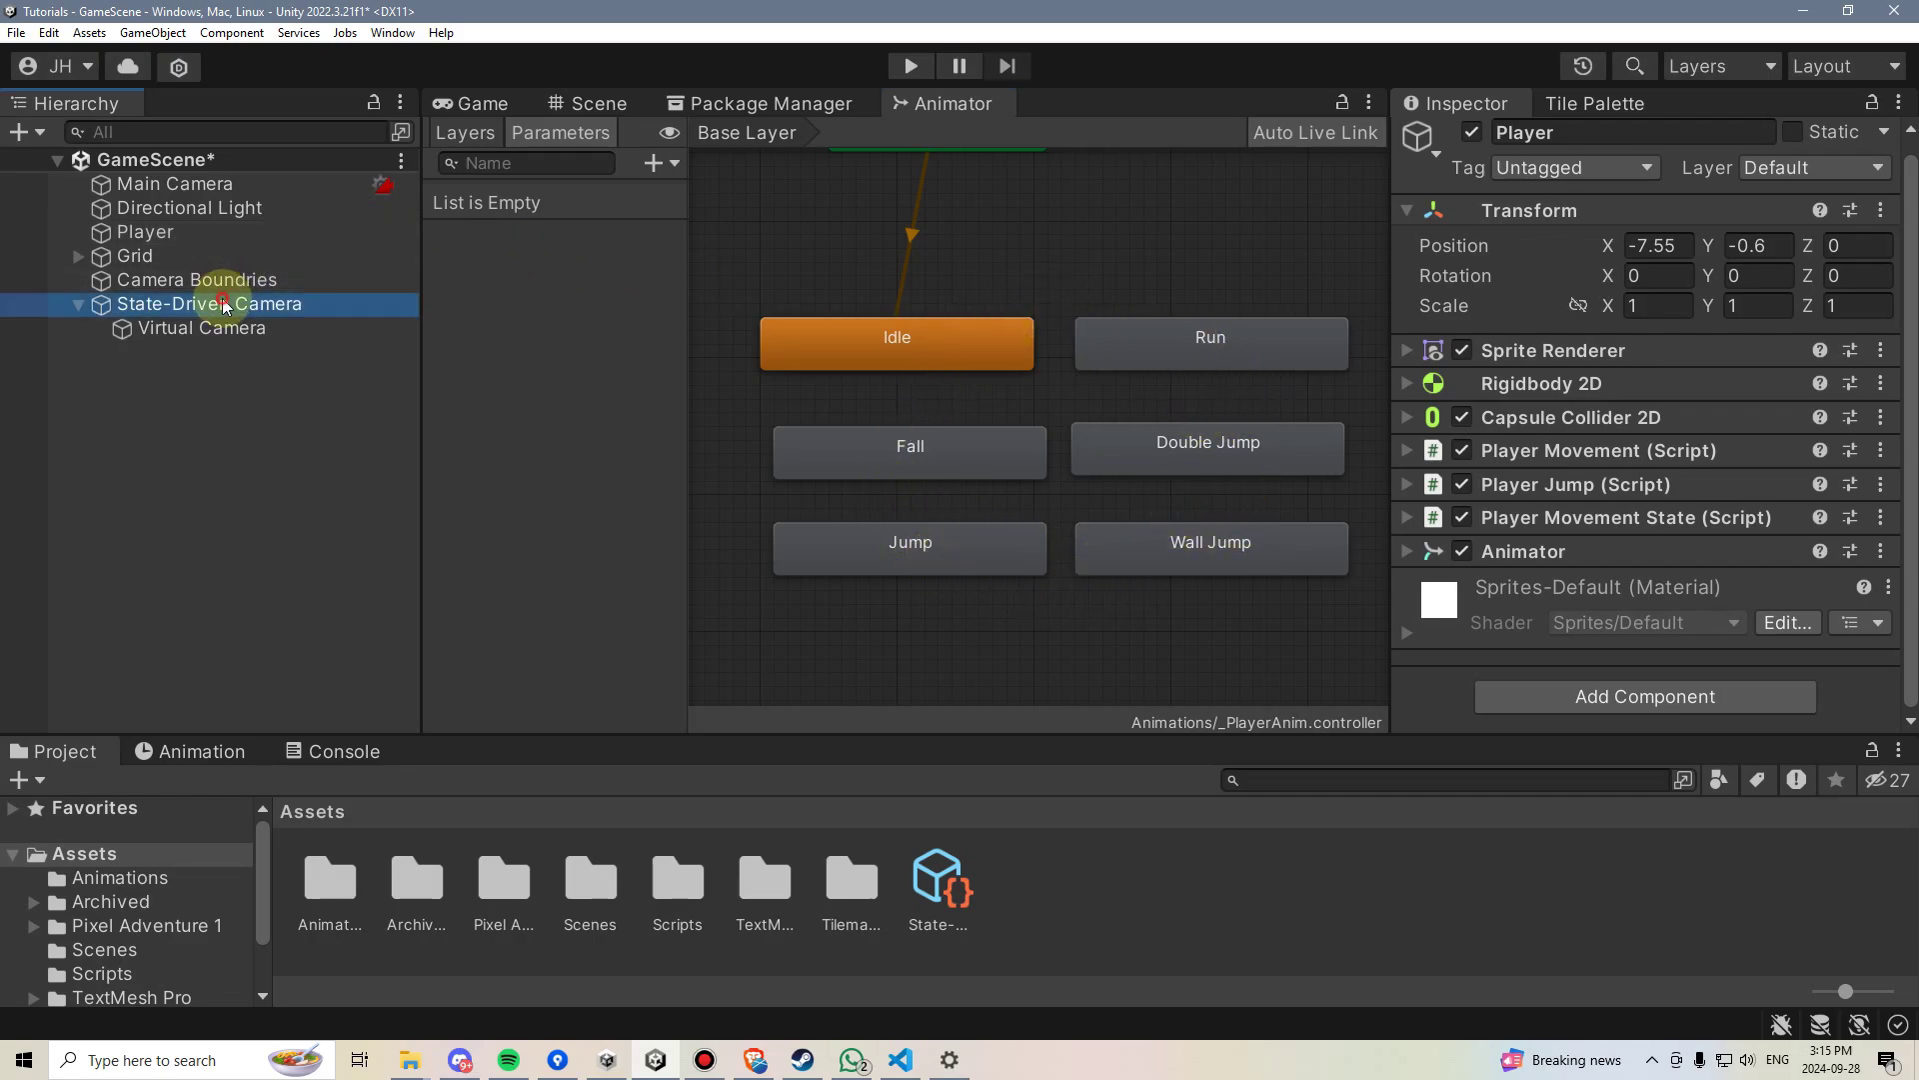
Step: Set the new State-Driven Camera entry's state to Idle and its camera to Virtual Camera
scroll(1640, 529, down, 4)
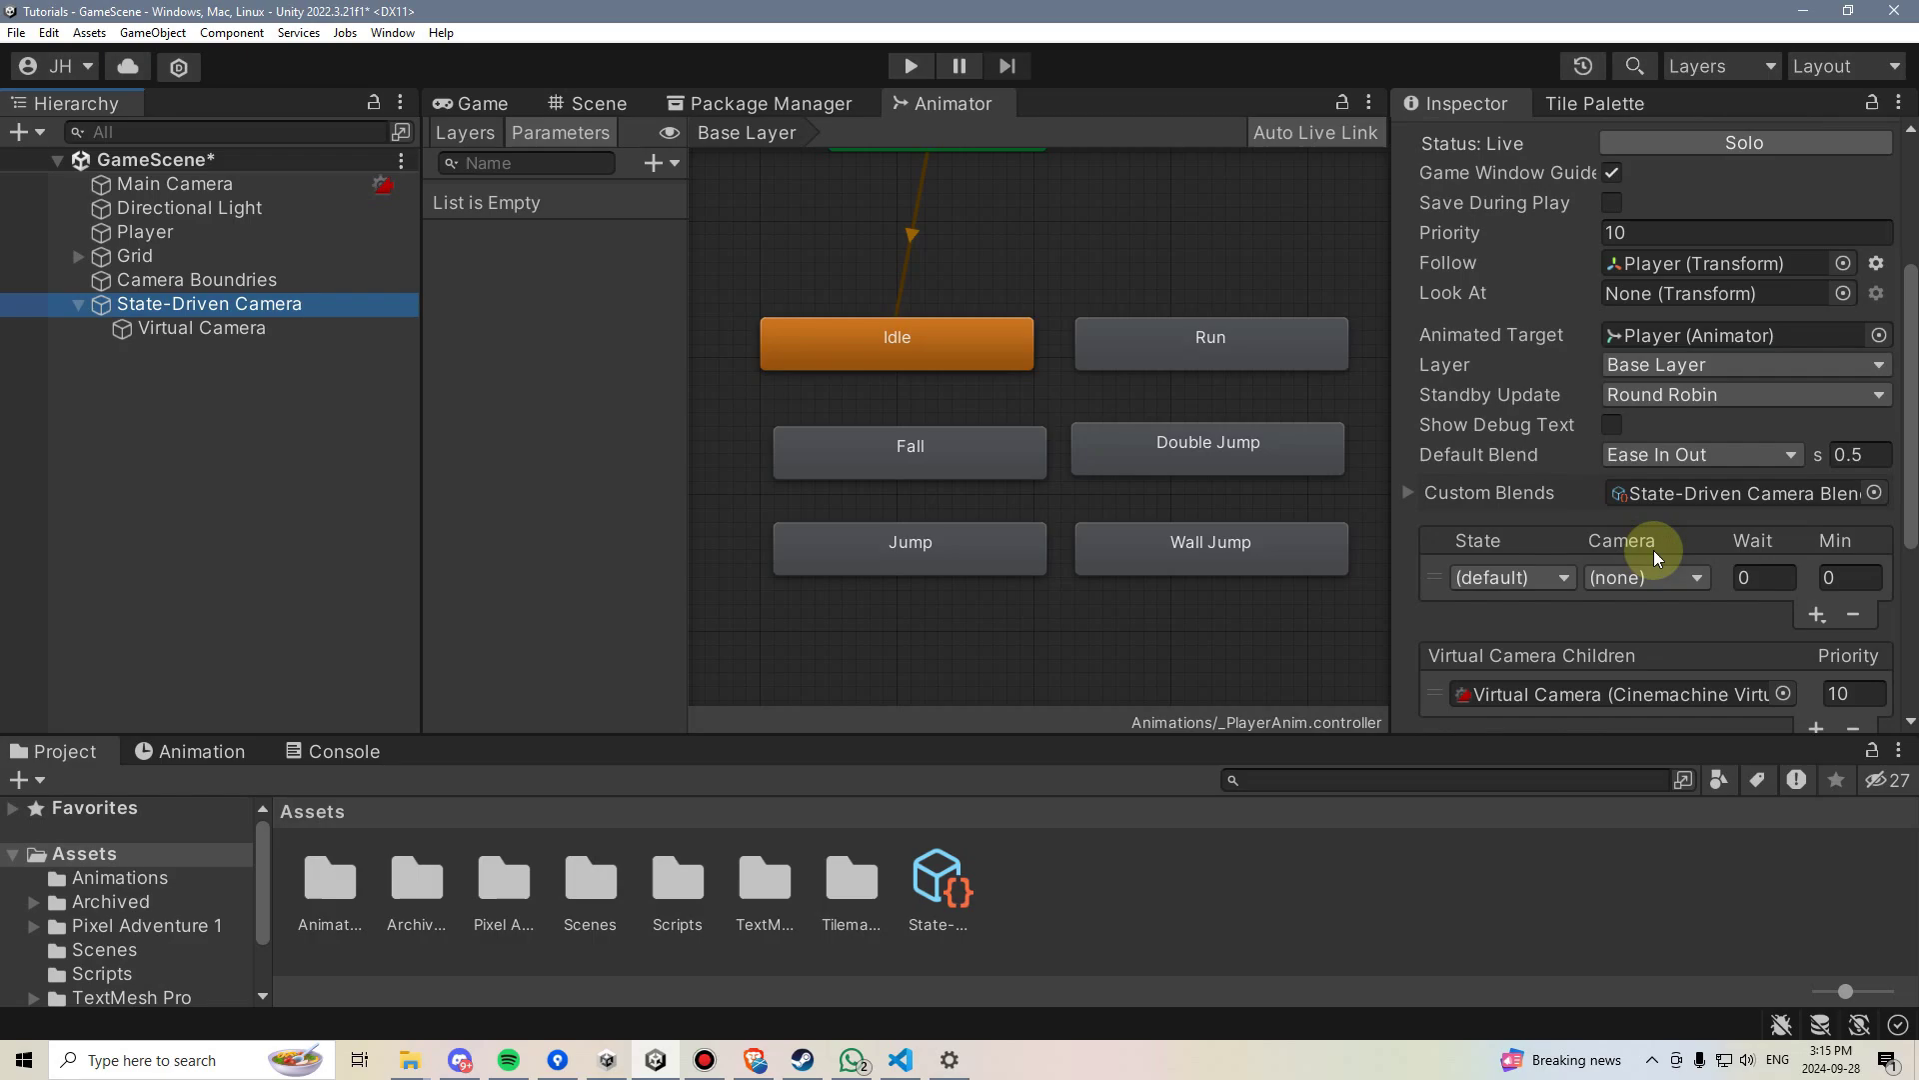
click(1509, 578)
click(1539, 626)
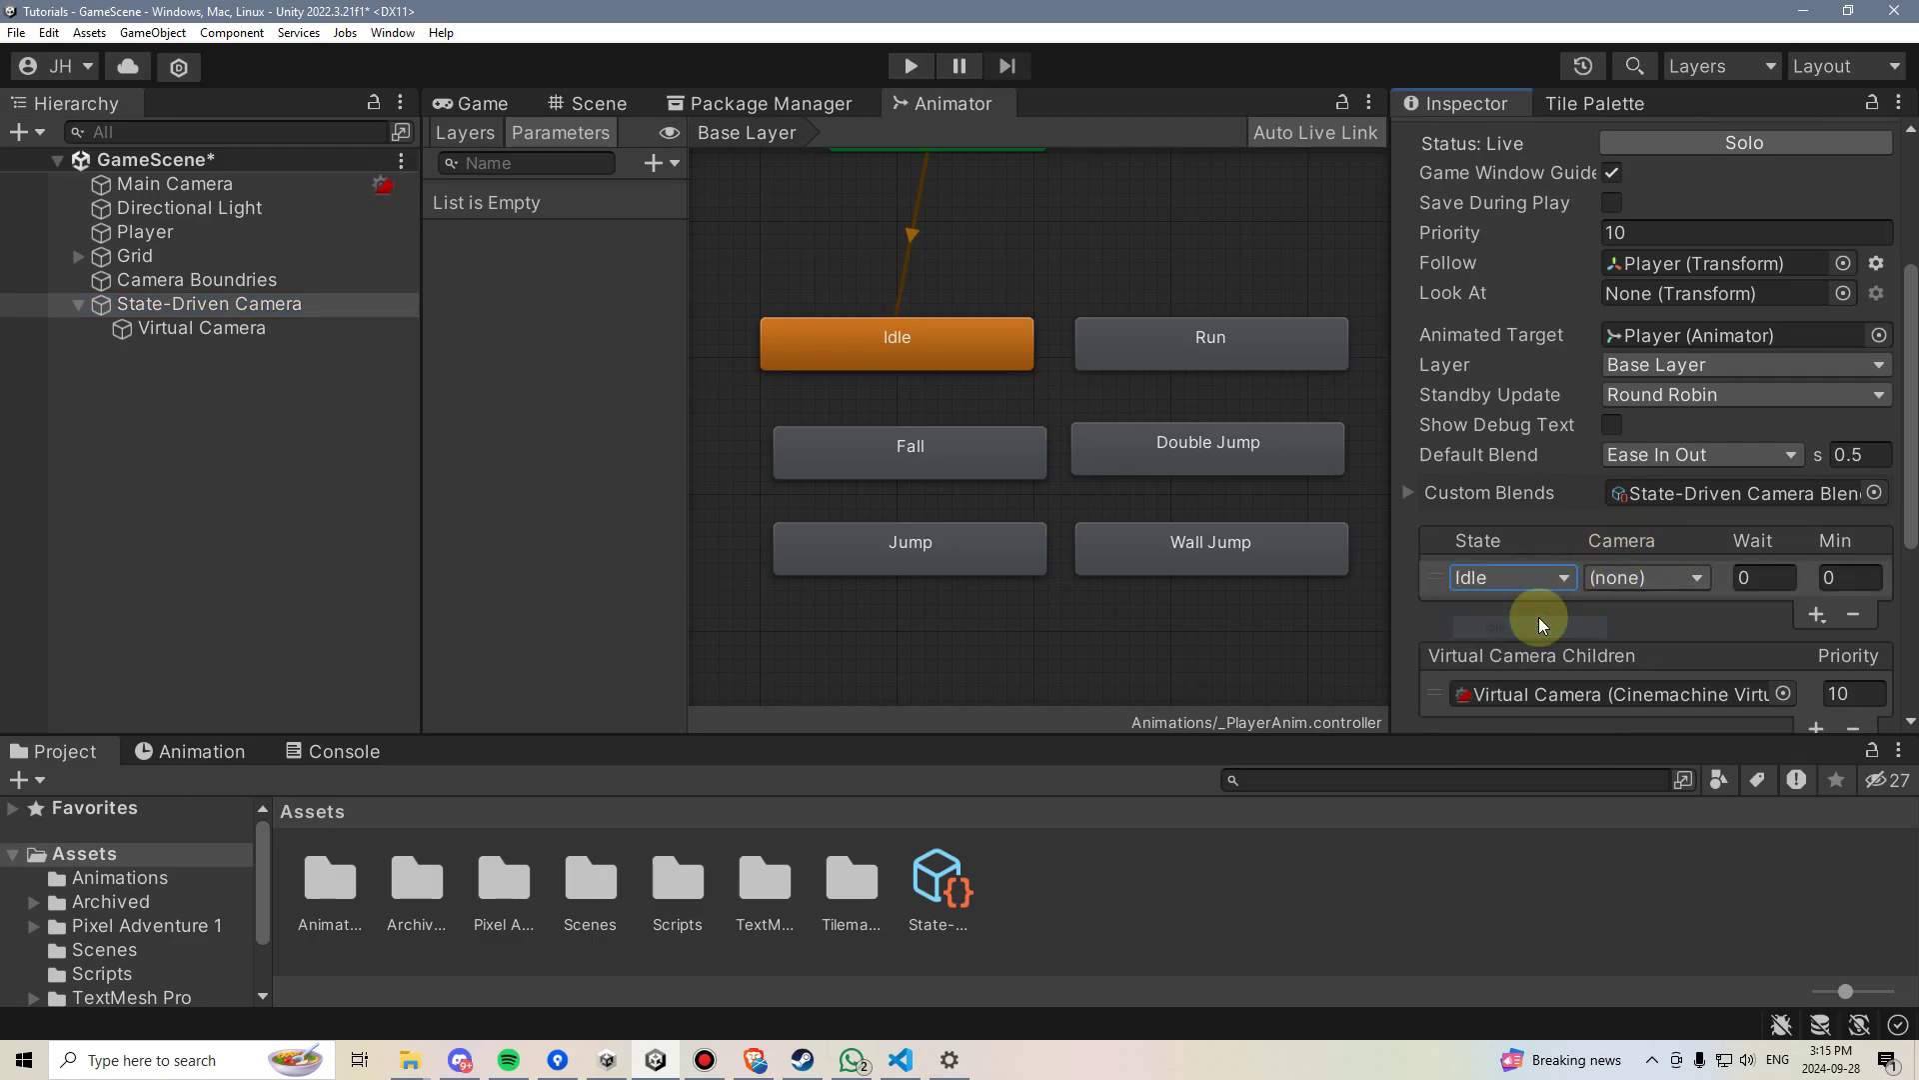
click(1647, 578)
click(1662, 630)
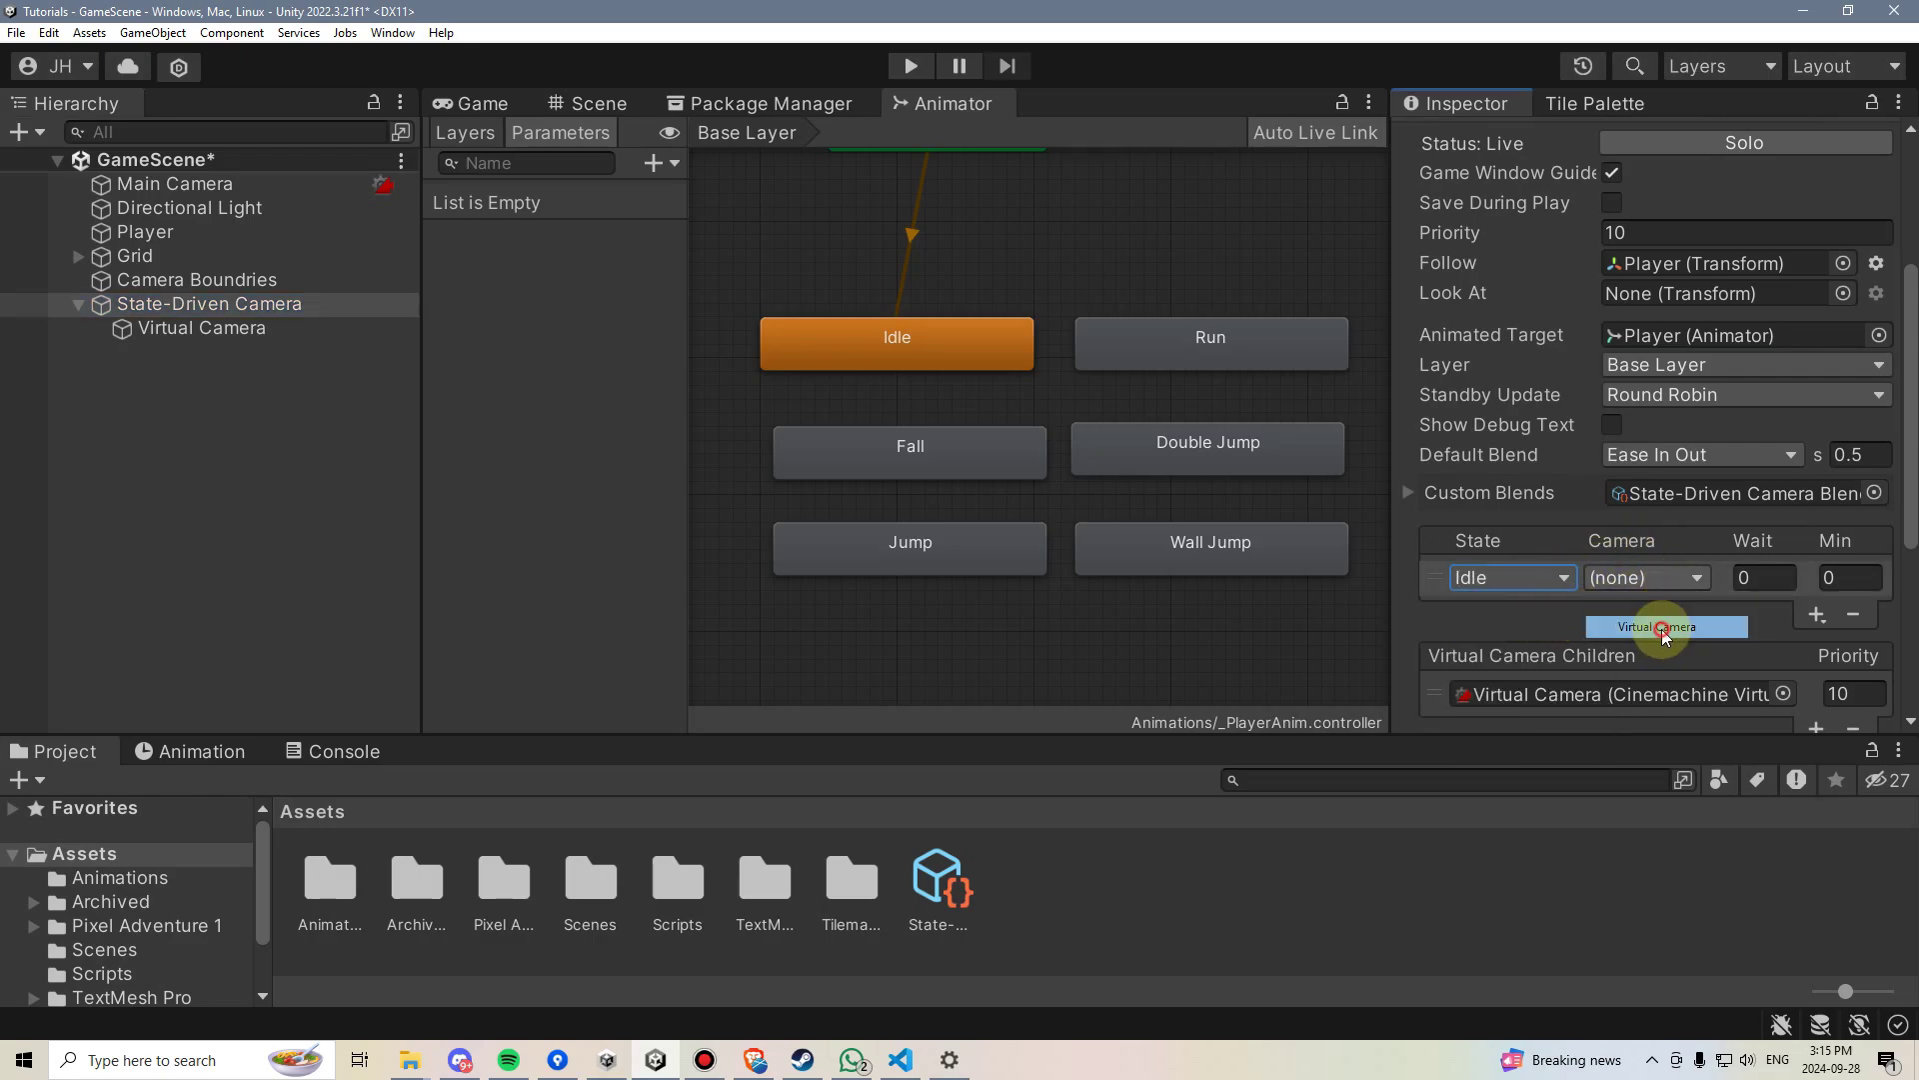
Step: Rename the State-Driven Camera's child Virtual Camera as Idle Camera
click(200, 327)
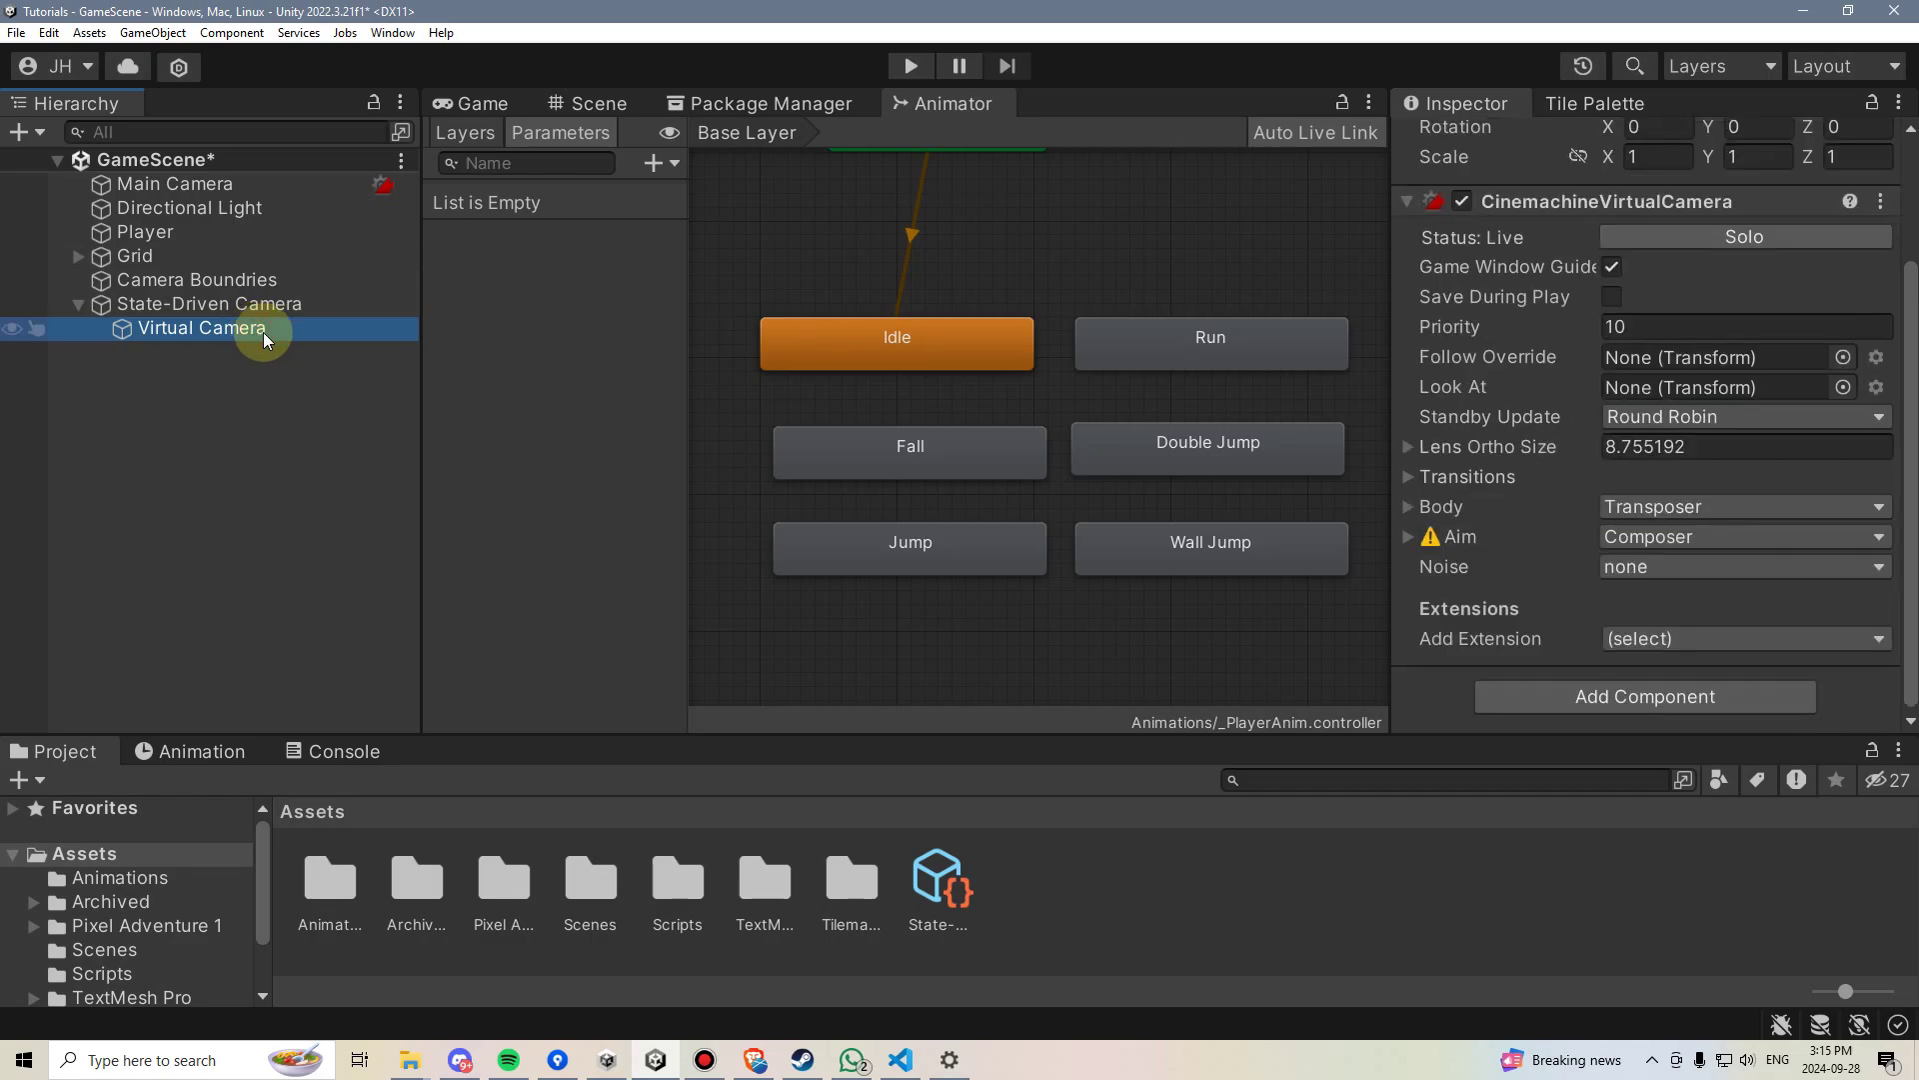
click(229, 328)
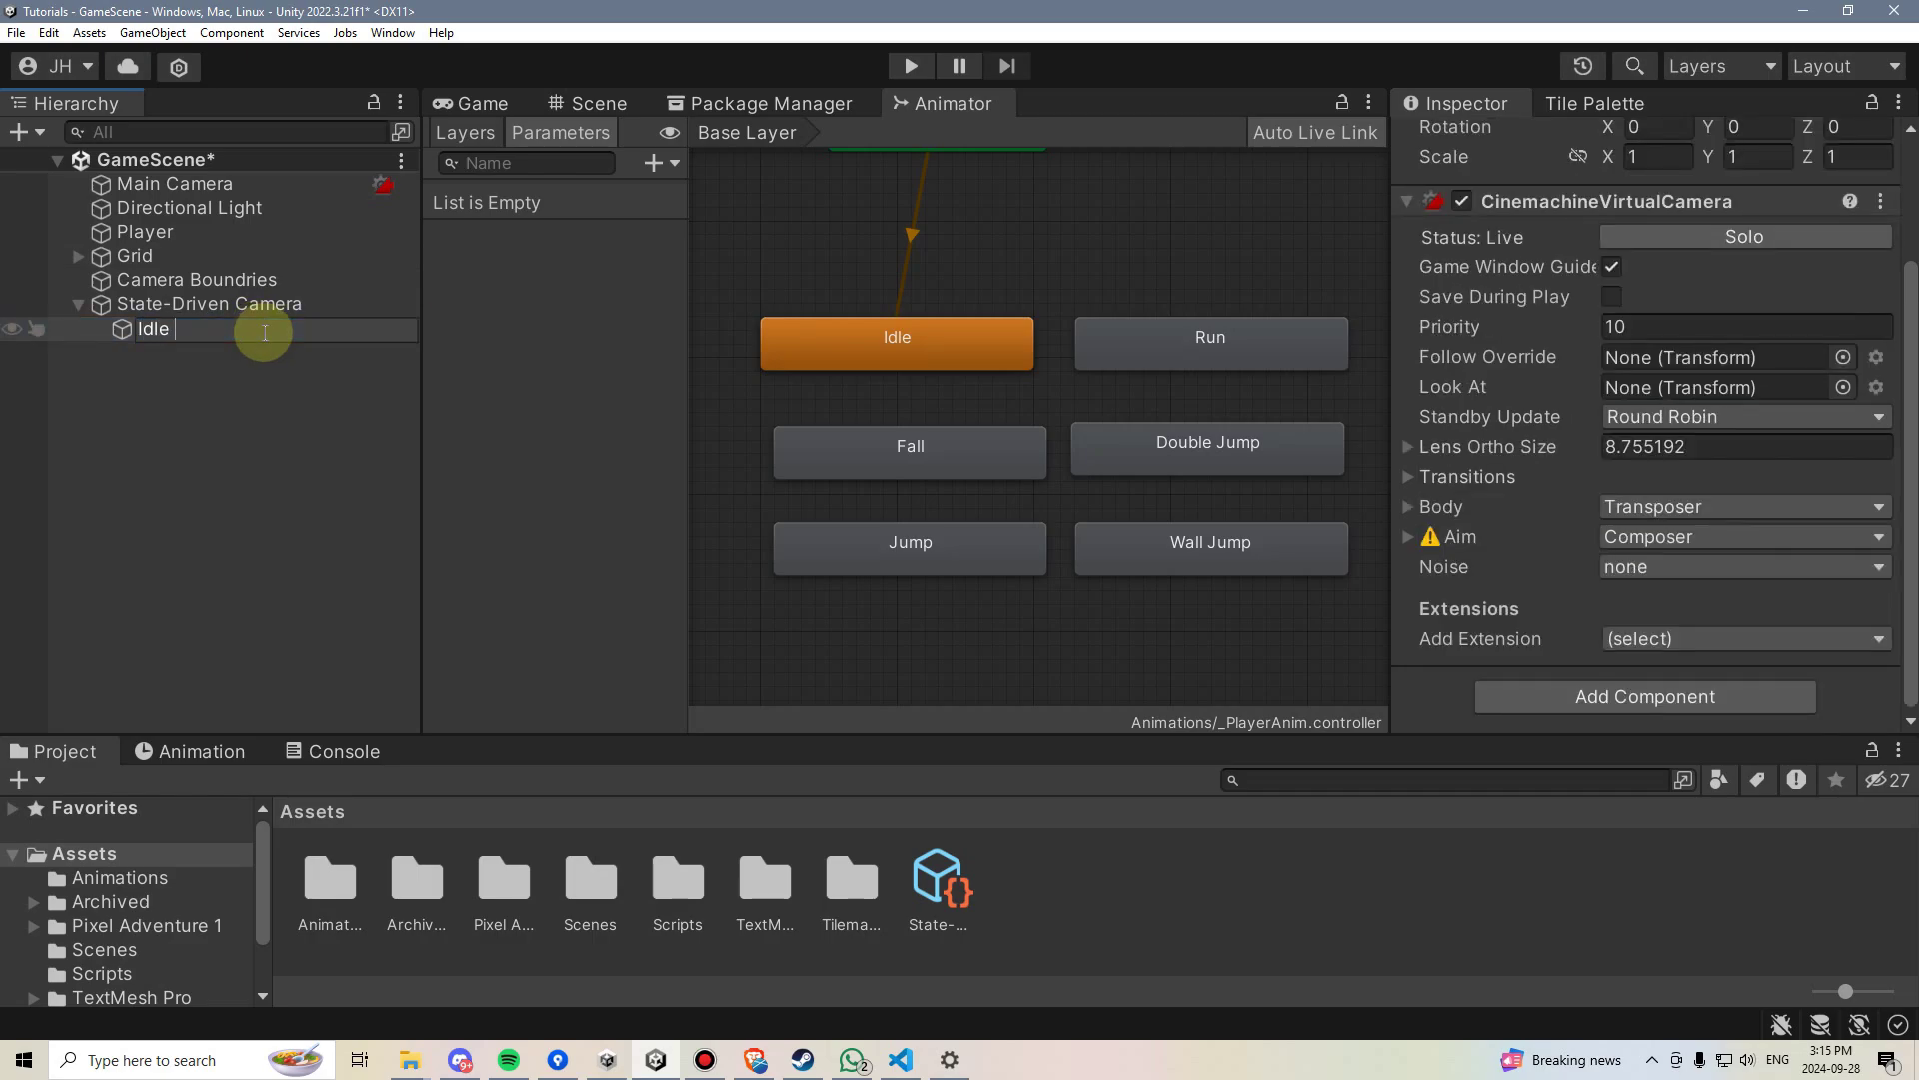
text(Idle Camera)
key(Return)
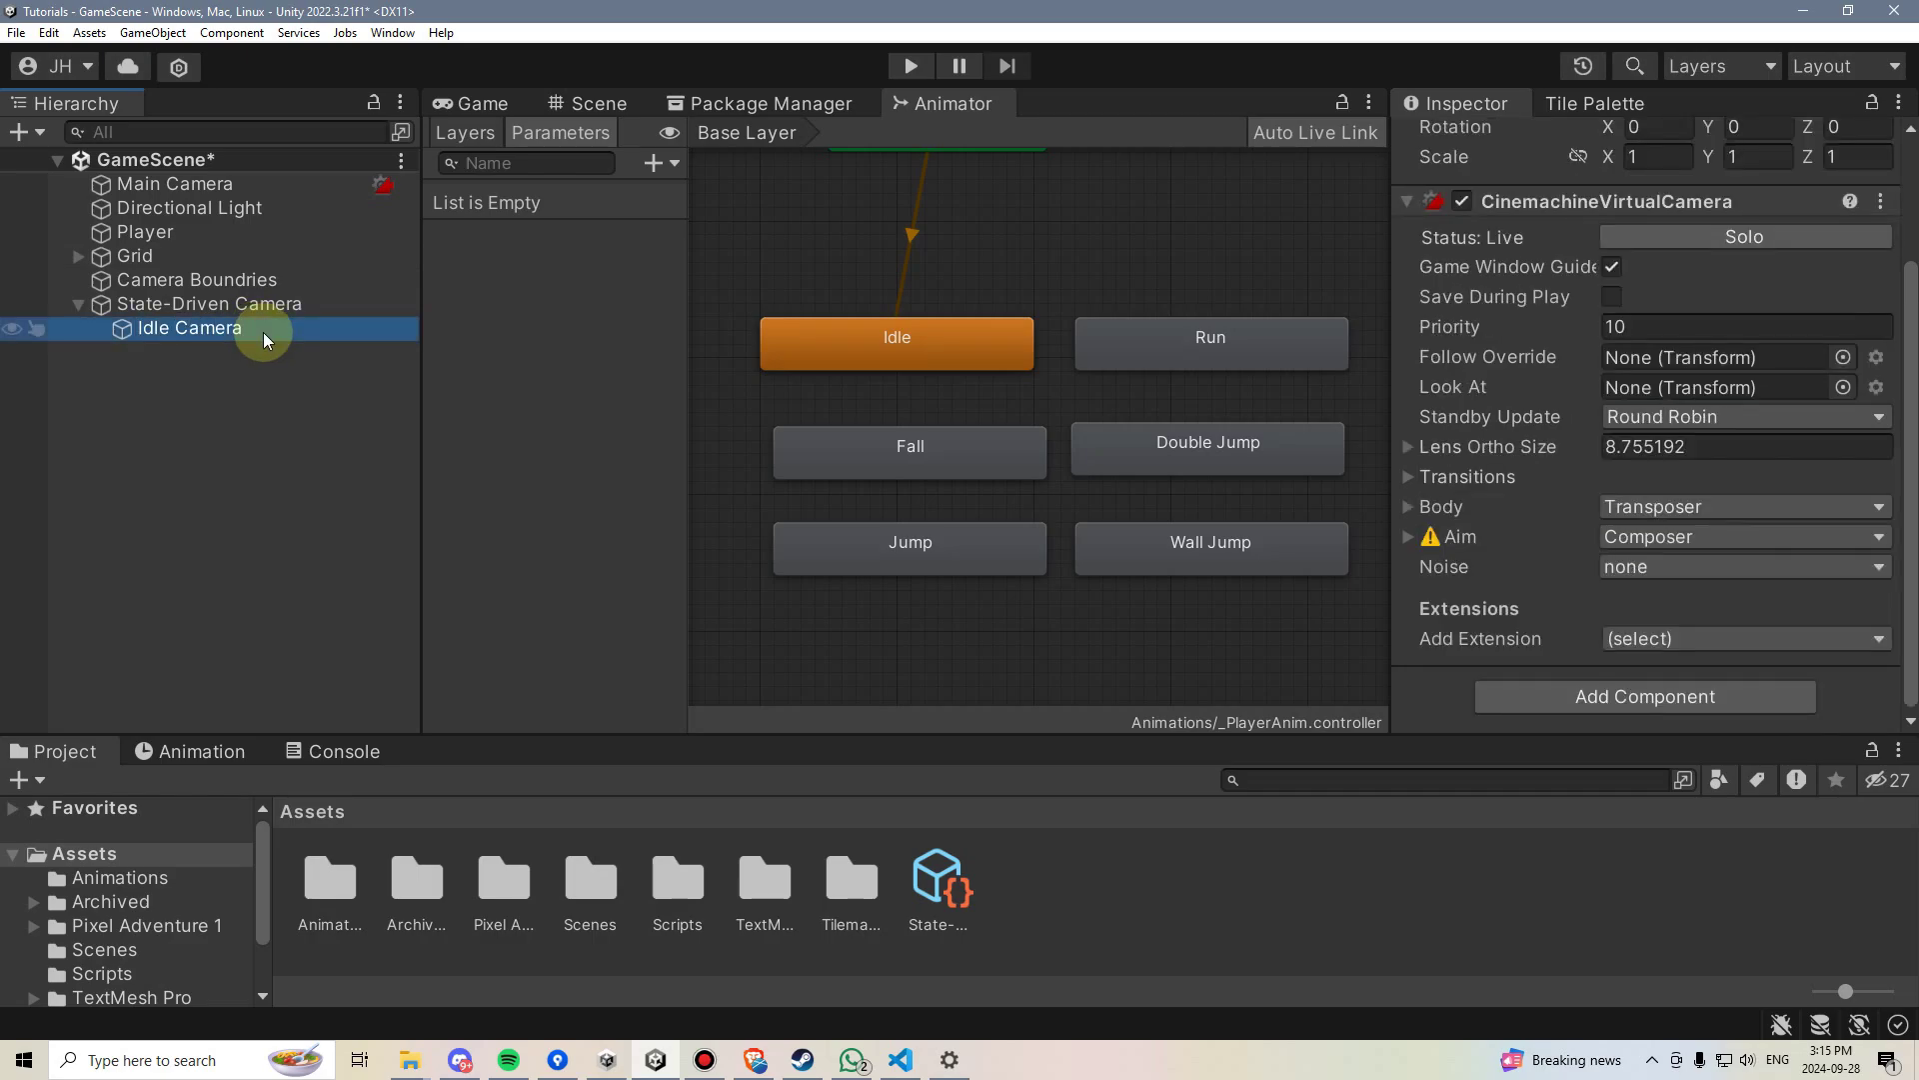
Step: Duplicate Idle Camera and name the copy Run Camera
key(ctrl+d)
key(F2)
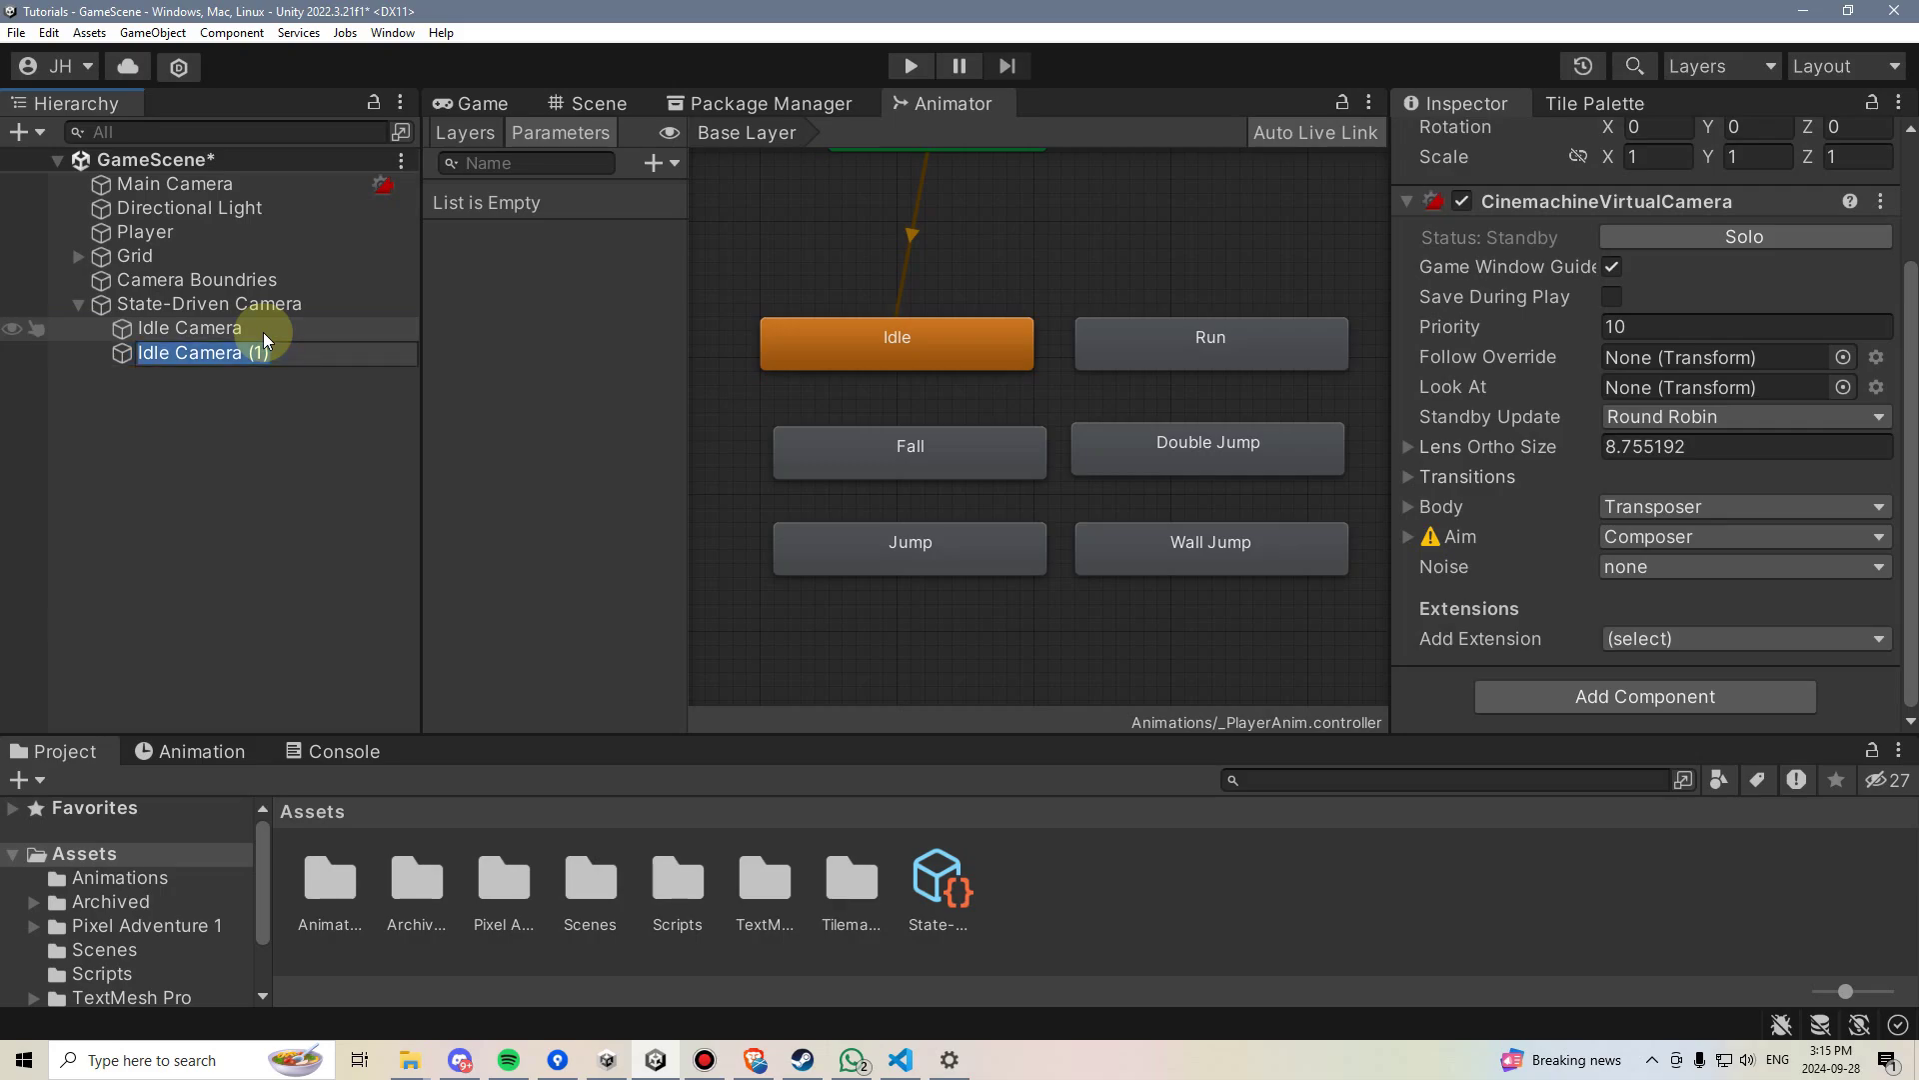
text(Run Camera)
key(Return)
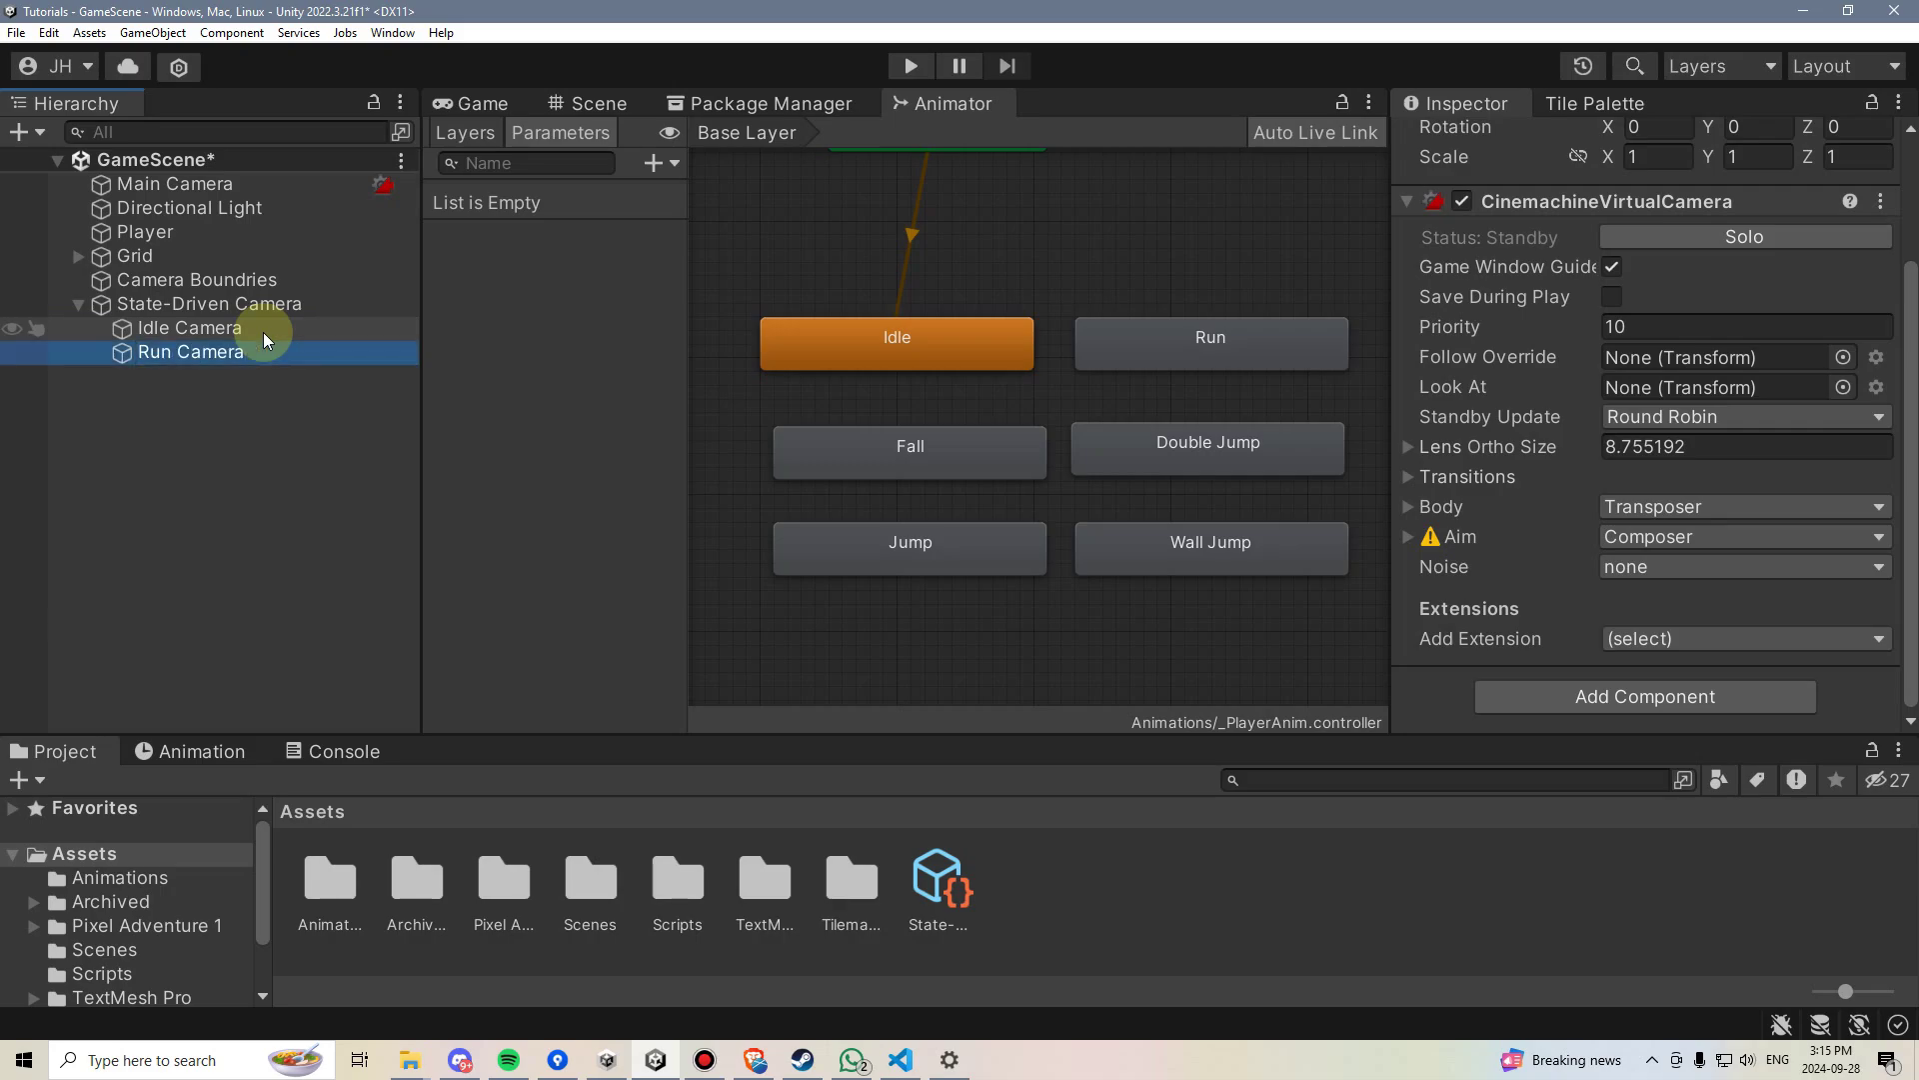
Step: Add a second state entry to the State-Driven Camera that pairs the Run state with Run Camera
click(472, 104)
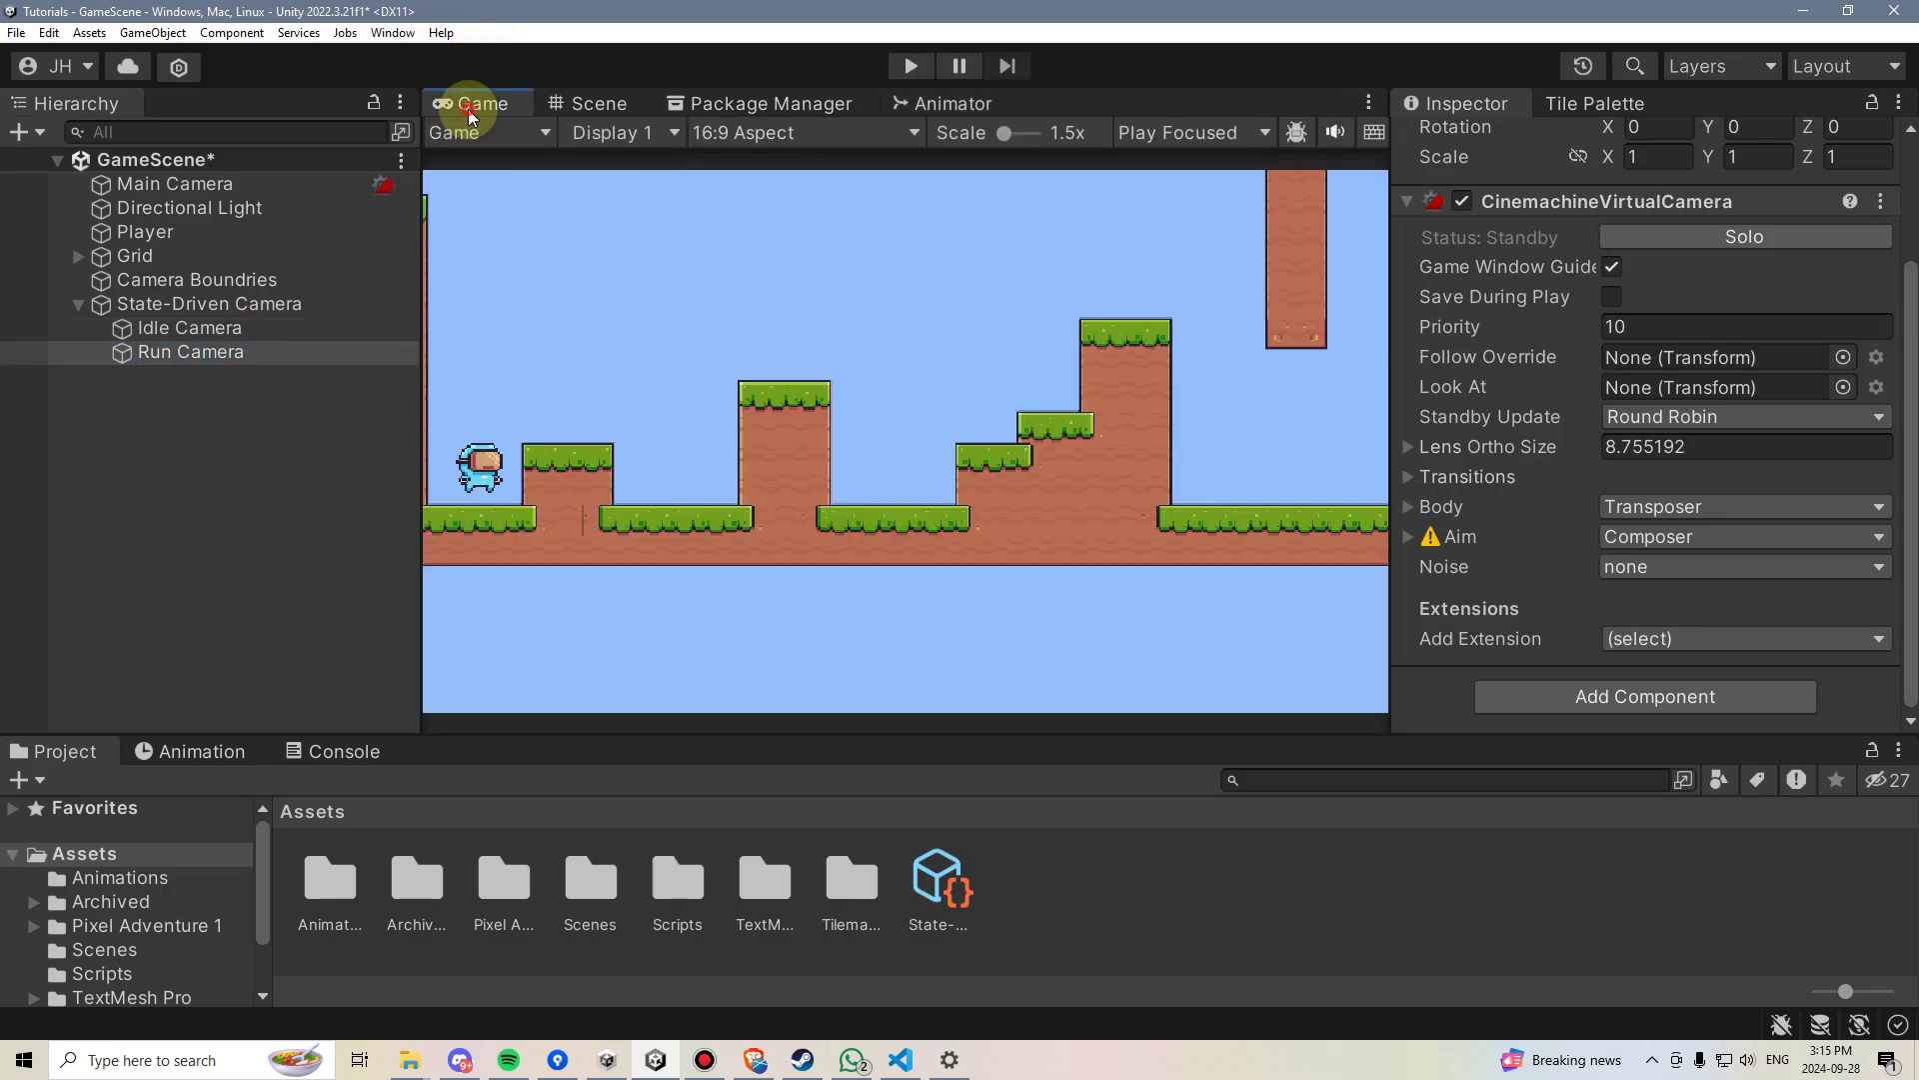
click(228, 304)
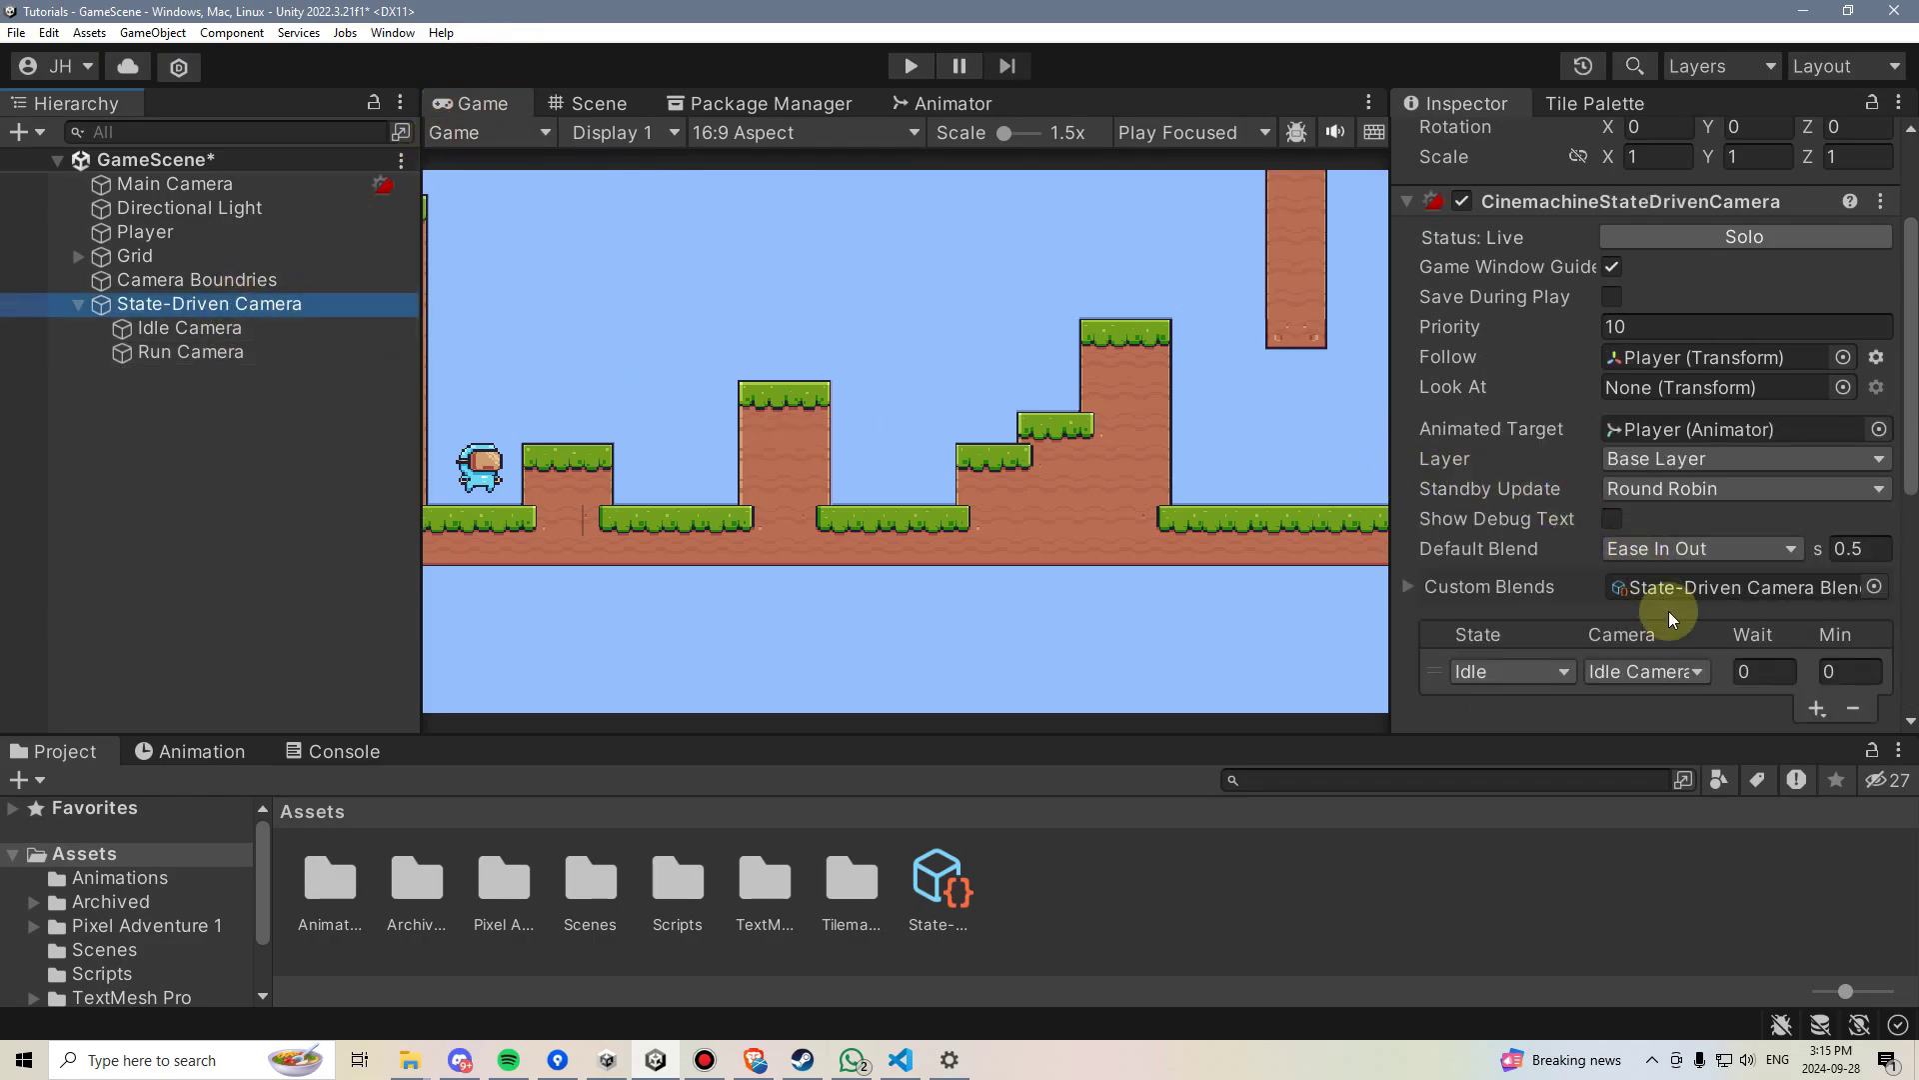
scroll(1679, 643, down, 2)
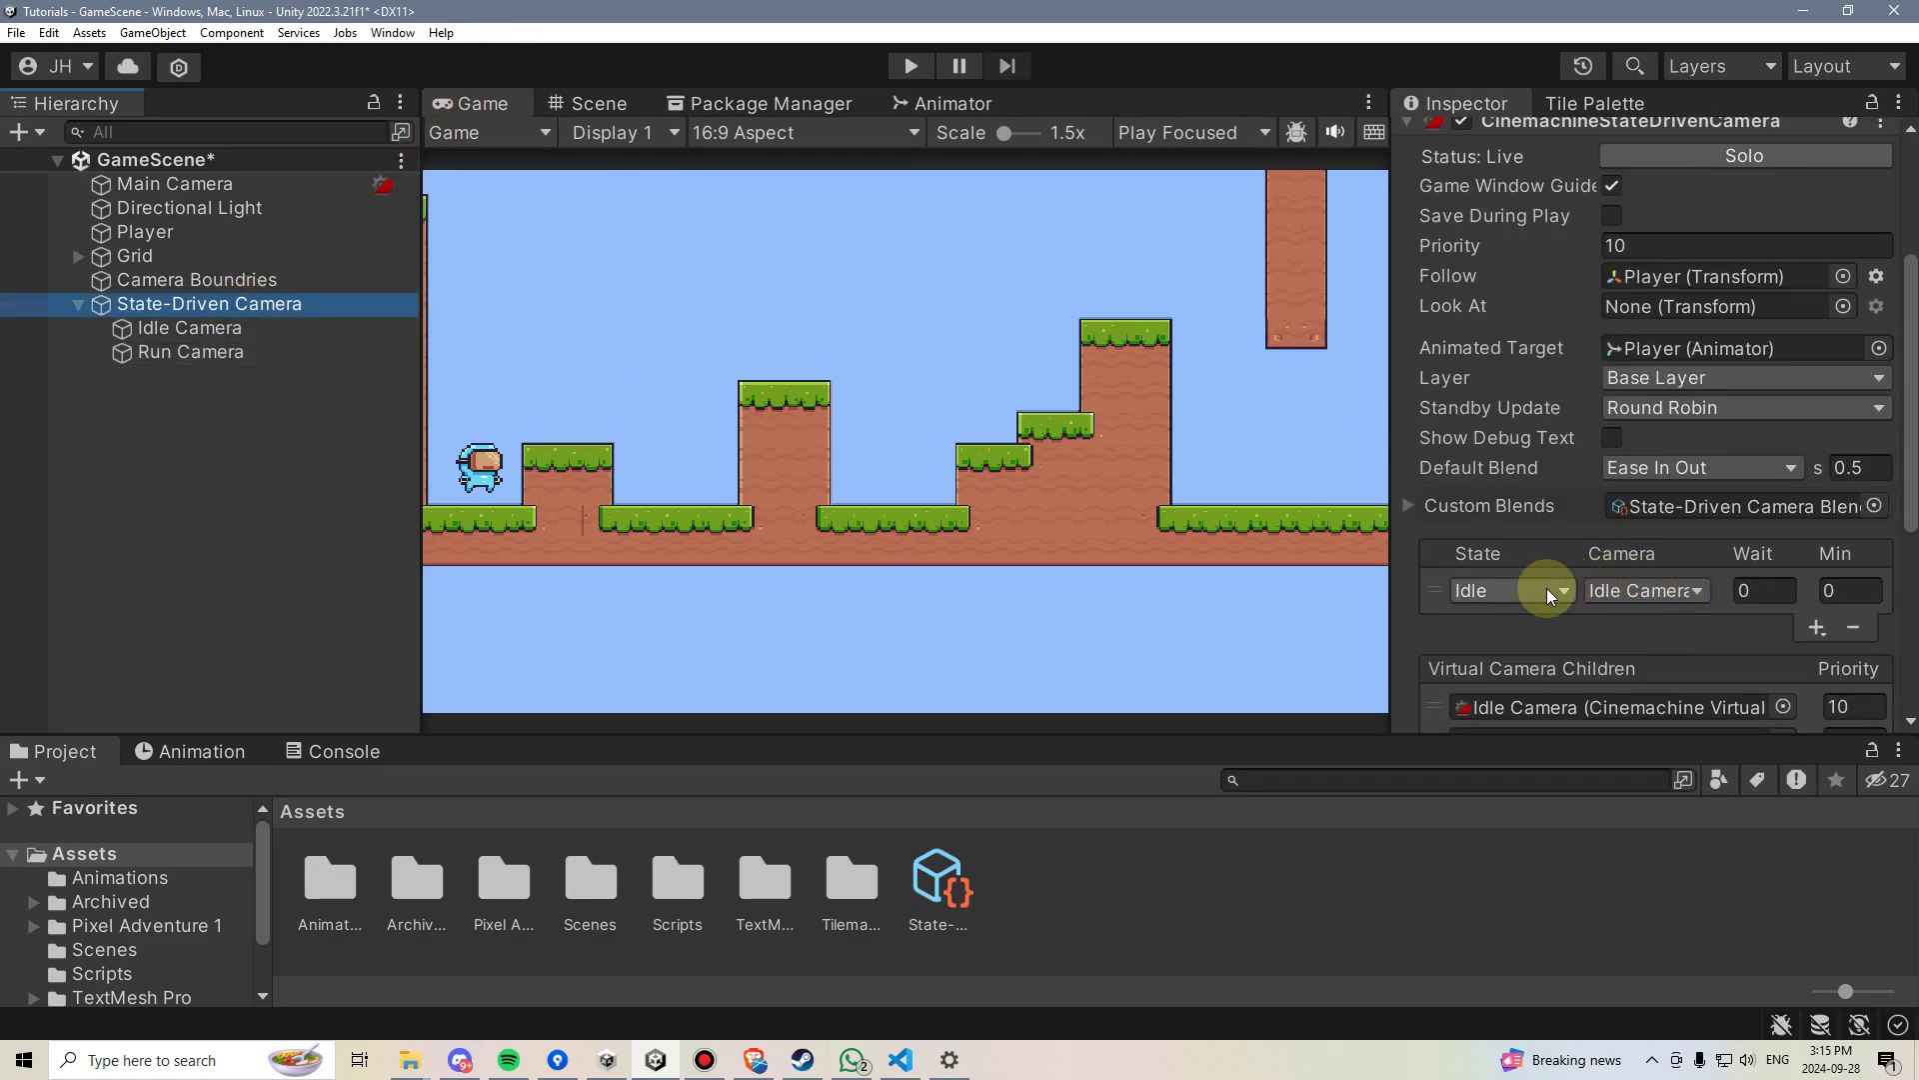
click(1816, 627)
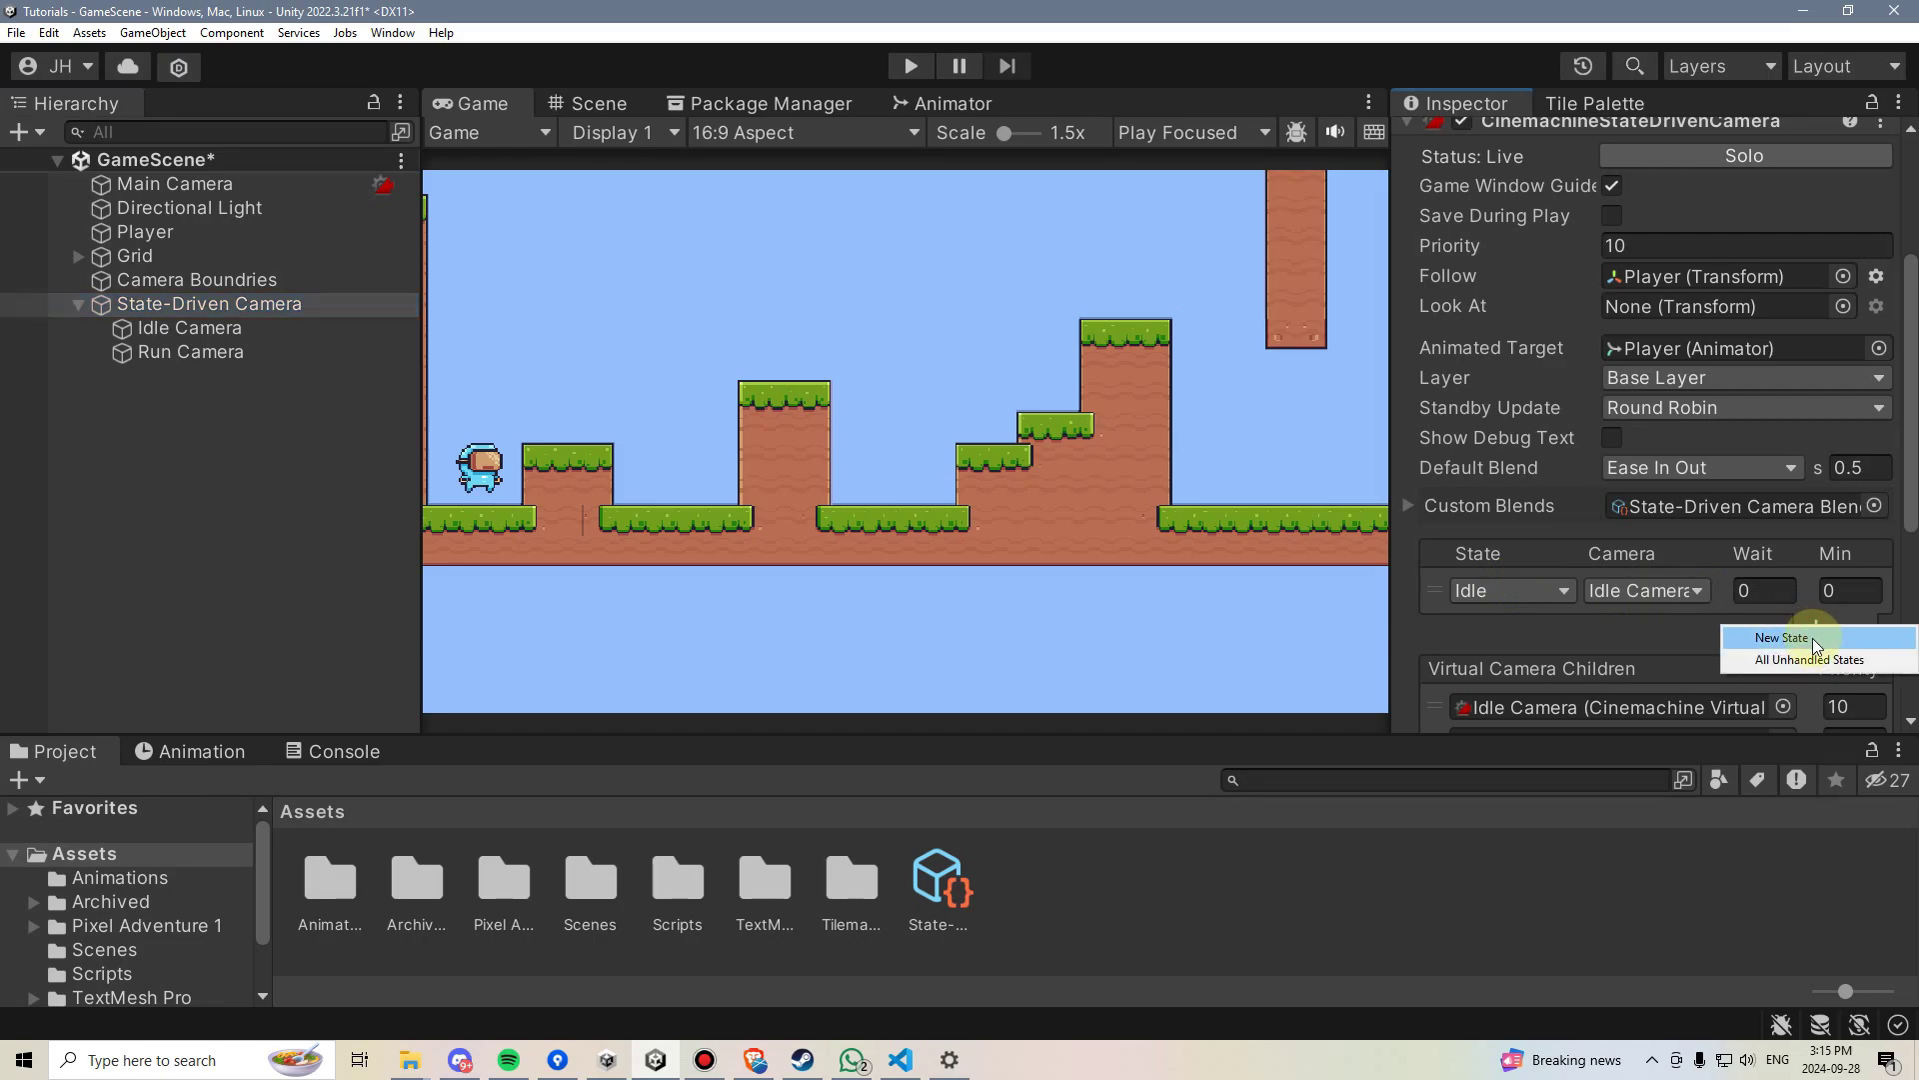
click(1785, 638)
click(1555, 625)
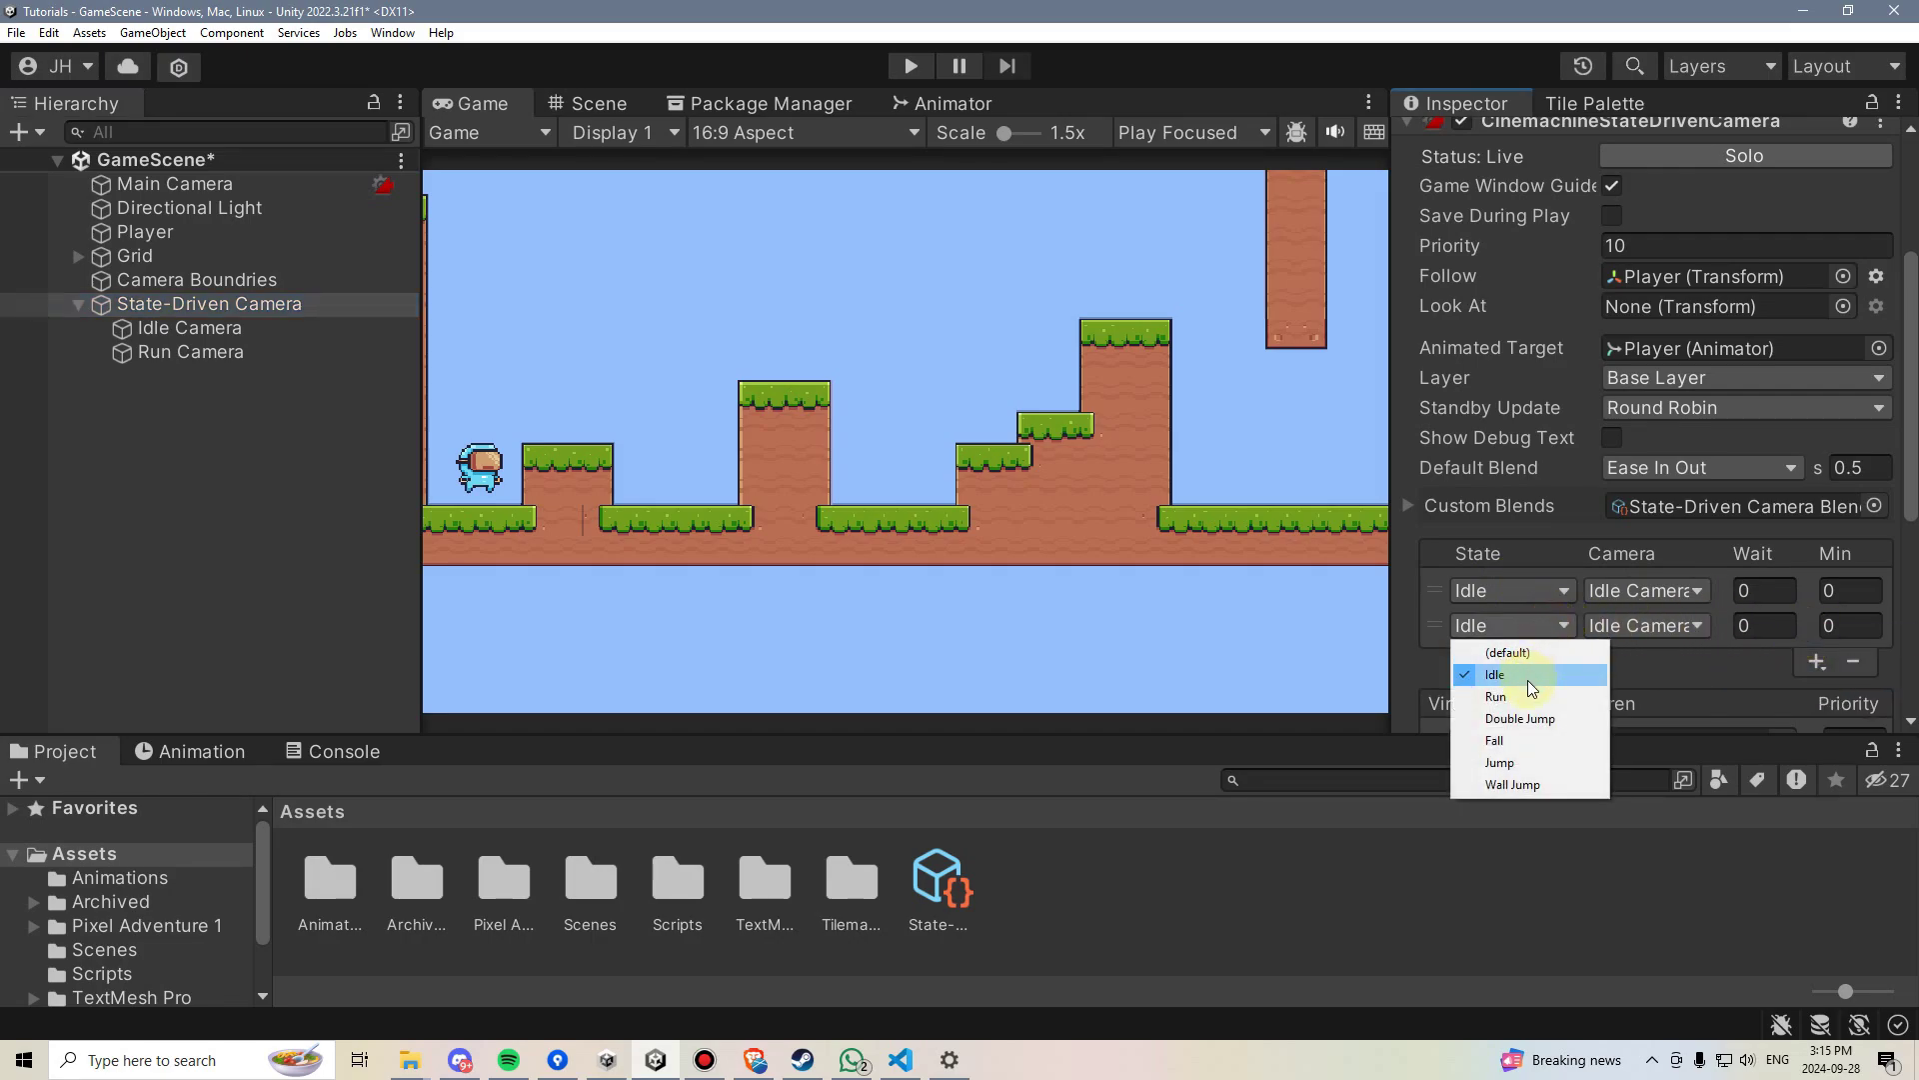
click(1550, 689)
click(1645, 625)
click(1640, 693)
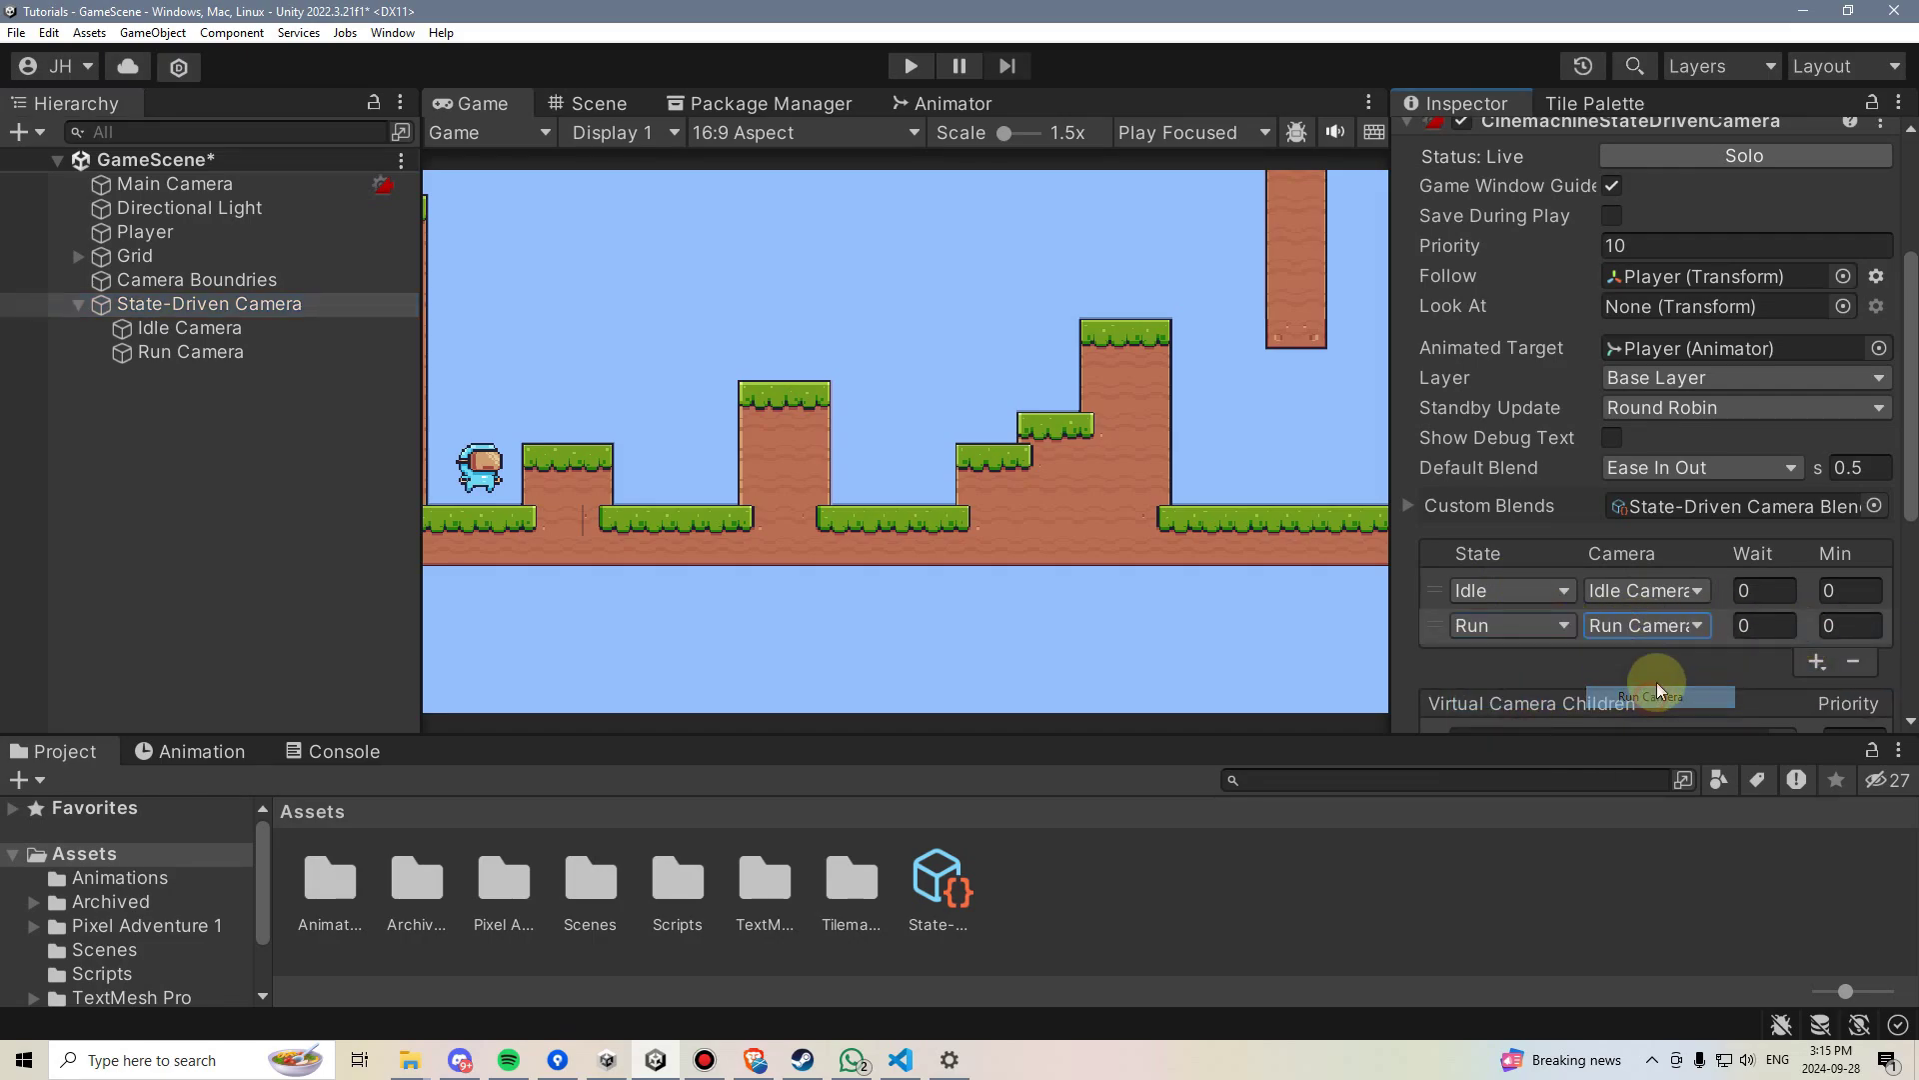
Step: Set Idle Camera's Lens Ortho Size to 4.5
click(190, 330)
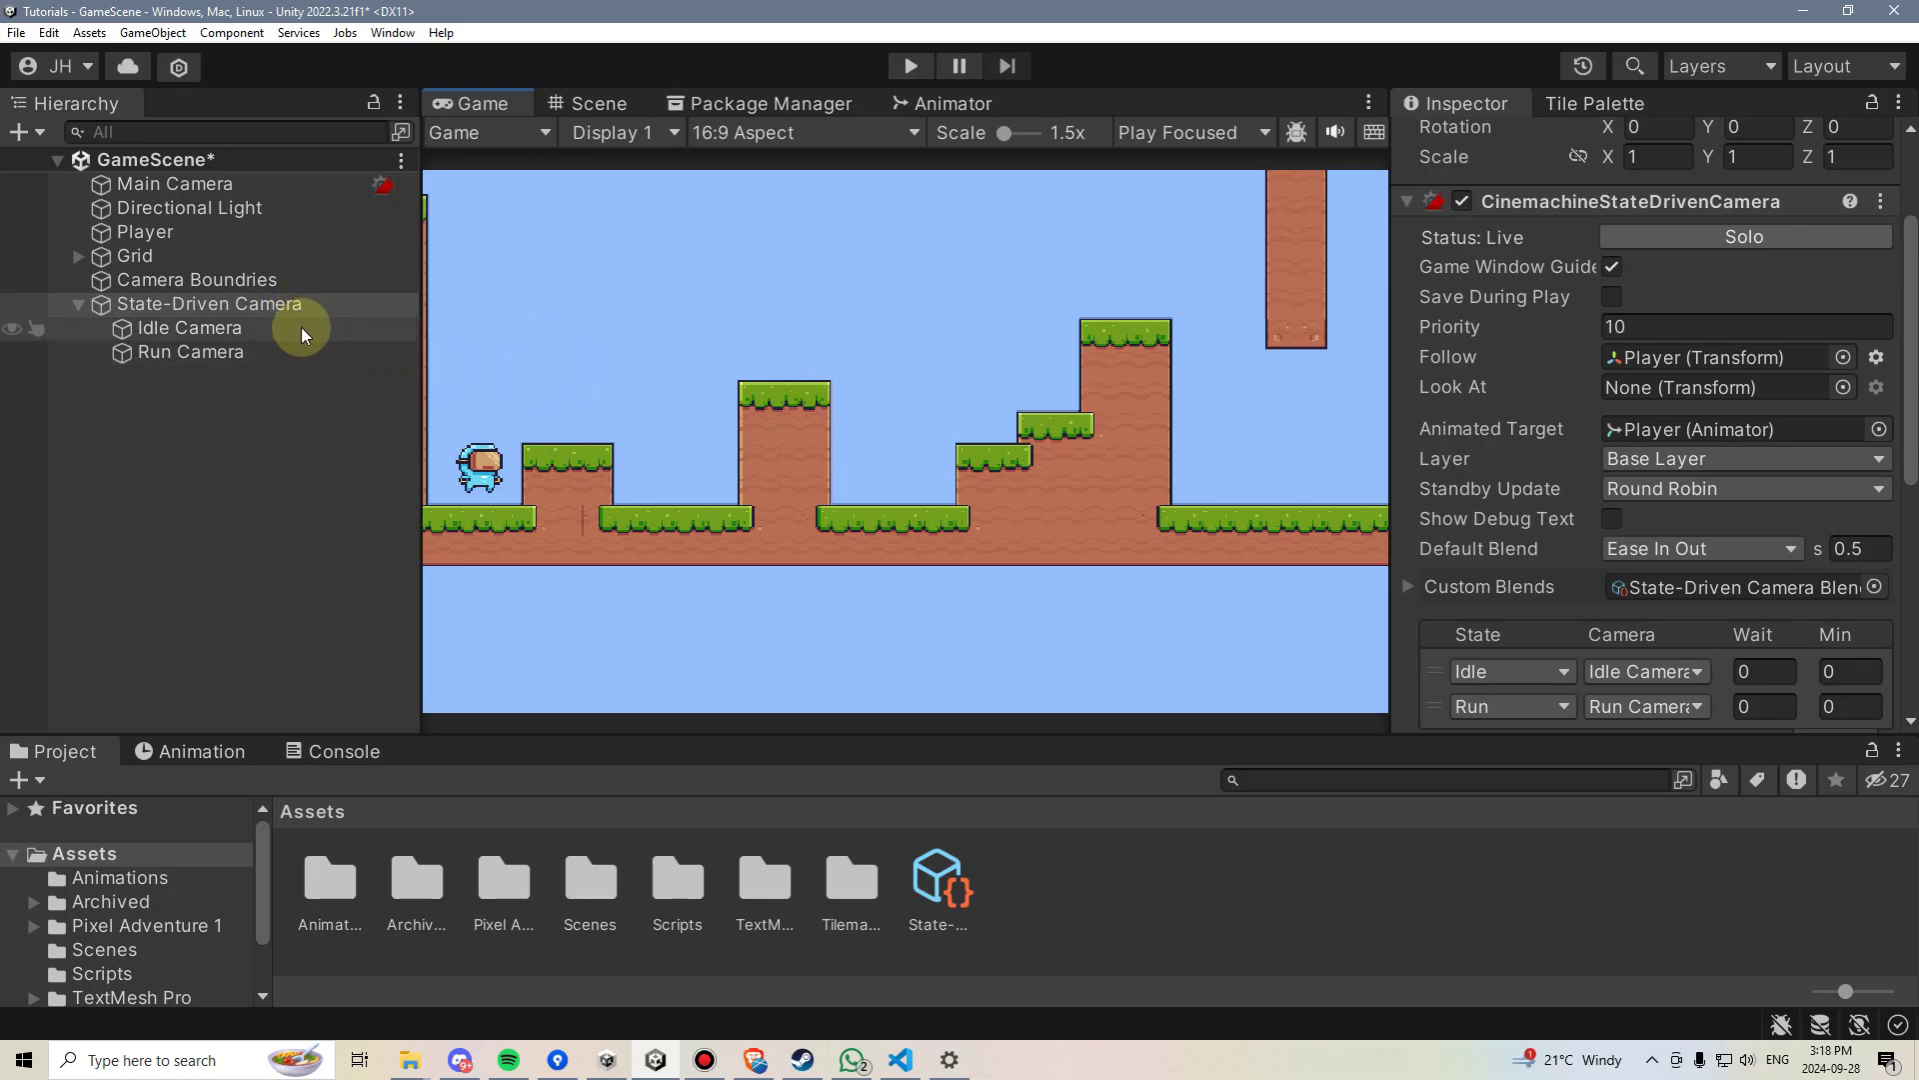
click(230, 329)
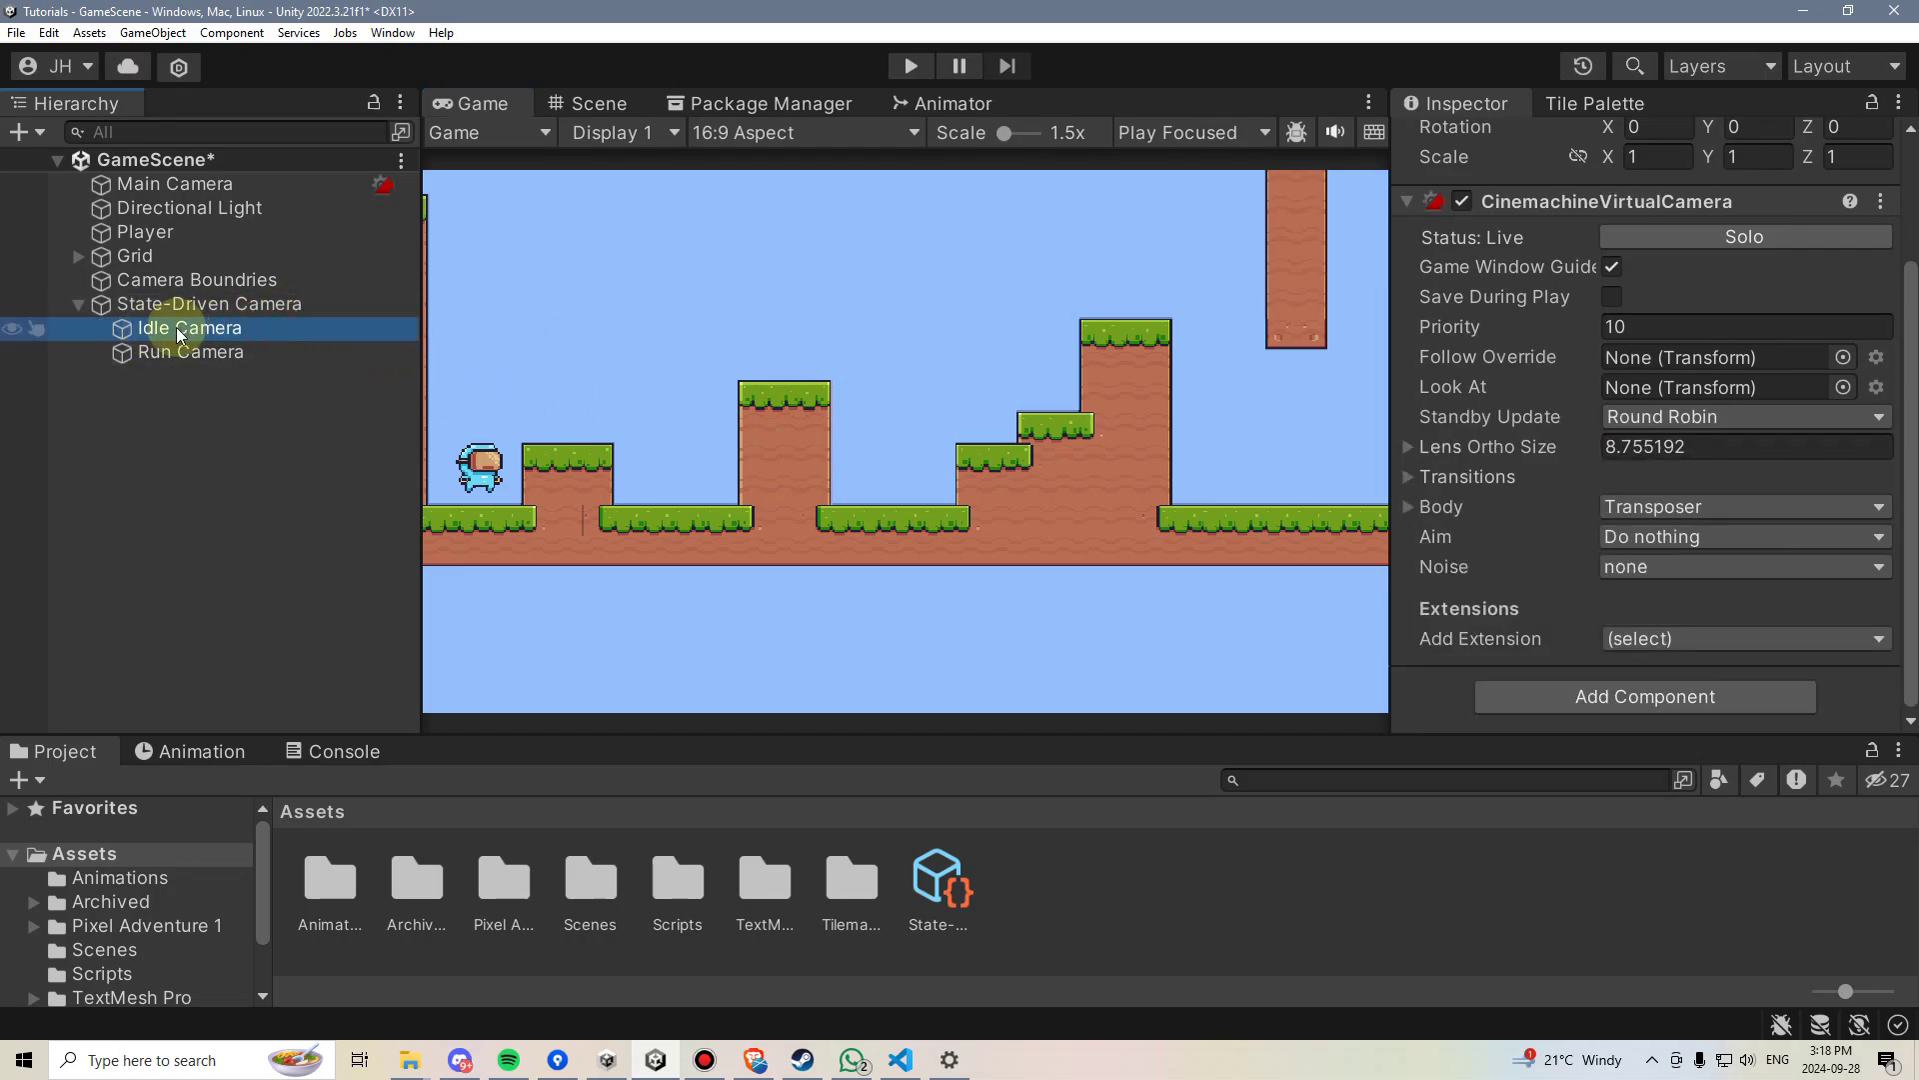
click(1545, 452)
drag(1547, 452, 1379, 475)
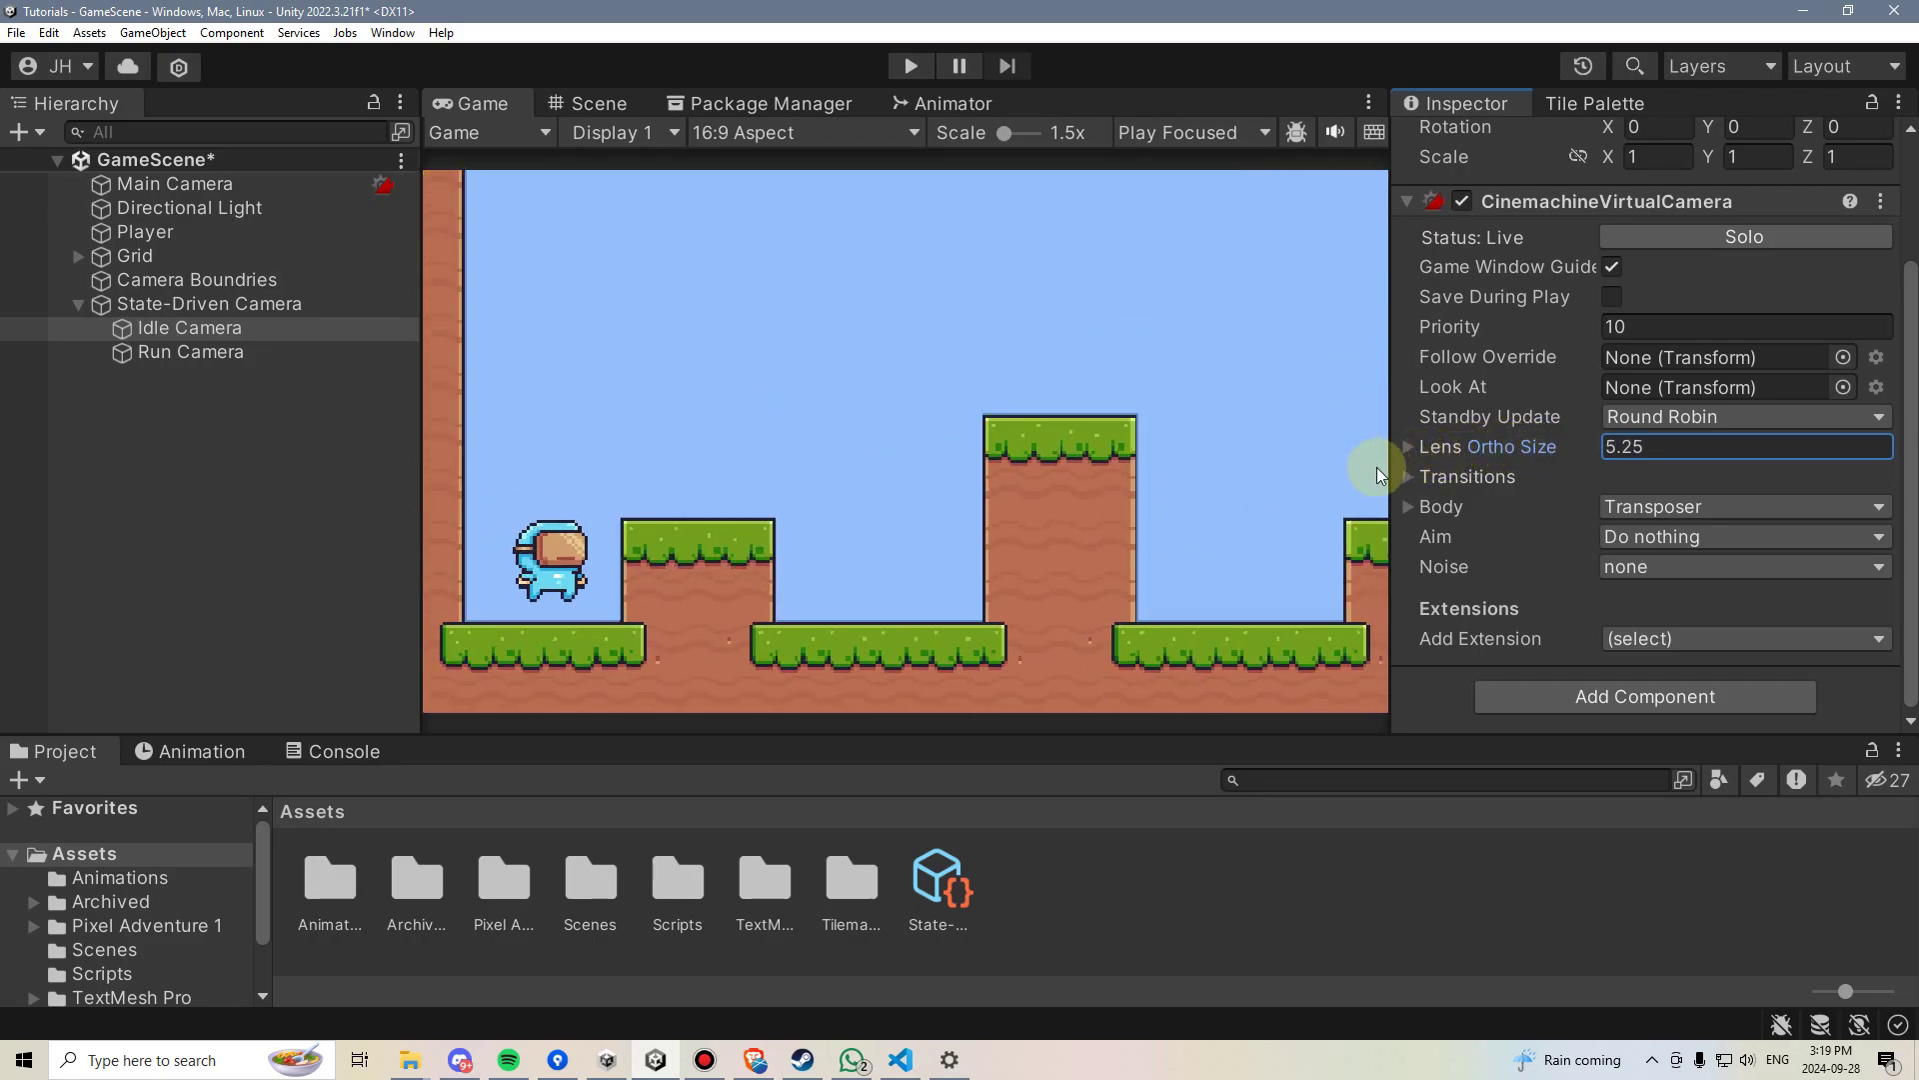
click(1607, 443)
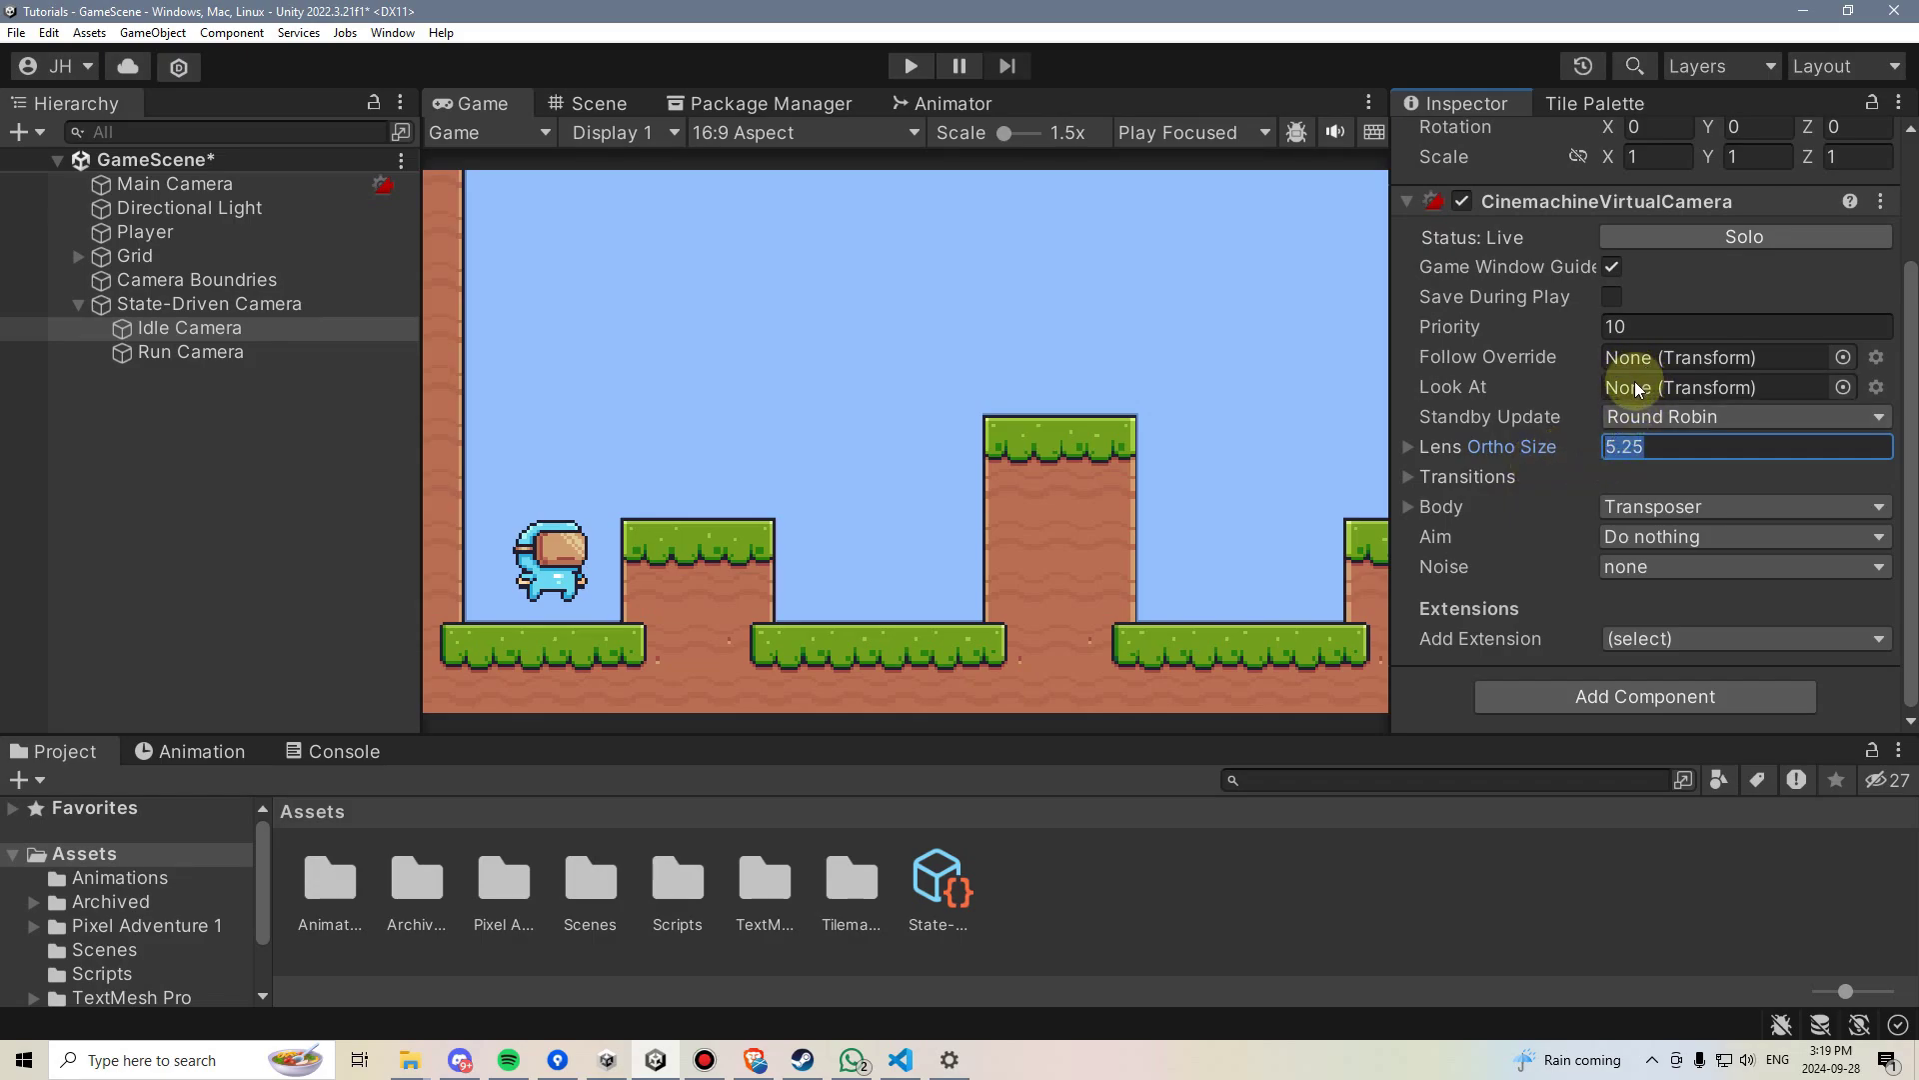
text(4)
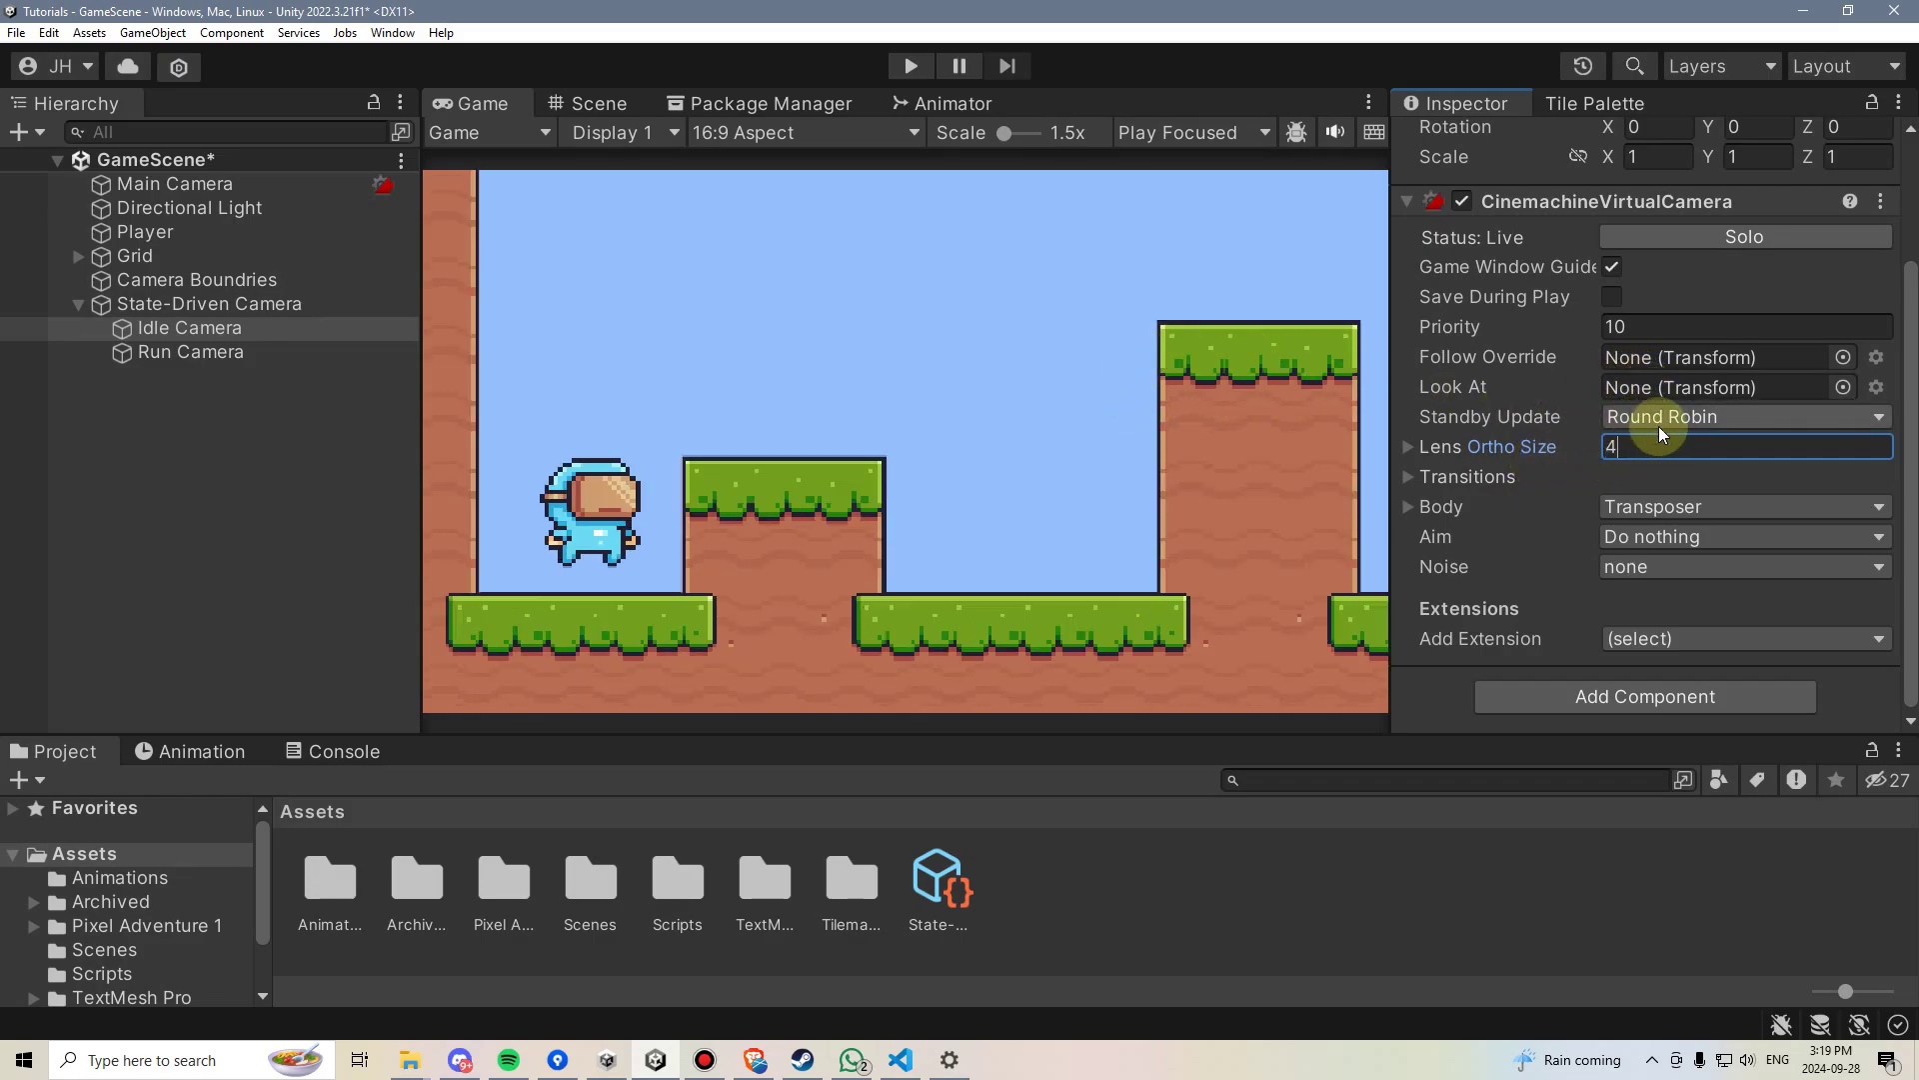
text(.5)
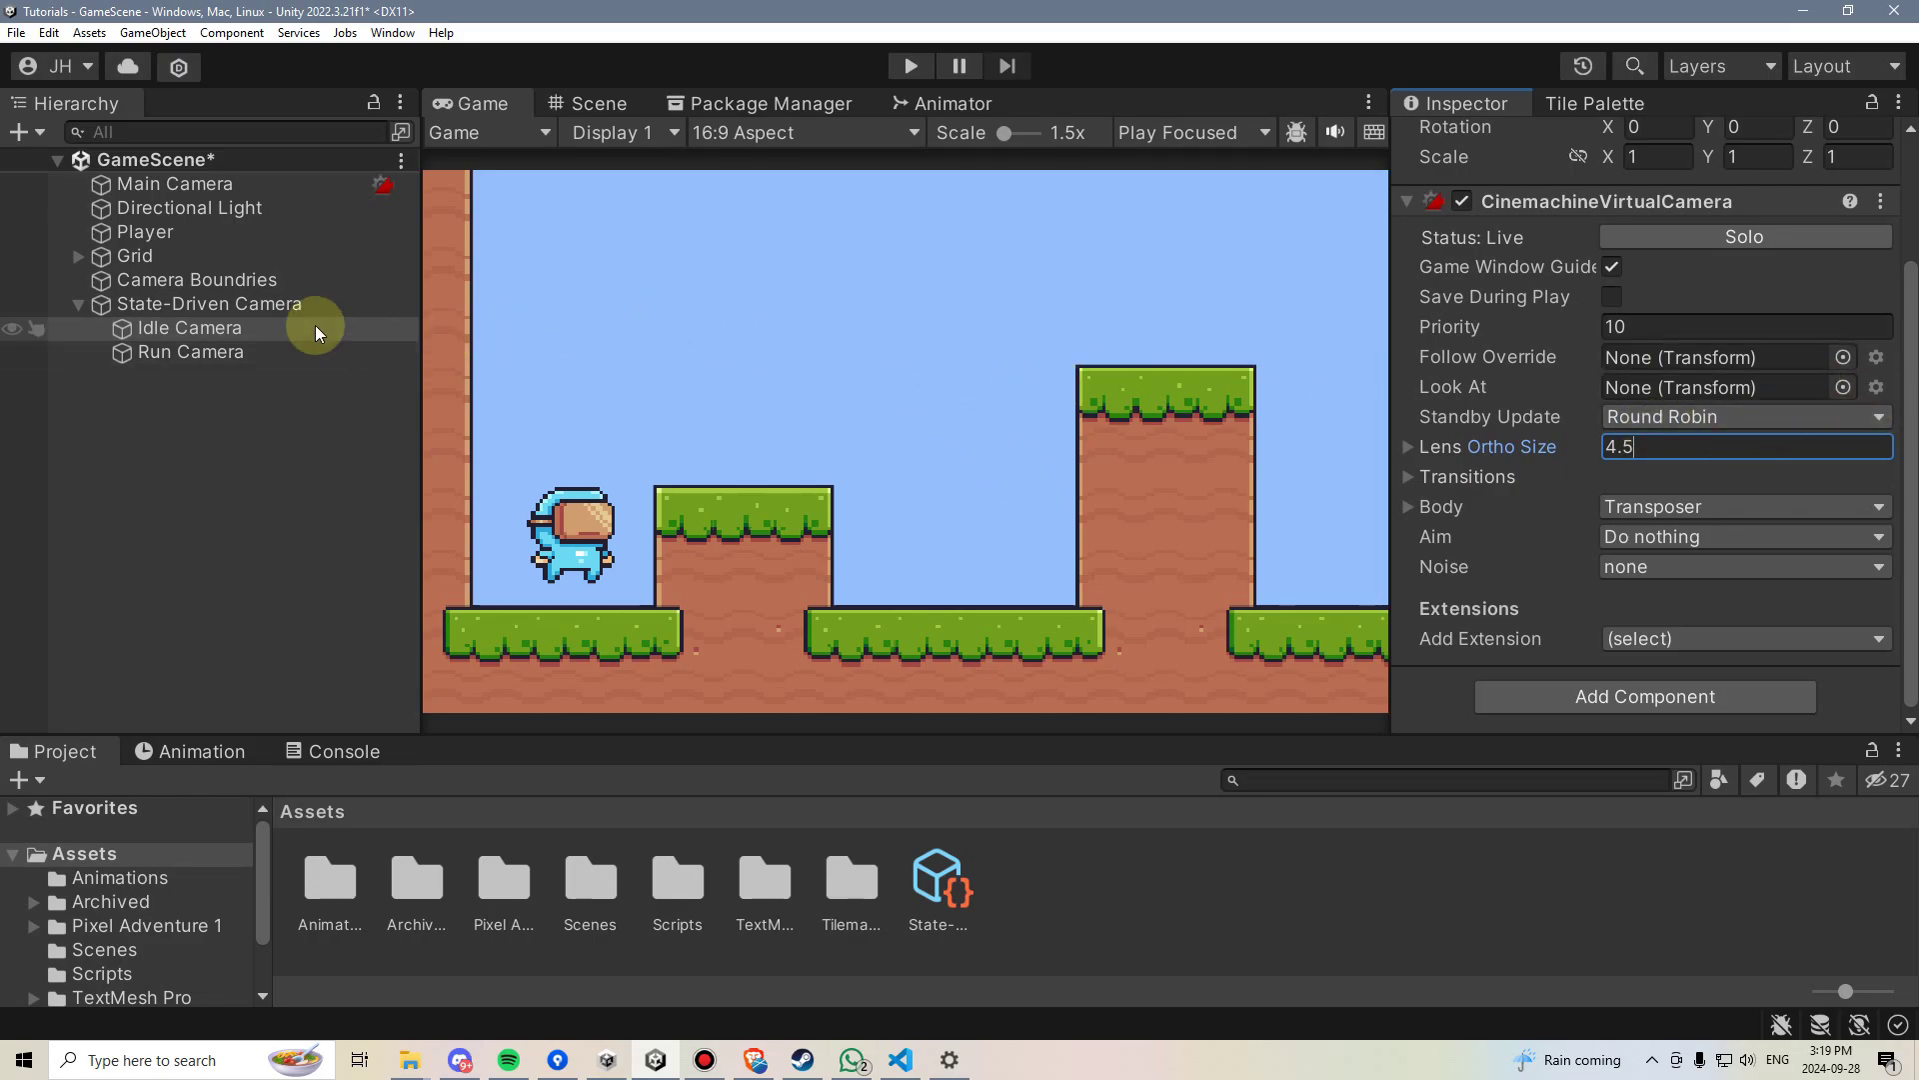
Step: Set Run Camera's Lens Ortho Size to 6
click(214, 352)
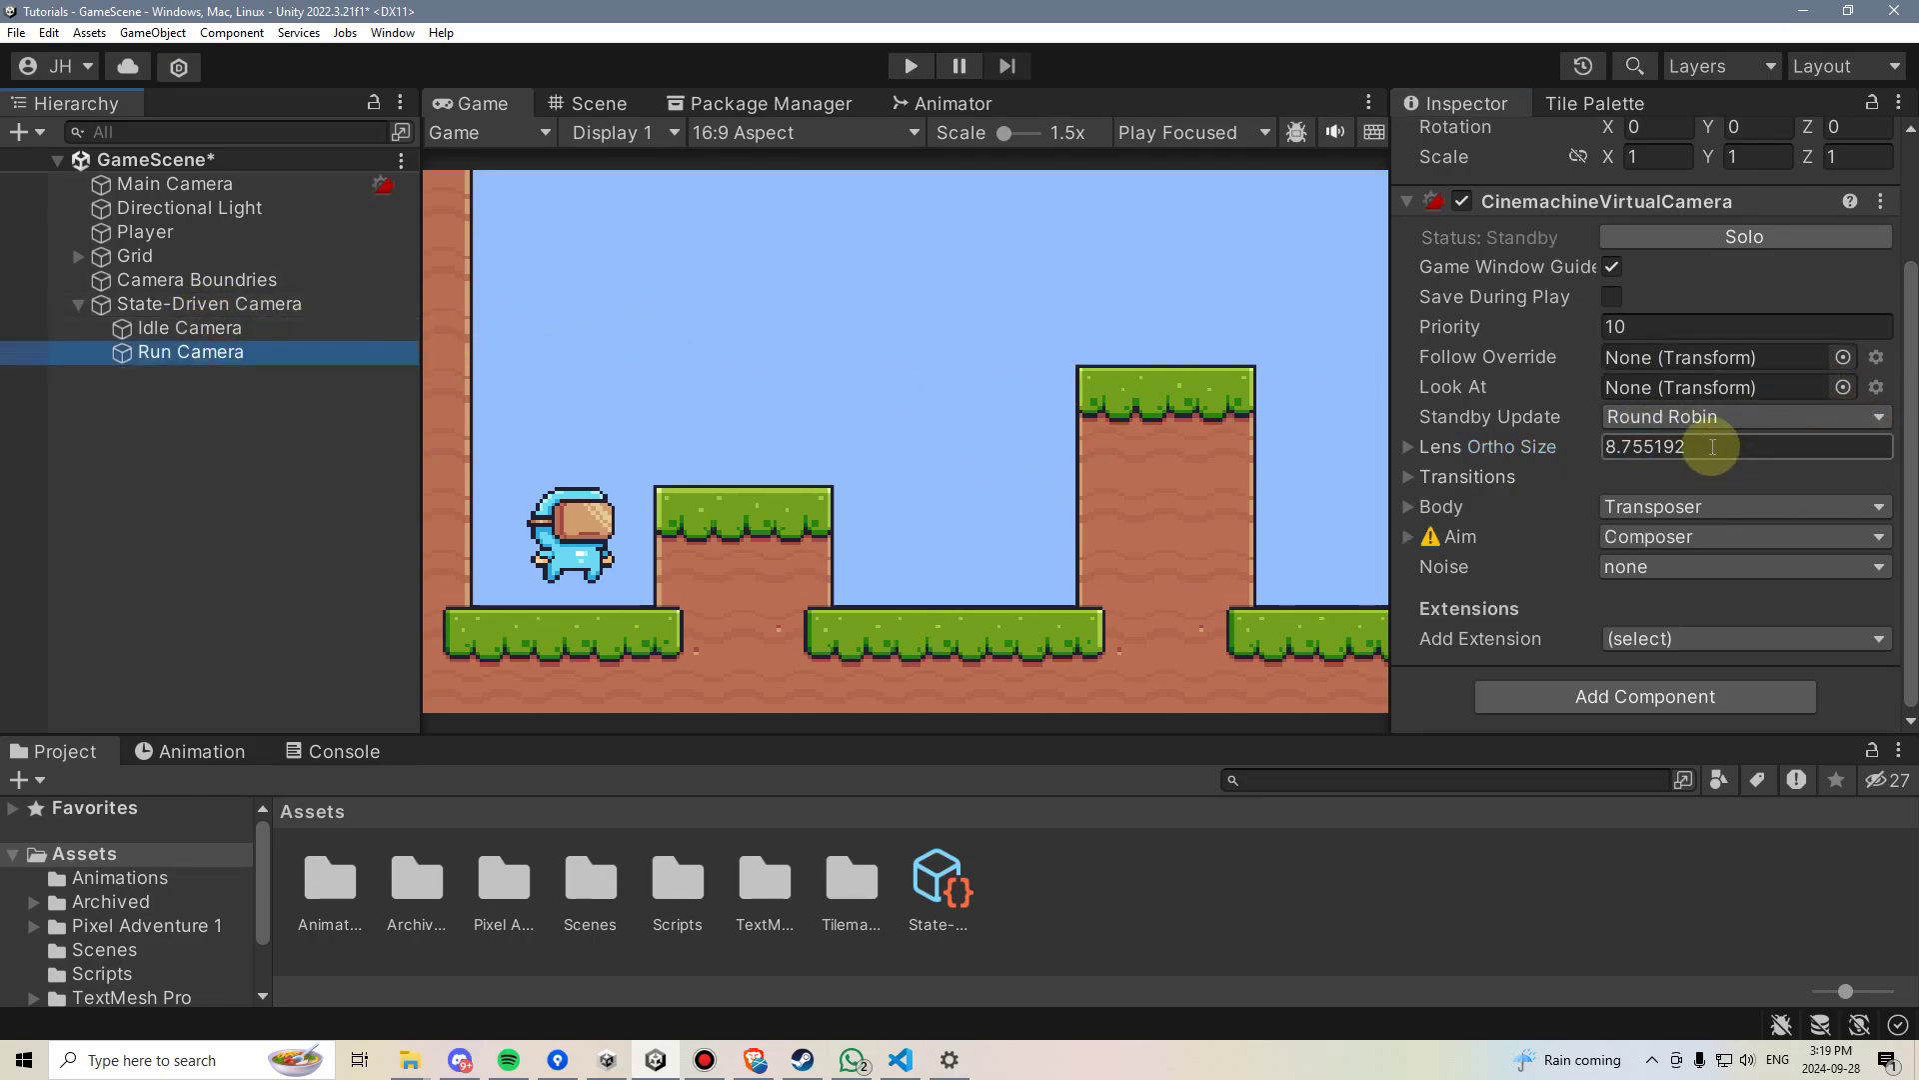
click(1707, 446)
text(6)
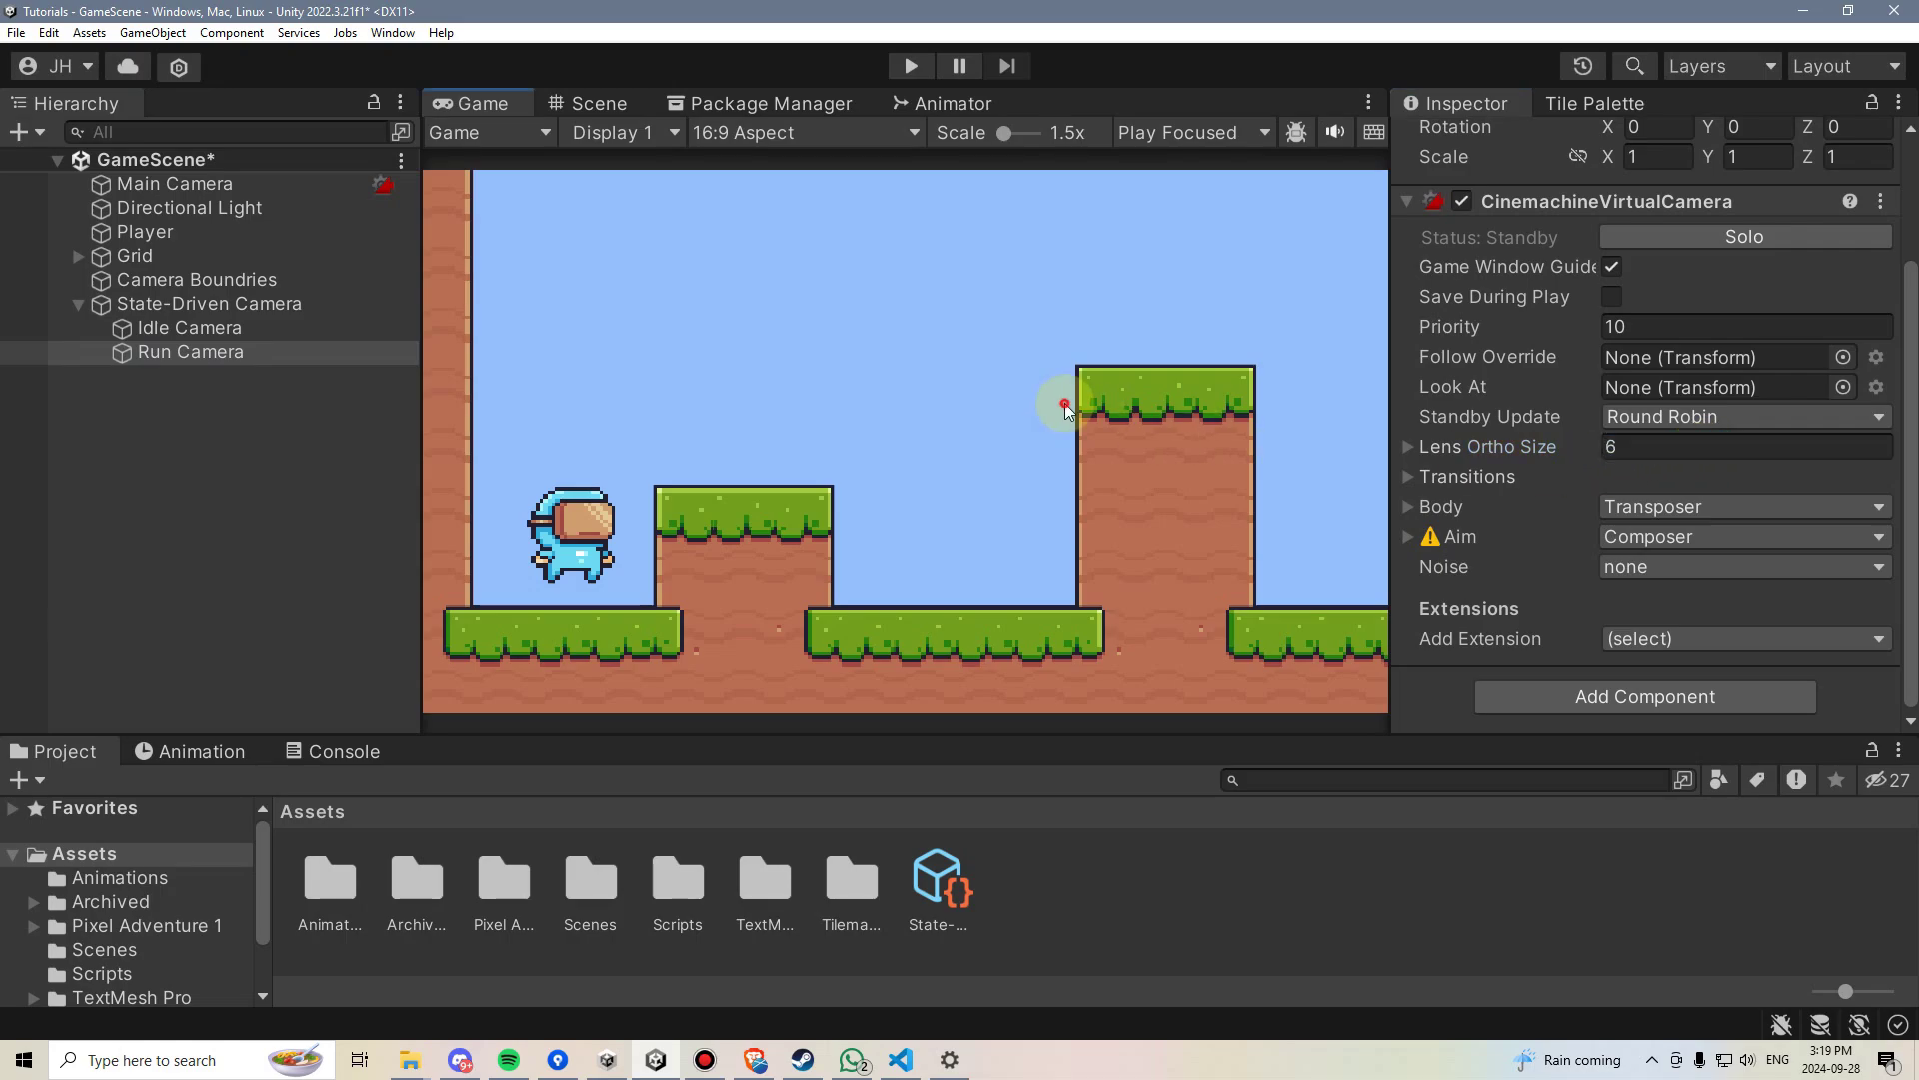
Step: Play the scene, running, jumping and stopping the player to test the switching between Idle Camera and Run Camera
click(910, 66)
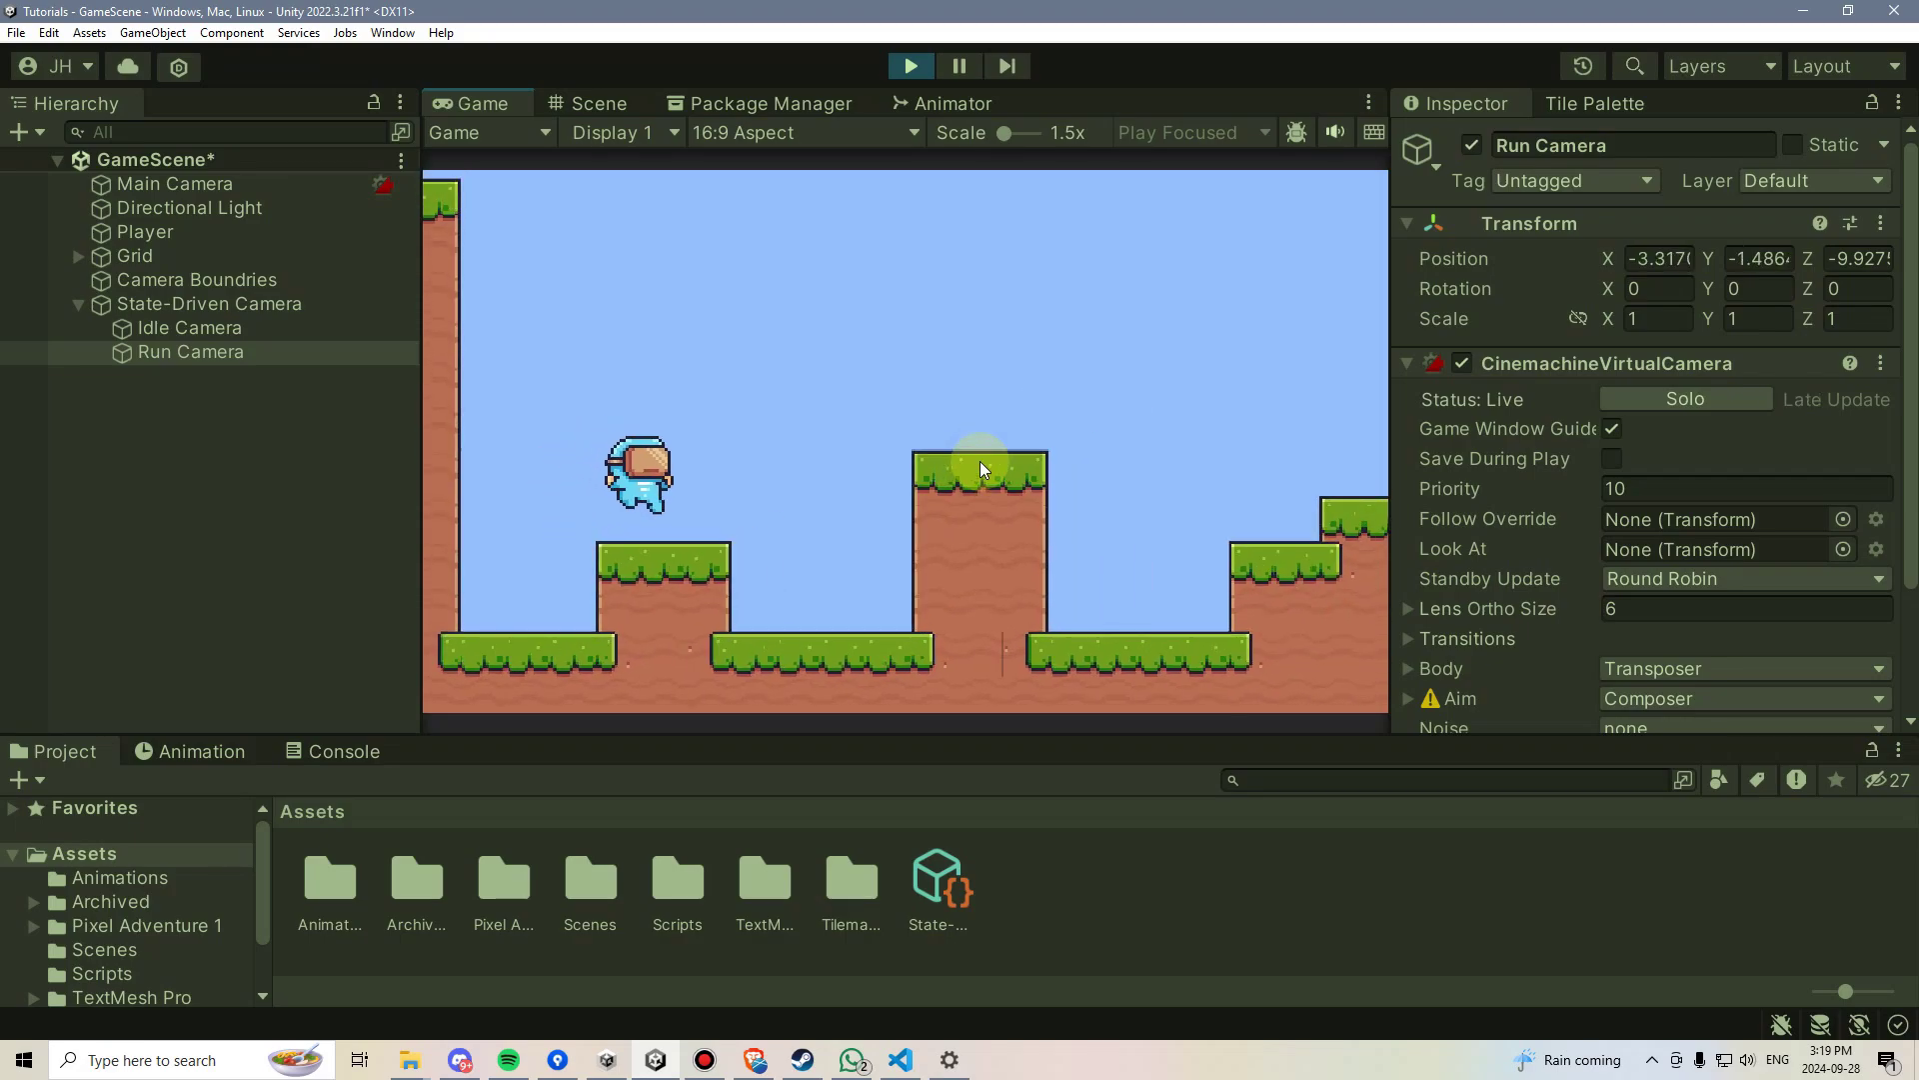
key(d)
key(space)
key(space)
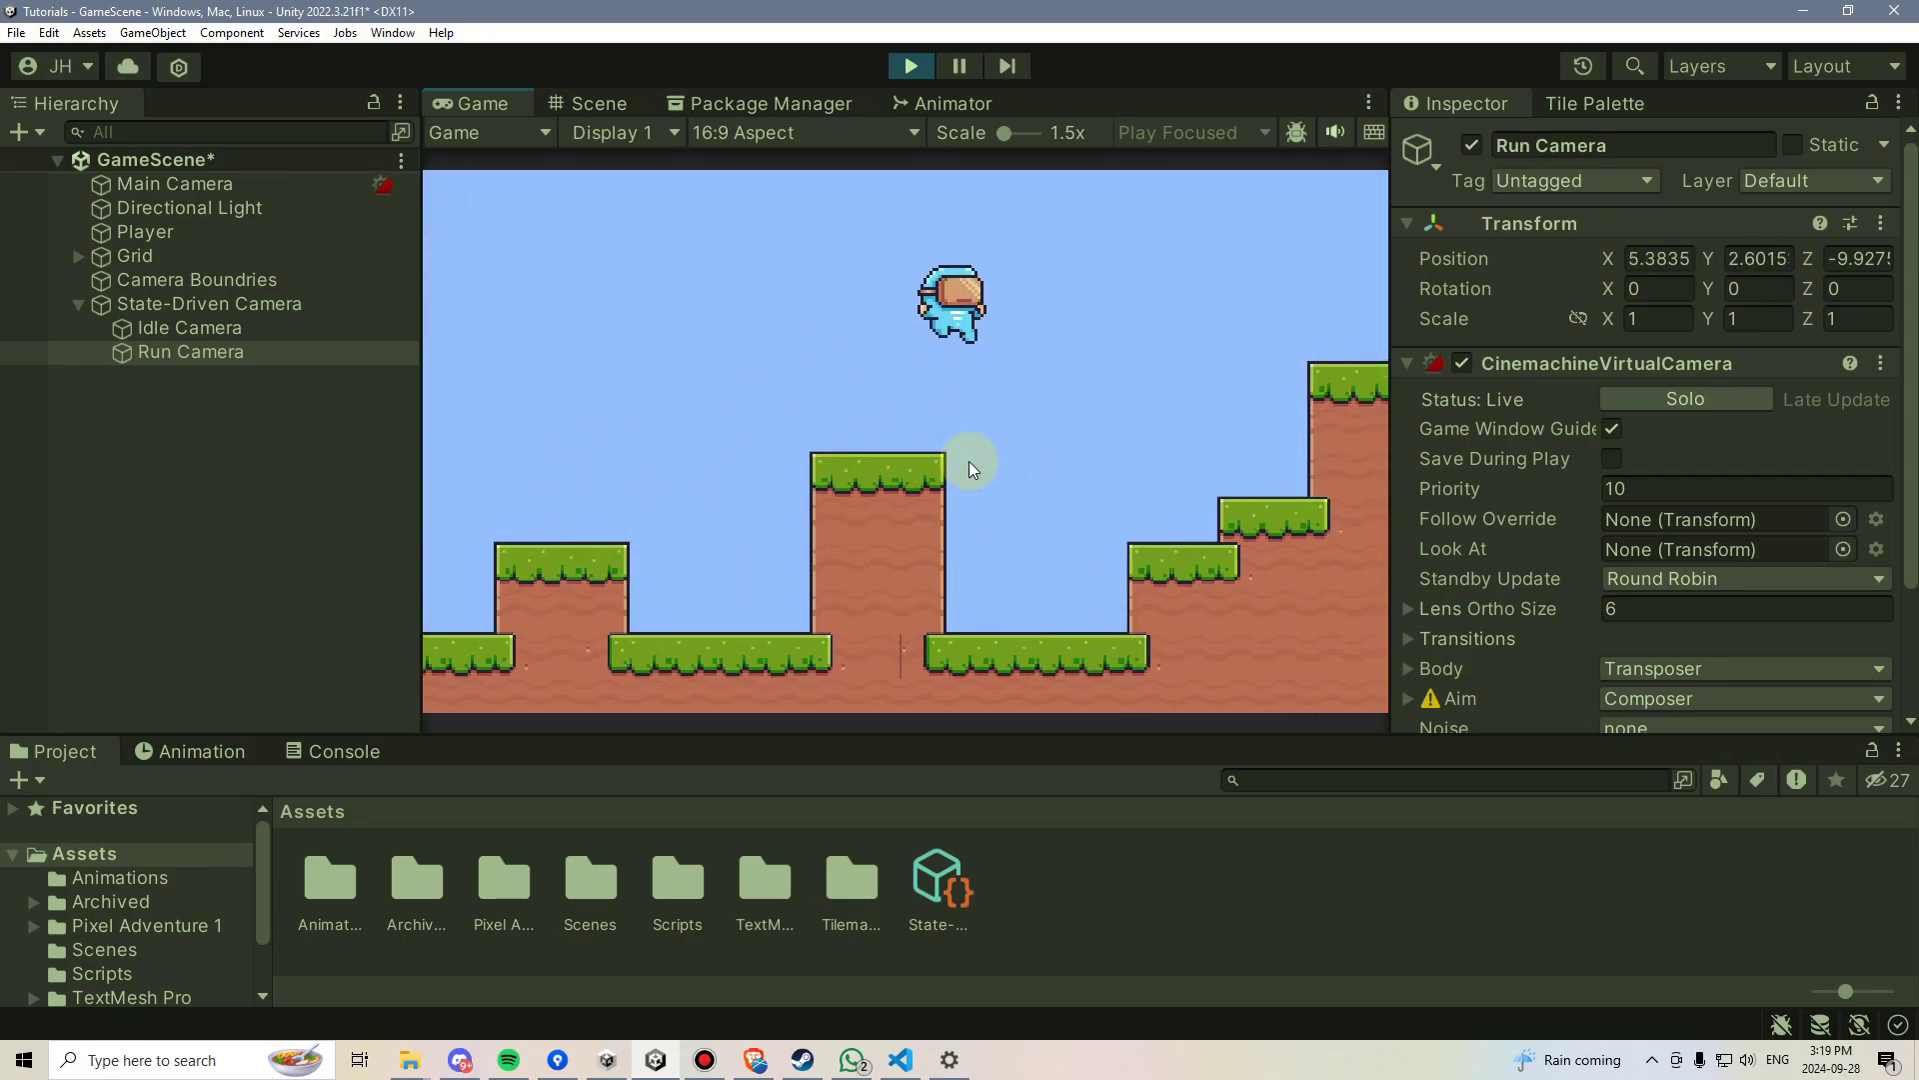
key(space)
key(space)
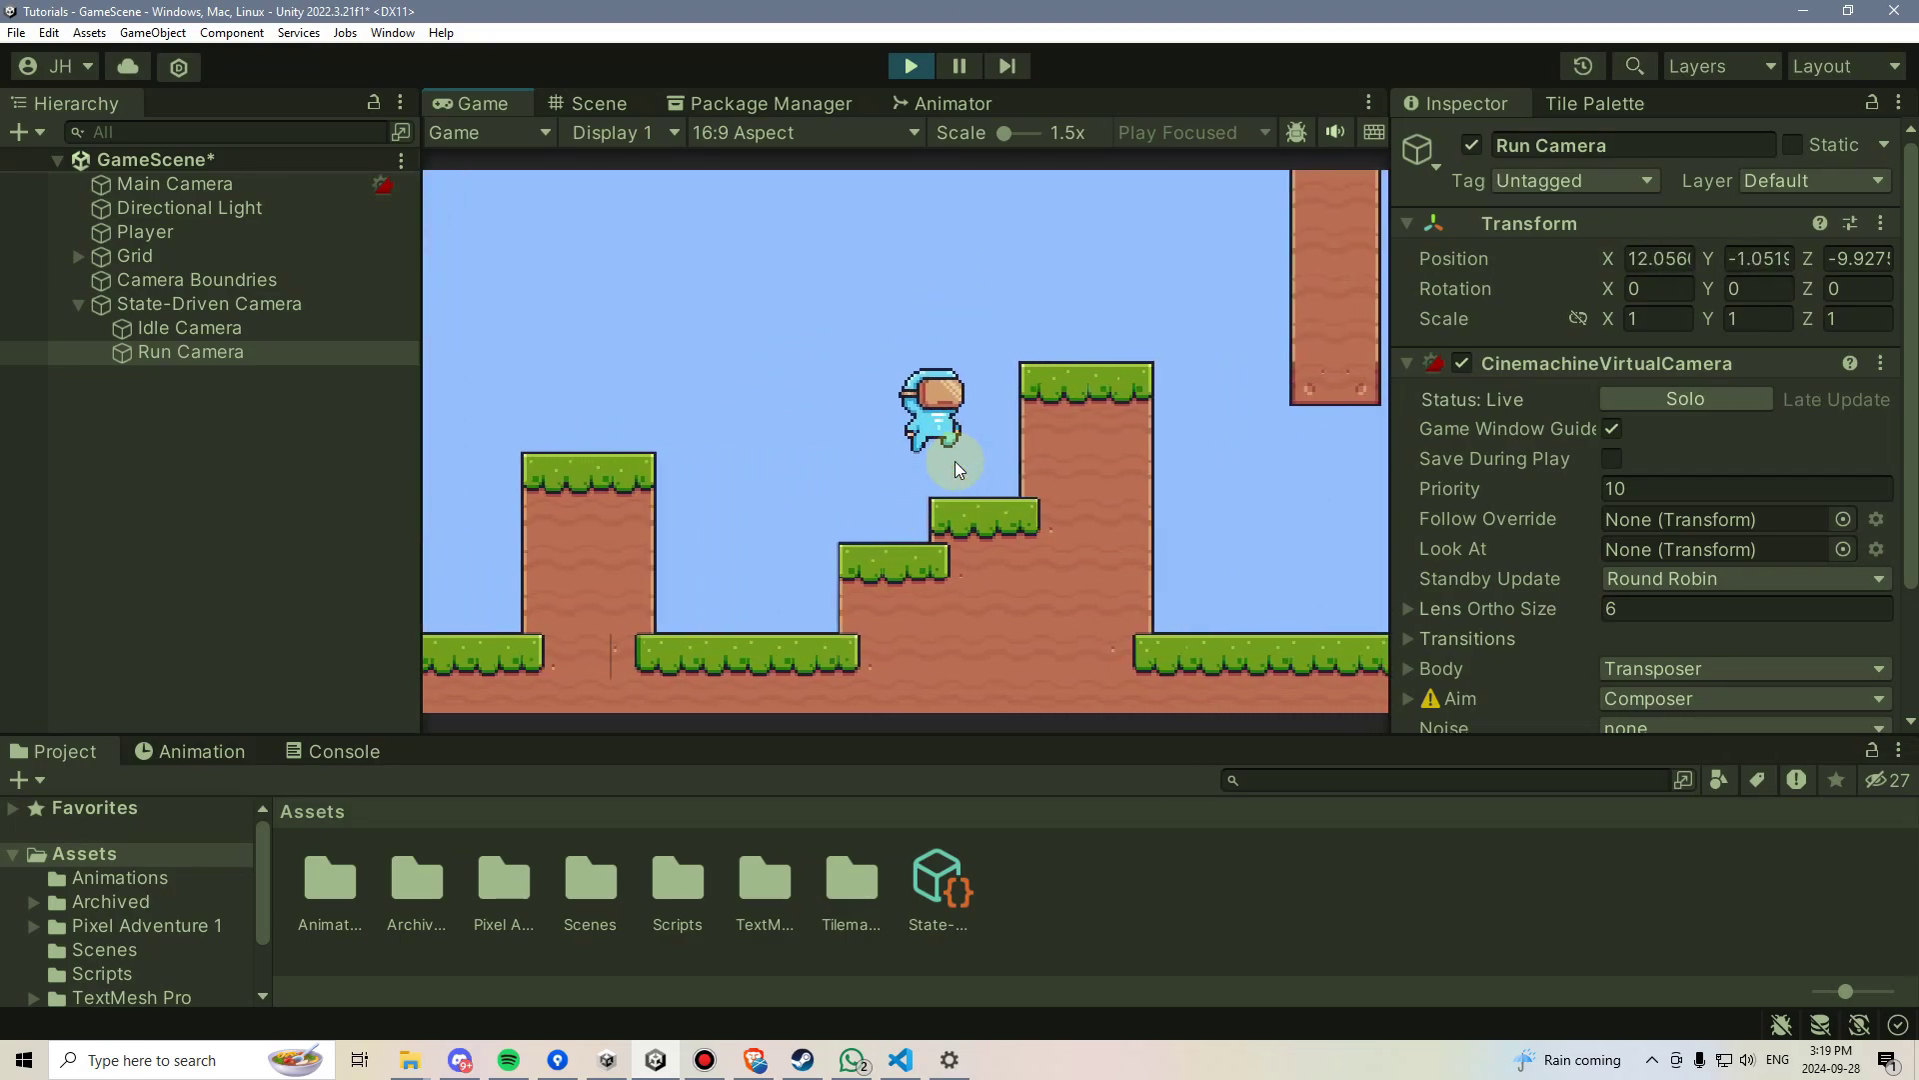
key(space)
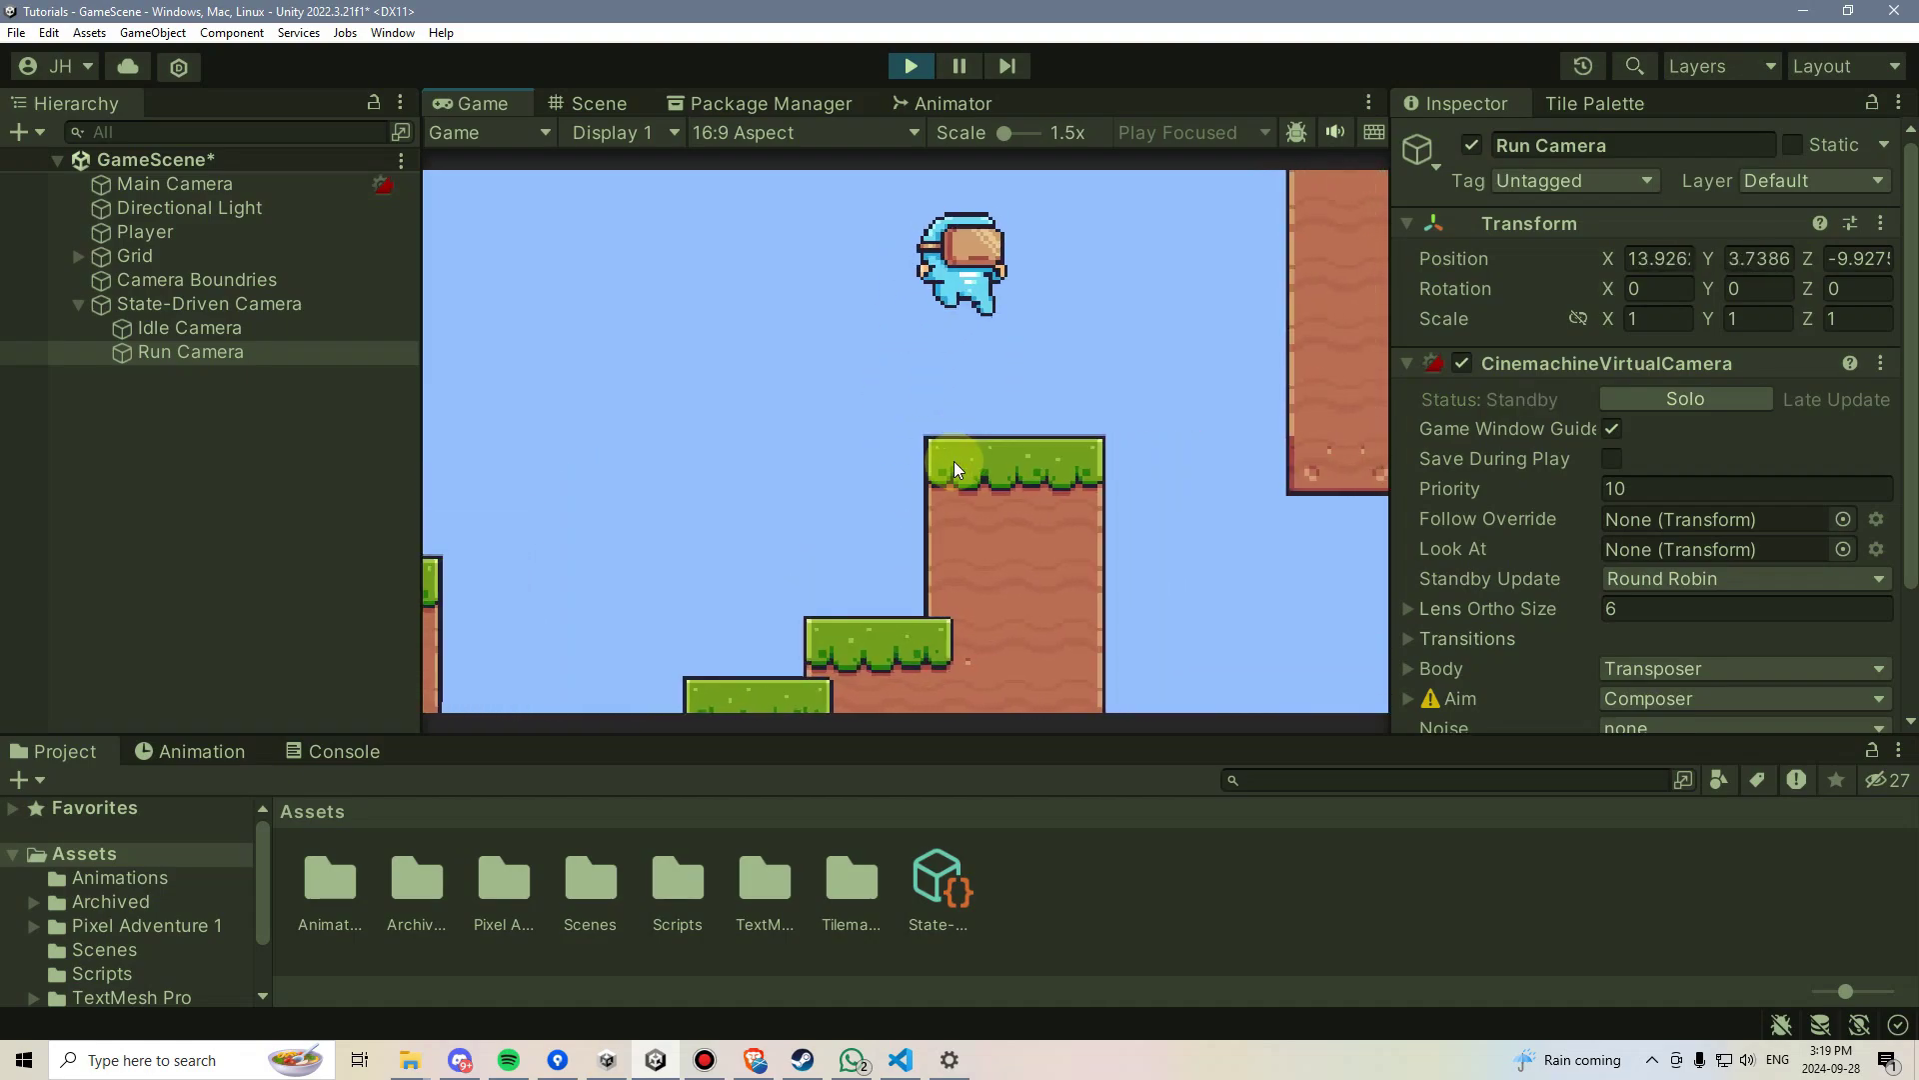
key(d)
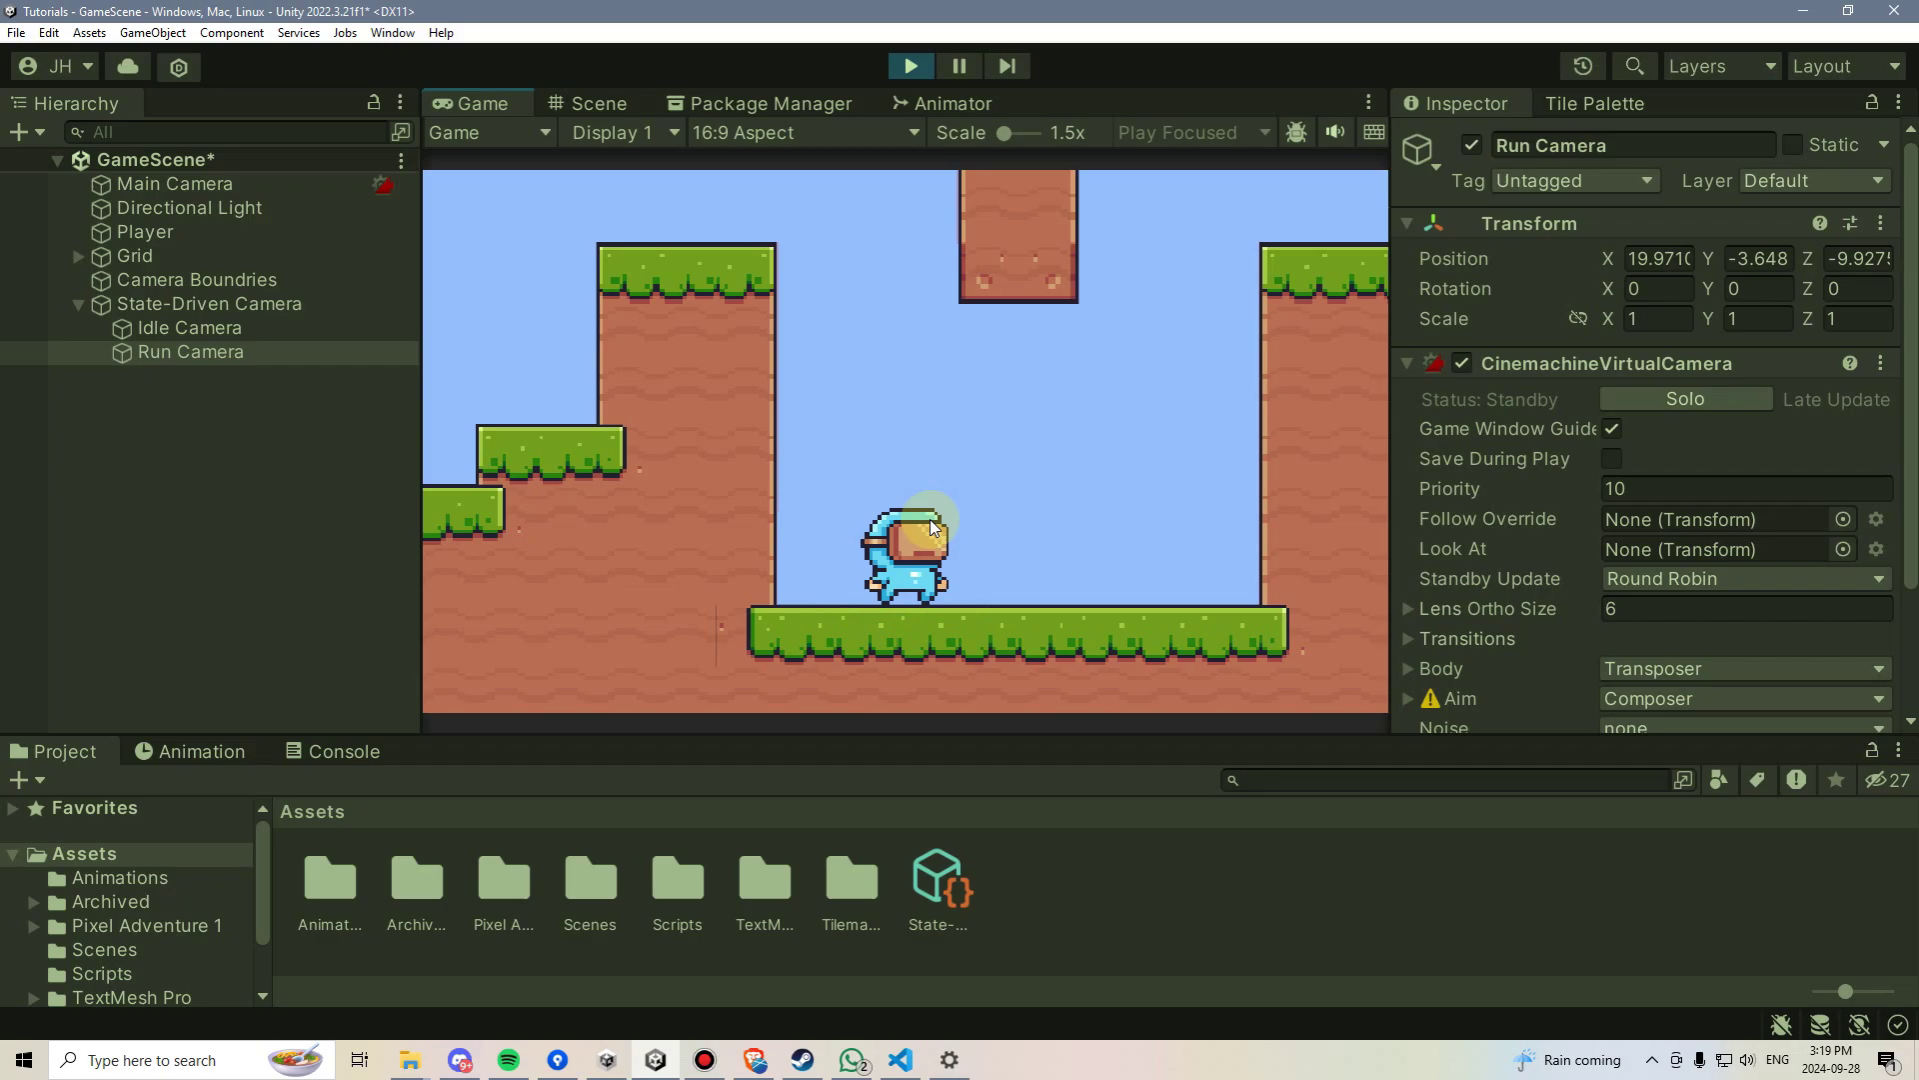
key(d)
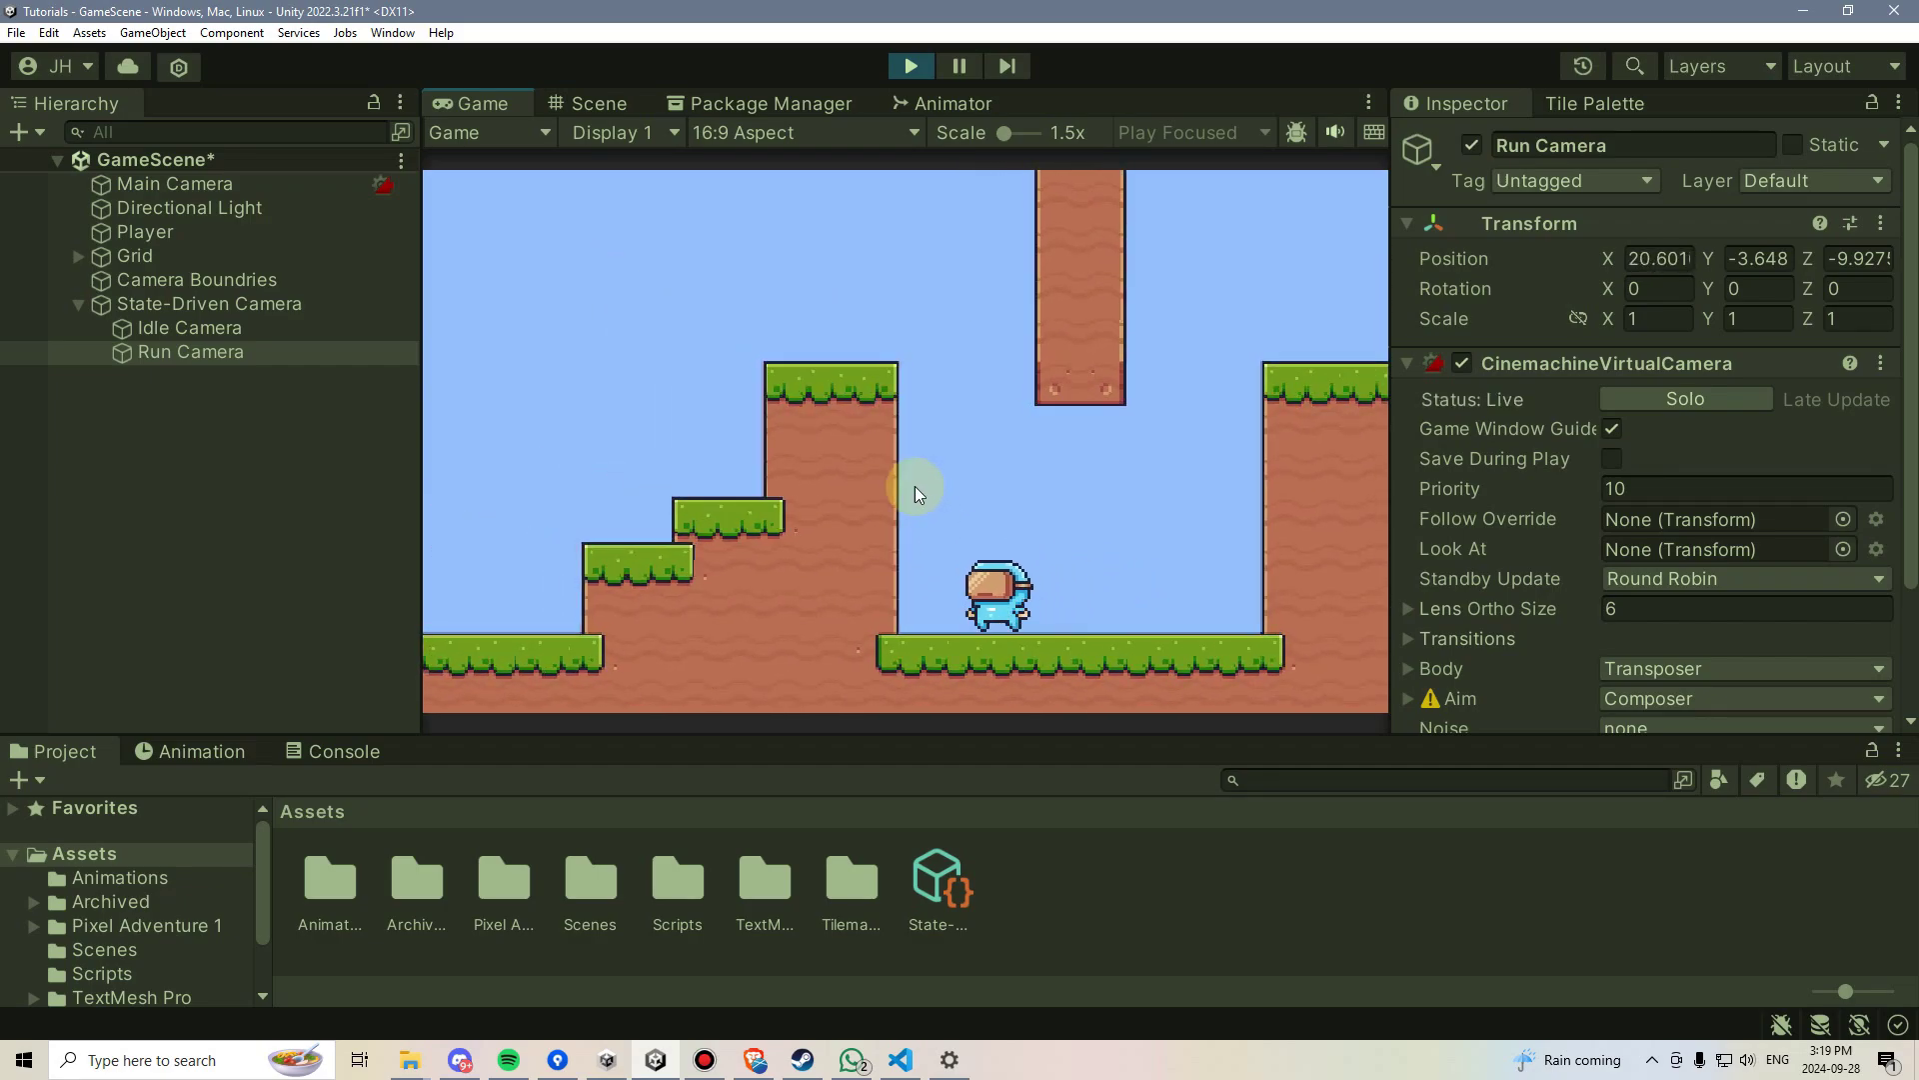
key(d)
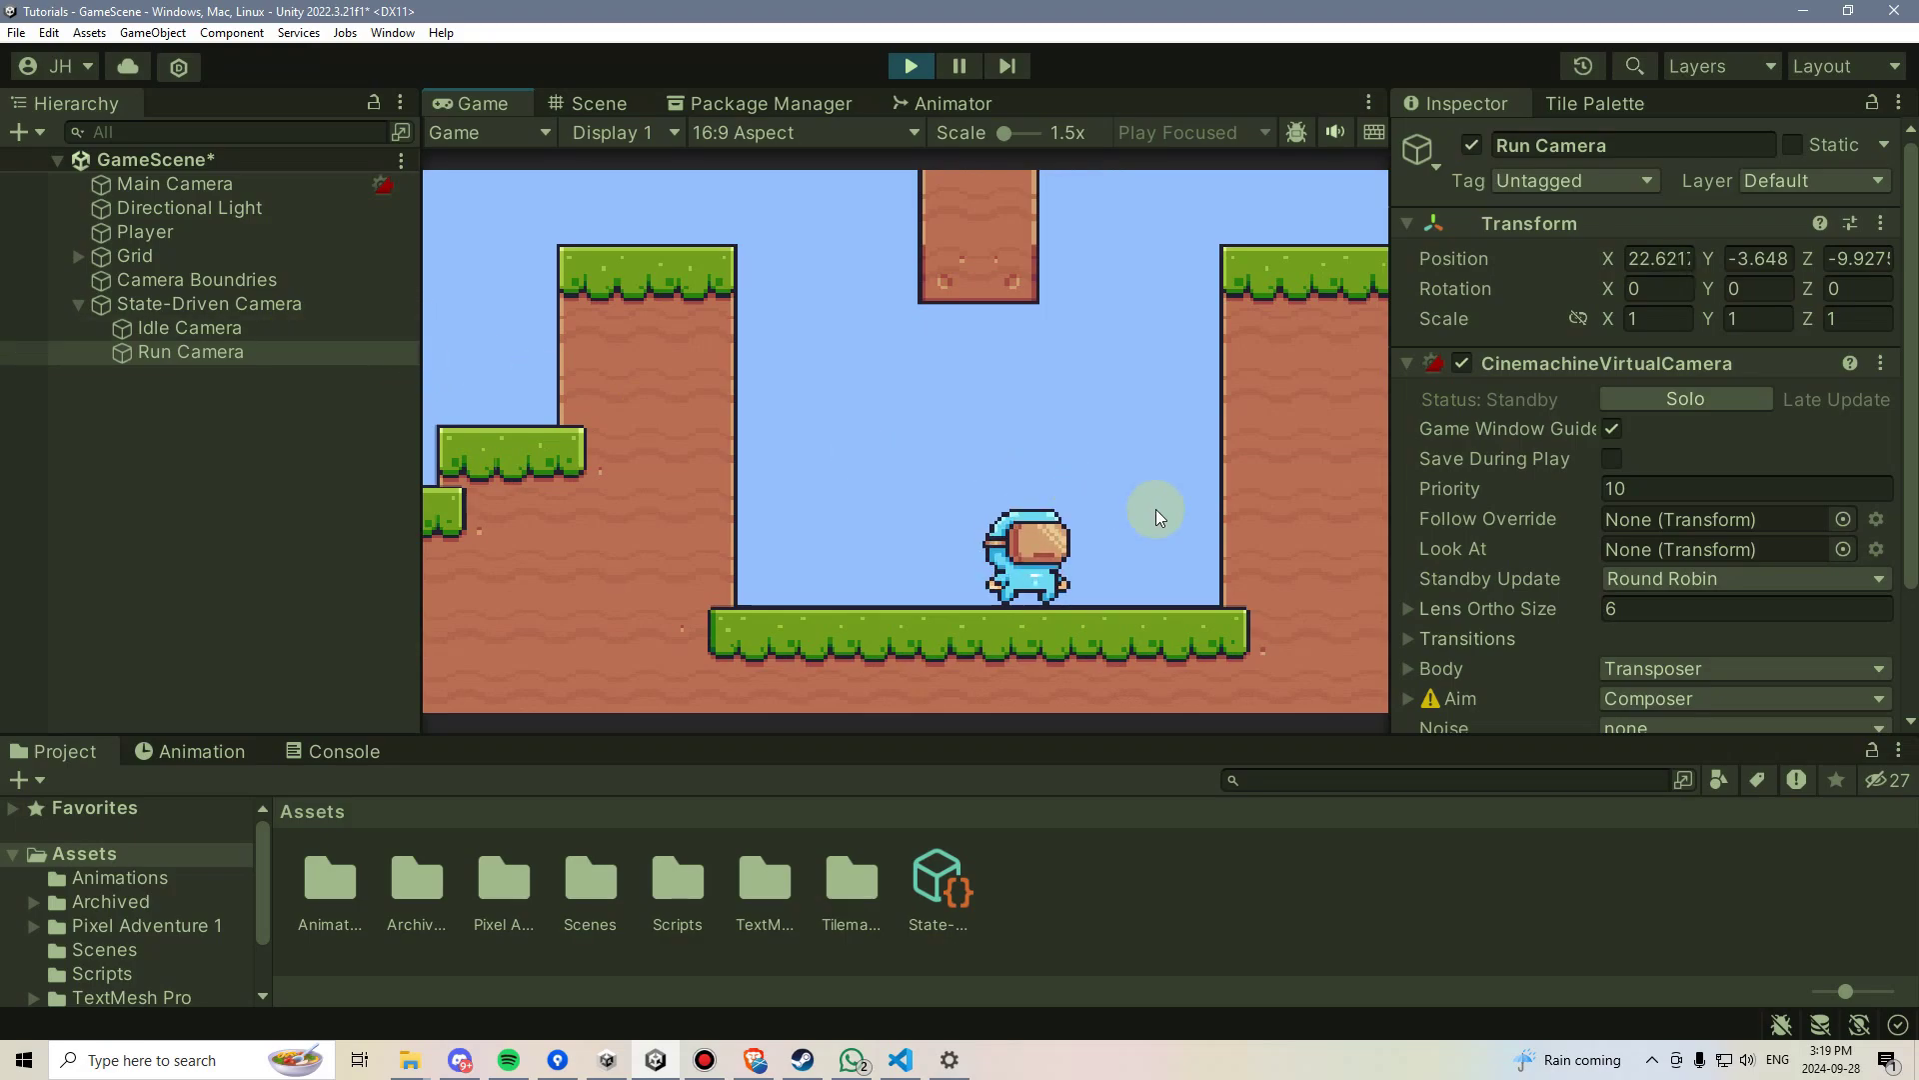
key(a)
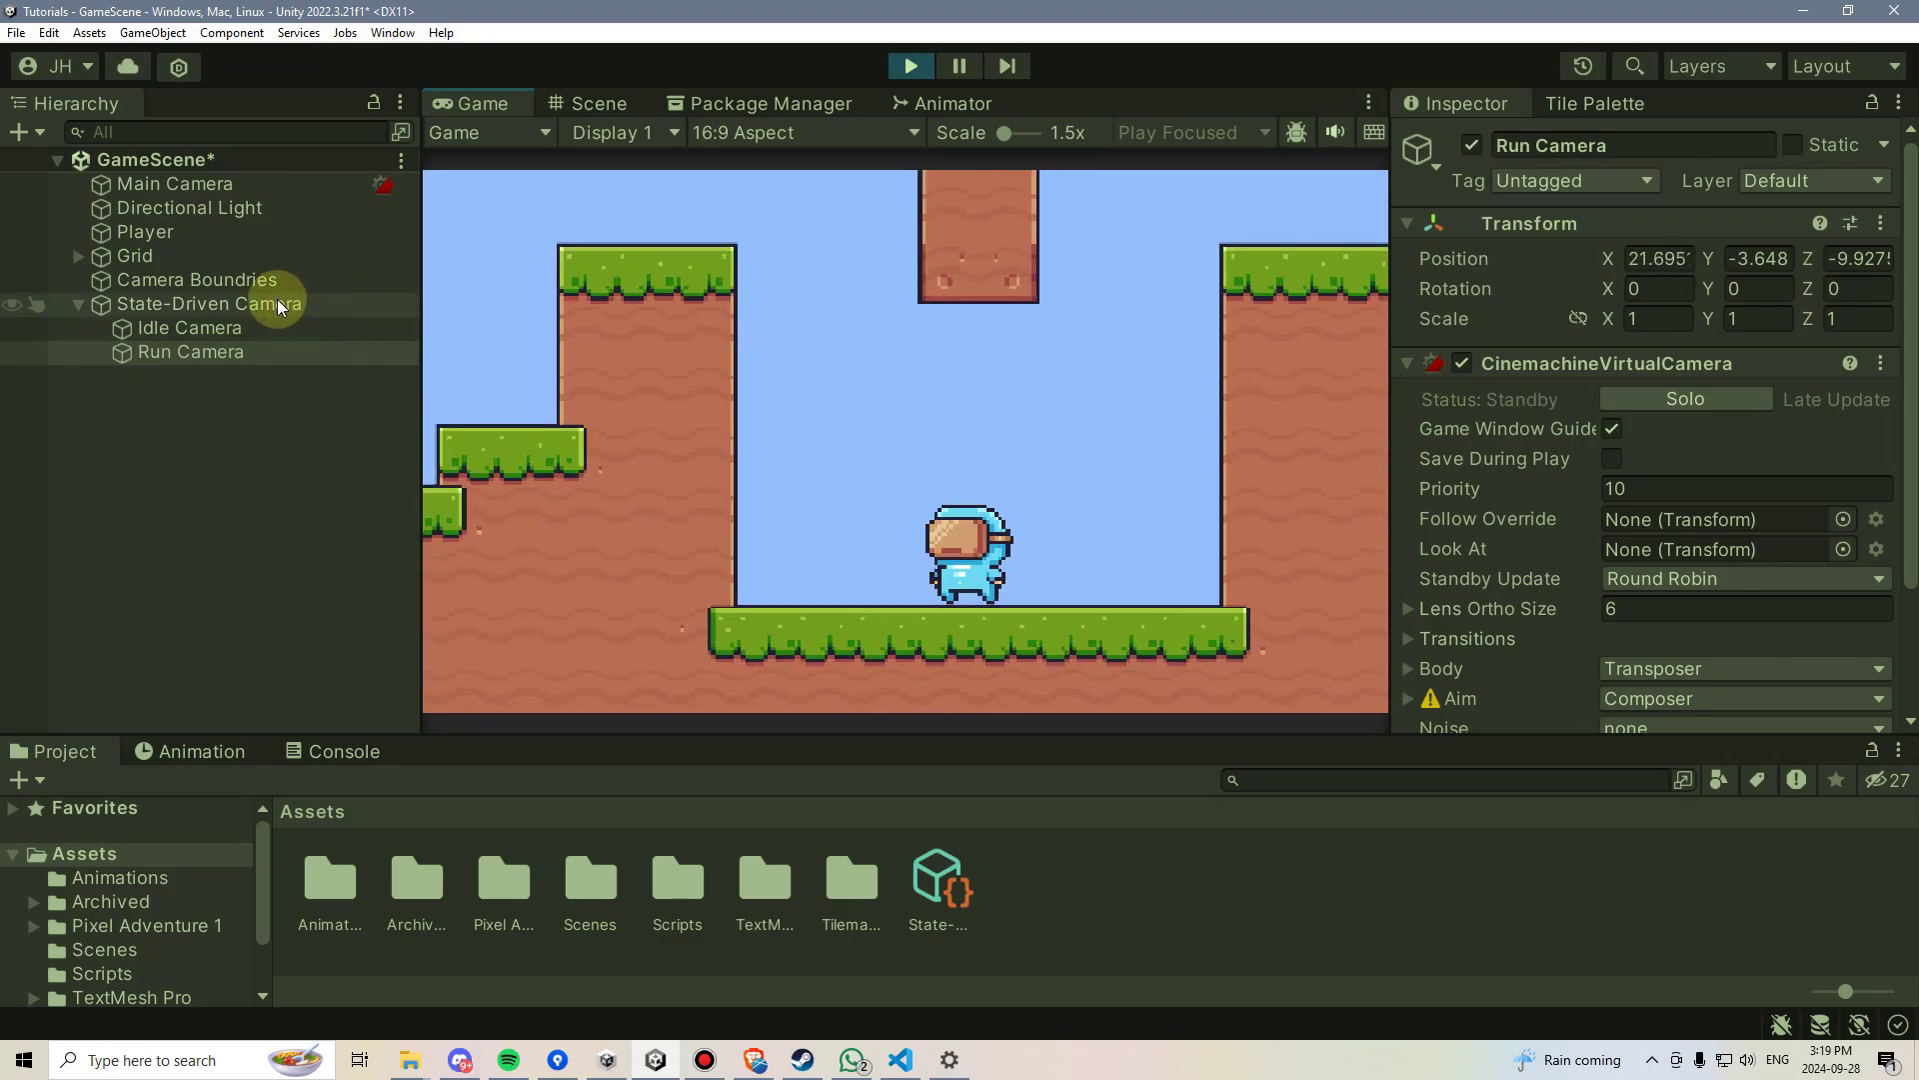
Step: Set the State-Driven Camera's Default Blend time to 3 s during play and test it by moving the player
click(278, 301)
scroll(1443, 392, down, 3)
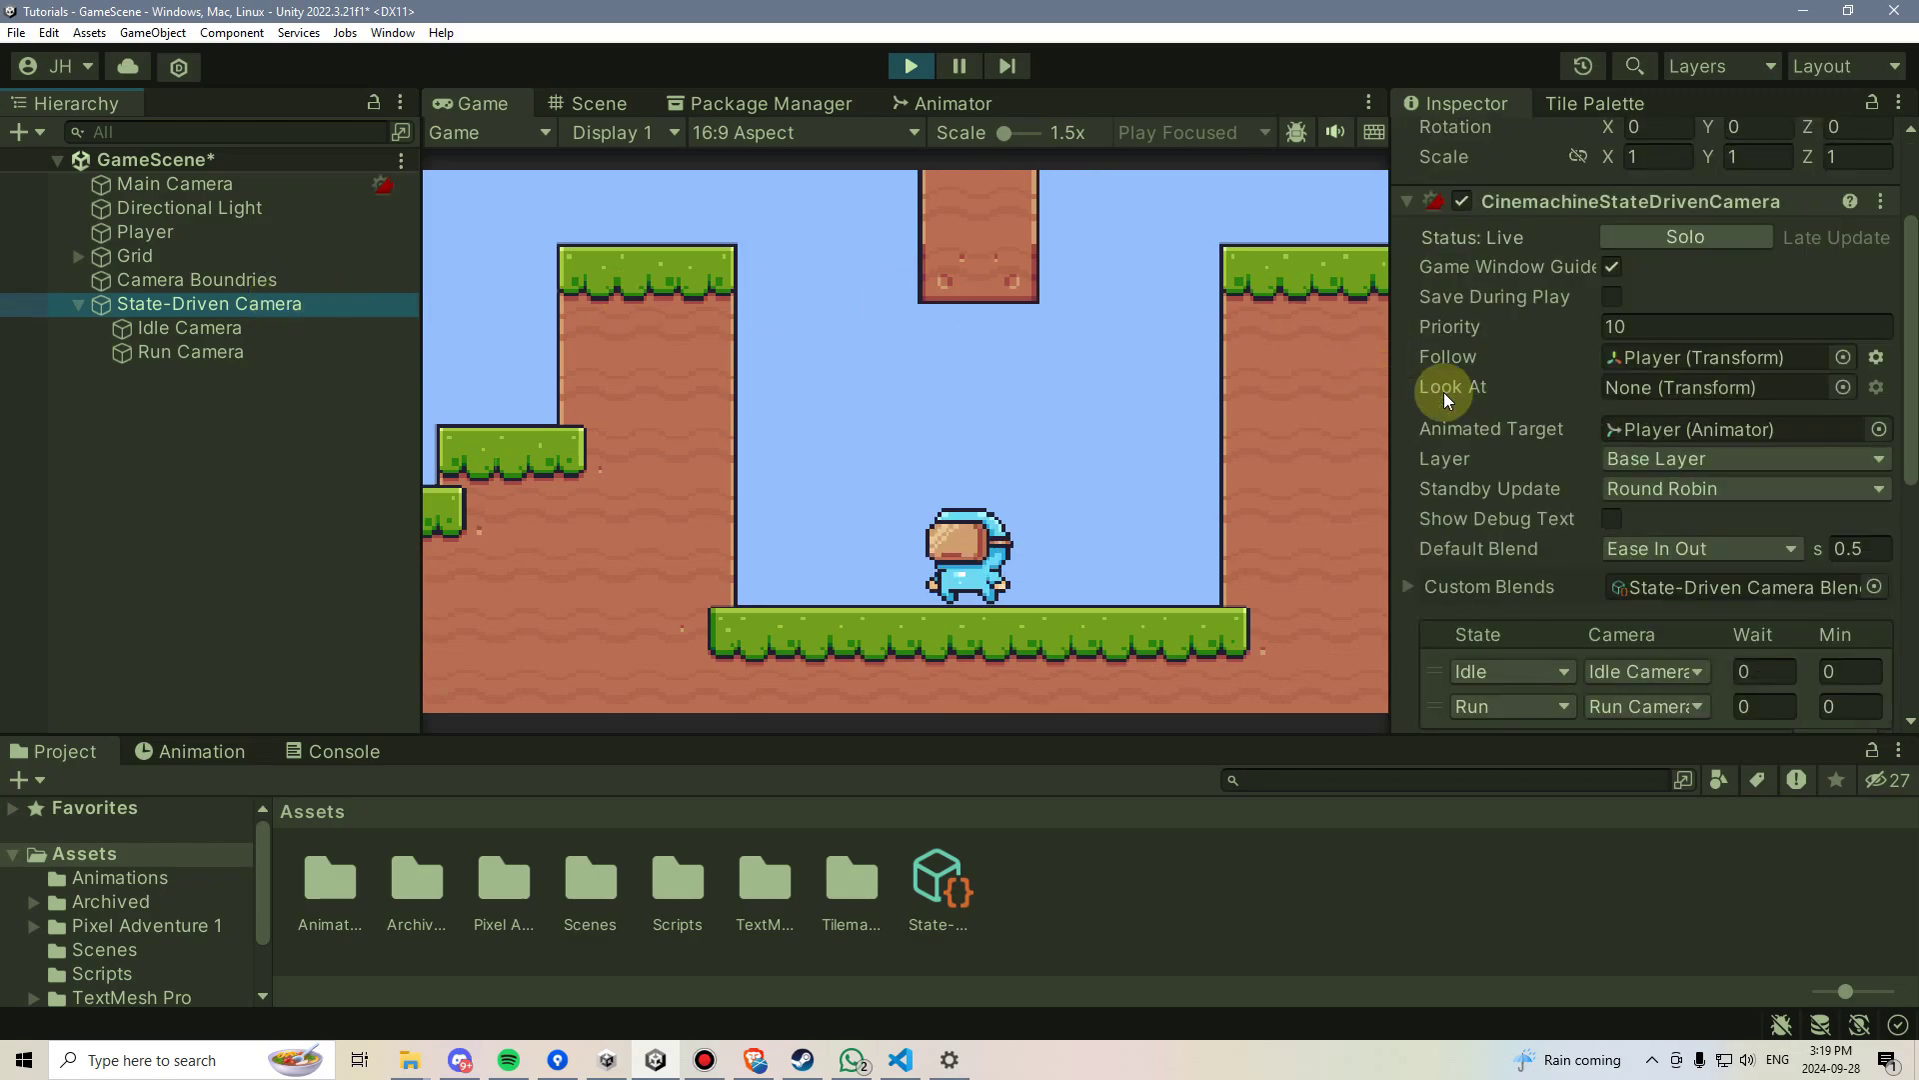
scroll(1444, 392, down, 3)
click(1860, 386)
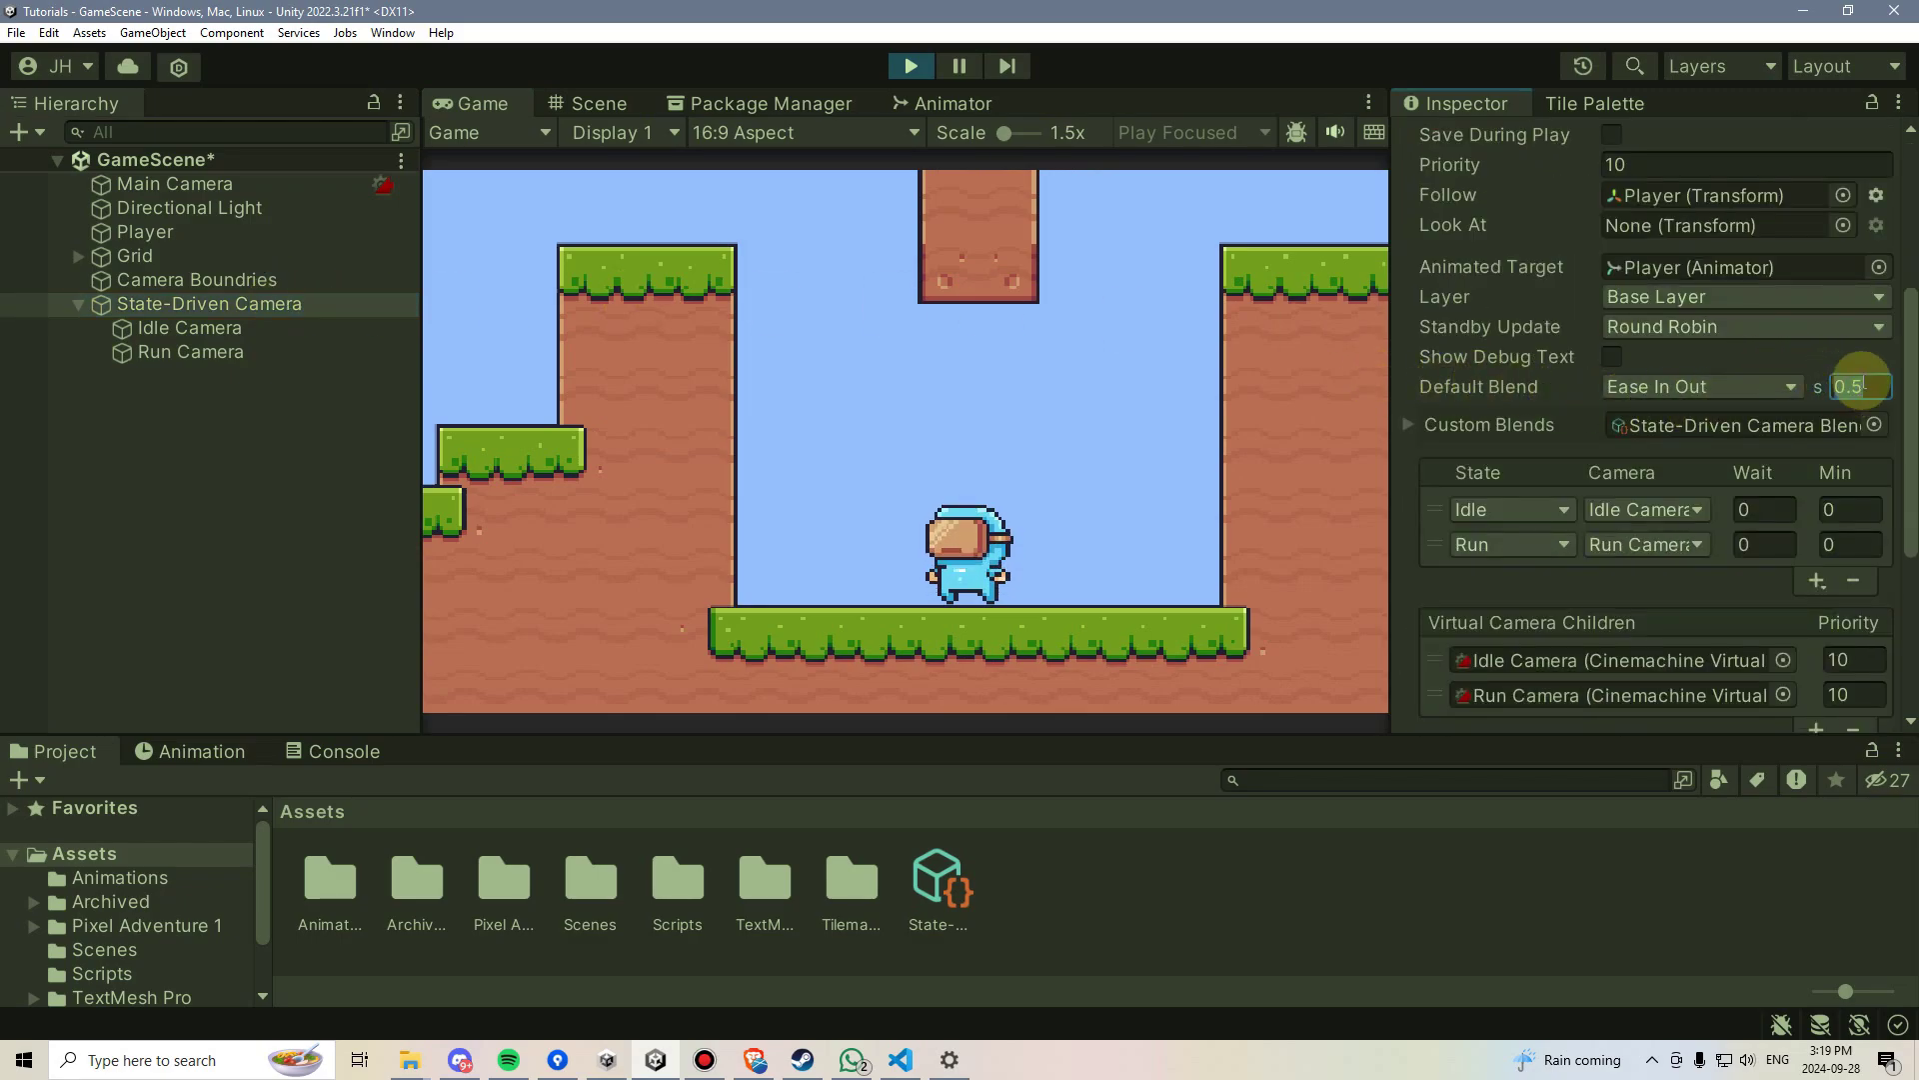
text(3)
click(1260, 385)
key(d)
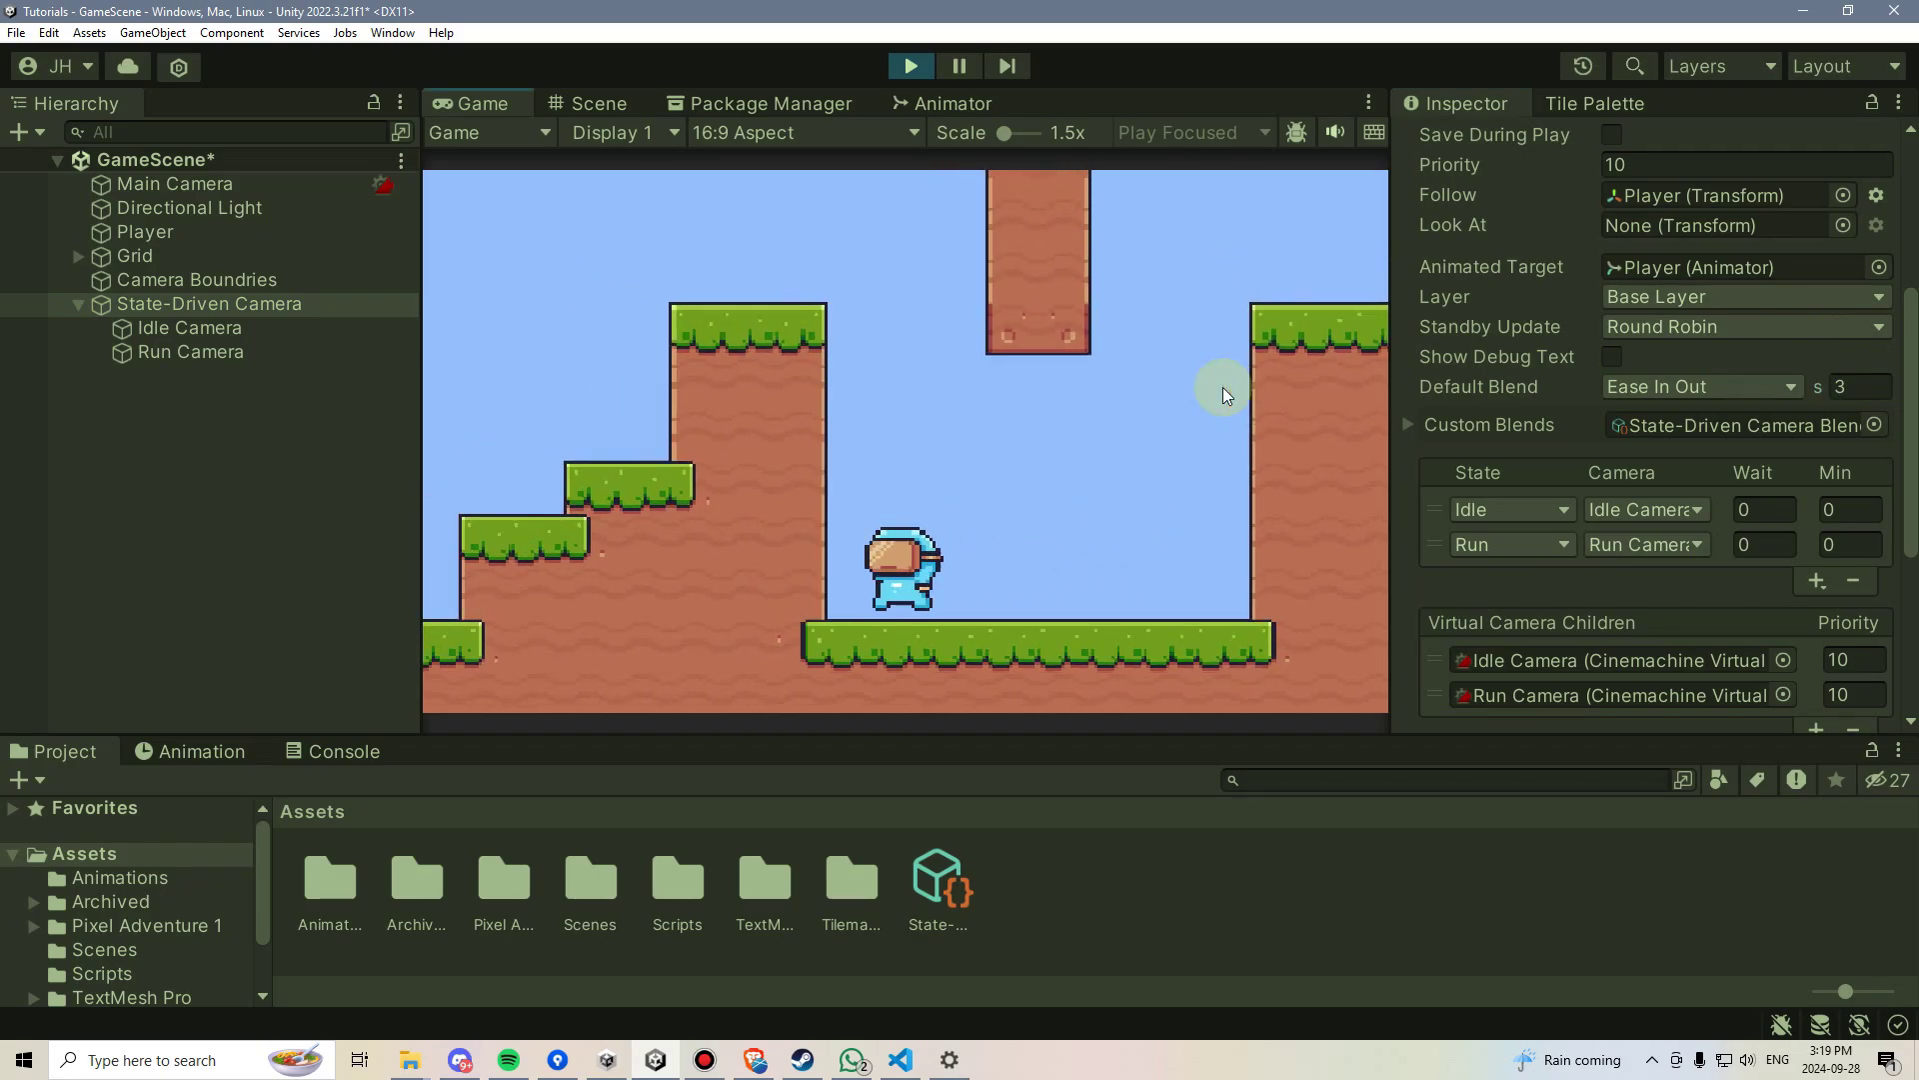
key(d)
key(a)
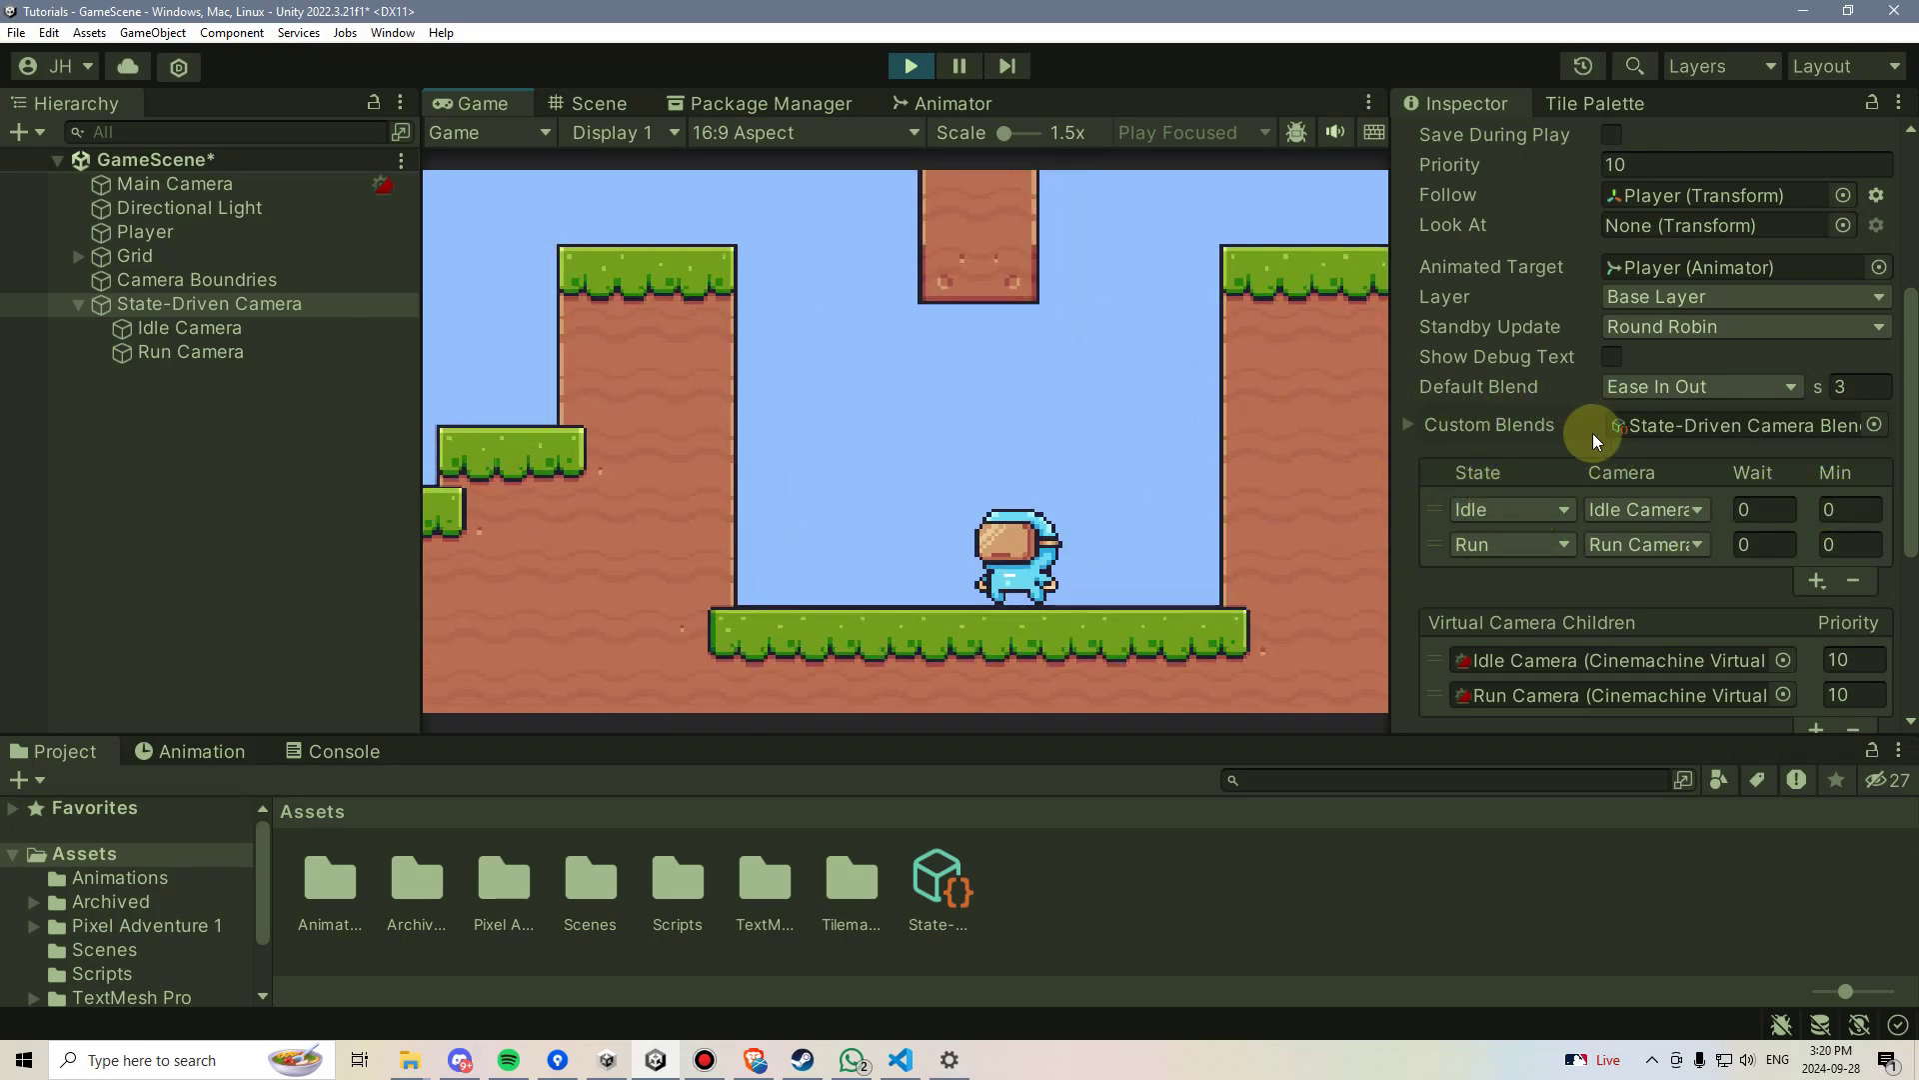
Step: Set the Idle state entry's Wait to 2 and test it by moving the player in the running game
click(1768, 511)
text(2)
click(978, 428)
key(a)
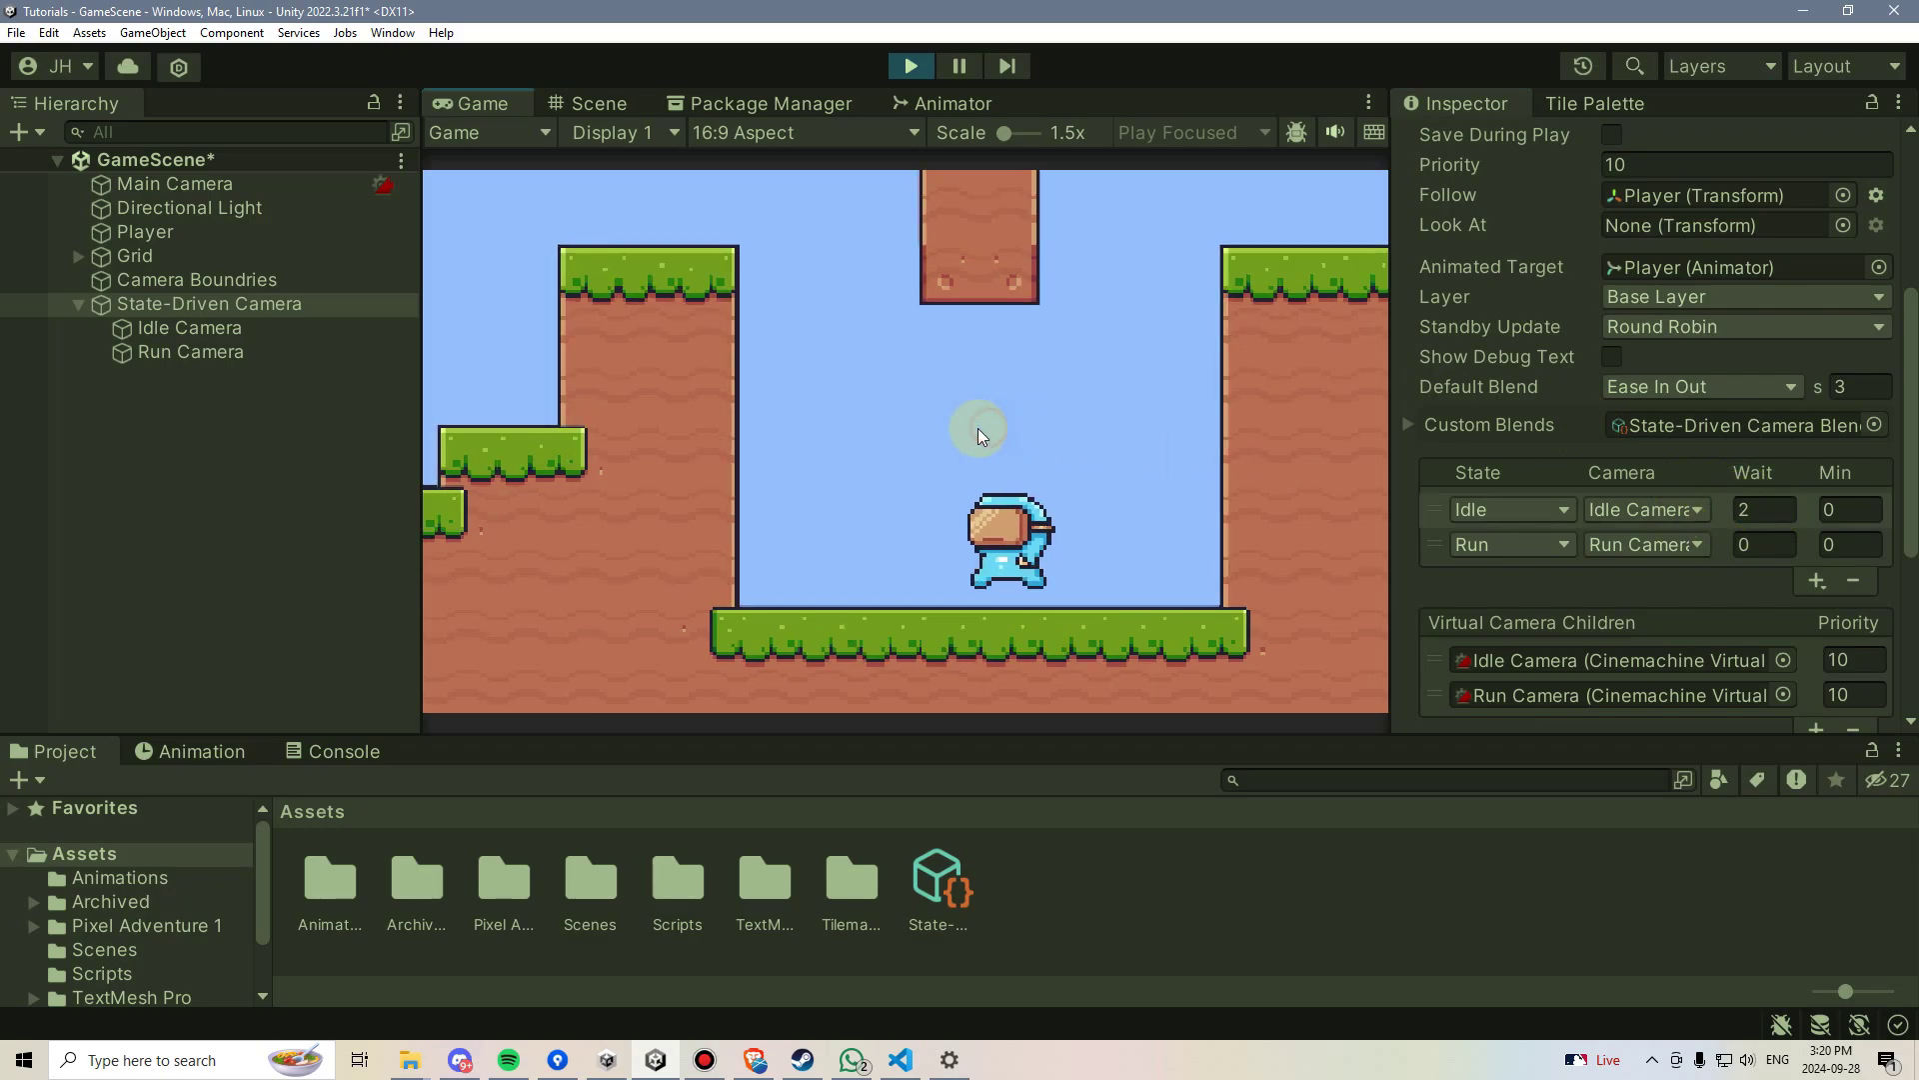
Step: Run the player back and forth with pauses in the pit to test the delayed blend between Run Camera and Idle Camera
key(a)
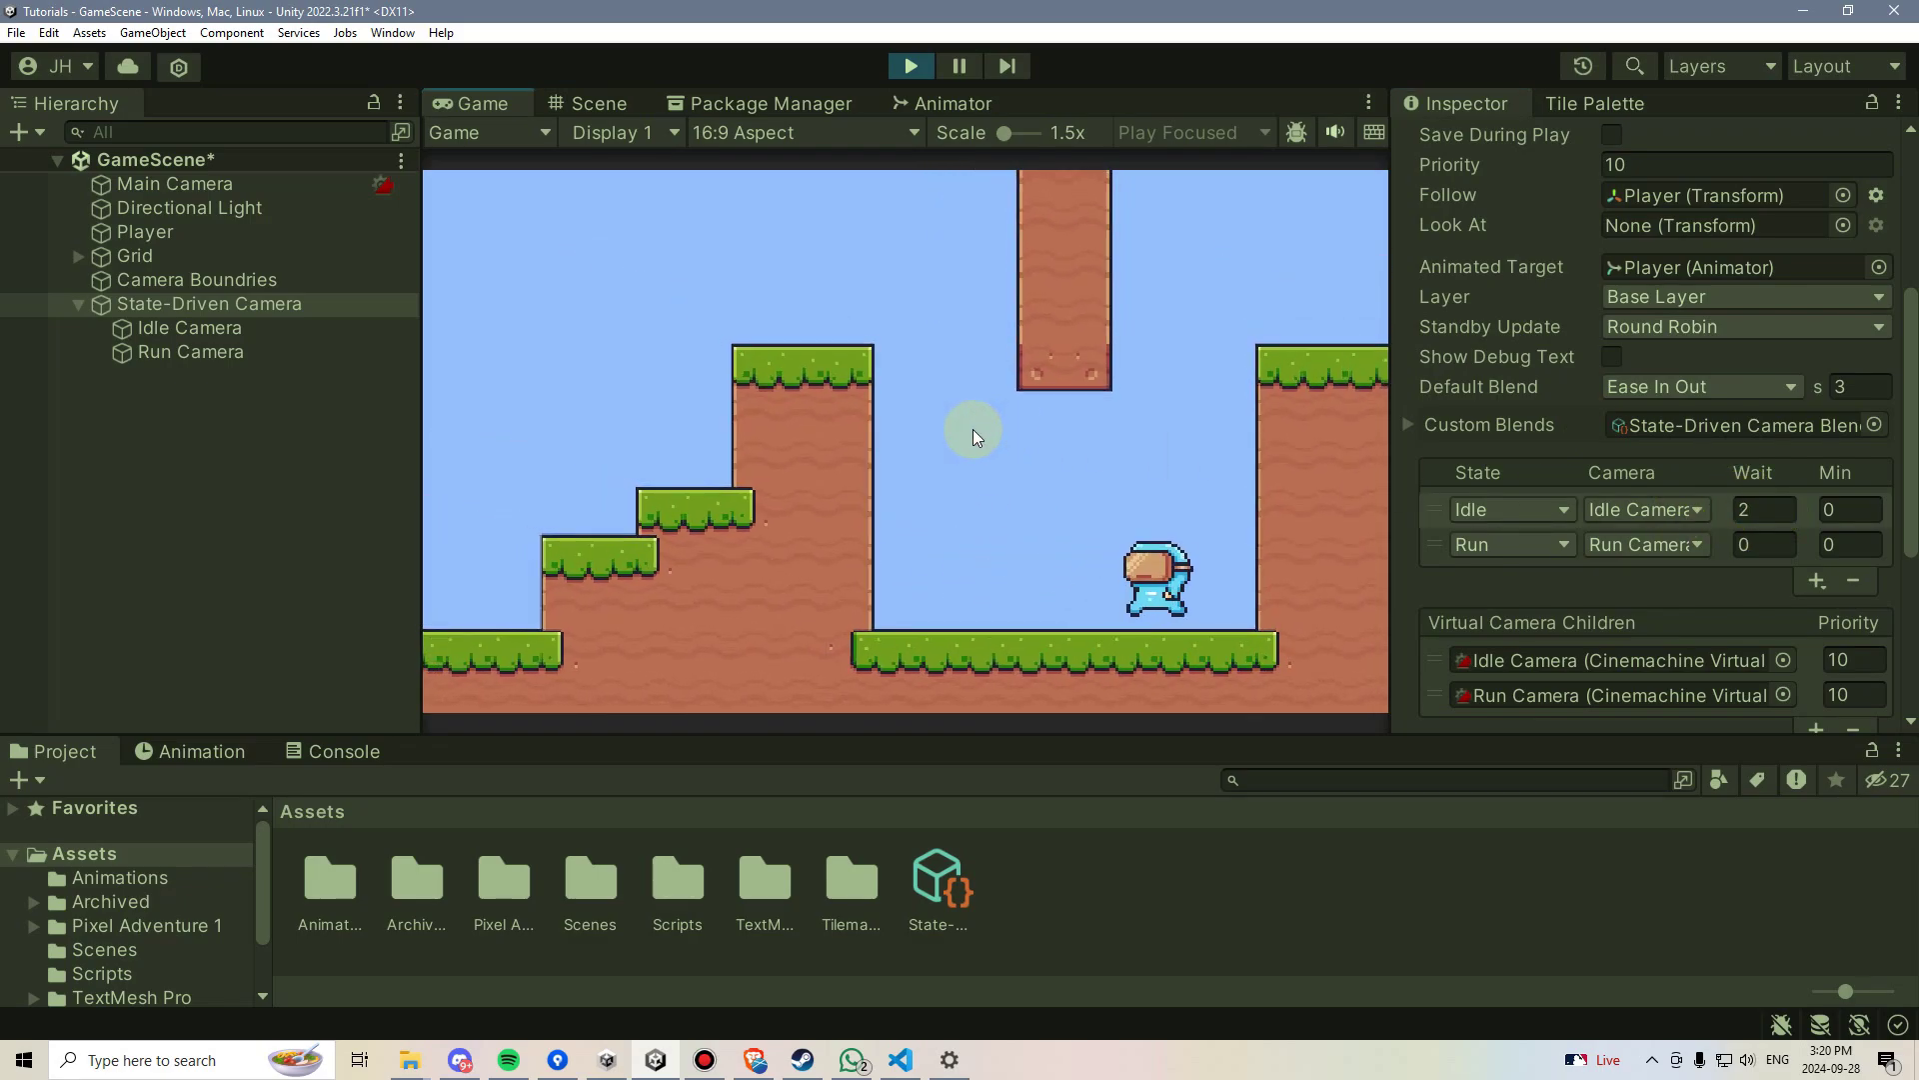
key(d)
key(d)
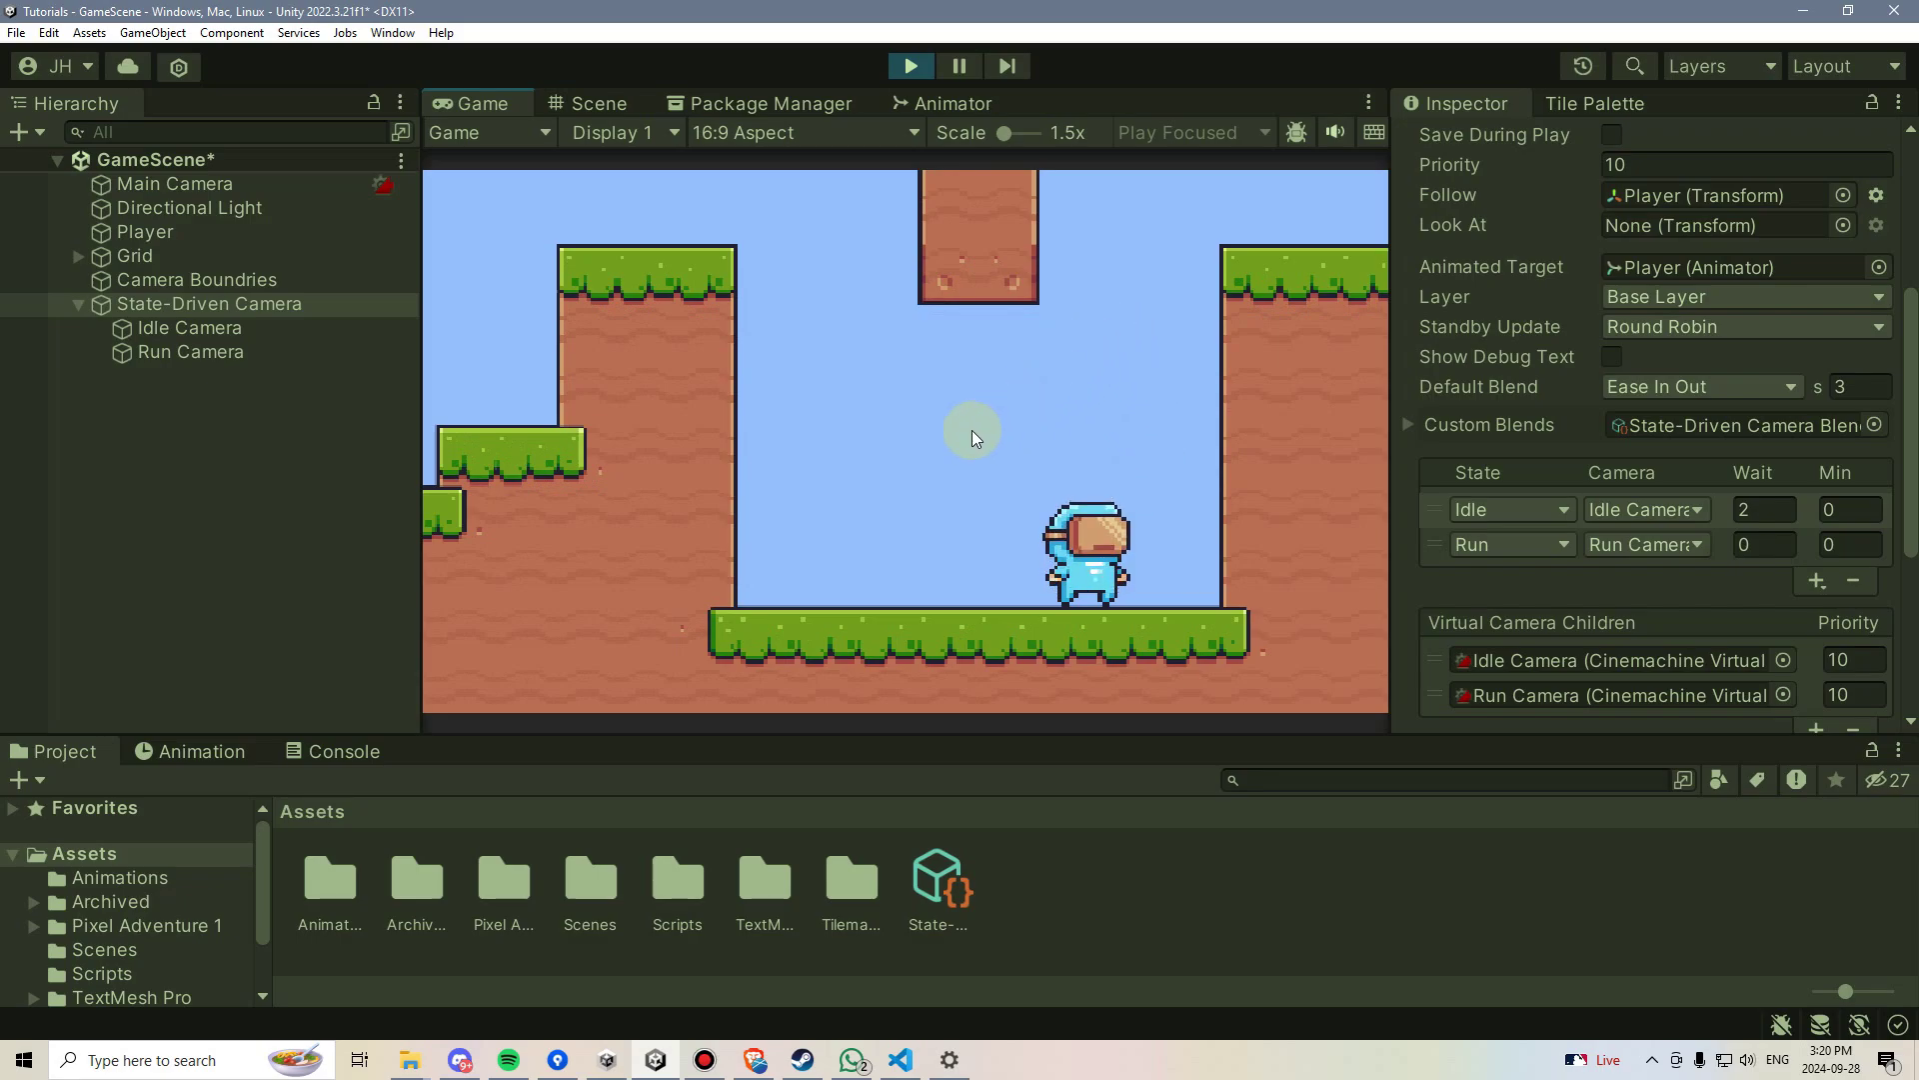
key(a)
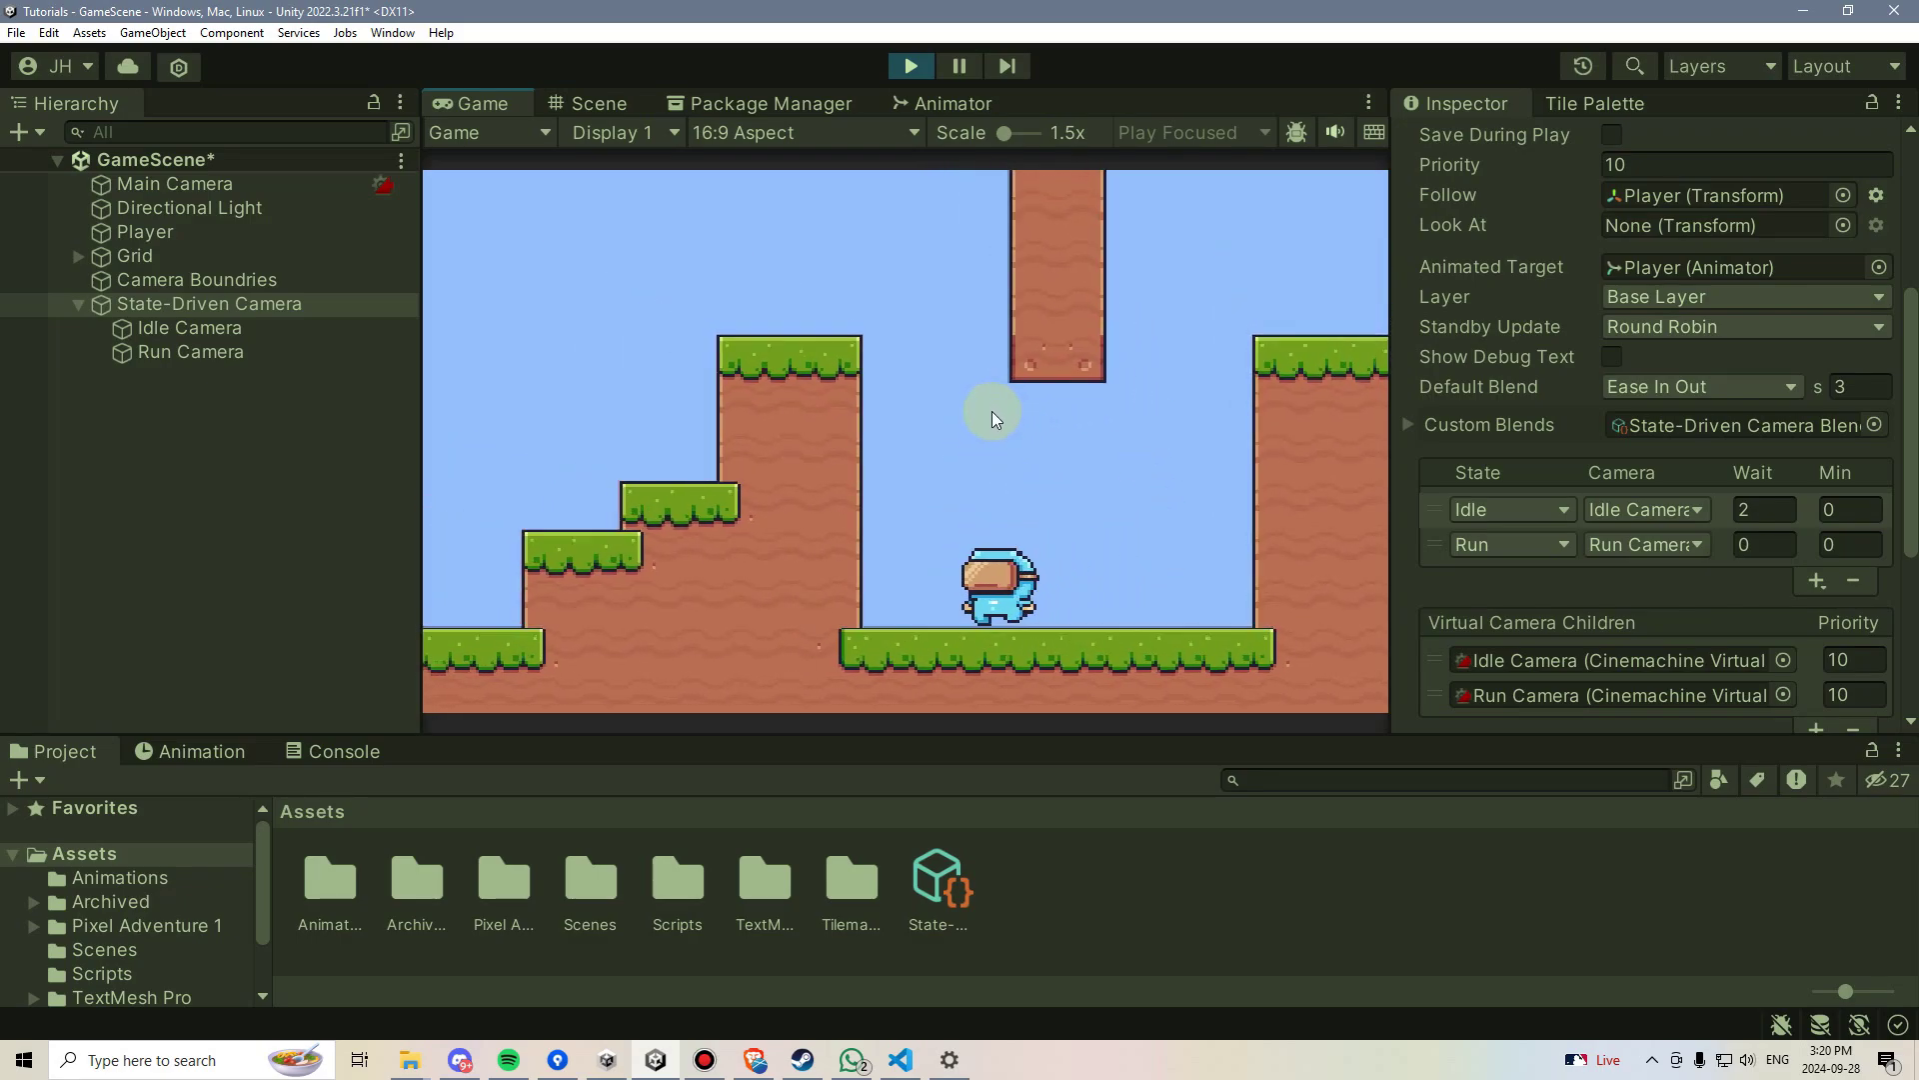
key(d)
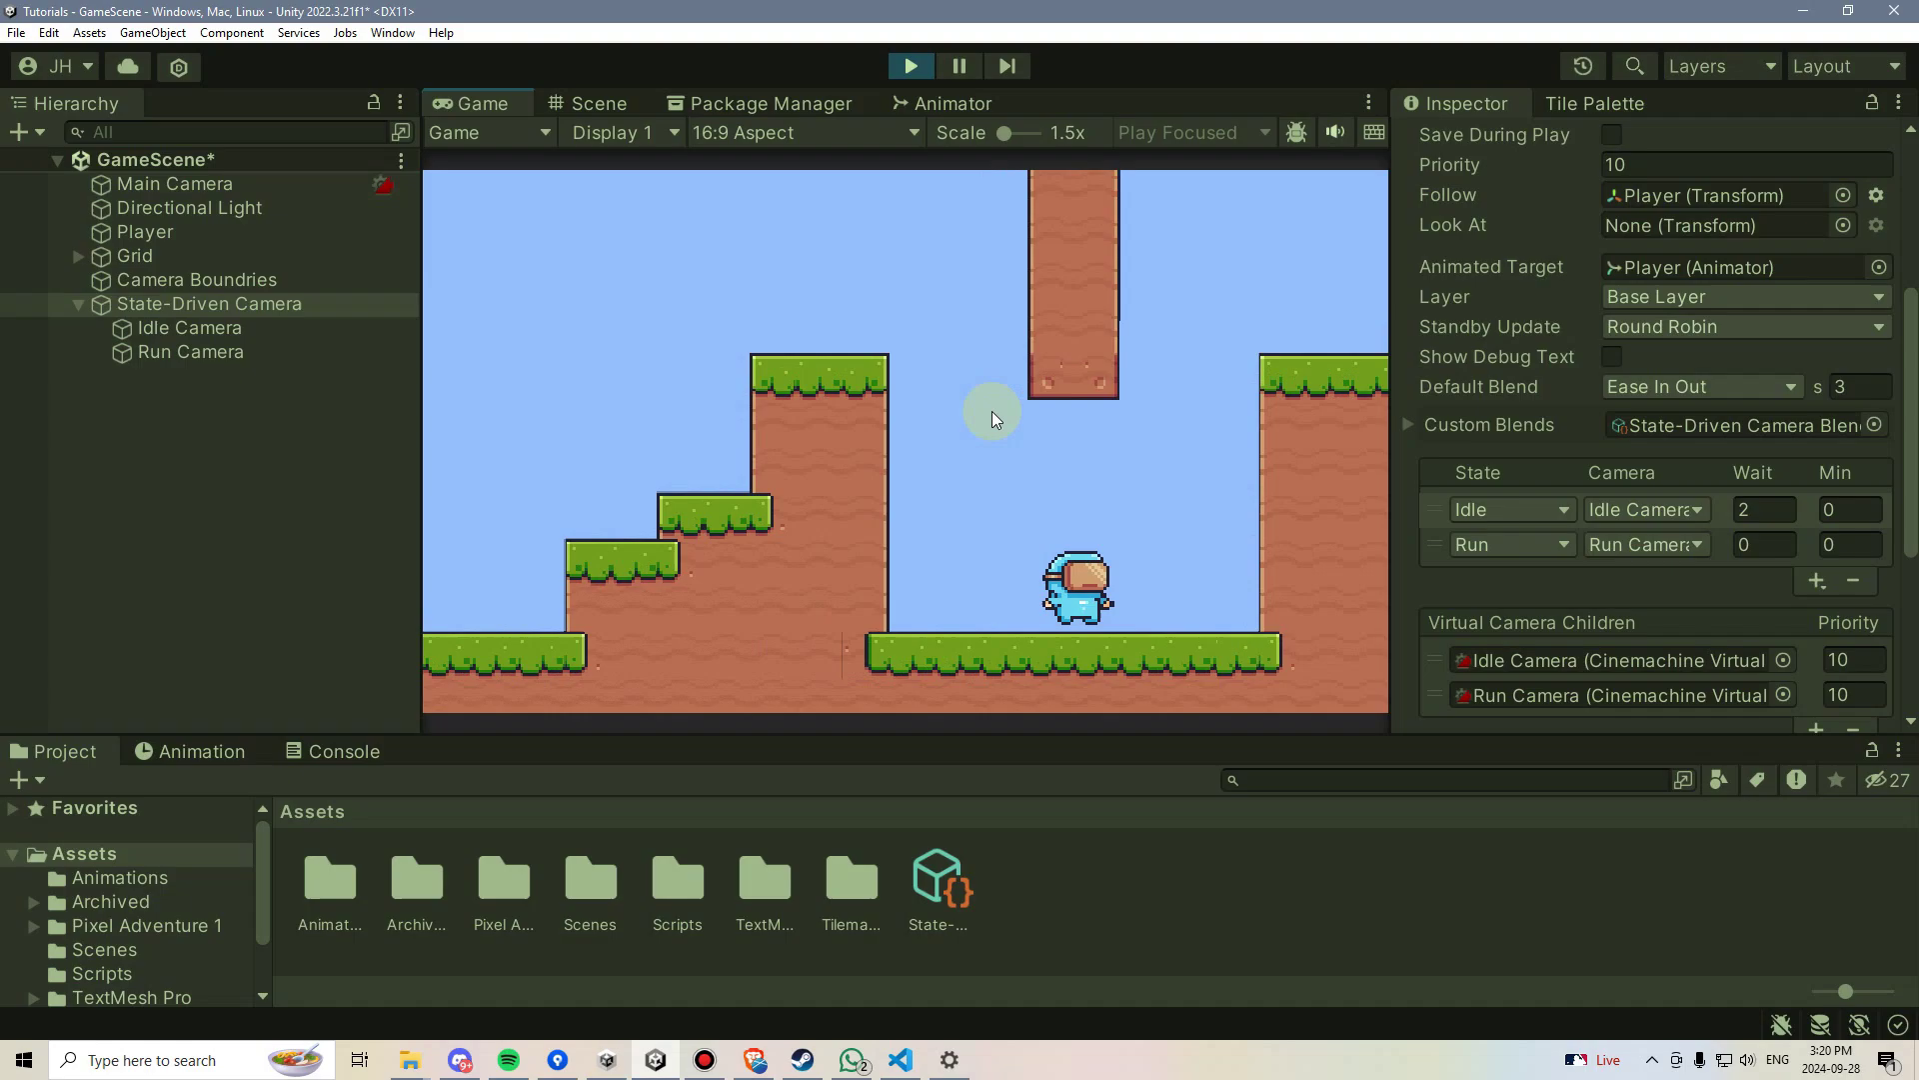
key(a)
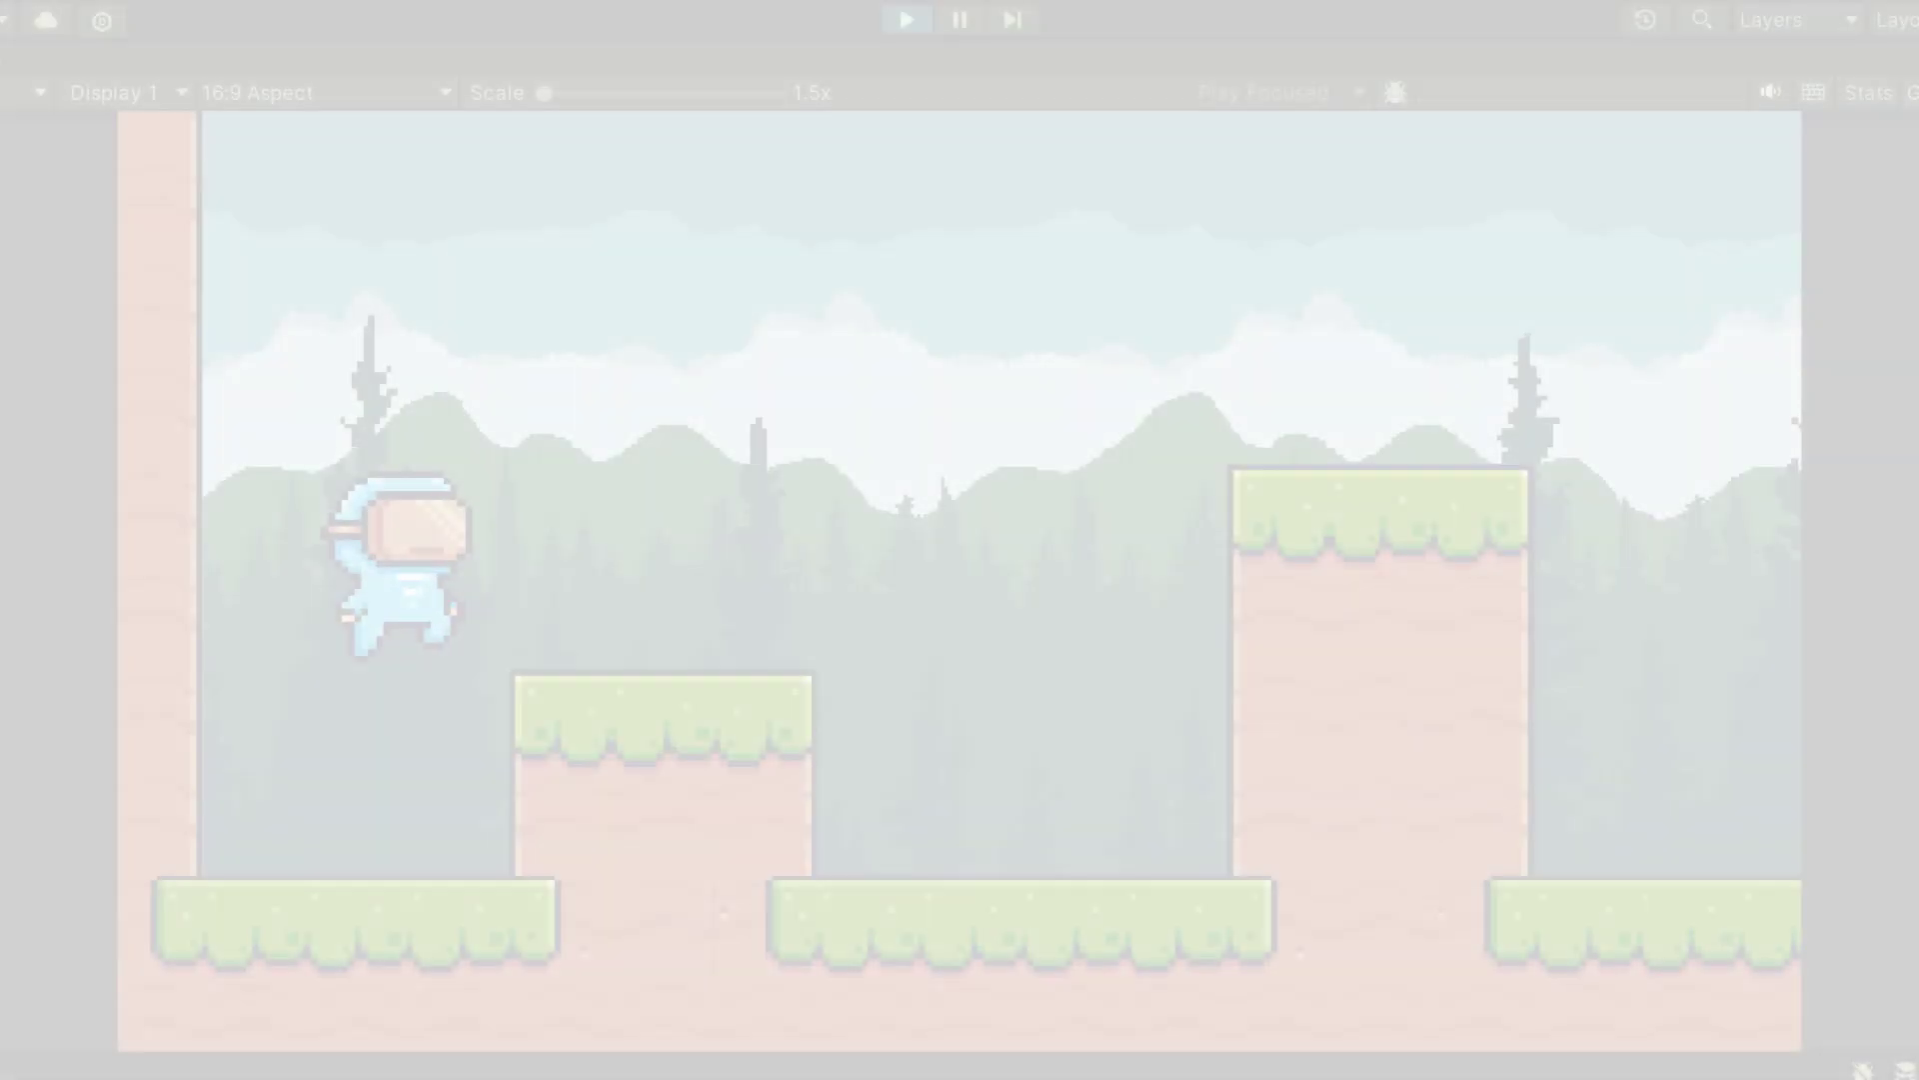
Step: Run and jump the player rightward across the forest-background level up to the far ledge to test how the camera and background follow
key(d)
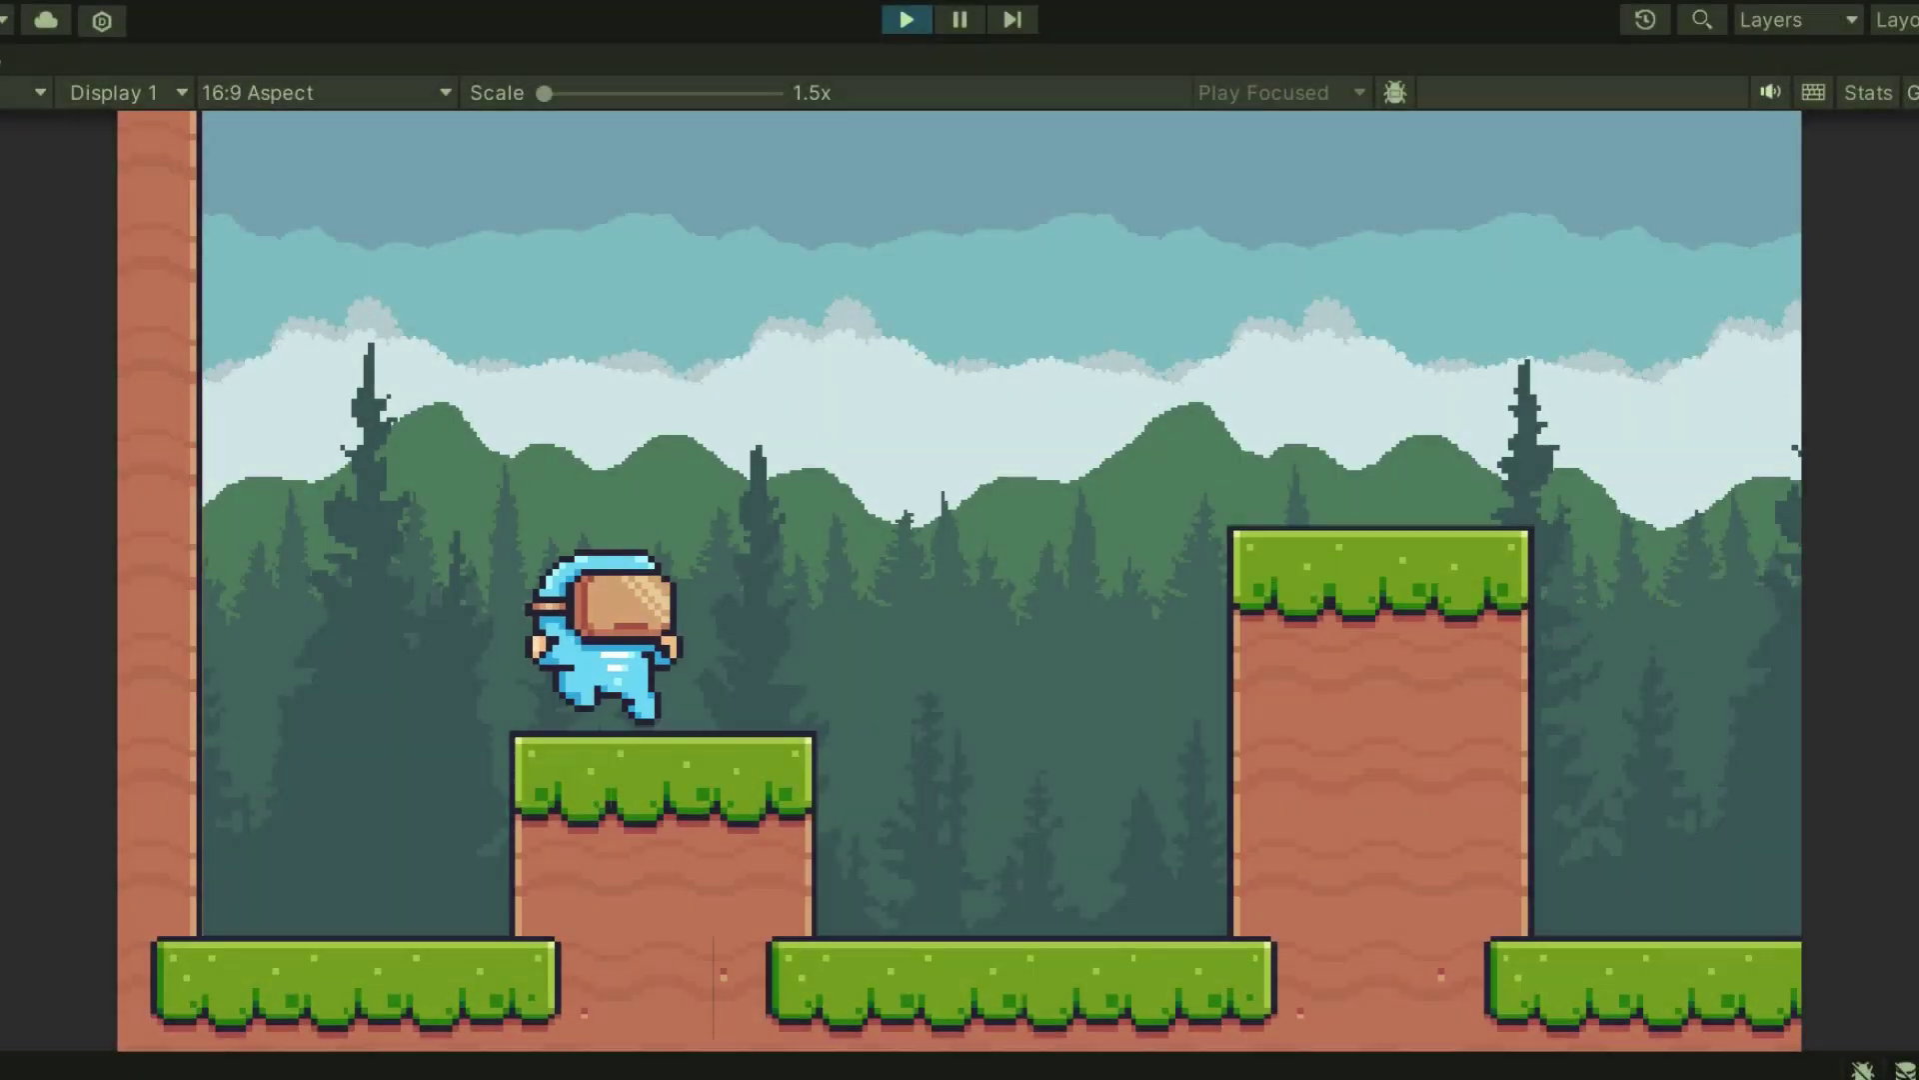
key(space)
key(space)
key(d)
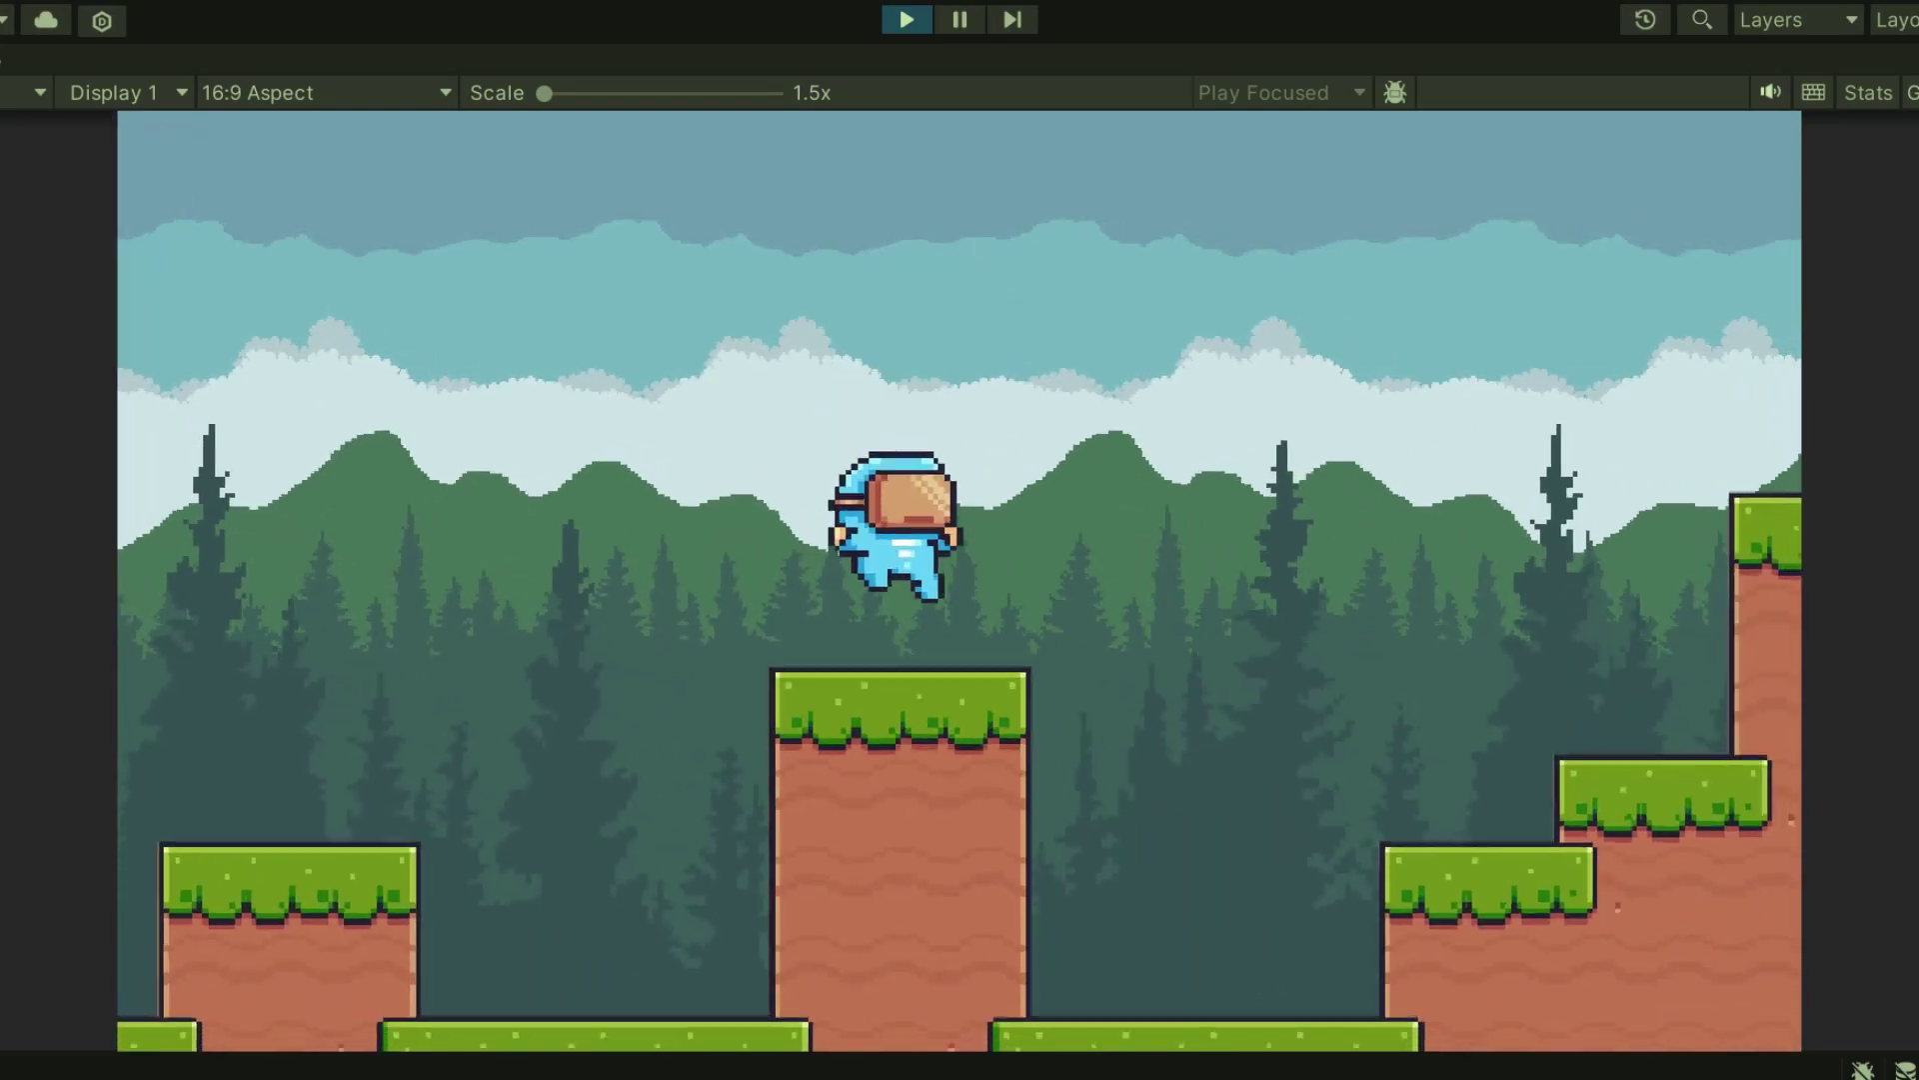
key(space)
key(space)
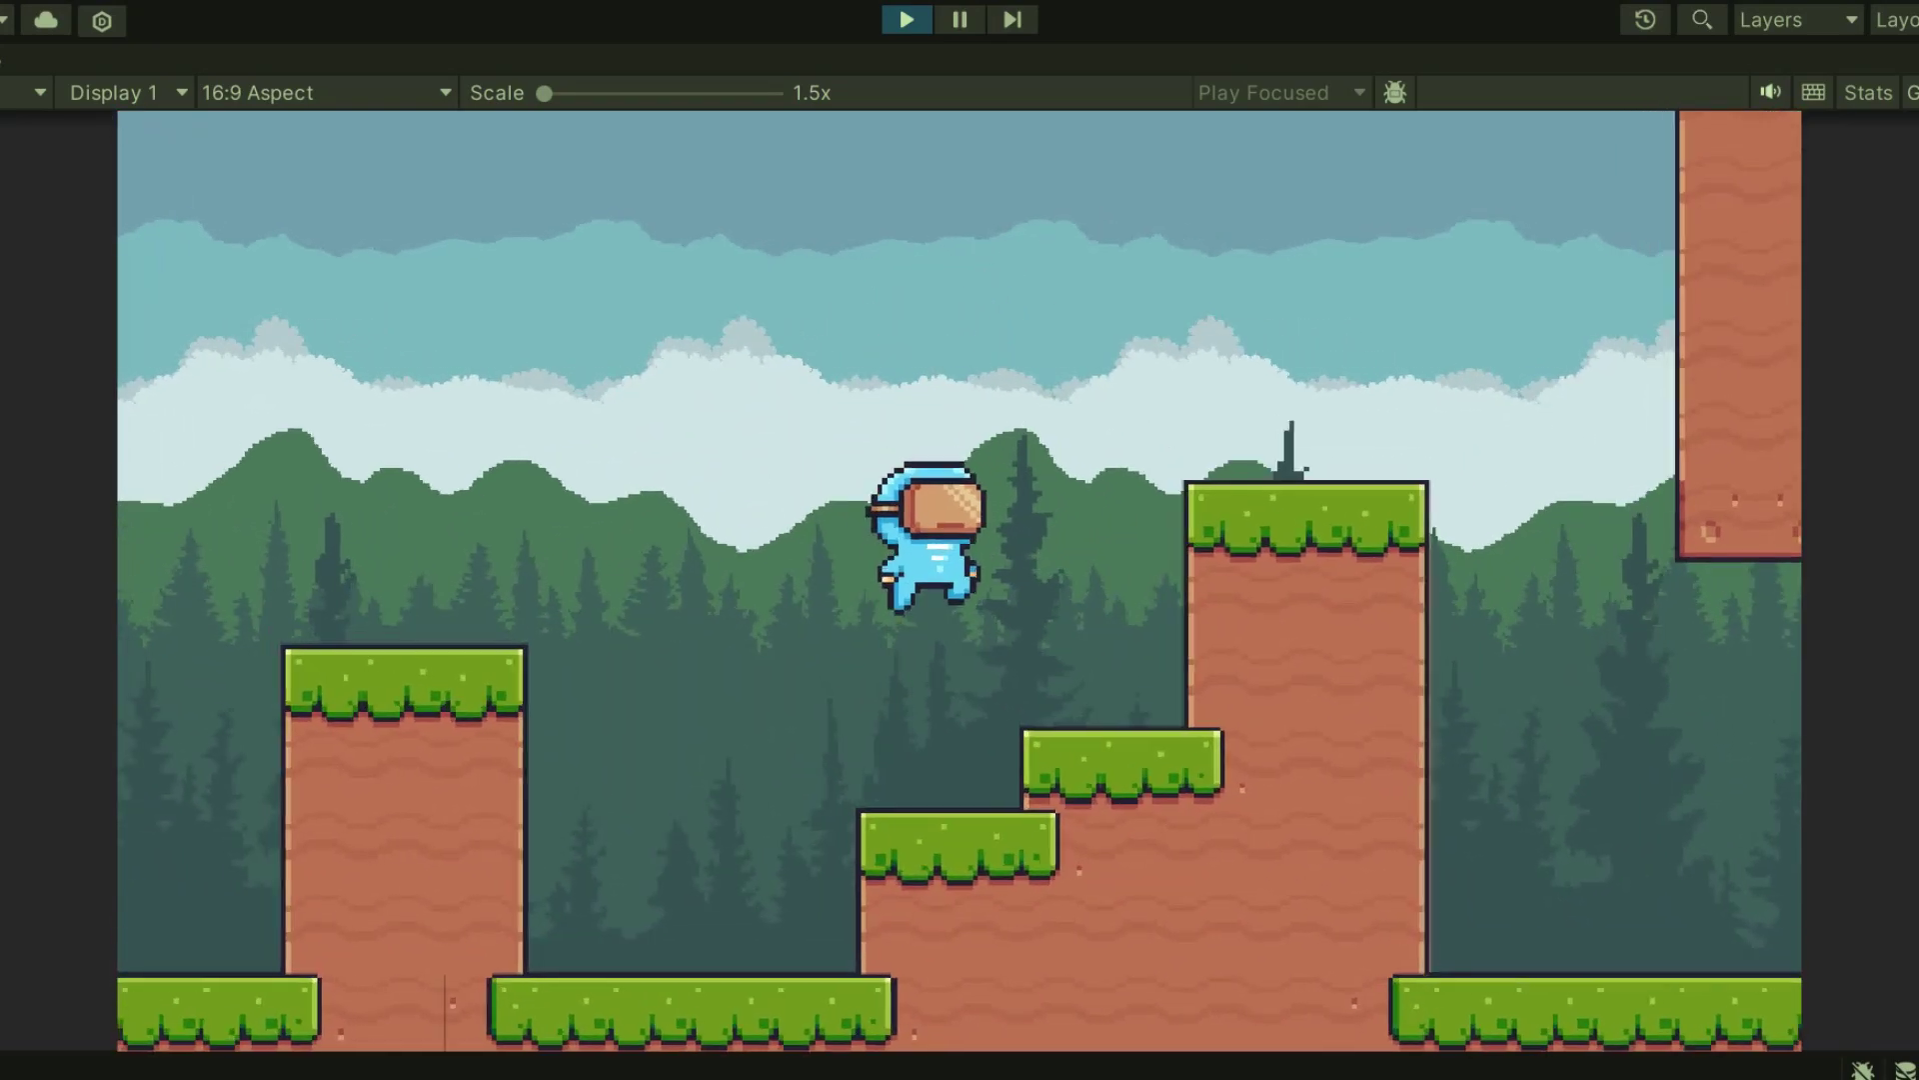
key(d)
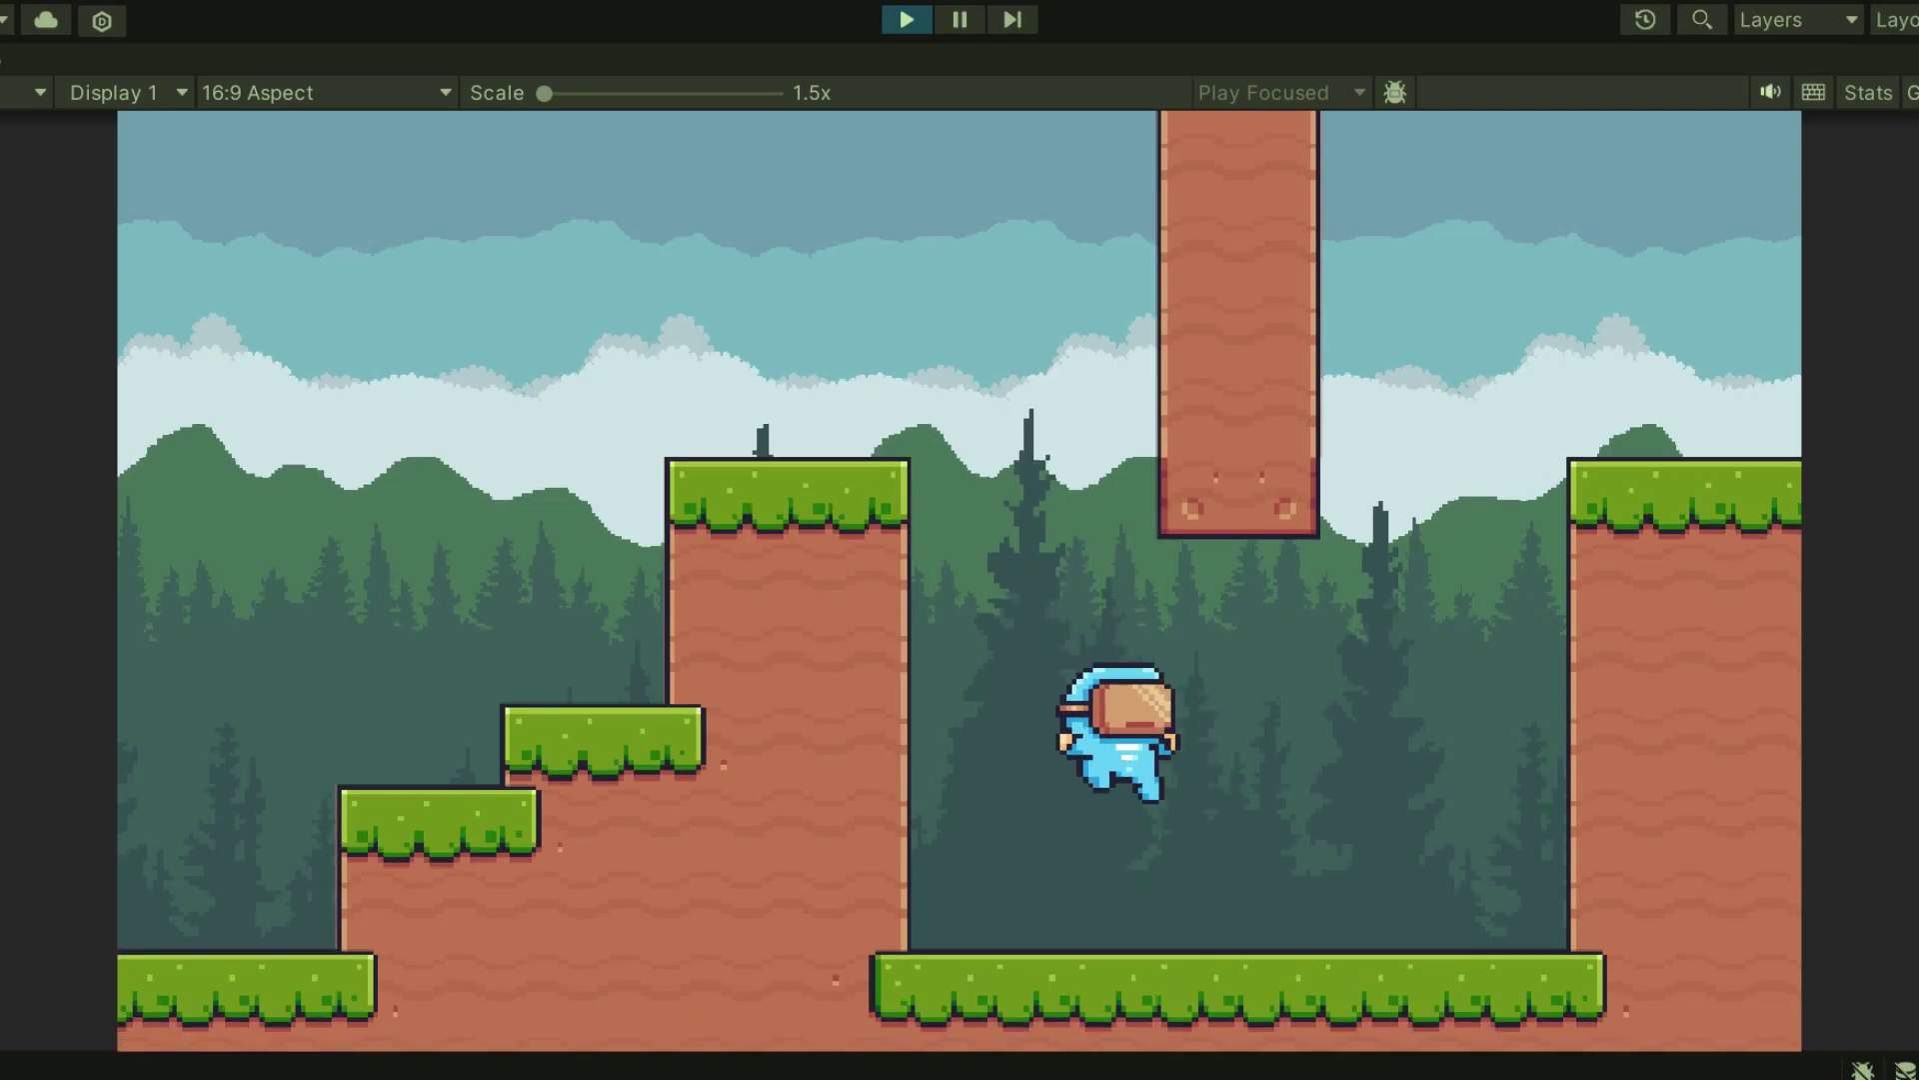
key(space)
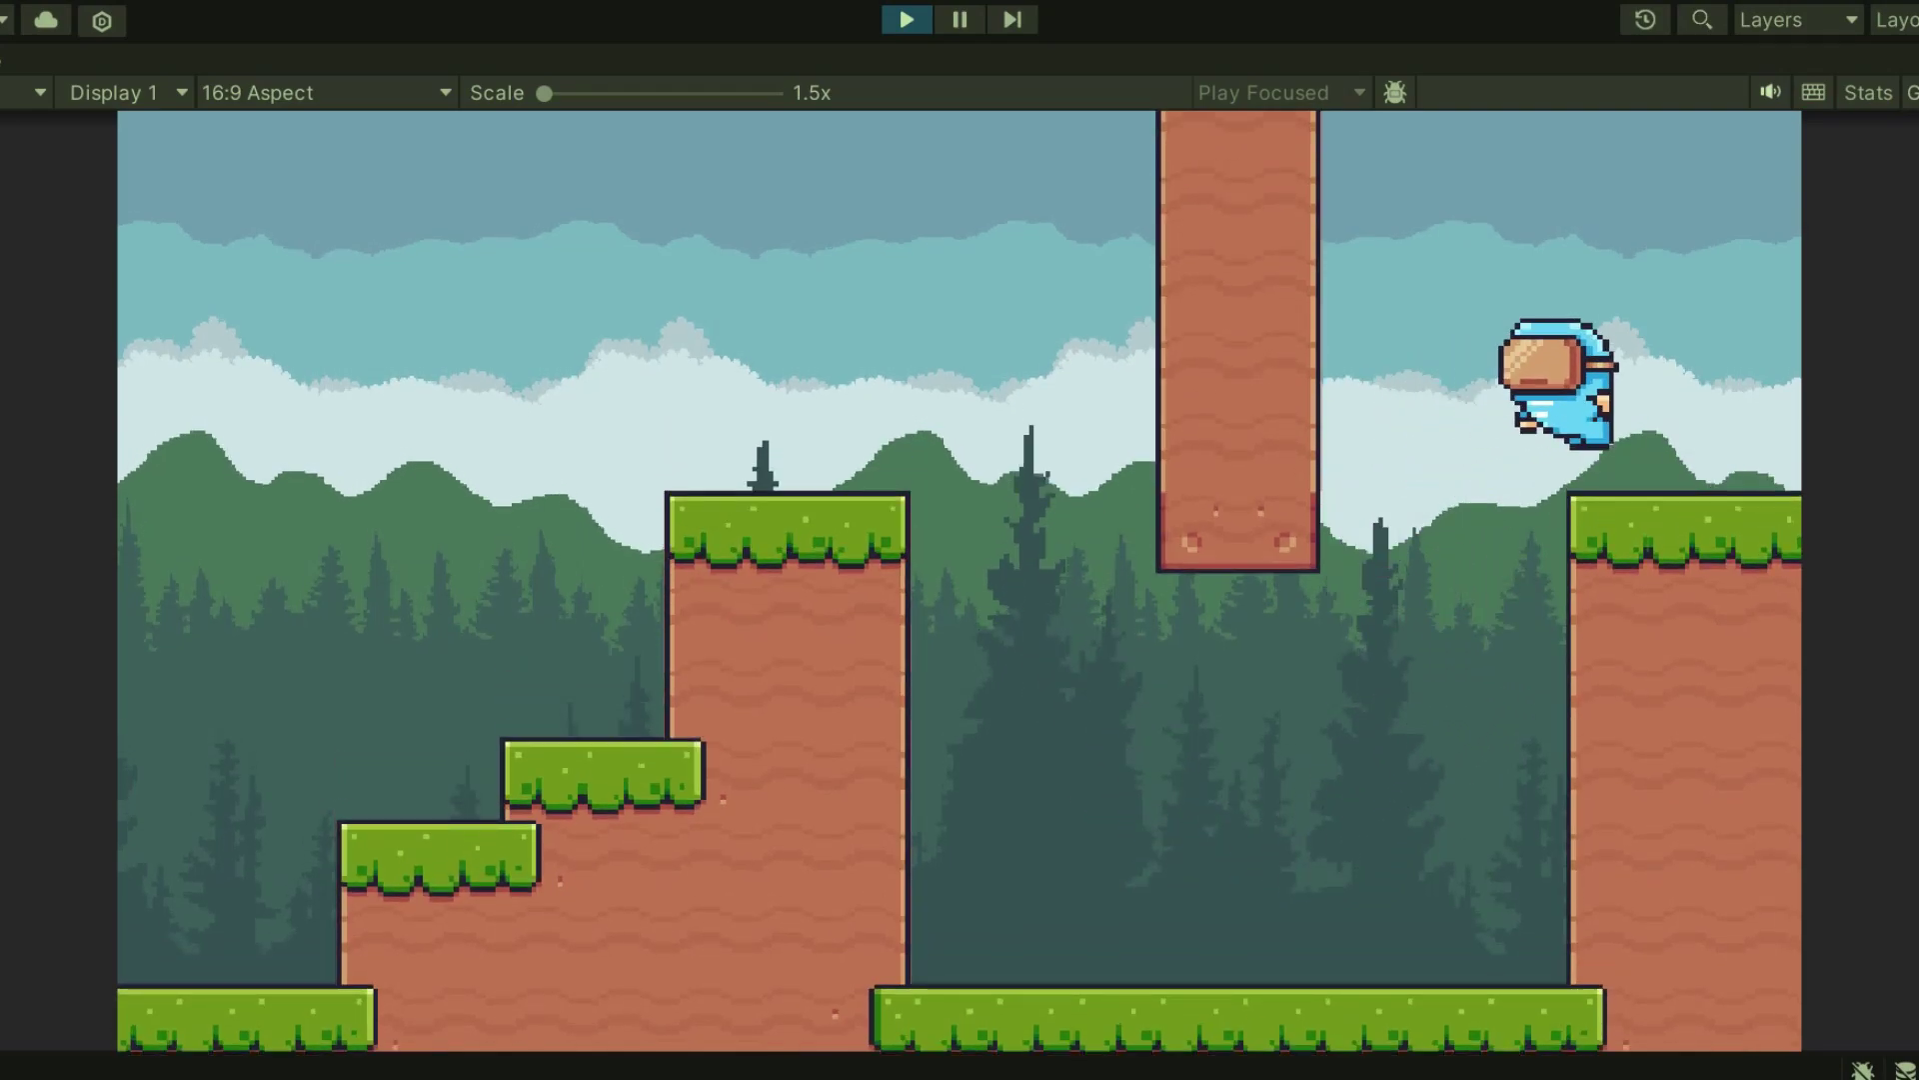
Step: Bring the player back leftward over the platforms with jumps and wall jumps to the level's starting wall, testing the background's movement
key(Left)
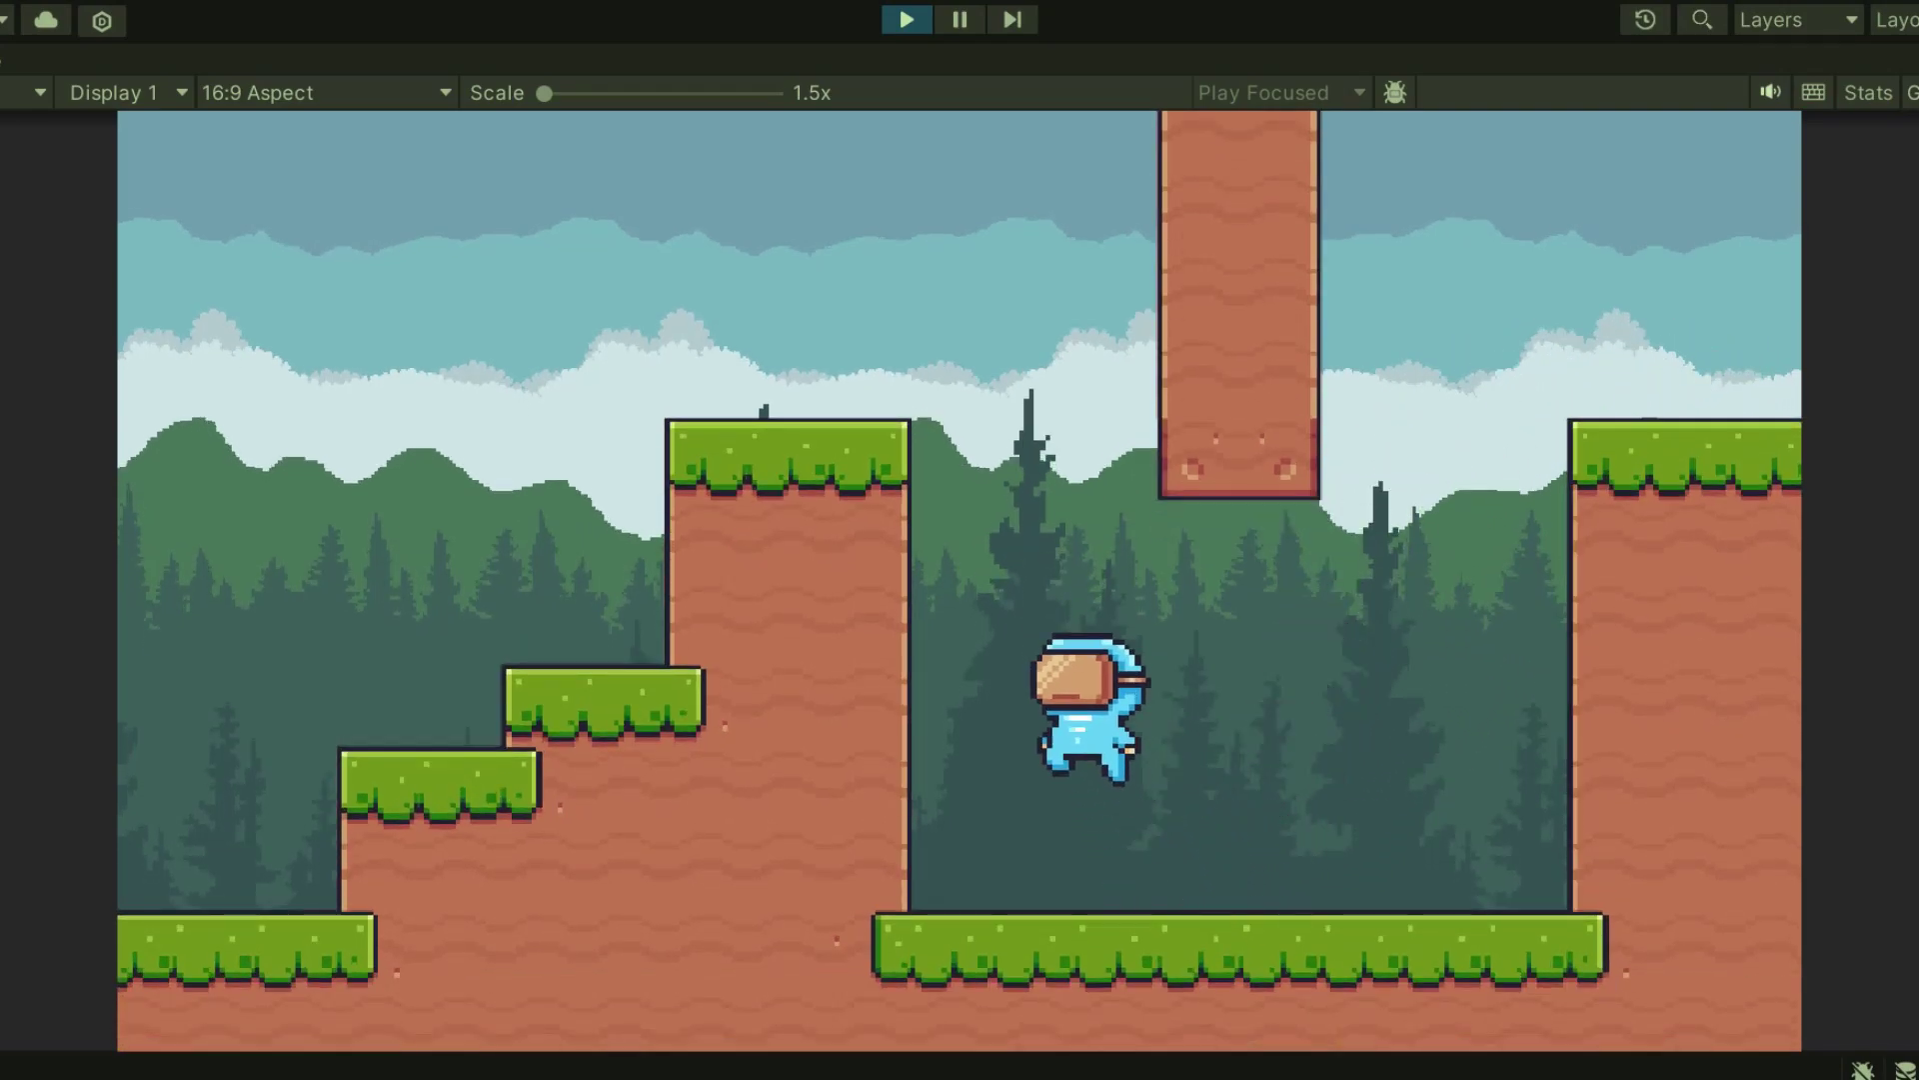
key(space)
key(space)
key(Left)
key(space)
key(space)
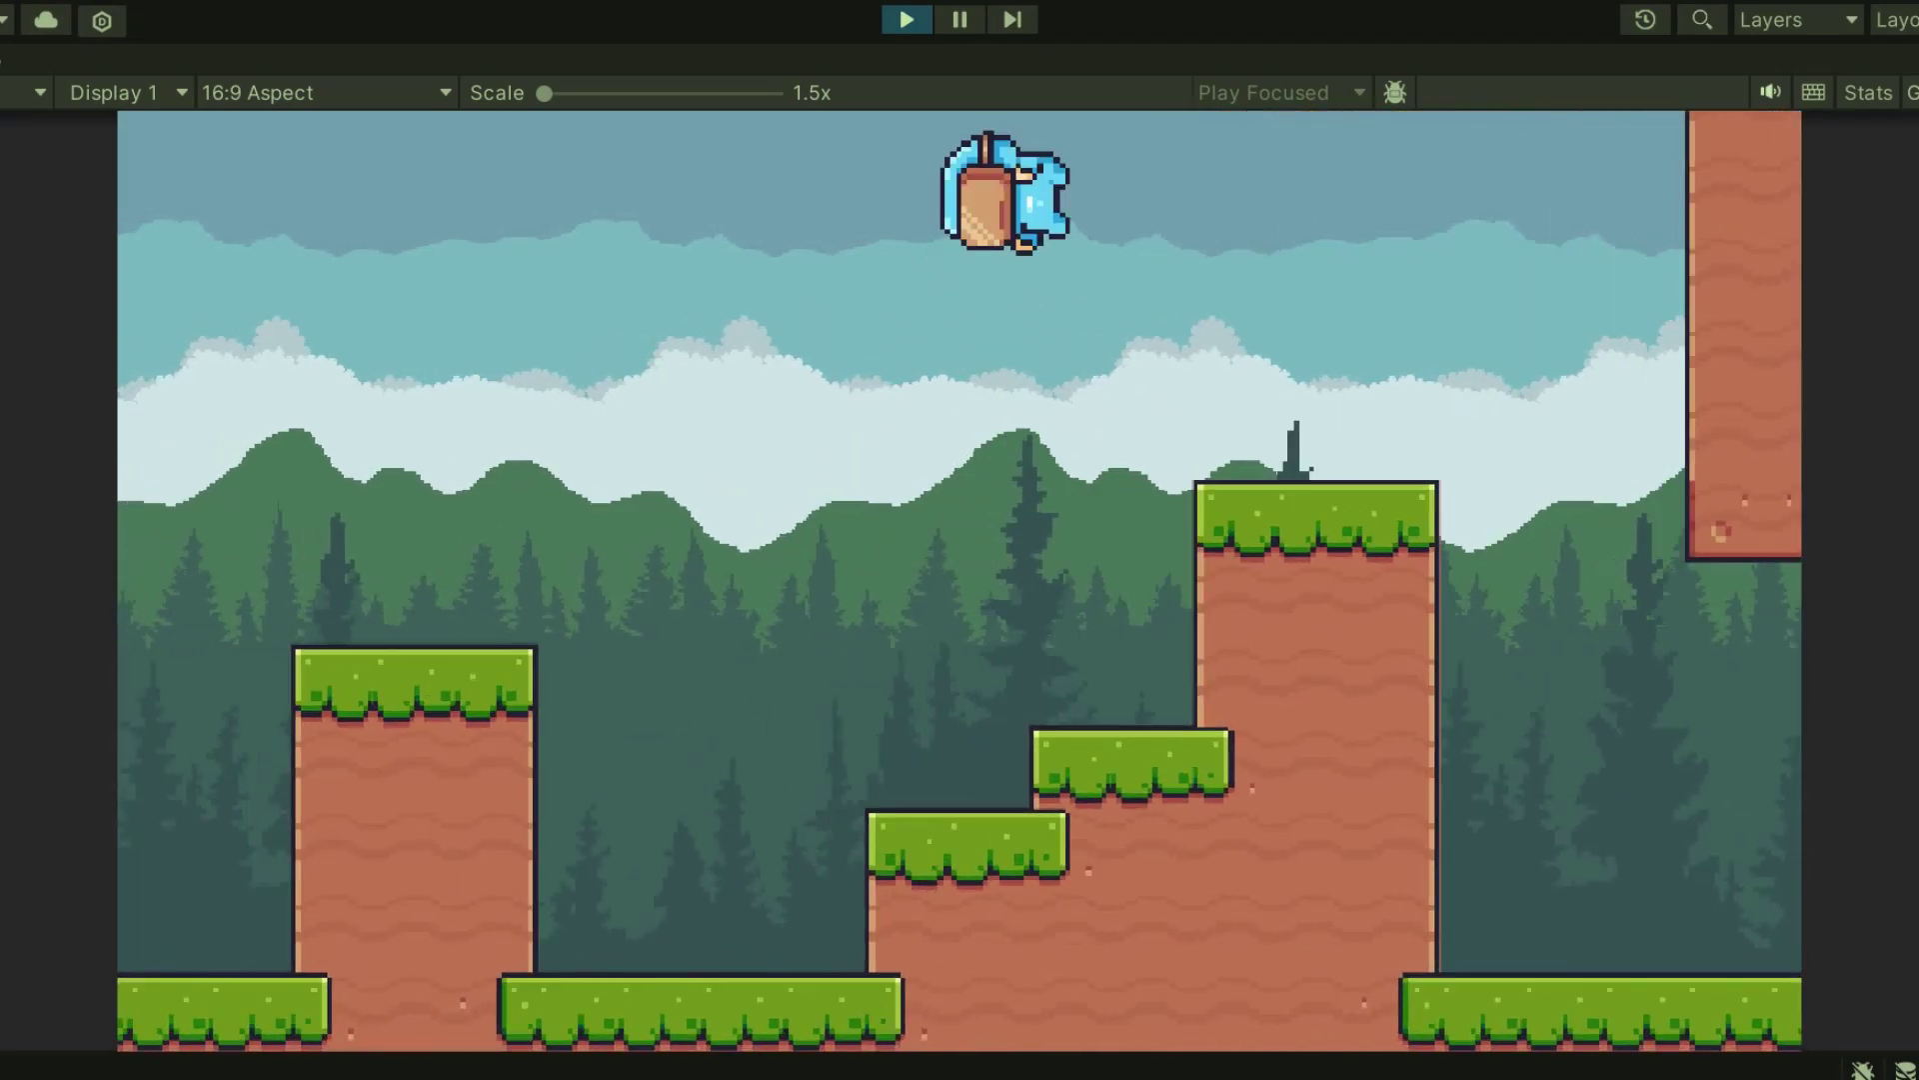
key(Right)
key(space)
key(Left)
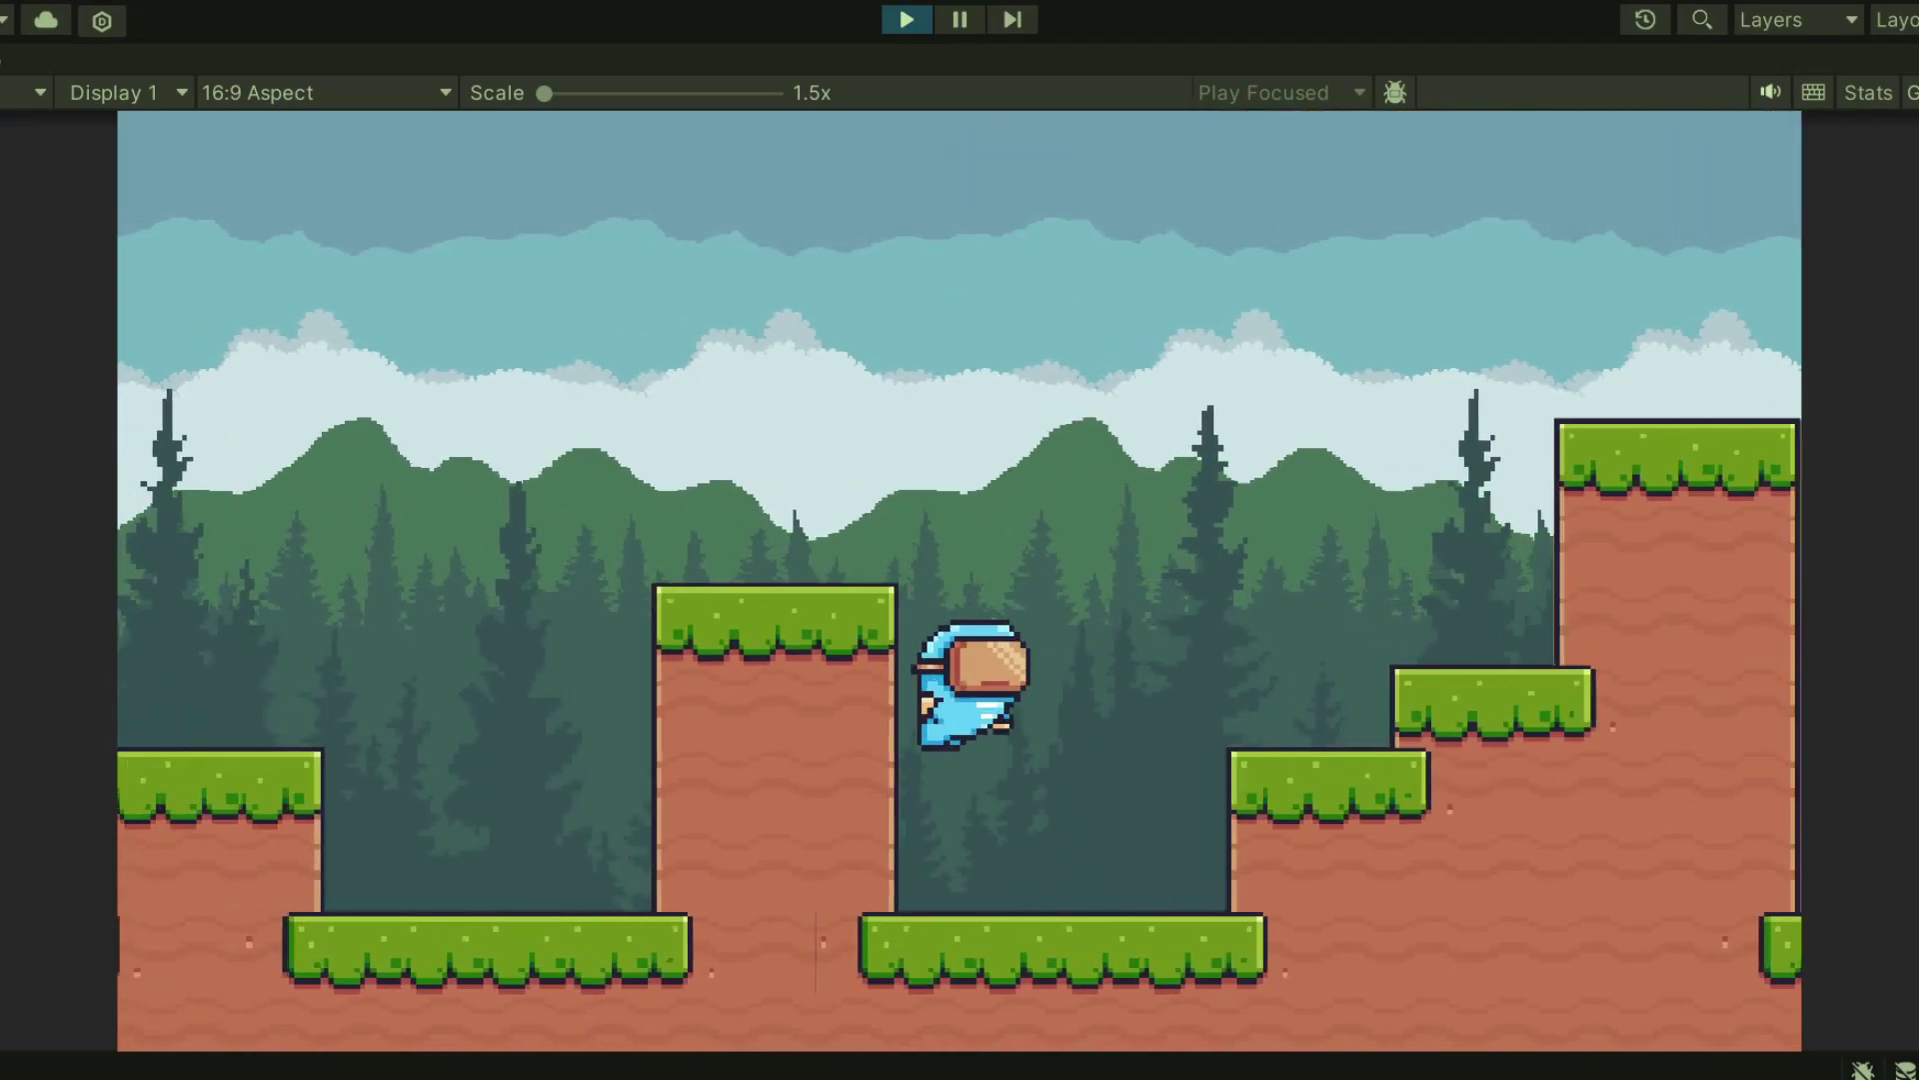
key(space)
key(space)
key(Left)
key(space)
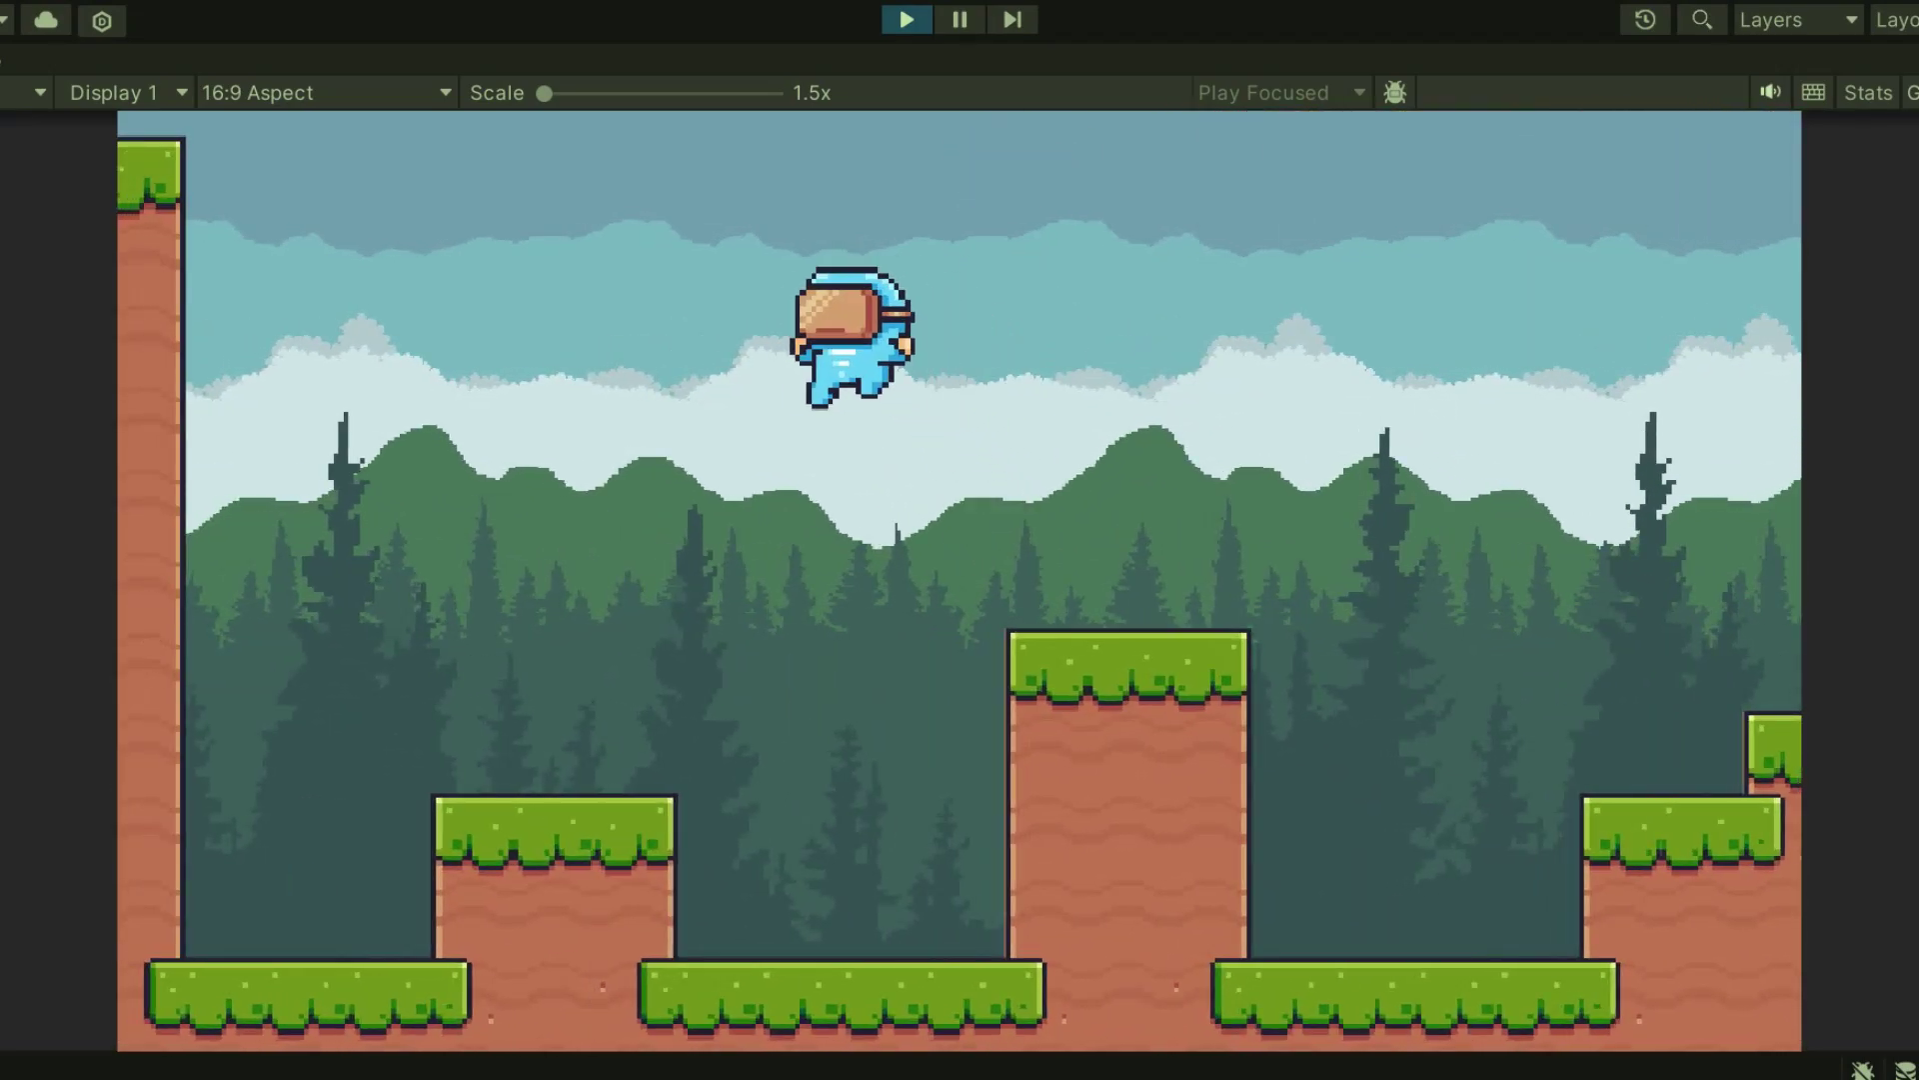
key(Left)
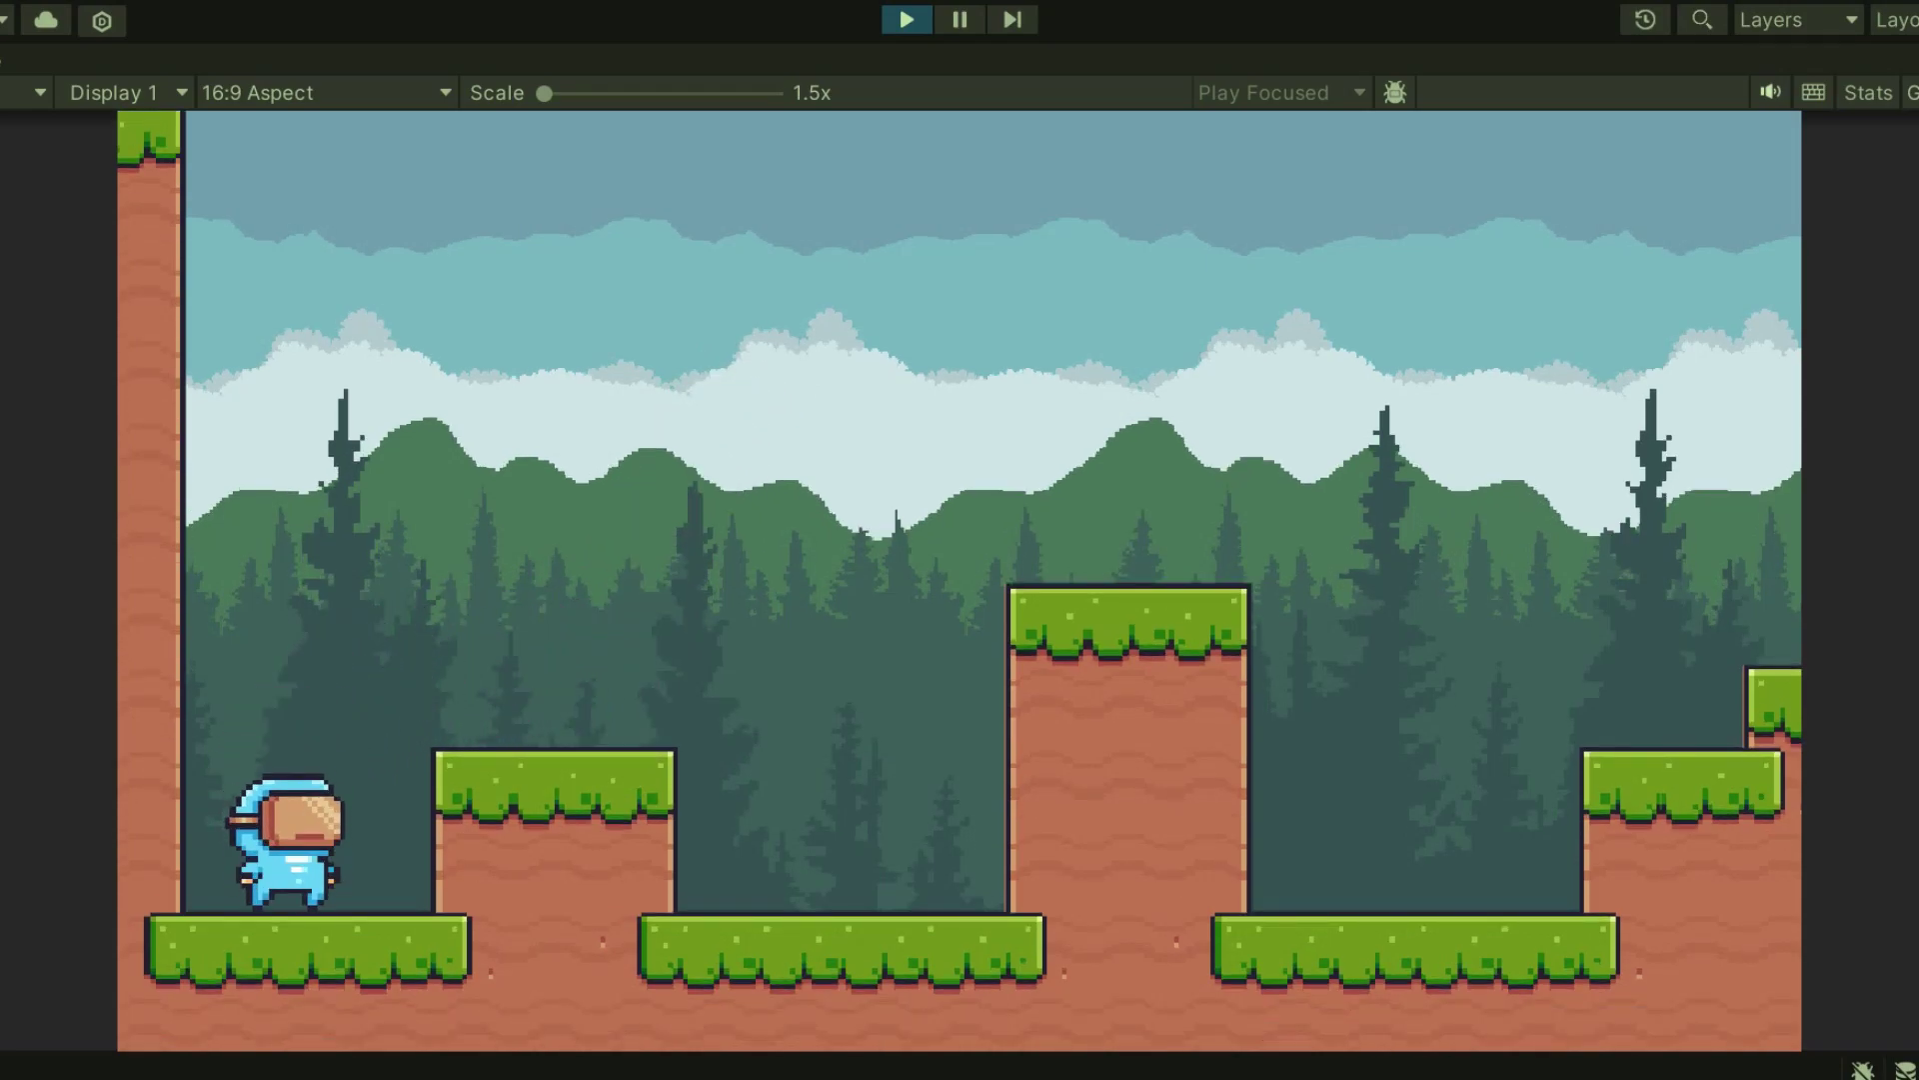